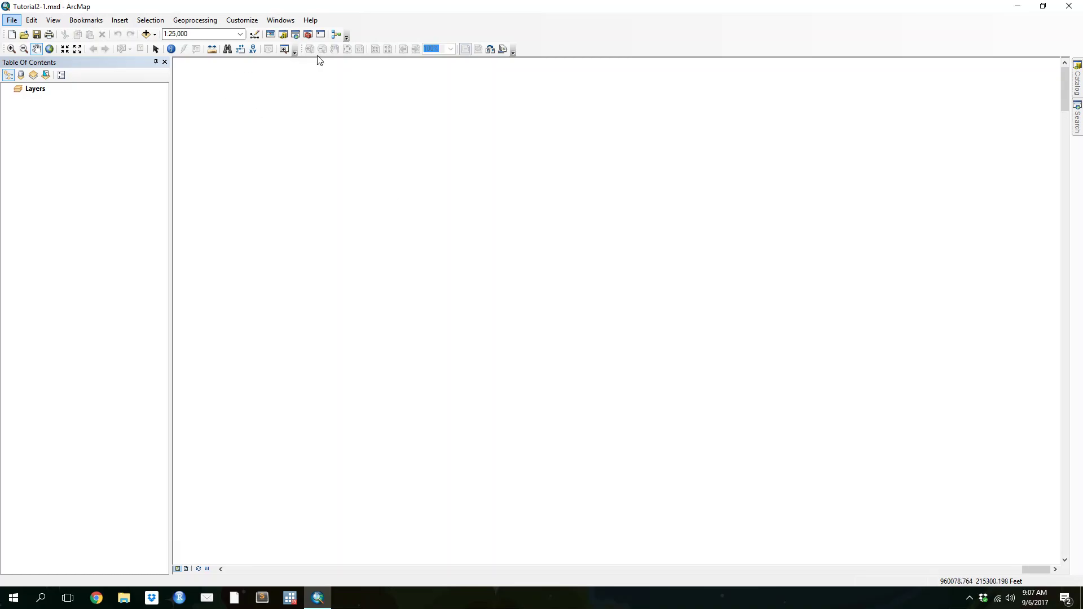
Add the Neighborhoods layer from NYC.gdb in the Data folder to the map
left_click(146, 35)
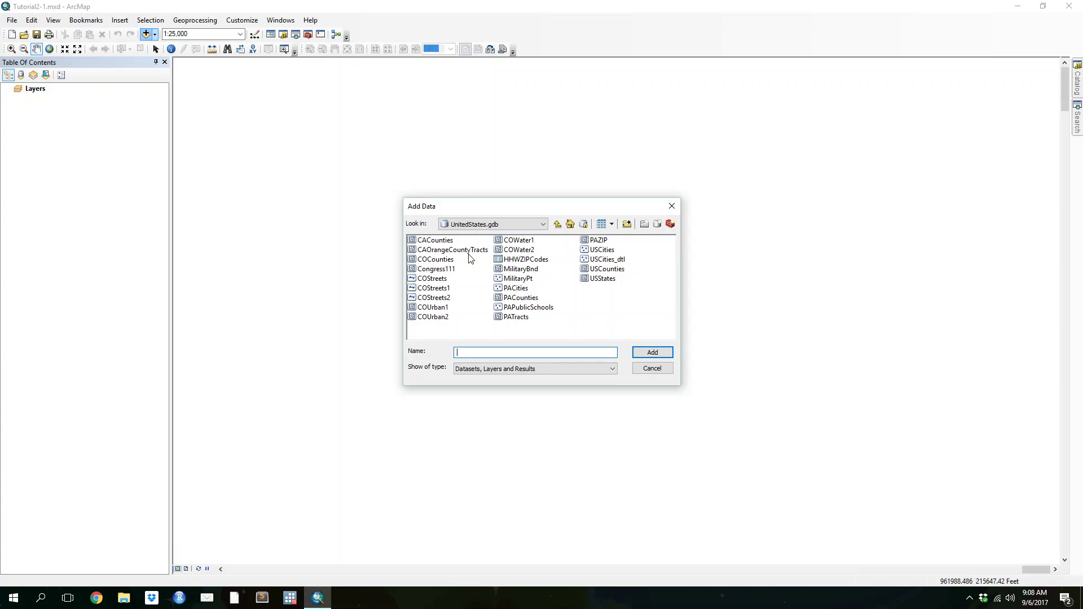
left_click(519, 225)
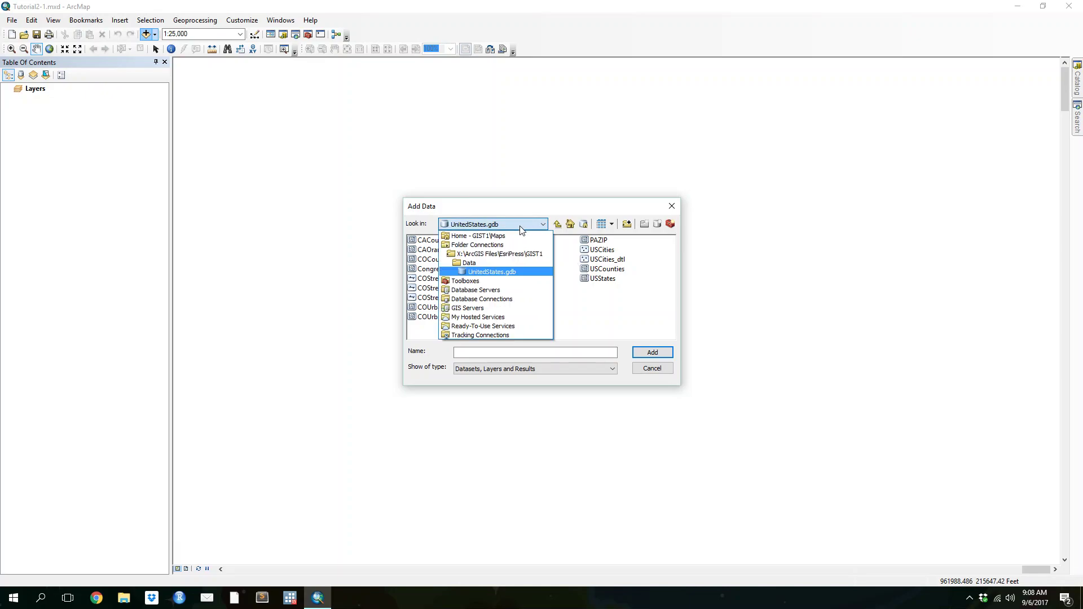
left_click(479, 263)
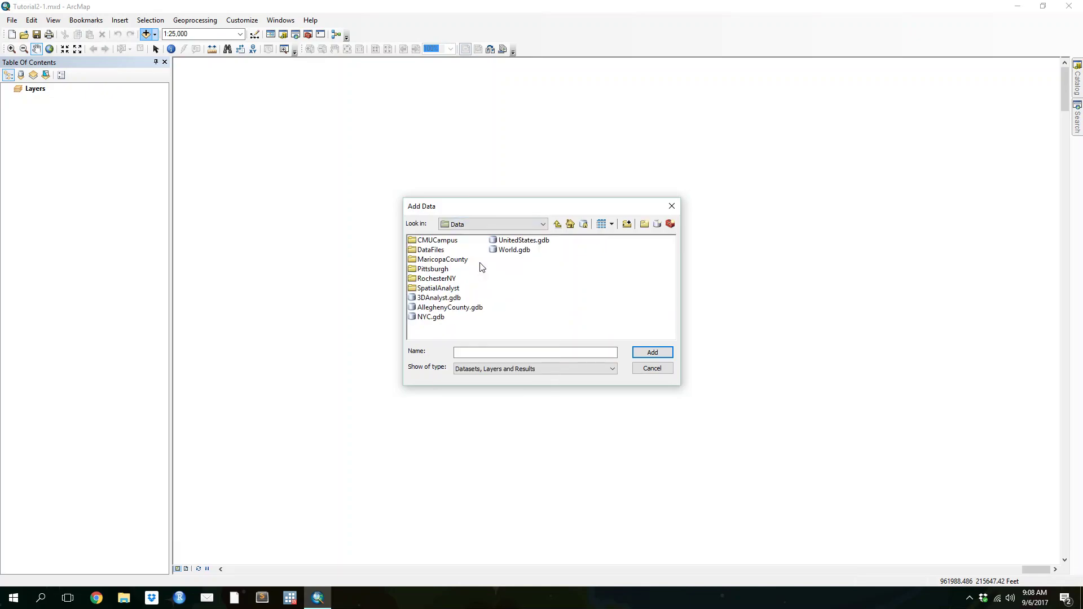
left_click(640, 371)
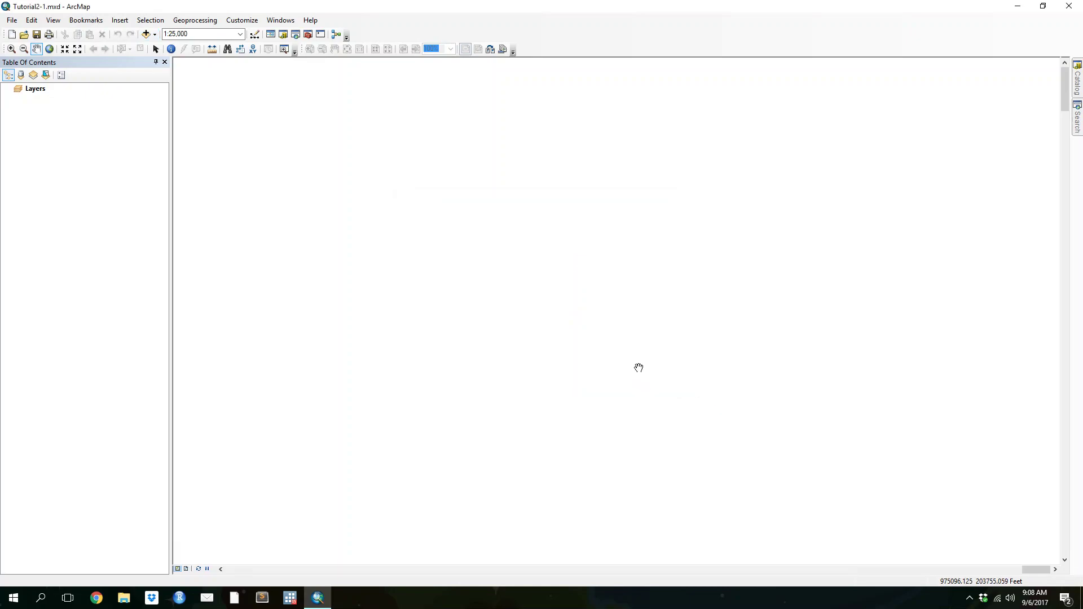
left_click(147, 35)
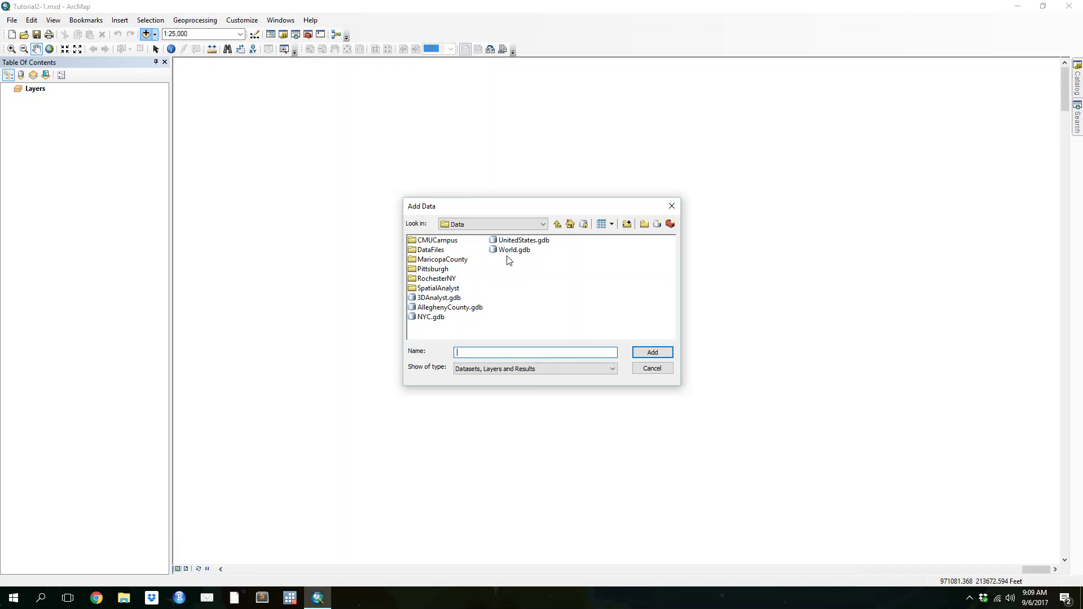
double_click(430, 318)
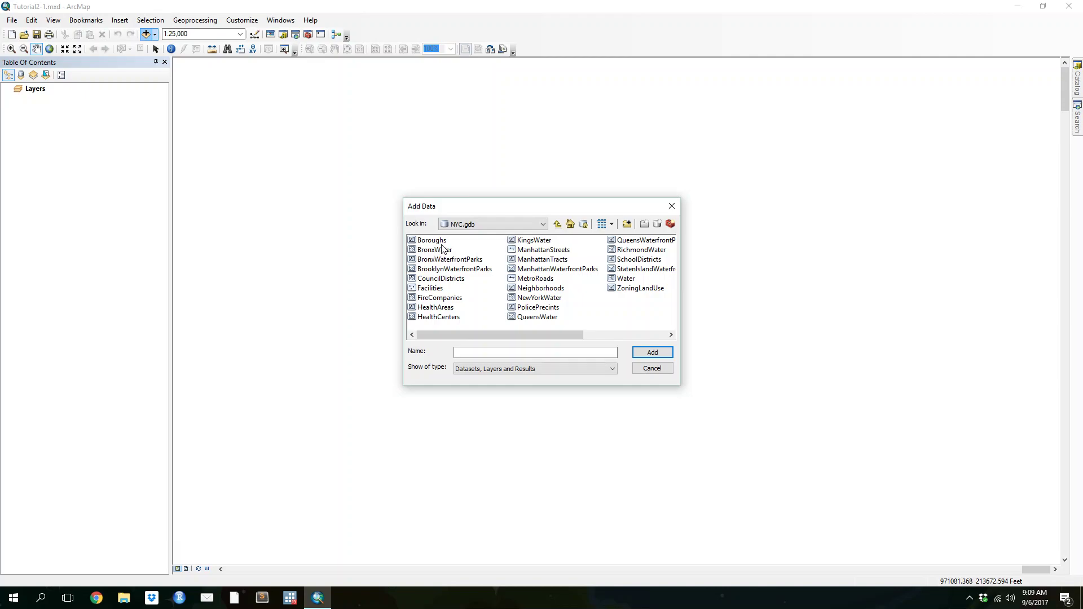
double_click(522, 289)
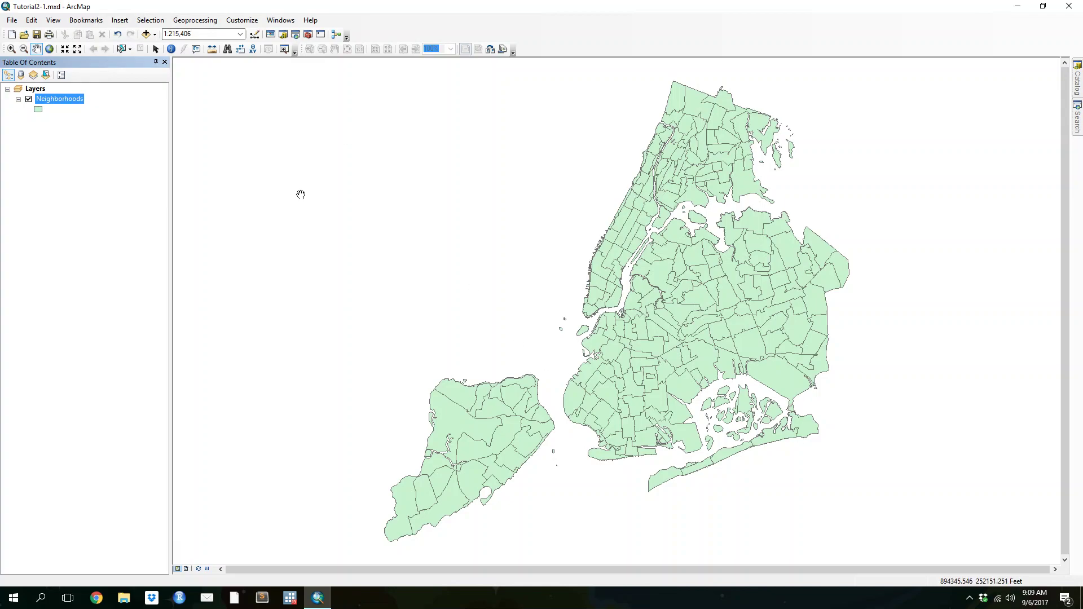
Apply the Hollow symbol to the Neighborhoods layer
left_click(39, 110)
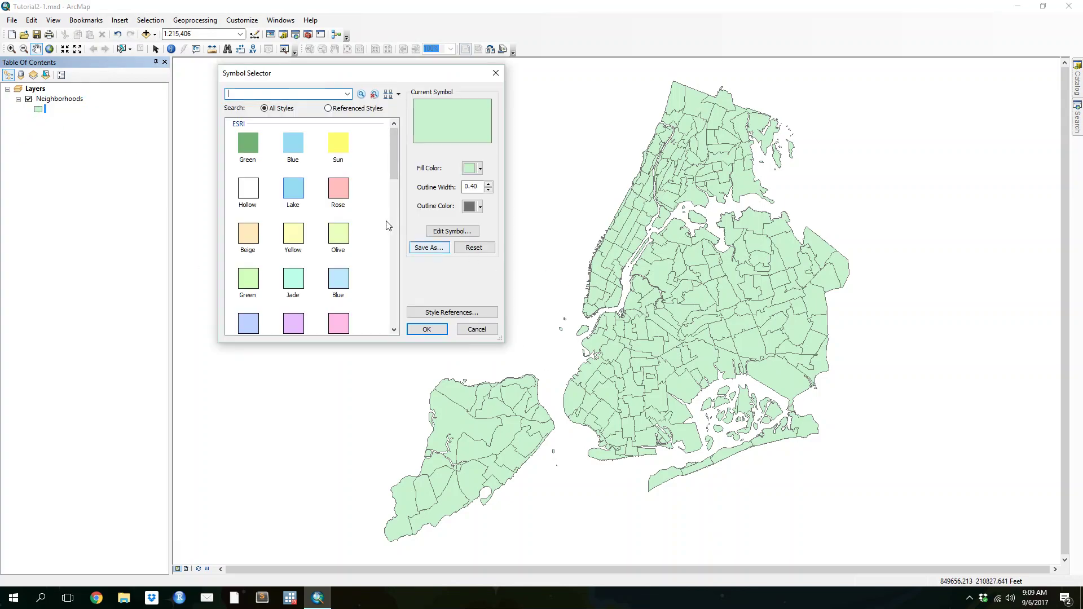
left_click(251, 195)
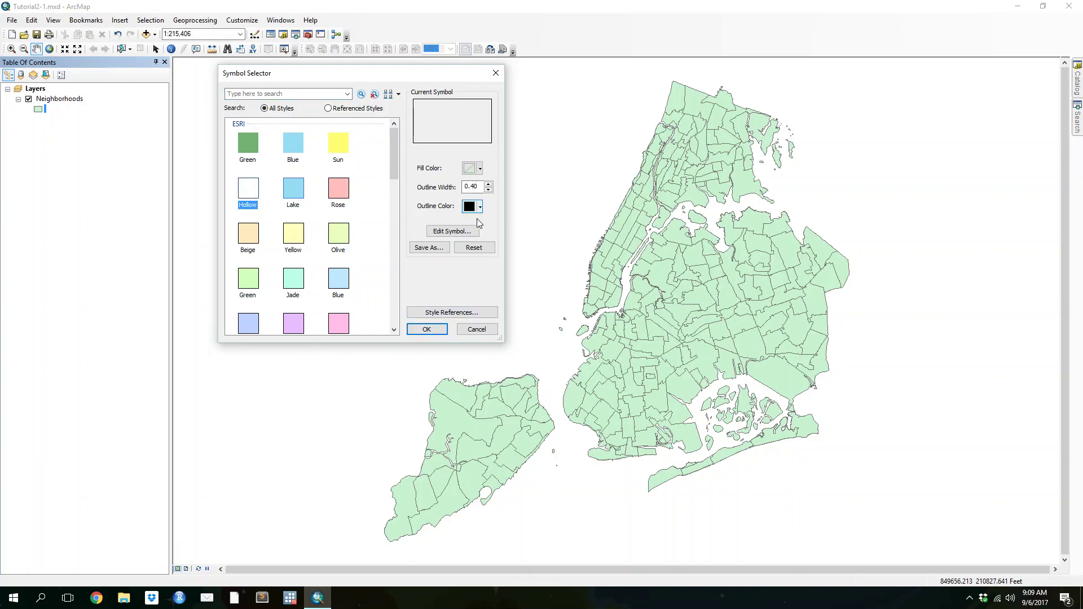
left_click(427, 329)
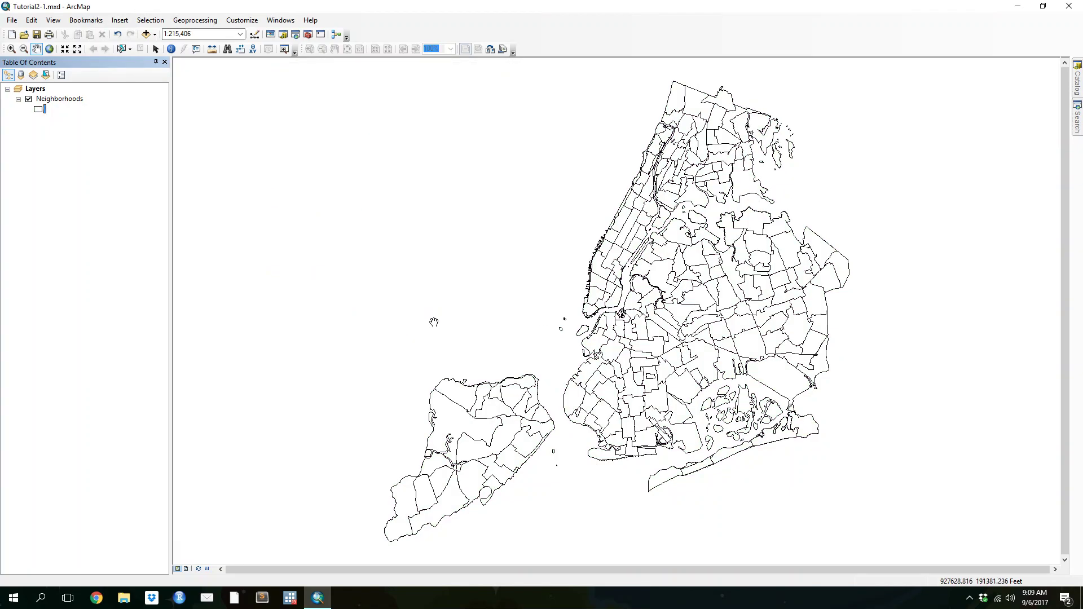
Try a white fill on the Neighborhoods symbol and return the fill to No Color
left_click(45, 110)
left_click(479, 168)
left_click(473, 197)
left_click(426, 328)
left_click(41, 111)
left_click(479, 168)
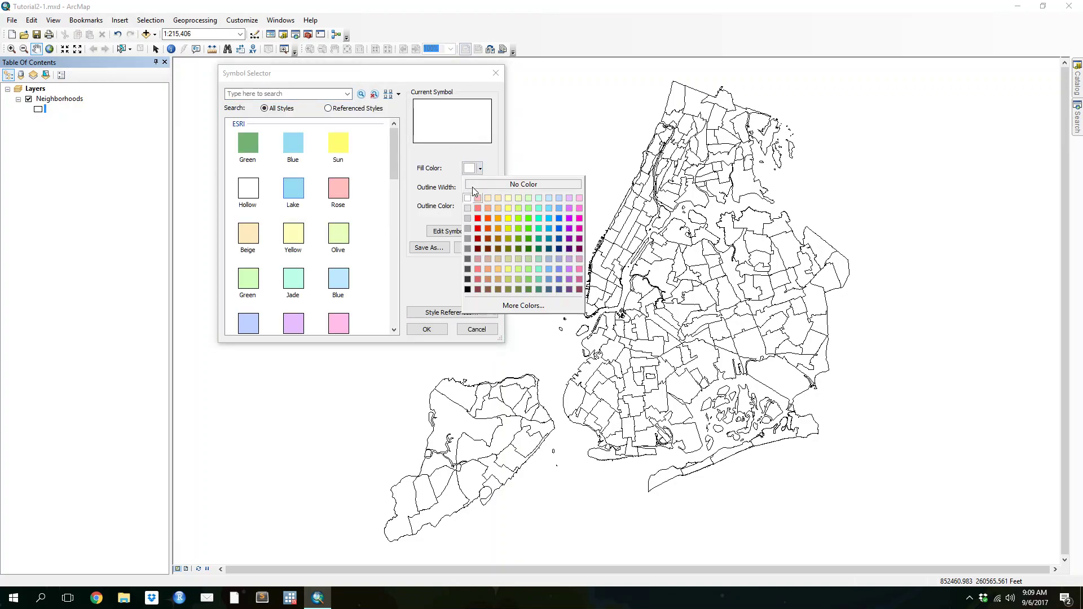
left_click(472, 198)
left_click(426, 329)
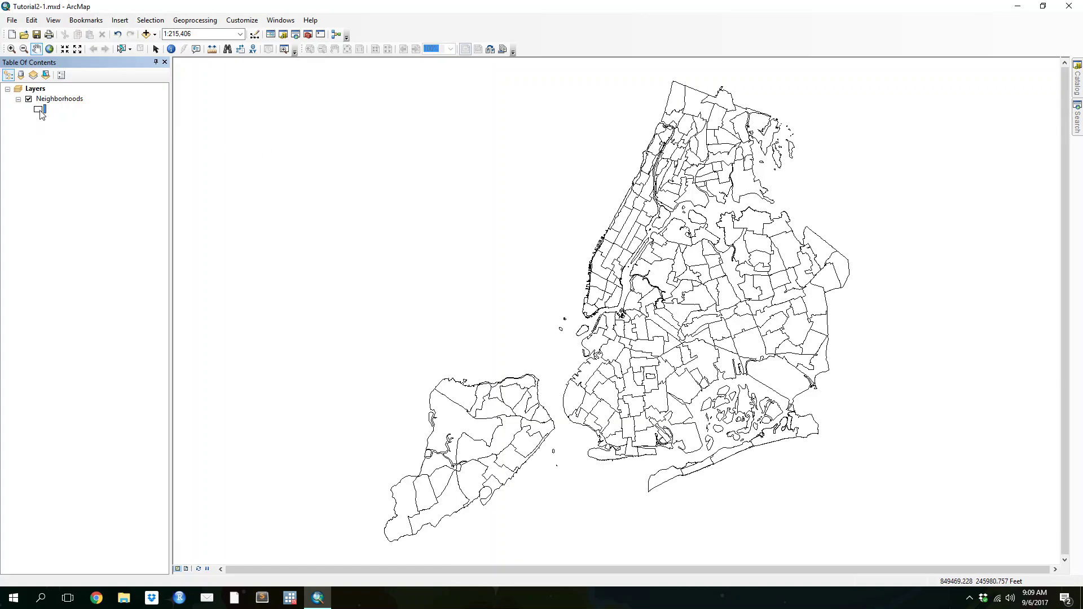
Set the outline width of the Neighborhoods symbol to 1.15
left_click(41, 111)
double_click(480, 186)
type("1.15")
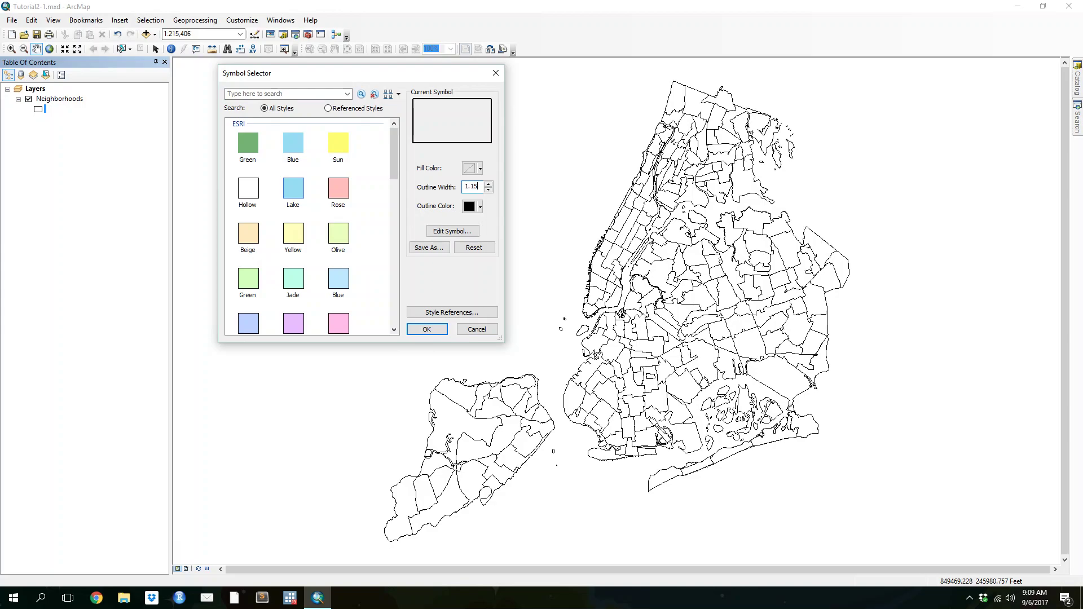
left_click(427, 329)
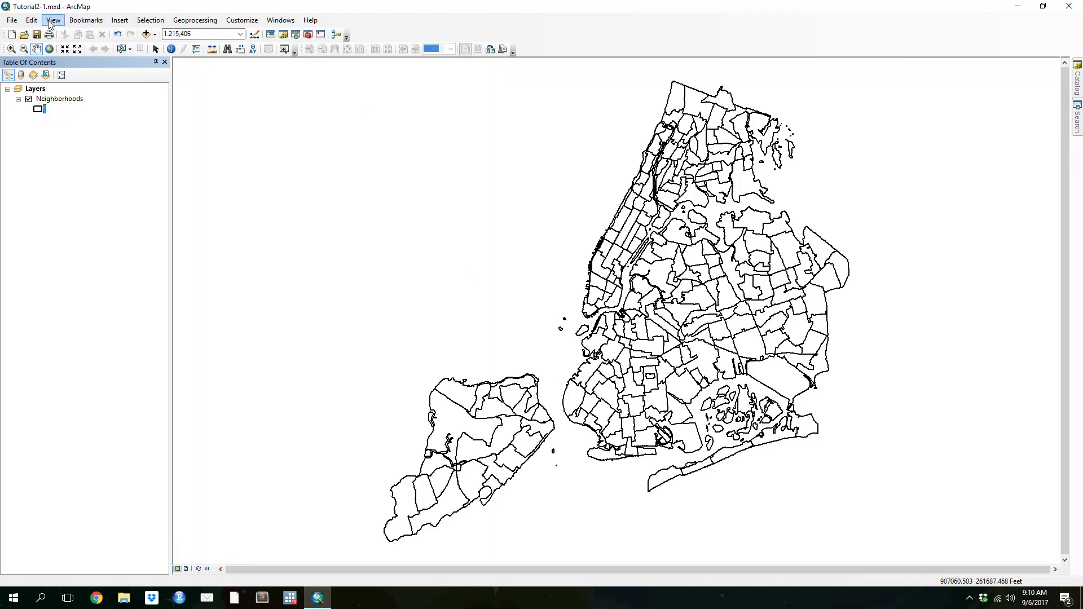
right_click(51, 101)
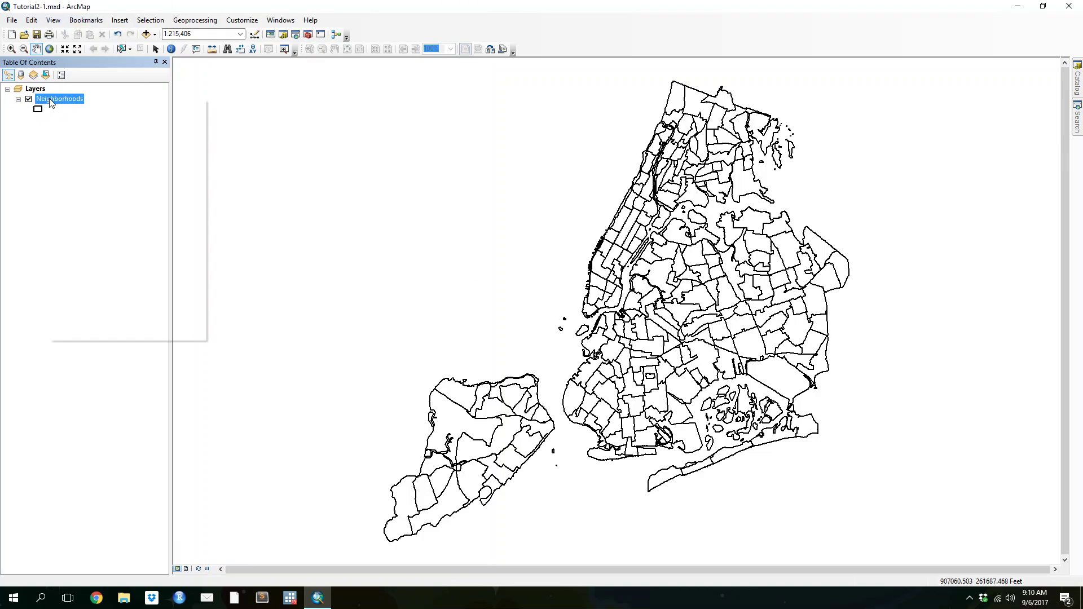
left_click(79, 337)
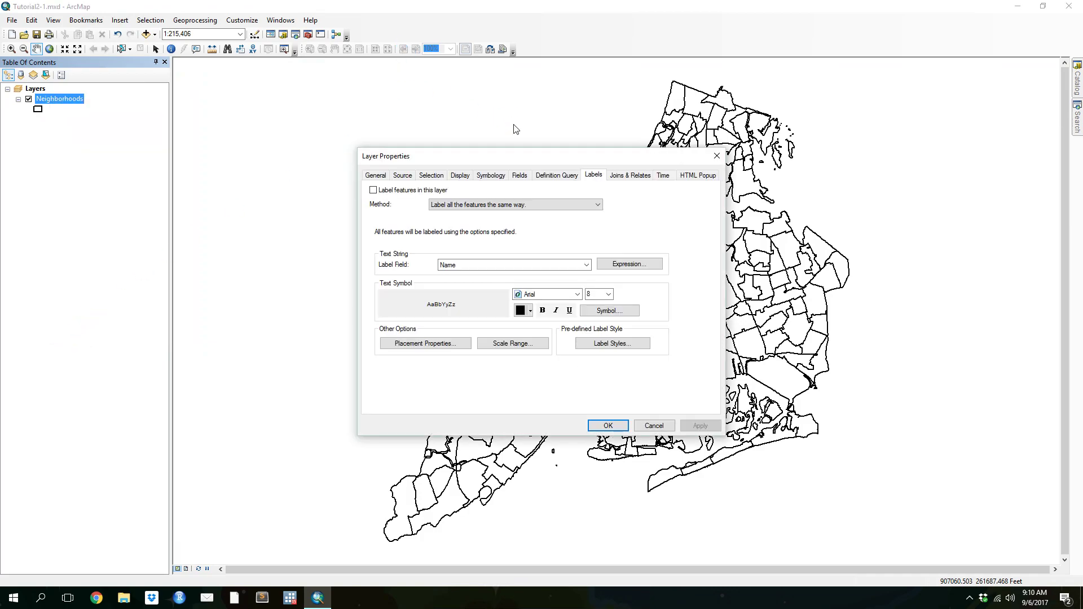
left_click(653, 426)
Set the Neighborhoods labels to use the Name field with a font size of 10
right_click(53, 100)
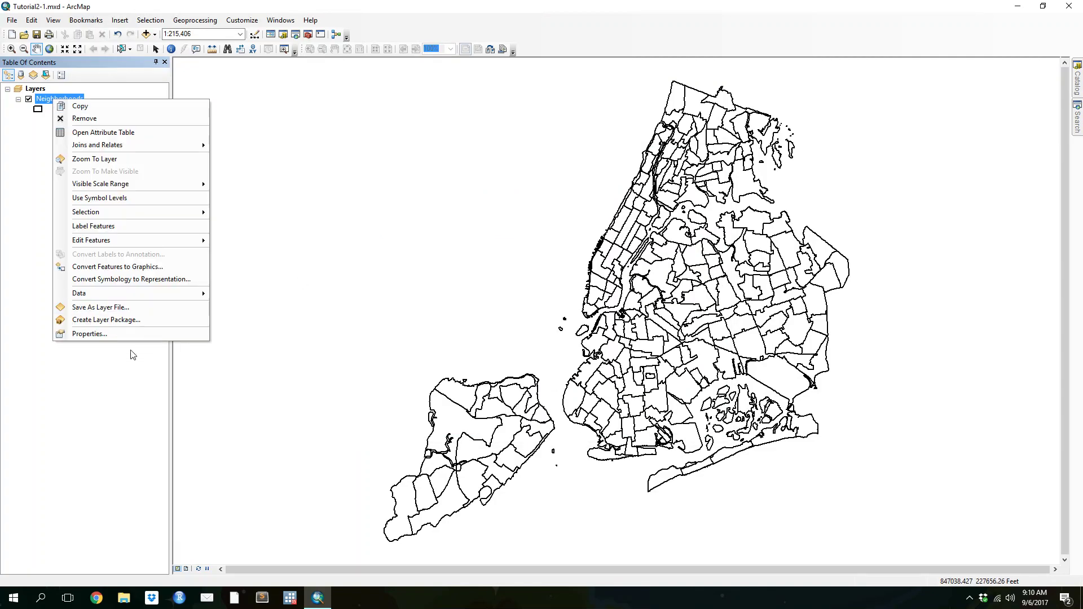
left_click(113, 334)
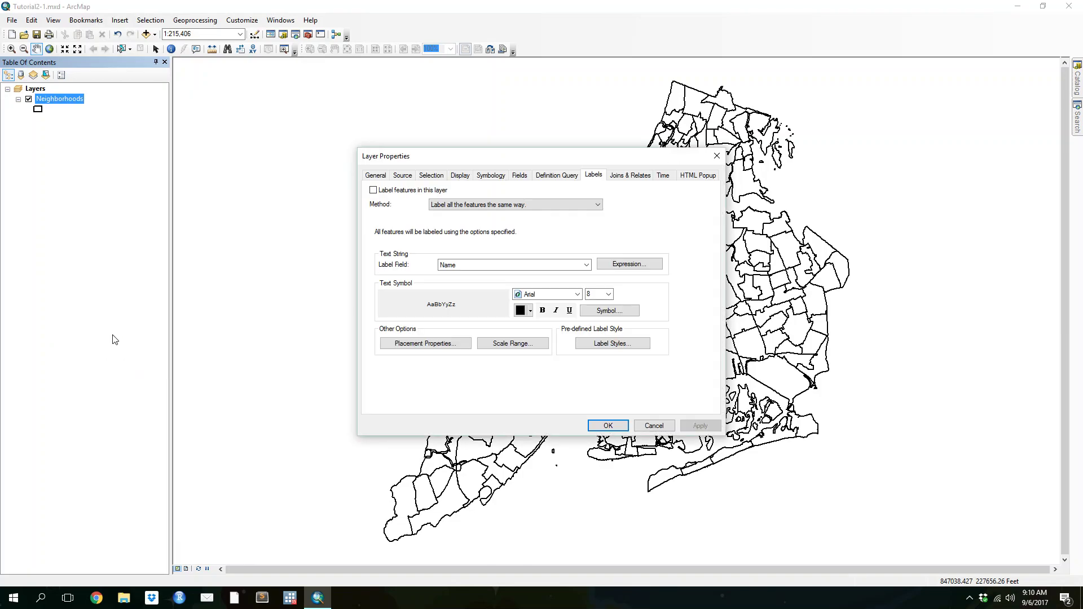
left_click(591, 176)
left_click(559, 264)
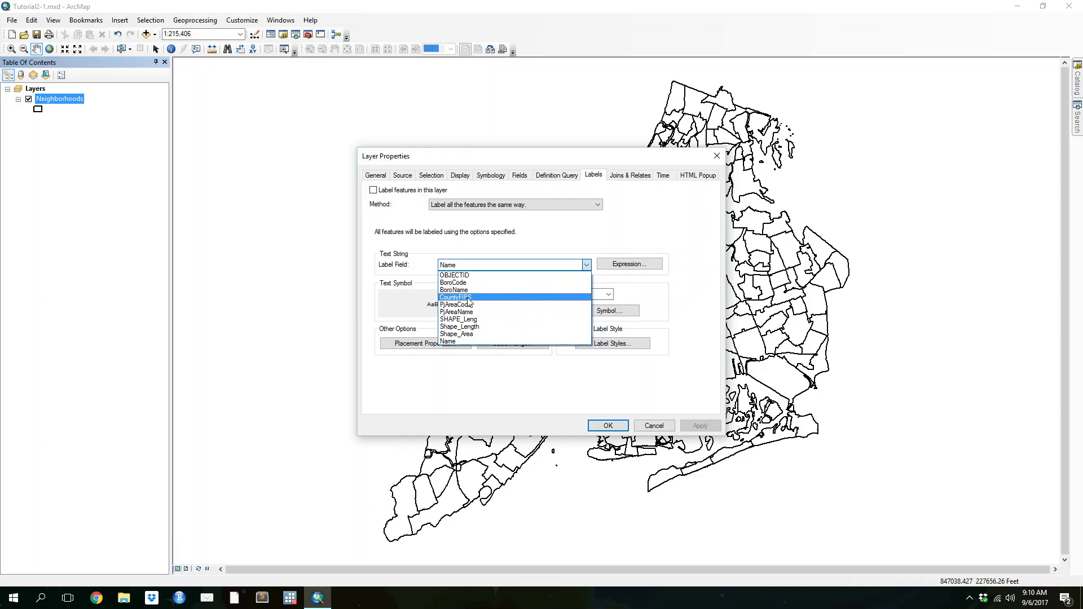
left_click(476, 342)
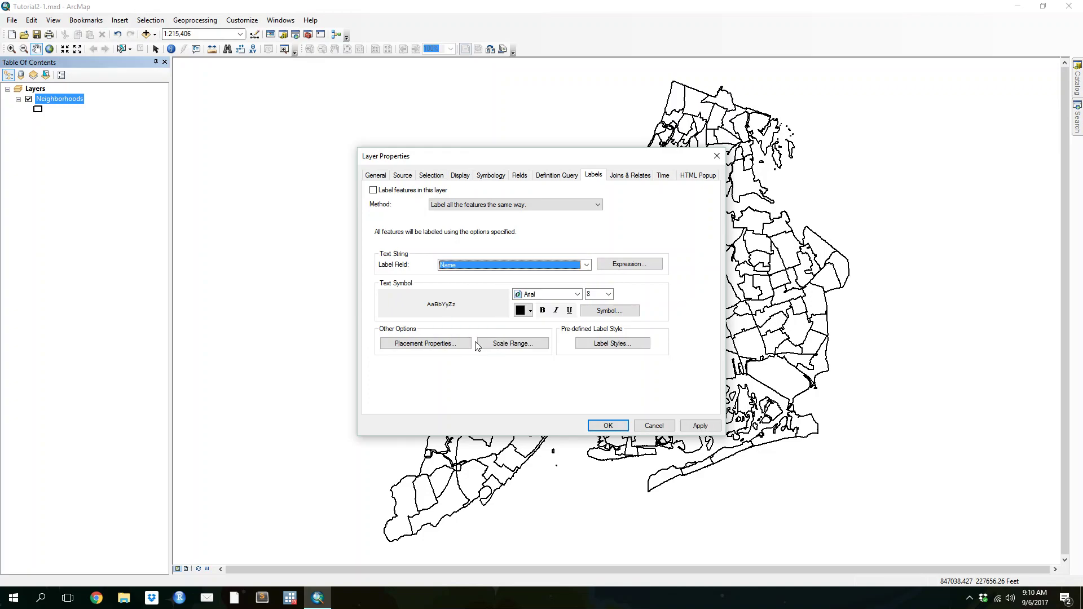
left_click(610, 294)
left_click(594, 320)
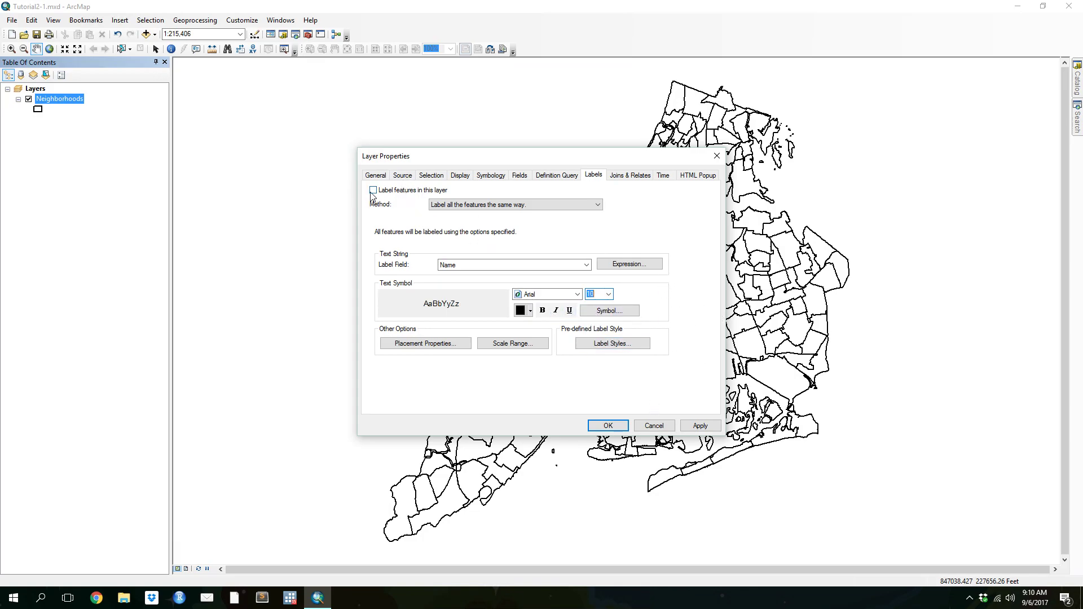
left_click(607, 425)
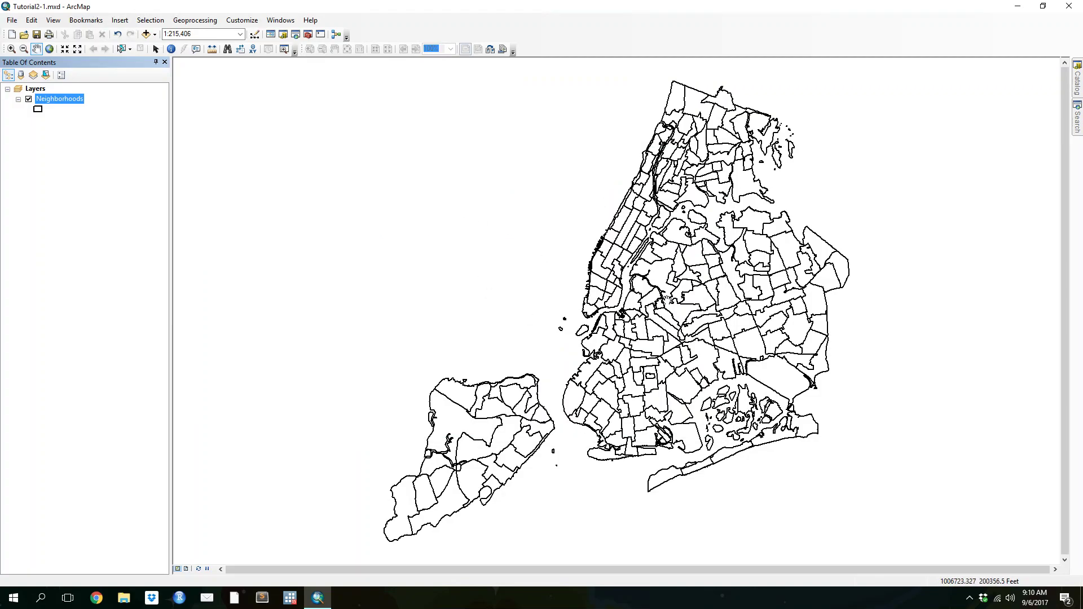
Turn on feature labels for the Neighborhoods layer and go to the Lower Manhattan bookmark
right_click(66, 104)
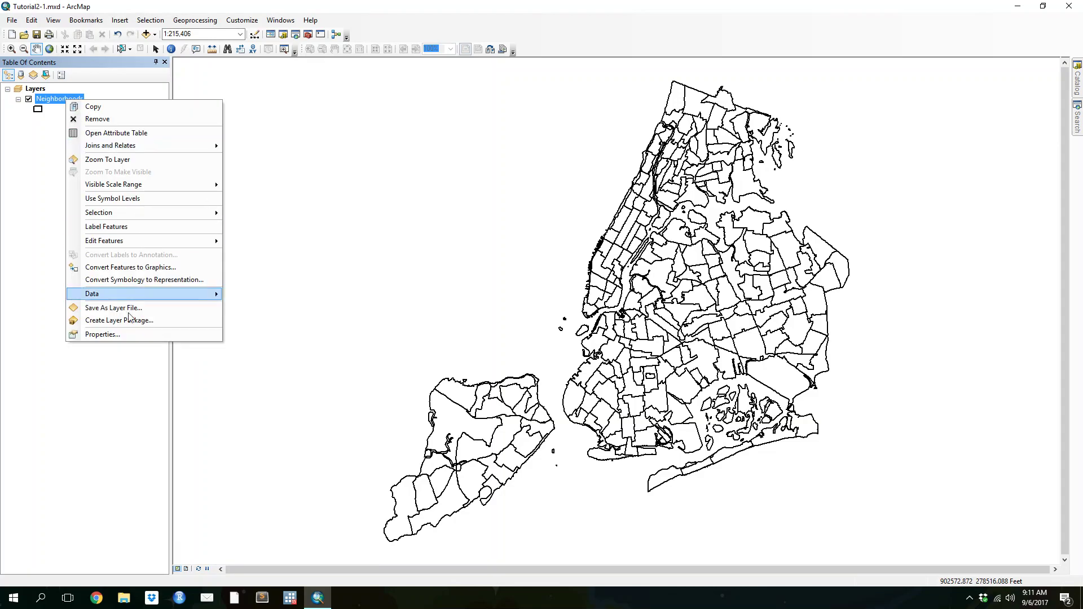
left_click(133, 337)
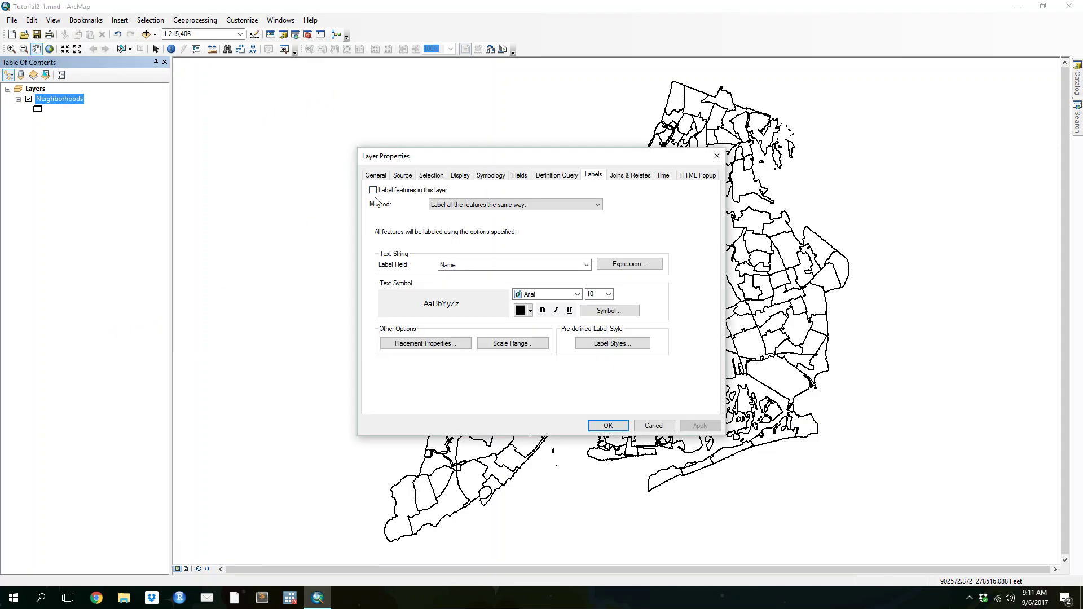
left_click(373, 191)
left_click(607, 426)
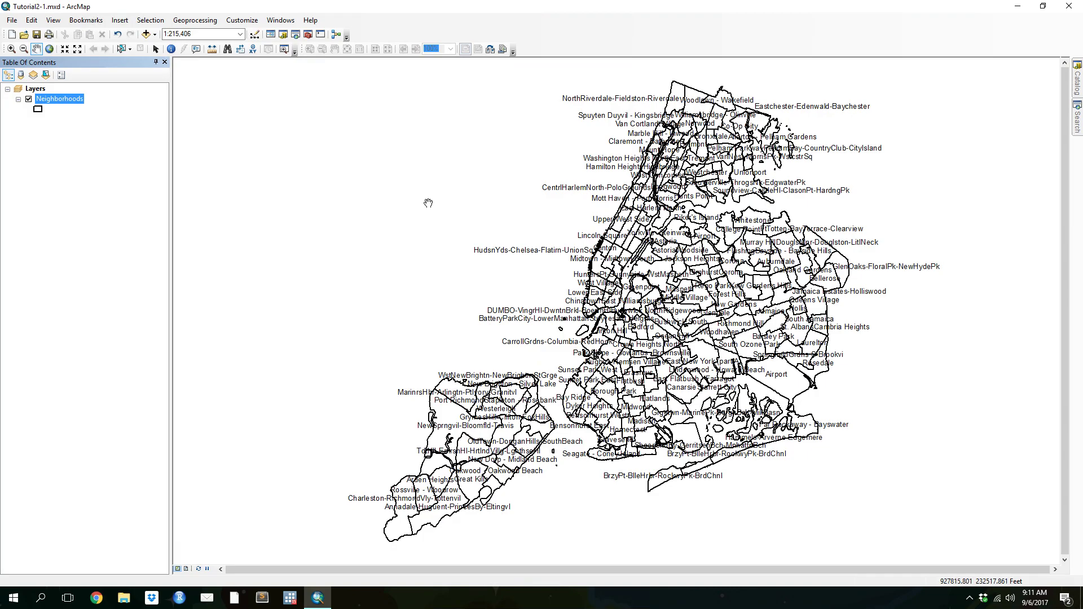
left_click(83, 21)
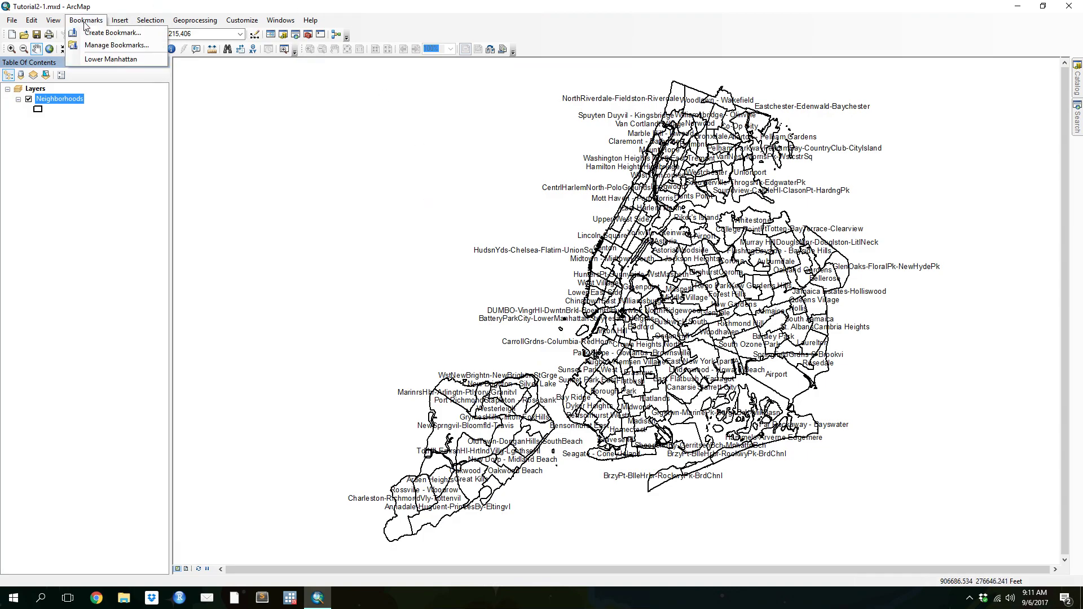
left_click(115, 60)
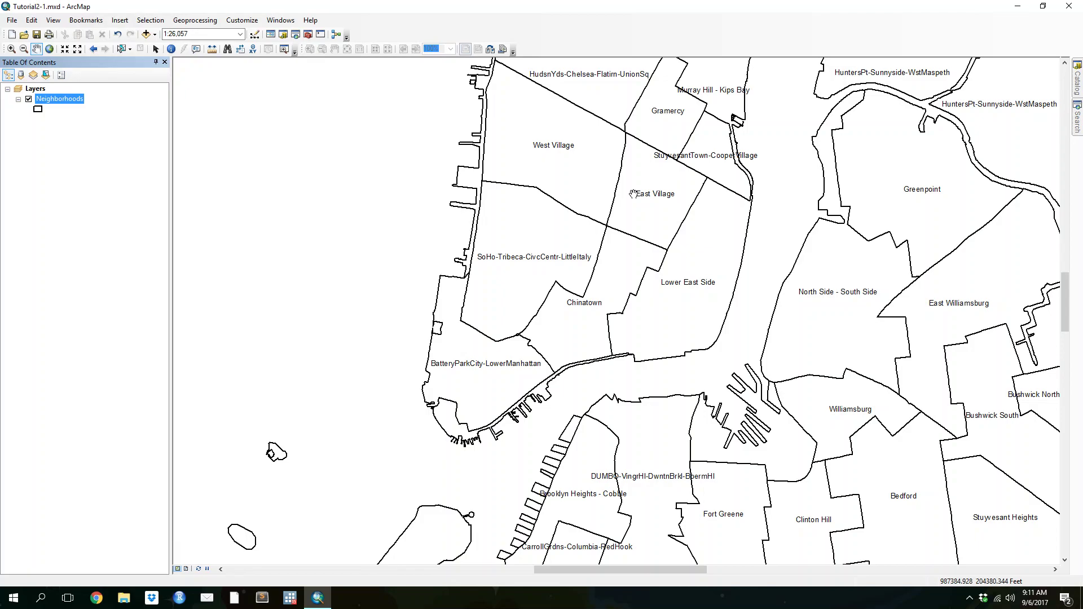
Give the text symbol of the Neighborhoods labels a Halo mask in the layer's label properties
right_click(72, 99)
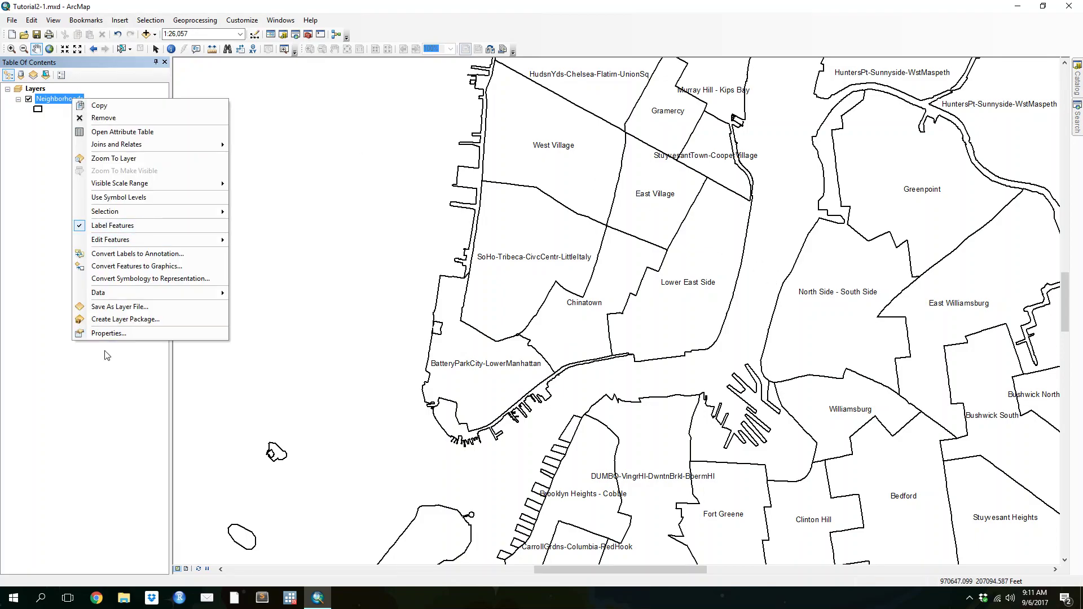
left_click(109, 333)
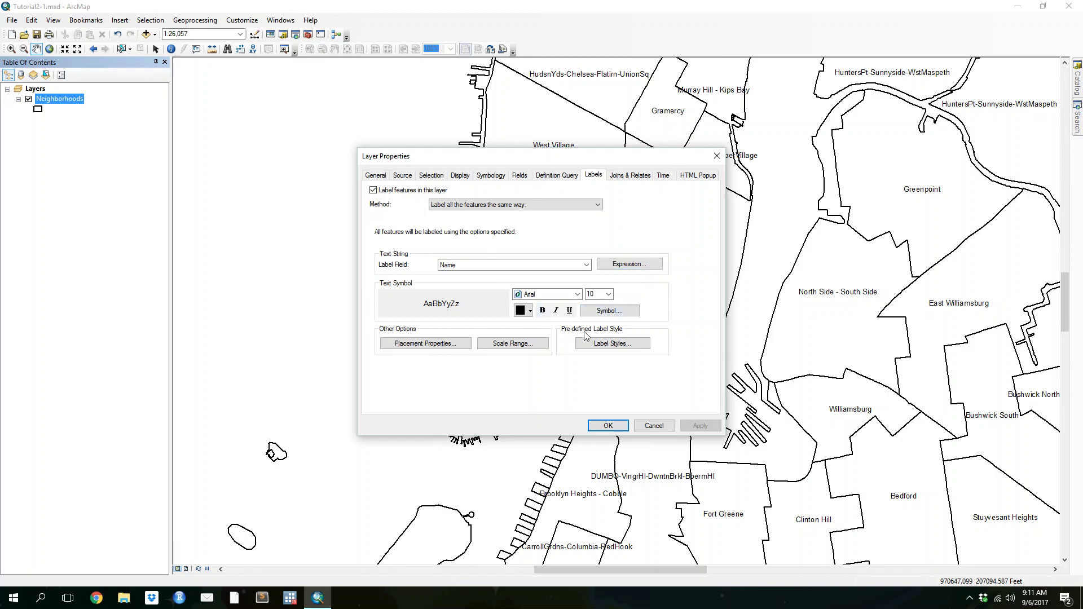
left_click(604, 315)
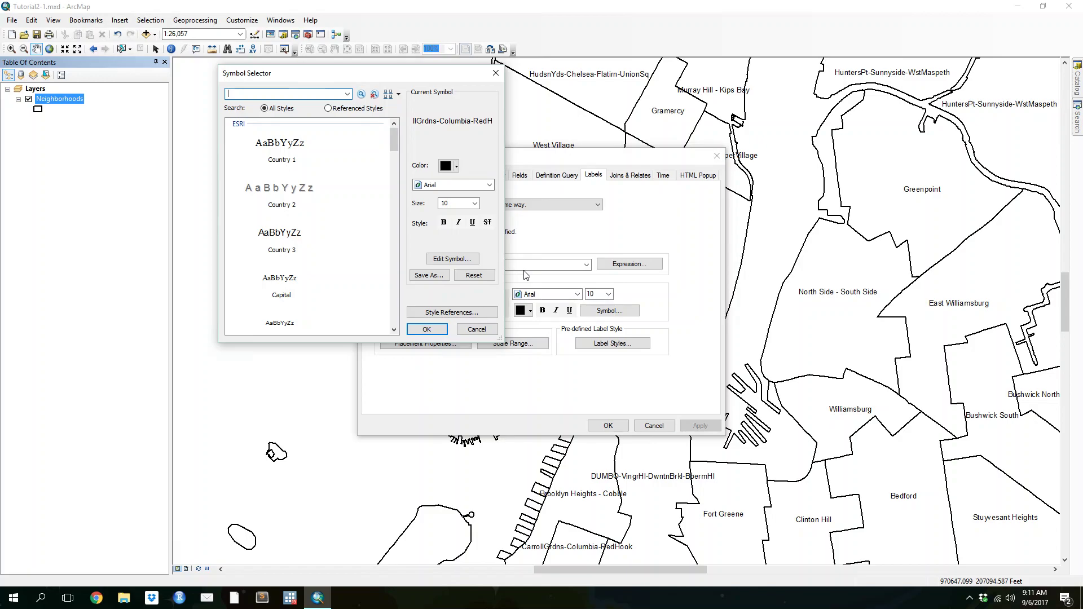
left_click(476, 329)
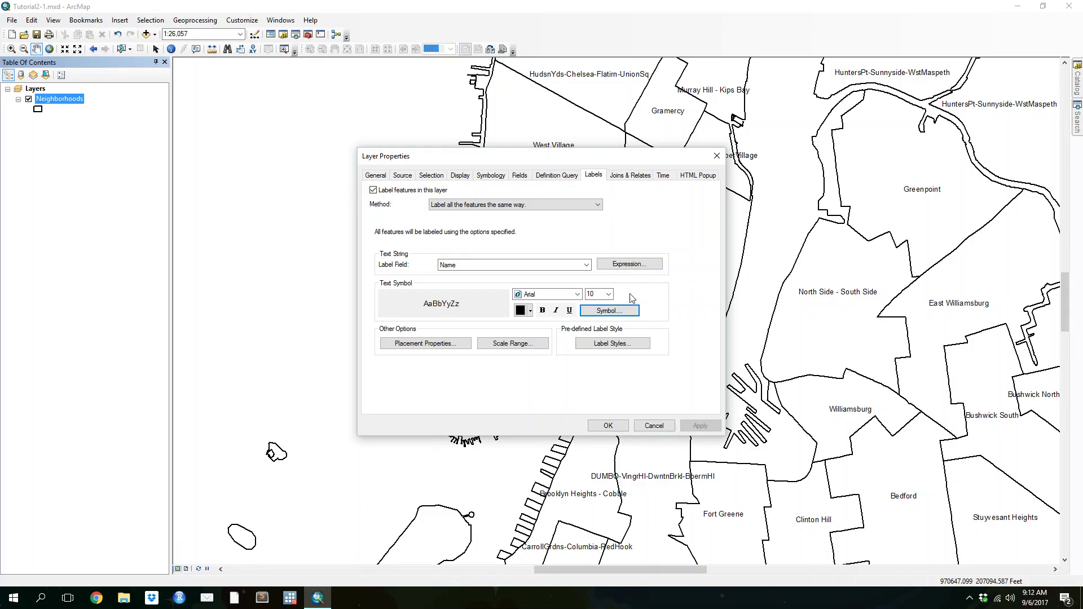
left_click(627, 312)
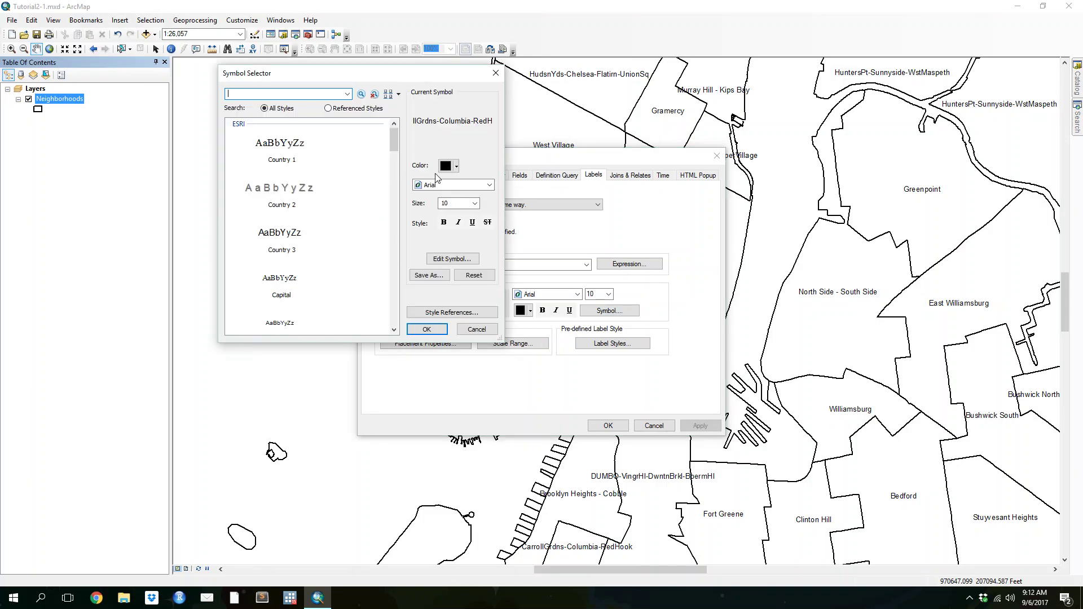
left_click(445, 263)
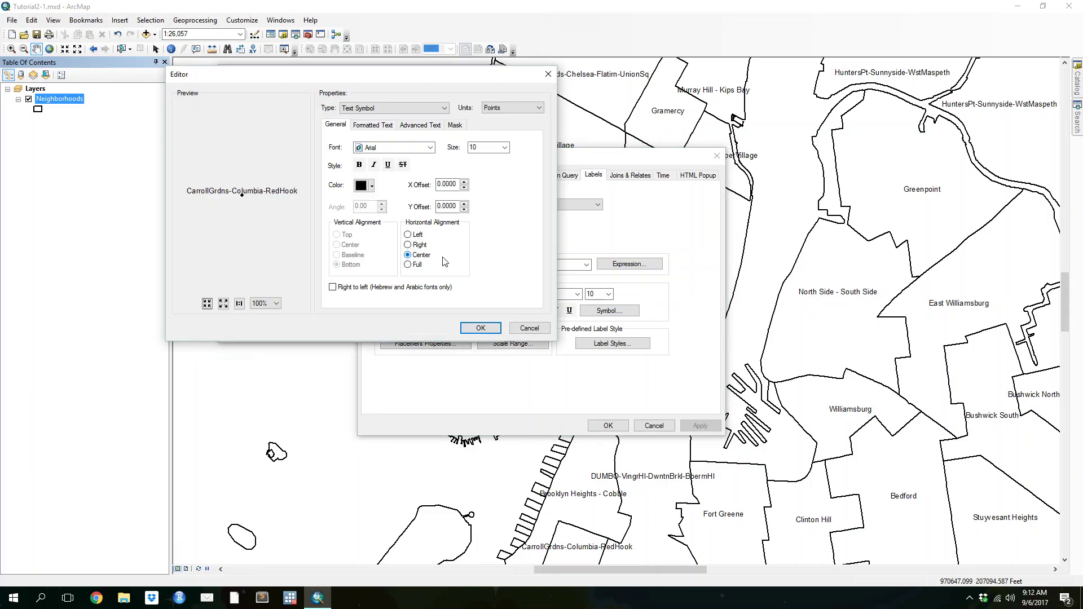
left_click(455, 127)
left_click(336, 174)
Check the fill color choices of the halo symbol and keep the white fill
left_click(434, 200)
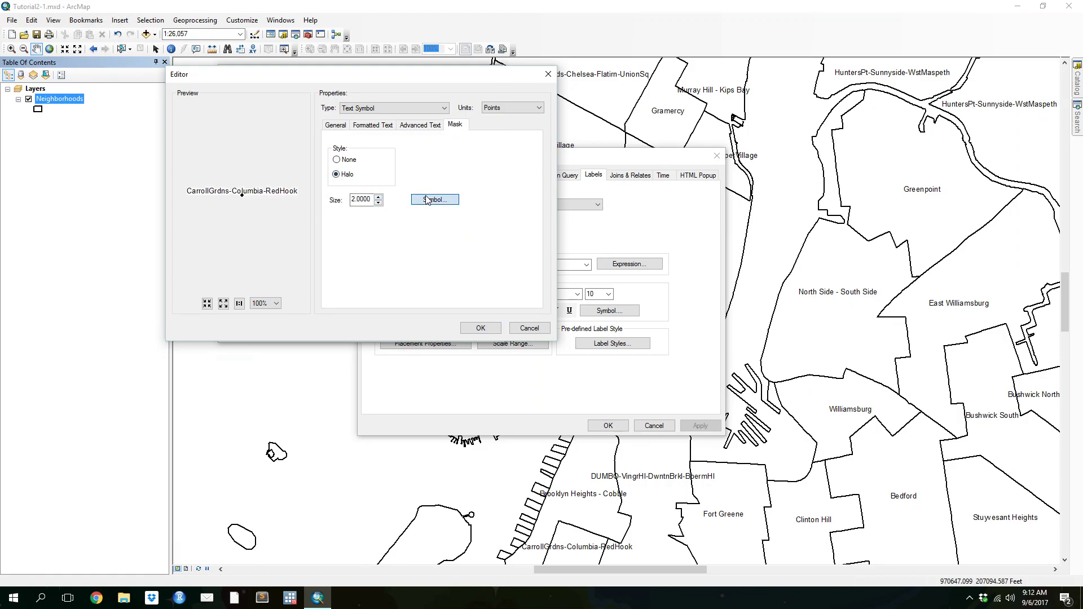
left_click(479, 171)
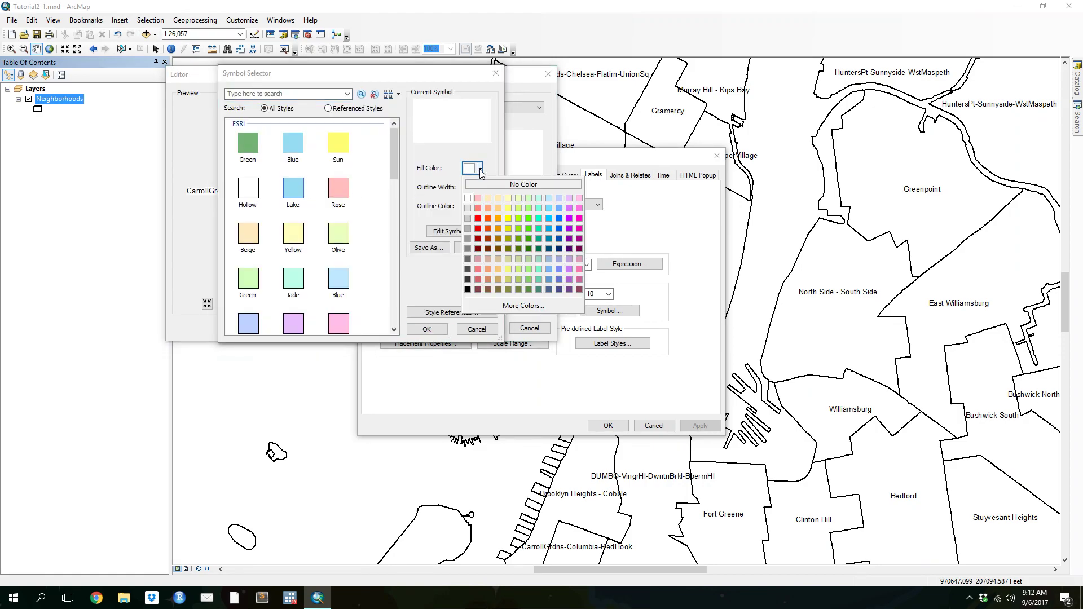
left_click(477, 182)
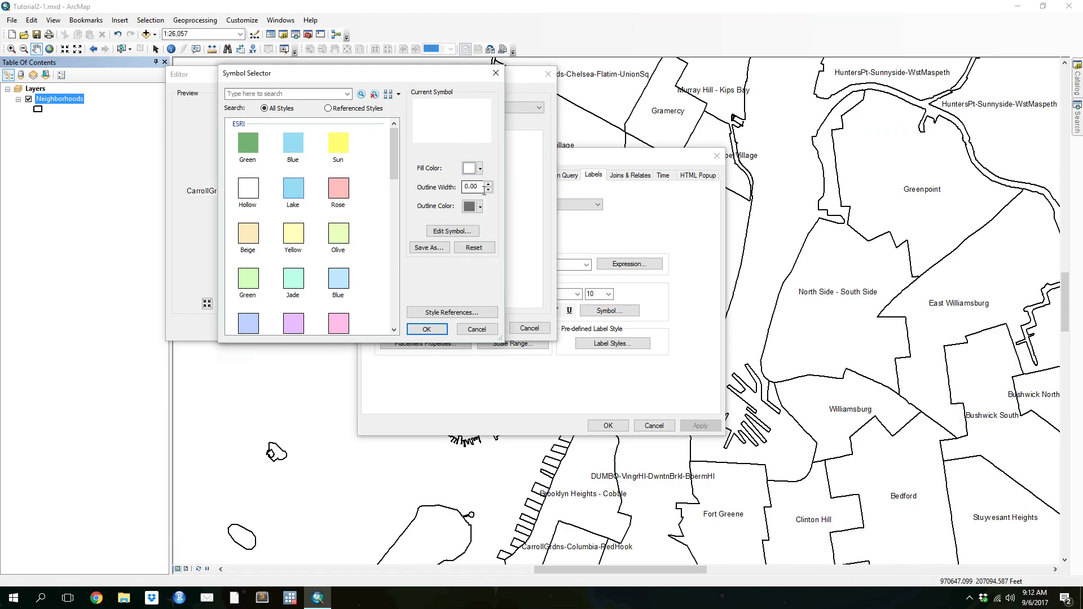
left_click(432, 328)
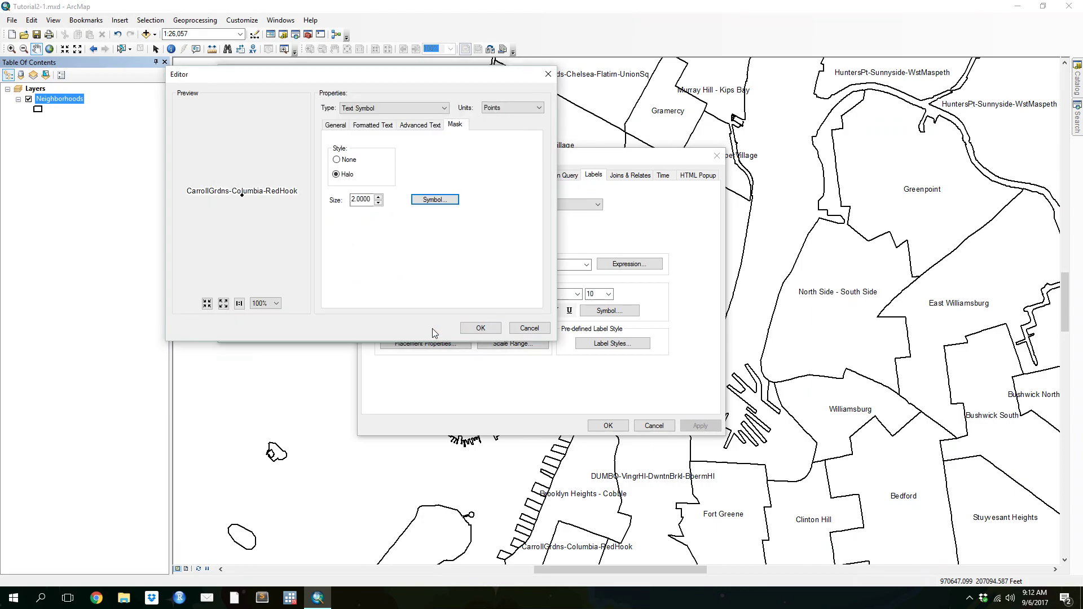
Set the halo size to 1.5 and apply the label settings to the Neighborhoods layer
left_click(354, 201)
double_click(355, 201)
type("1.5")
left_click(479, 328)
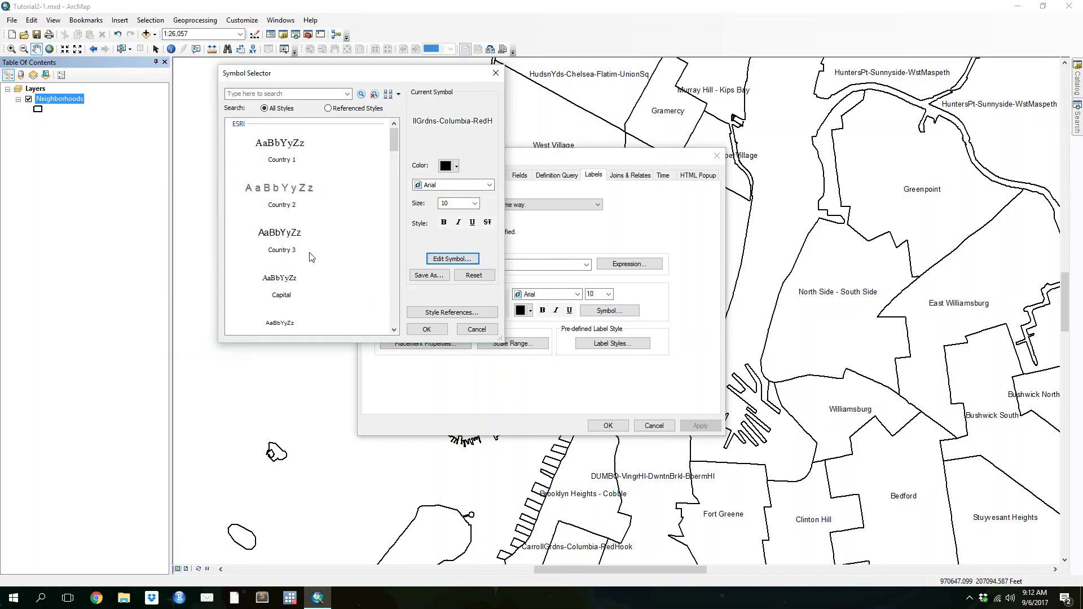
left_click(417, 331)
left_click(608, 426)
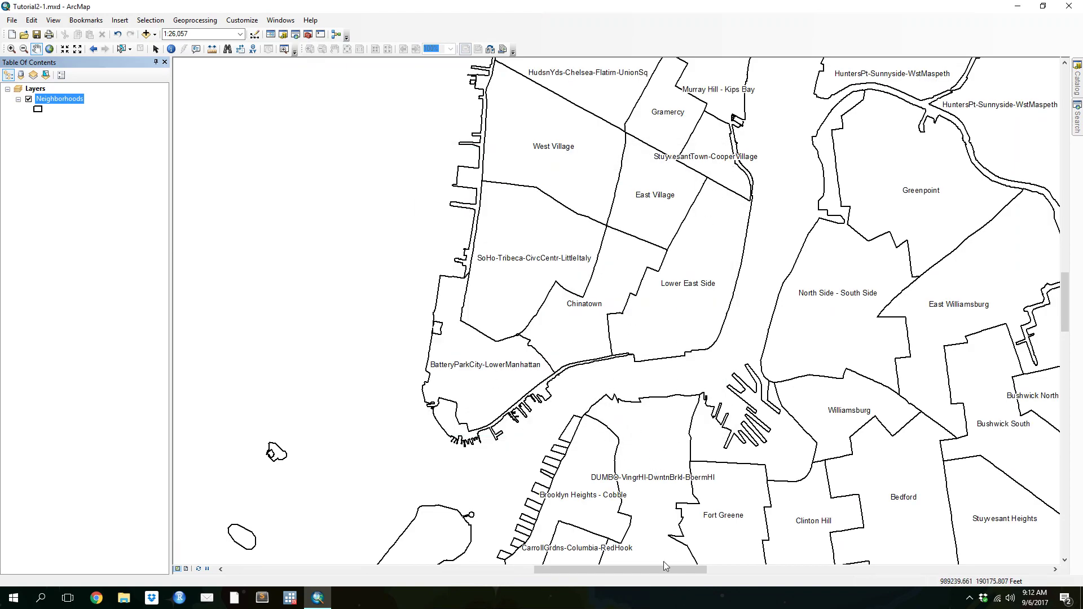
Zoom in on the DUMBO and Fort Greene area to examine the labels and return to the Lower Manhattan bookmark
left_click(11, 49)
left_click_drag(570, 445, 767, 564)
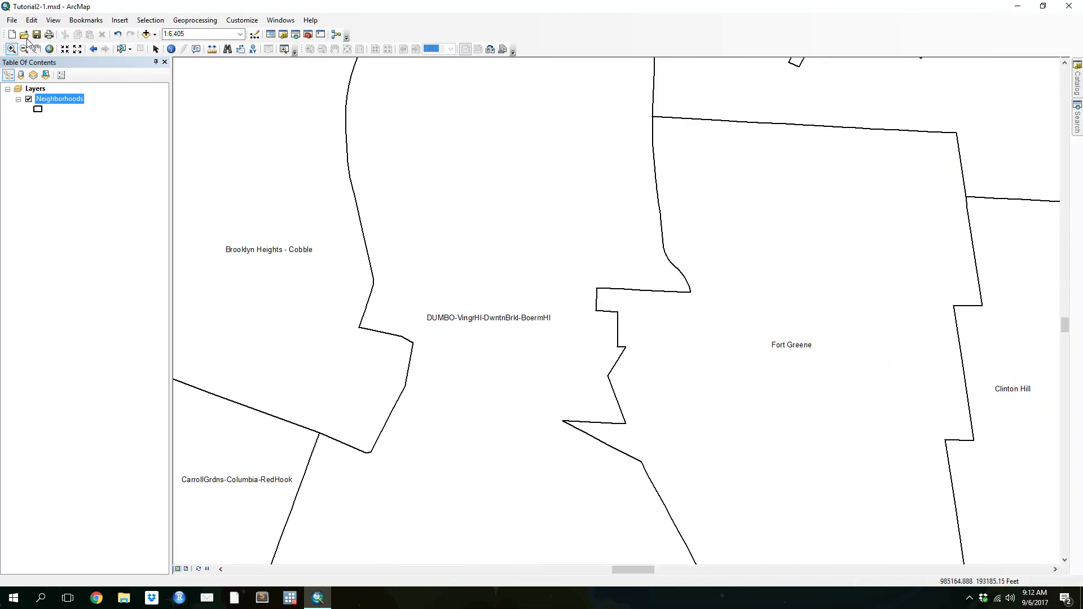
left_click(72, 23)
left_click(90, 58)
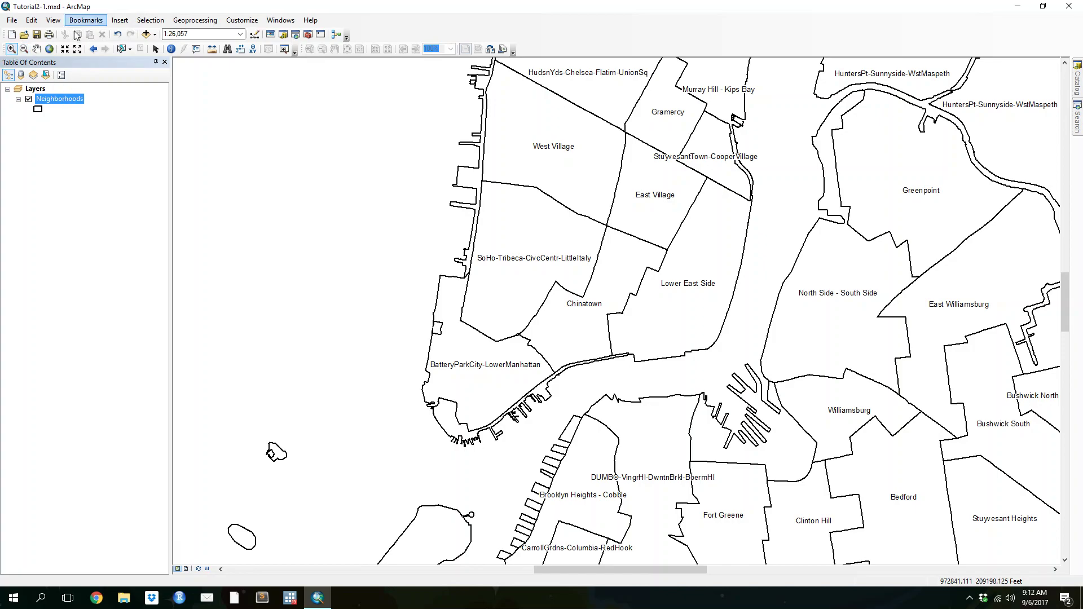
left_click(37, 50)
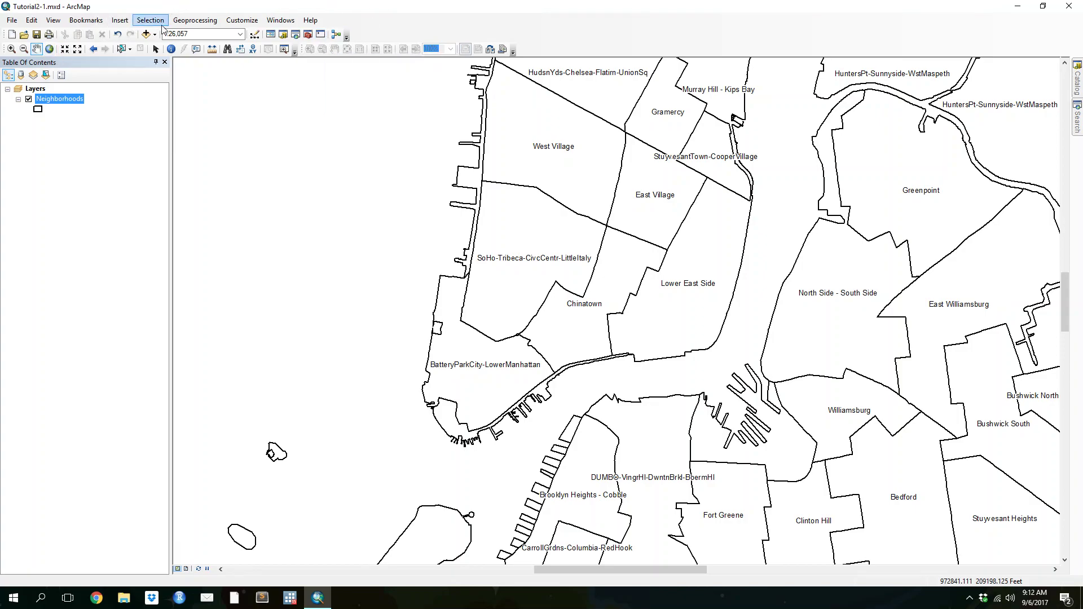
Add ZoningLandUse from NYC.gdb and place the layer below Neighborhoods
left_click(146, 35)
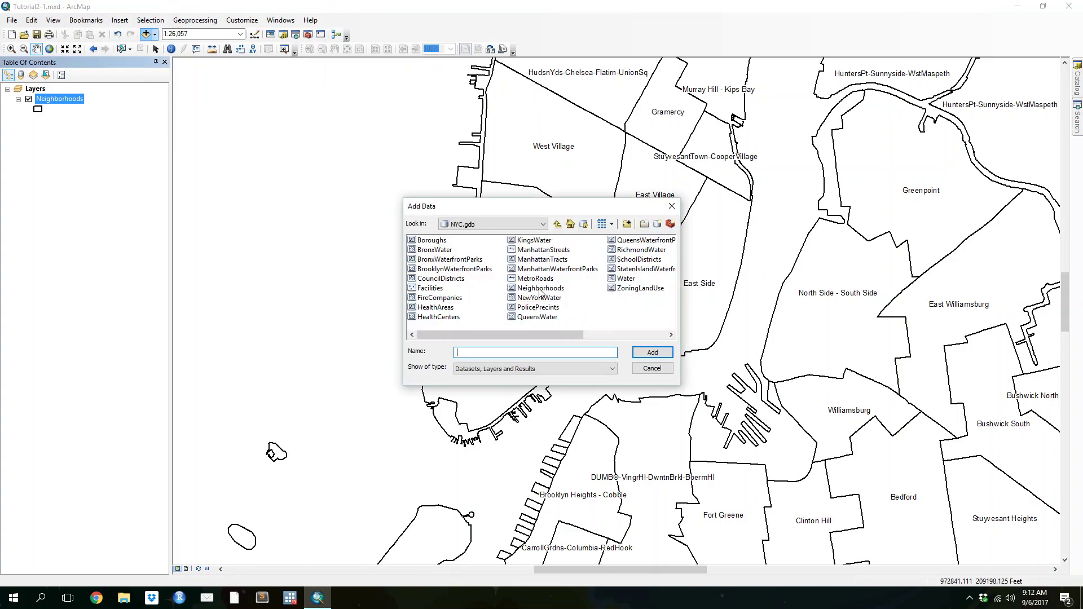
double_click(622, 289)
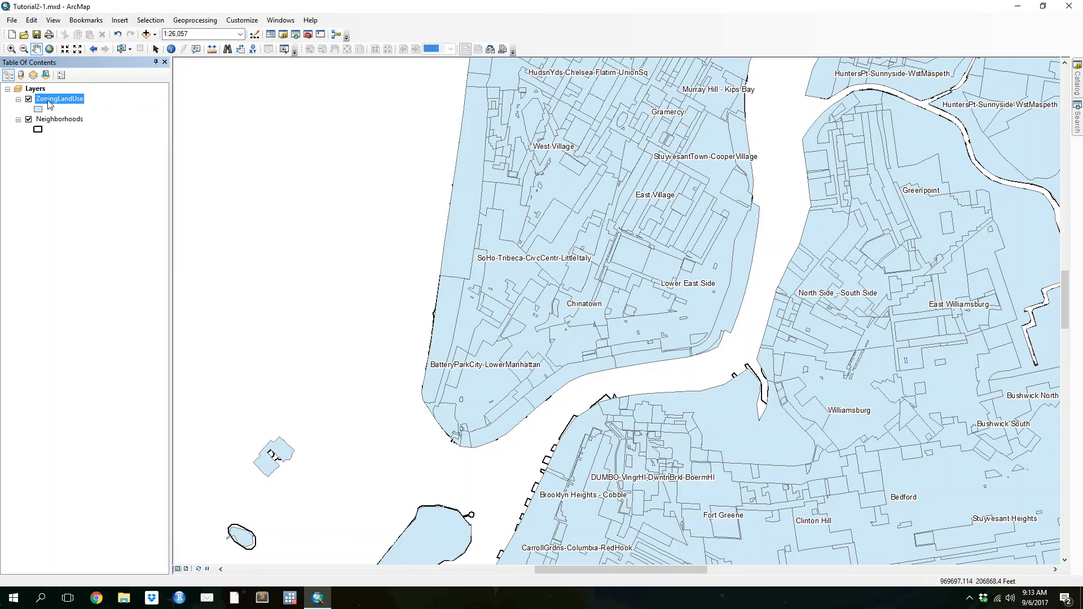
left_click_drag(62, 100, 70, 137)
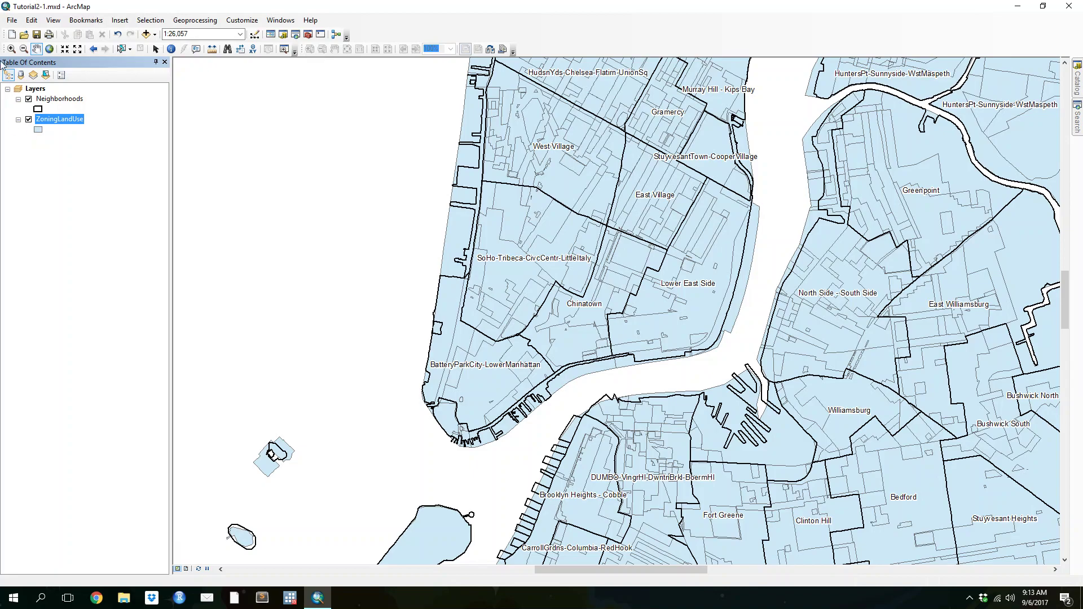
Add Water from NYC.gdb as the bottom layer and give it the first Blue fill symbol
left_click(147, 35)
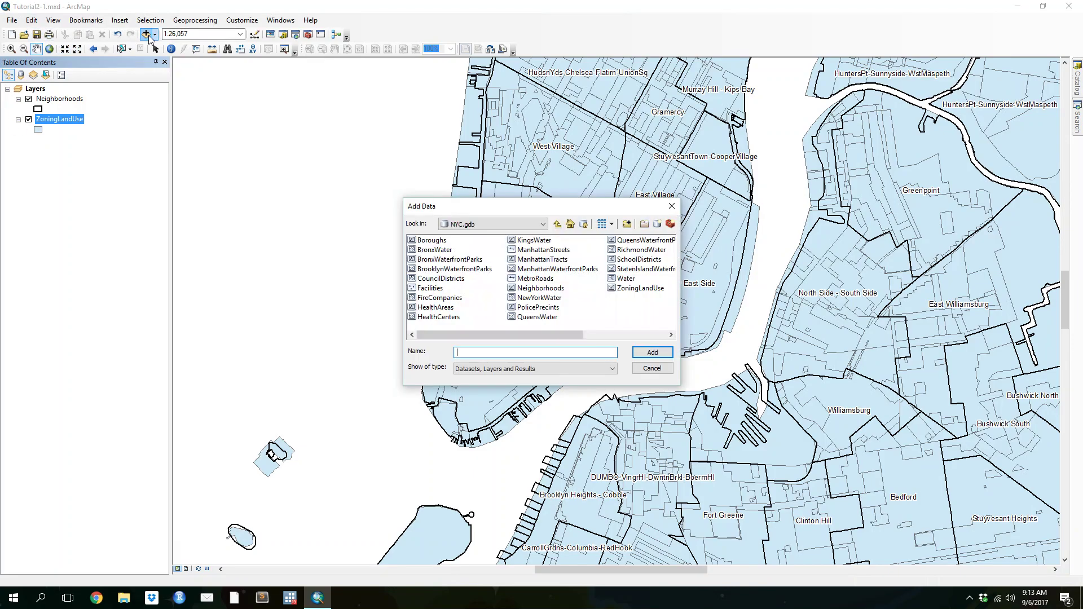
double_click(625, 279)
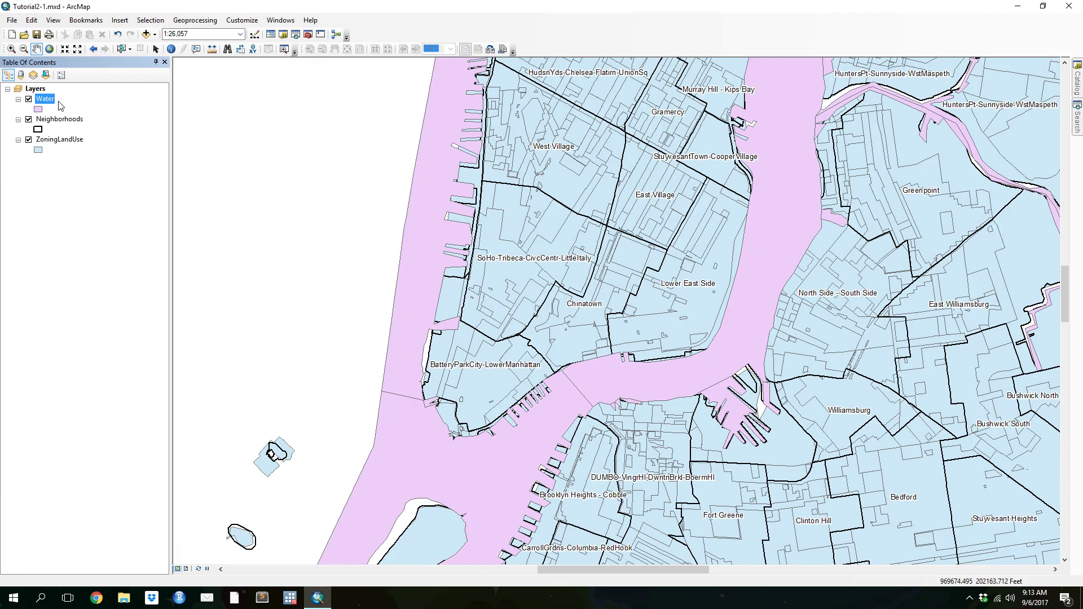
left_click(38, 149)
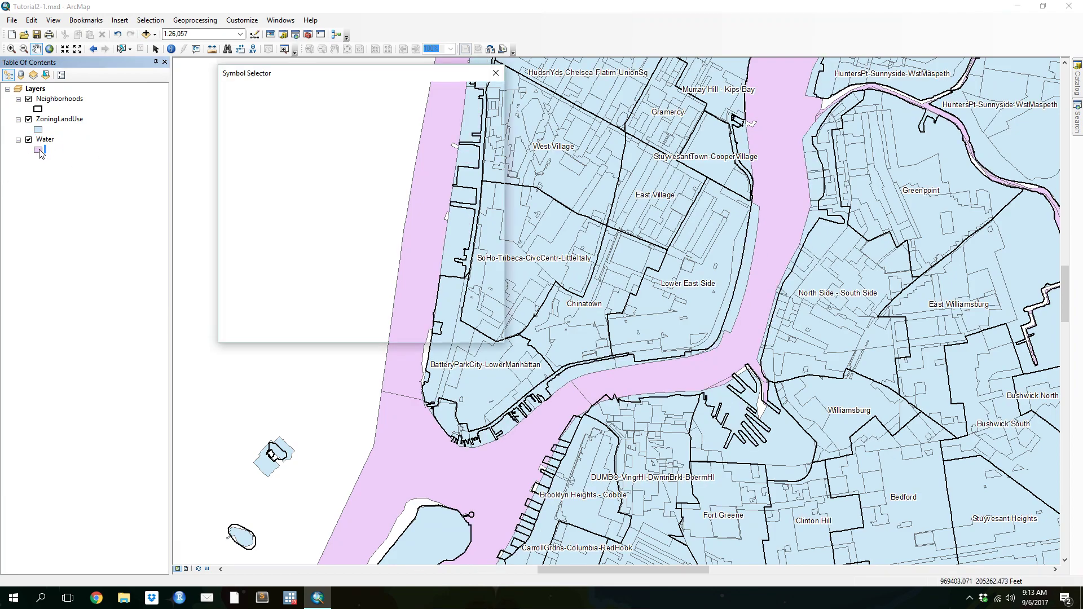
left_click(299, 146)
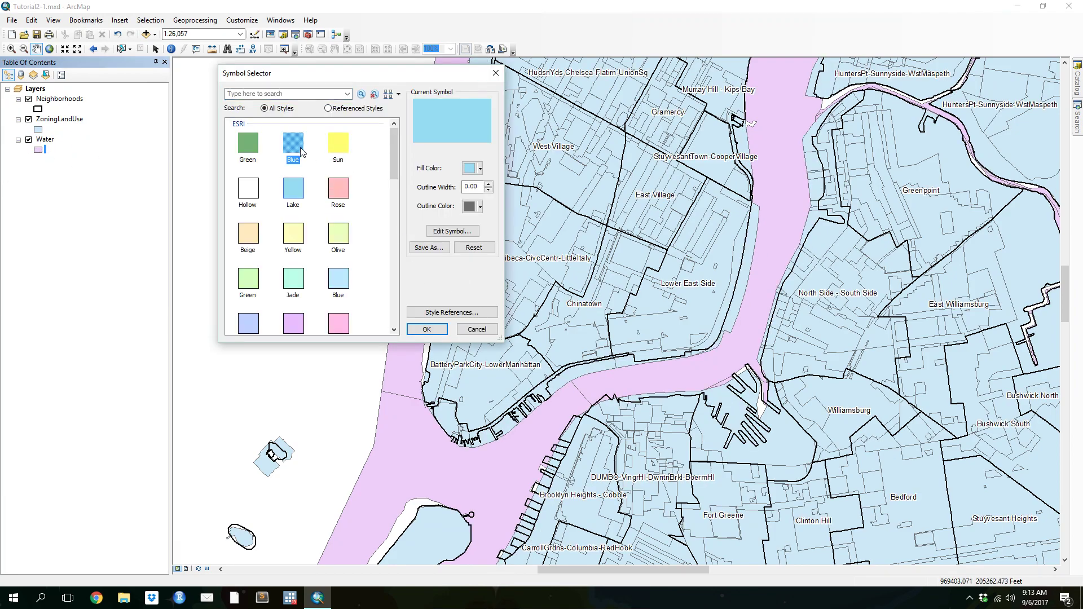
left_click(426, 330)
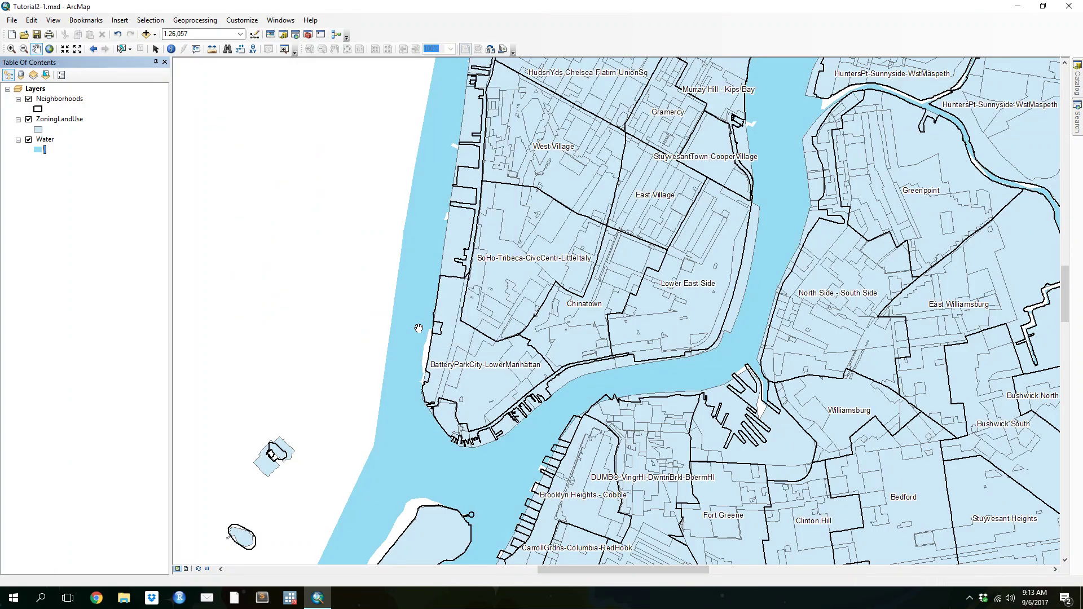
left_click(38, 130)
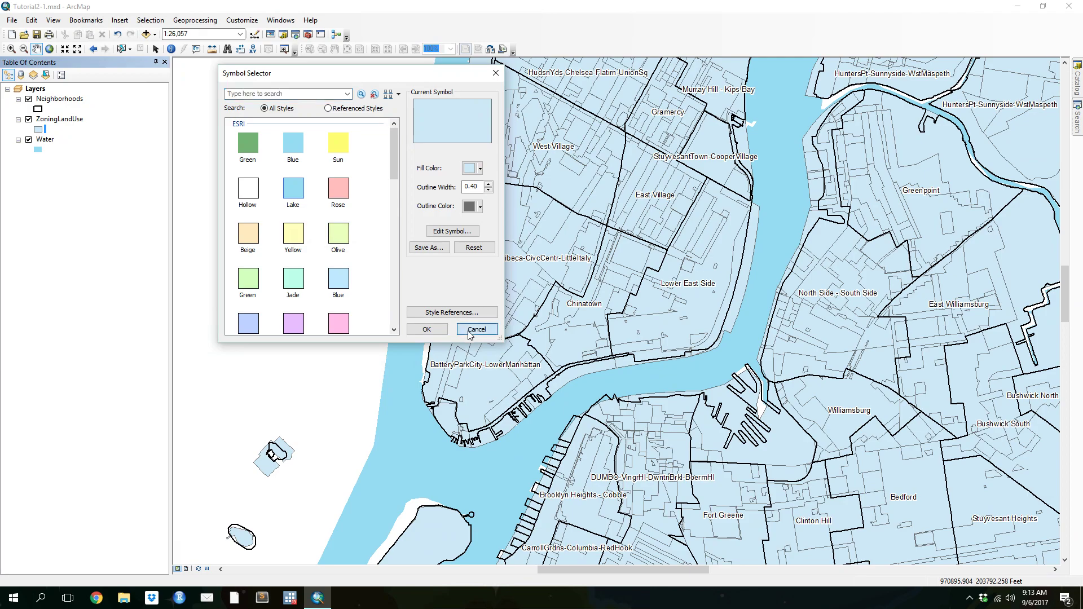
left_click(476, 330)
right_click(43, 120)
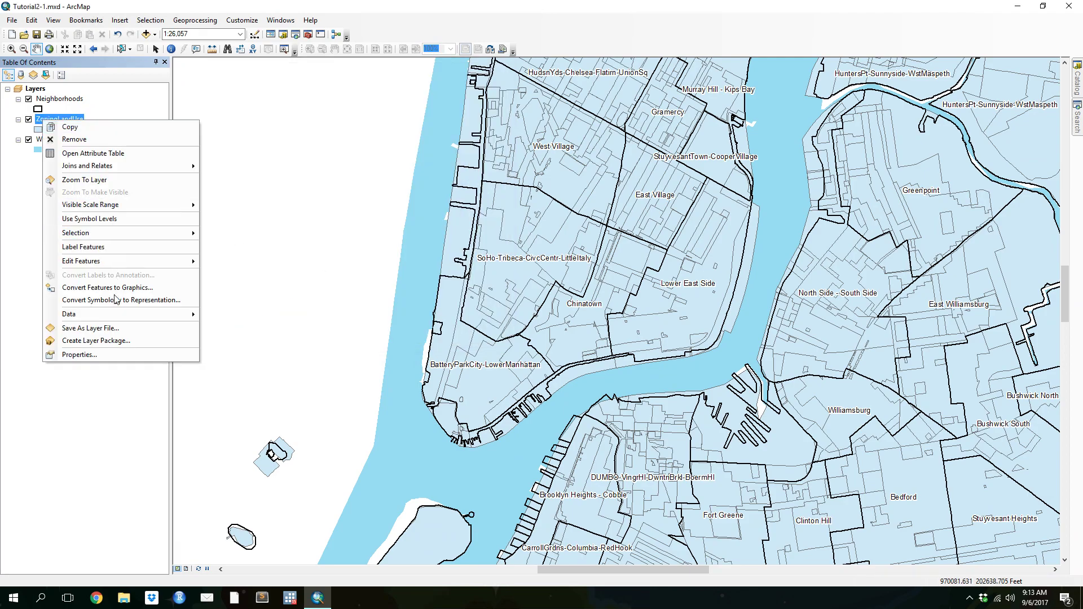
left_click(85, 354)
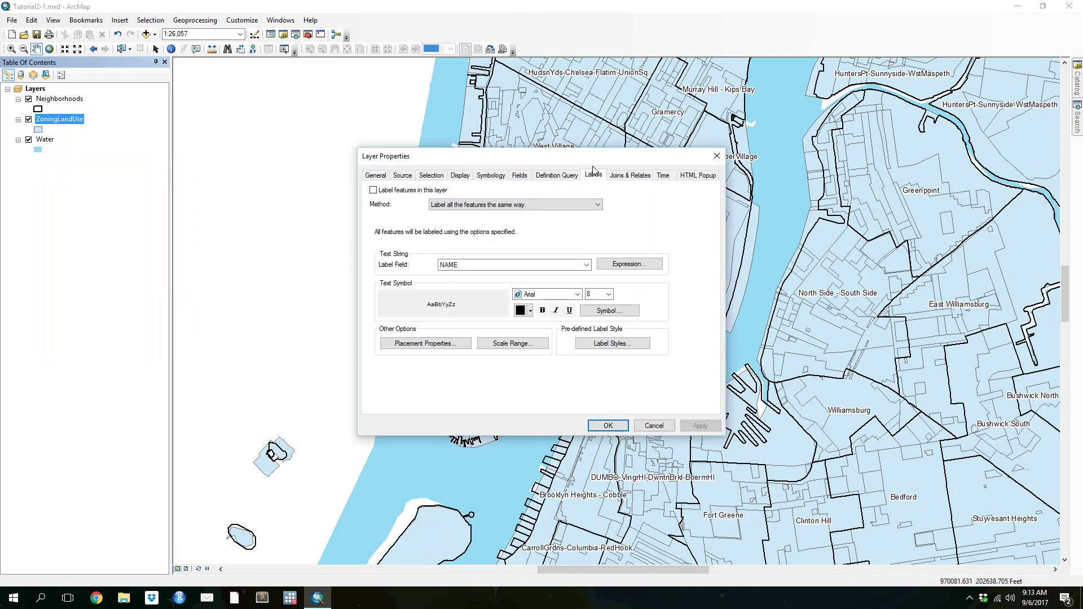
left_click(717, 156)
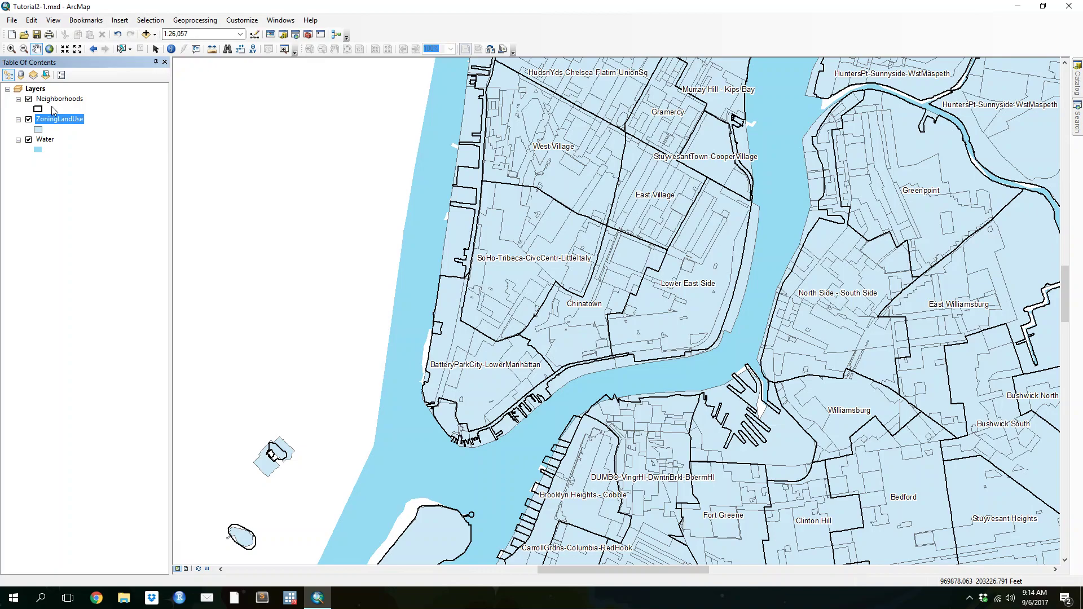
Set the ZoningLandUse symbology to unique values of the ZONE field and add all values
right_click(62, 123)
left_click(94, 353)
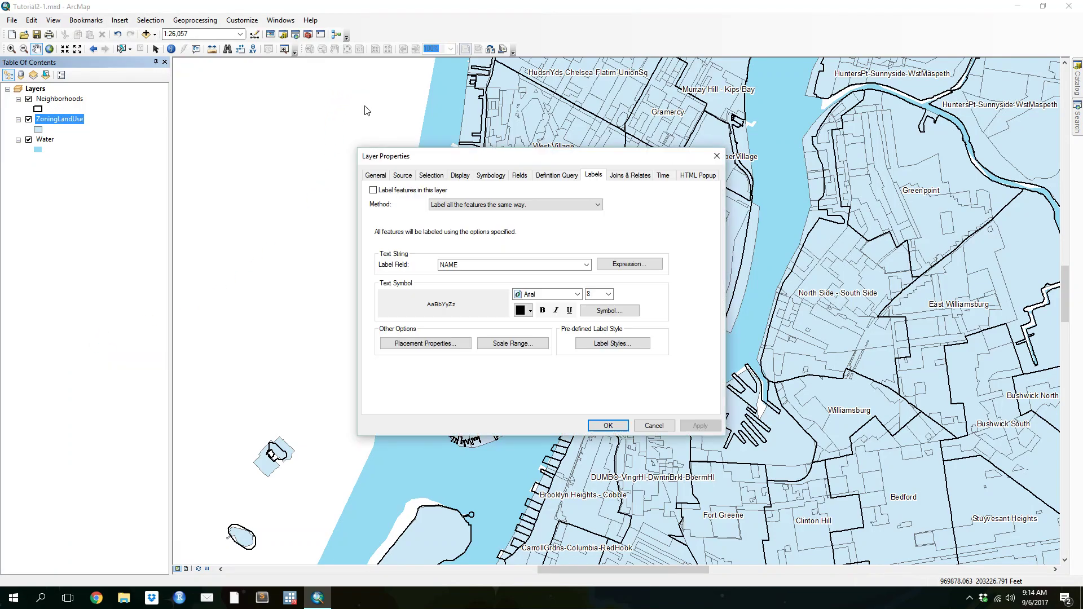
left_click(496, 179)
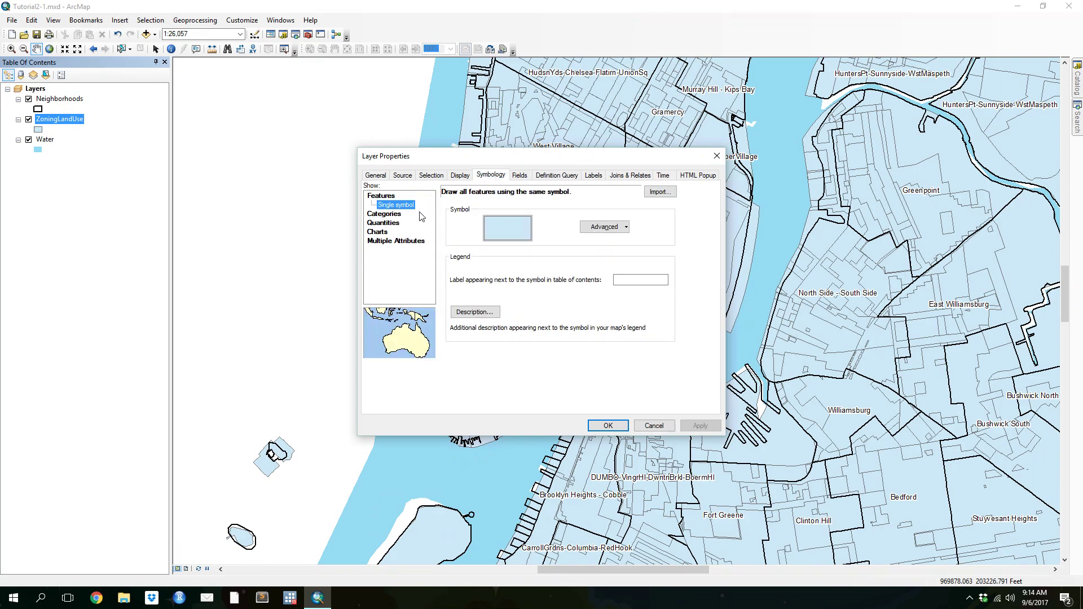
left_click(392, 215)
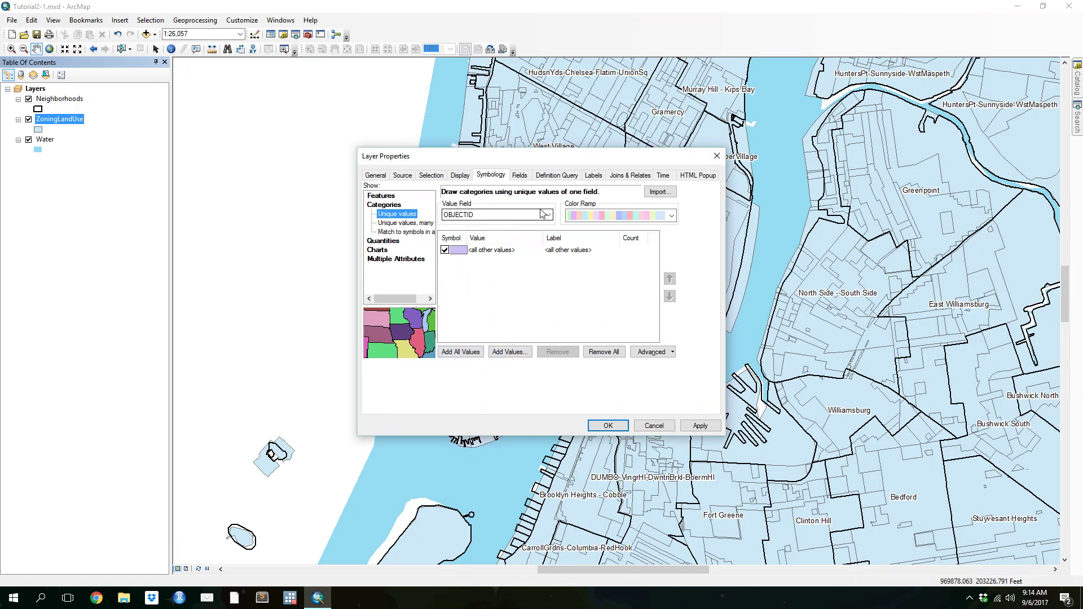
left_click(494, 215)
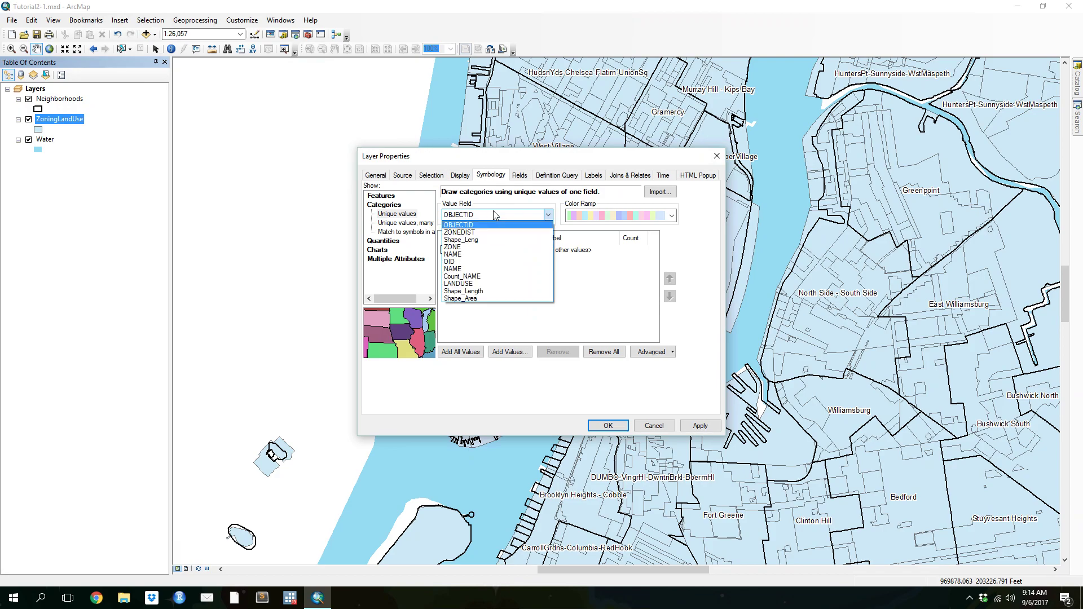
left_click(487, 248)
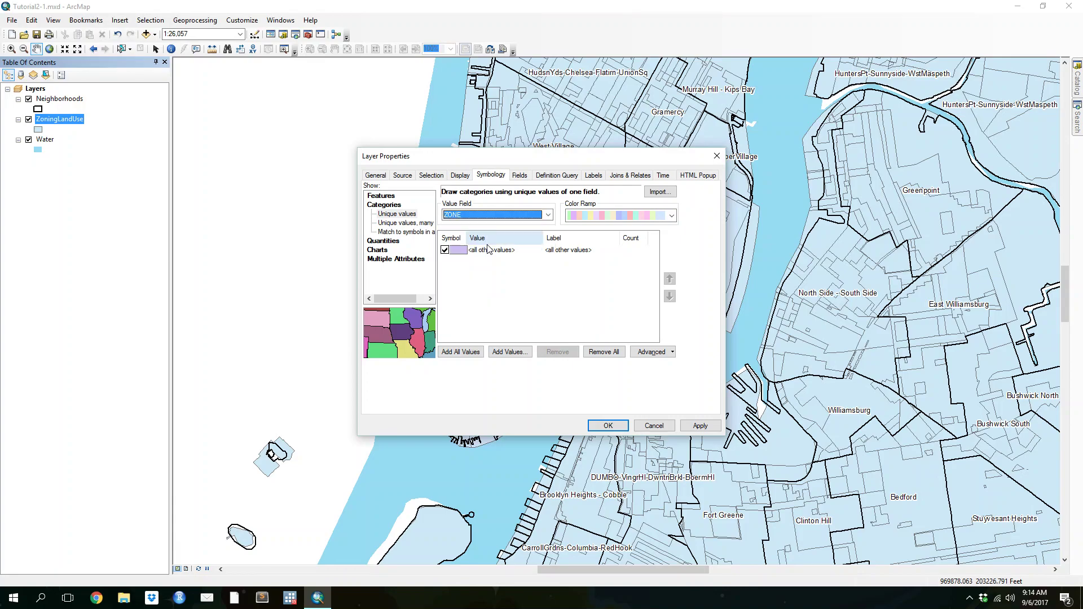
left_click(468, 356)
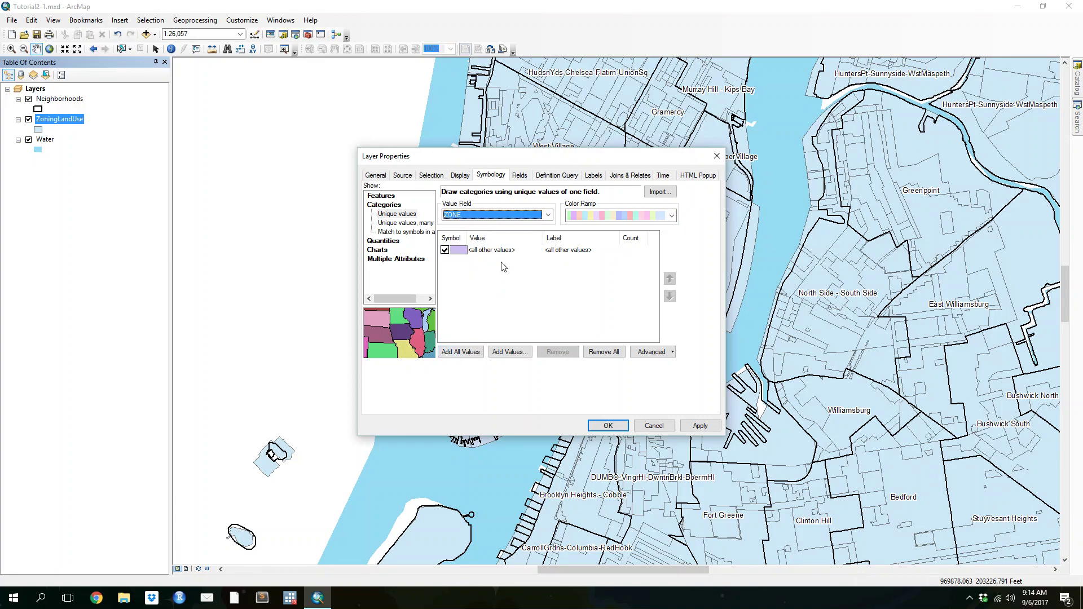
left_click(456, 353)
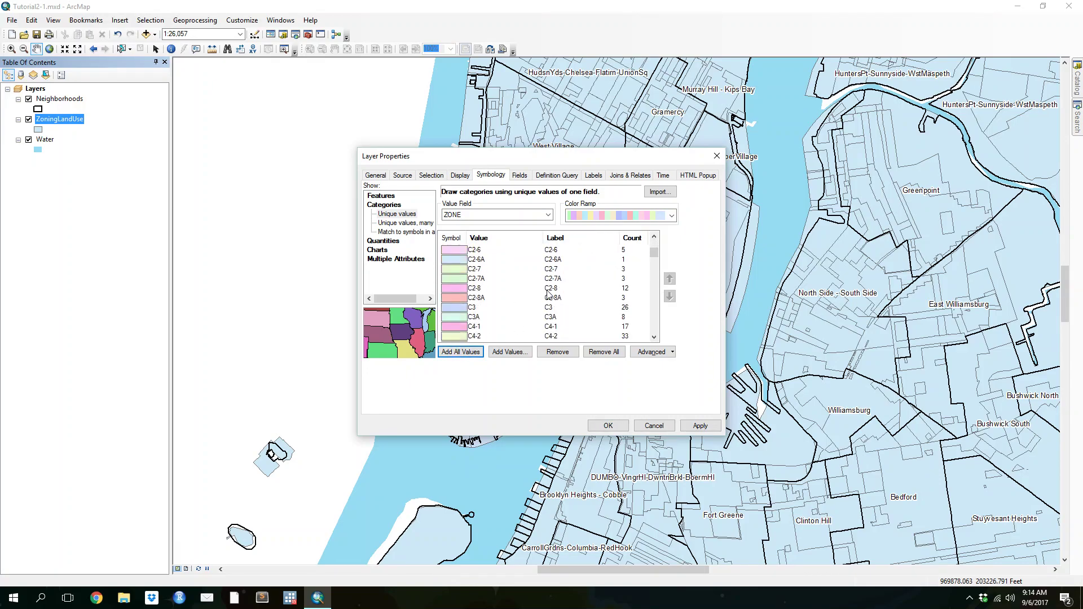
Switch the ZoningLandUse symbology to unique values of the LANDUSE field, add all values, and apply it to the map
left_click(502, 216)
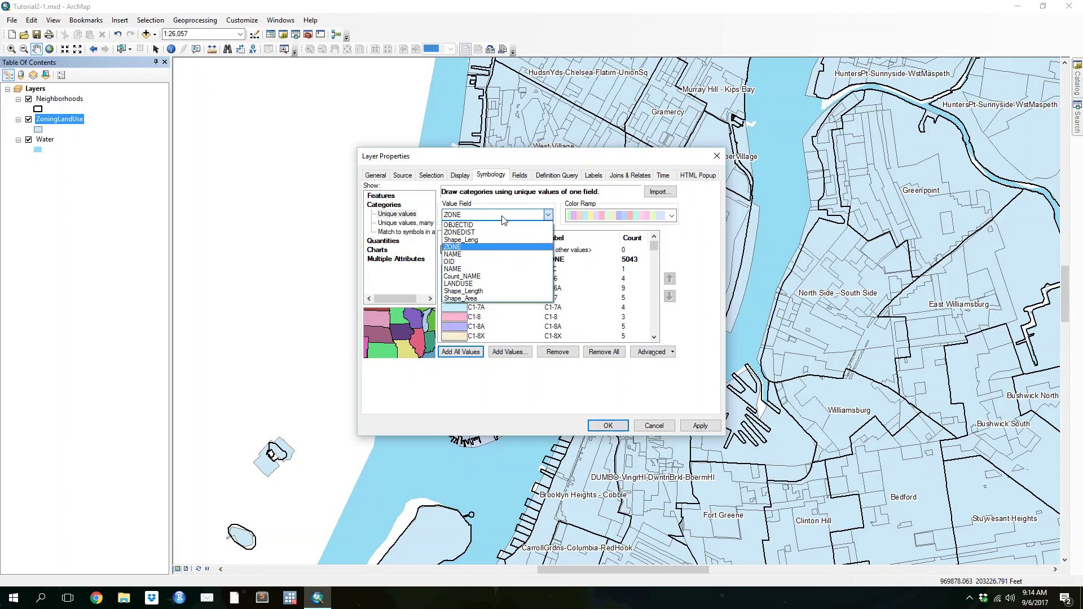
left_click(468, 284)
left_click(460, 351)
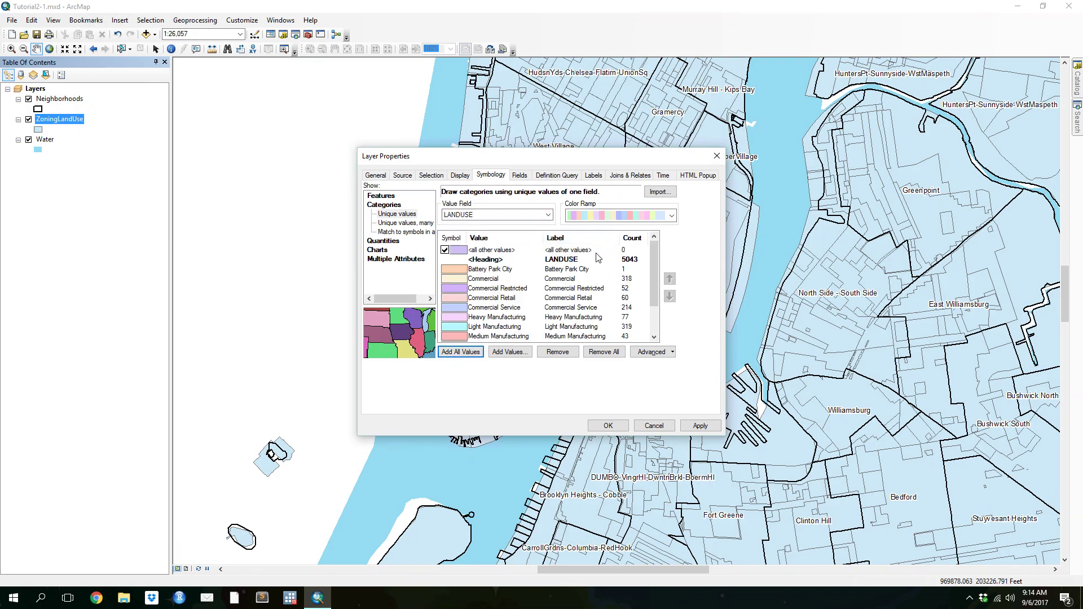
mouse_move(653, 248)
left_mouse_down()
mouse_move(653, 268)
mouse_move(653, 249)
left_mouse_up()
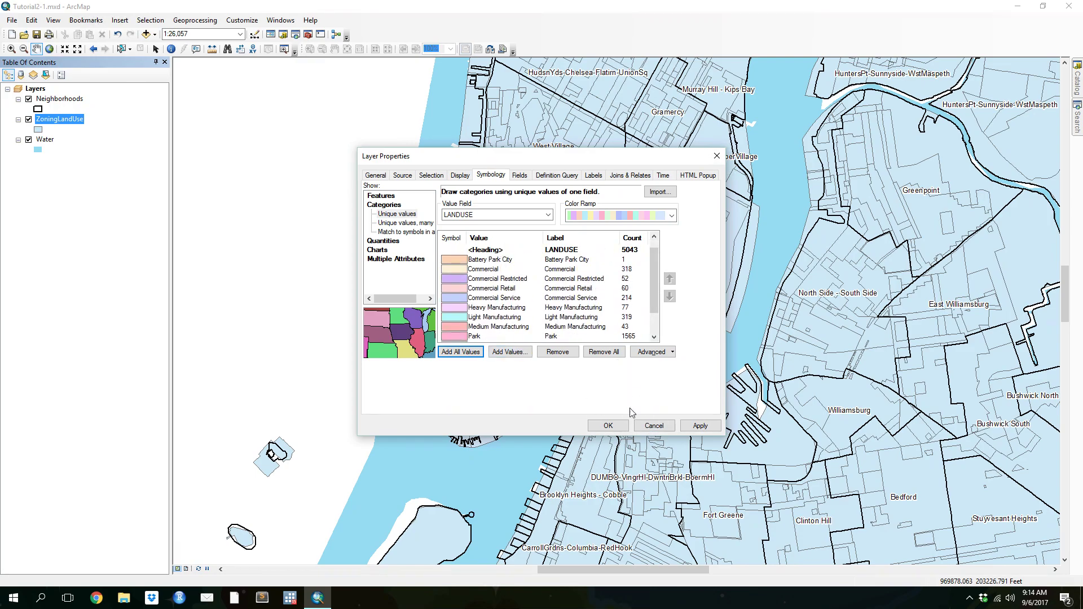
left_click(608, 425)
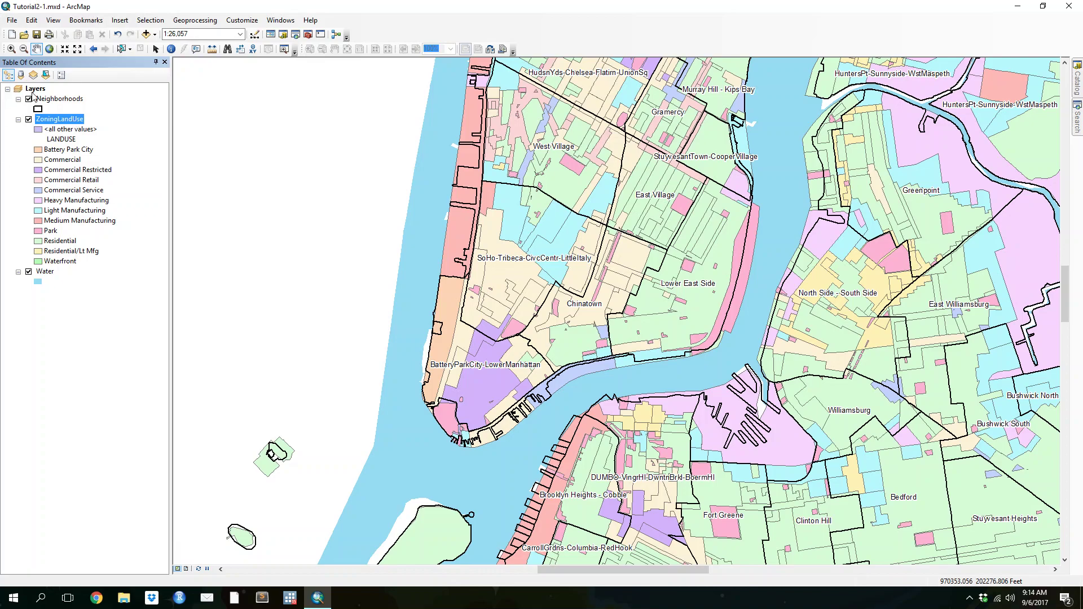
Label the Water features by LANDNAME in 12-point bold italic Arial
right_click(45, 272)
left_click(79, 503)
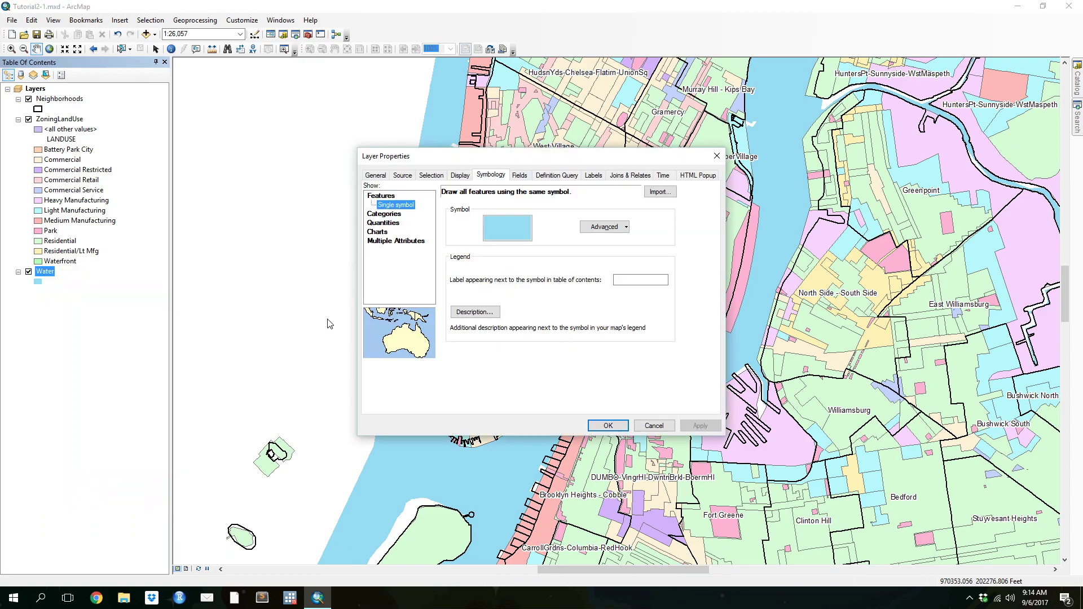
left_click(593, 176)
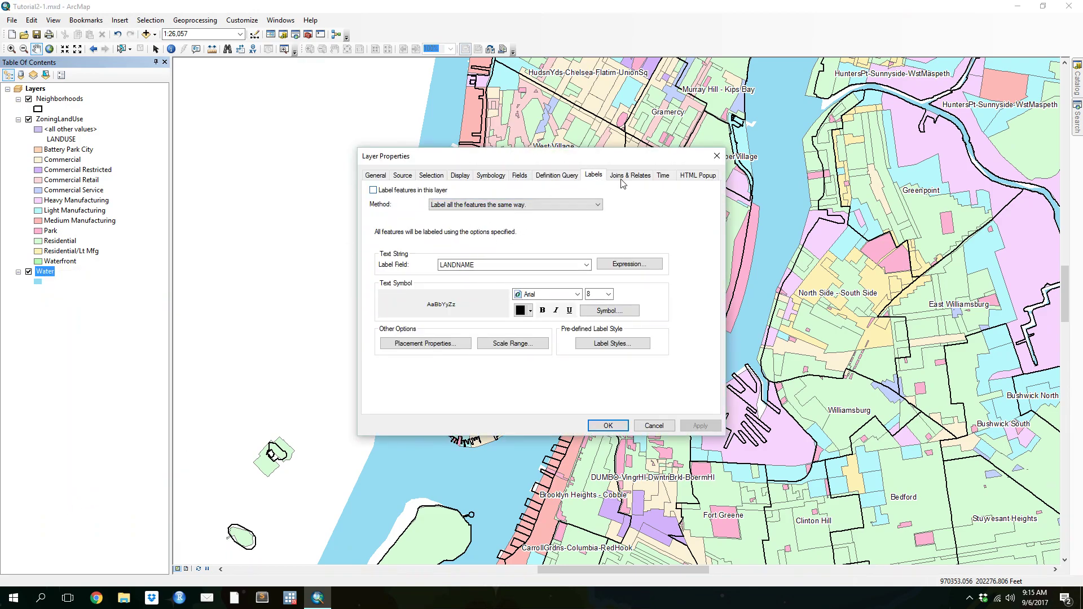
left_click(372, 191)
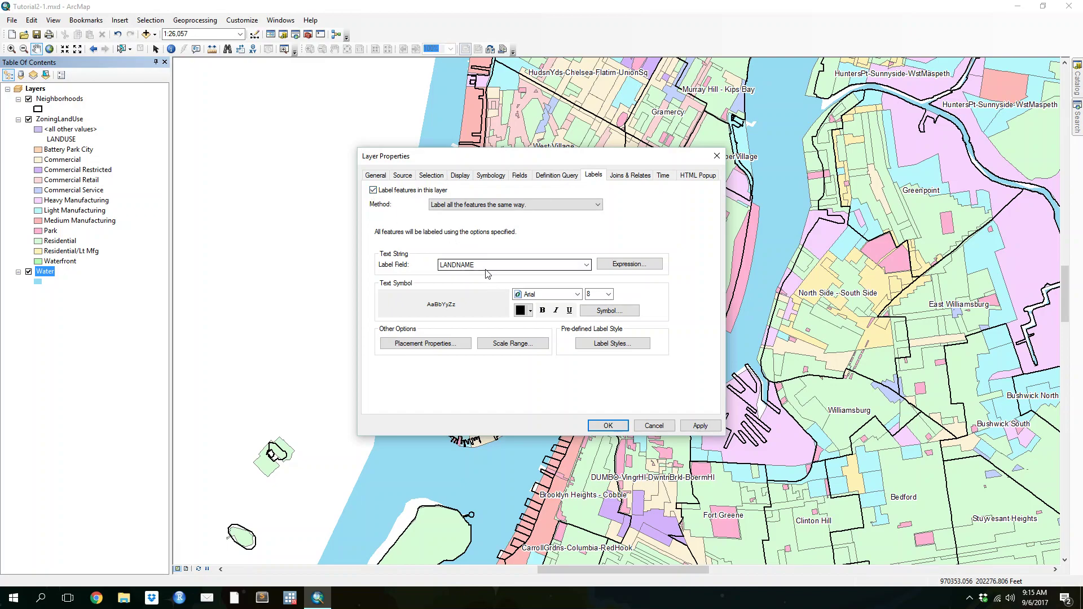
left_click(608, 294)
left_click(608, 294)
left_click(595, 338)
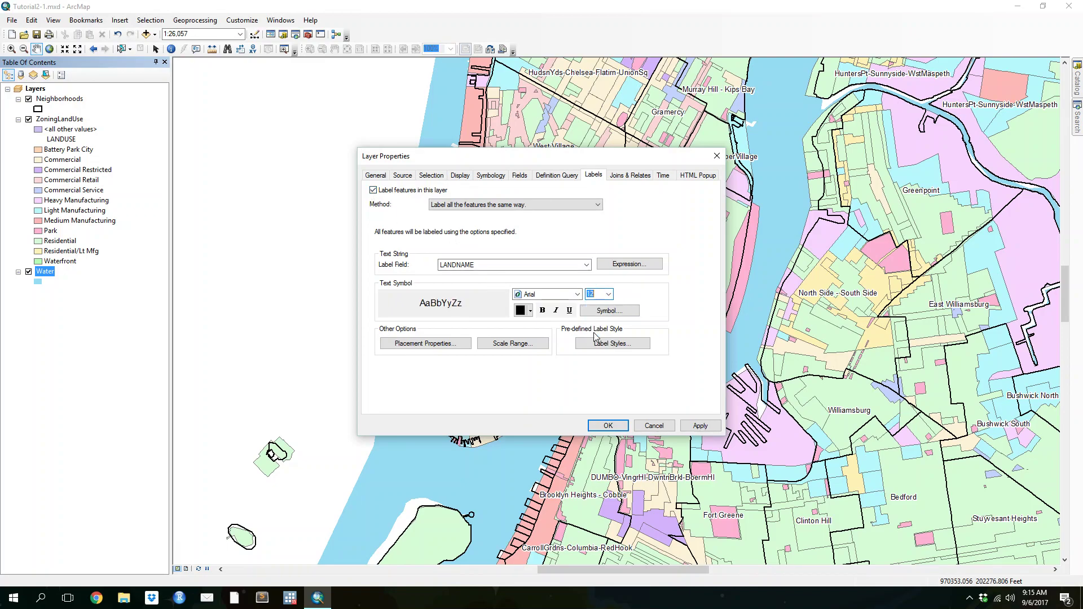
left_click(555, 311)
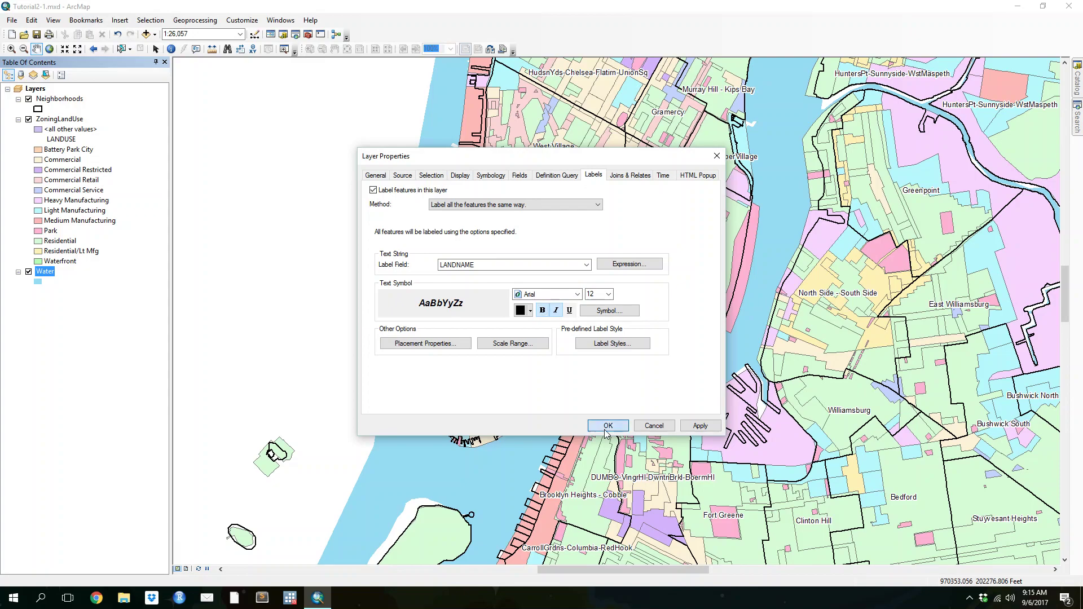
left_click(603, 426)
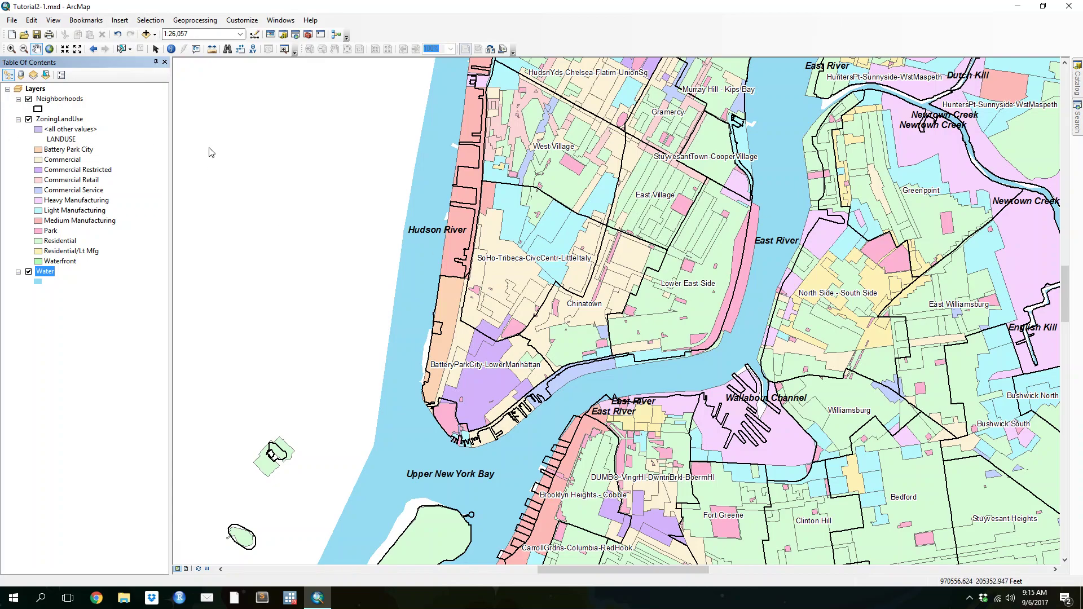
Recolor the ZoningLandUse categories with a multi-shade green color ramp and apply it to the map
right_click(73, 121)
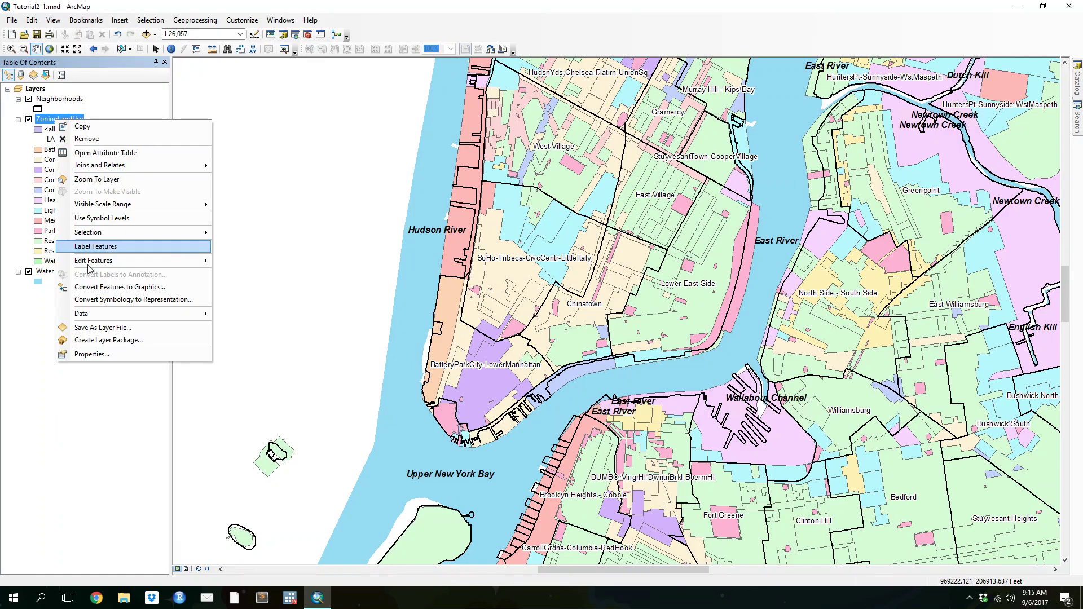
left_click(93, 355)
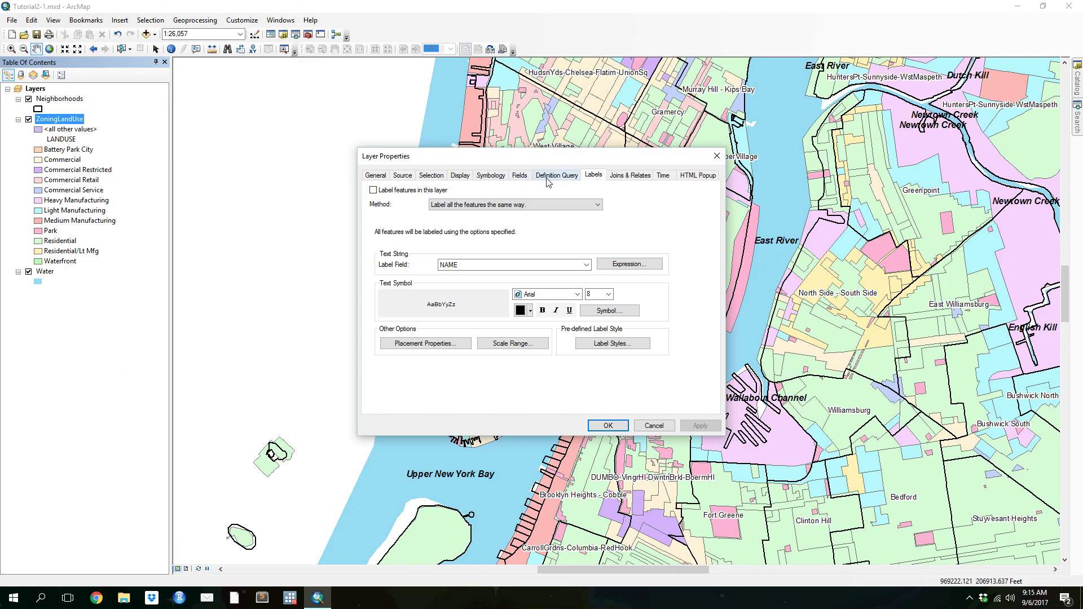
left_click(491, 178)
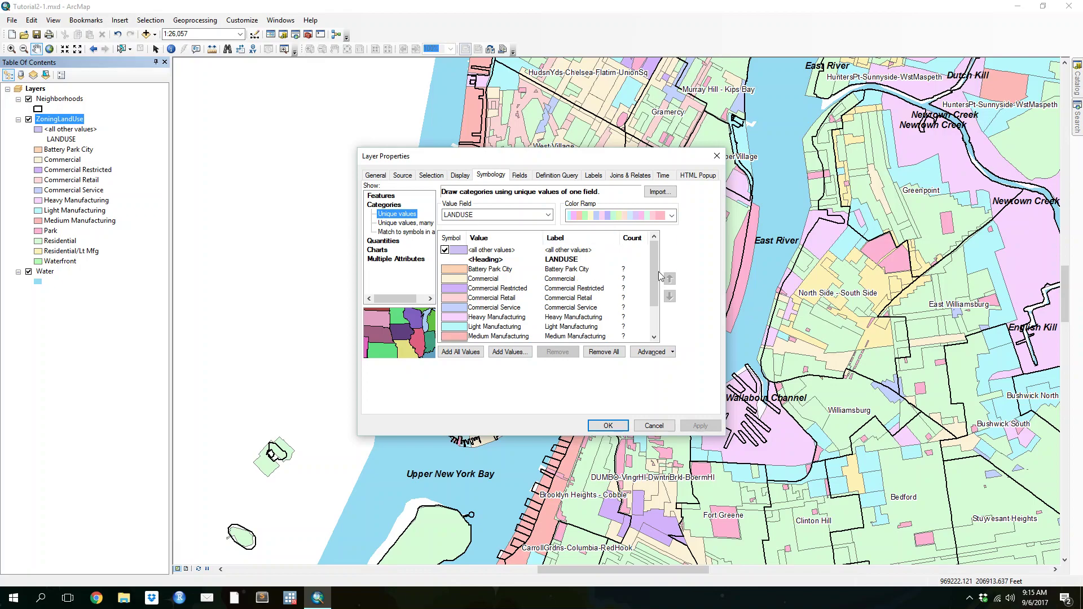
left_click(671, 215)
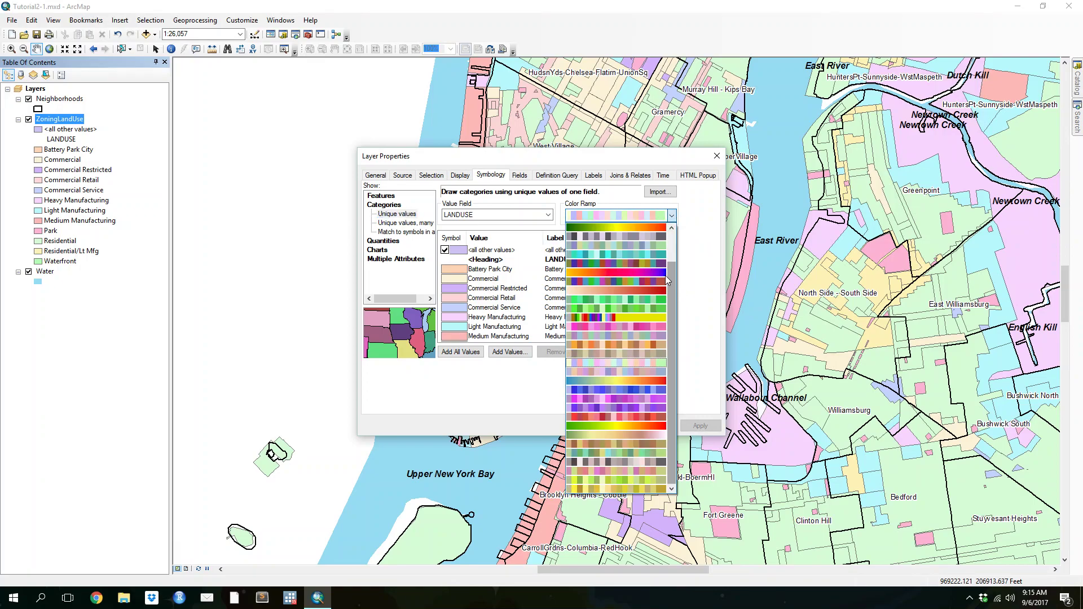
left_click(638, 300)
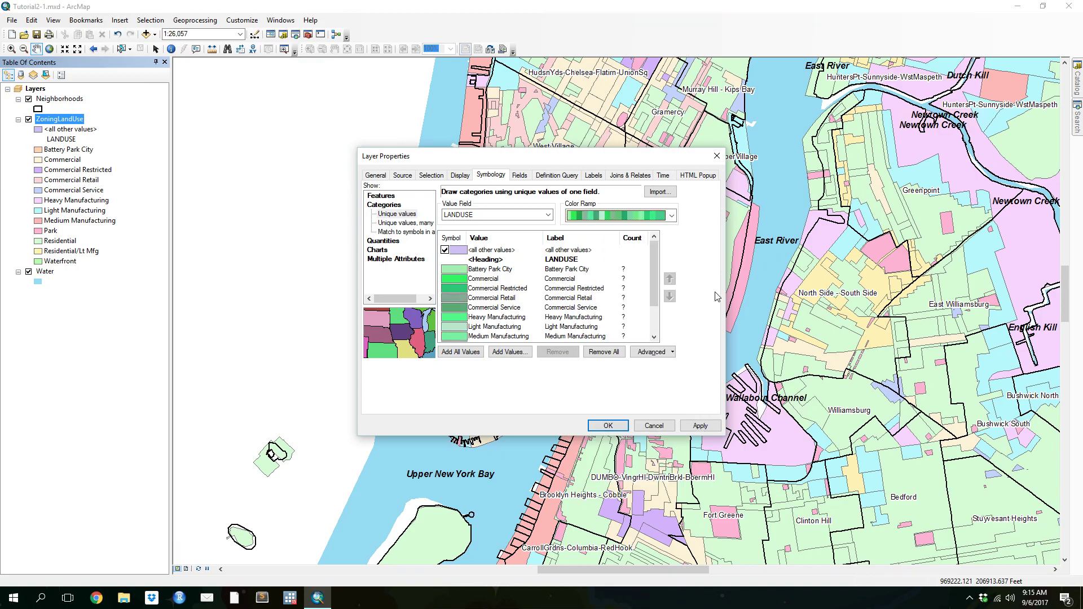
left_click(604, 424)
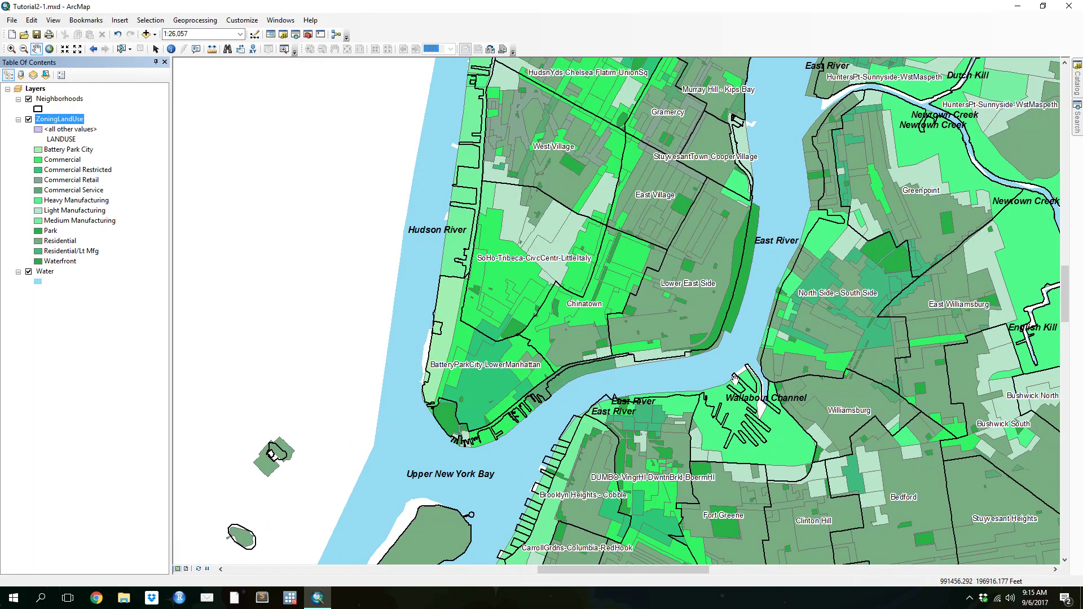
Give the Battery Park City category of ZoningLandUse a pale olive fill and a lighter gray outline
right_click(48, 119)
left_click(79, 349)
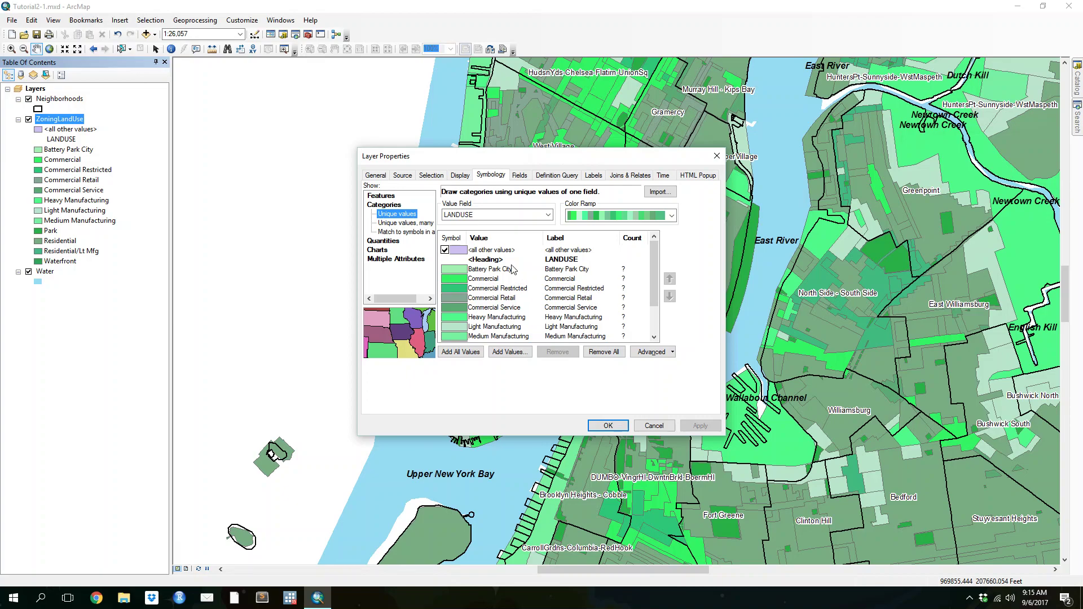
double_click(460, 270)
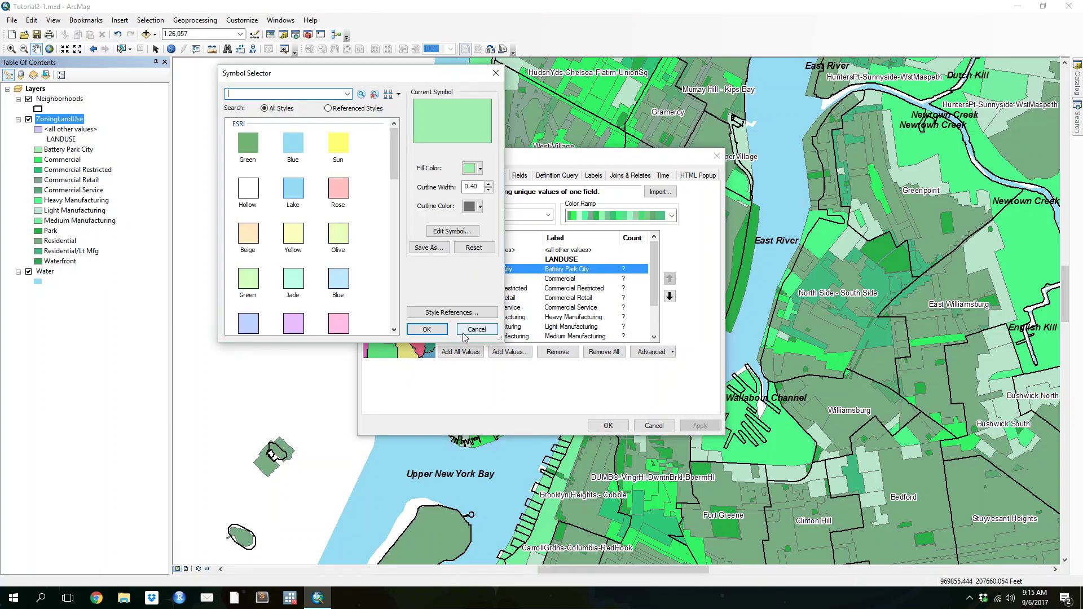
left_click(478, 334)
double_click(453, 269)
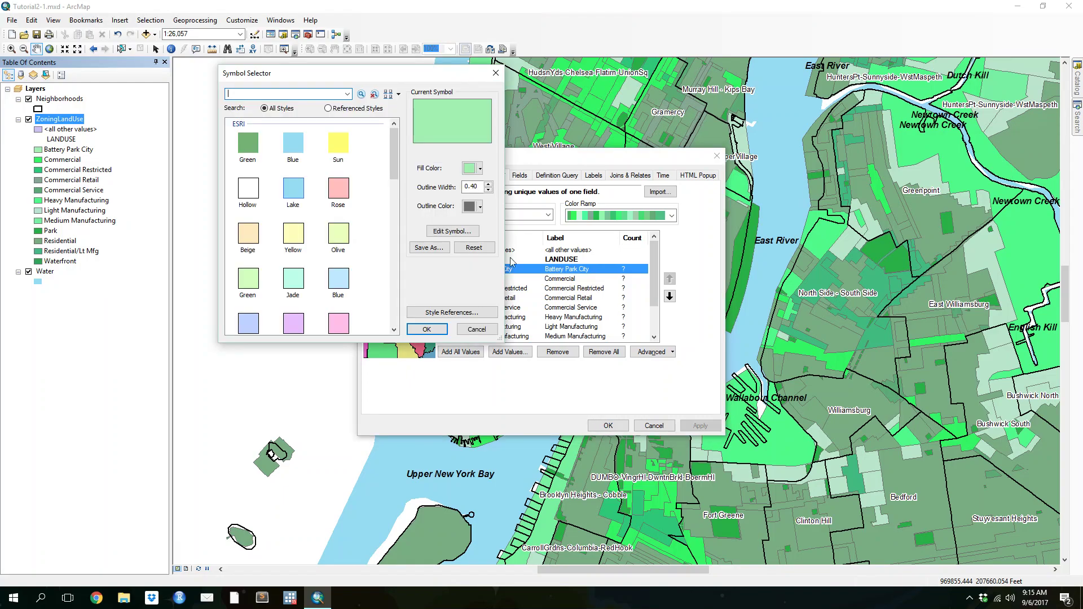
left_click(480, 168)
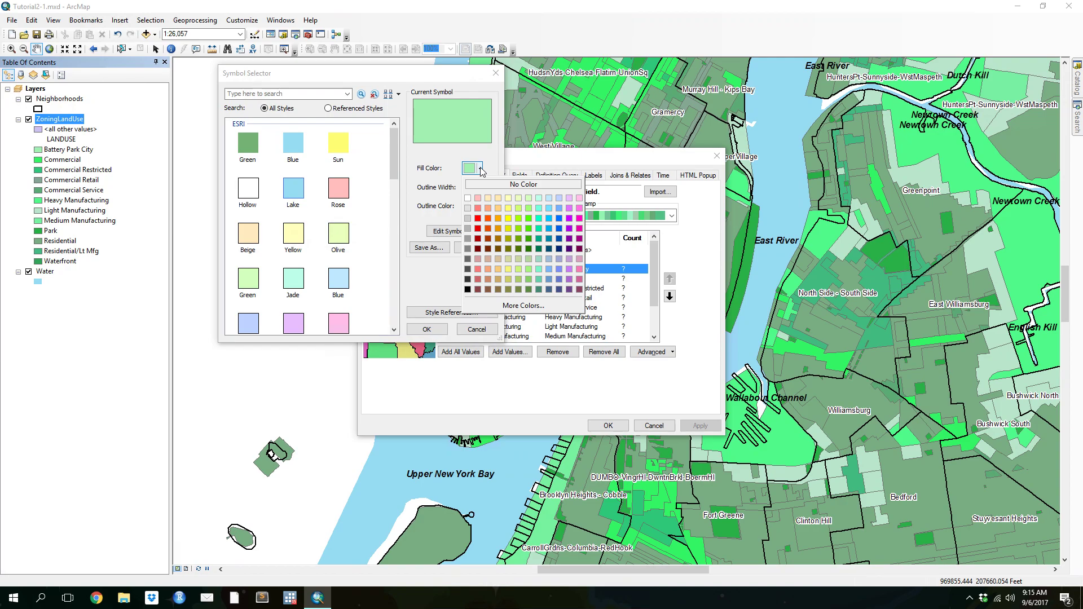
left_click(521, 262)
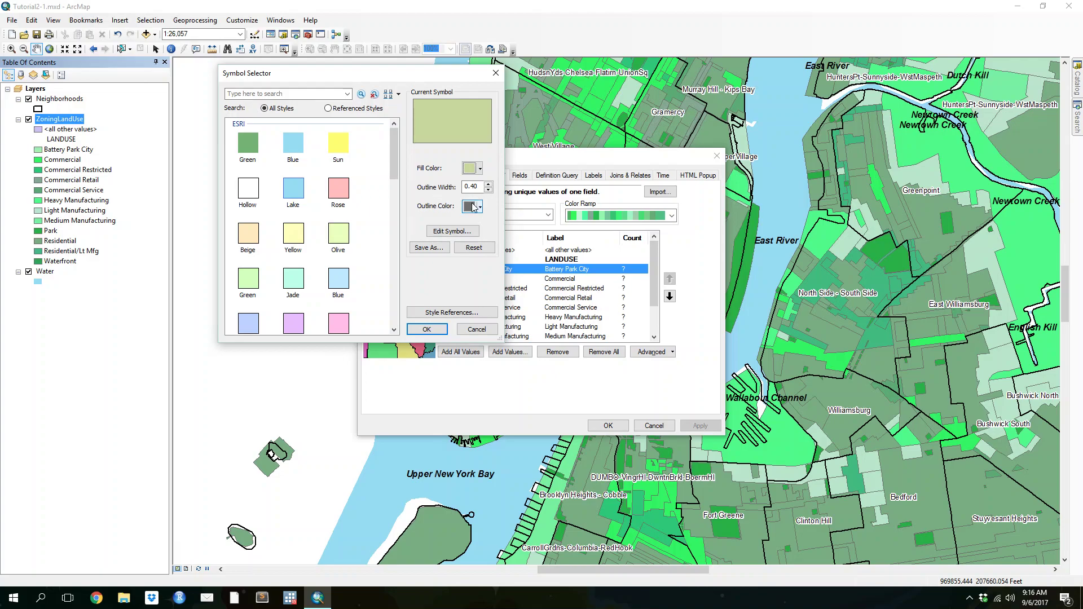
left_click(479, 207)
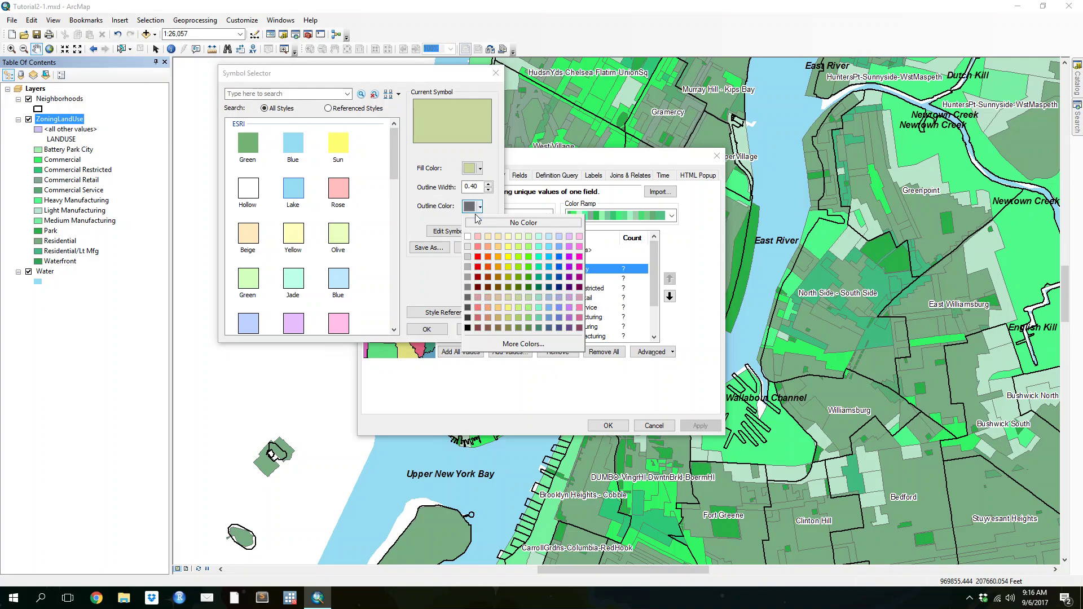
left_click(471, 269)
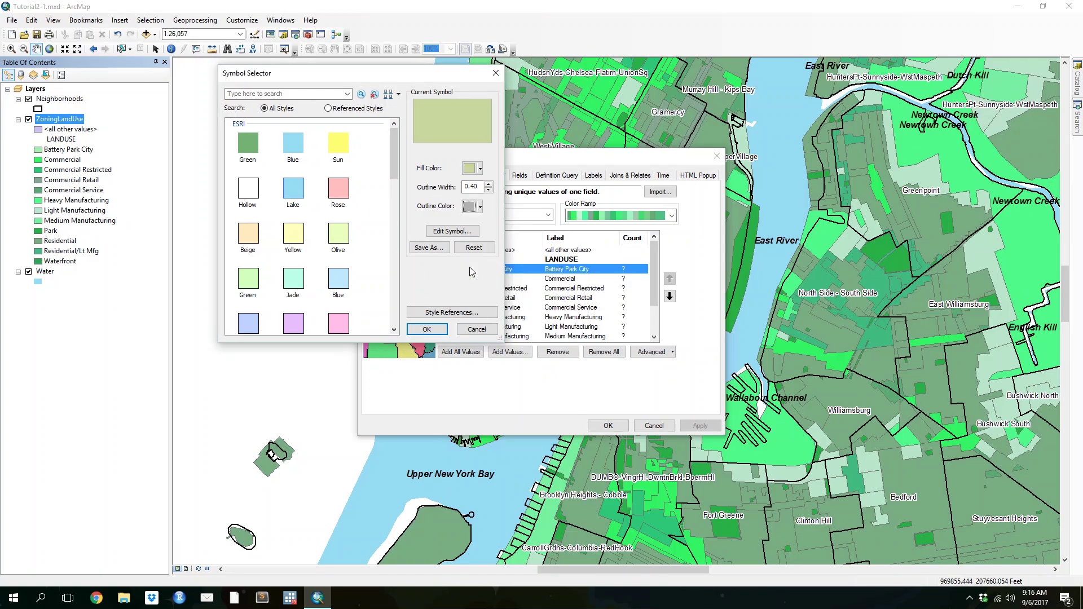
left_click(440, 331)
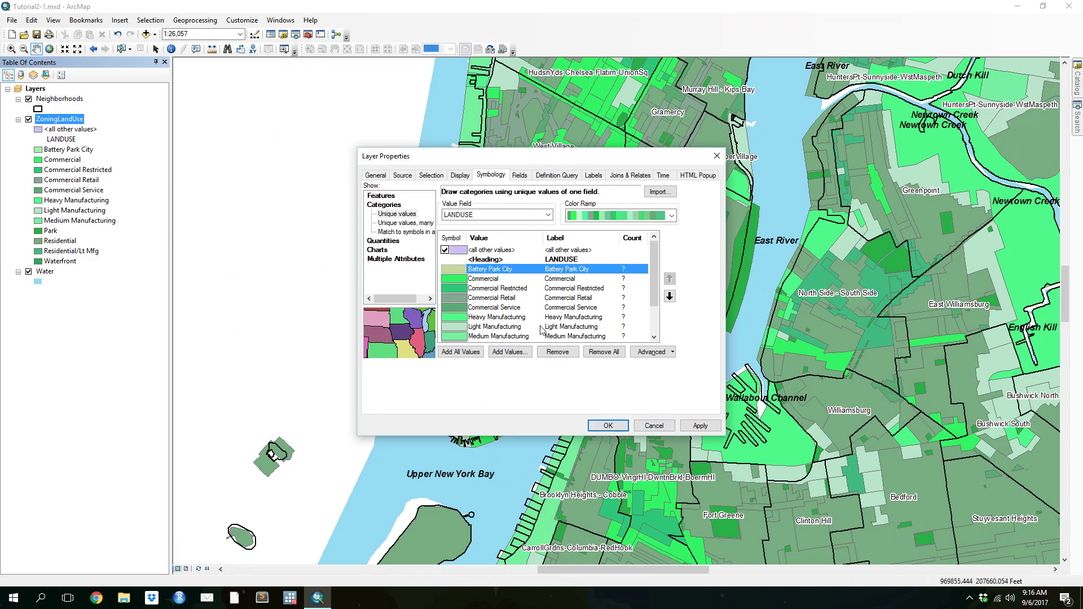
left_click(608, 426)
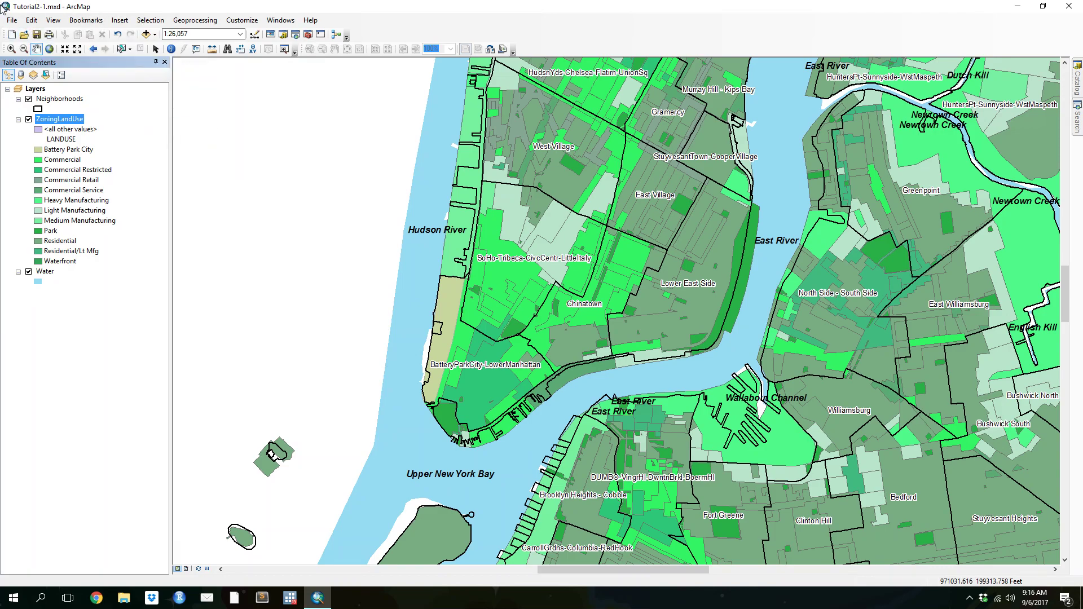
double_click(38, 161)
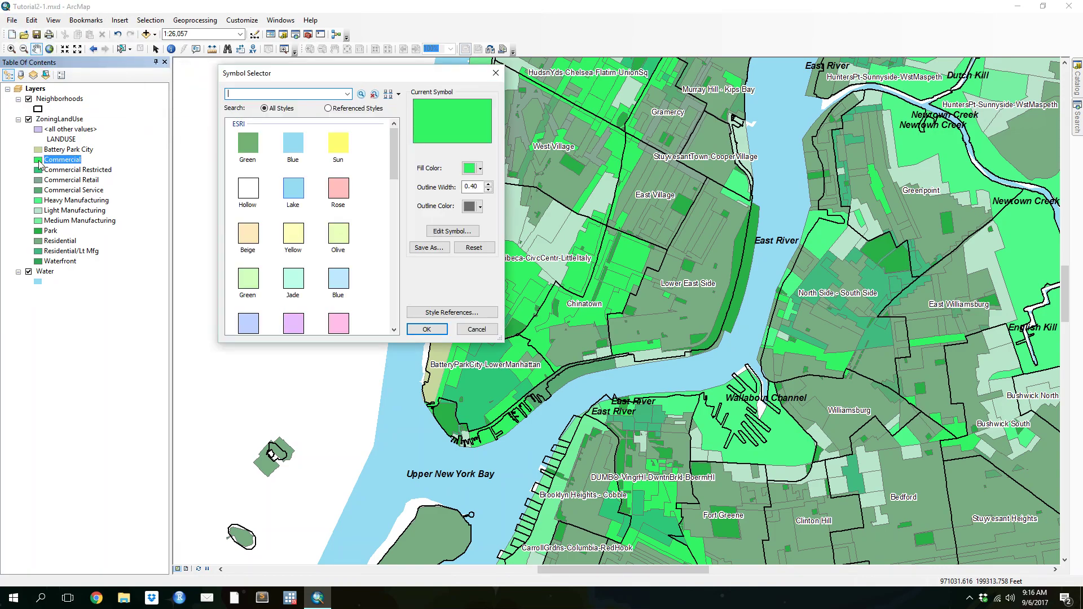
left_click(479, 169)
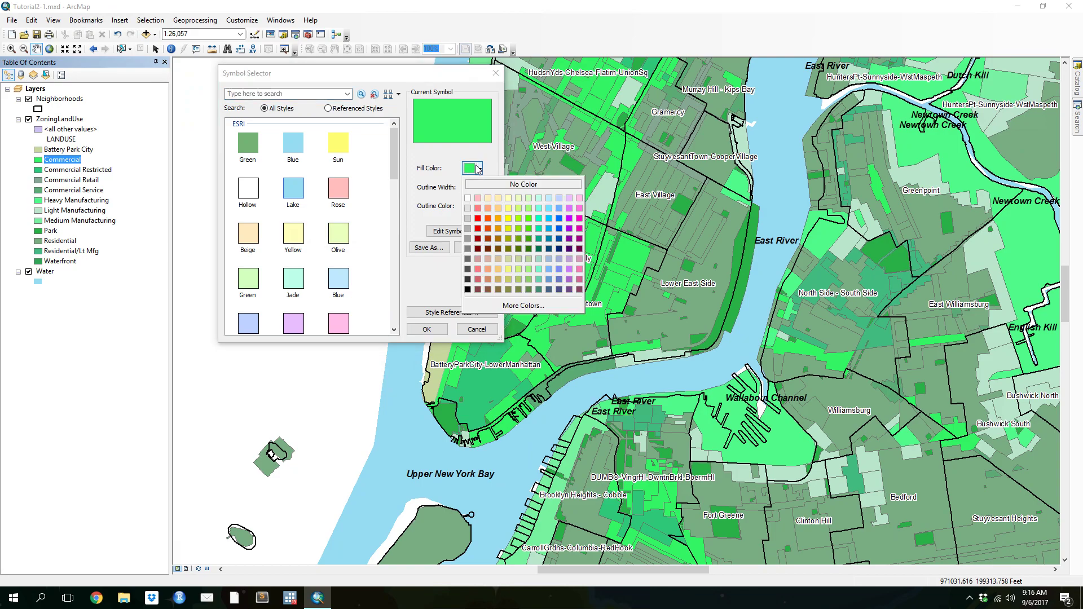
left_click(475, 333)
left_click(476, 329)
right_click(36, 116)
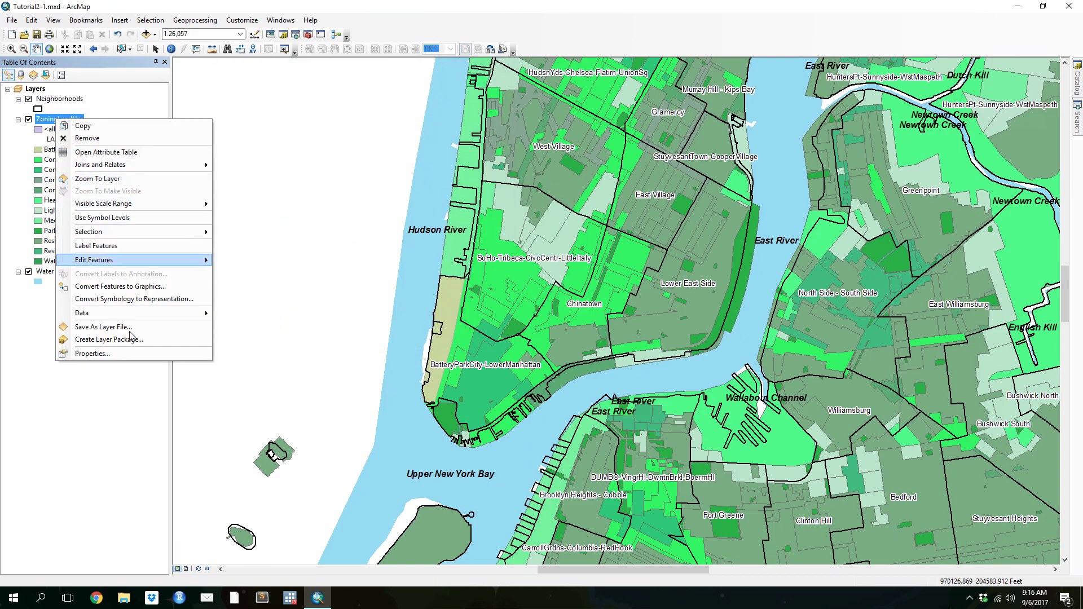
left_click(23, 160)
double_click(46, 162)
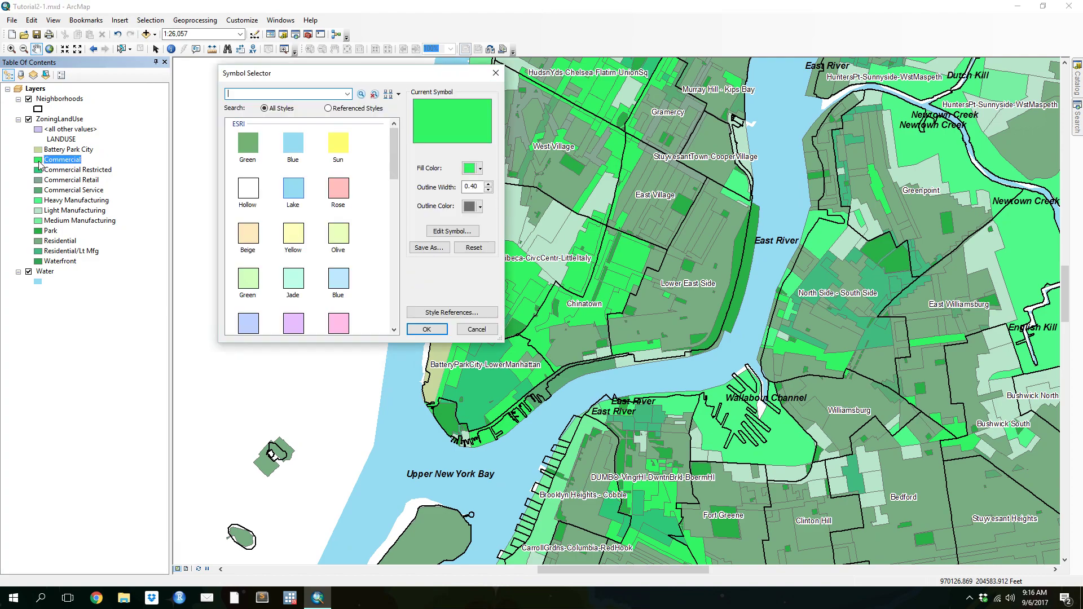
left_click(478, 338)
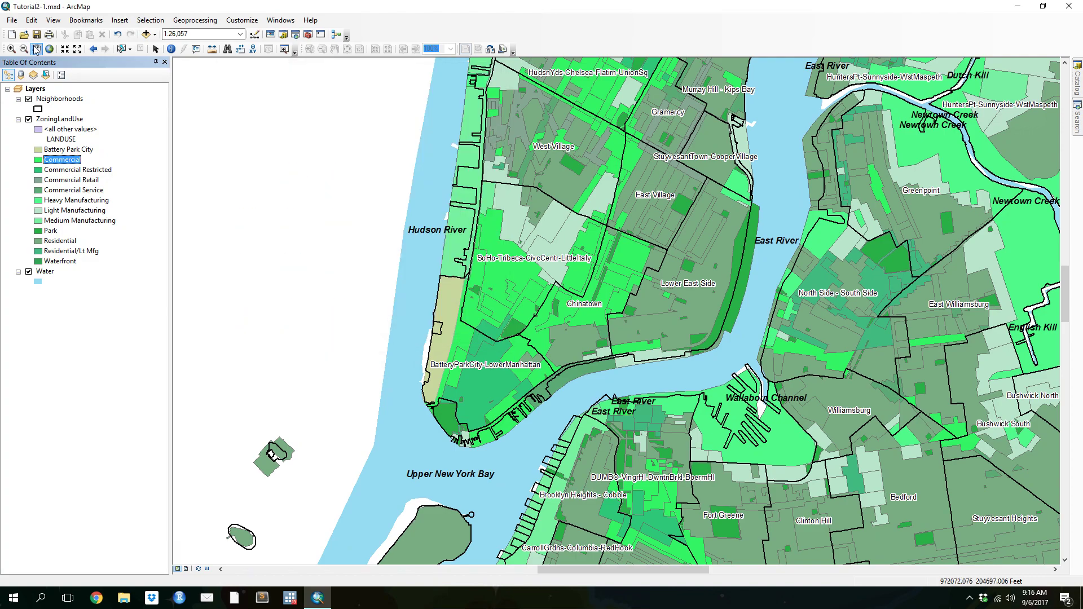
Give the Commercial category in the ZoningLandUse symbology a light pink fill and a lighter gray outline
right_click(58, 122)
left_click(85, 355)
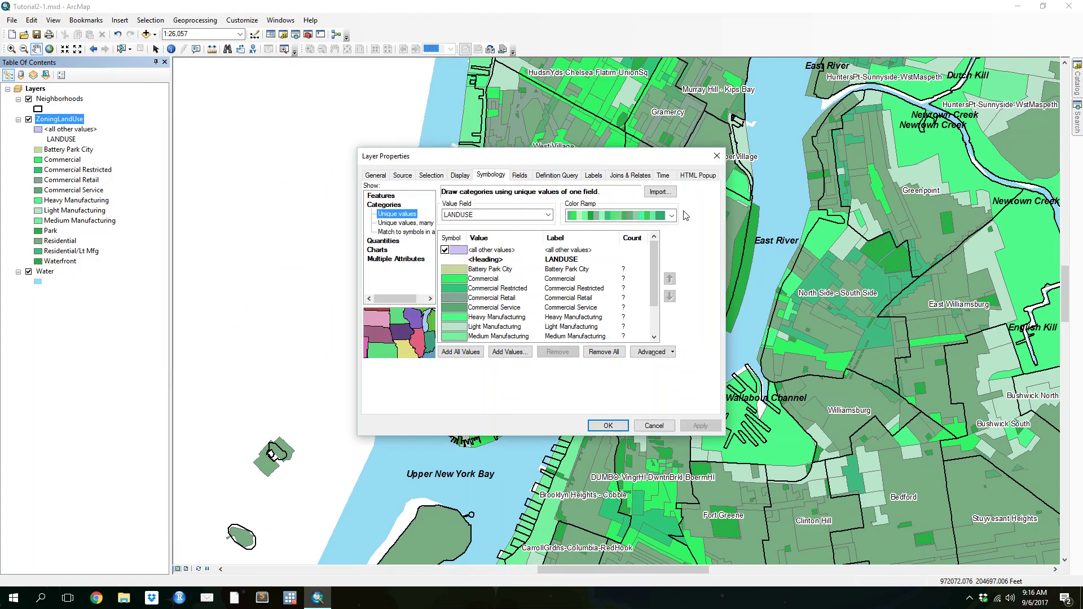
double_click(455, 279)
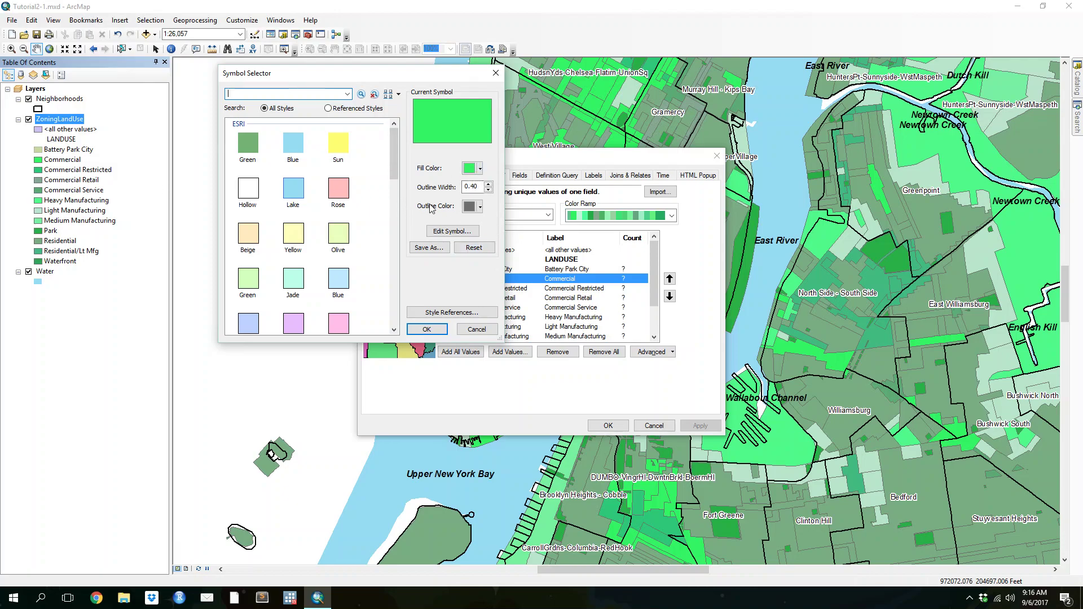
left_click(476, 168)
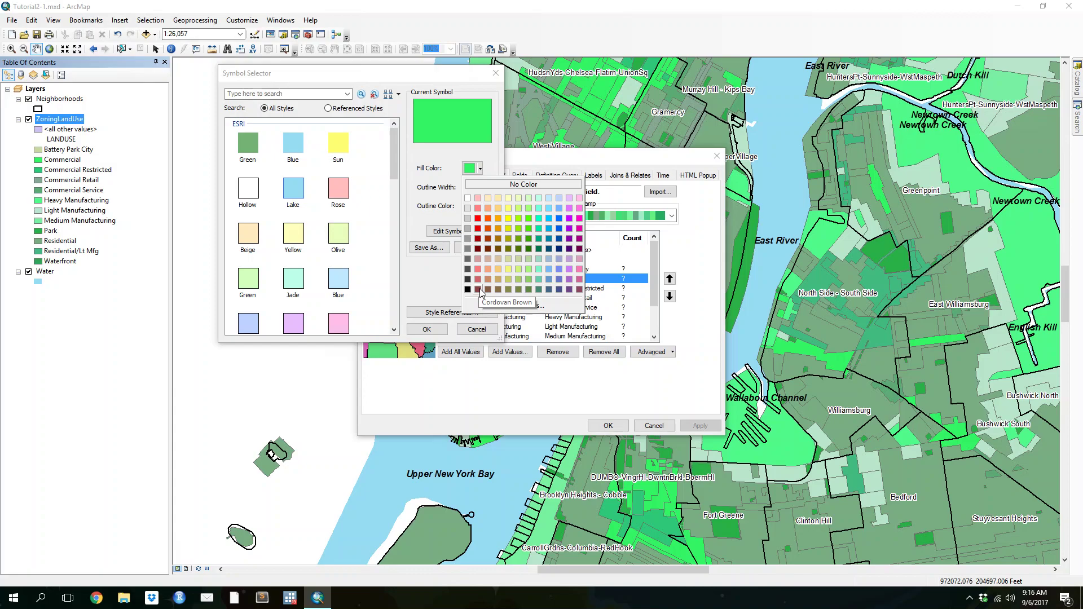
left_click(477, 198)
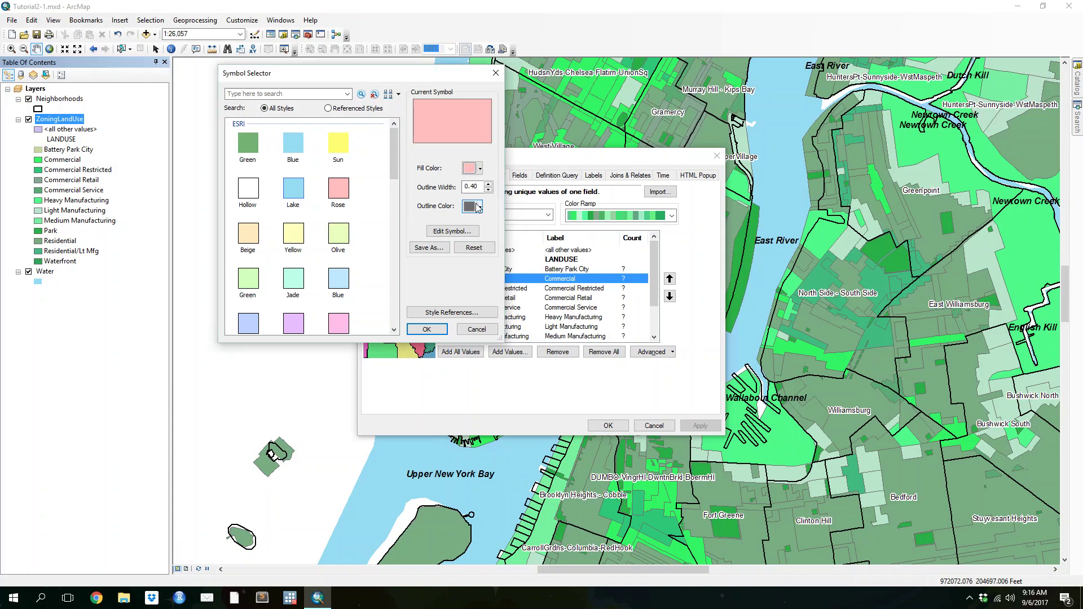
left_click(478, 206)
left_click(470, 273)
left_click(429, 329)
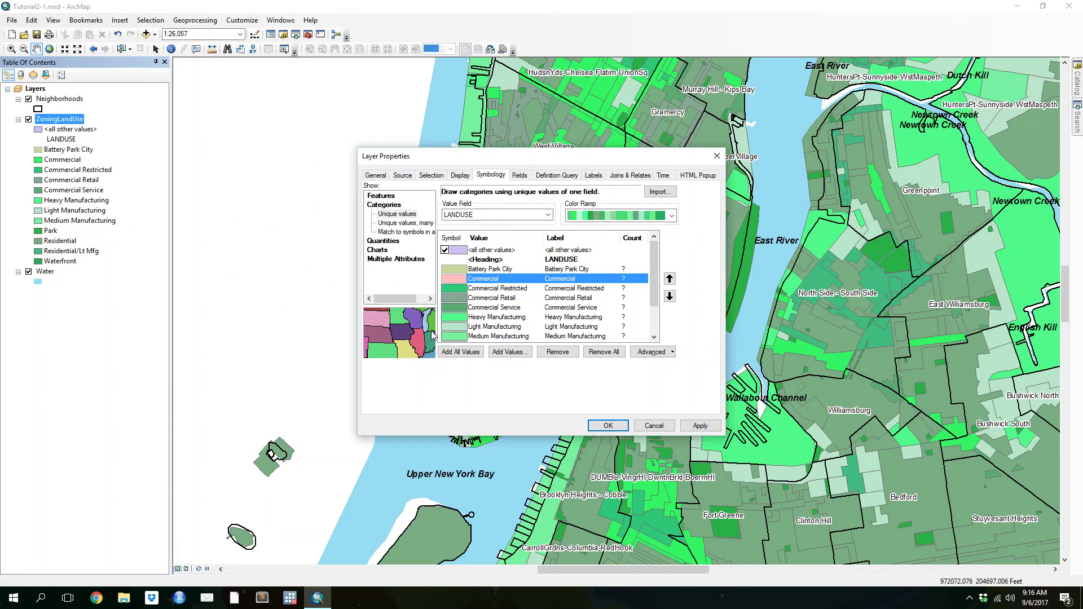
Apply the ZoningLandUse symbology changes and open Tutorial2-4 Colors done.mxd without saving Tutorial2-1.mxd
left_click(608, 425)
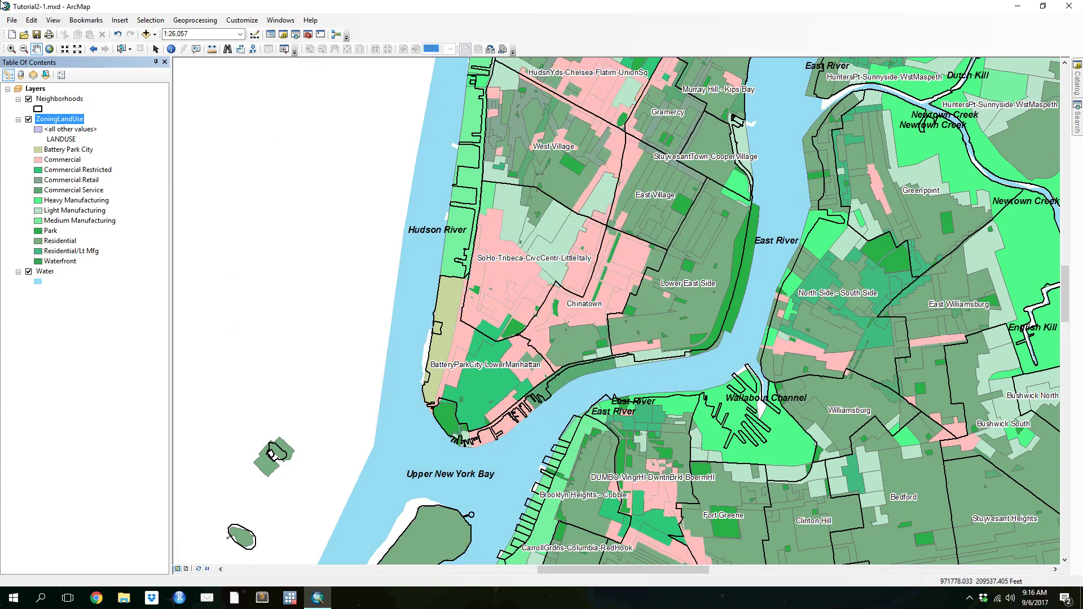
left_click(23, 35)
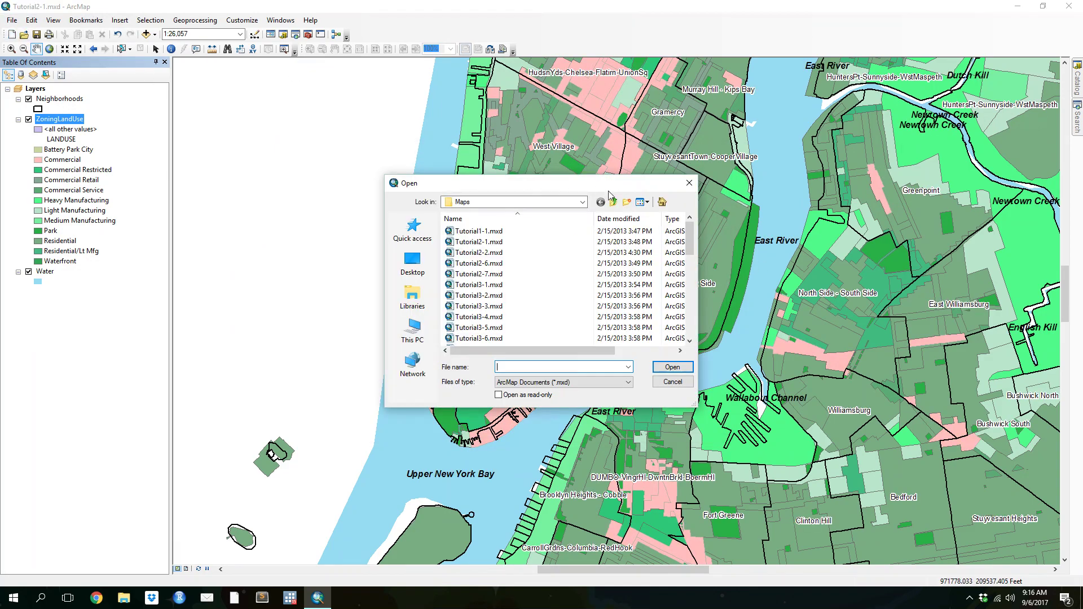
left_click(418, 230)
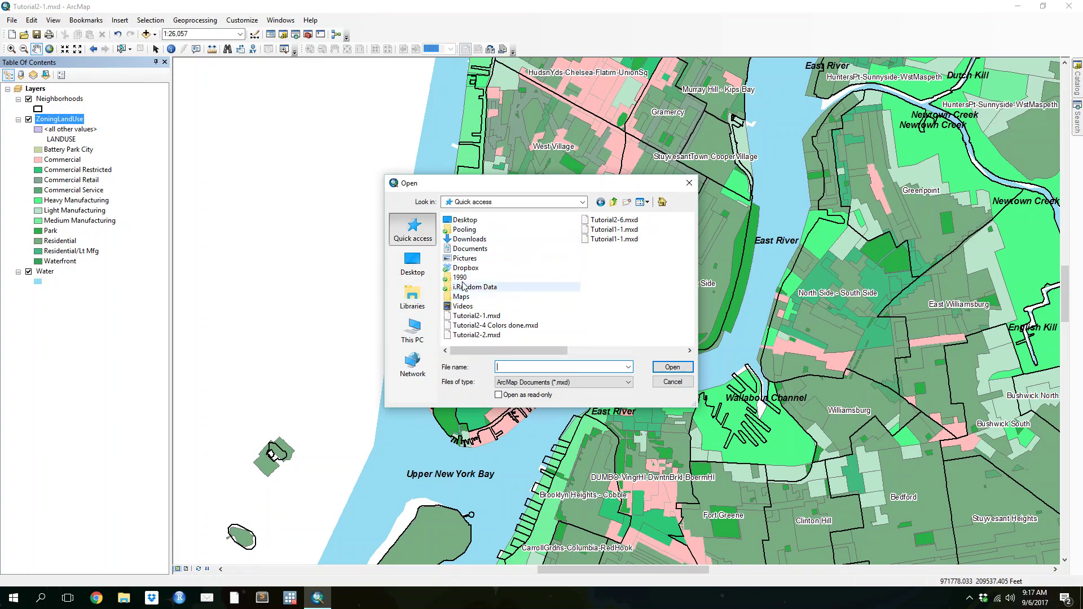
left_click(572, 202)
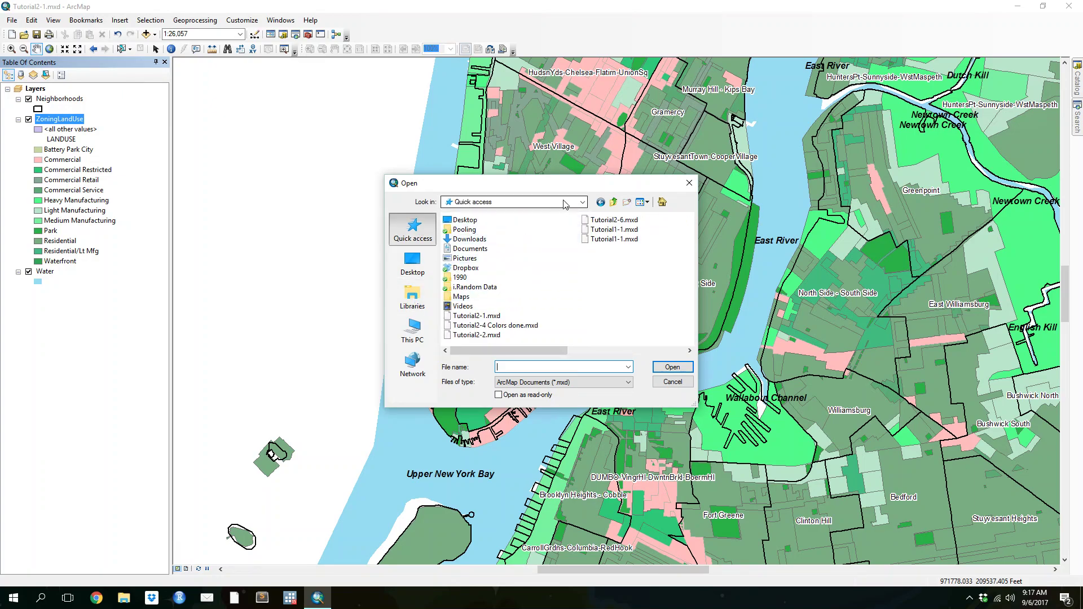
left_click(572, 202)
double_click(489, 316)
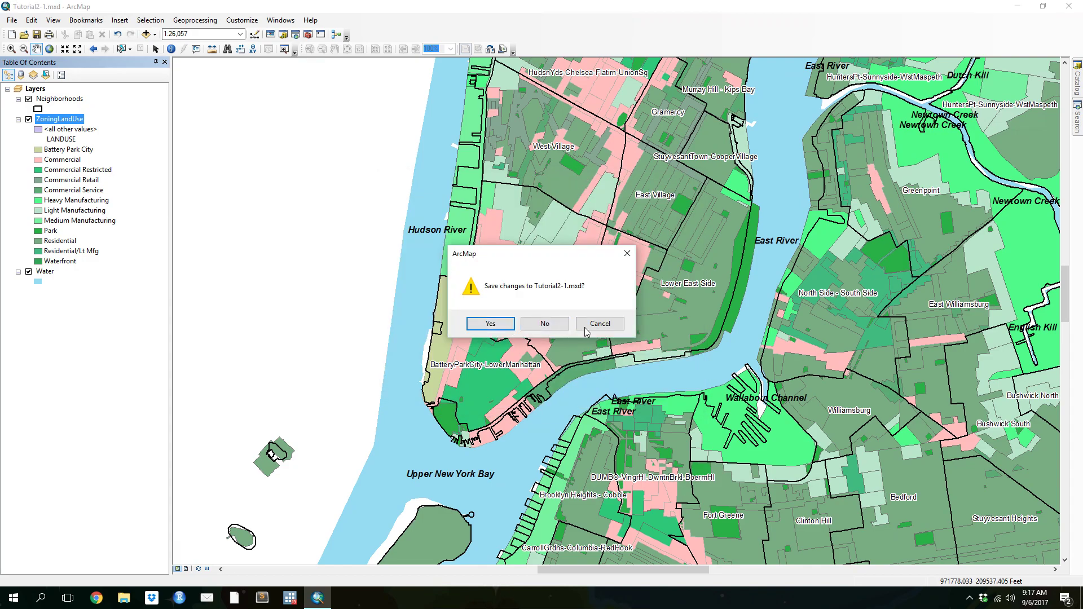
left_click(544, 325)
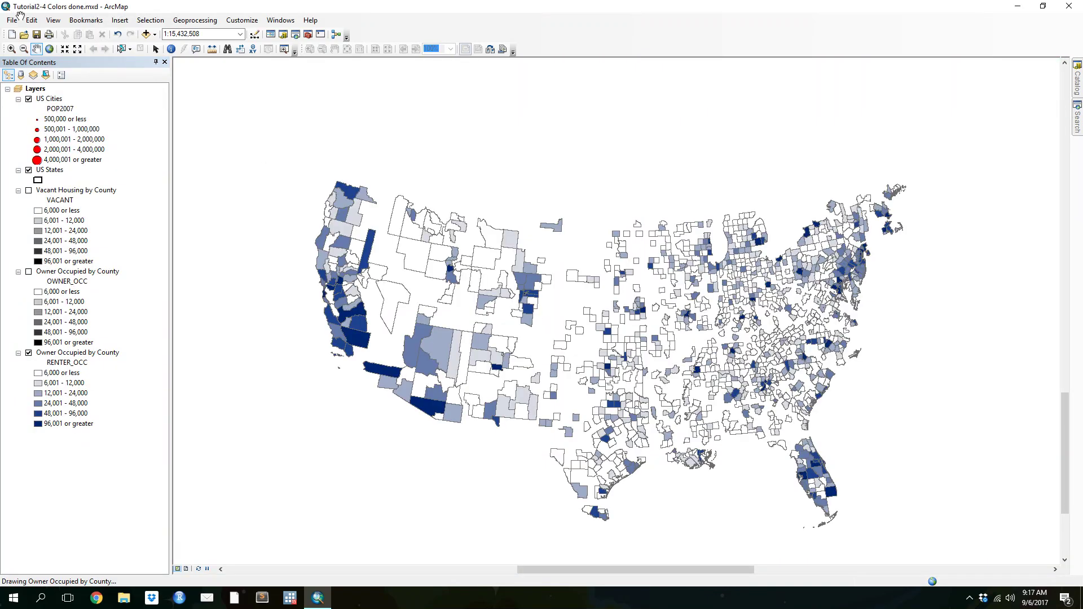
Open the map document Tutorial2-1 Zoning Colors Premade.mxd from the Class Tutorials folder
left_click(25, 34)
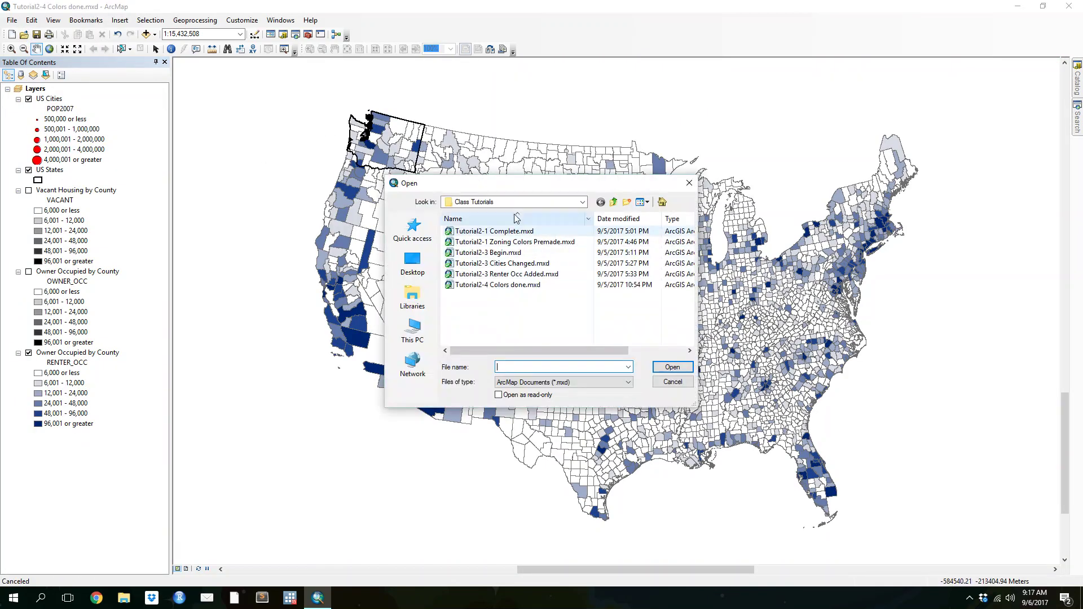
double_click(507, 242)
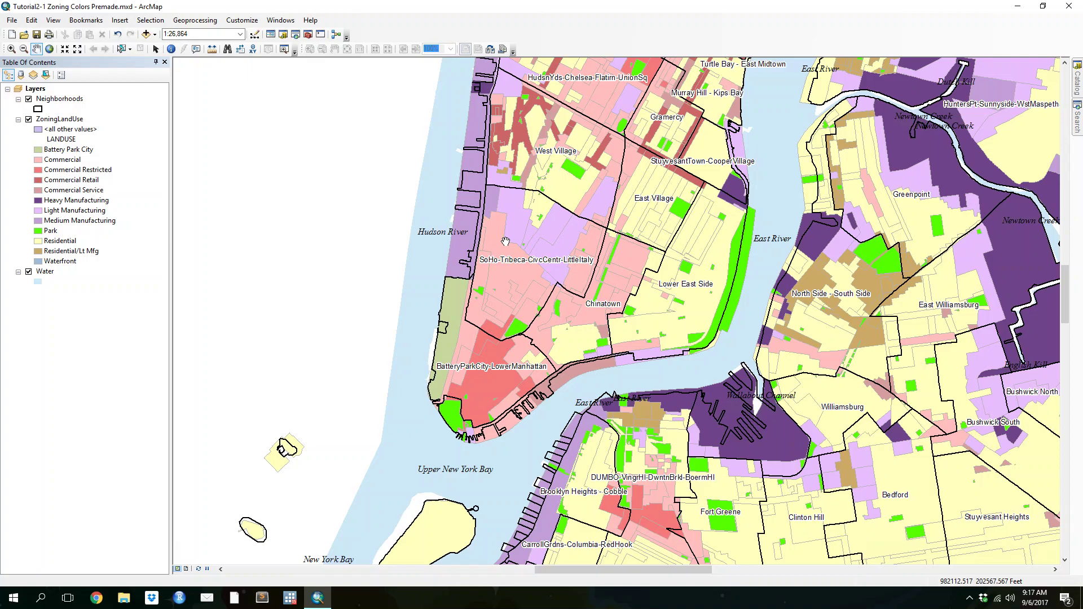
Turn on labels for the ZoningLandUse layer and use ZONE as the label field
right_click(62, 119)
left_click(96, 351)
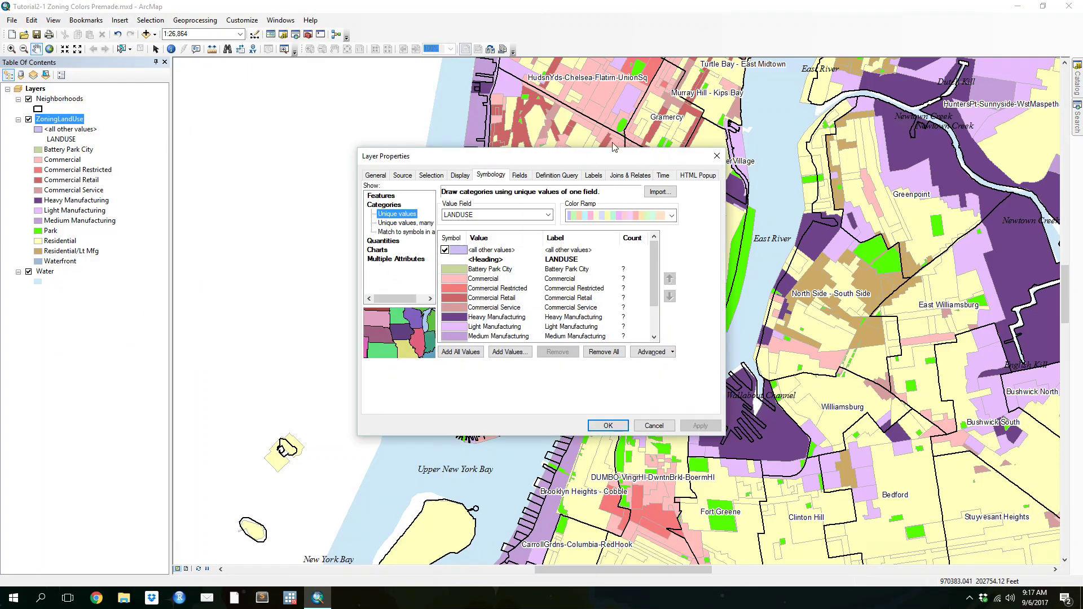
left_click(597, 175)
left_click(373, 190)
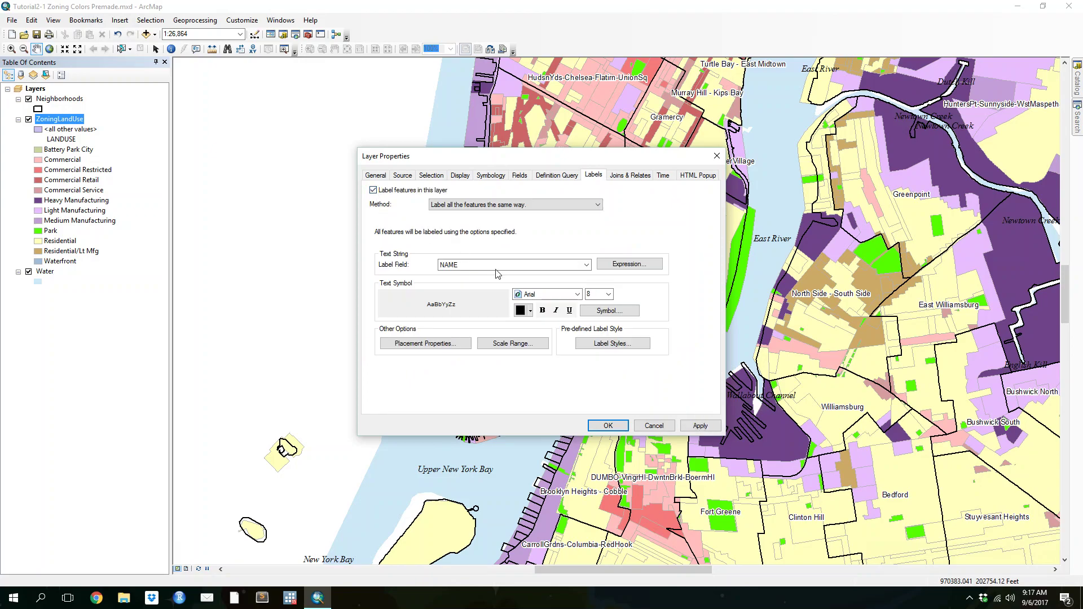
left_click(586, 264)
left_click(533, 301)
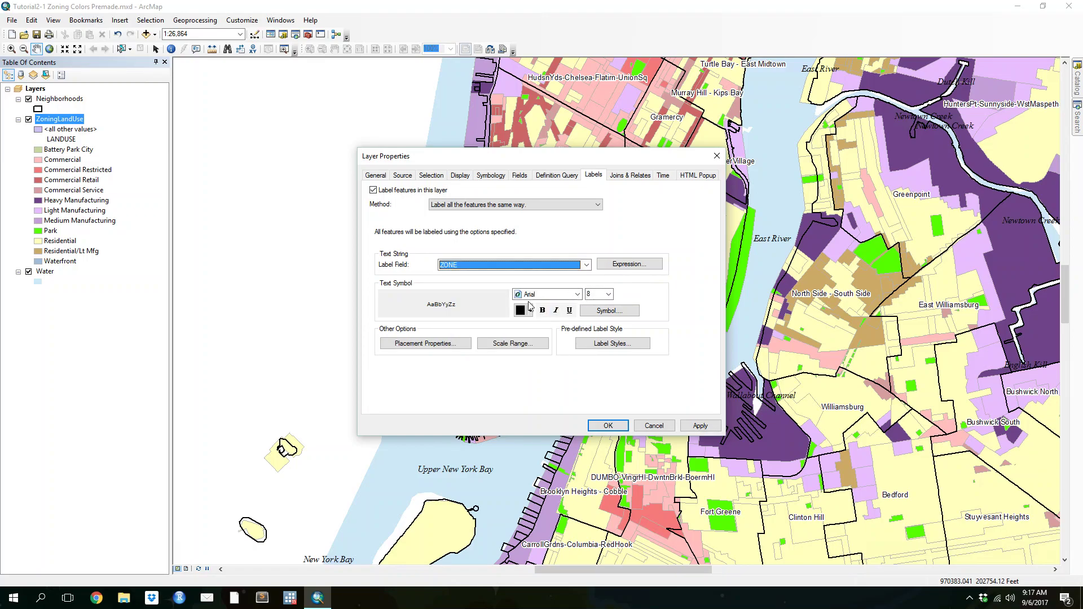
Set the ZoningLandUse label text to size 6 in dark gray and apply it to the map
left_click(609, 294)
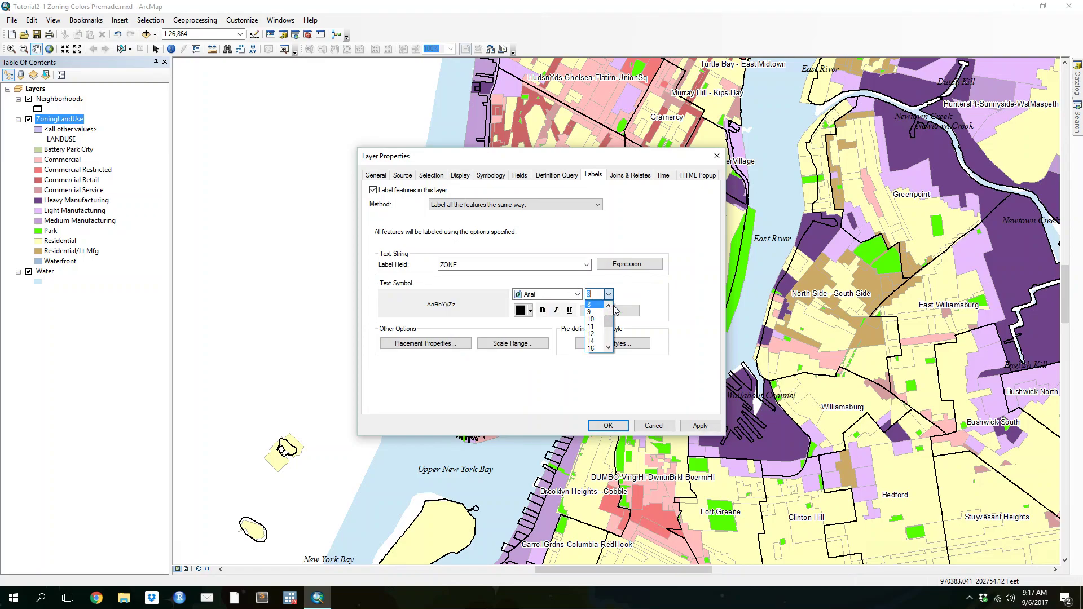
left_click(592, 304)
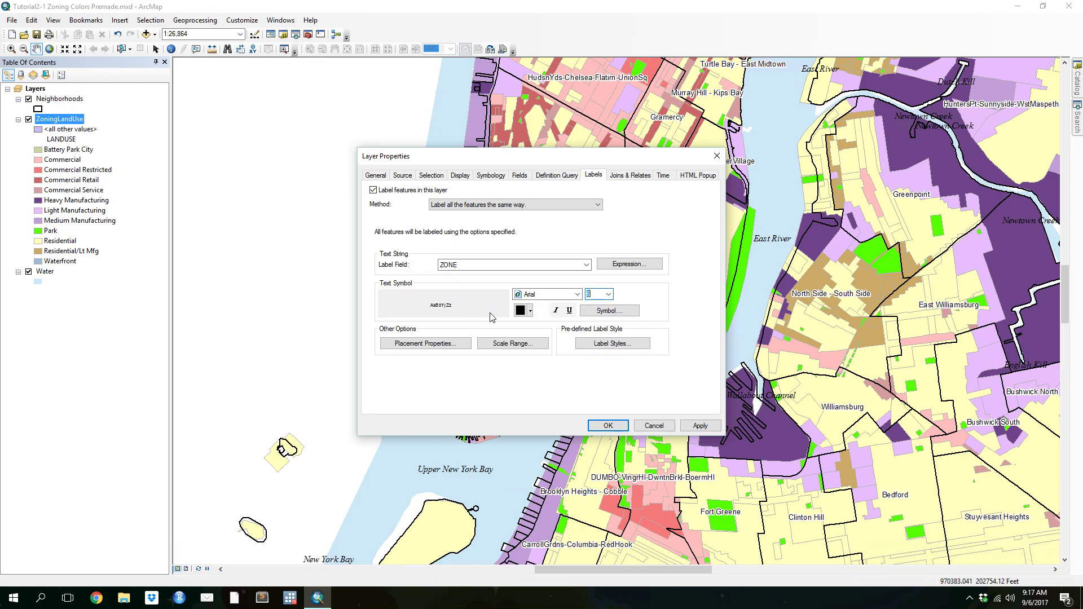
left_click(530, 312)
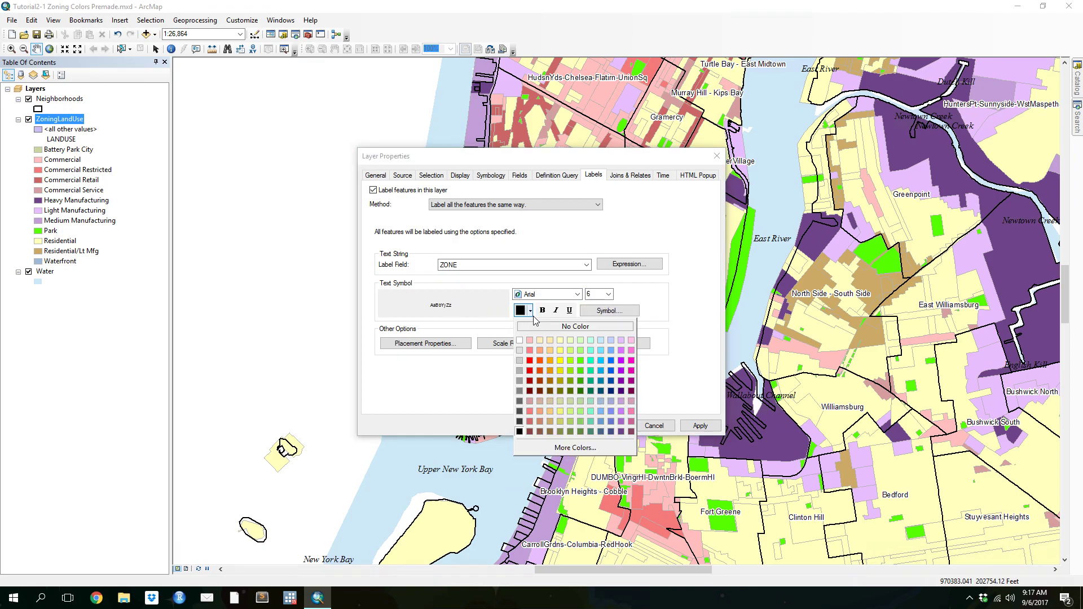
left_click(522, 402)
left_click(607, 425)
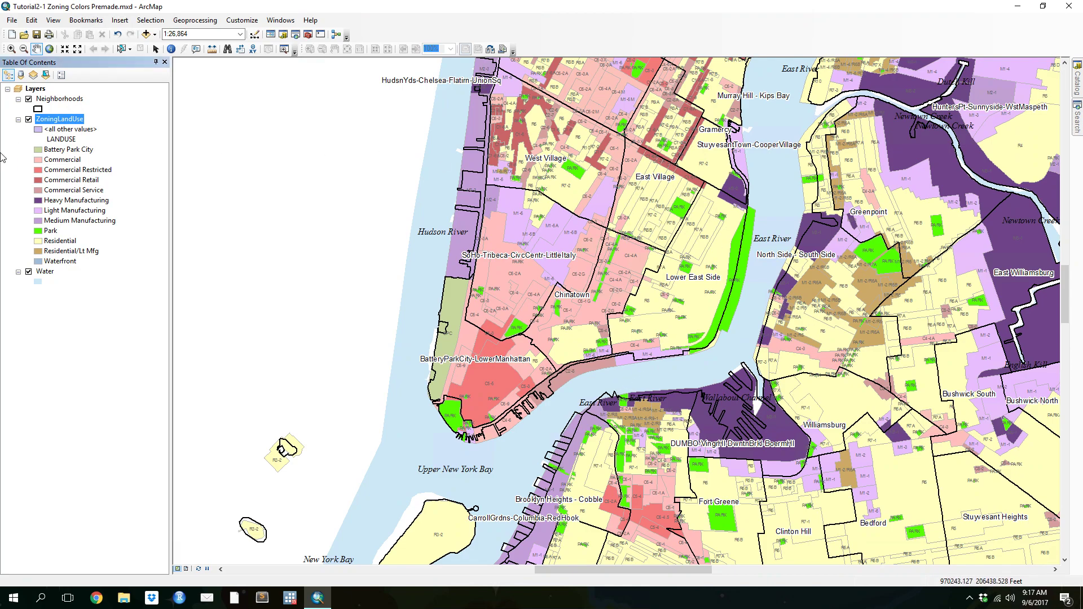
Inspect the zone labels up close around Chinatown and the Lower East Side, and return to the bookmarked lower Manhattan view
left_click(11, 49)
left_click_drag(484, 255, 699, 398)
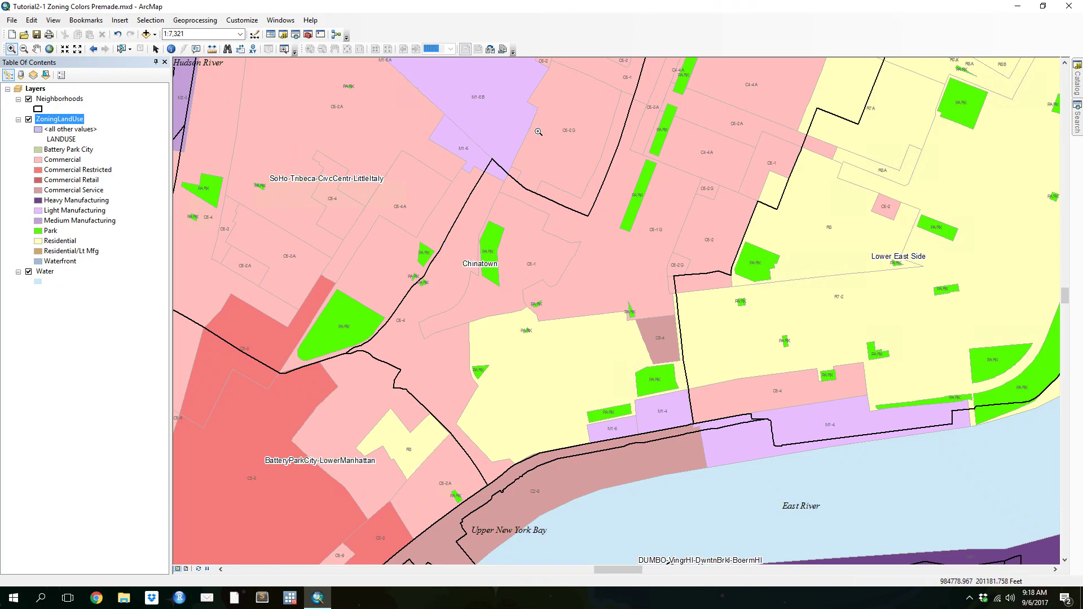
left_click(82, 21)
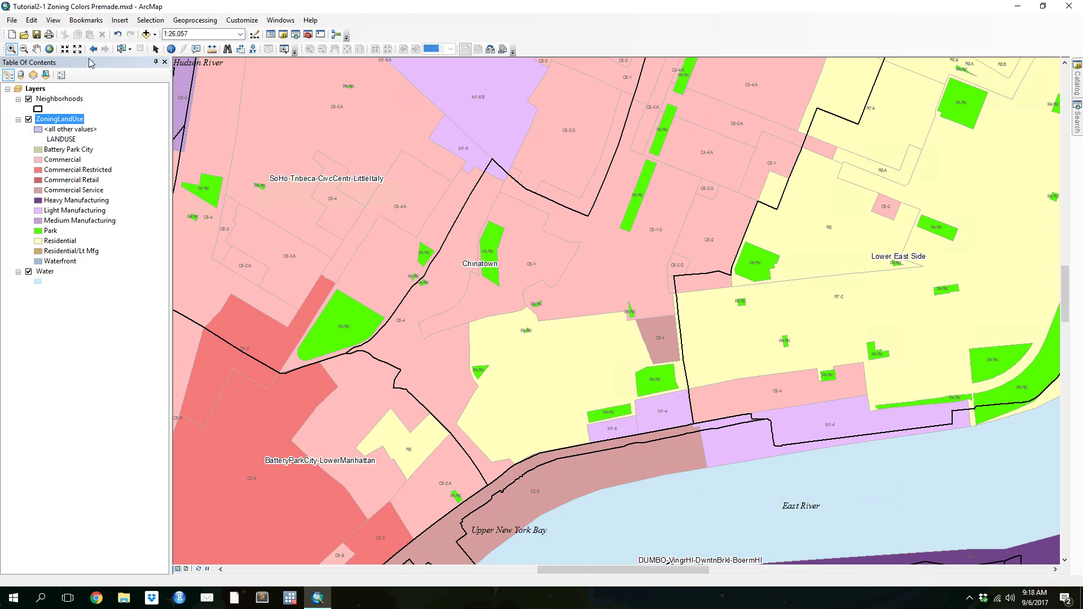
left_click(92, 60)
left_click(36, 49)
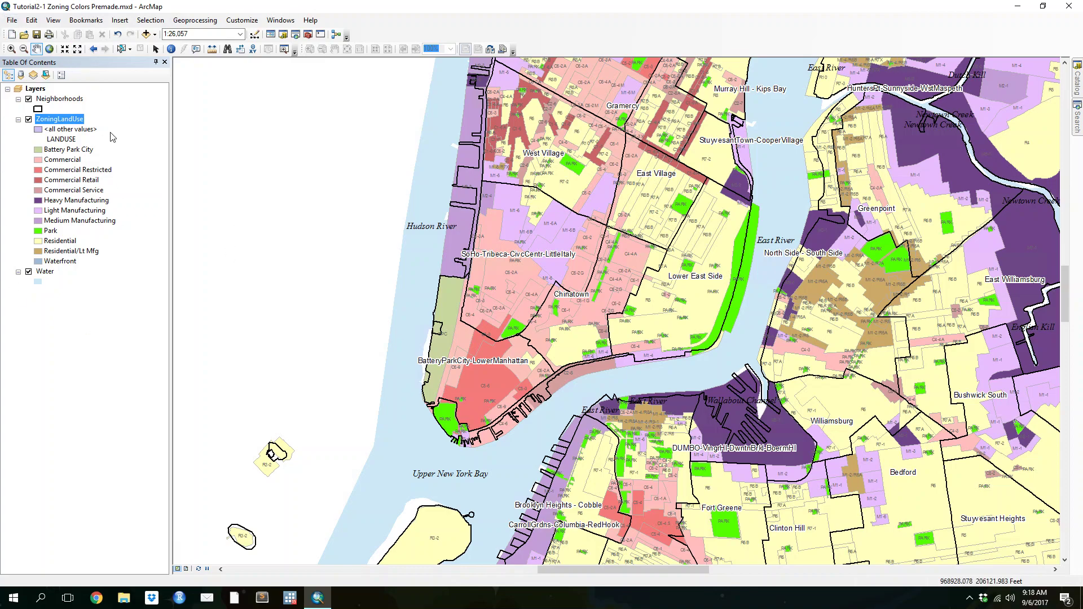
Add the Civic style to the symbols available for the Park category of ZoningLandUse
left_click(38, 232)
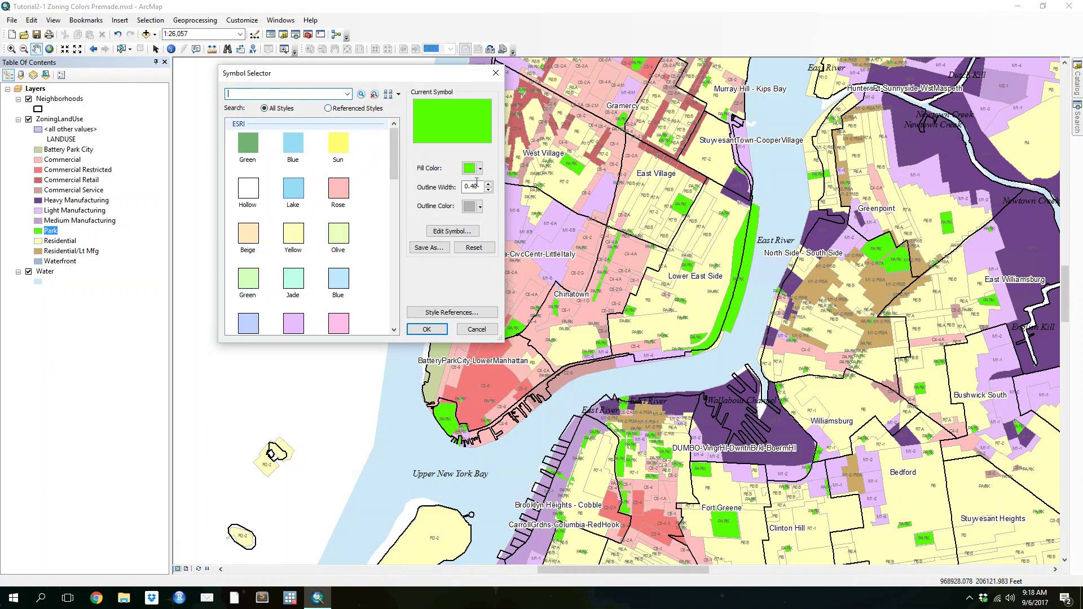
left_click(429, 313)
left_click_drag(433, 127, 434, 157)
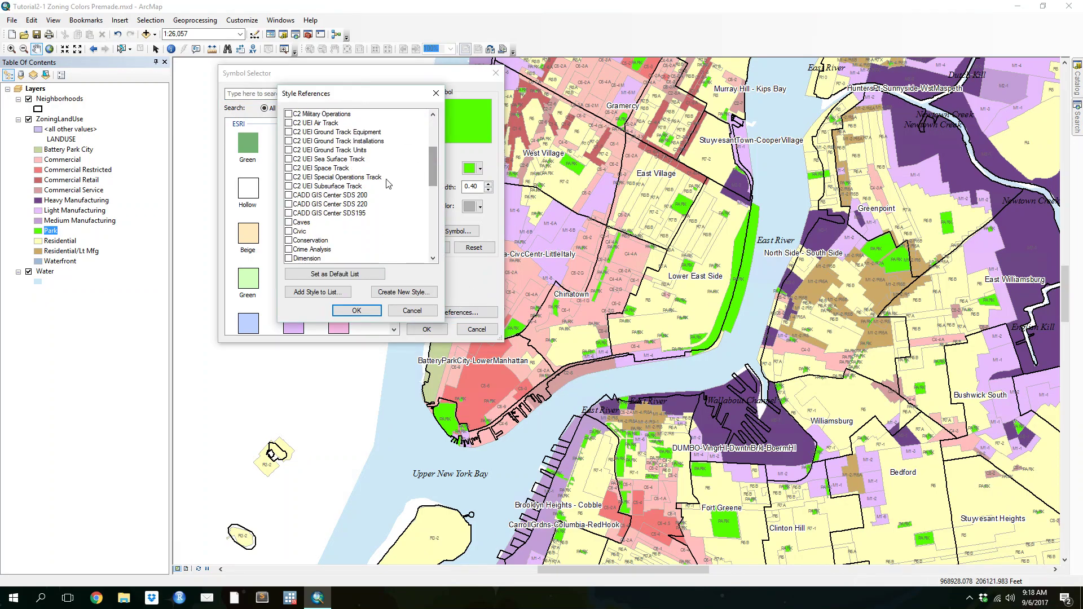
left_click(288, 231)
left_click(357, 310)
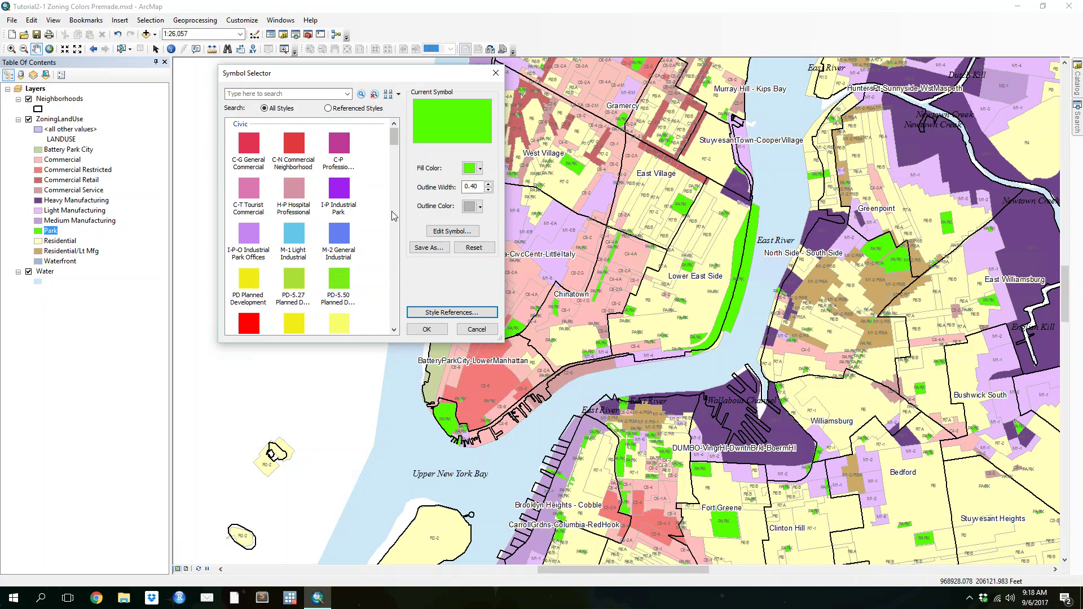
Review the Civic entry in the style references list
left_click(452, 312)
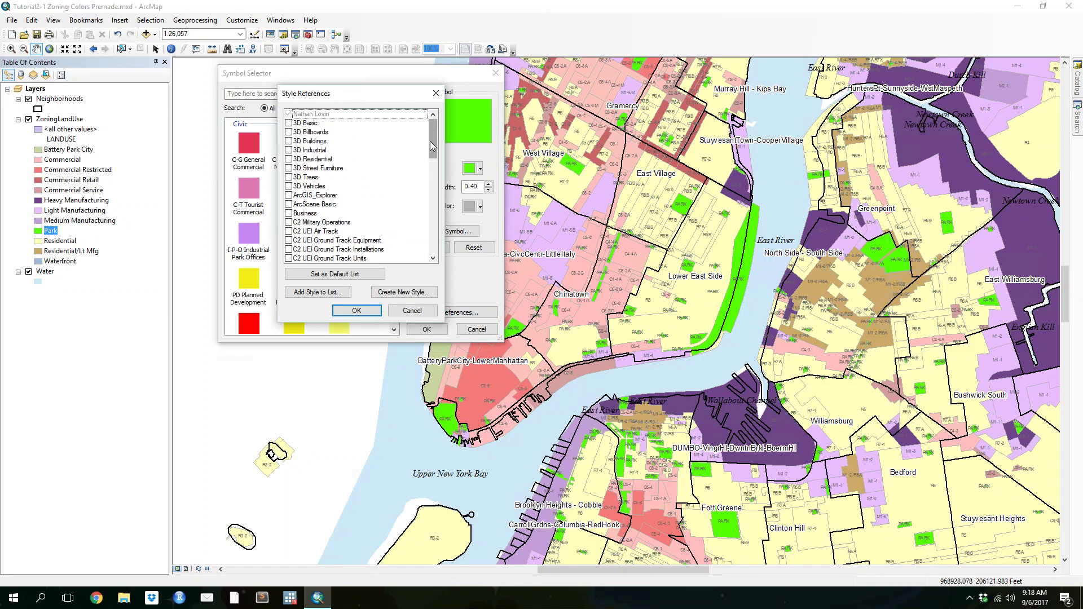
left_click_drag(435, 137, 432, 169)
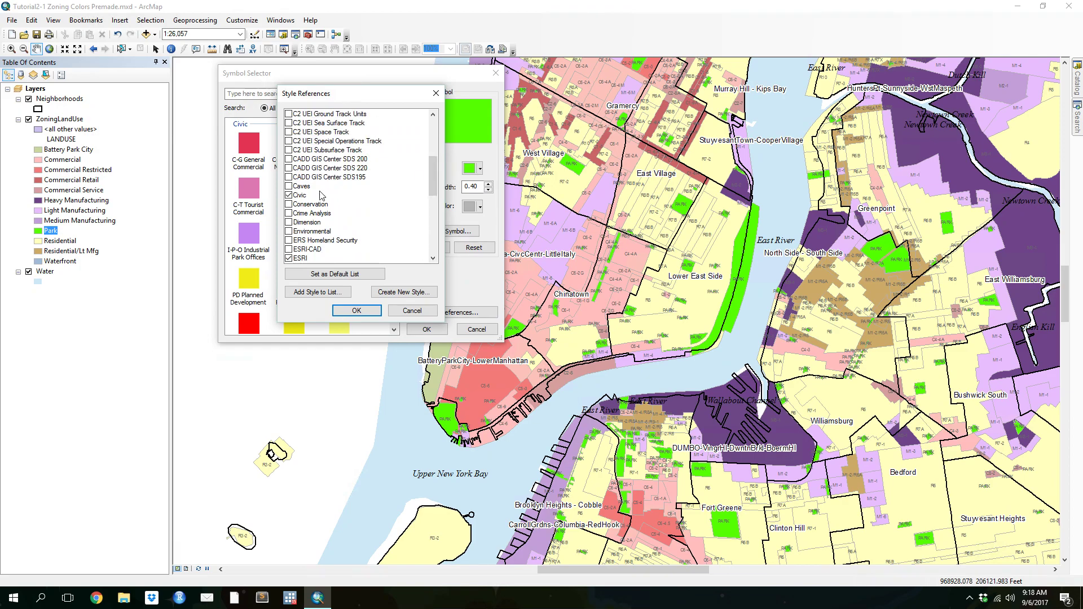
left_click(290, 195)
left_click(356, 311)
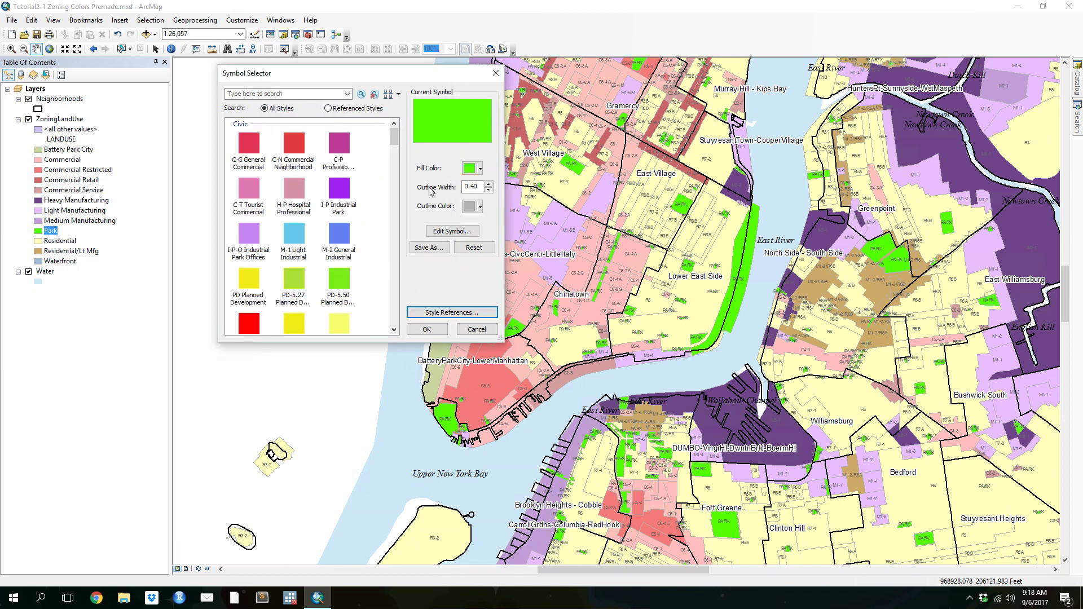
Assign the Civic style's Park & Open Space symbol to the Park category of ZoningLandUse
left_click_drag(397, 143, 392, 181)
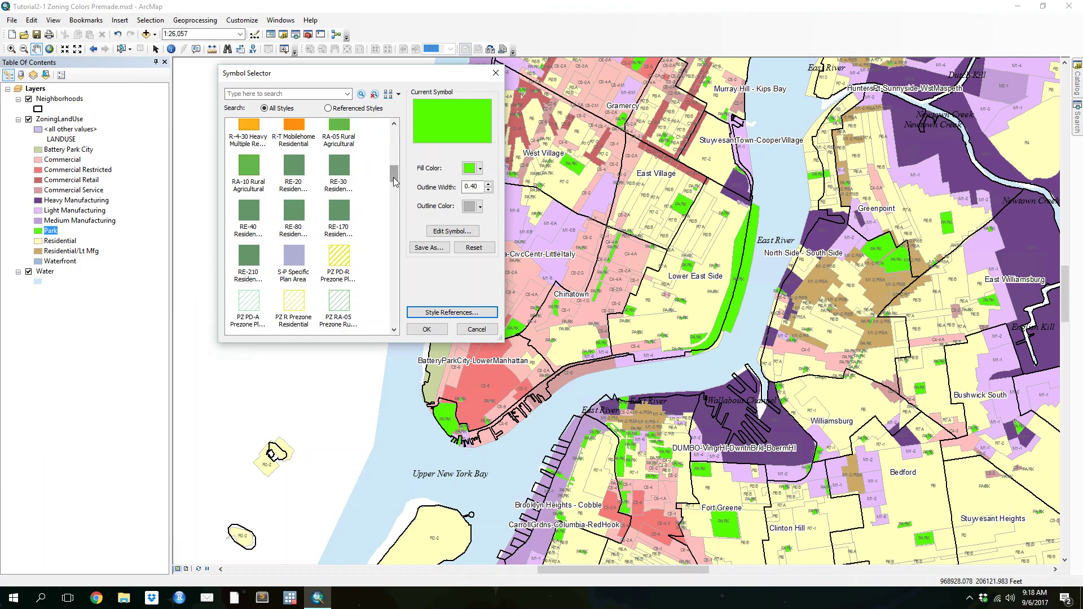
left_click_drag(394, 181, 397, 205)
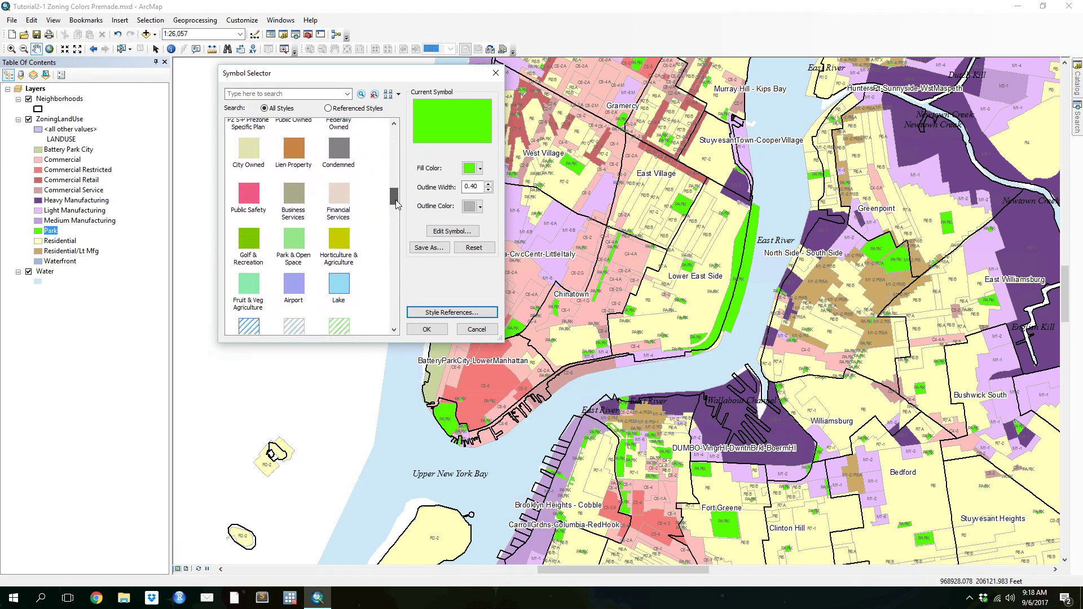
left_click(305, 244)
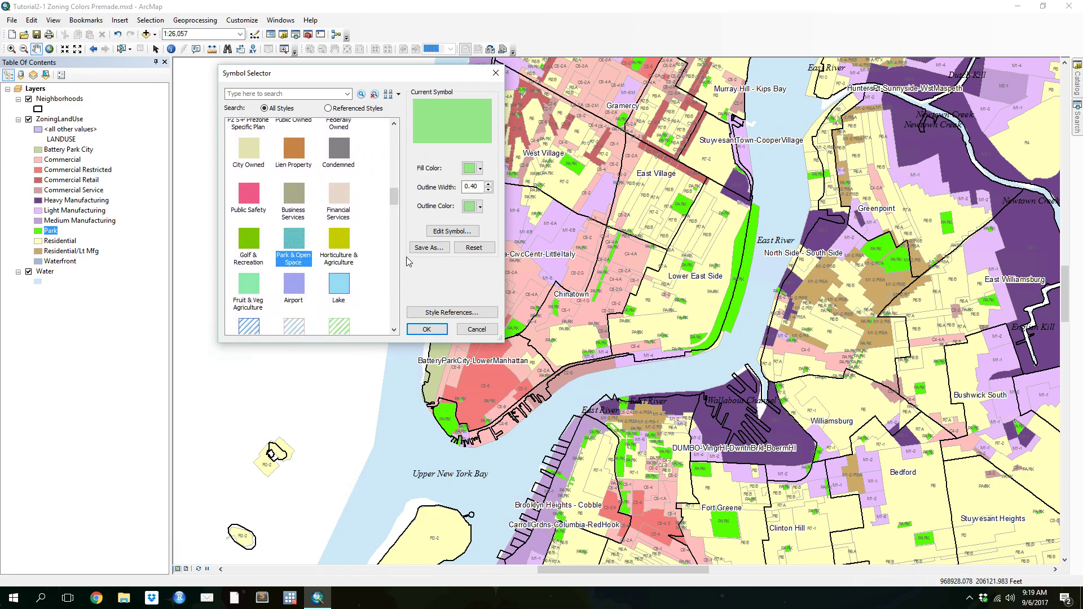
left_click(425, 329)
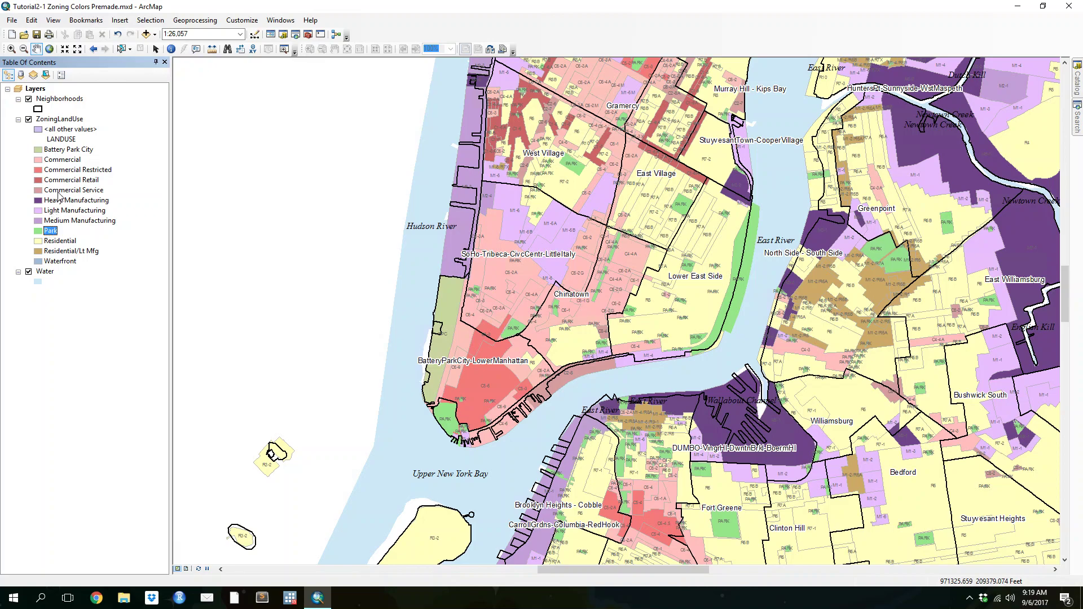
right_click(51, 120)
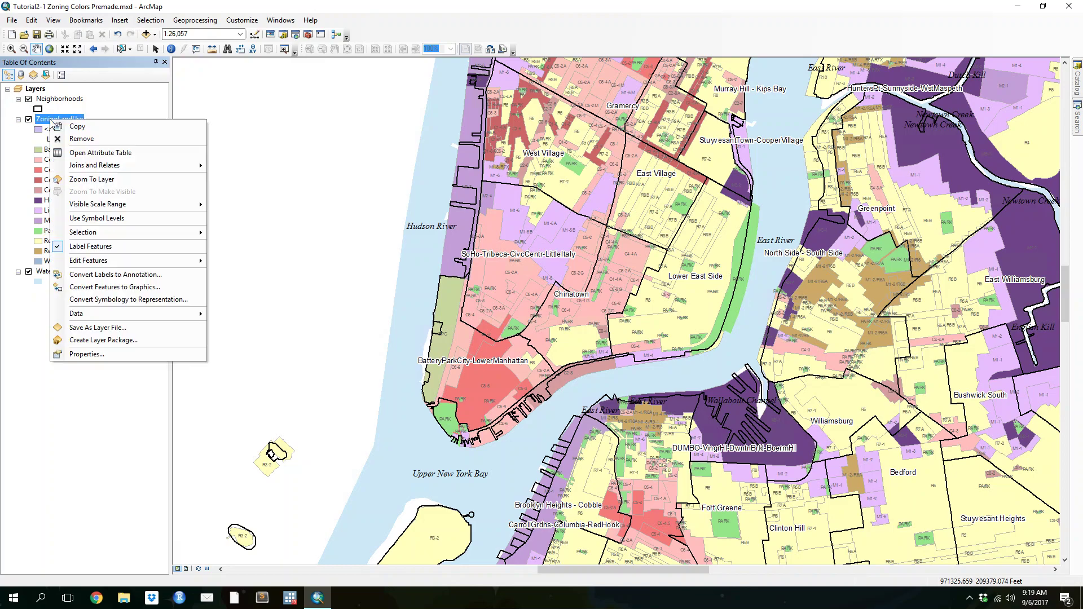
left_click(86, 354)
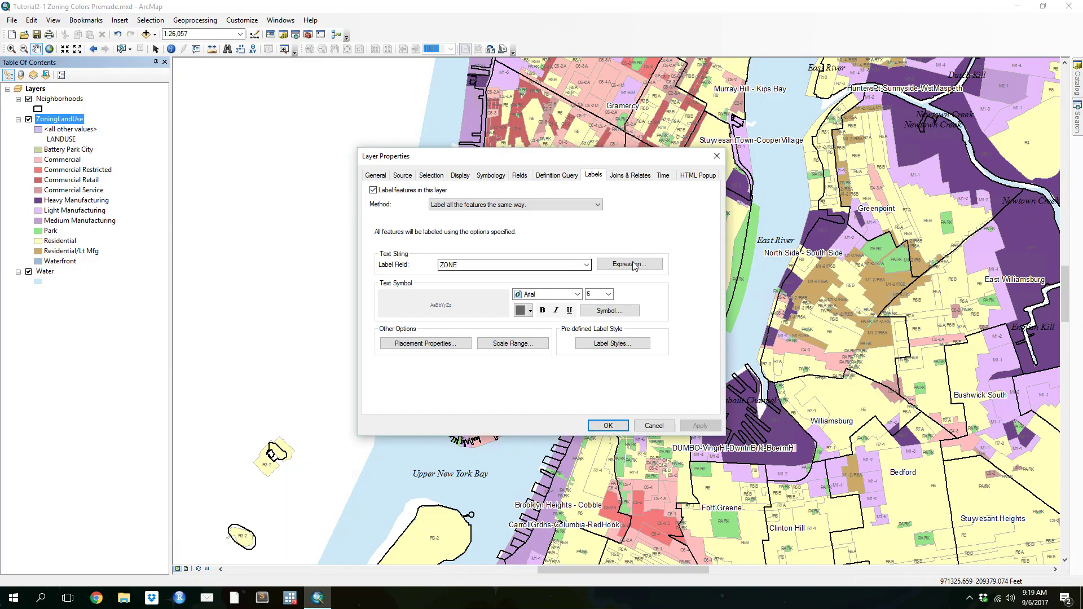
left_click(653, 426)
Remove the Civic style from the style references through the Park symbol settings, browse the remaining symbols and cancel the symbol selection
double_click(39, 231)
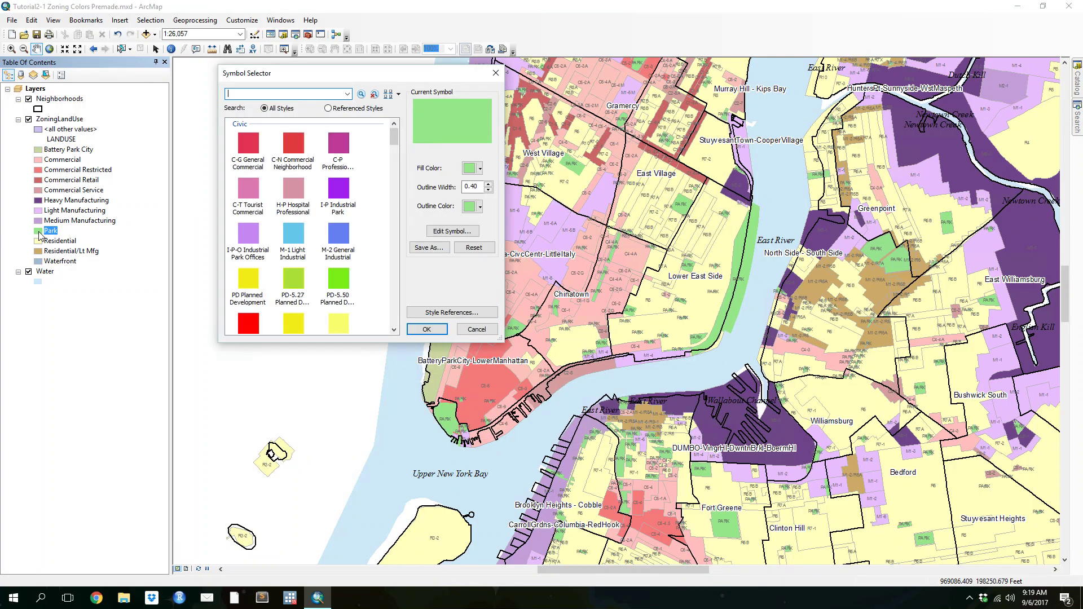
left_click(461, 309)
left_click_drag(433, 120, 432, 162)
left_click(307, 204)
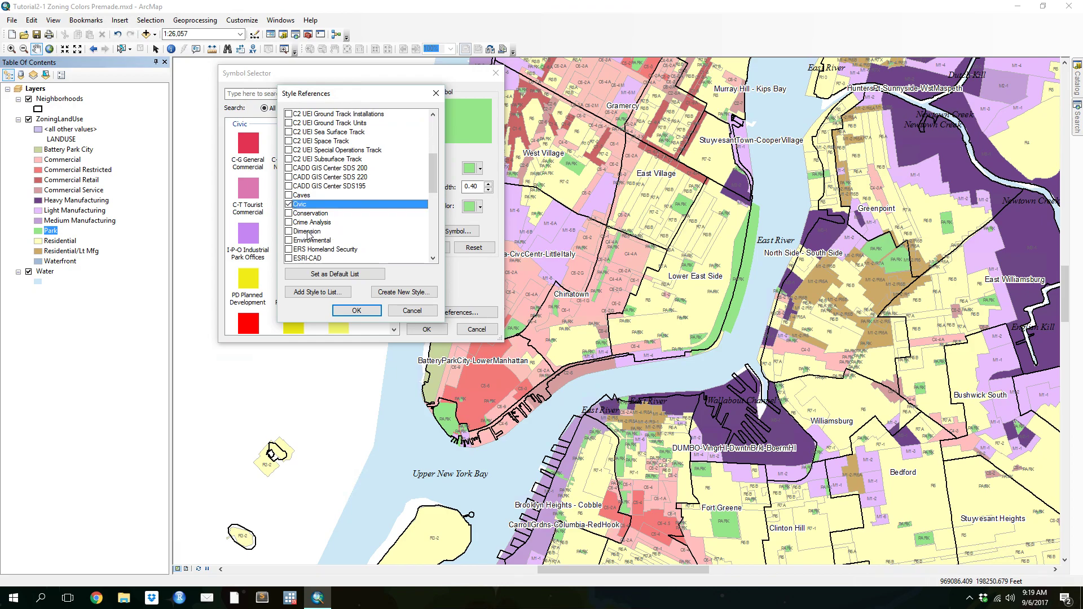
left_click(288, 204)
left_click(357, 310)
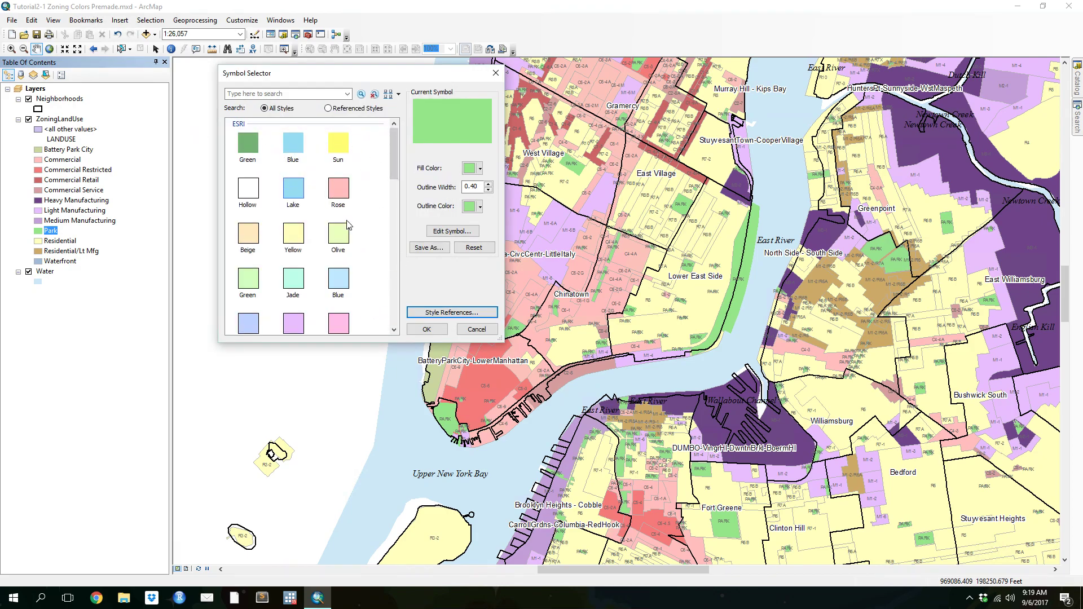
scroll(339, 170, "down", 3)
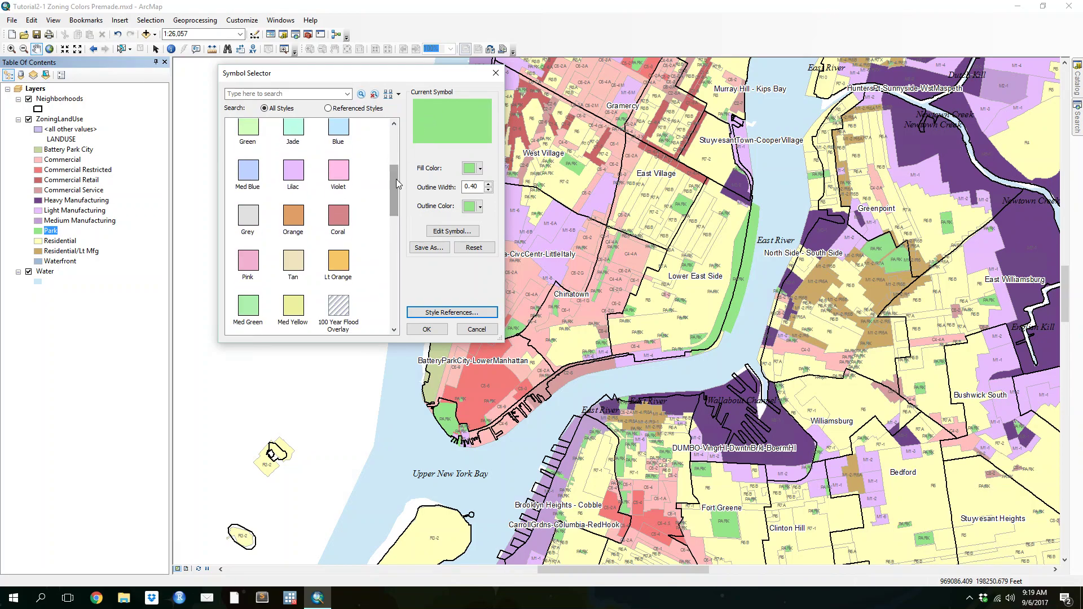
scroll(338, 169, "up", 3)
left_click(476, 329)
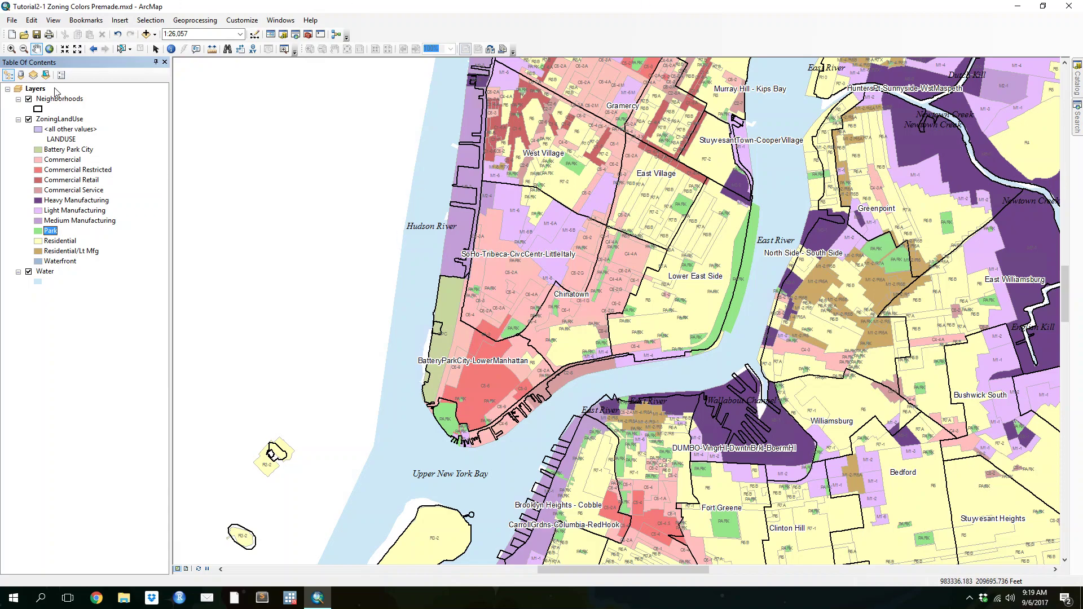
Add the Facilities dataset from NYC.gdb to the map and place it directly below Neighborhoods in the layer order
left_click(146, 33)
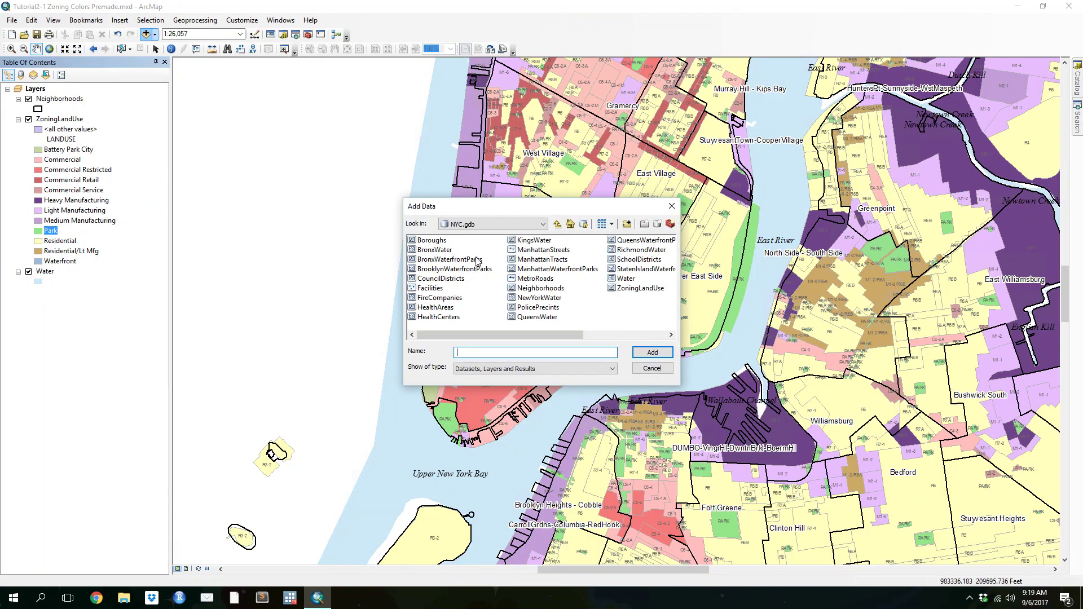
double_click(429, 288)
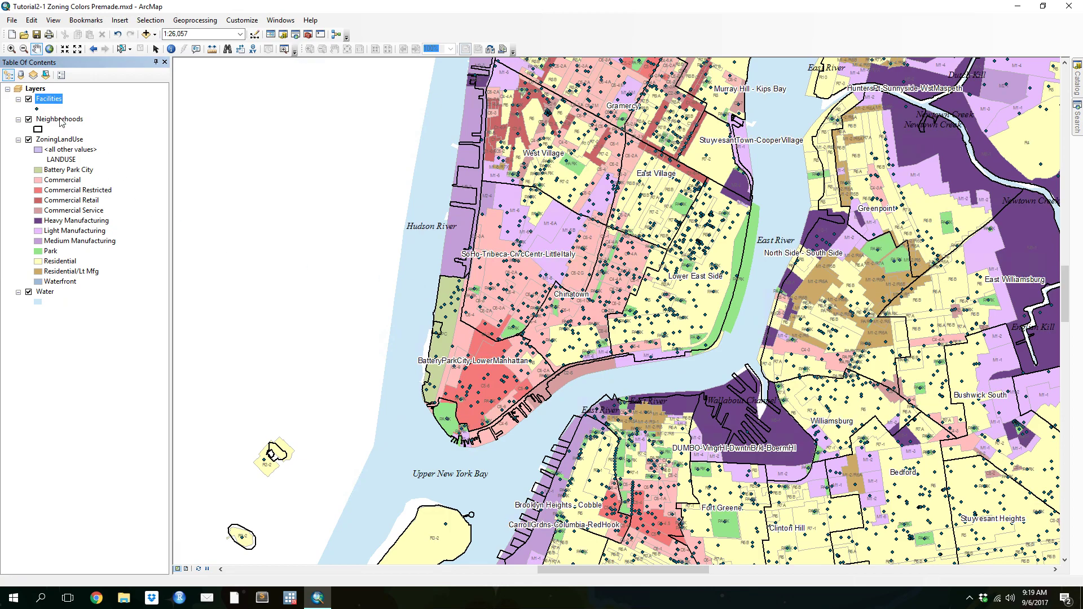
left_click_drag(45, 102, 49, 132)
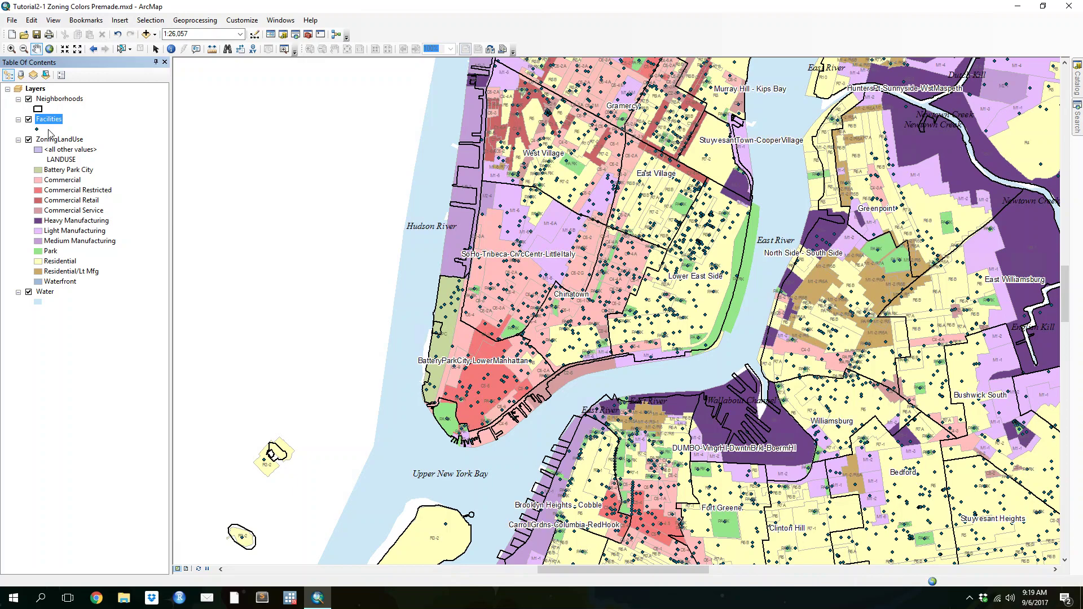
right_click(52, 120)
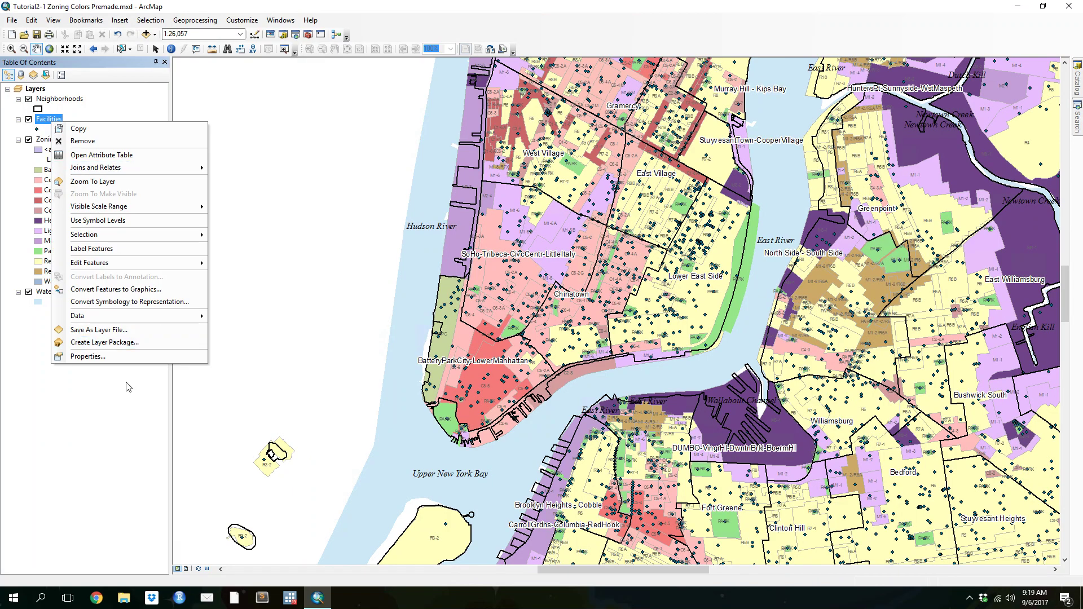
left_click(108, 357)
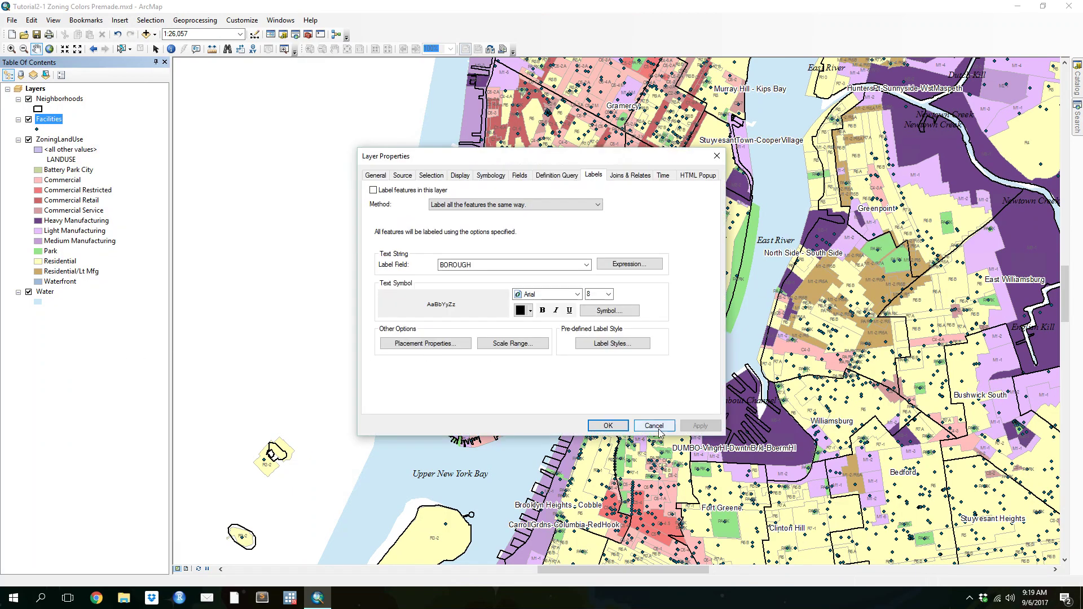
left_click(656, 427)
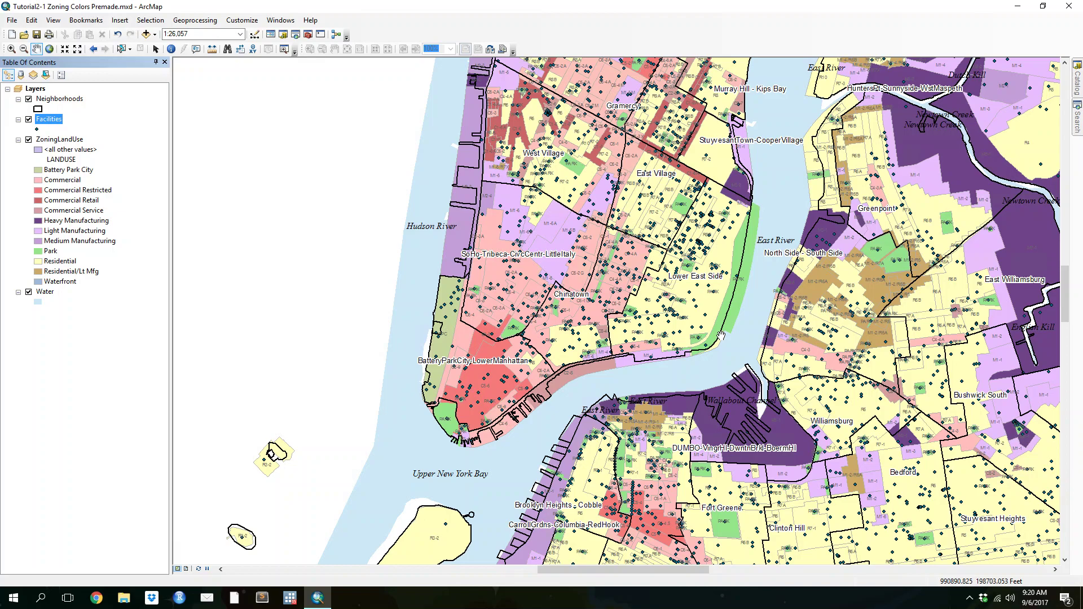
Switch the Facilities layer's symbology to unique value categories and look through the available value fields
right_click(60, 120)
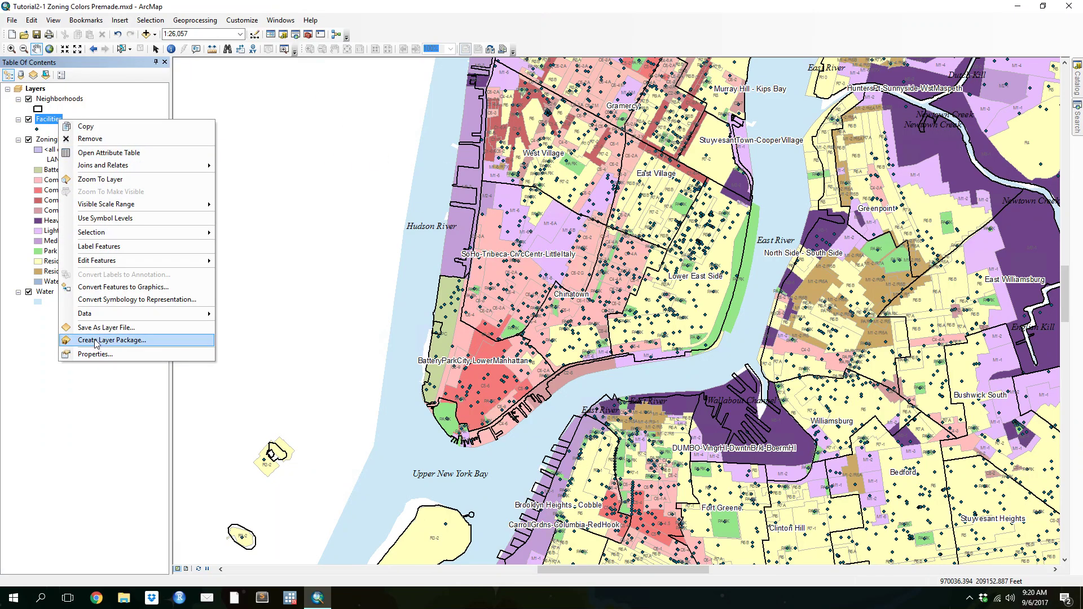
left_click(96, 354)
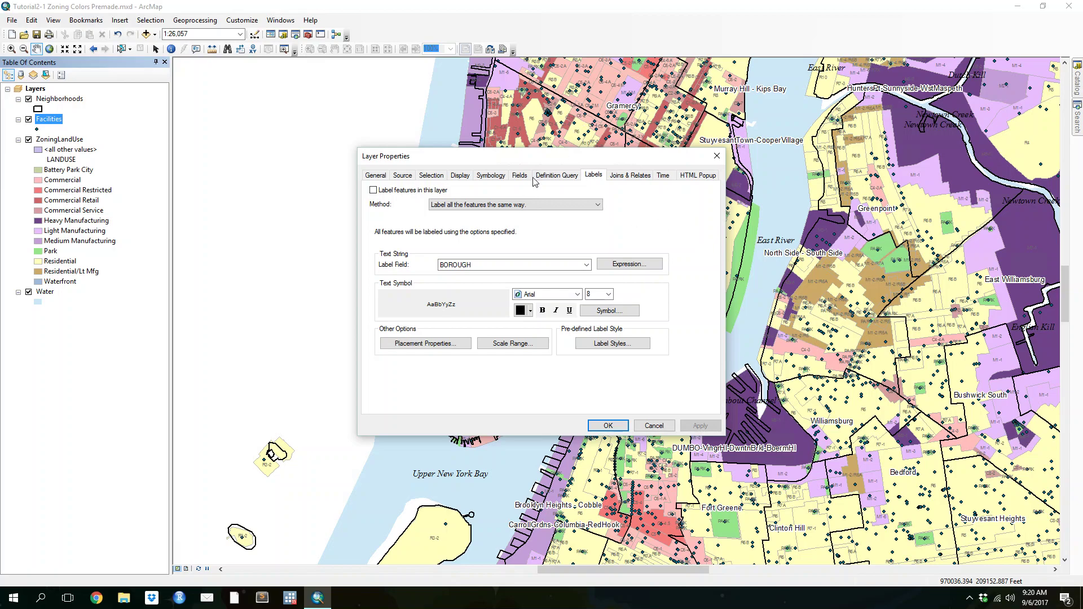
left_click(493, 177)
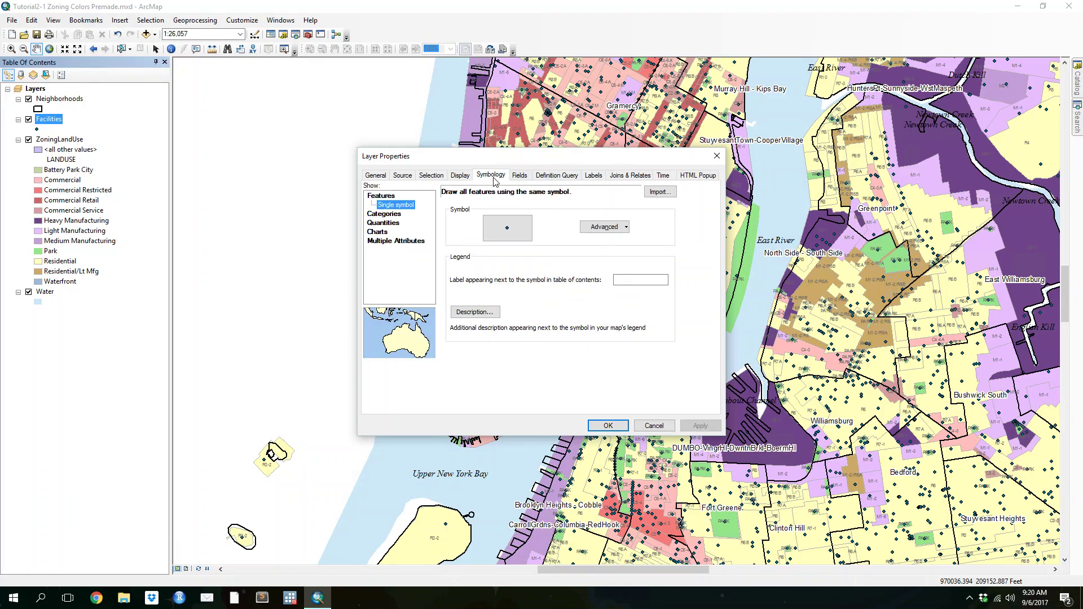
left_click(385, 214)
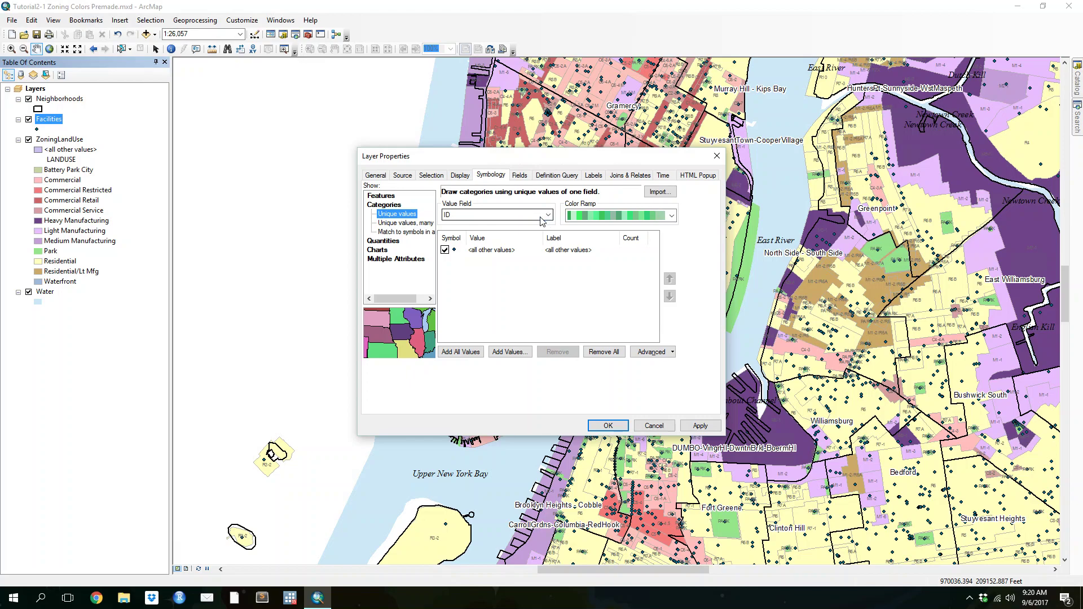
left_click(541, 218)
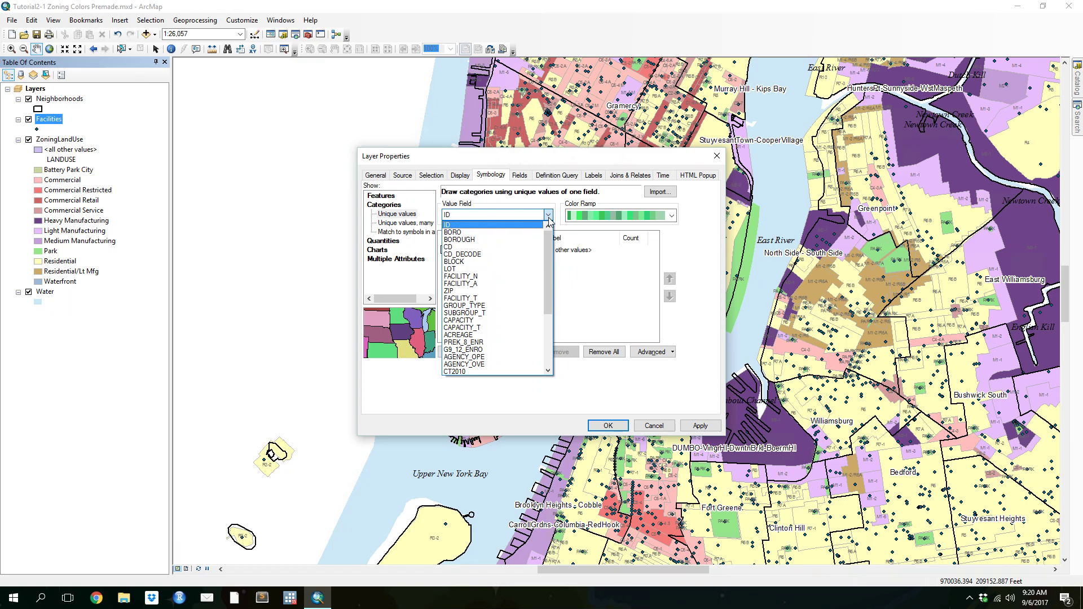
left_click(618, 176)
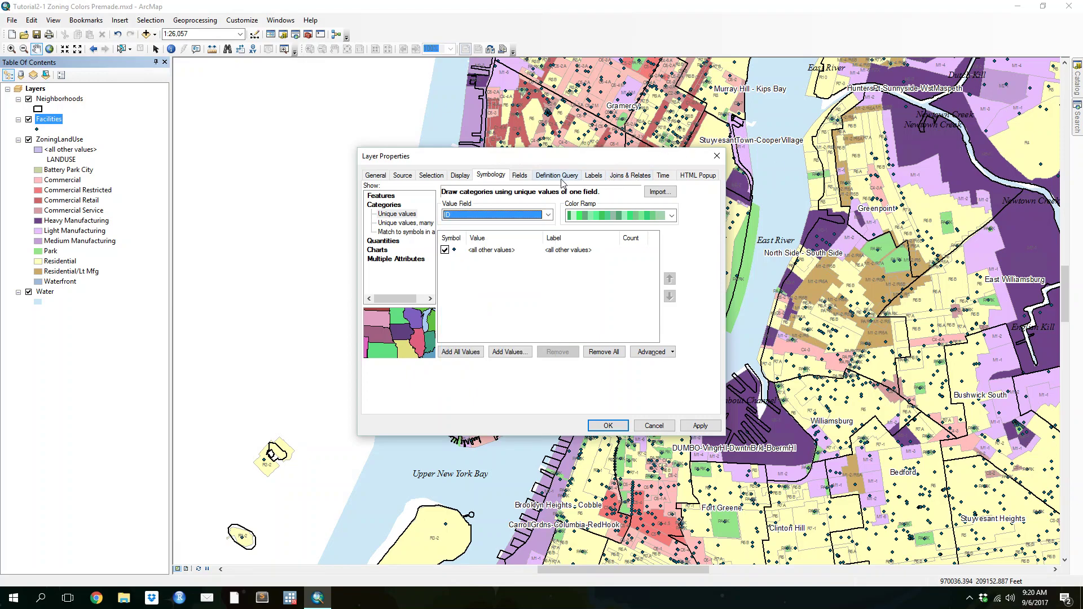
left_click(558, 176)
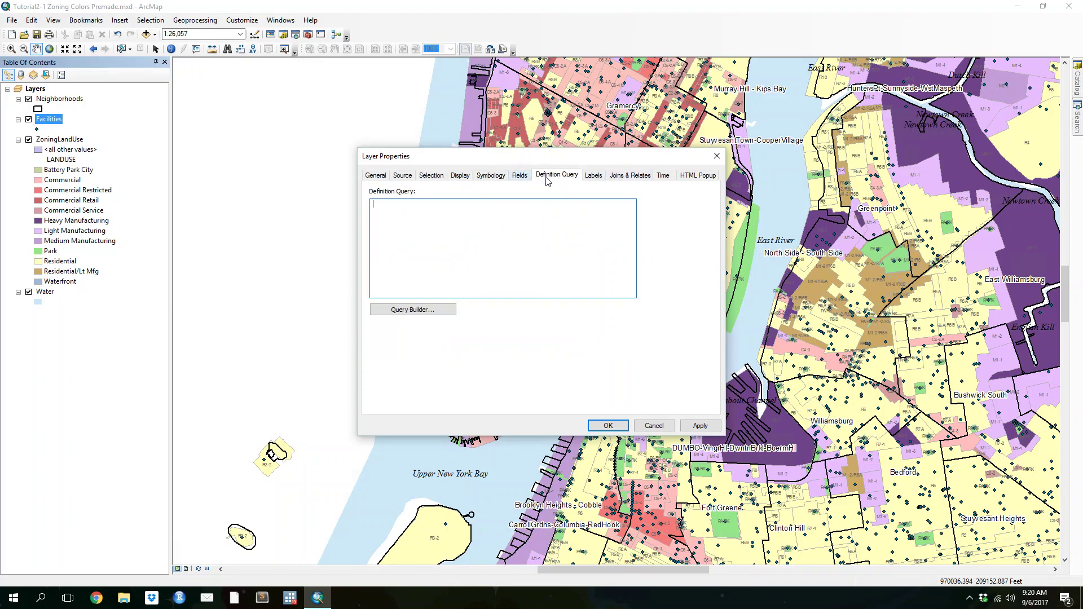
left_click(491, 176)
left_click(556, 175)
left_click(418, 311)
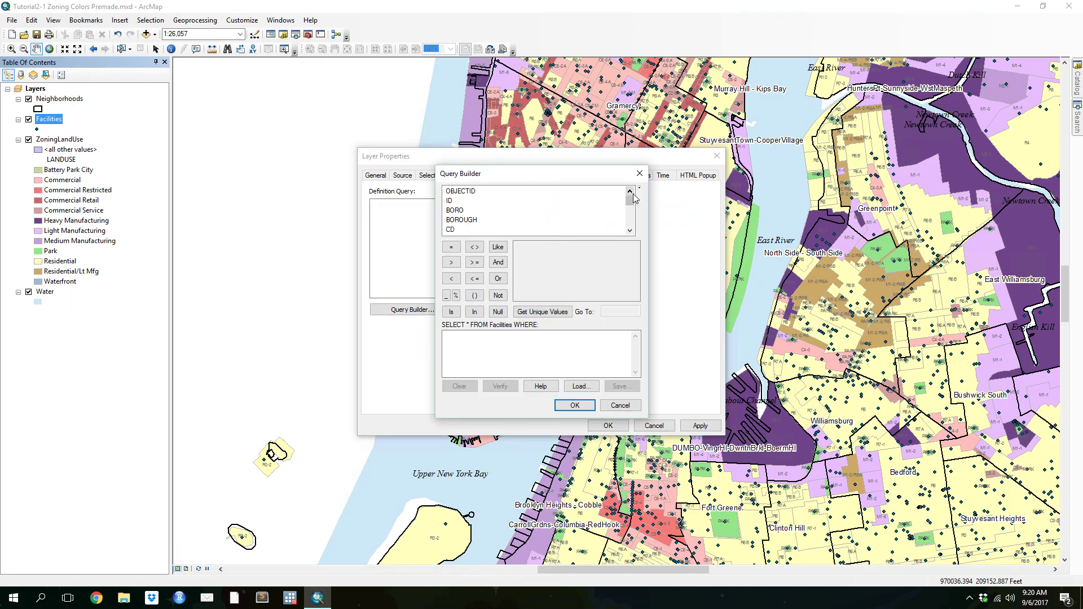
mouse_move(631, 203)
left_mouse_down()
mouse_move(631, 227)
mouse_move(628, 198)
left_mouse_up()
left_click(630, 231)
left_click(629, 231)
left_click(629, 231)
left_click(629, 231)
left_click(629, 231)
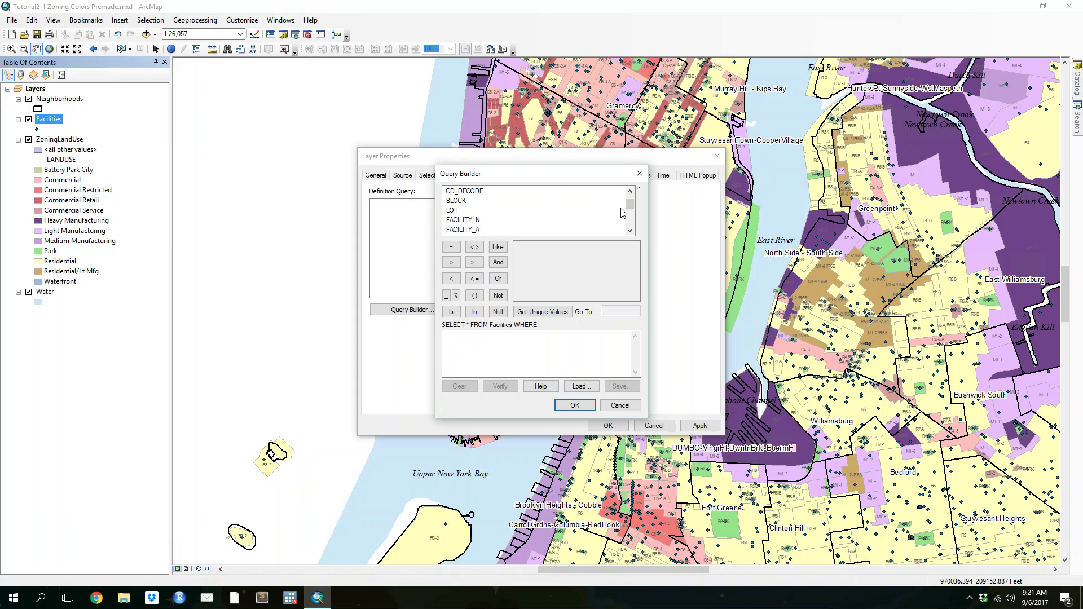
left_click_drag(630, 207, 636, 210)
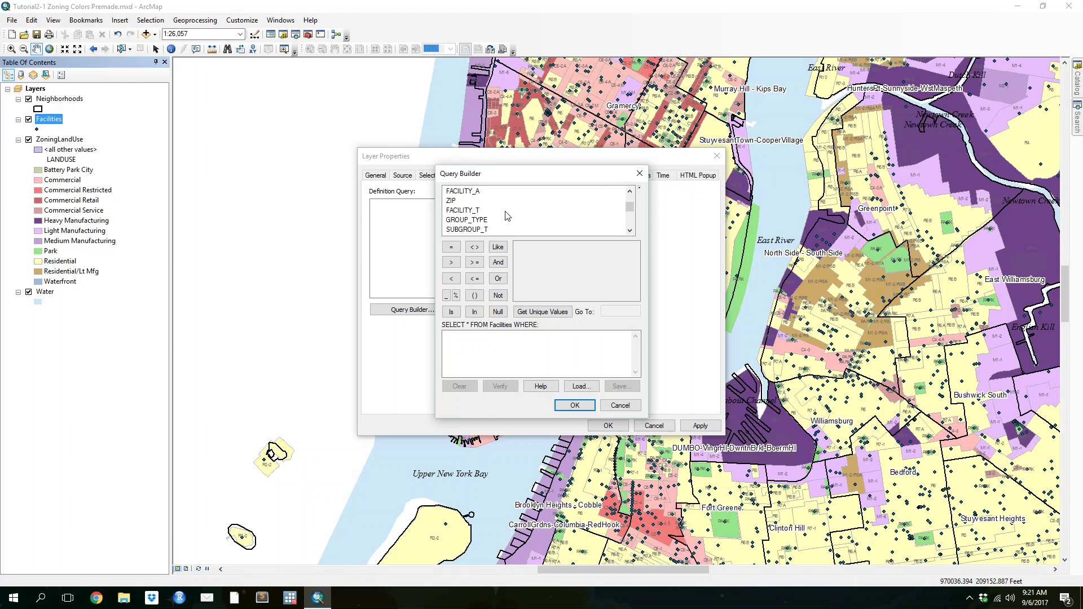
left_click_drag(630, 211, 630, 210)
double_click(466, 219)
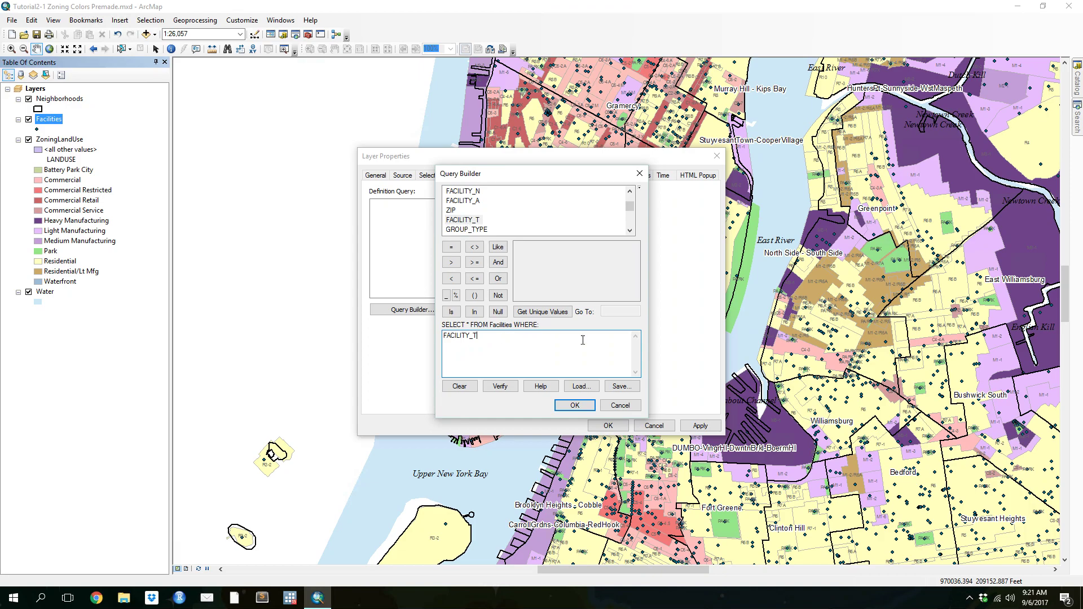
left_click(620, 405)
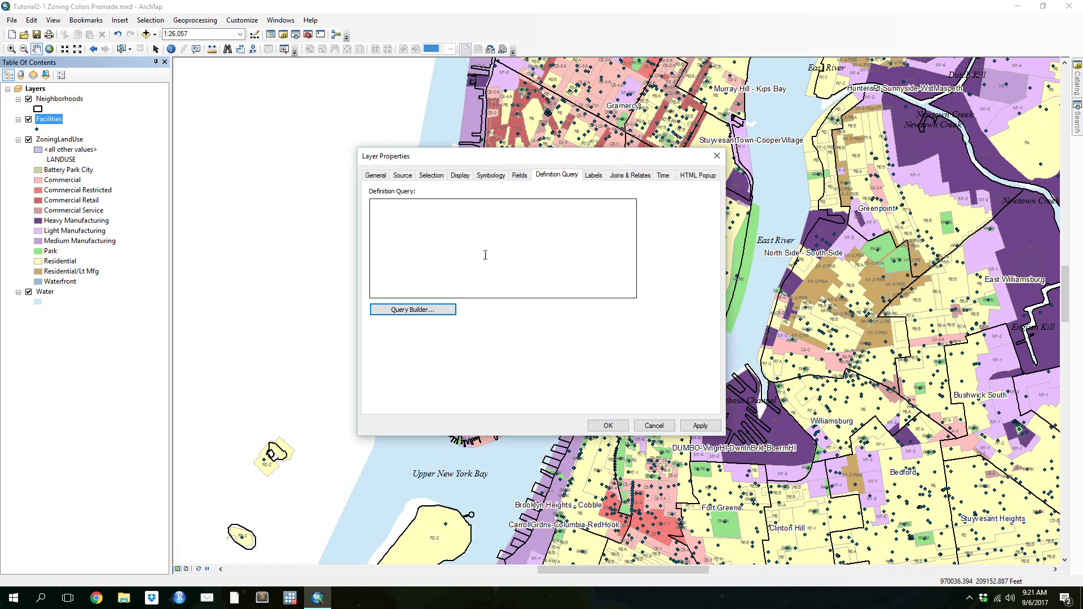
Build the definition query FACILITY_T = 4901 for the Facilities layer, picking 4901 from the field's unique values
left_click(406, 310)
left_click_drag(630, 205, 628, 215)
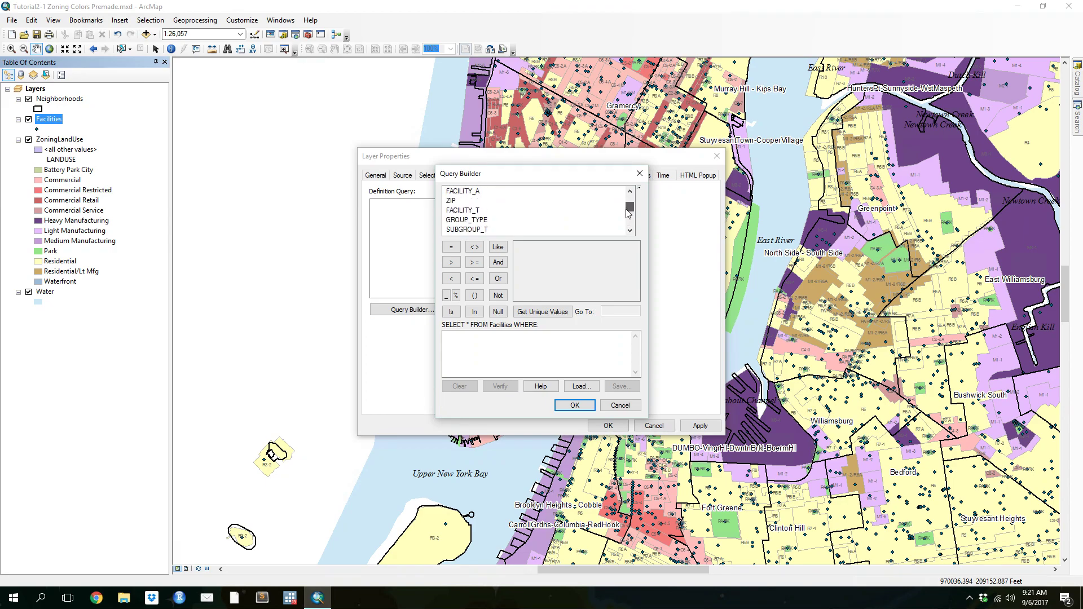
double_click(469, 212)
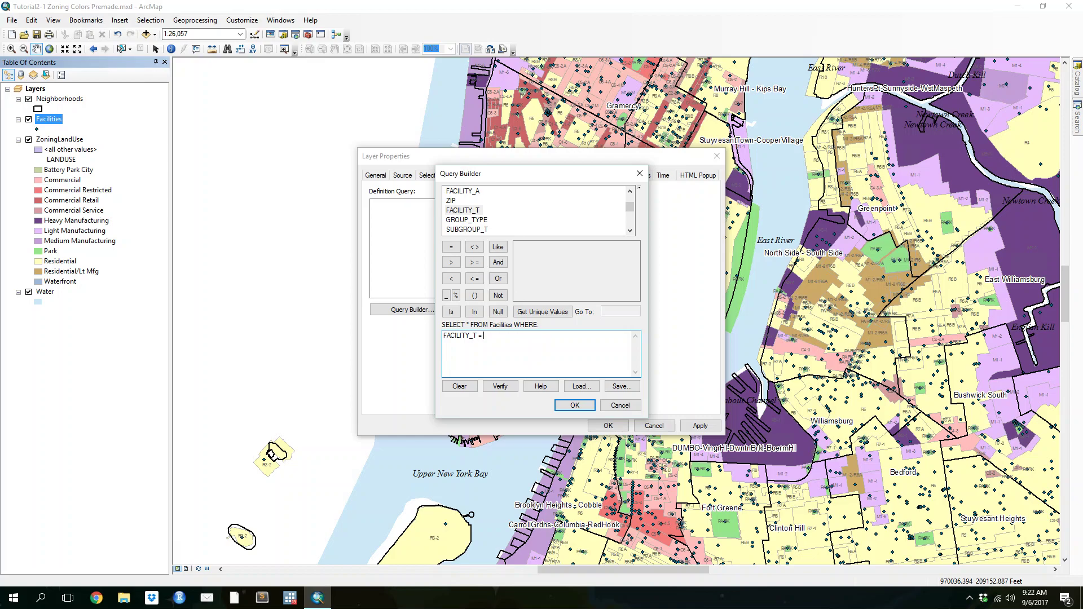
left_click(545, 316)
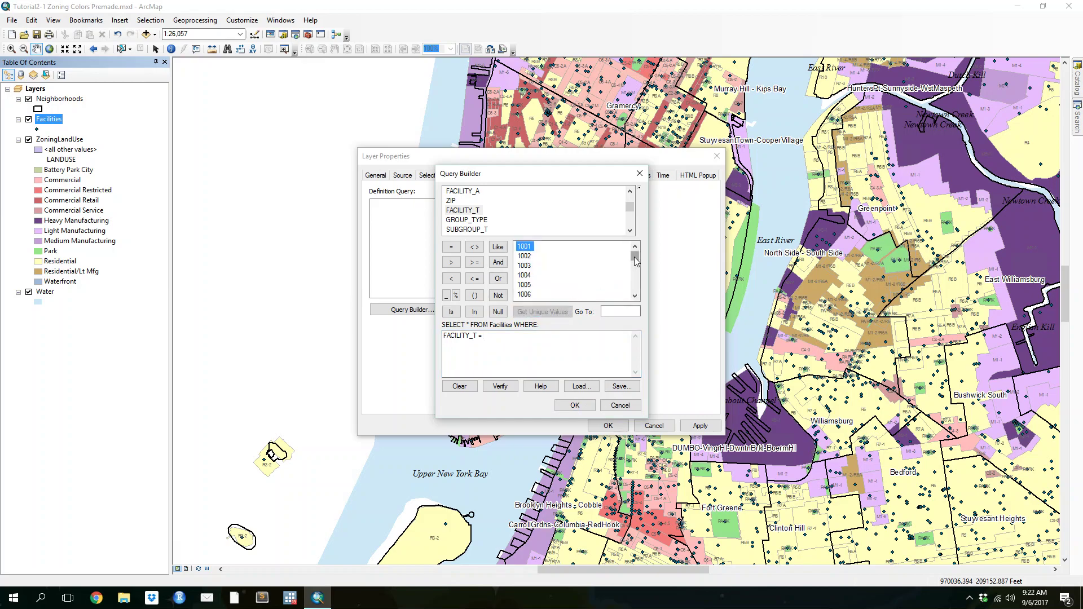
left_click_drag(635, 262, 633, 290)
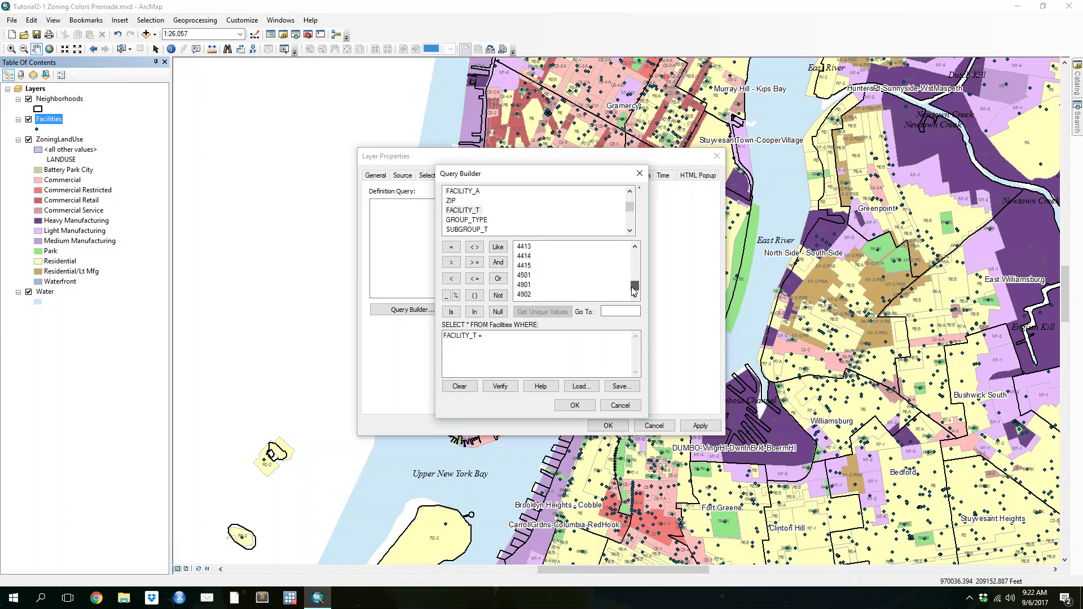
double_click(525, 286)
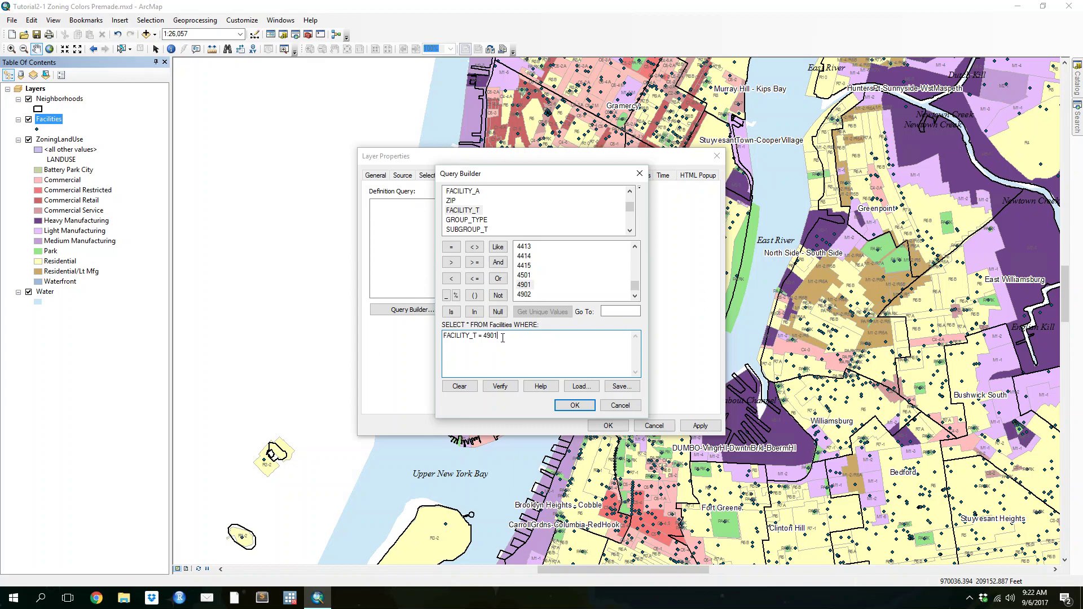
Extend the Facilities query with OR FACILITY_T = 4902 OR FACILITY_T = 4903 and apply it to the layer
left_click(498, 280)
left_click_drag(499, 336, 445, 336)
key("ctrl+c")
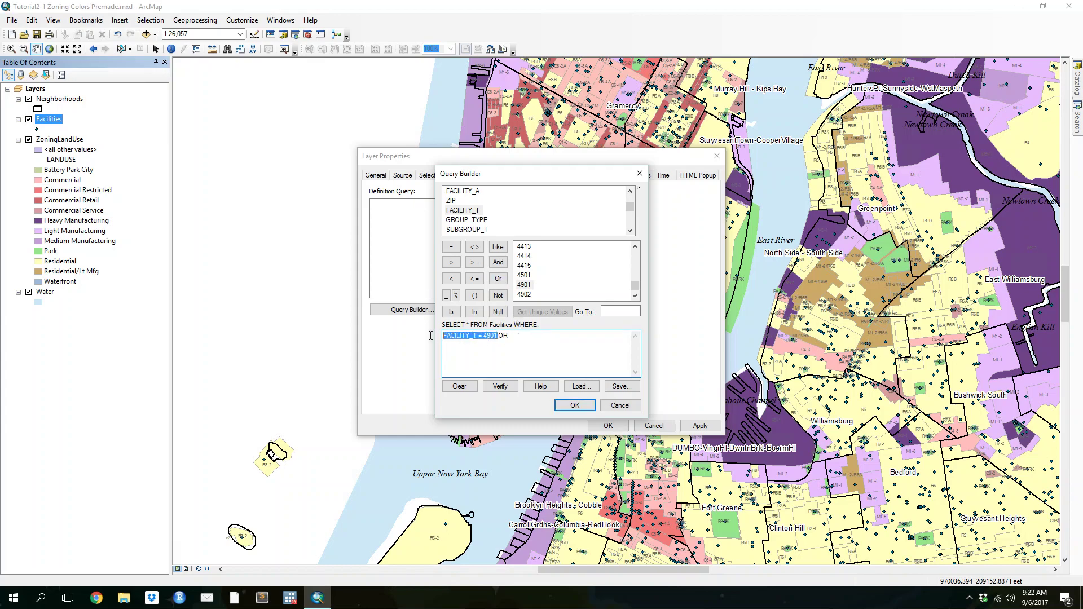
left_click(529, 347)
key("ctrl+v")
type("OR")
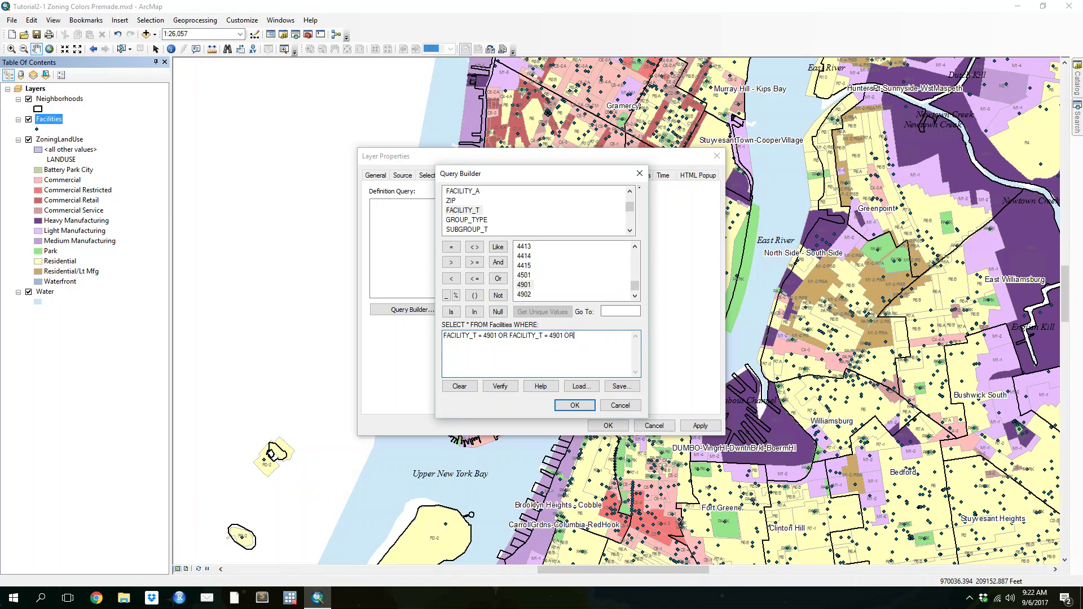
key("ctrl+v")
left_click_drag(558, 337, 629, 336)
type("2")
type("3")
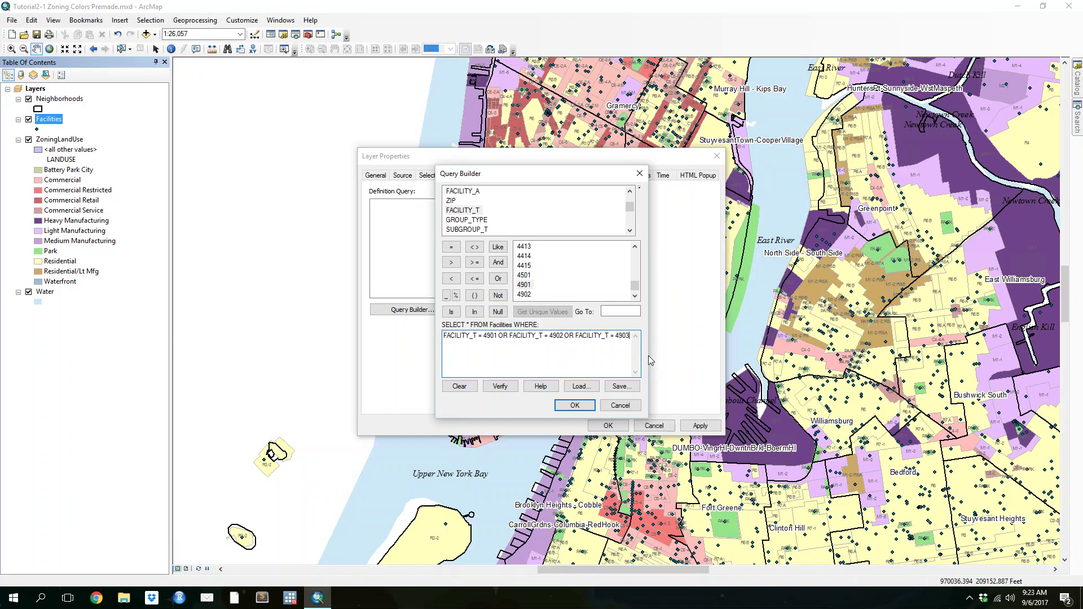
left_click(574, 406)
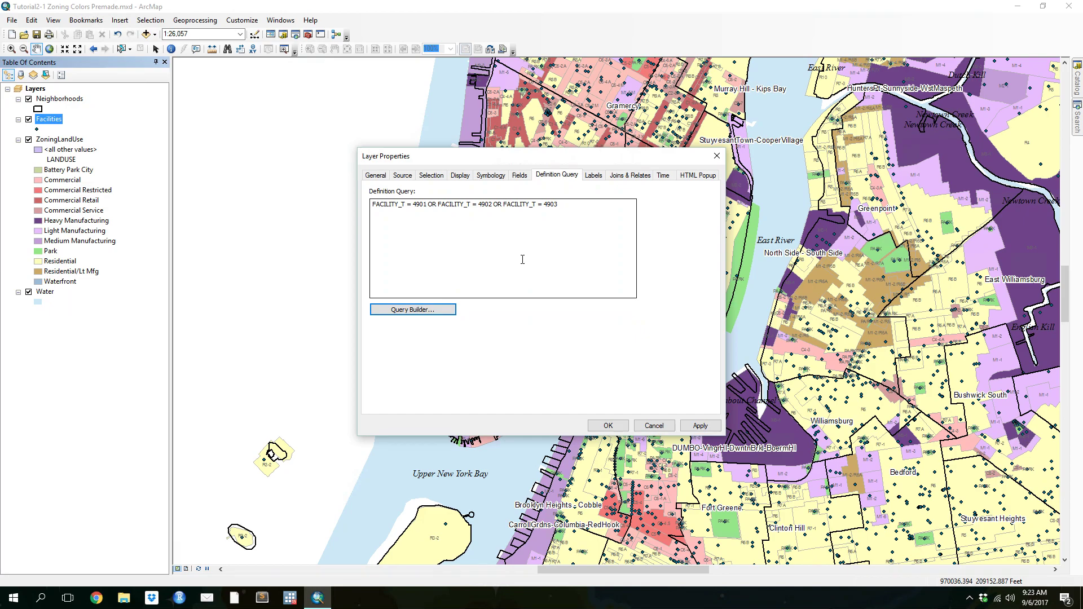
left_click(606, 425)
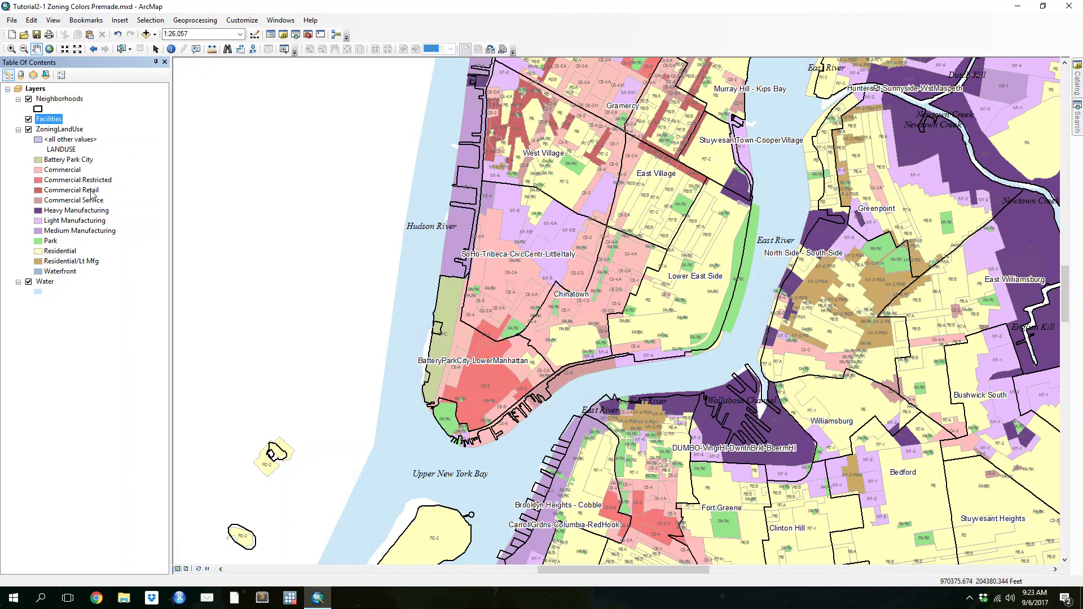
Move Facilities above Neighborhoods in the layer order and enclose the first FACILITY_T of its definition query in double quotes
left_click_drag(55, 121, 54, 94)
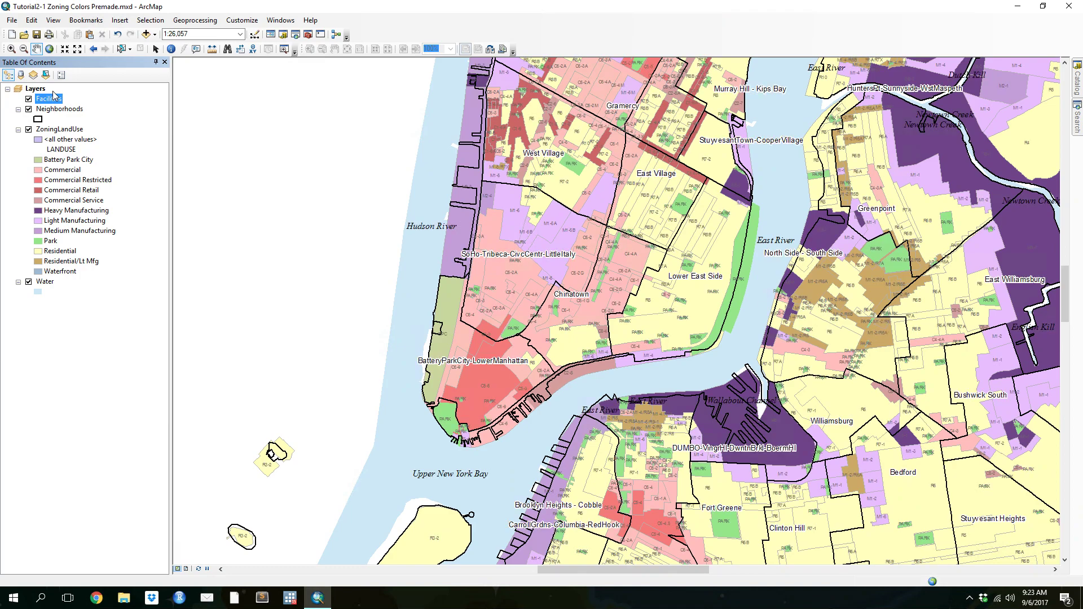
right_click(53, 97)
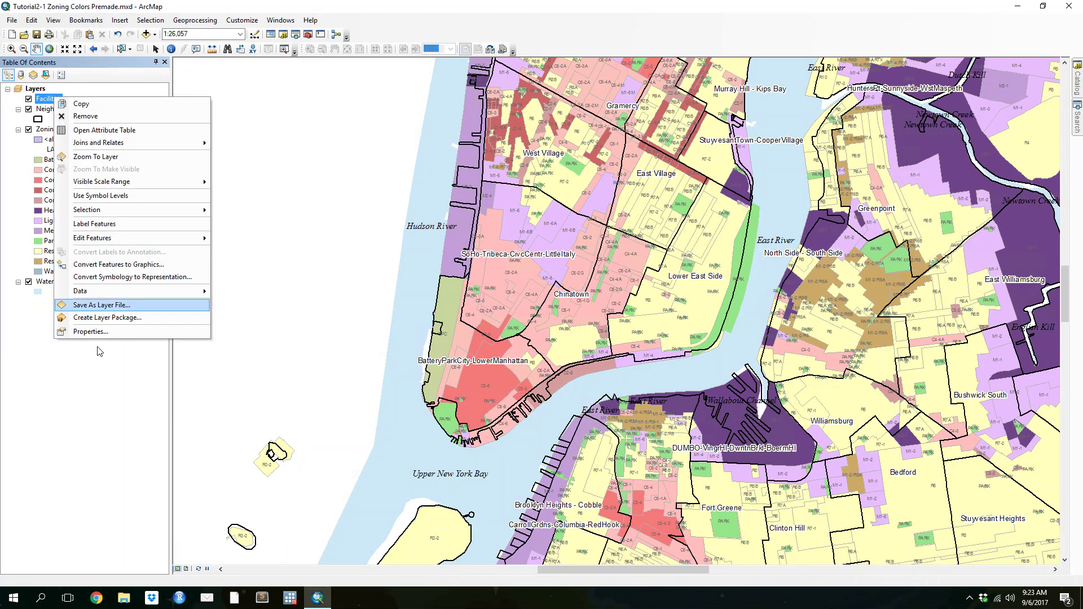
left_click(90, 332)
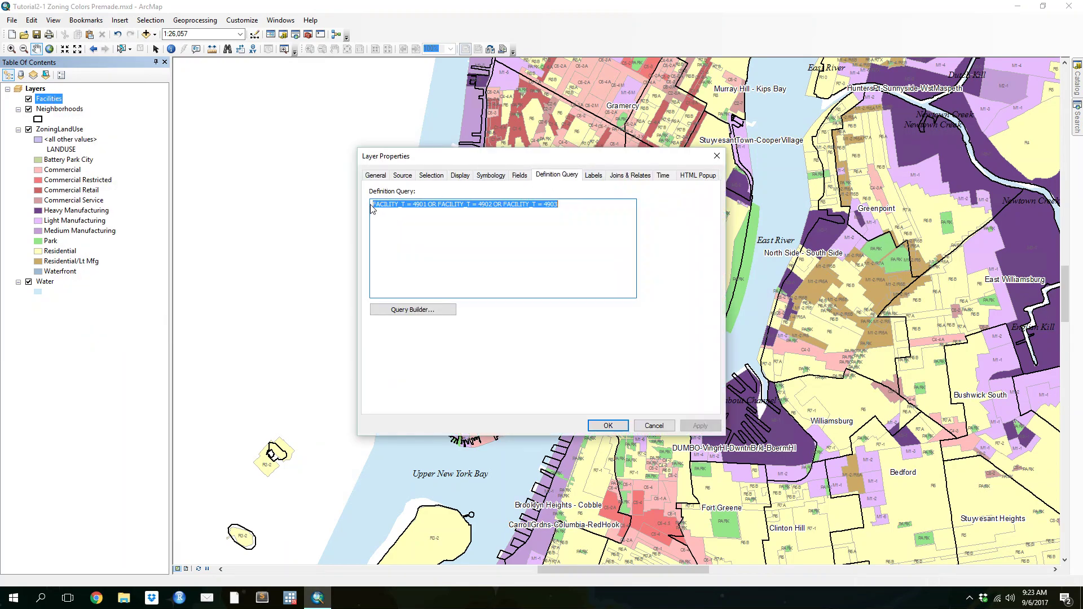
left_click(424, 210)
type("\"")
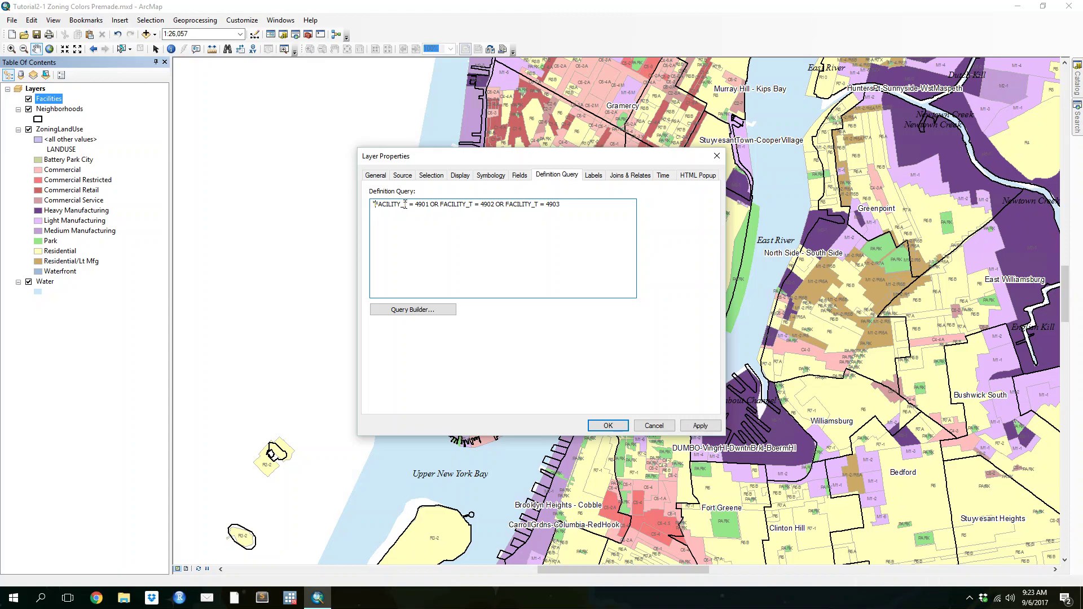
type("\"")
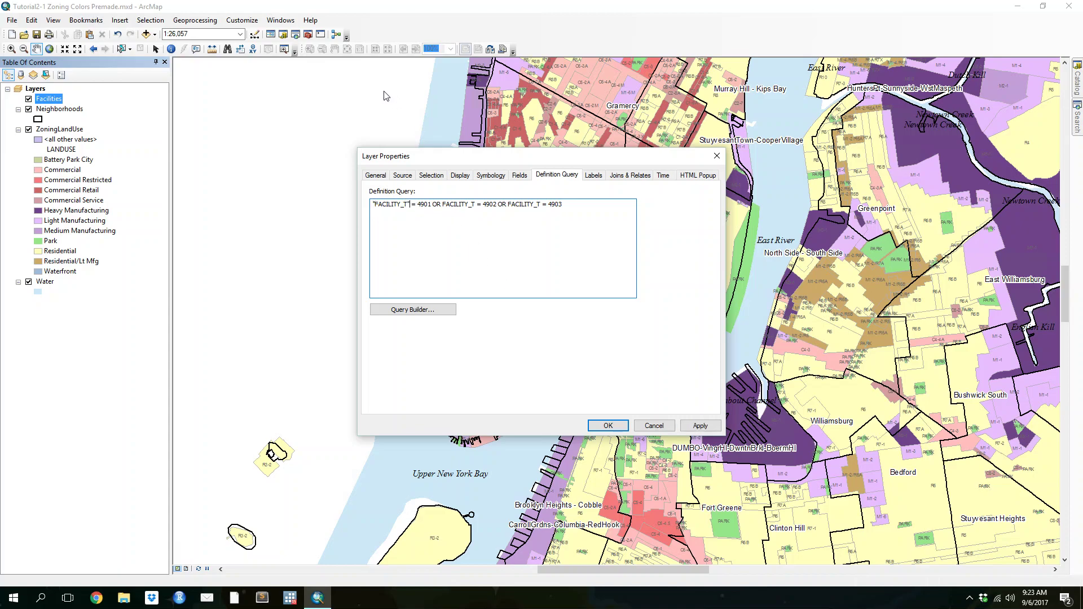
Enclose the second and third FACILITY_T in the definition query in double quotes, apply it, and move the layer properties dialog aside
left_click(443, 204)
type("\"")
left_click(479, 205)
type("\"")
left_click(513, 205)
type("\"")
key("BackSpace")
key("BackSpace")
key("BackSpace")
type("R\"")
type("\"")
left_click(681, 426)
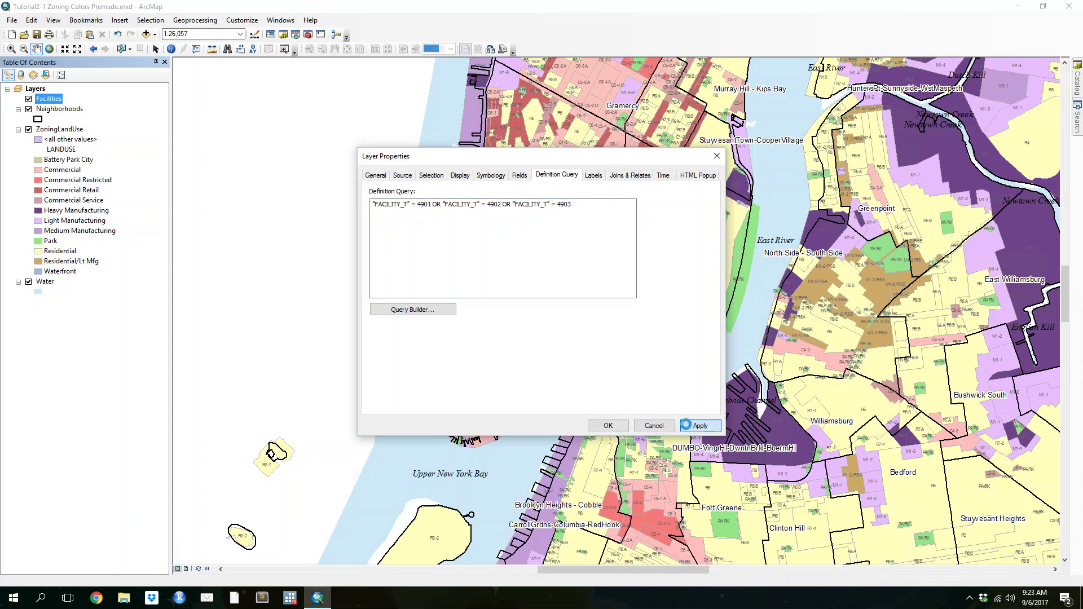
left_click_drag(575, 160, 812, 187)
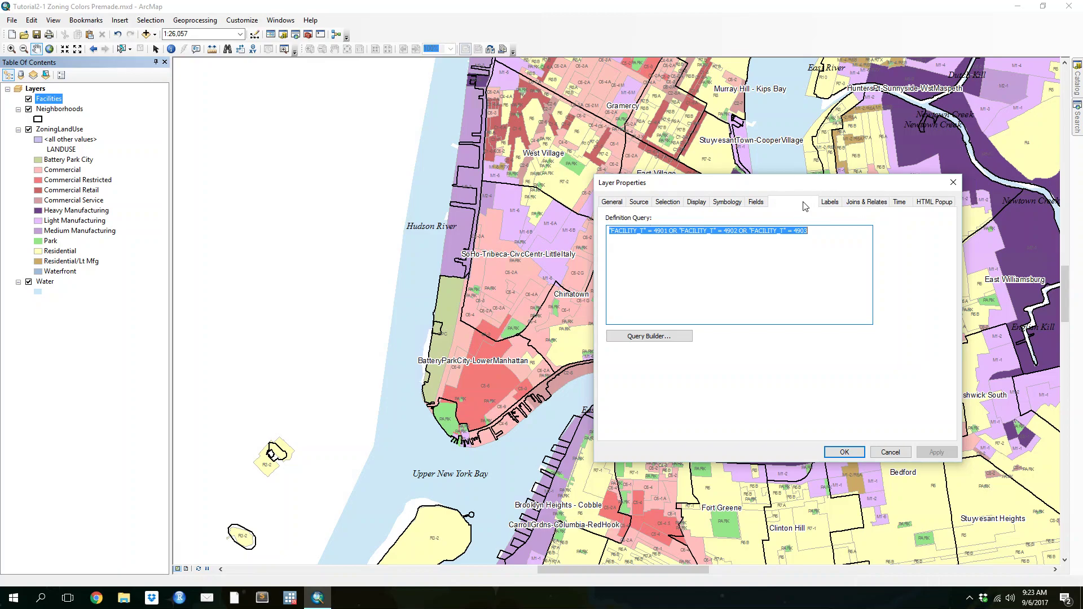
Shorten the Facilities definition query to "FACILITY_T" = 4901 by removing both OR conditions, and apply it to the layer
left_click(681, 237)
left_click_drag(671, 231, 811, 232)
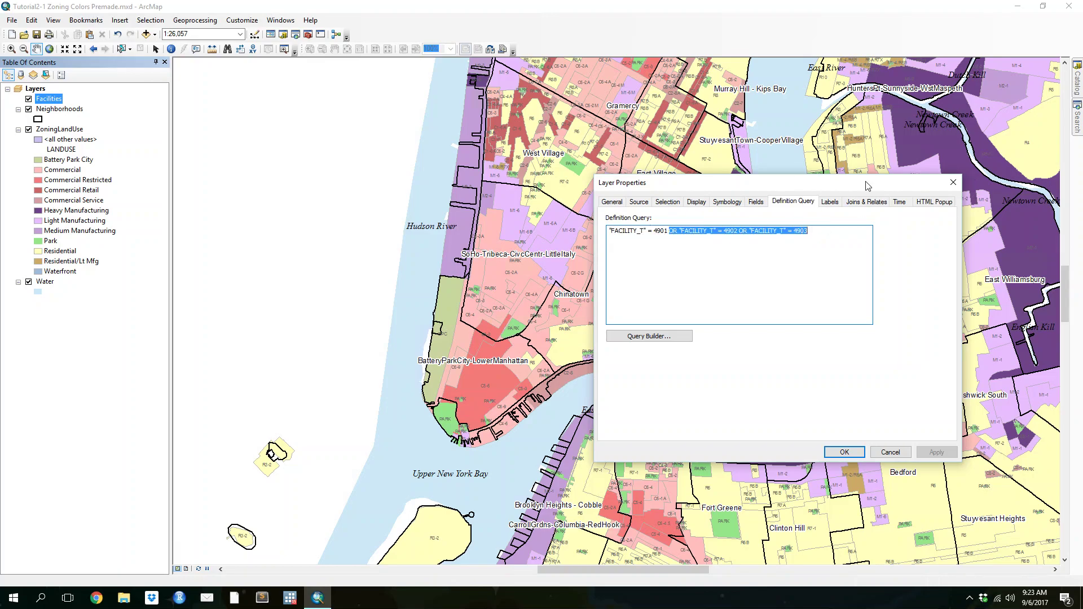
key("Delete")
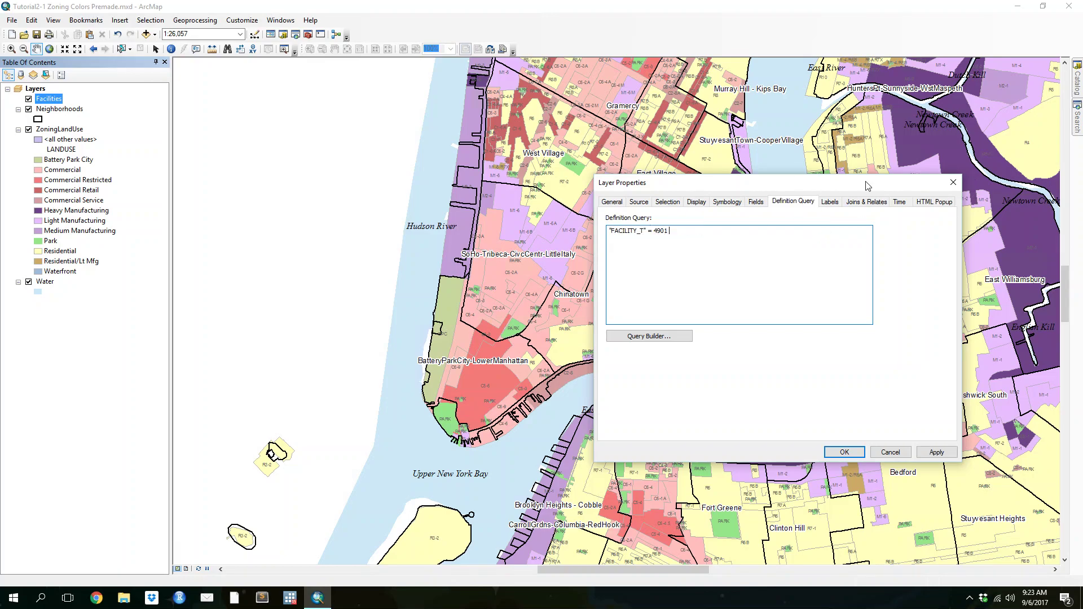
left_click(845, 452)
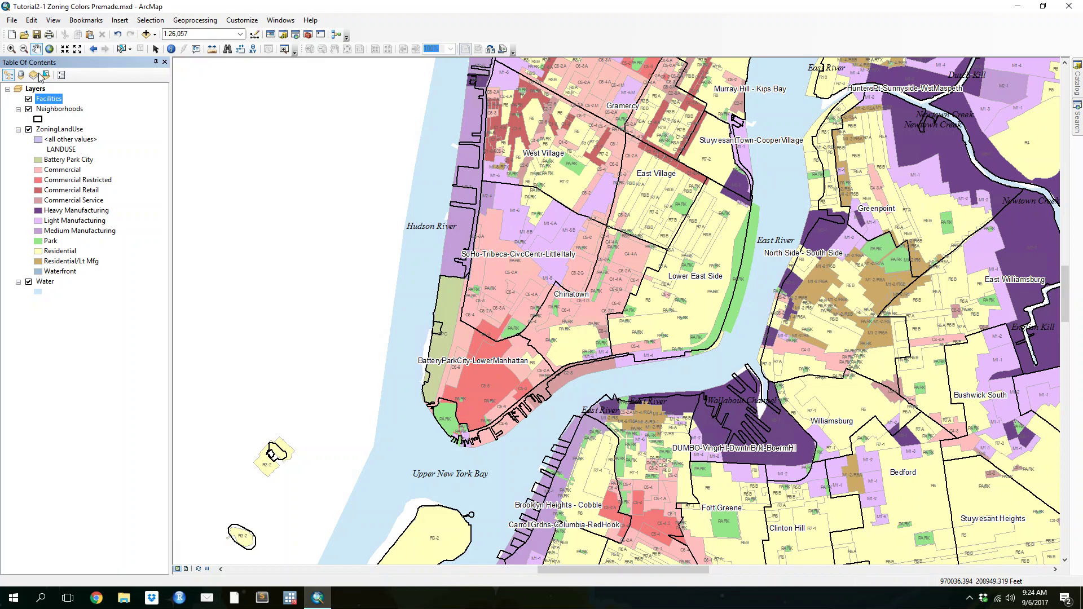
Remove the double quotes around FACILITY_T in the Facilities definition query, apply it, and check the map with ZoningLandUse briefly hidden
right_click(42, 100)
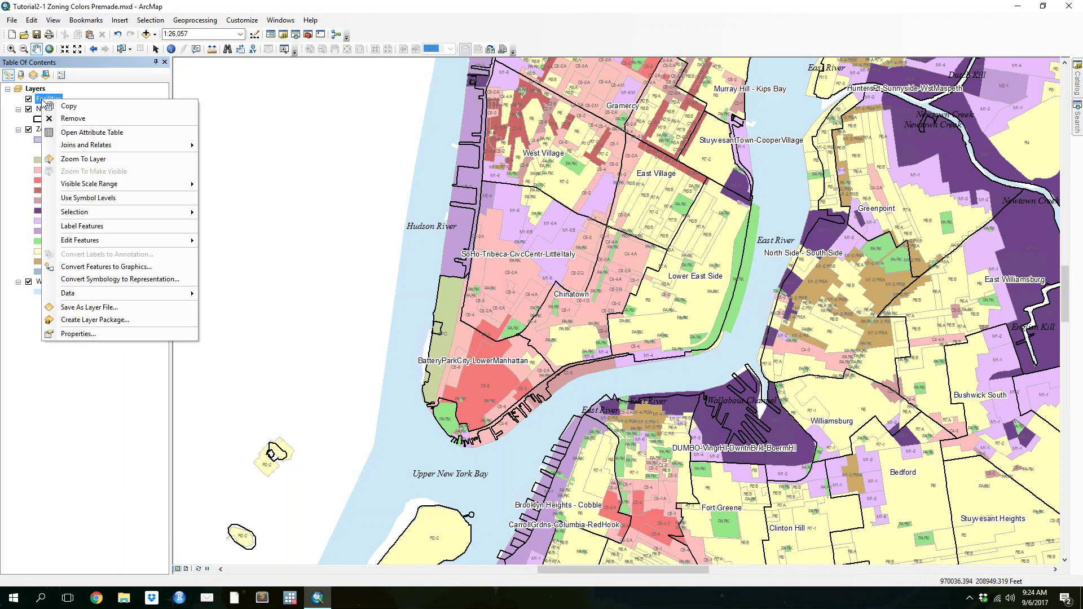
left_click(111, 334)
left_click(402, 311)
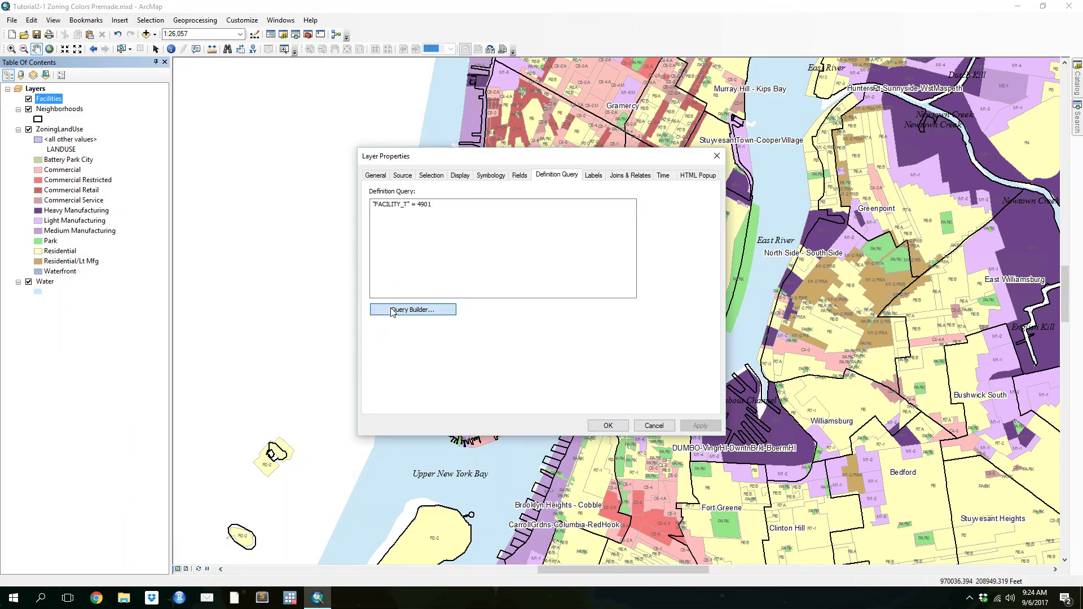
left_click(480, 335)
key("Delete")
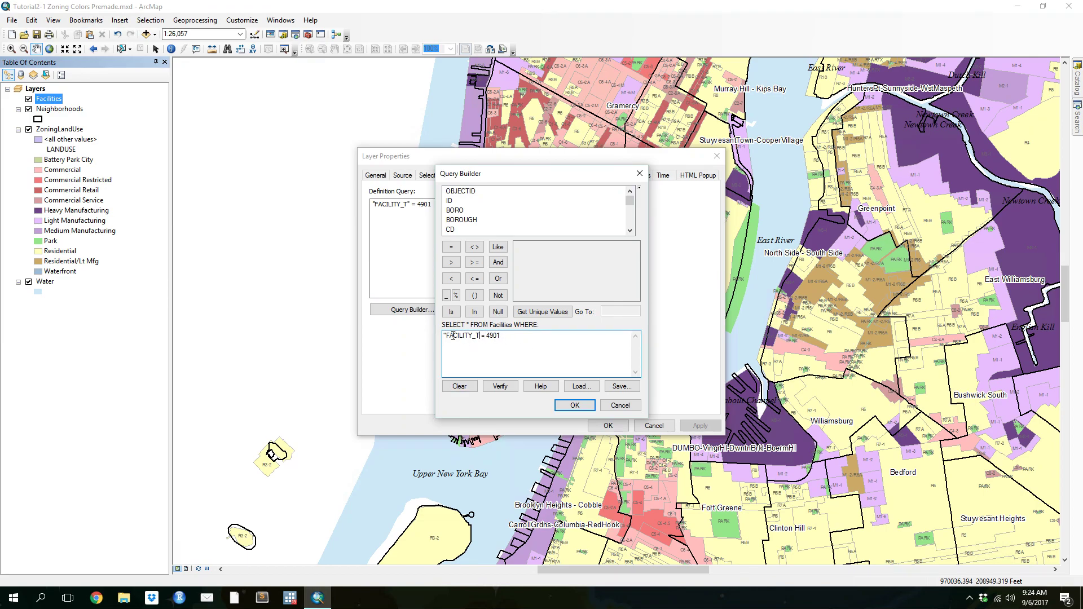
key("BackSpace")
left_click(575, 405)
left_click(599, 425)
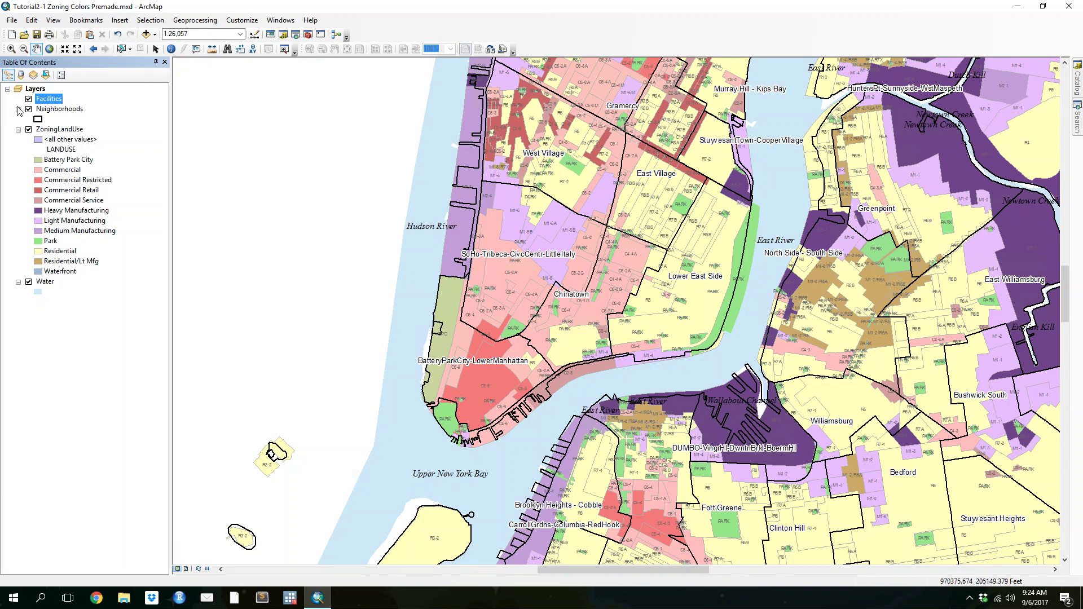
left_click(28, 130)
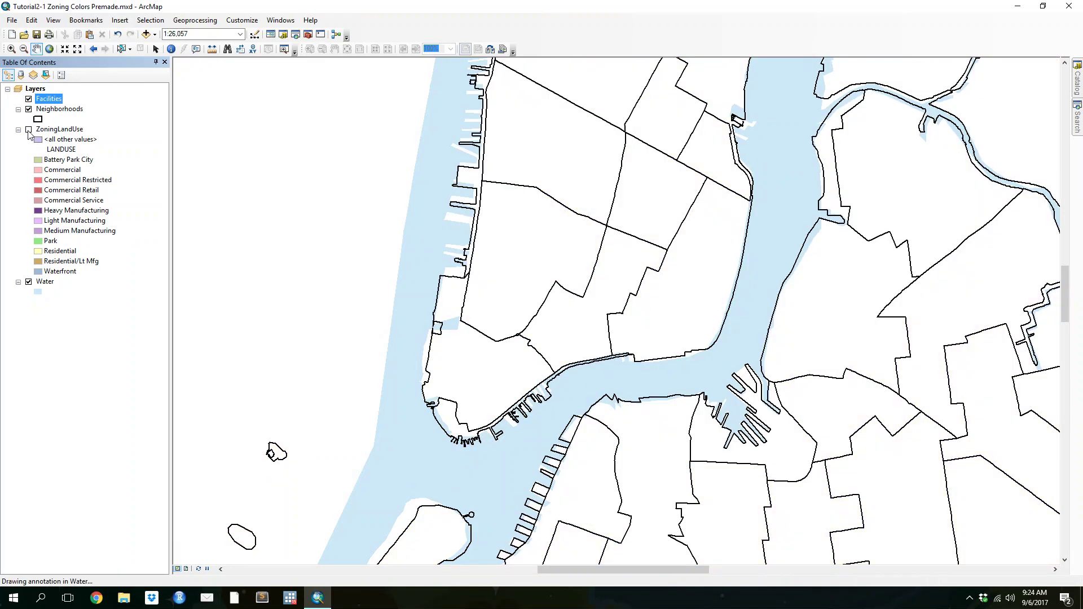
left_click(28, 129)
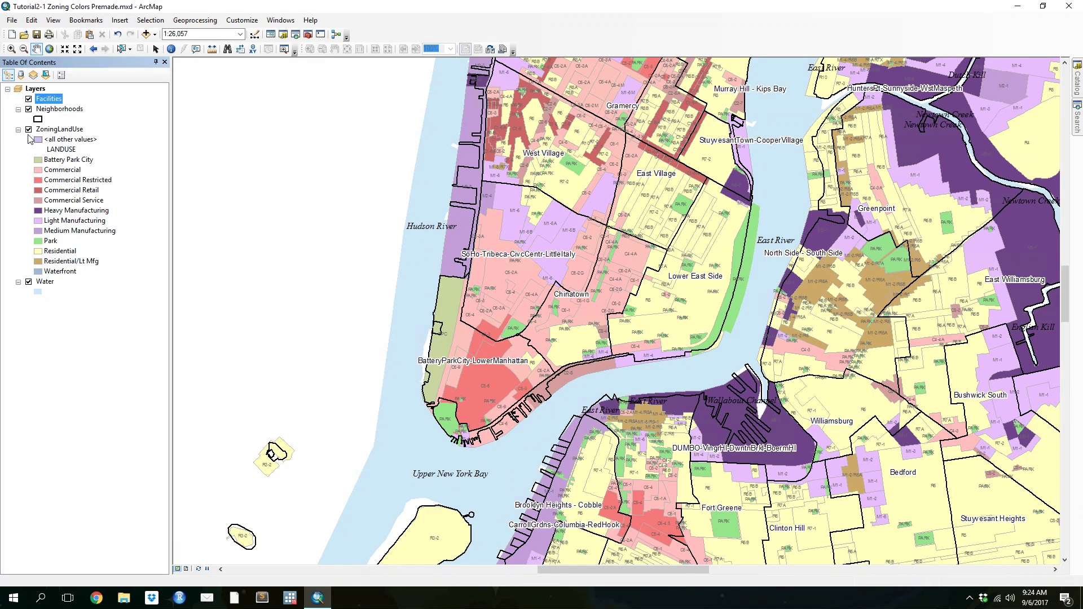
Reopen the Facilities layer's definition query in the Query Builder and clear the whole expression
right_click(50, 99)
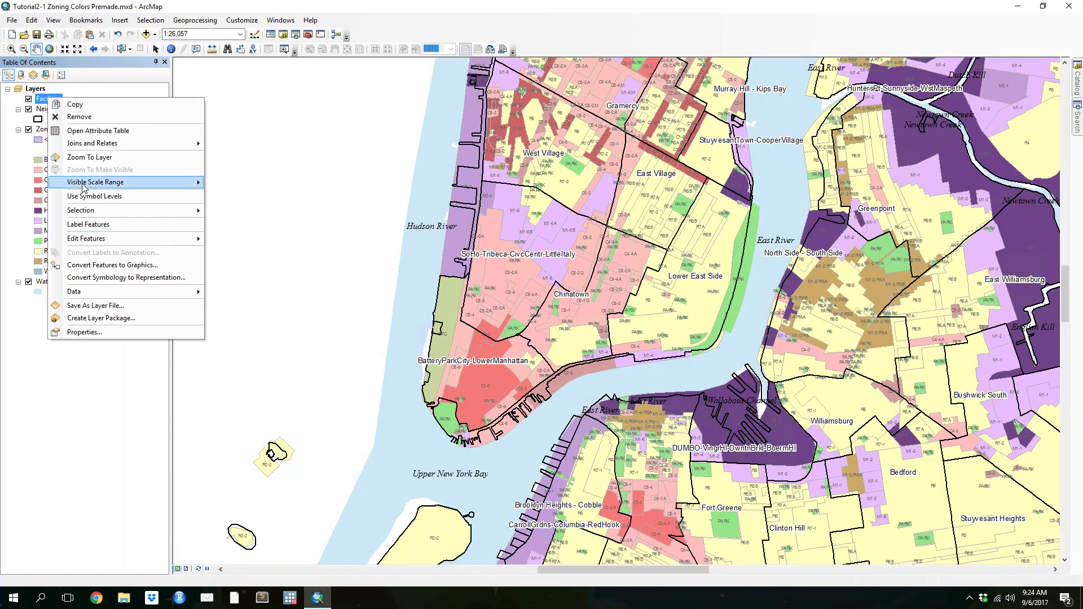
left_click(90, 332)
left_click(438, 223)
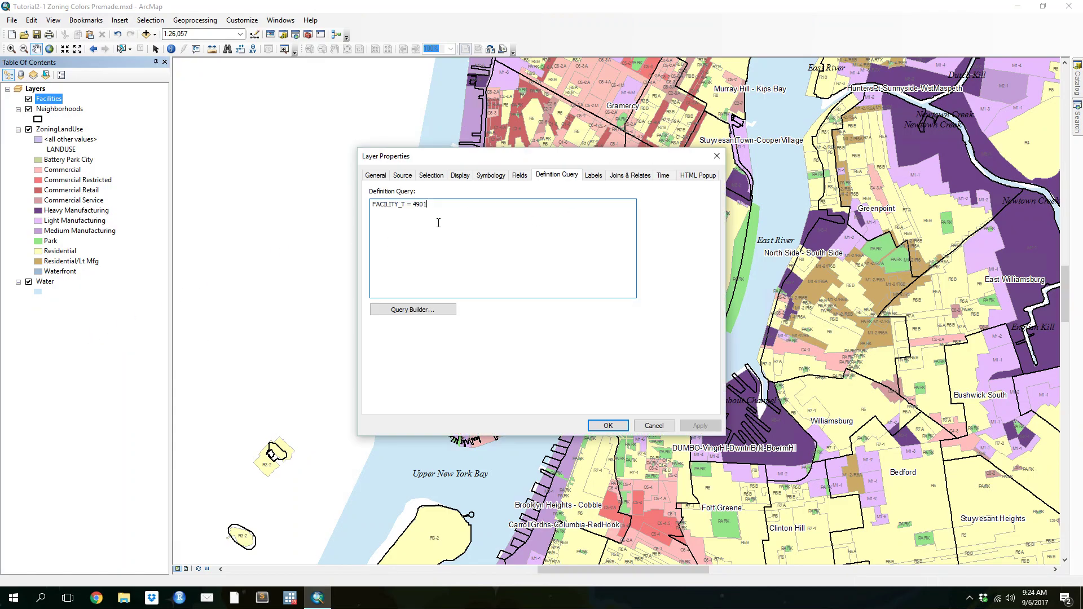
left_click(423, 312)
left_click(511, 341)
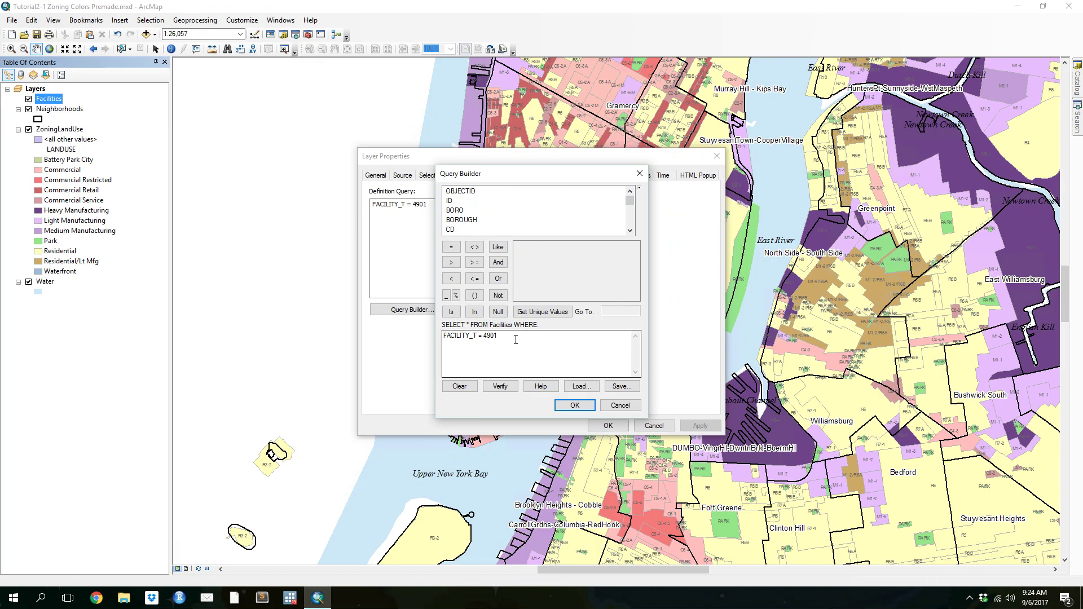
key("ctrl+a")
key("Delete")
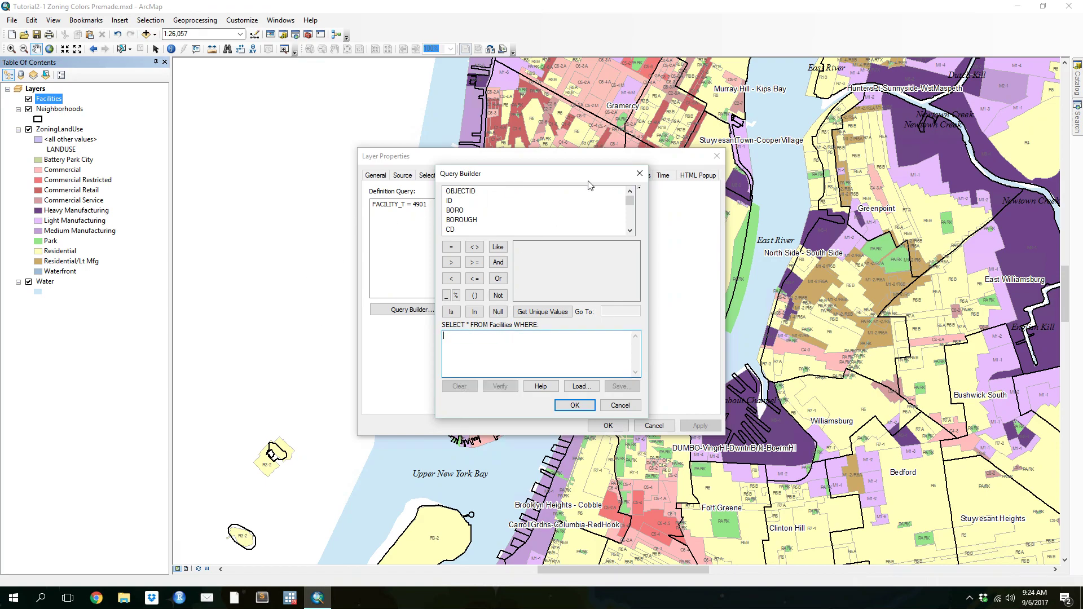
Start a new query expression with the FACILITY_T field from the field list followed by the equals operator
scroll(629, 229, "down", 3)
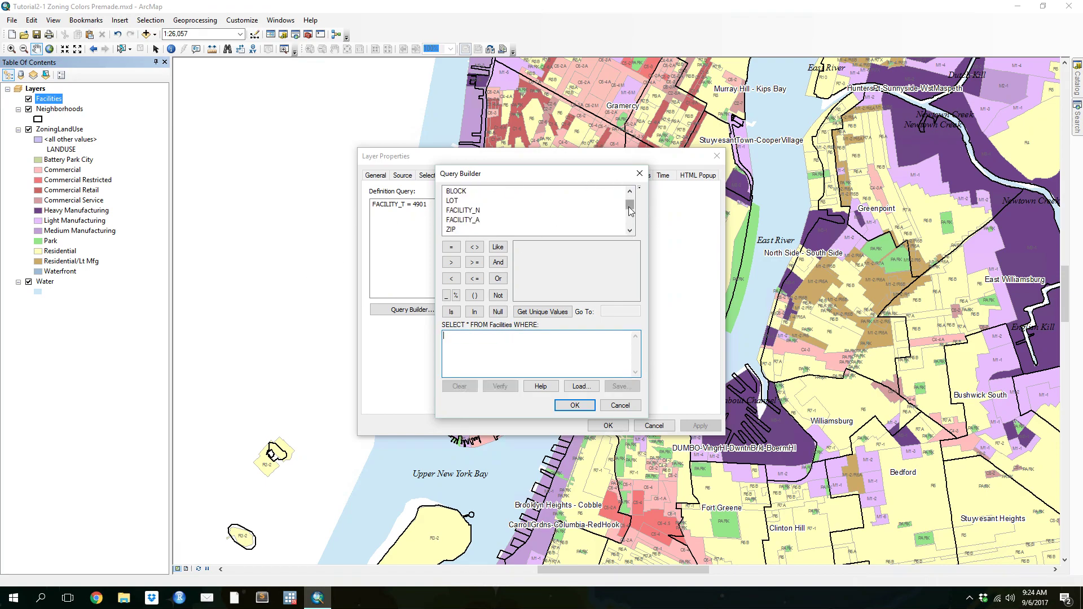
left_click_drag(631, 208, 632, 213)
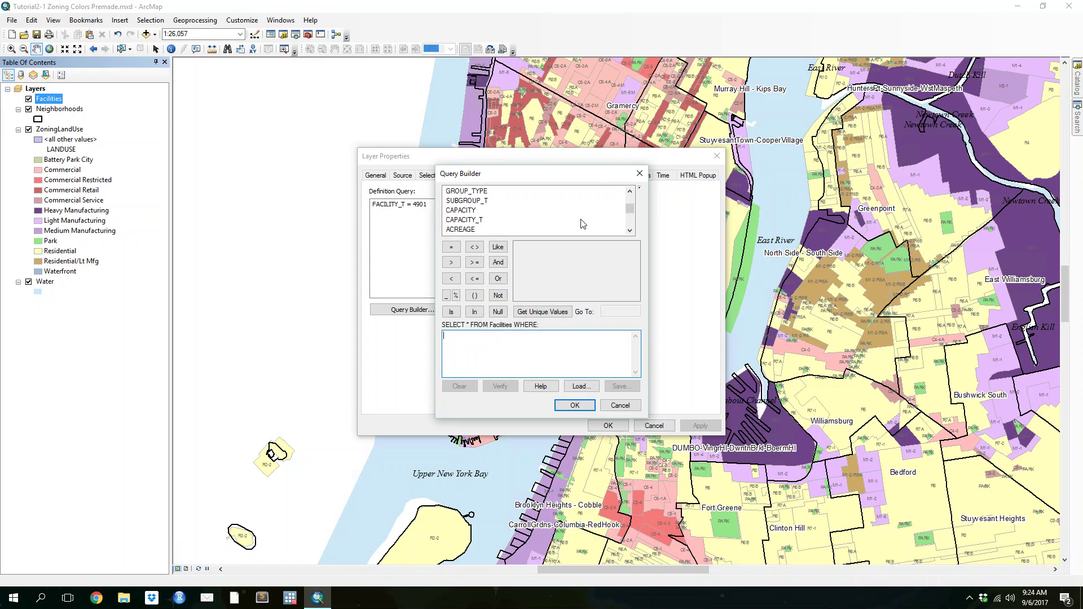
left_click(629, 231)
left_click(629, 231)
left_click(629, 230)
left_click(629, 231)
left_click(629, 231)
left_click(629, 230)
left_click(629, 230)
left_click(630, 231)
left_click_drag(628, 216, 626, 207)
double_click(463, 220)
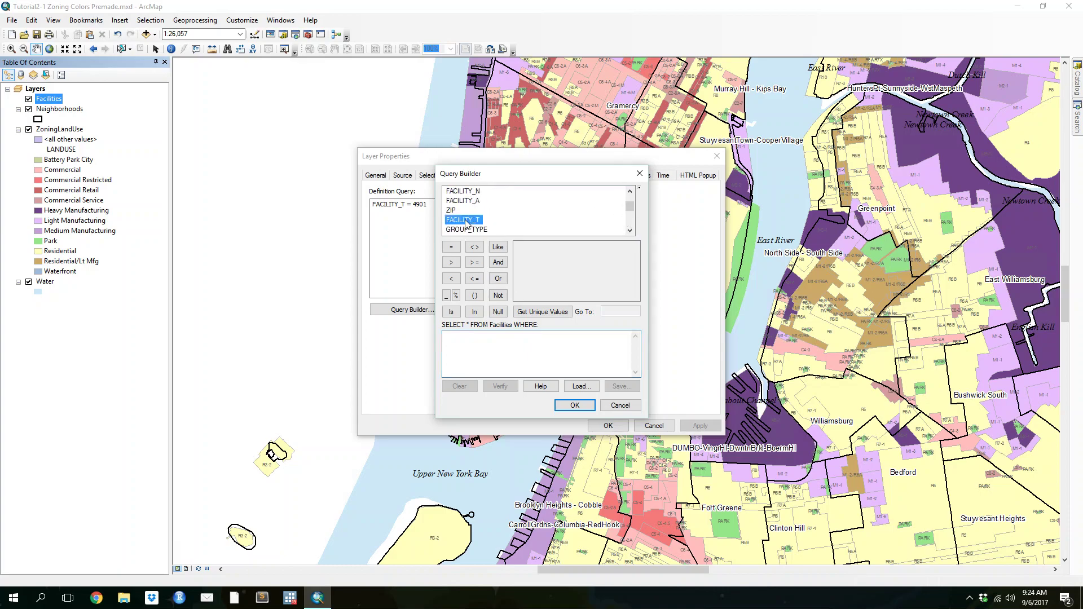
left_click(451, 247)
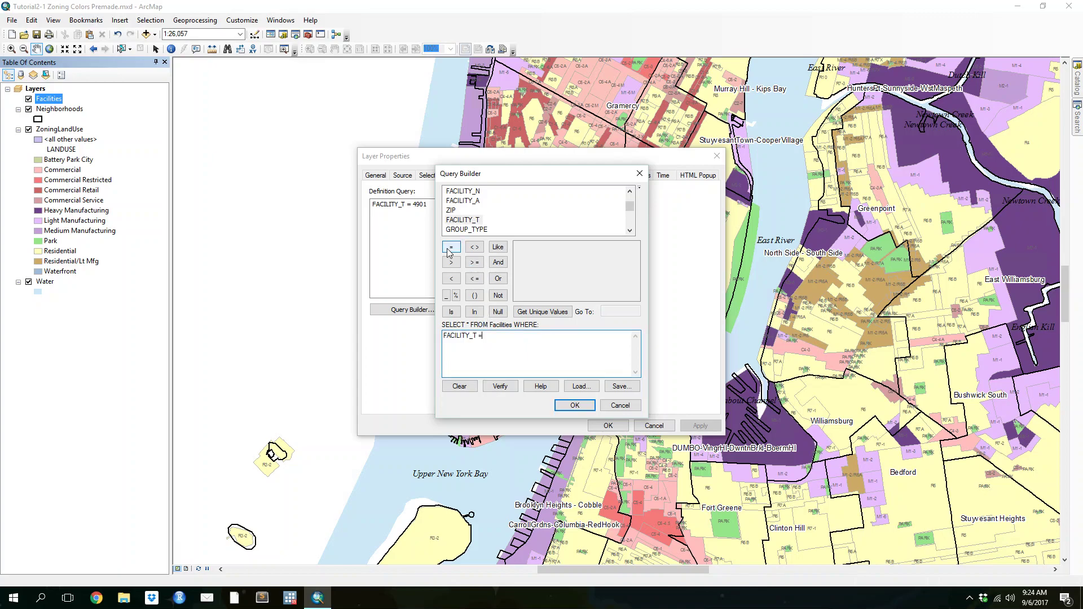
Complete the expression with 4901 from the field's unique values and apply the query to the Facilities layer
left_click(542, 311)
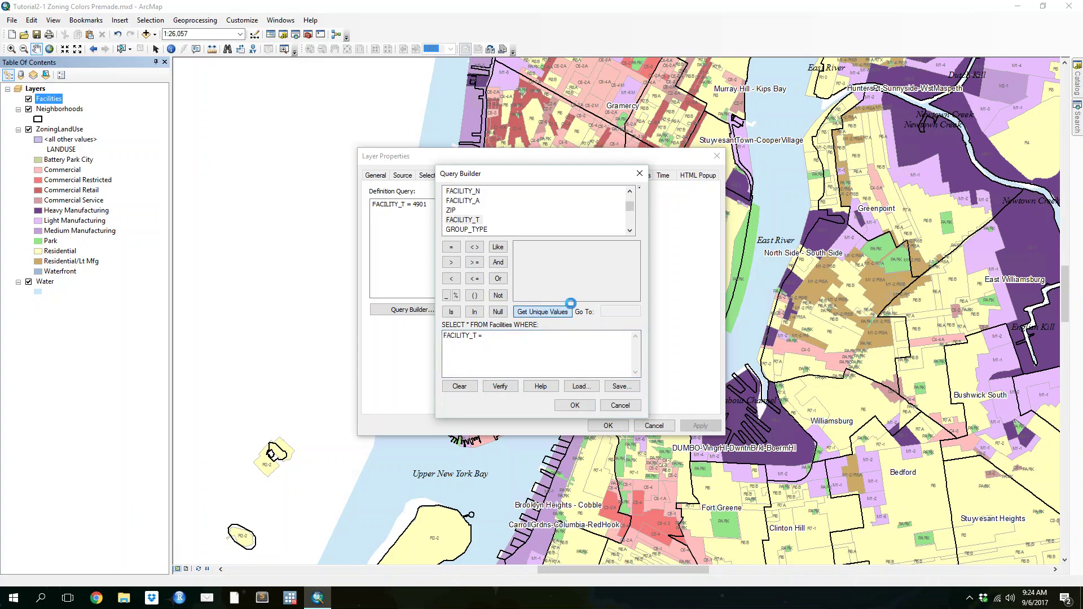
left_click_drag(634, 254, 635, 288)
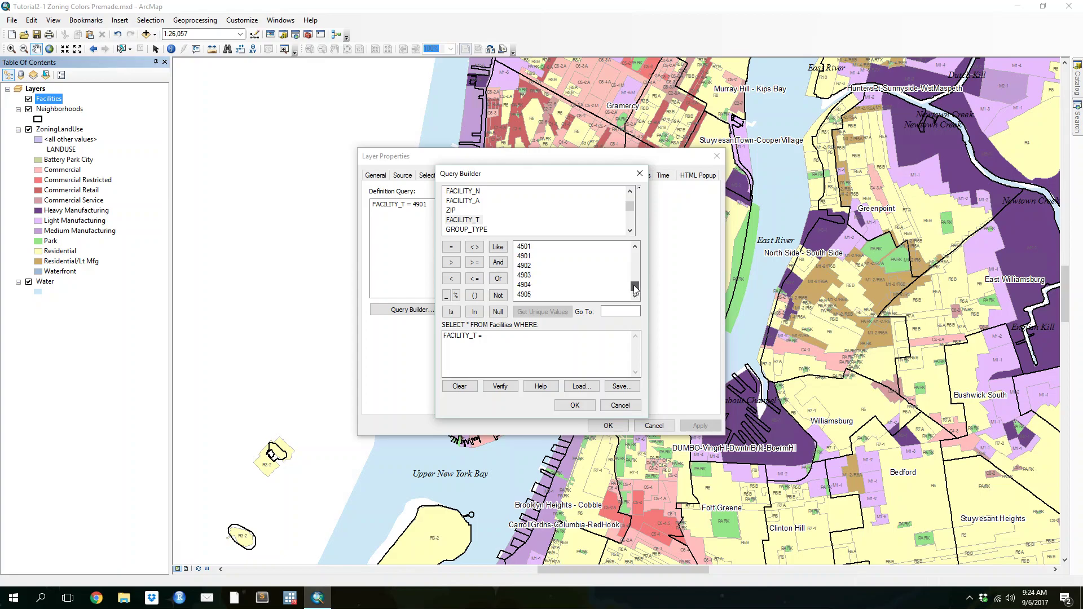
double_click(523, 256)
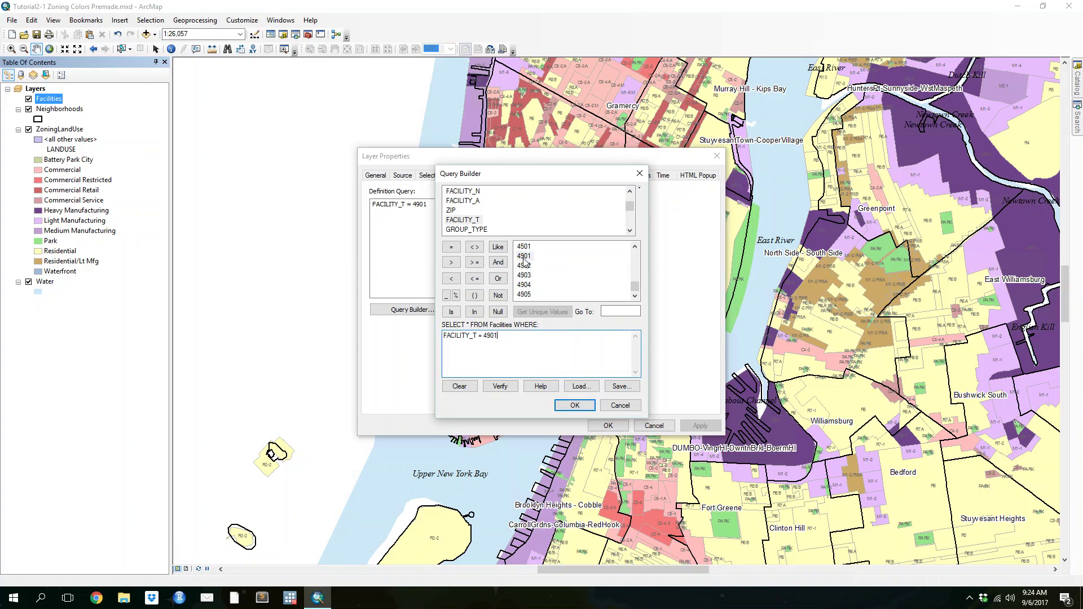
left_click(574, 405)
left_click(608, 425)
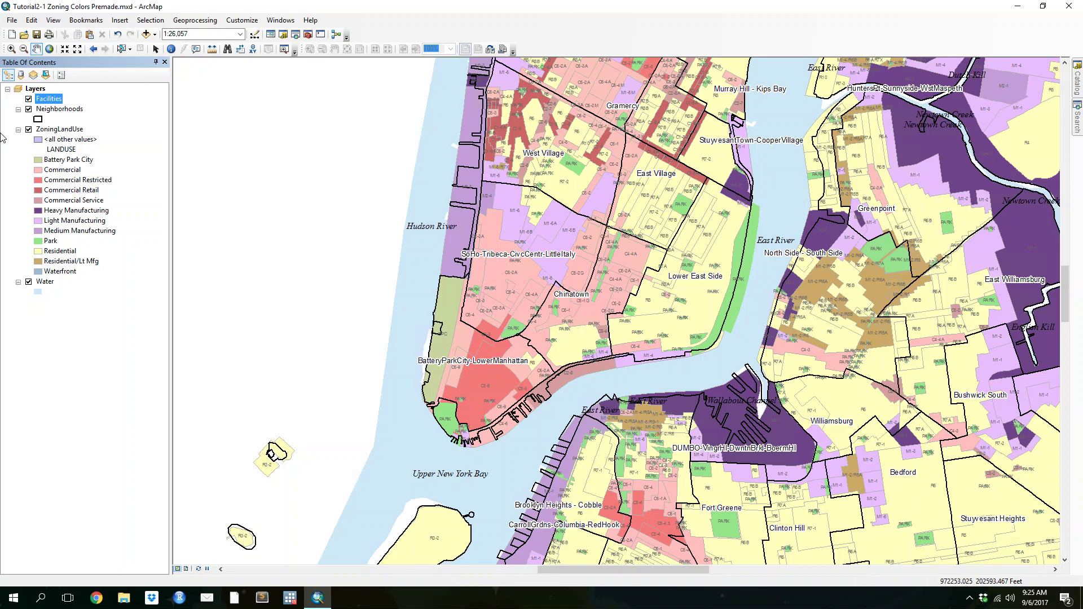
Symbolize Facilities by unique values of the ID field, adding all values and excluding <all other values>
right_click(51, 99)
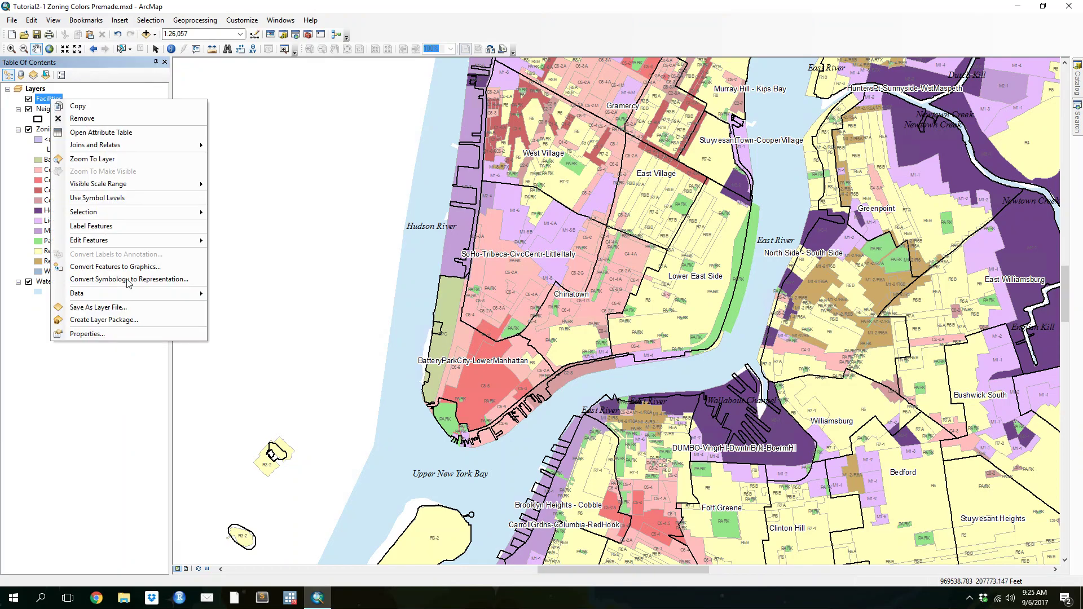
left_click(105, 334)
left_click(488, 176)
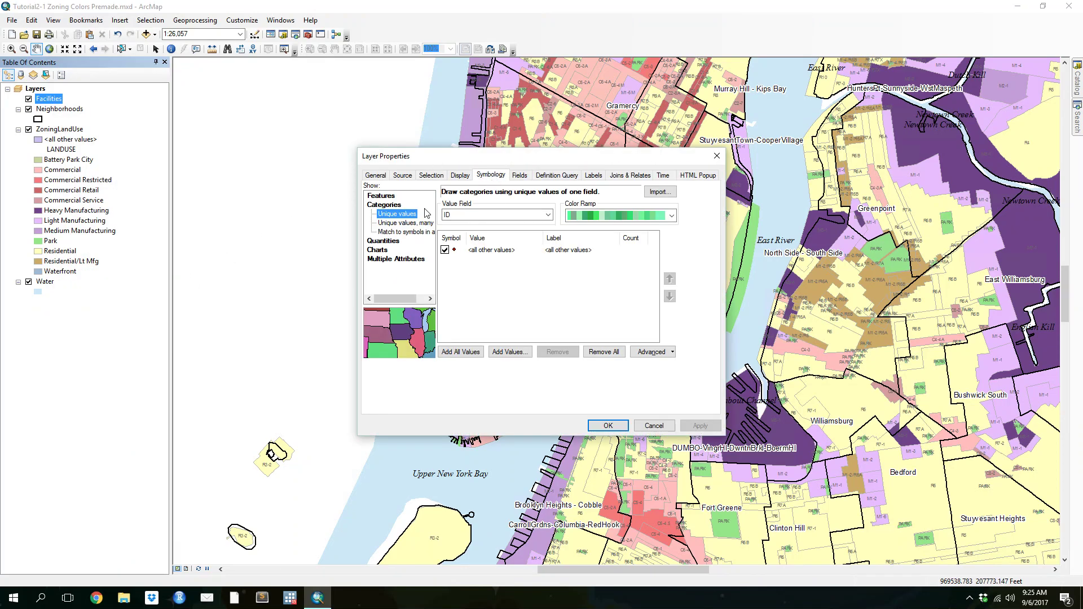
left_click(460, 352)
left_click(445, 250)
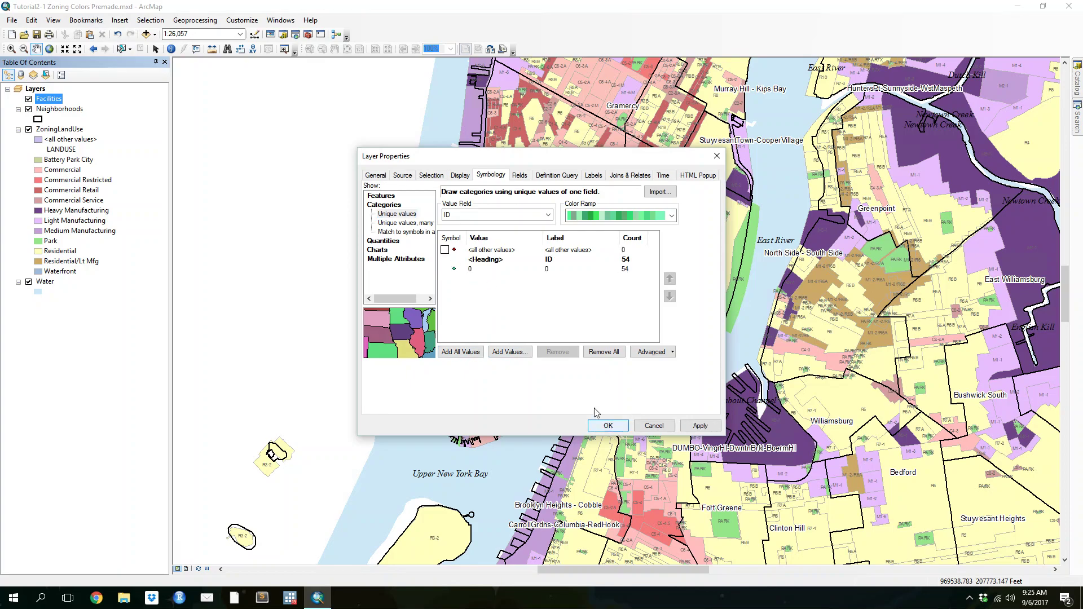
Assign the black Circle 1 marker at size 18 to the Facilities value 0 and apply the symbology
left_click(468, 269)
double_click(469, 272)
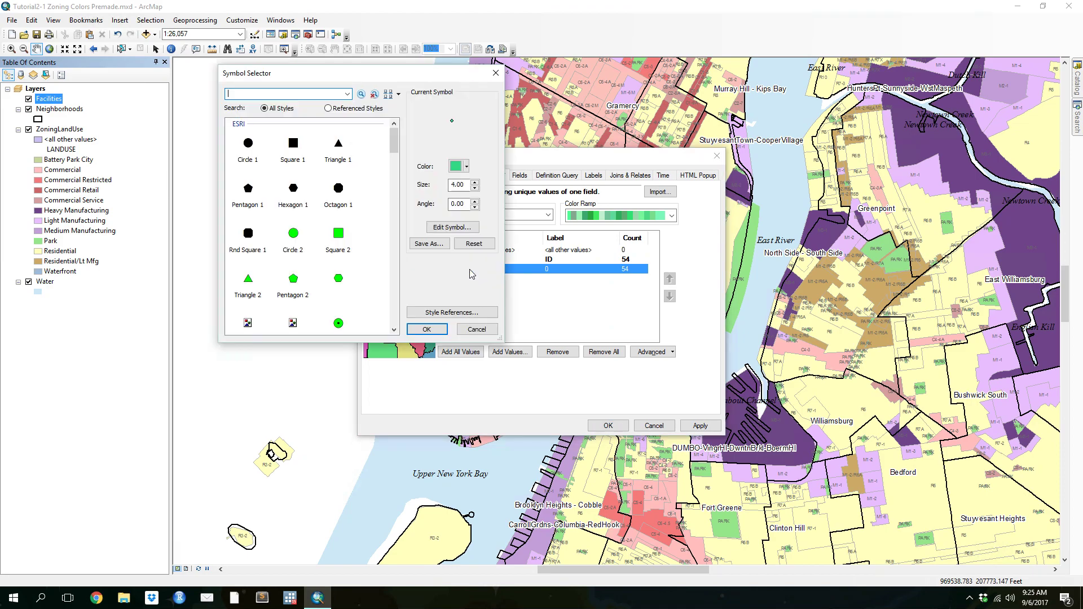
left_click(246, 145)
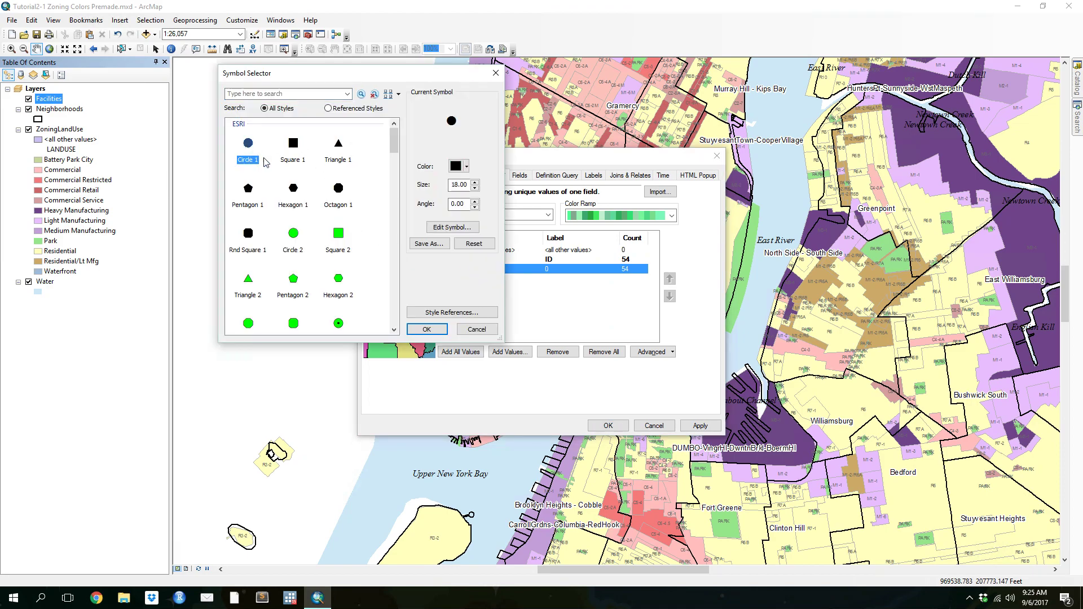
left_click(427, 329)
left_click(598, 427)
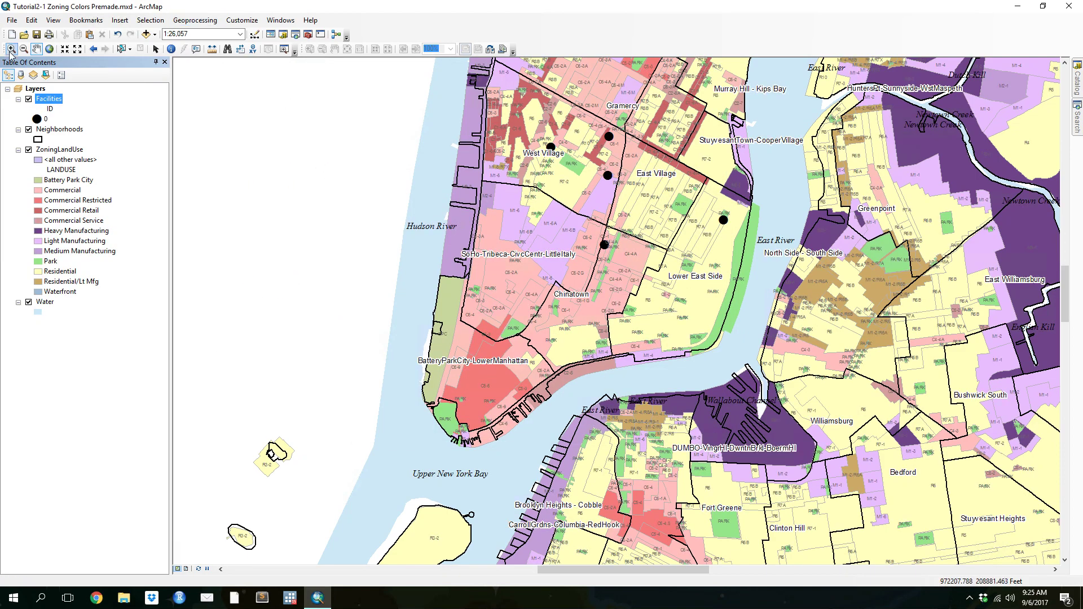
Extend the Facilities definition query with OR FACILITY_T = 4902 OR FACILITY_T = 4903, reusing the first condition, and apply it
right_click(51, 101)
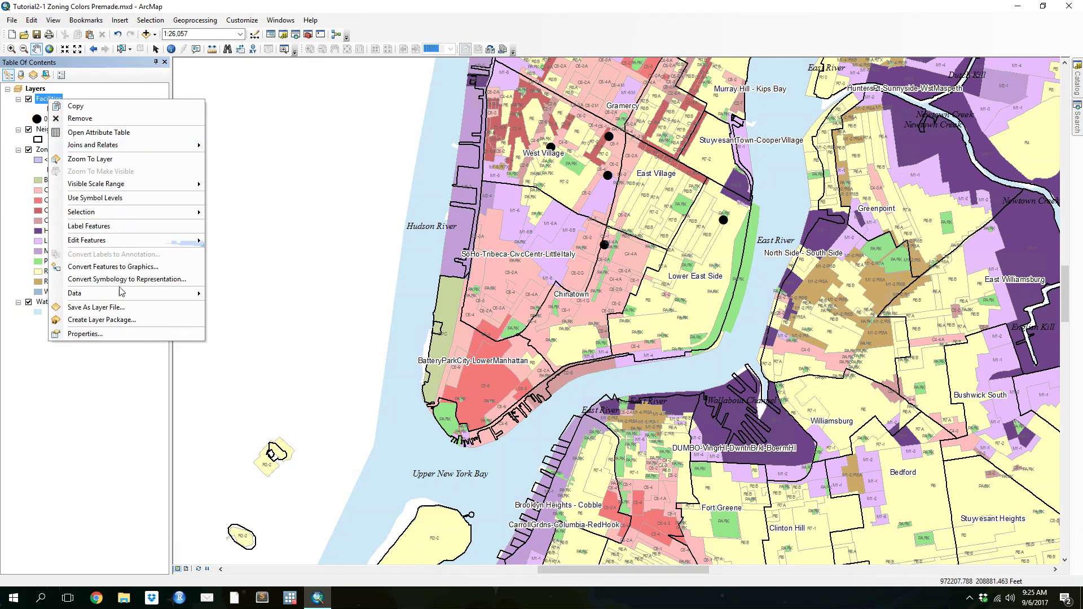
left_click(86, 333)
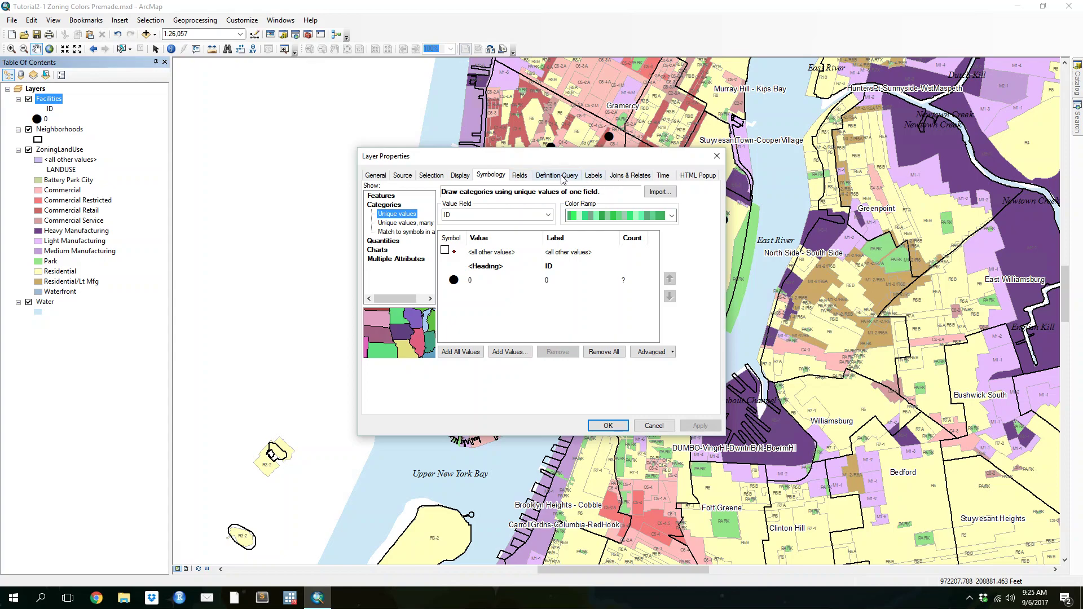
left_click(562, 178)
left_click(452, 243)
key("ctrl+a")
key("ctrl+c")
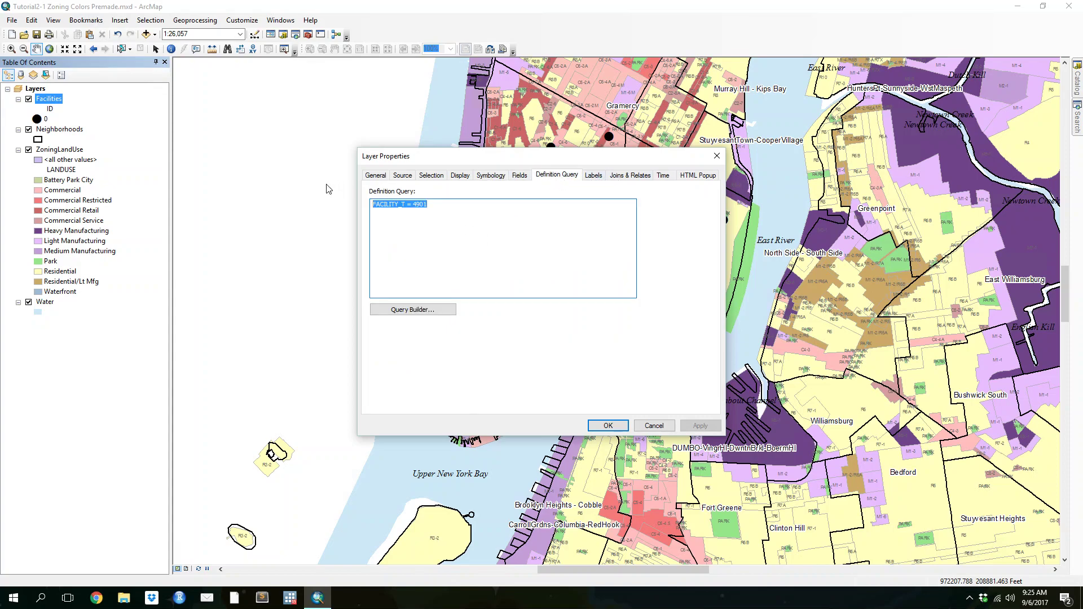
left_click(493, 258)
type("OR")
key("ctrl+v")
type("OR")
key("ctrl+v")
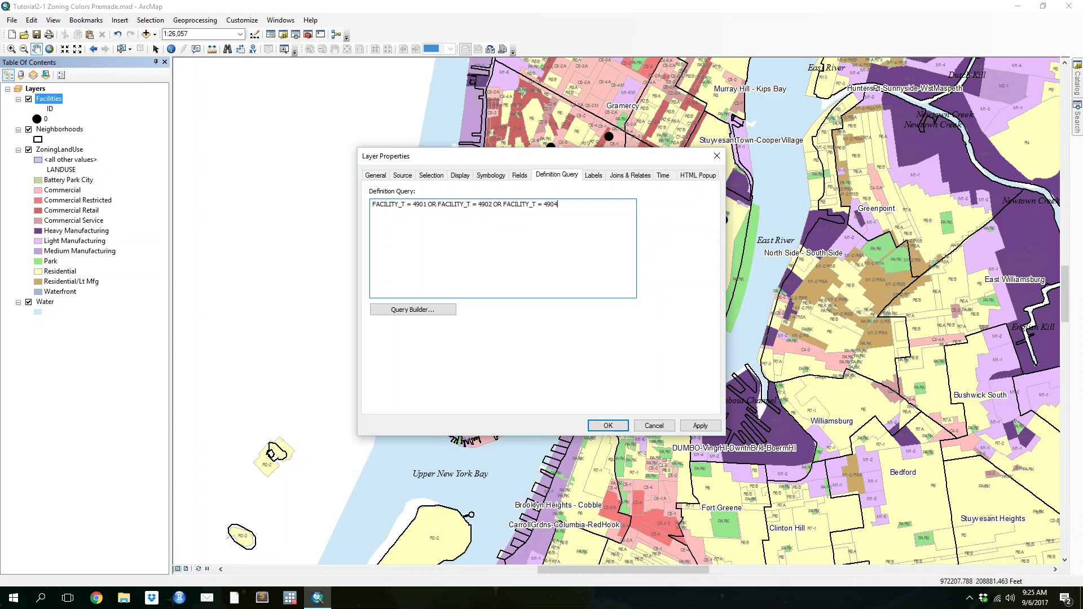
left_click(607, 426)
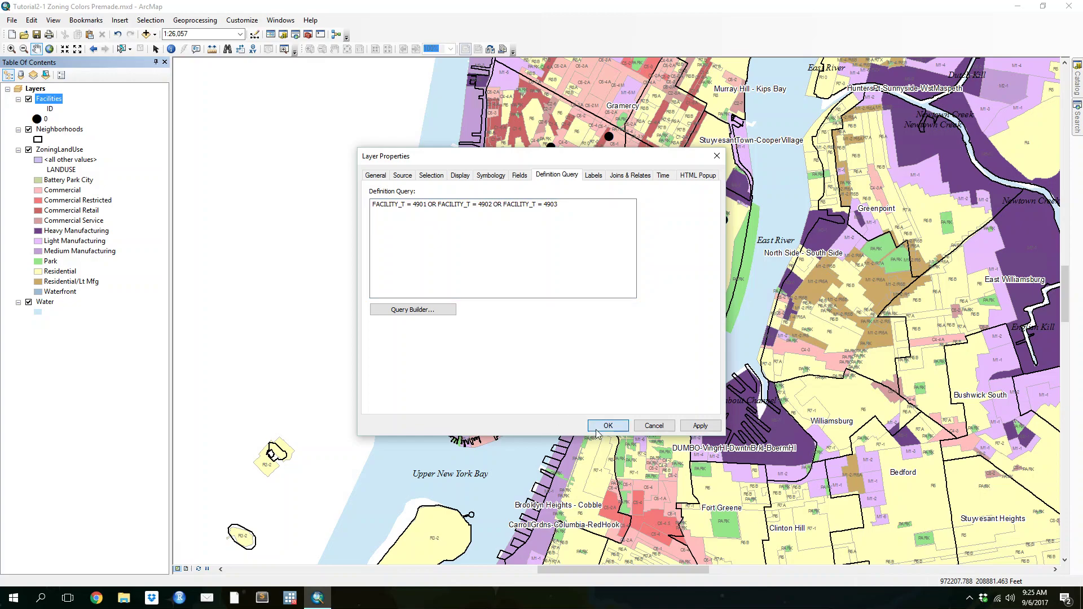
Reopen the Facilities layer properties to review the complete definition query
right_click(38, 101)
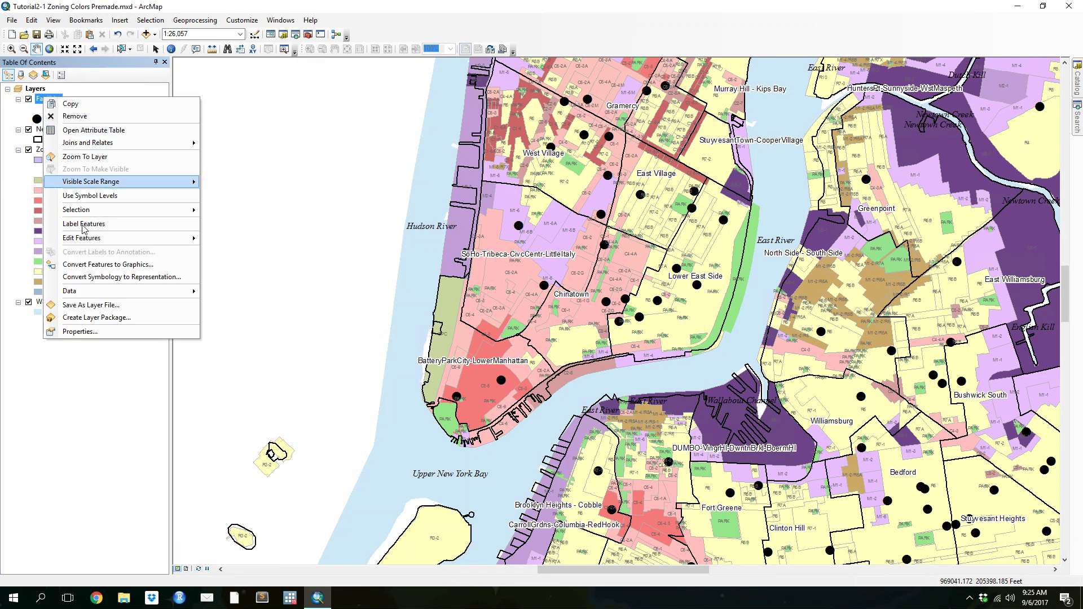
left_click(62, 332)
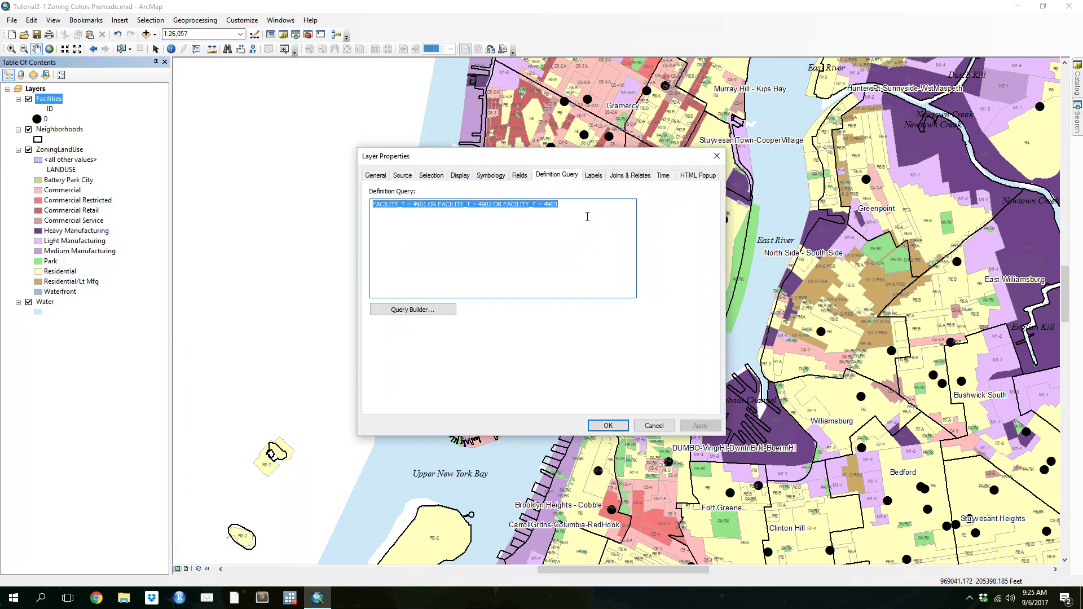
left_click(588, 216)
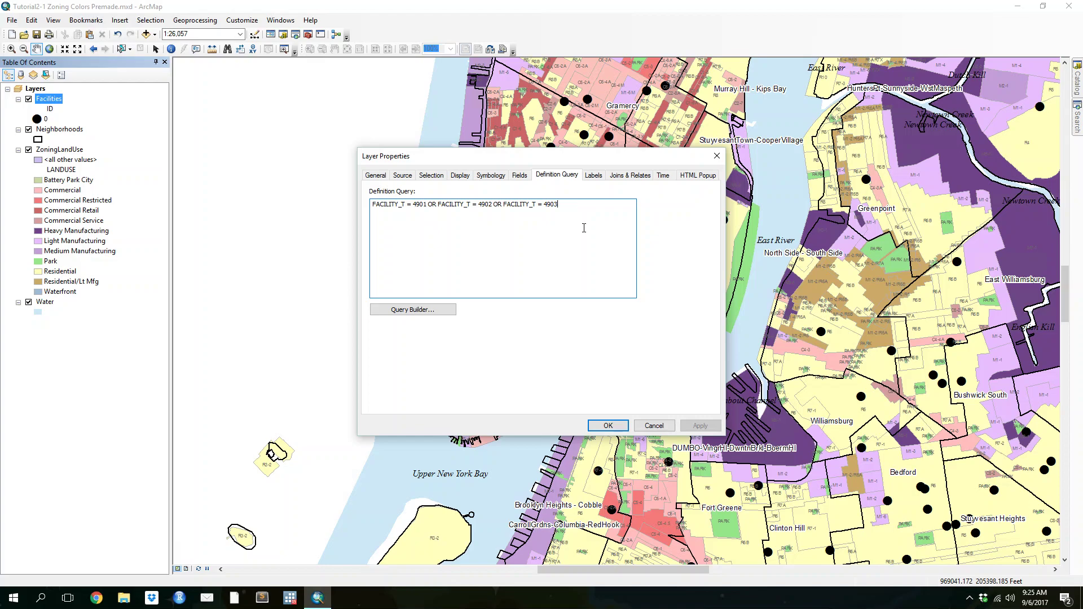
Remove the value 0 from the Facilities layer's unique-values symbology
left_click(491, 176)
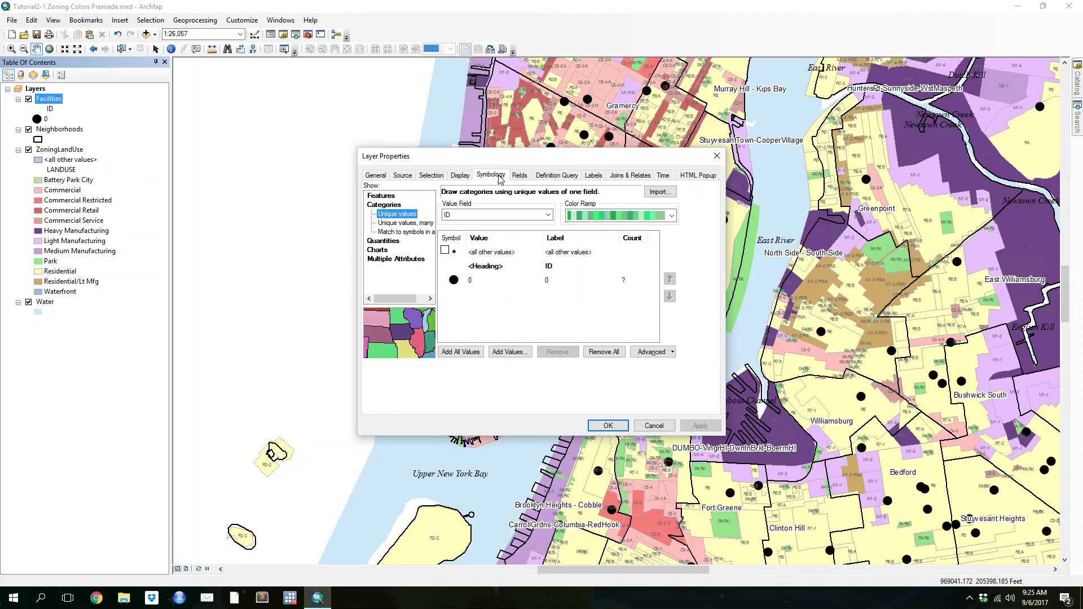
left_click(388, 198)
left_click(388, 214)
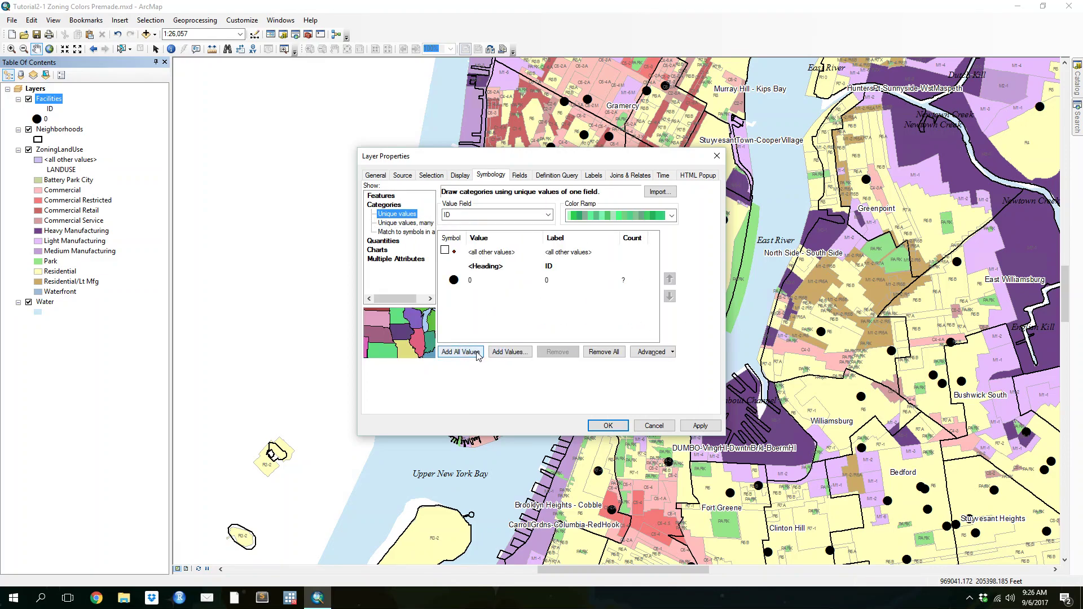
left_click(478, 284)
right_click(477, 284)
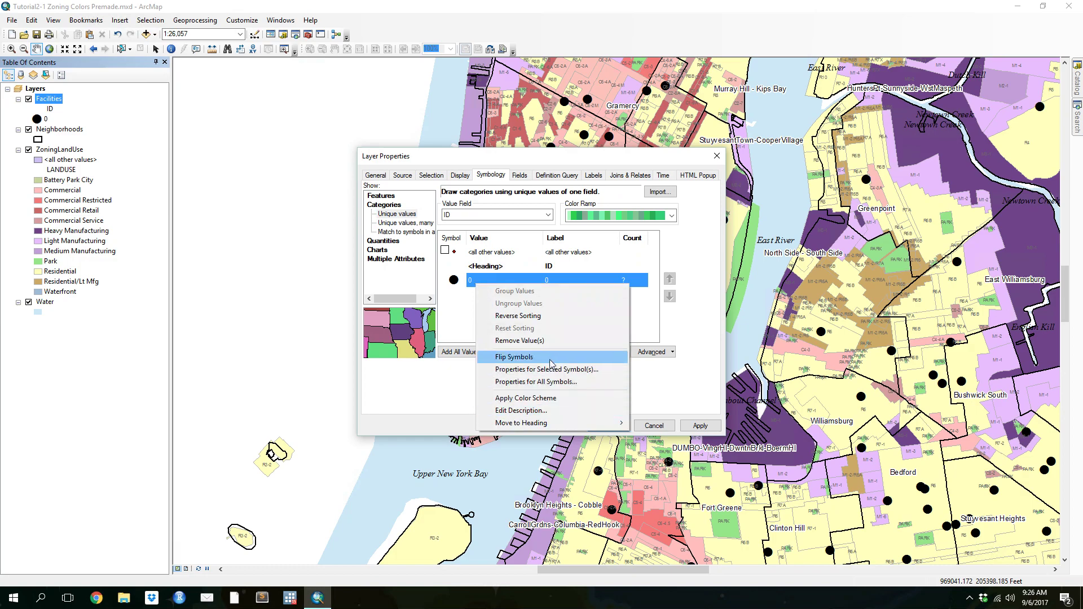
left_click(531, 341)
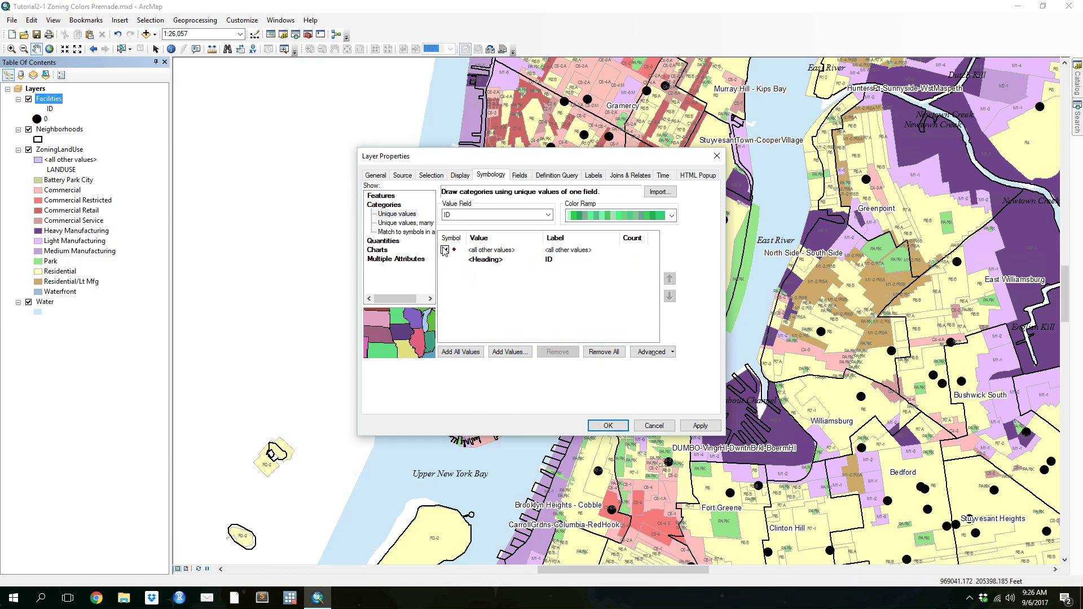
left_click(461, 354)
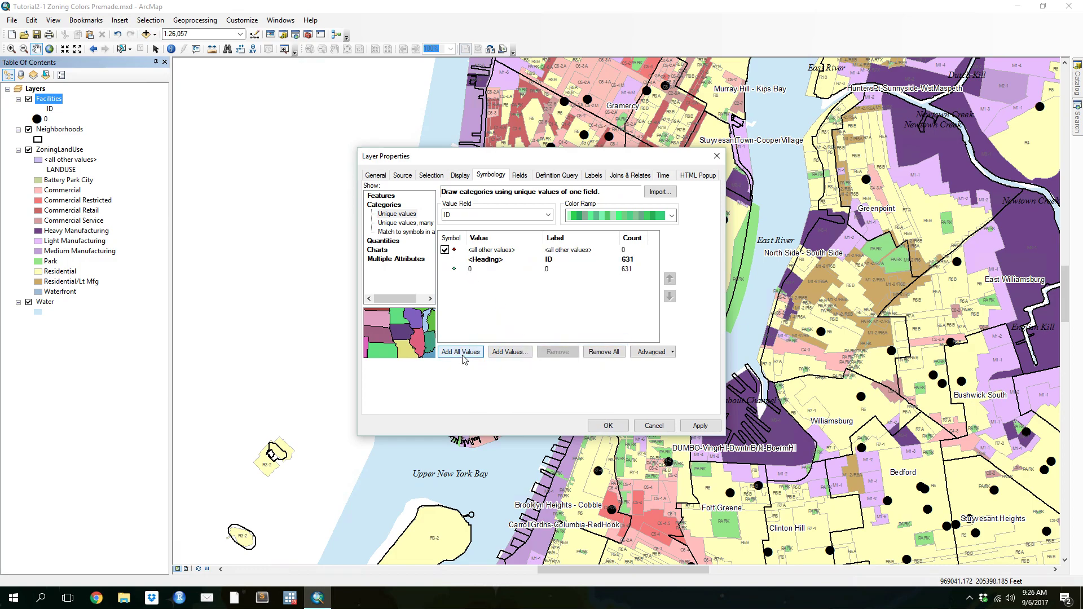
right_click(479, 269)
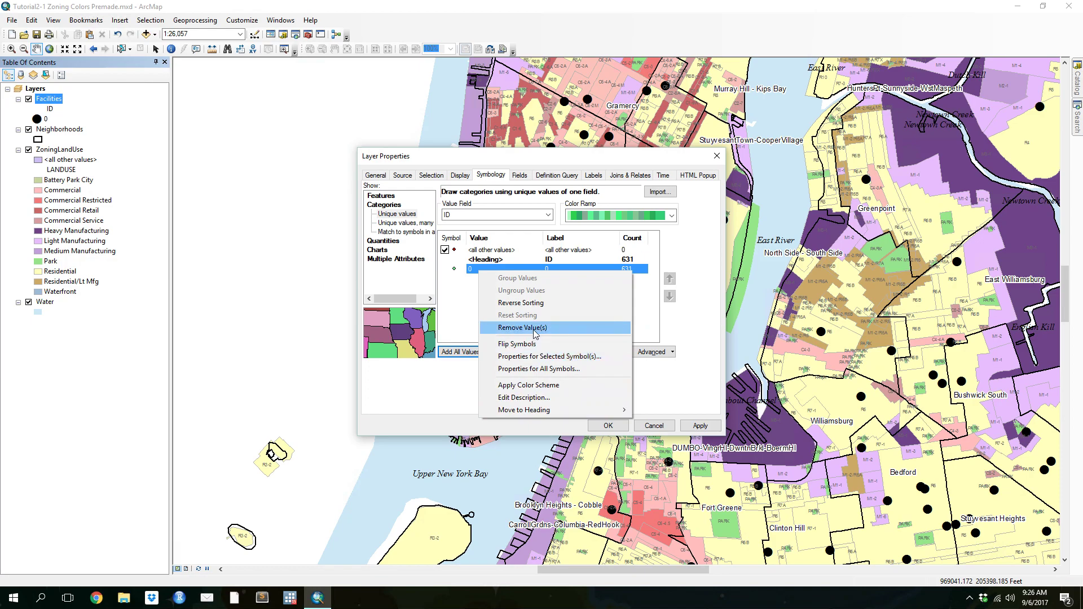
left_click(536, 327)
Set the value field of the Facilities unique-values symbology to Factype__1
left_click(546, 213)
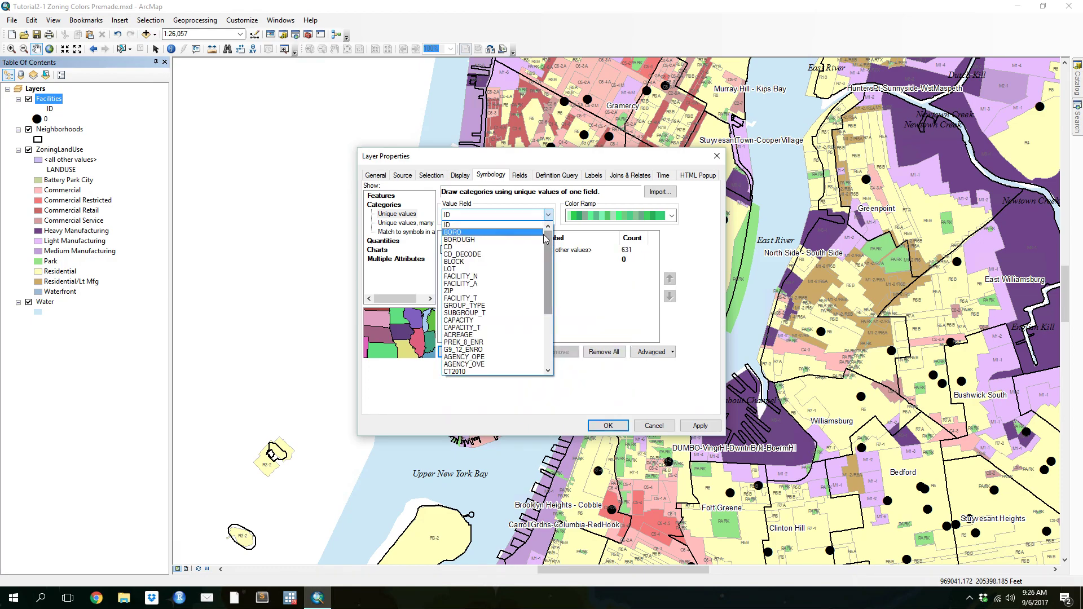
left_click_drag(551, 243, 551, 244)
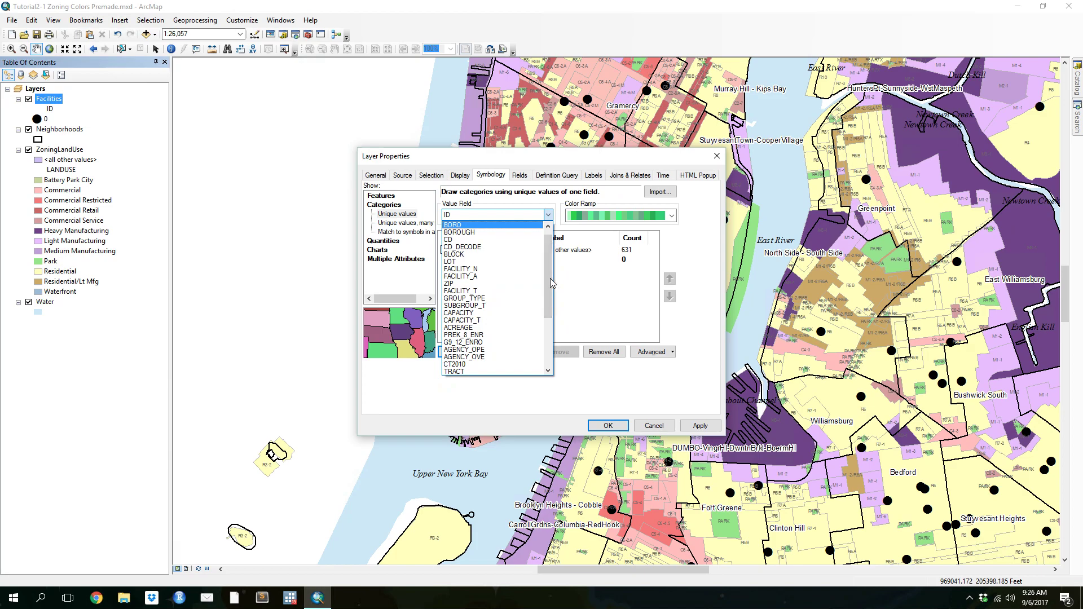
scroll(497, 315, "down", 4)
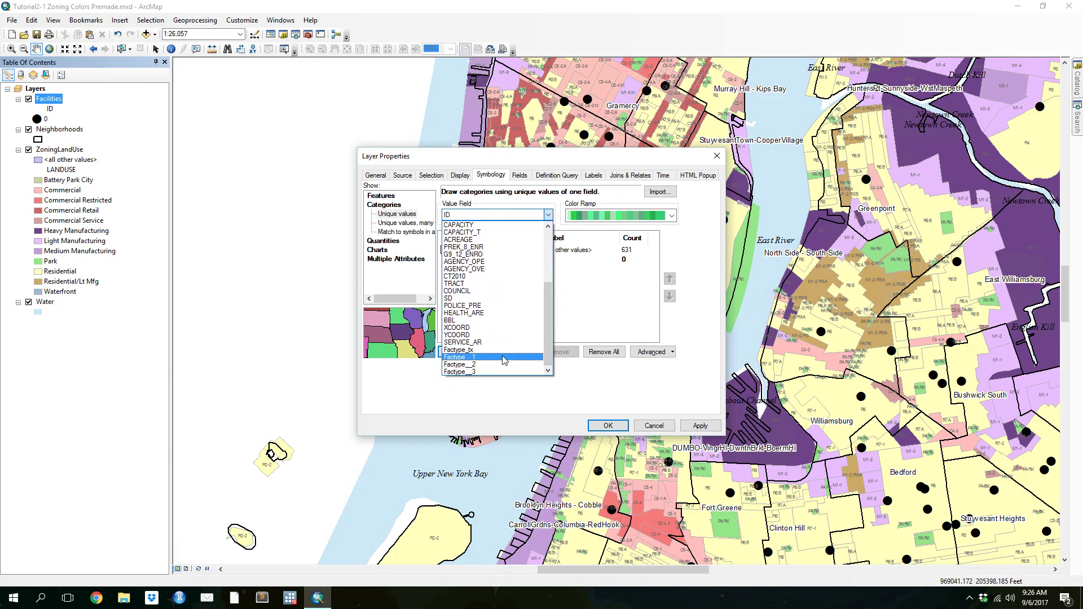
left_click(503, 357)
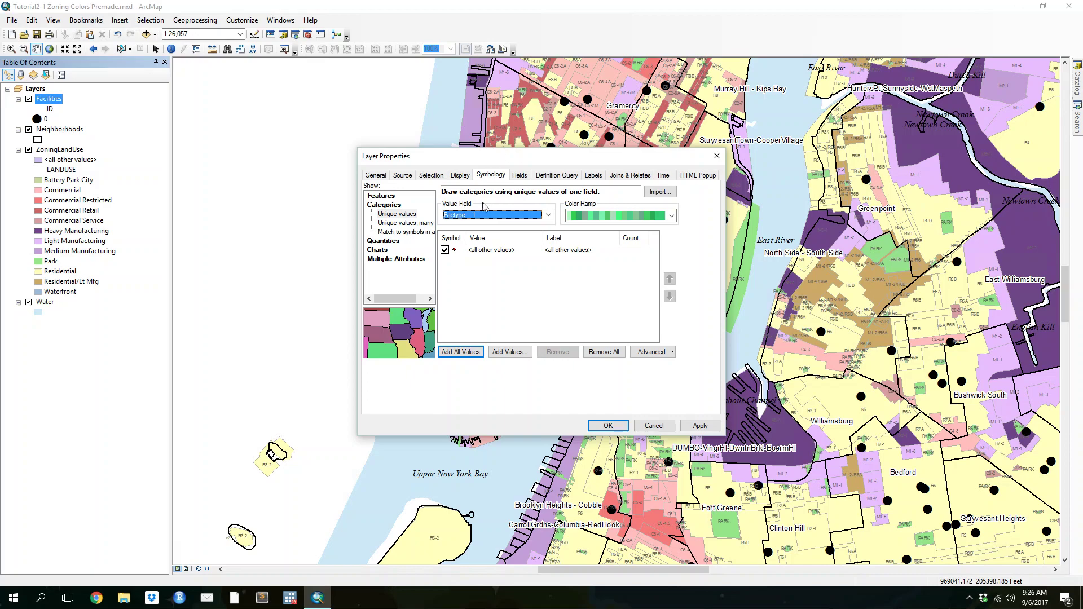
Add the values Food Pantry, Joint Soup Kitchen and Food Pantry, and Soup Kitchen from the complete list and apply the symbology
left_click(507, 353)
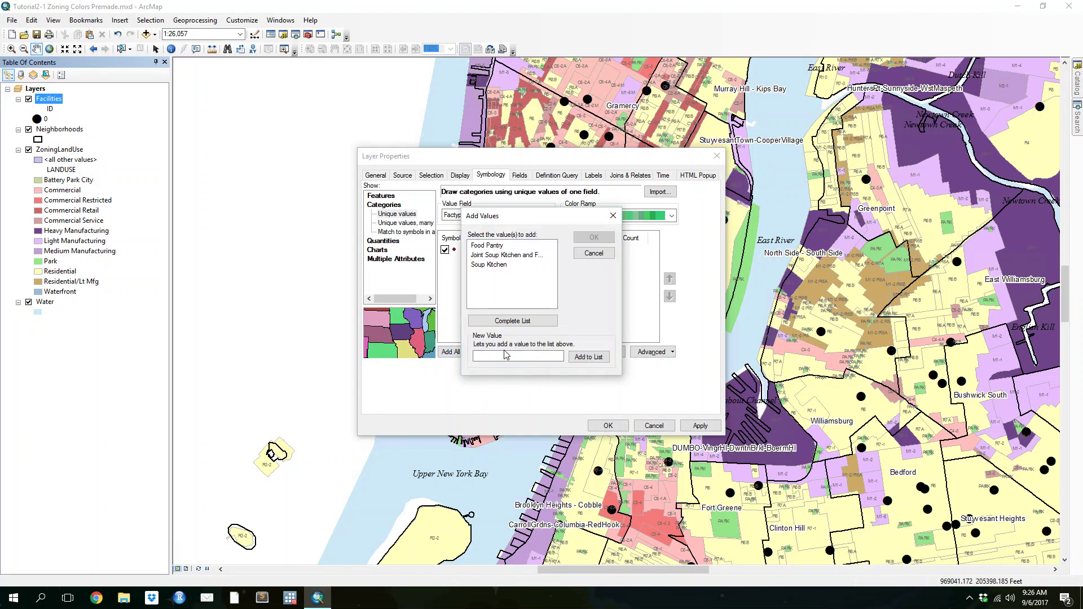
left_click(519, 323)
left_click_drag(488, 269, 489, 247)
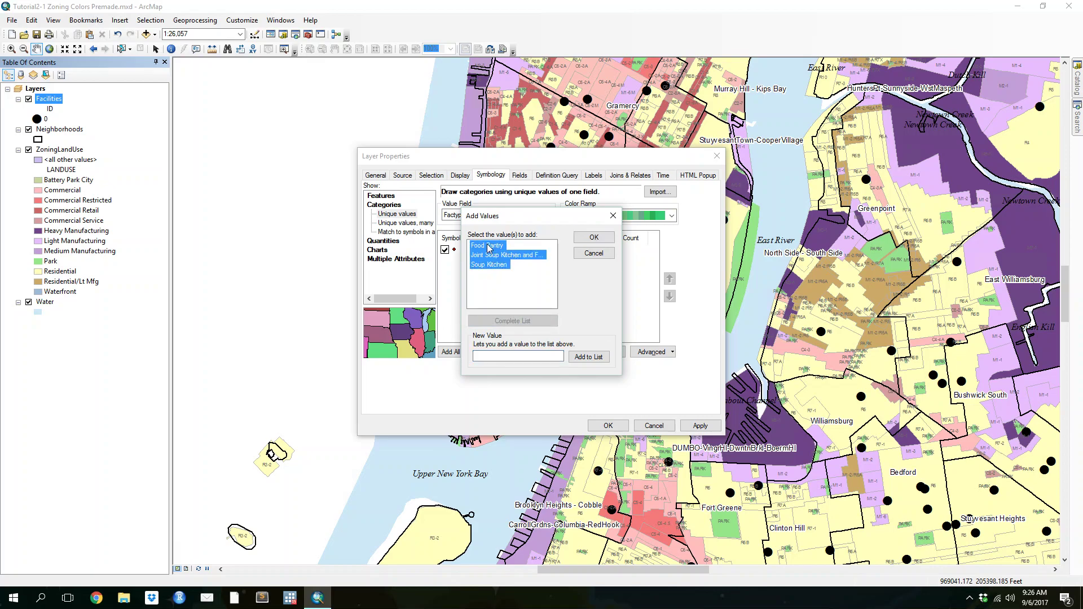
left_click(594, 237)
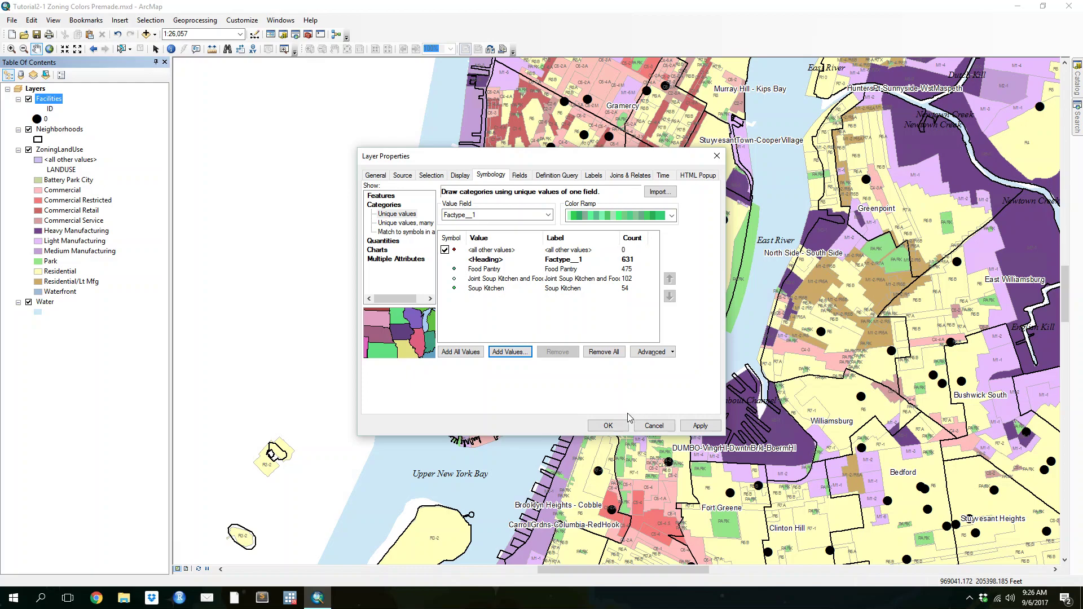
left_click(592, 425)
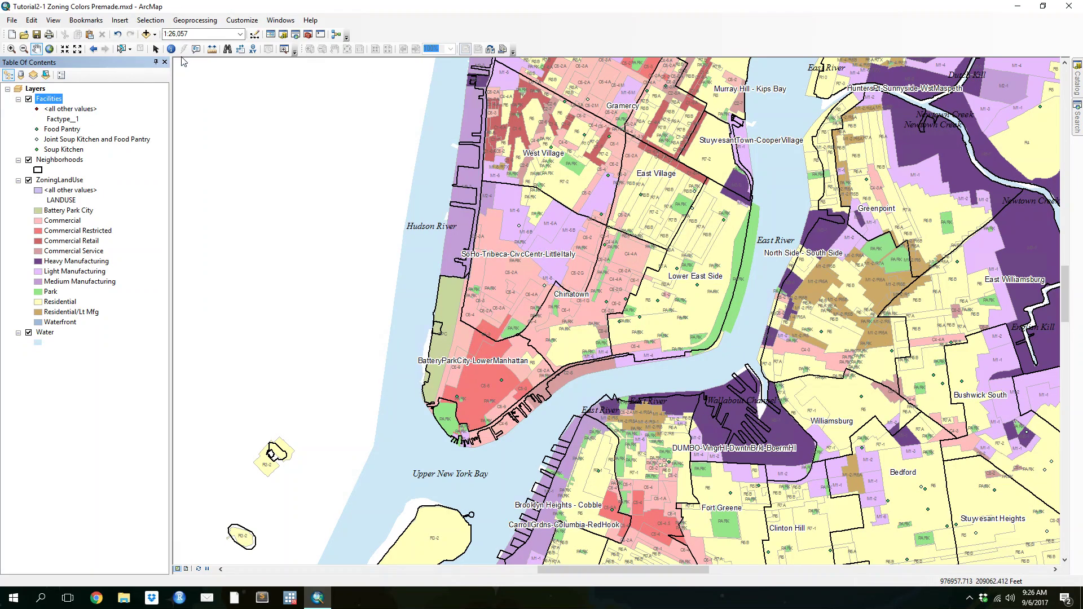
Reopen the Facilities symbology and give Food Pantry the black Square 1 marker, reduced from its default size
double_click(48, 100)
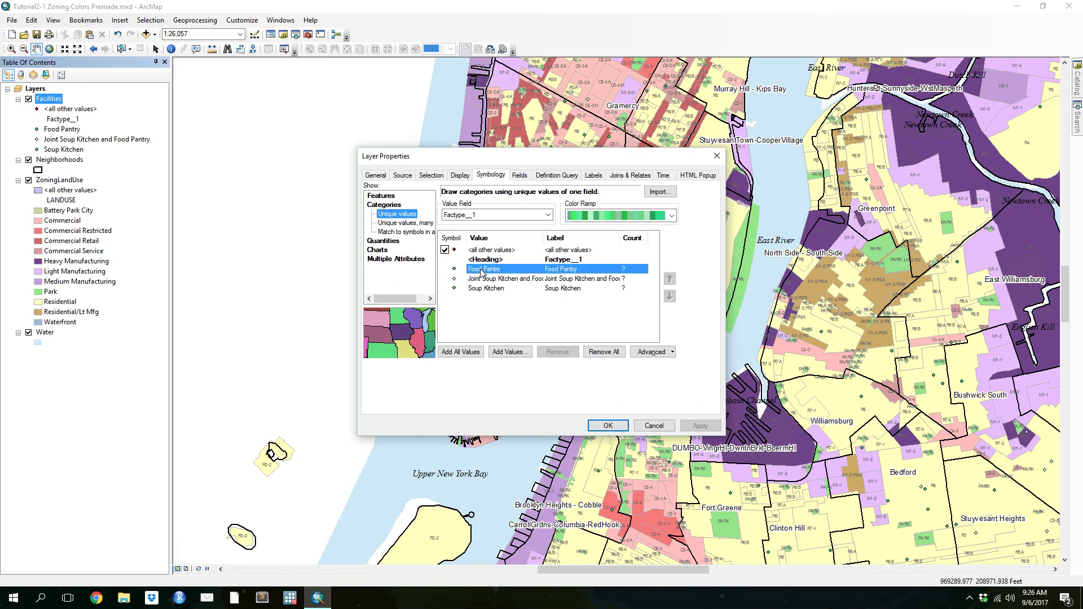
double_click(481, 271)
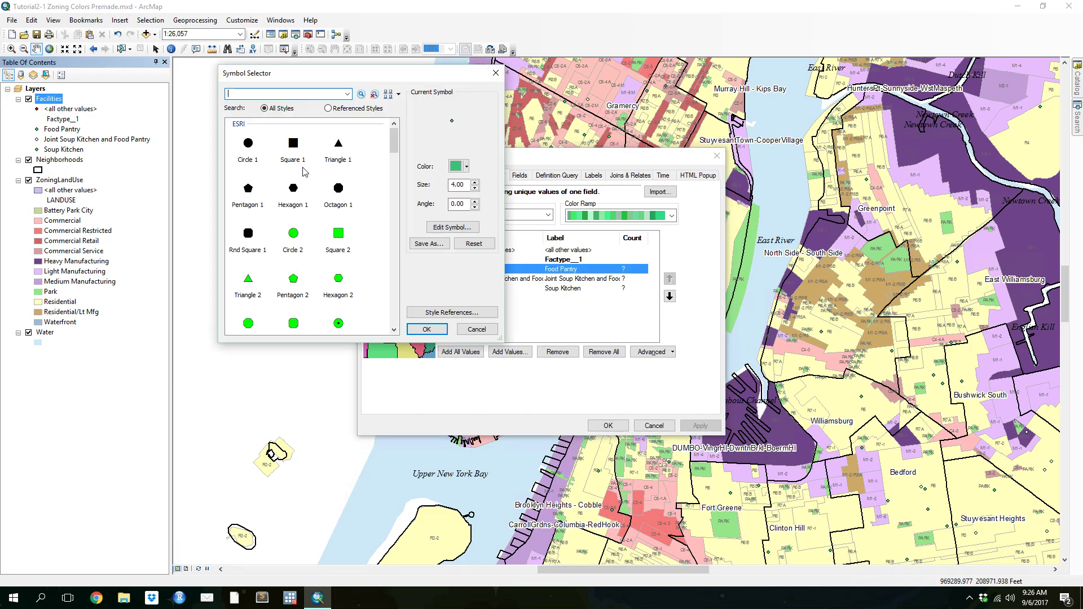
left_click(286, 148)
left_click(475, 187)
left_click(475, 188)
left_click(475, 188)
left_click(474, 188)
left_click(475, 188)
left_click(475, 188)
left_click(413, 333)
Give Joint Soup Kitchen and Food Pantry the black Cross 2 marker, reduced from its default size
double_click(479, 278)
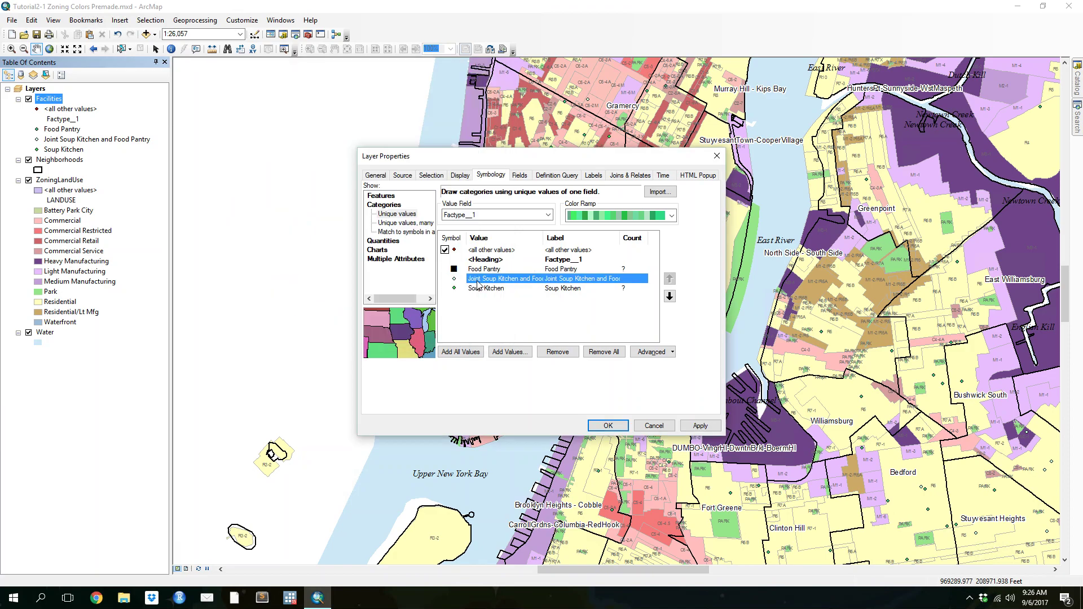
left_click_drag(399, 158, 380, 189)
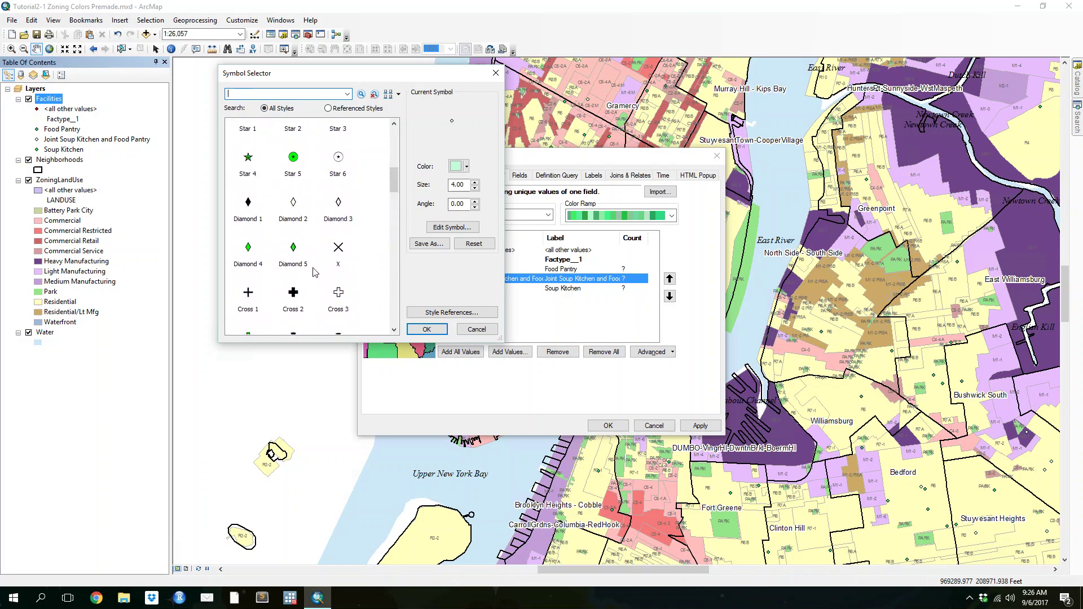
left_click(293, 293)
left_click_drag(475, 189, 475, 188)
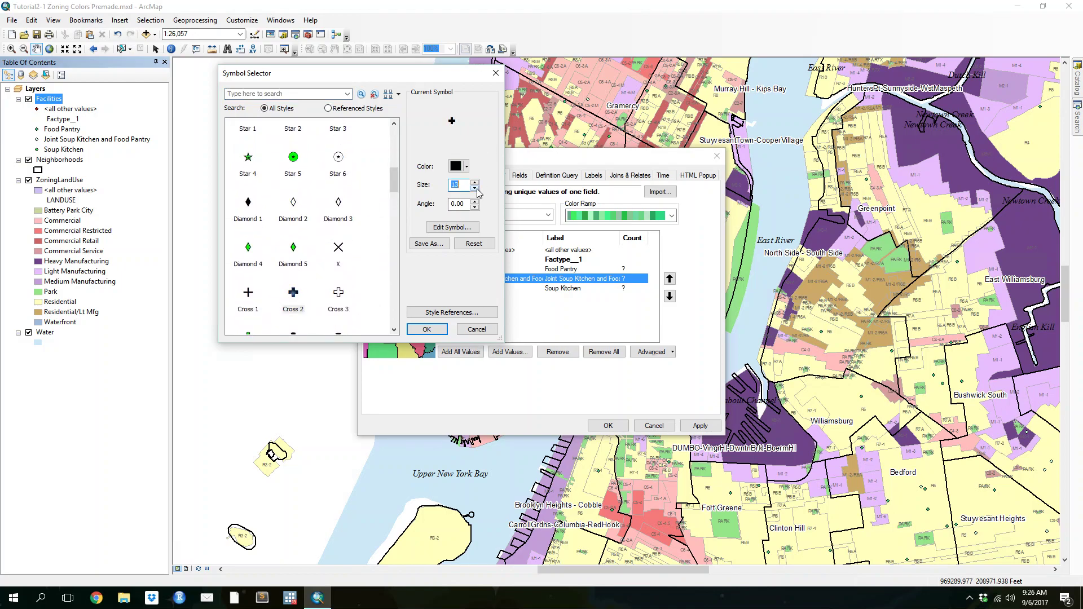
left_click(426, 329)
Give Soup Kitchen the black Circle 1 marker at size 11 and apply the Facilities symbology
double_click(478, 290)
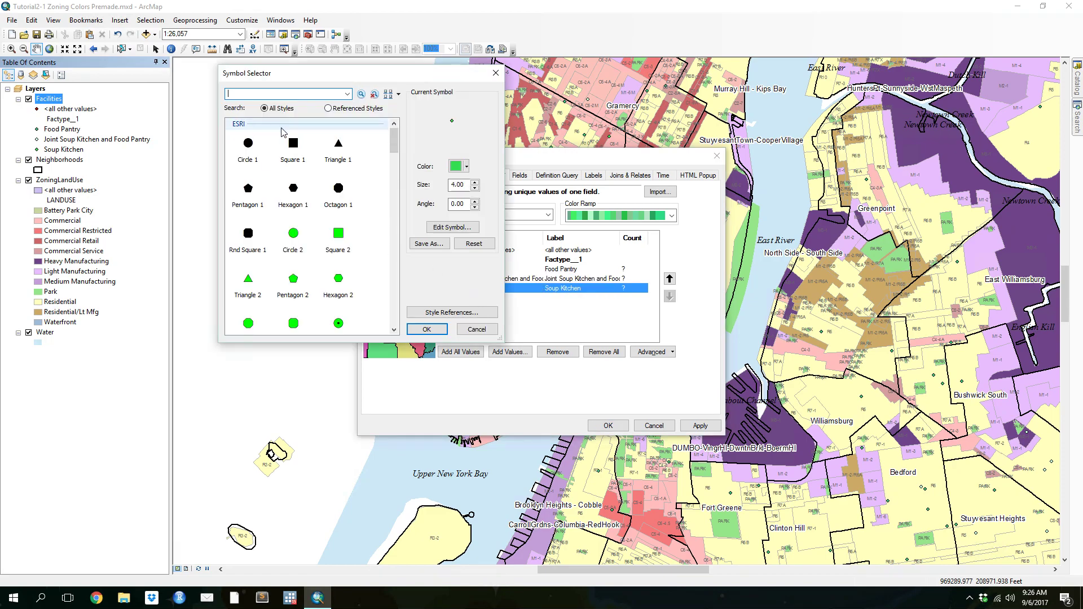
left_click(249, 146)
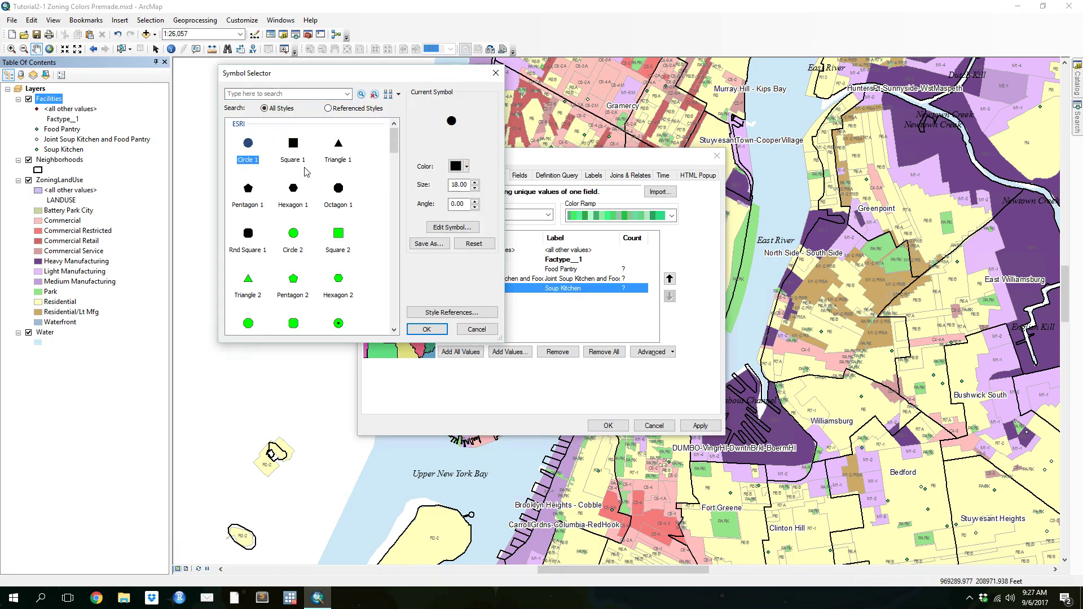
left_click(475, 190)
left_click(476, 189)
left_click(476, 189)
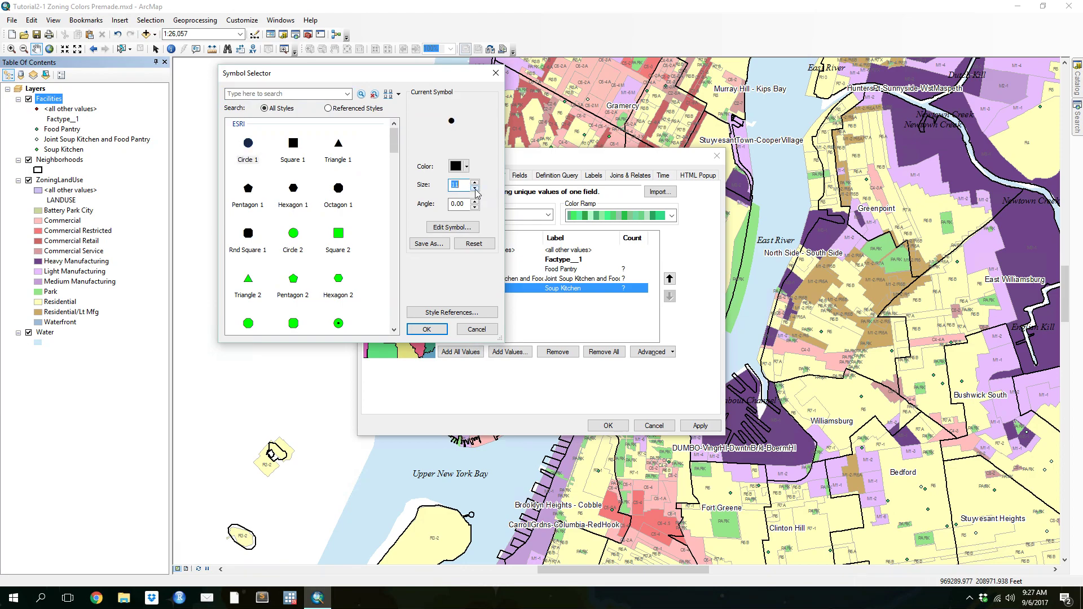
left_click(426, 329)
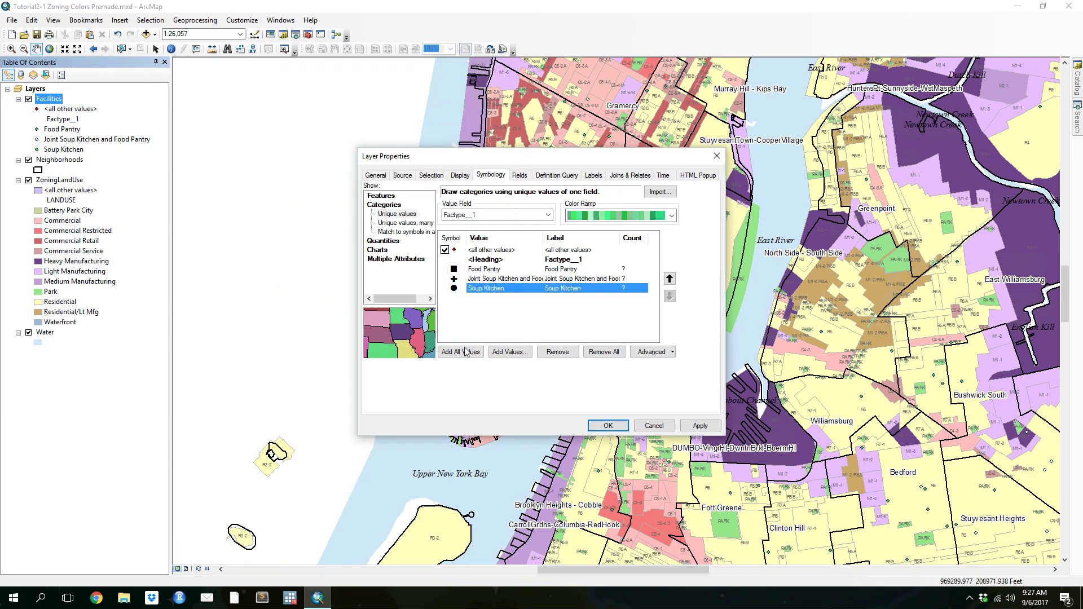
left_click(607, 425)
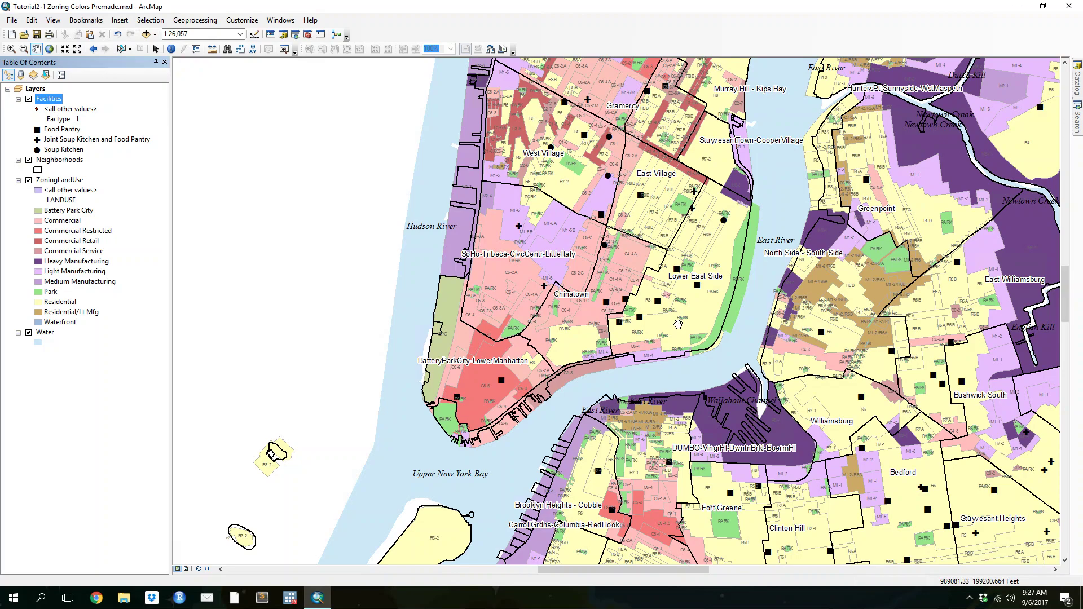
Turn <all other values> off and back on in the Facilities symbology, applying each change to compare the legend
double_click(49, 100)
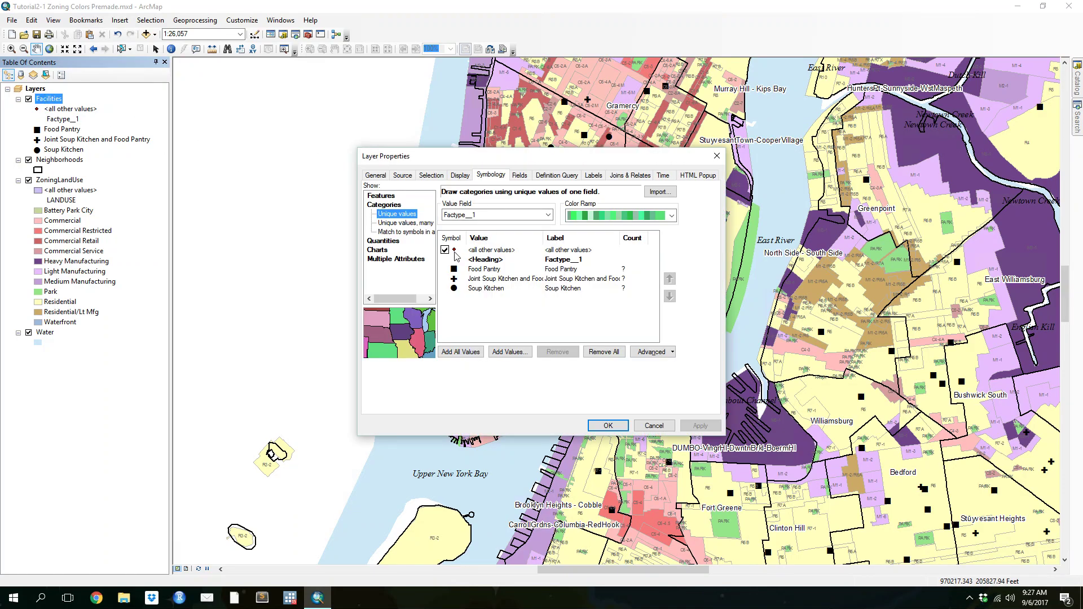
left_click(445, 250)
left_click(608, 425)
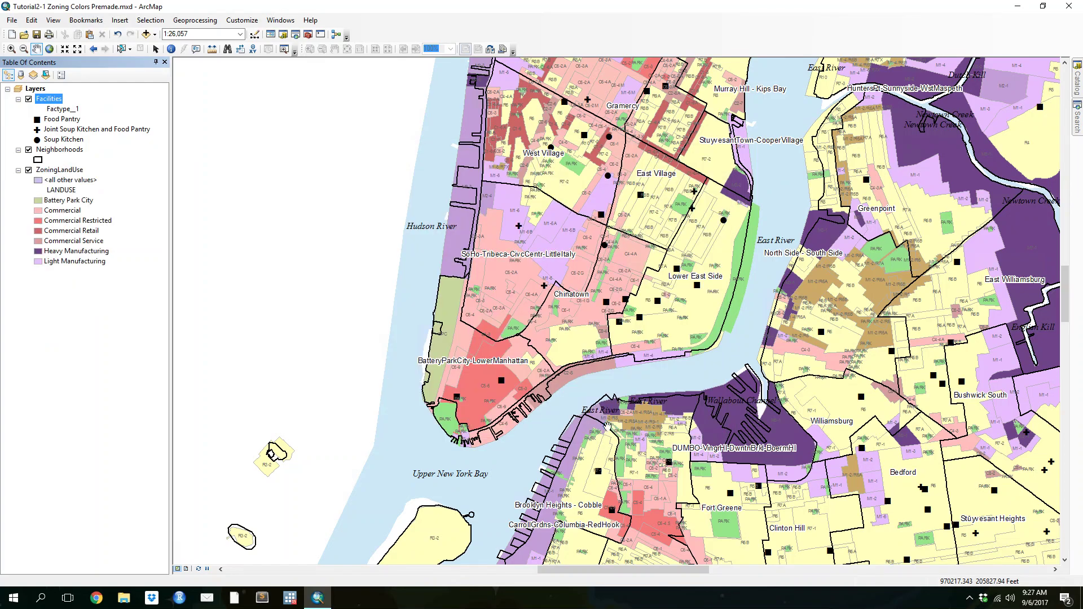
double_click(49, 100)
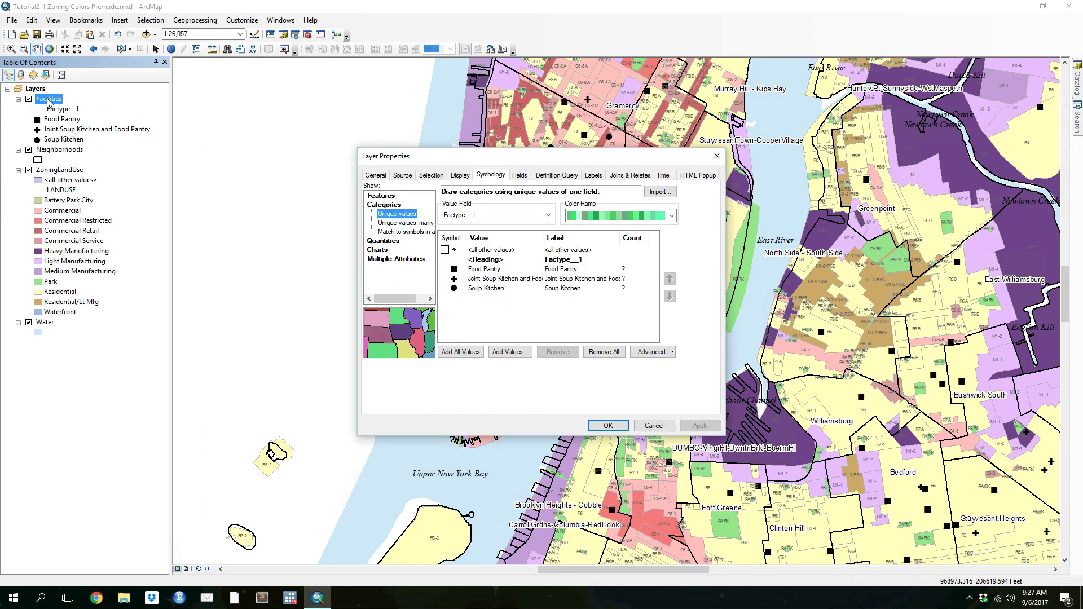
left_click(445, 250)
left_click_drag(513, 156, 705, 181)
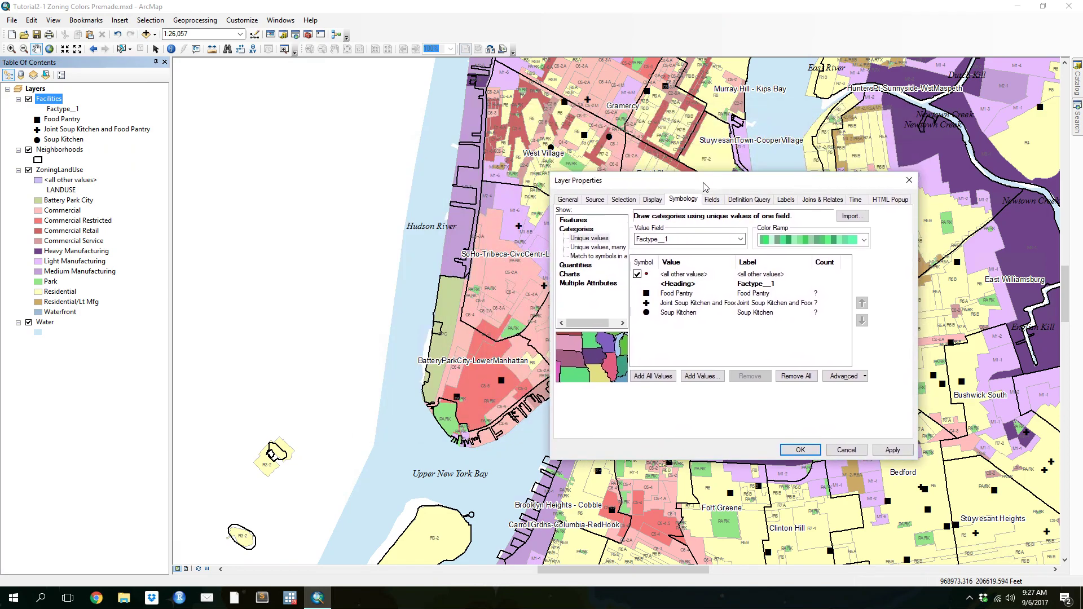
left_click(796, 452)
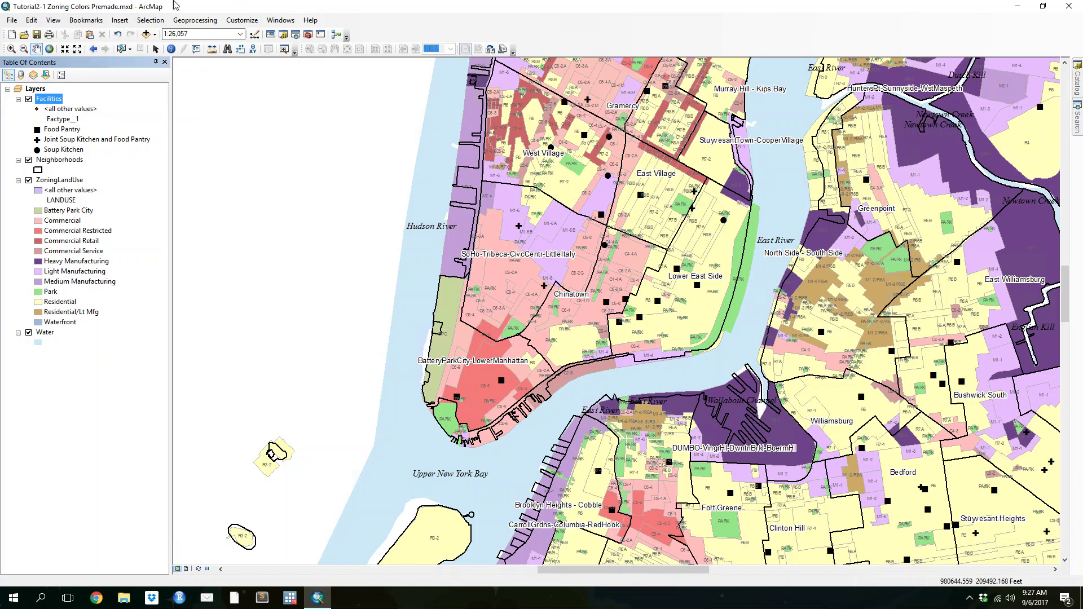
Exclude <all other values> from the Facilities symbology and apply the change
double_click(48, 99)
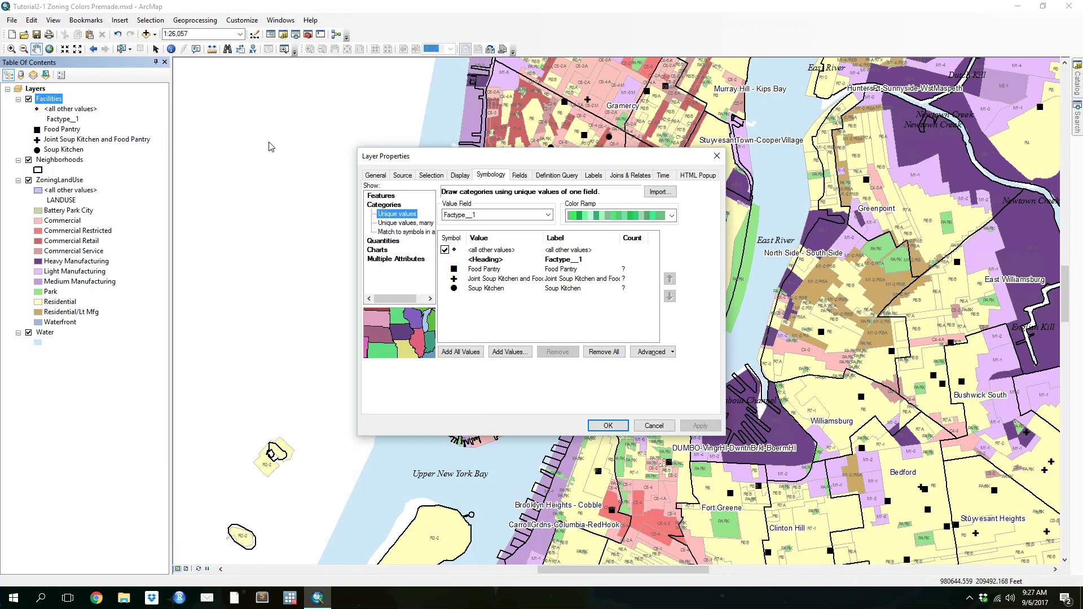
left_click(444, 249)
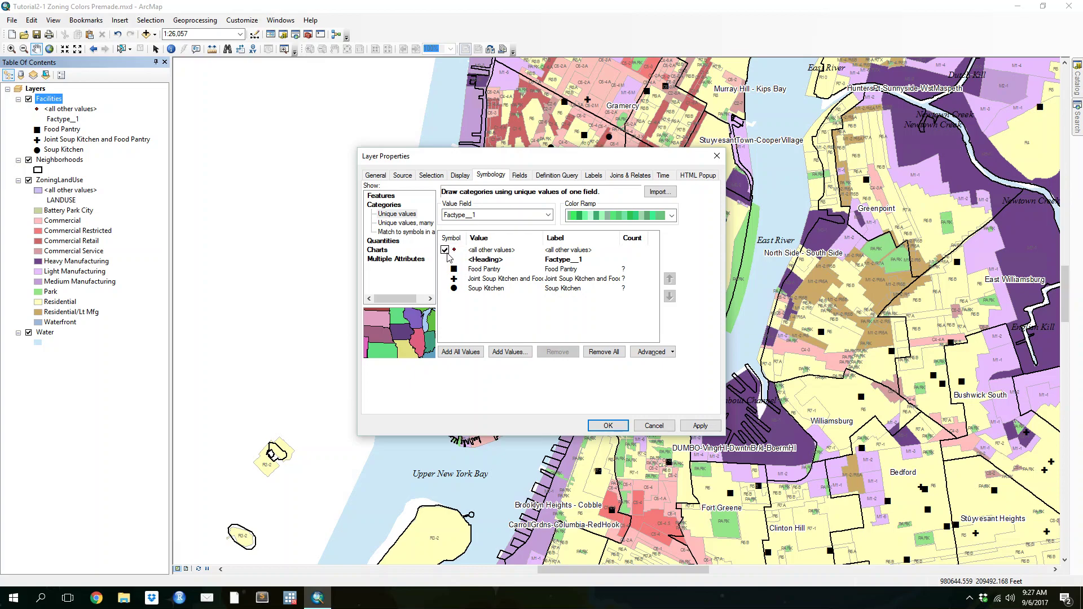
left_click(607, 427)
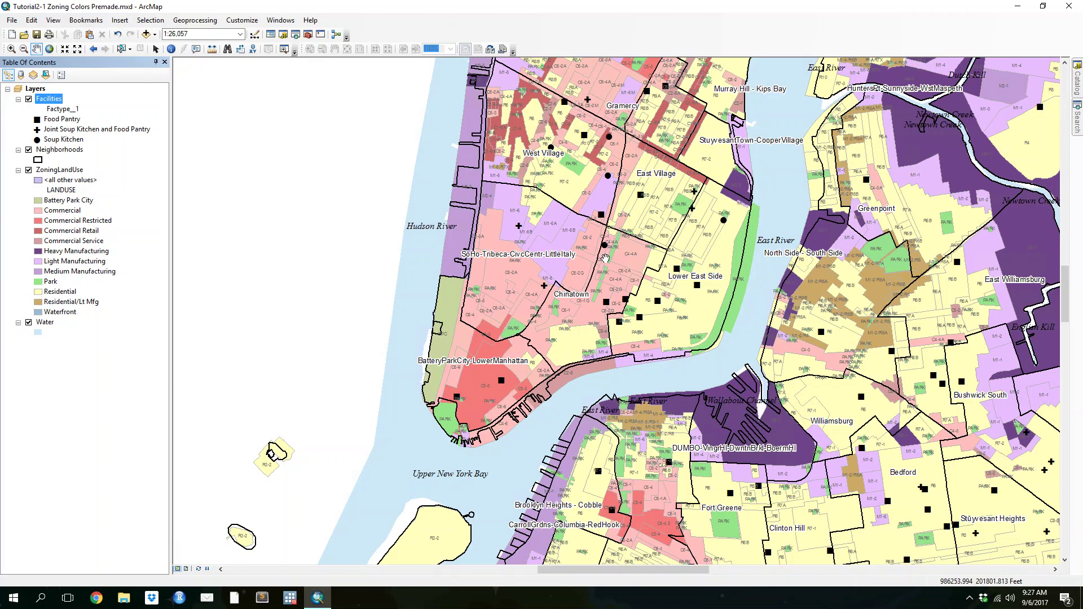
Set the Facilities label field to FACILITY_N and color the label text Fir Green
right_click(49, 101)
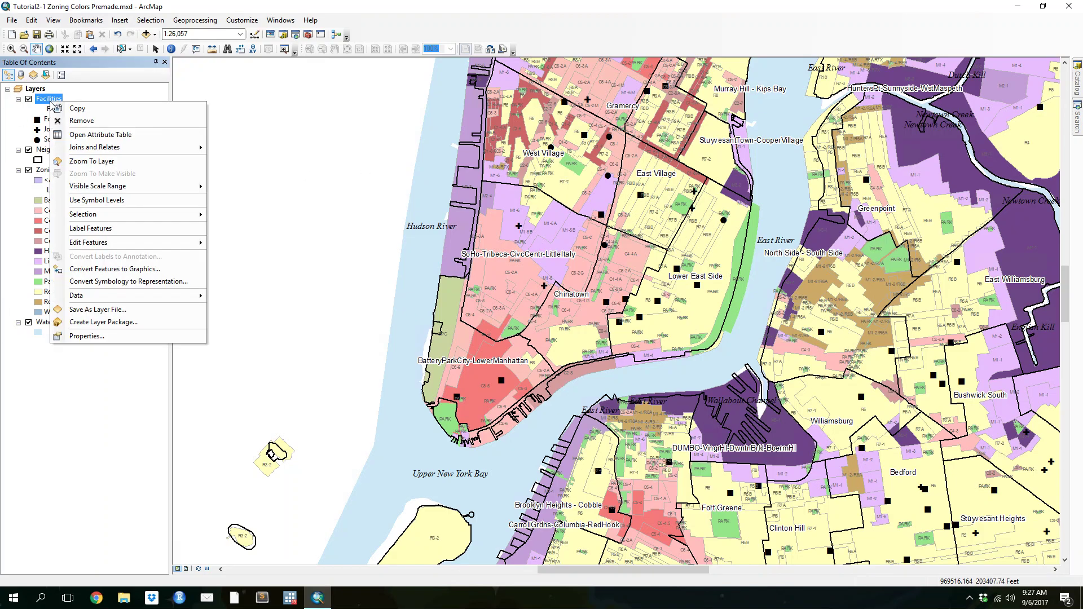
left_click(86, 336)
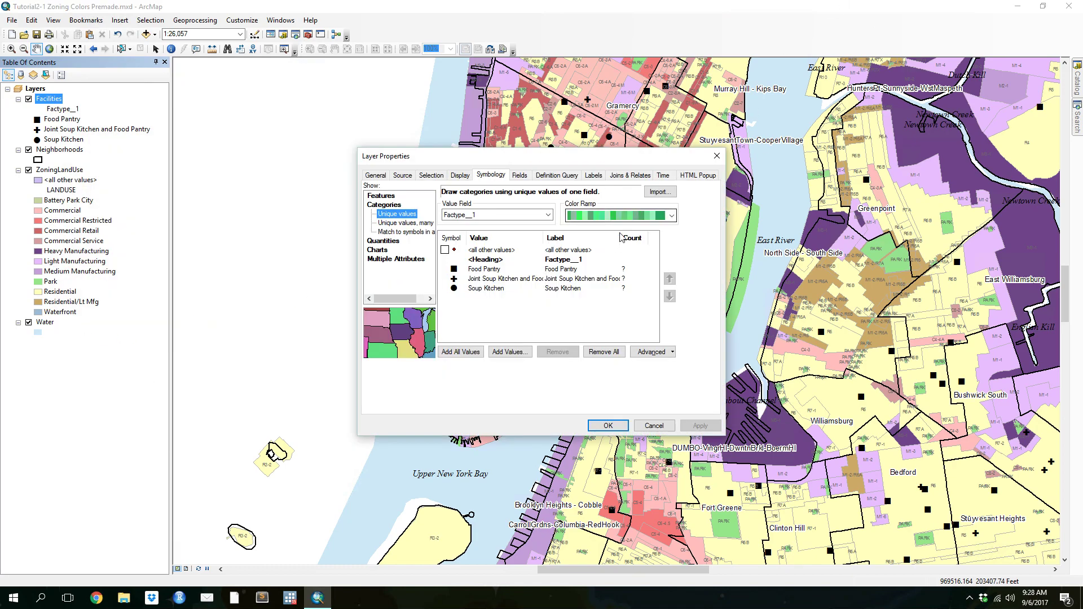
left_click(592, 176)
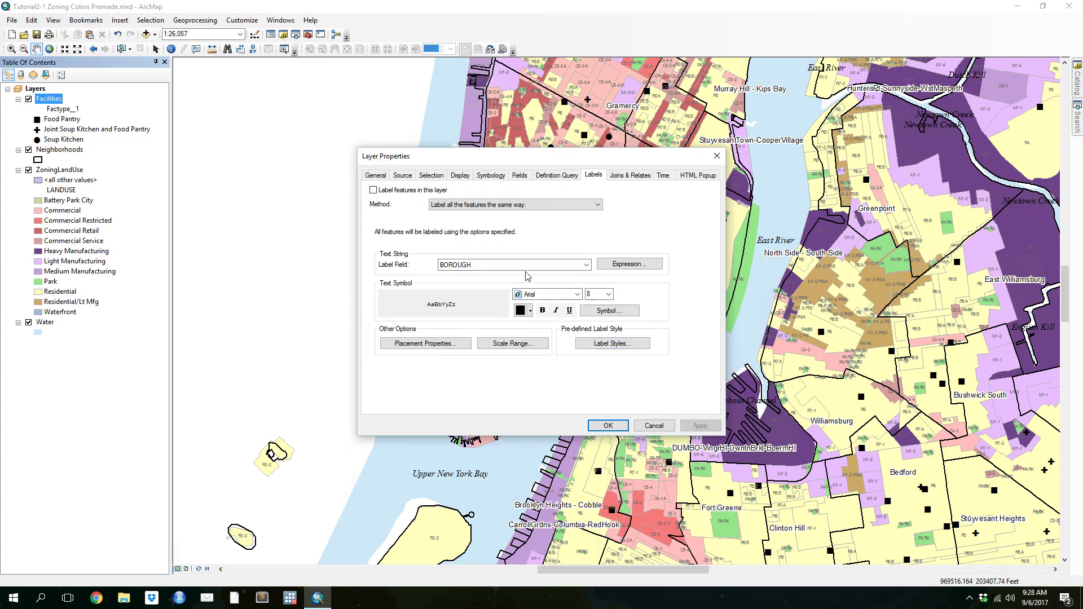
left_click(525, 267)
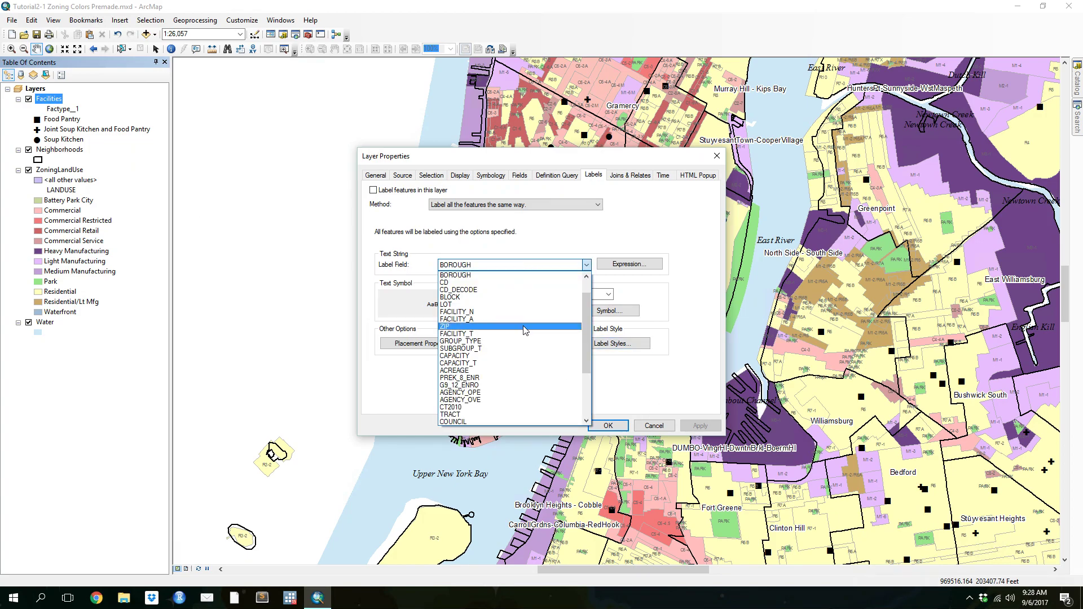
left_click(469, 312)
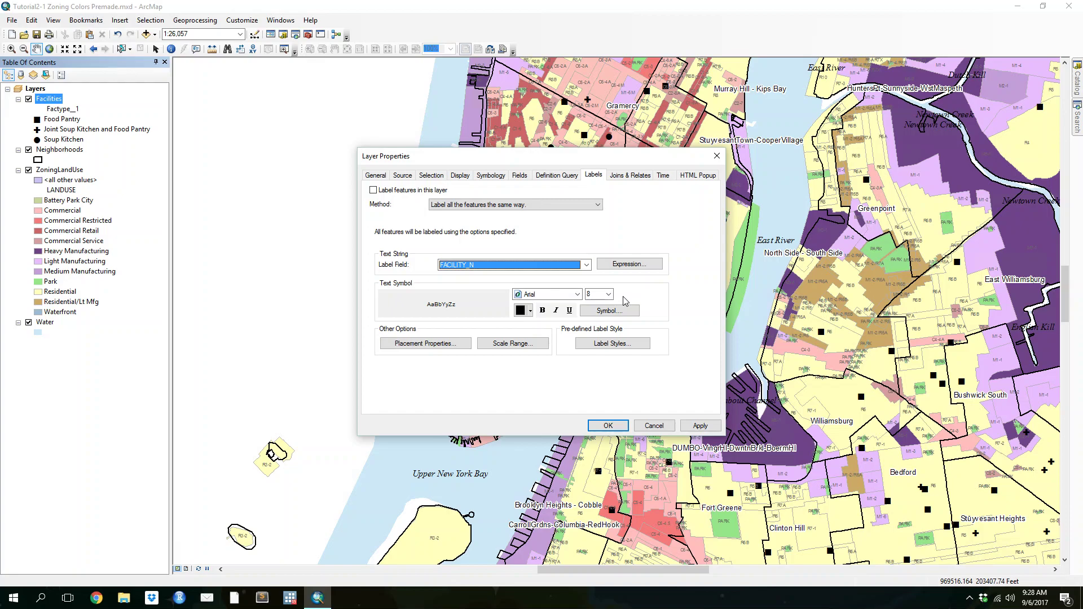
left_click(520, 312)
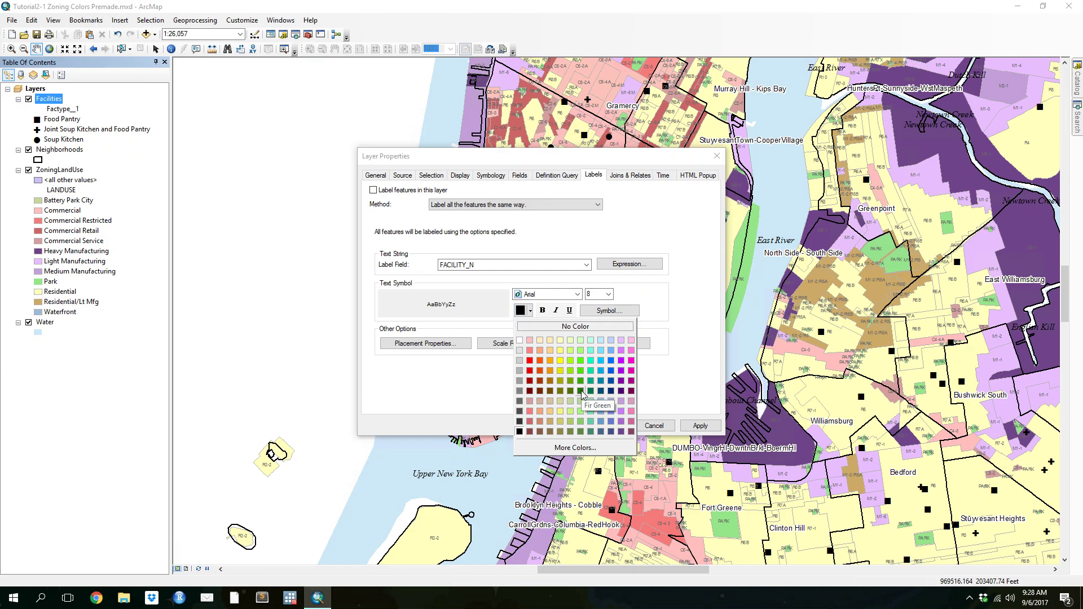
left_click(581, 391)
Set the fill color of the Facilities label mask symbol to Arctic White
left_click(586, 311)
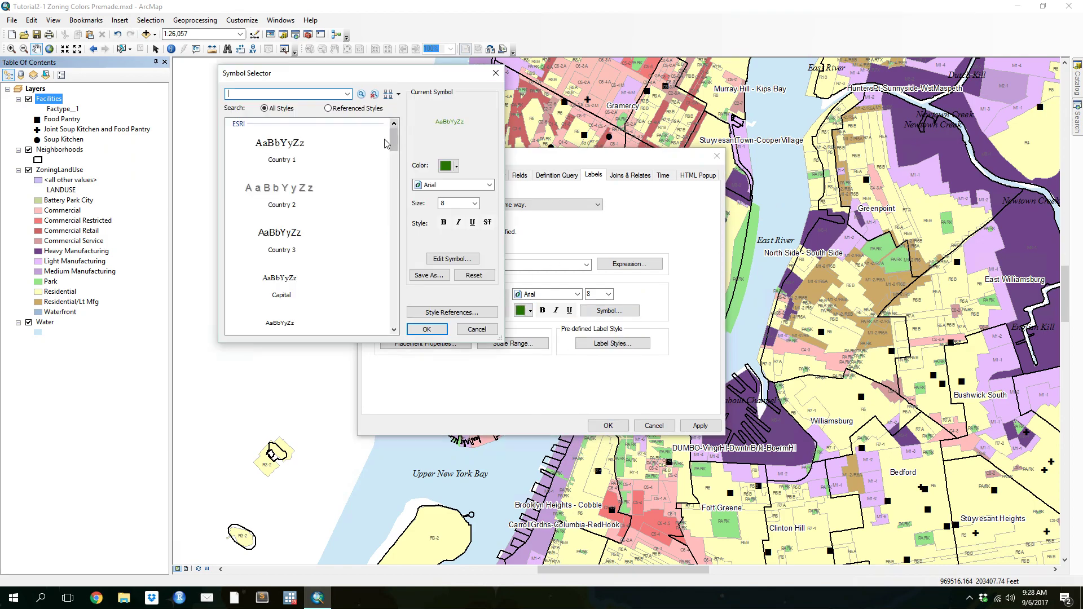
left_click(449, 260)
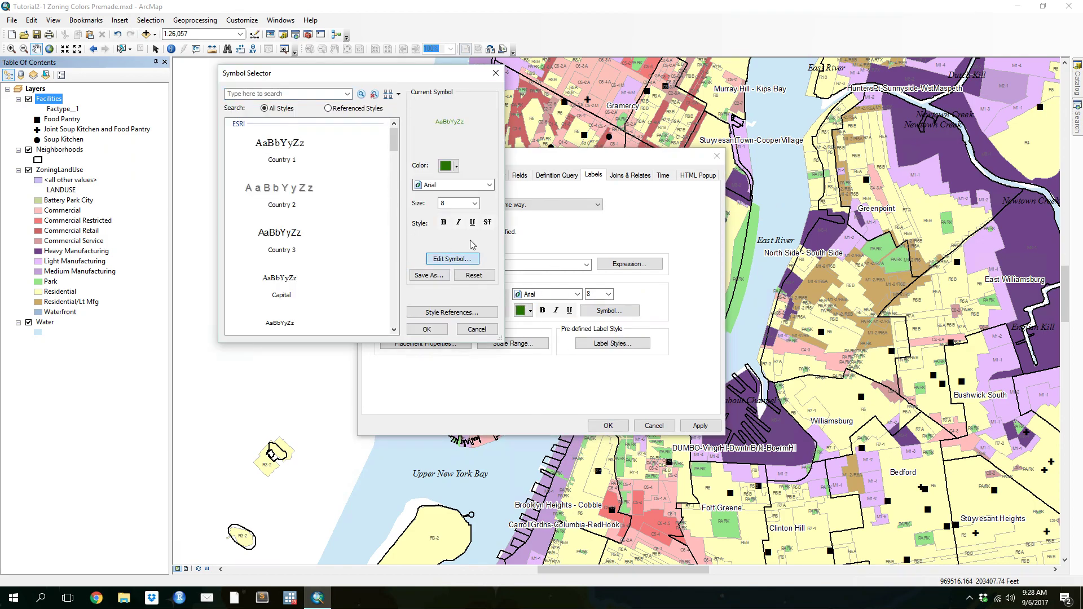
left_click(455, 125)
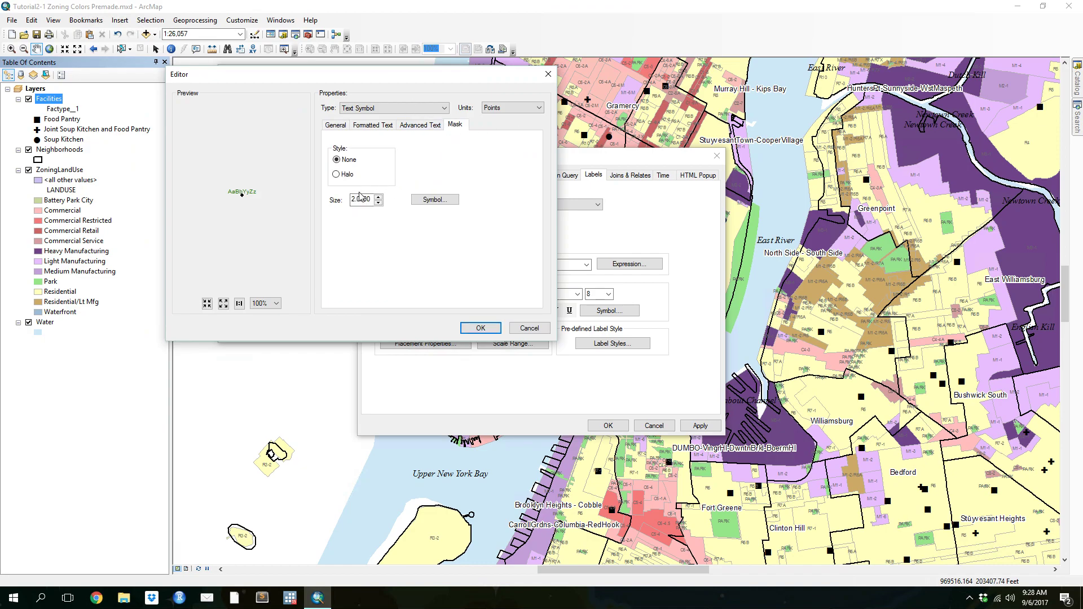
left_click(444, 200)
left_click(477, 171)
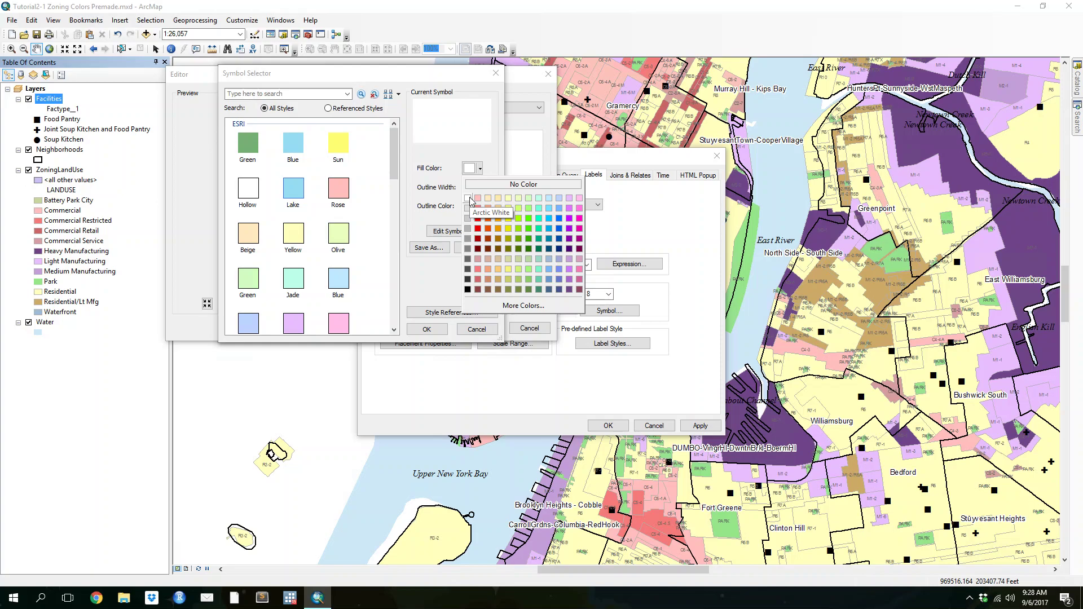
left_click(470, 199)
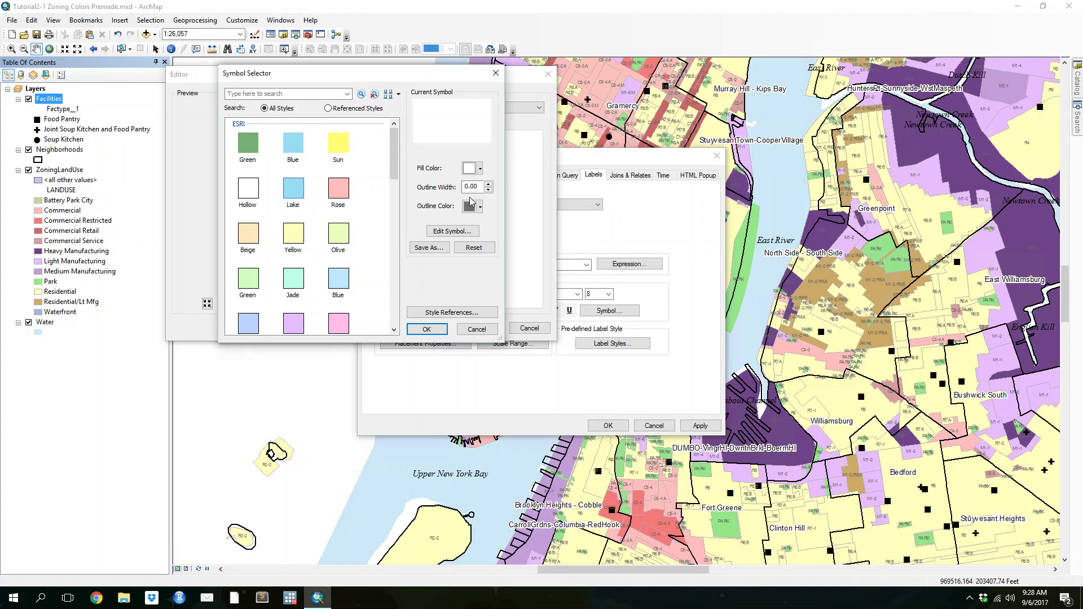
left_click(427, 330)
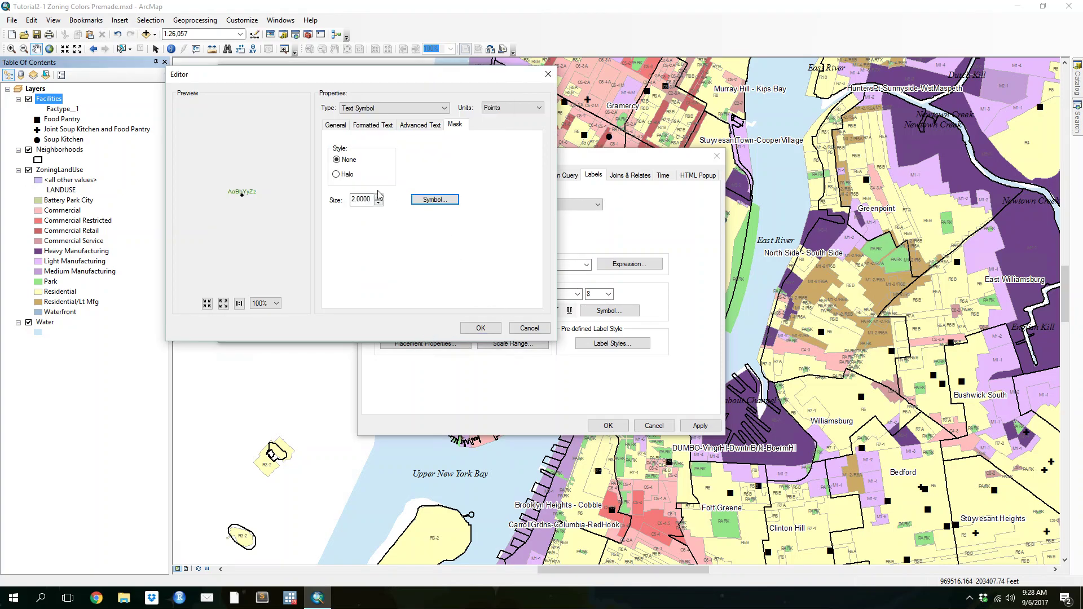
Reduce the Facilities label text to size 6 and accept the label settings
left_click(341, 126)
left_click(504, 148)
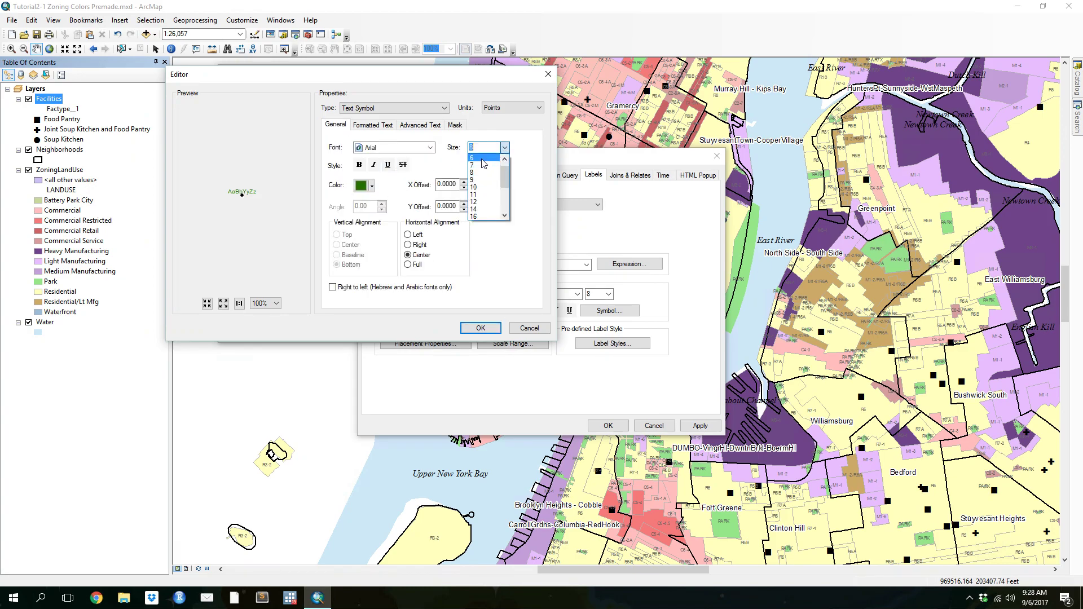
left_click(483, 159)
left_click(480, 328)
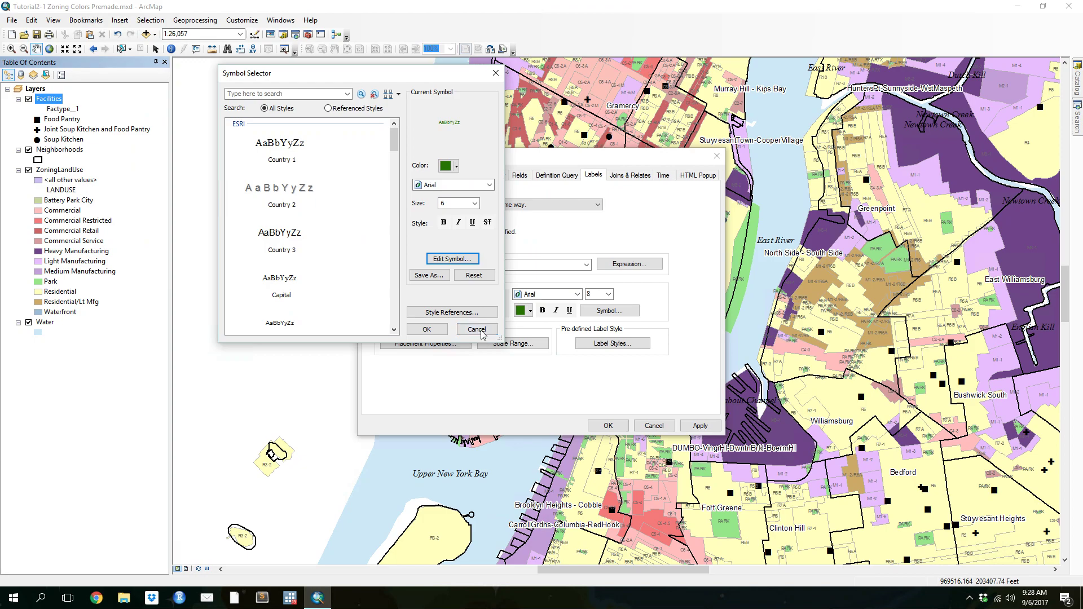
left_click(427, 329)
left_click(608, 425)
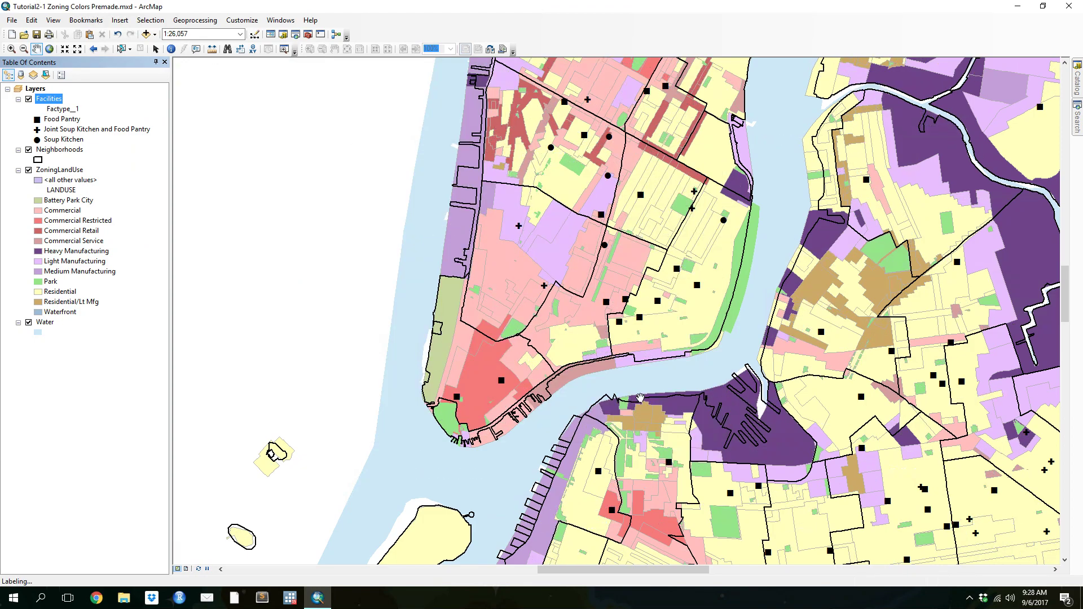
Turn on feature labeling for the Facilities layer and accept the change
right_click(49, 99)
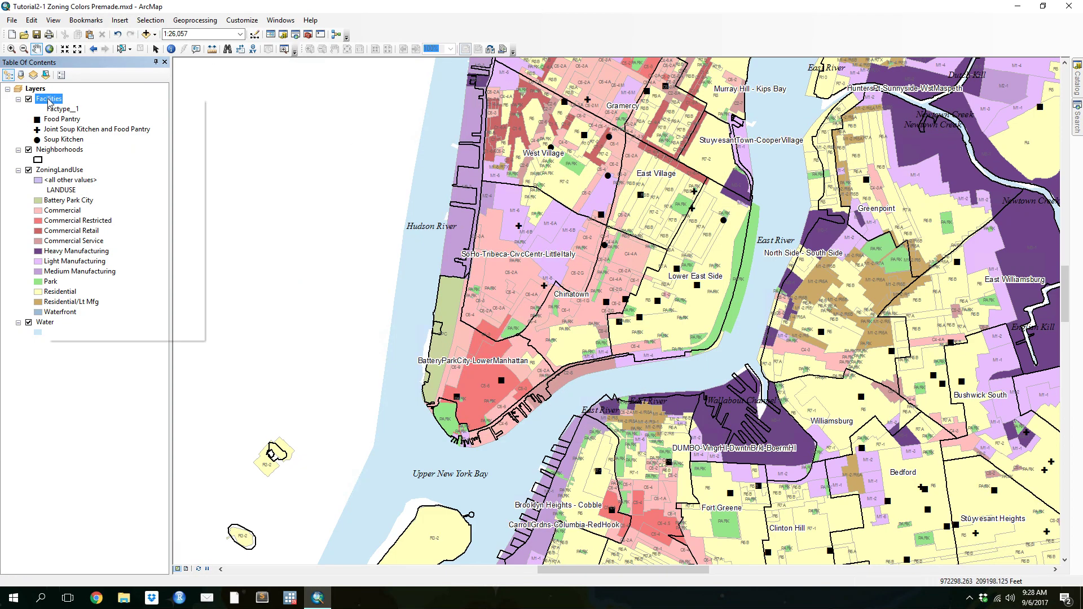
left_click(82, 333)
left_click(373, 191)
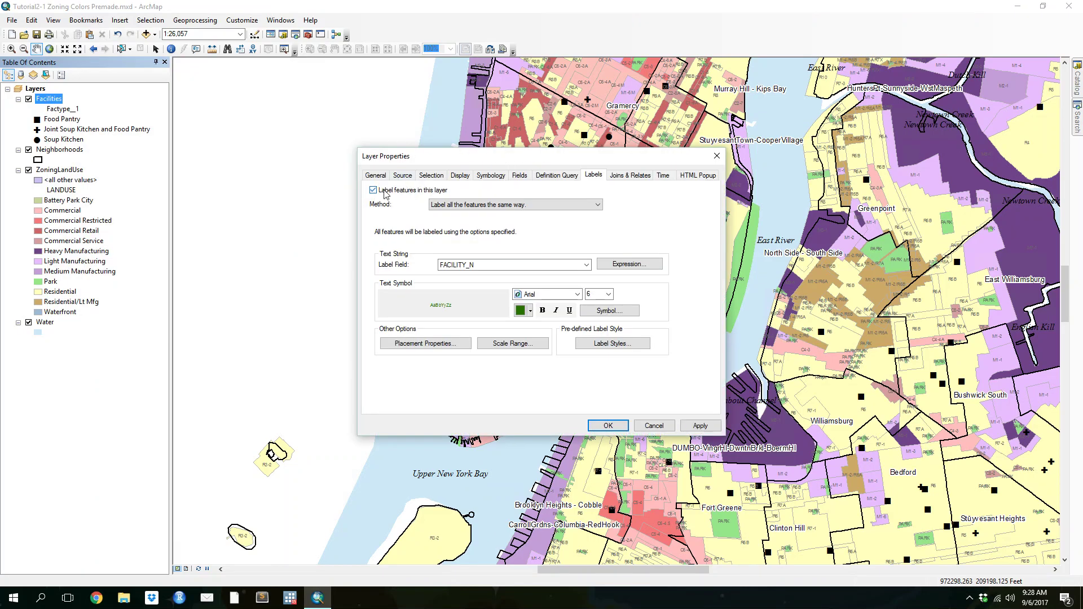
left_click(608, 425)
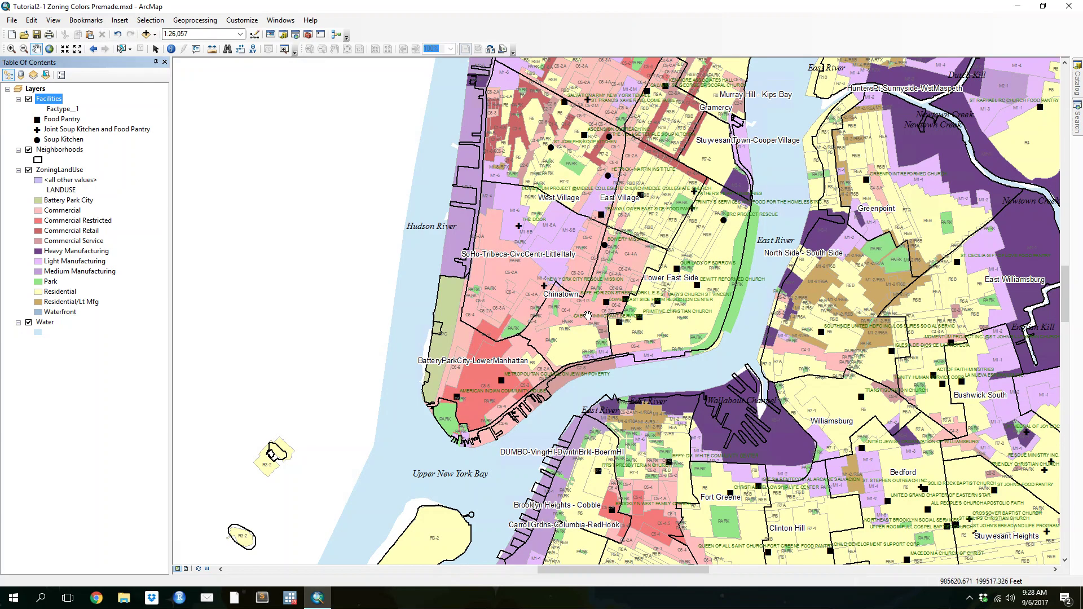
Add a halo mask to the Facilities label text symbol and accept the label settings
right_click(50, 100)
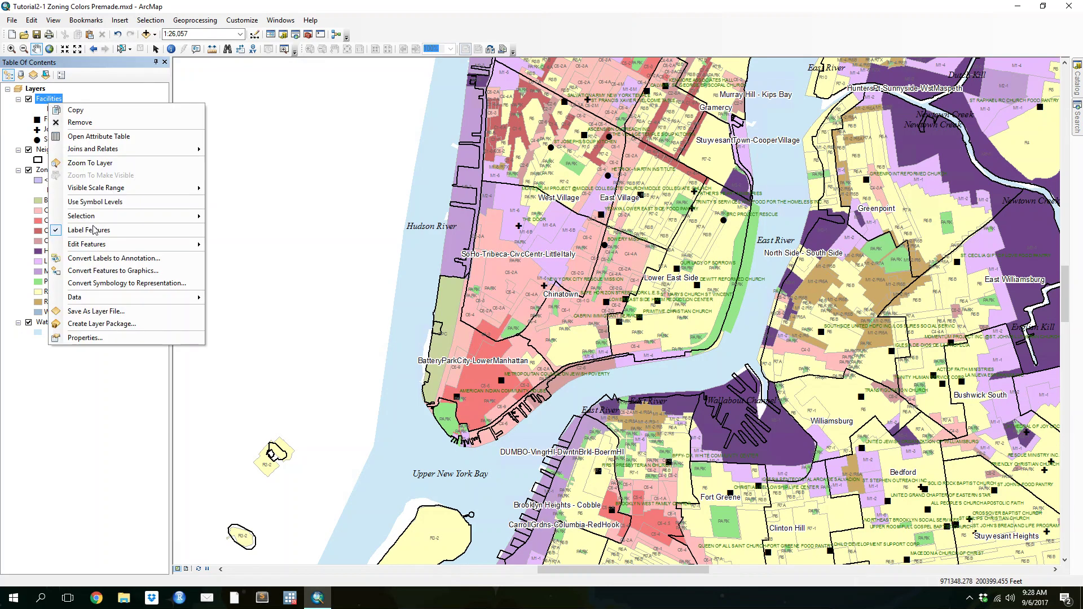
left_click(89, 344)
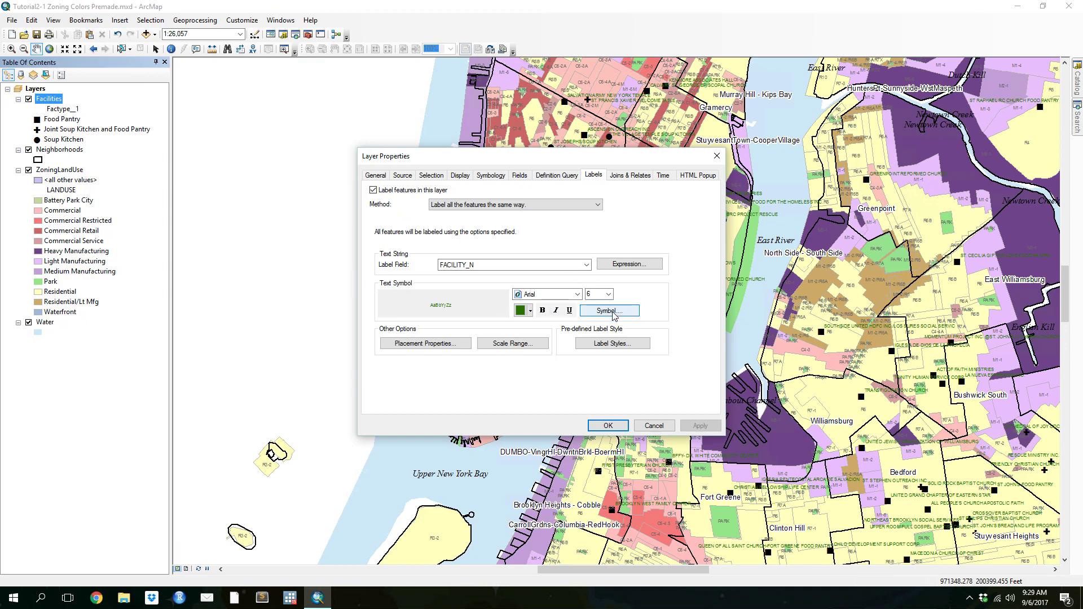
left_click(616, 312)
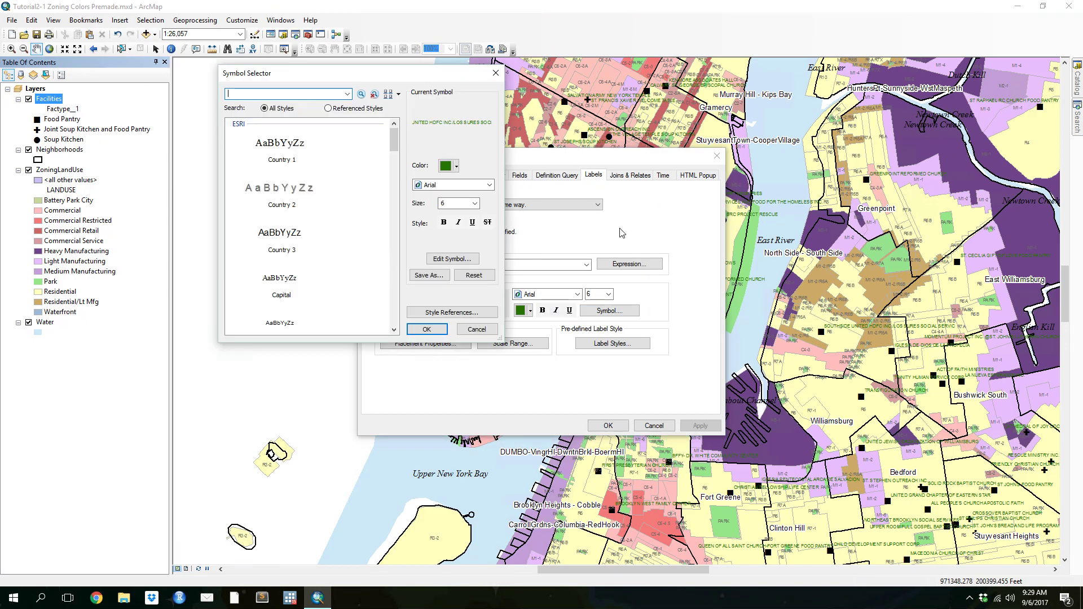
left_click(446, 259)
left_click(454, 124)
left_click(337, 175)
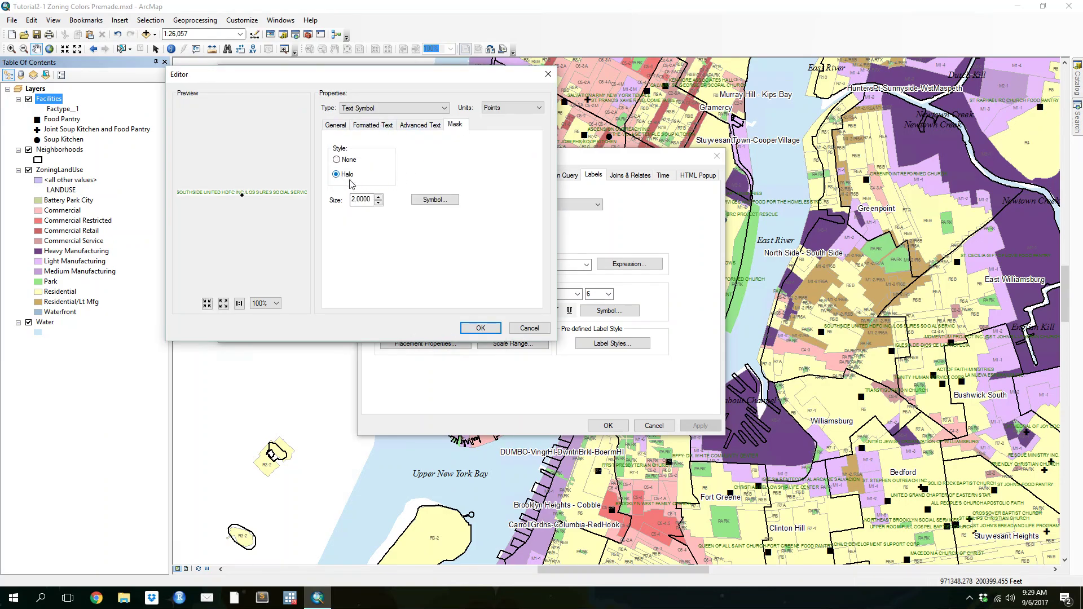
left_click(480, 327)
left_click(427, 329)
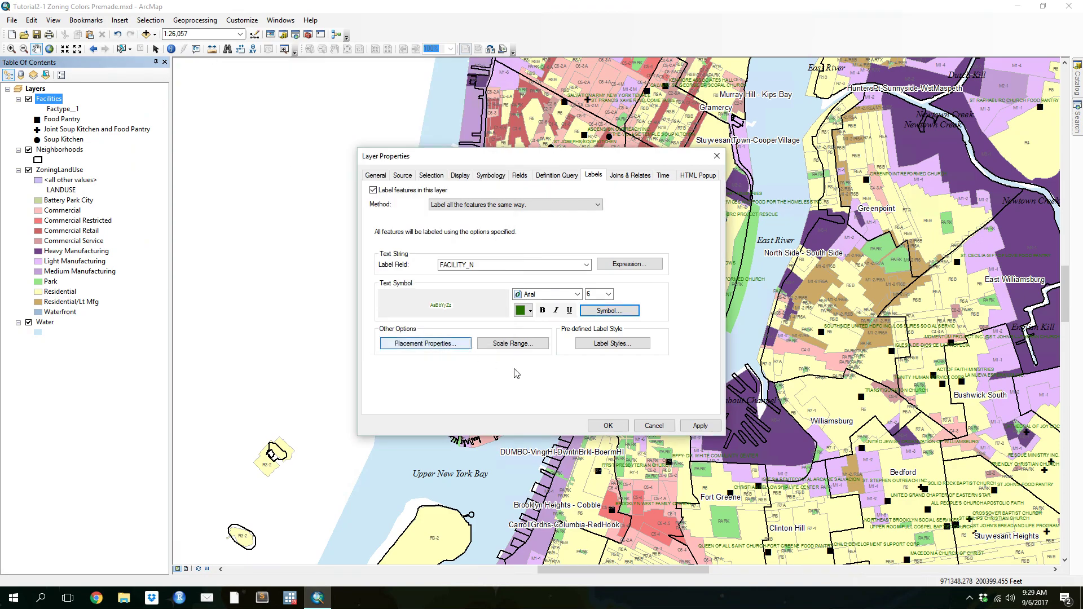
left_click(608, 425)
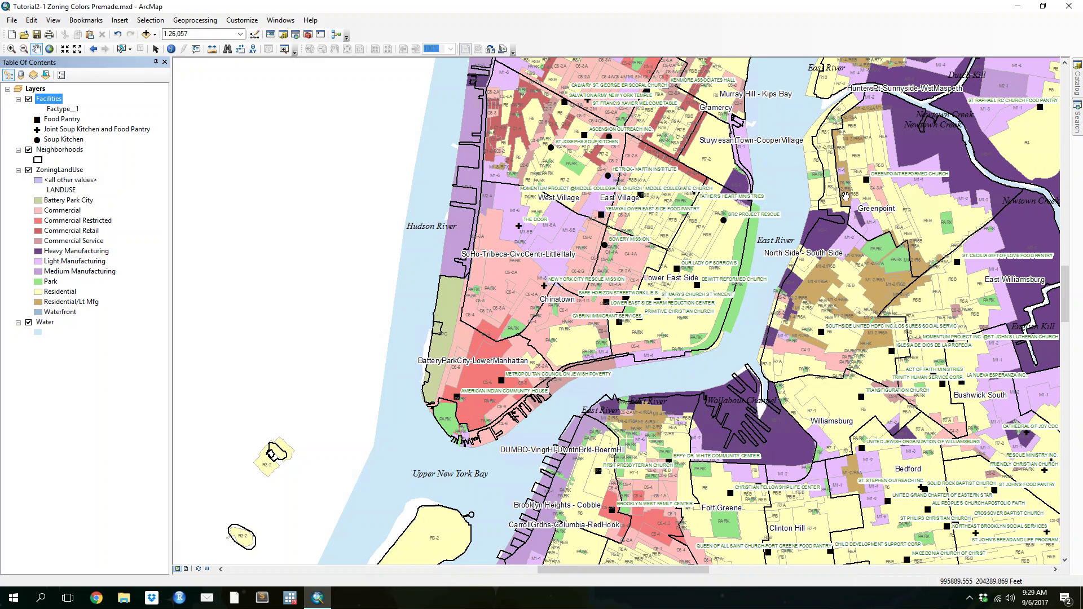
Add the ManhattanStreets layer from NYC.gdb and place it above Facilities in the layer order
left_click(146, 34)
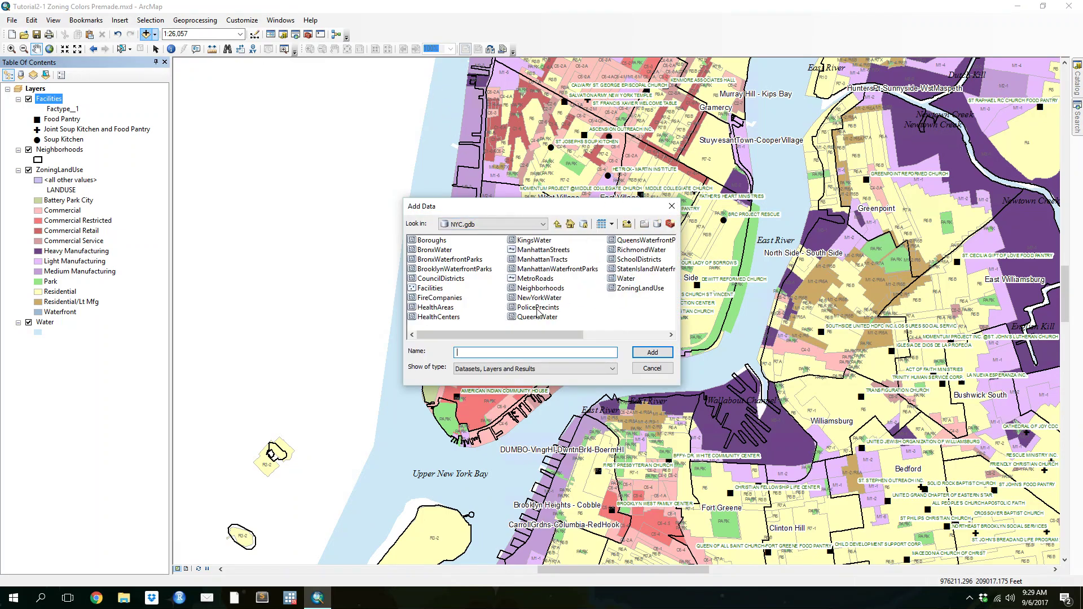
left_click(524, 252)
double_click(519, 250)
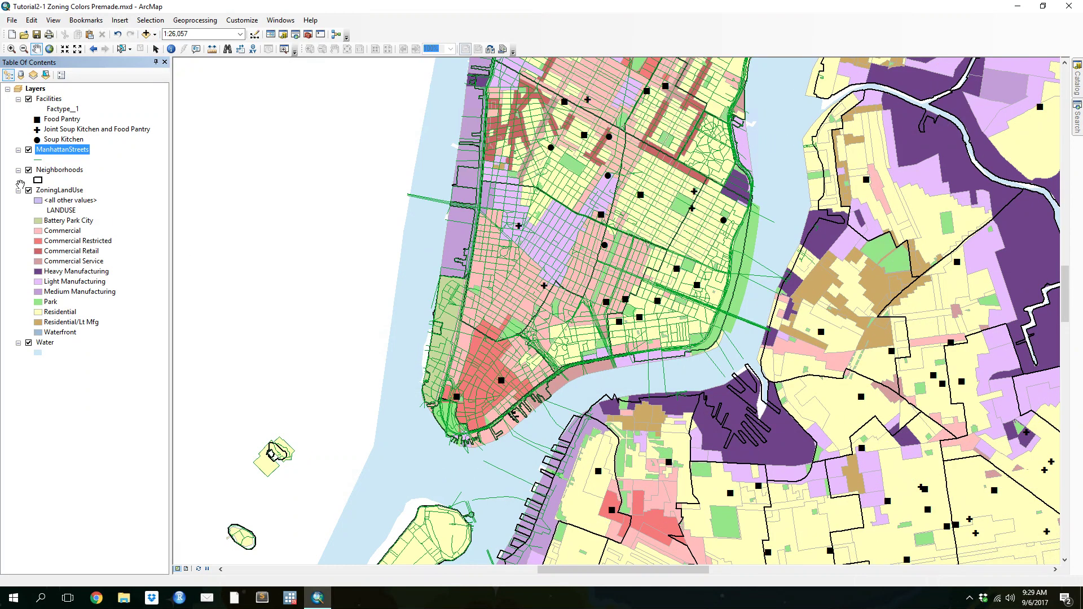
left_click_drag(50, 152, 48, 99)
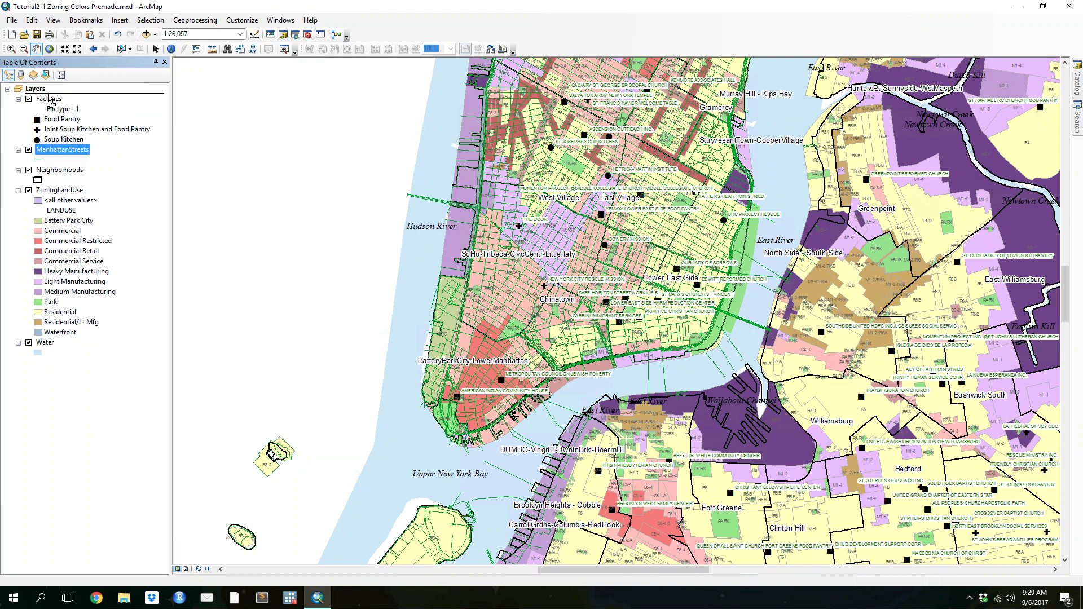
Change the ManhattanStreets line symbol to gray
left_click(37, 109)
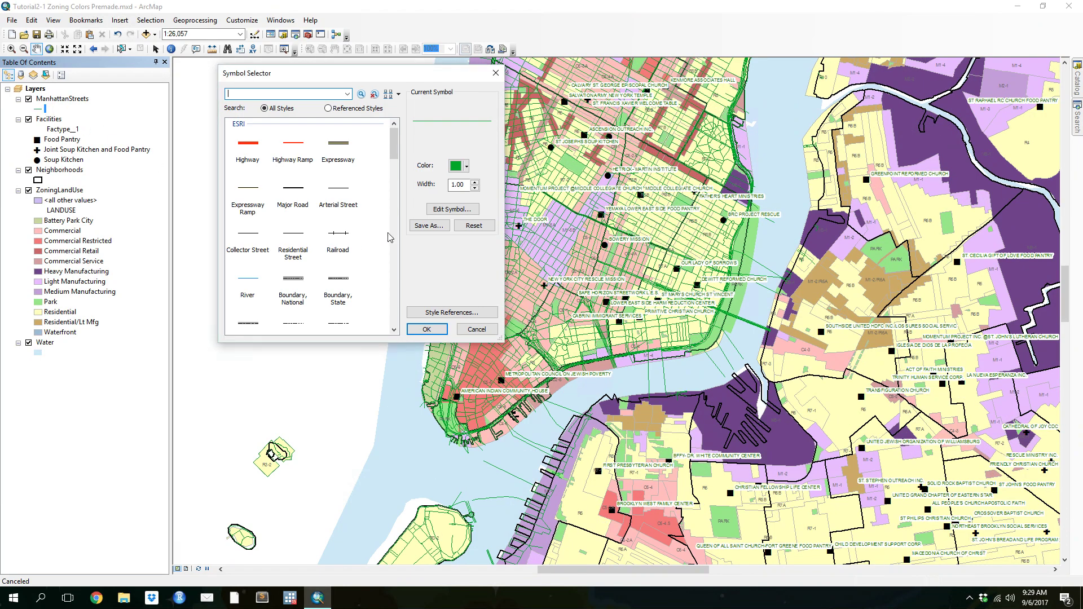
left_click(457, 165)
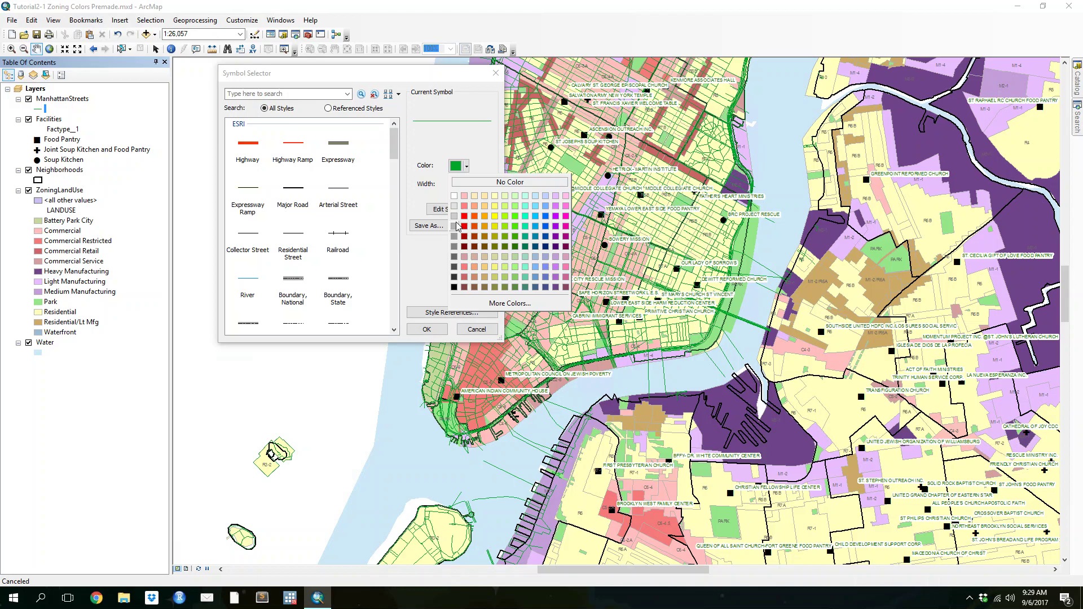
left_click(455, 225)
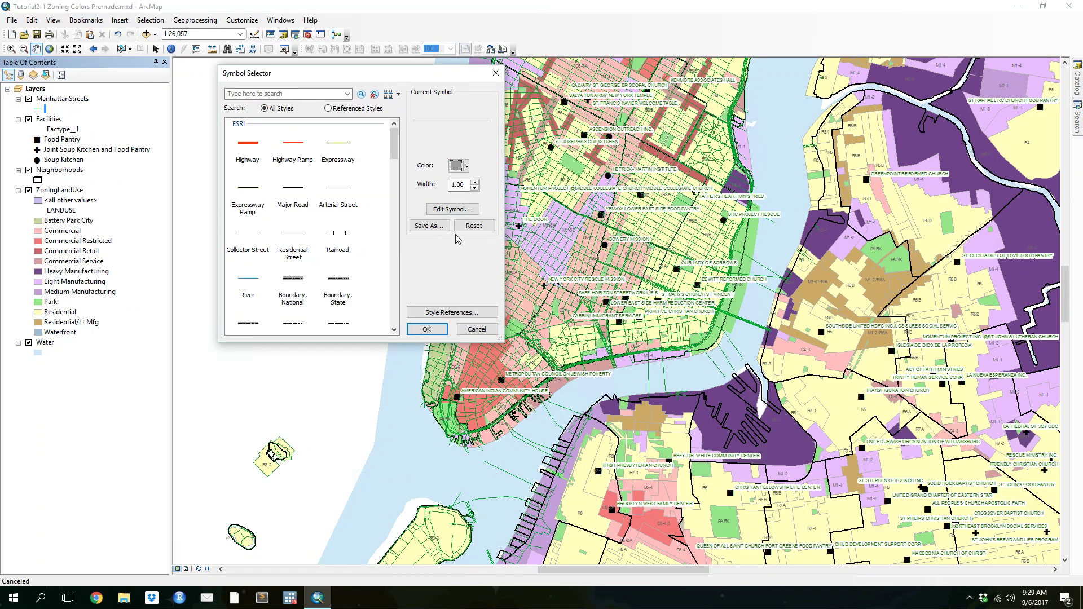
left_click(427, 330)
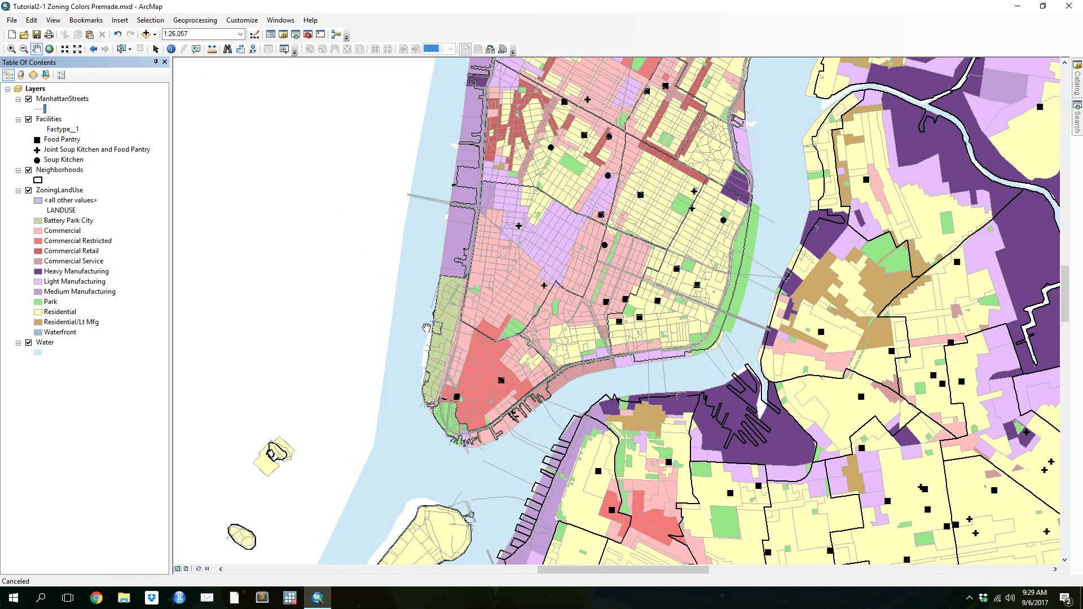
Open the label settings of the ManhattanStreets layer and keep Street as the label field
right_click(51, 100)
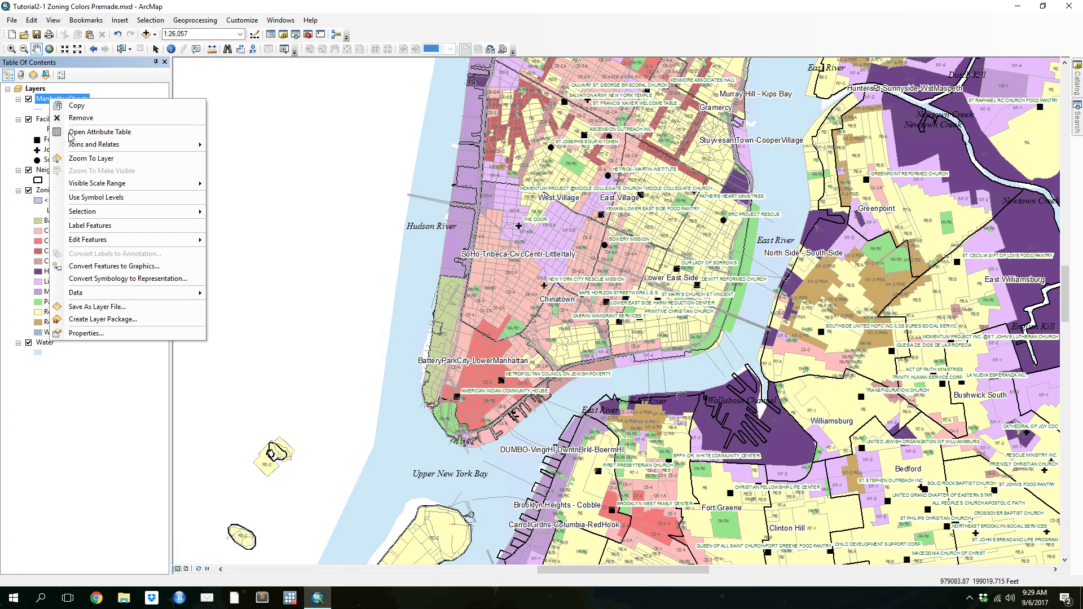
left_click(554, 139)
left_click_drag(553, 139, 520, 279)
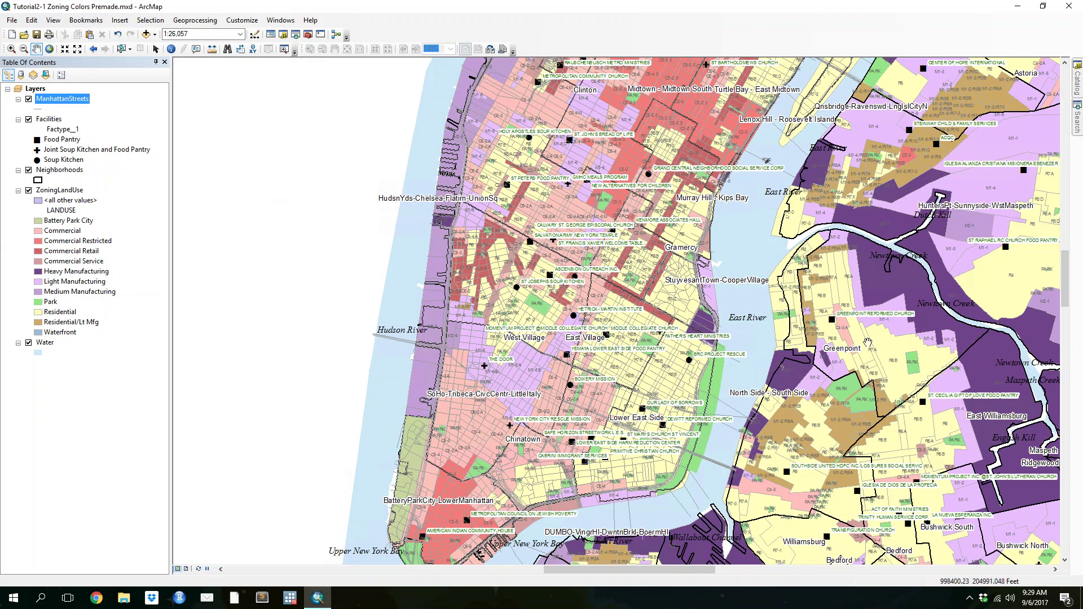
left_click_drag(873, 337, 881, 317)
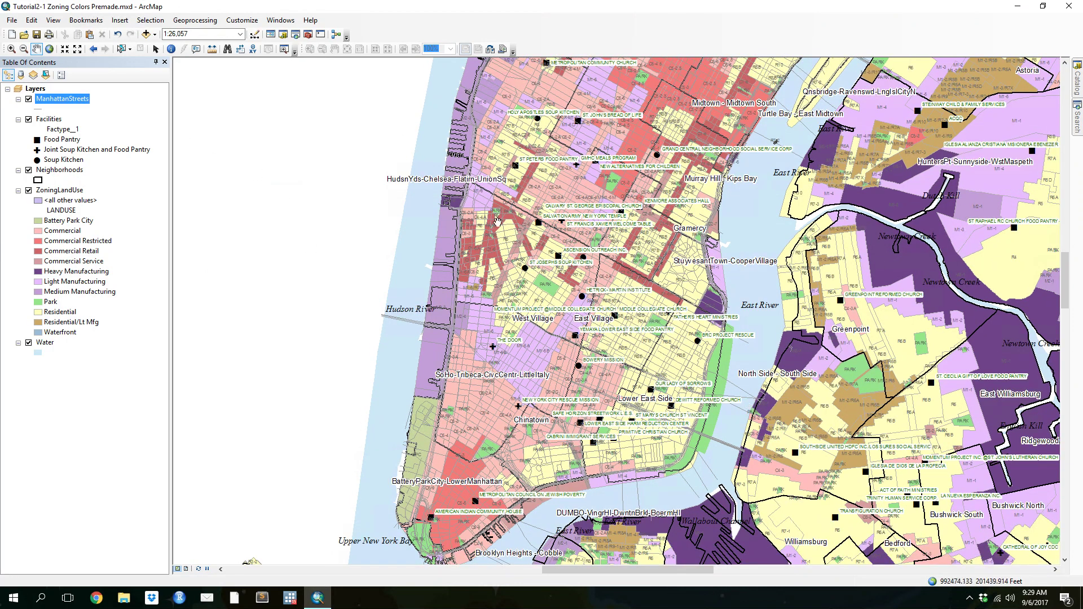
right_click(58, 101)
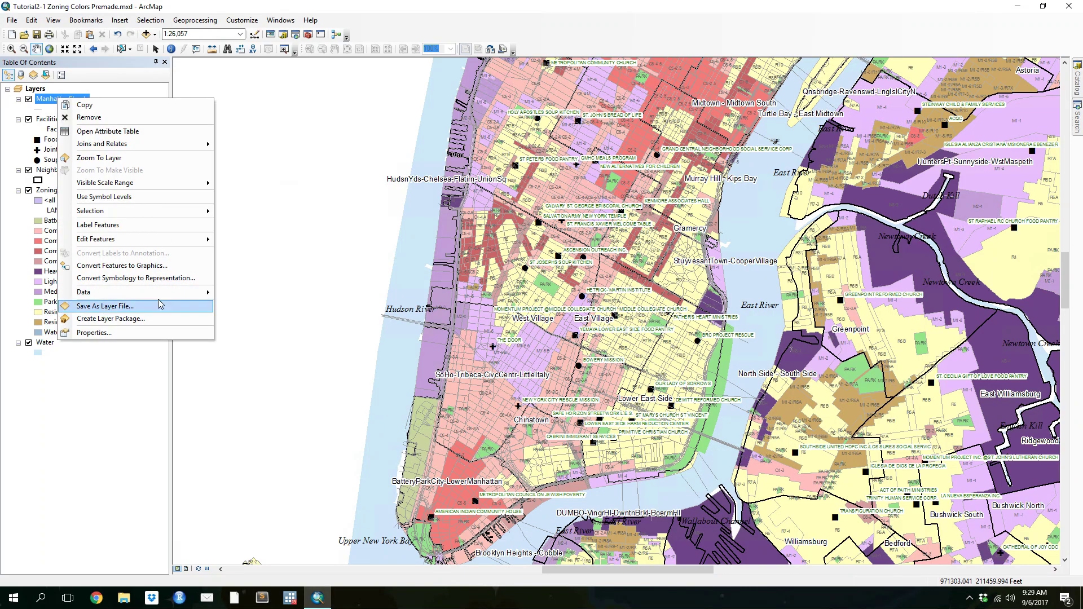
left_click(130, 332)
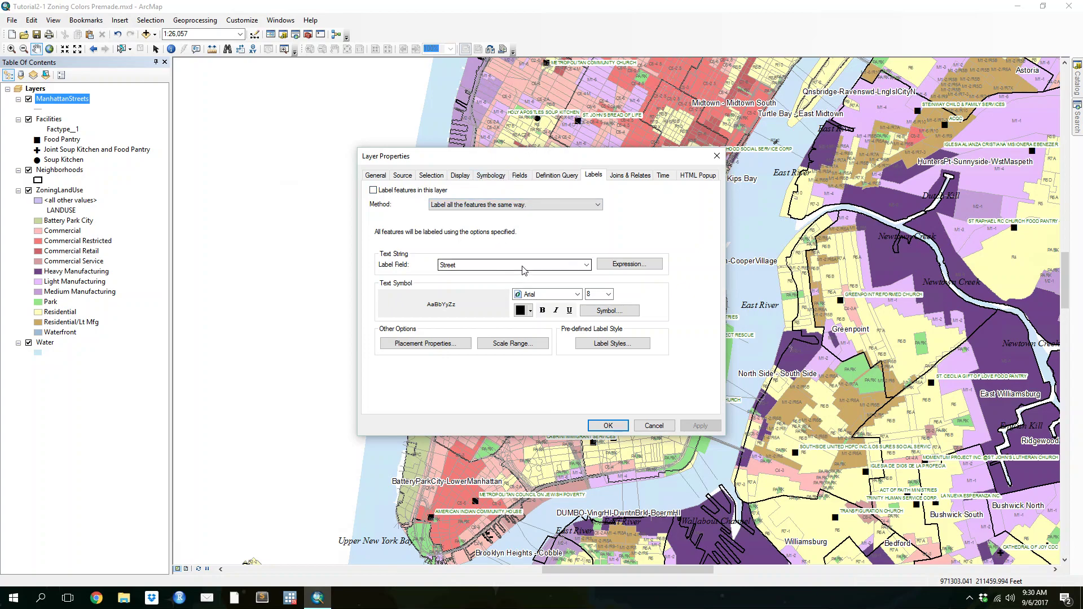
left_click(579, 265)
left_click(587, 265)
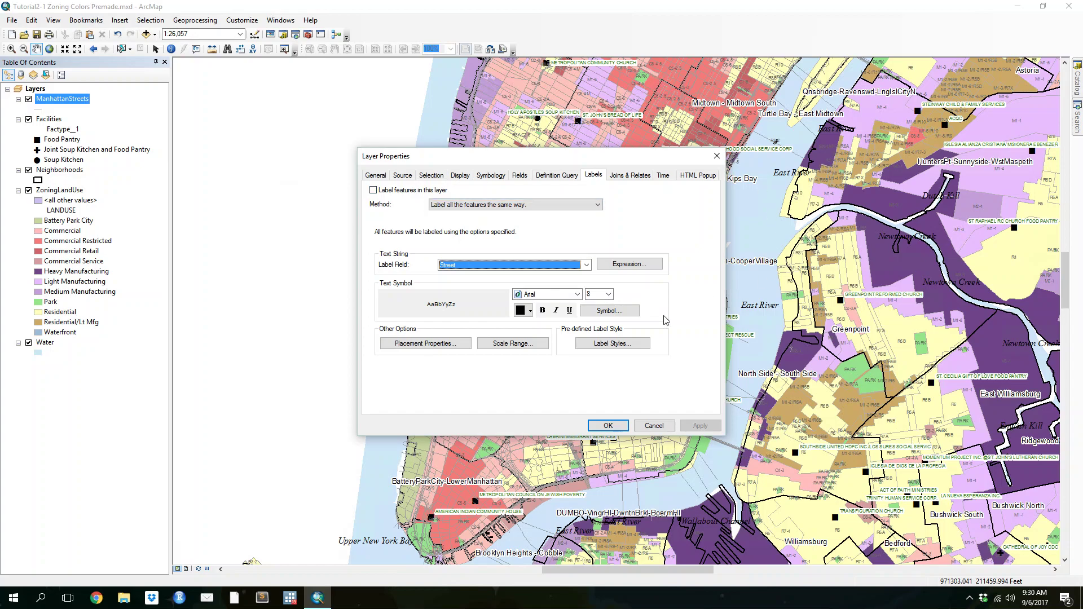
Examine the text symbol editor and the placement and conflict detection options for the street labels, discarding any changes
left_click(602, 311)
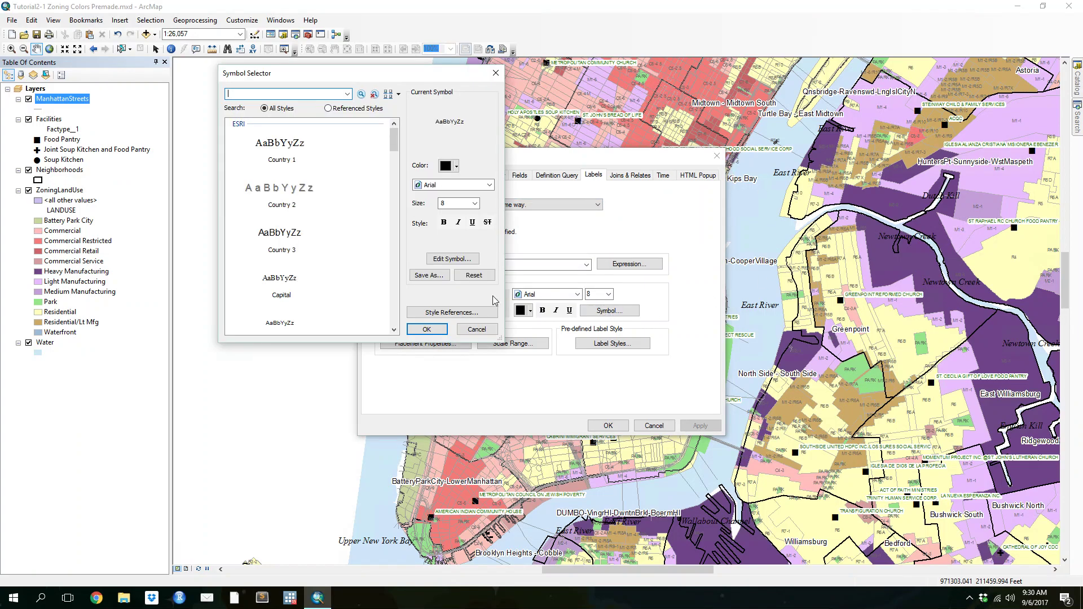
left_click(465, 260)
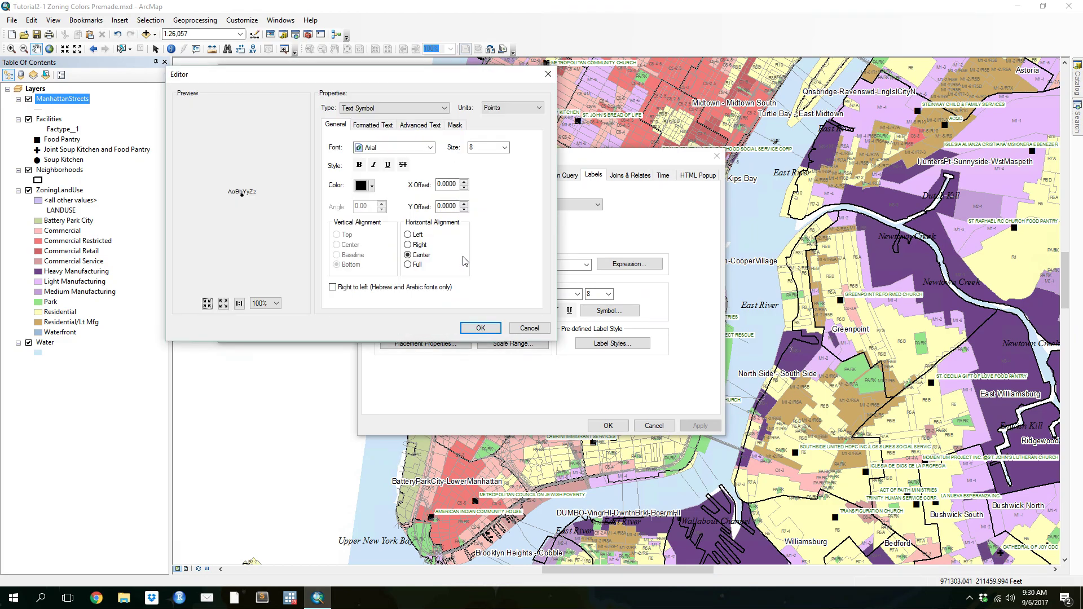
left_click(529, 329)
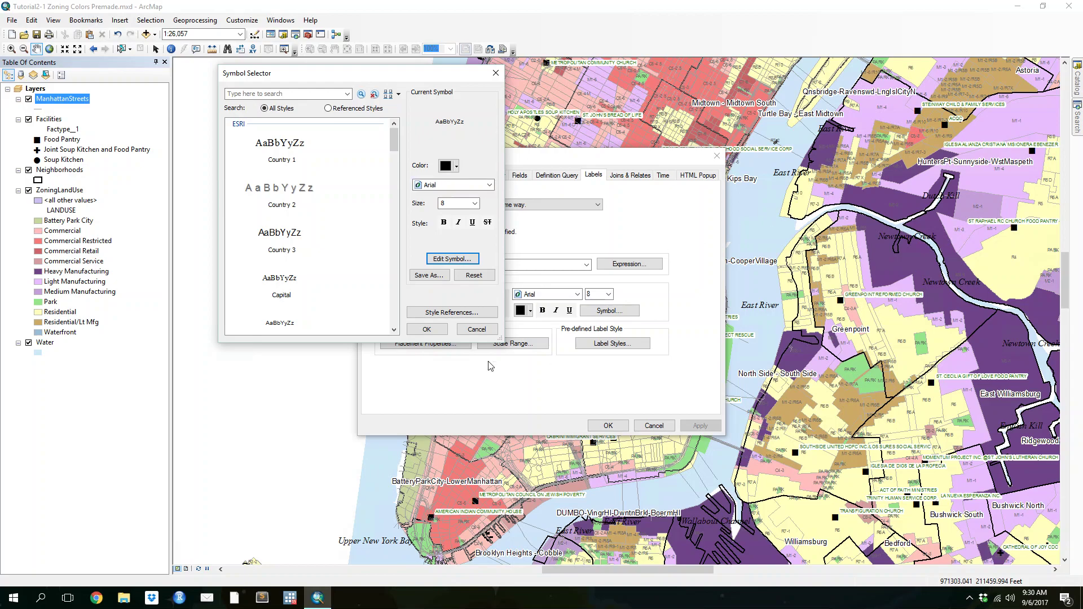
left_click(471, 331)
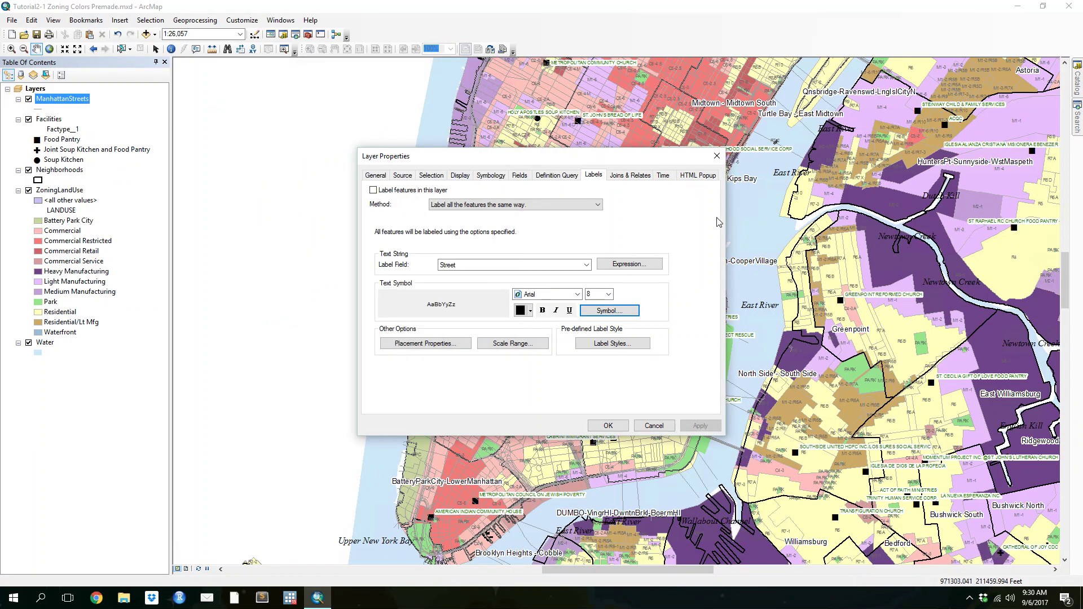
left_click(446, 344)
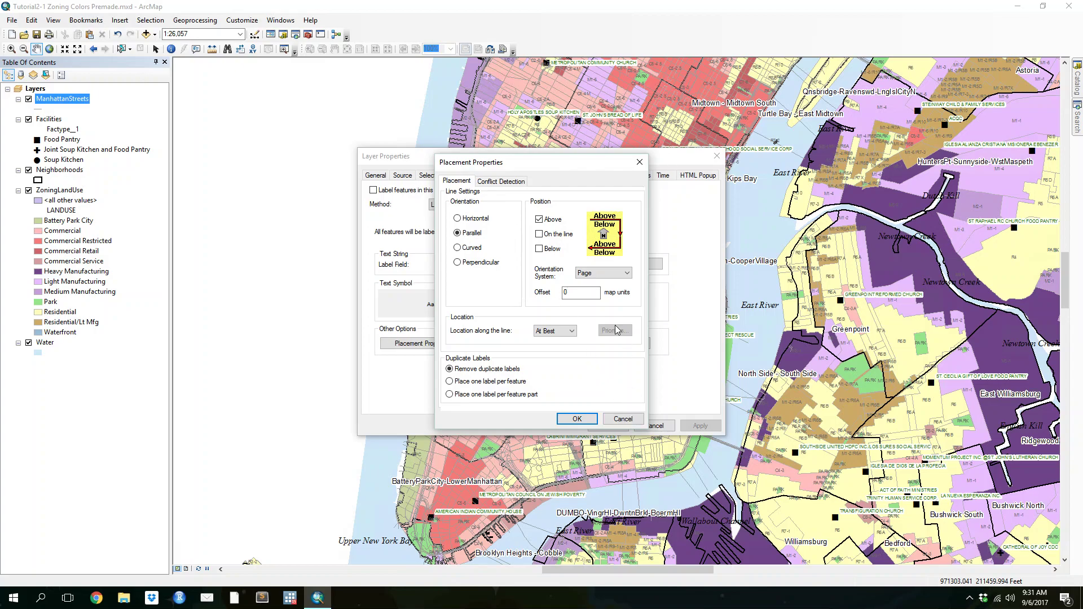
left_click(504, 182)
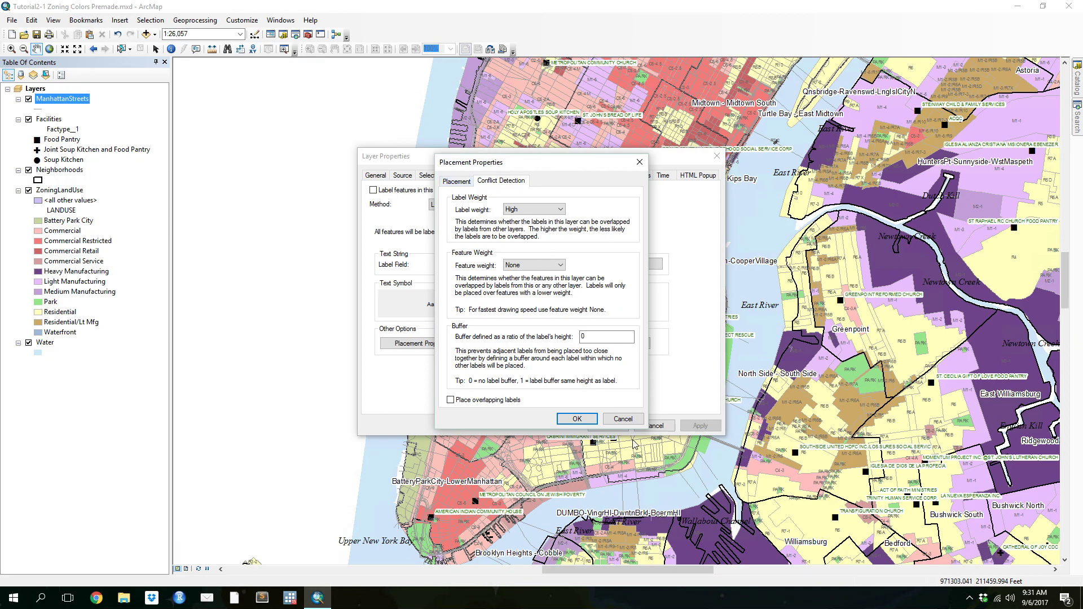
left_click(623, 419)
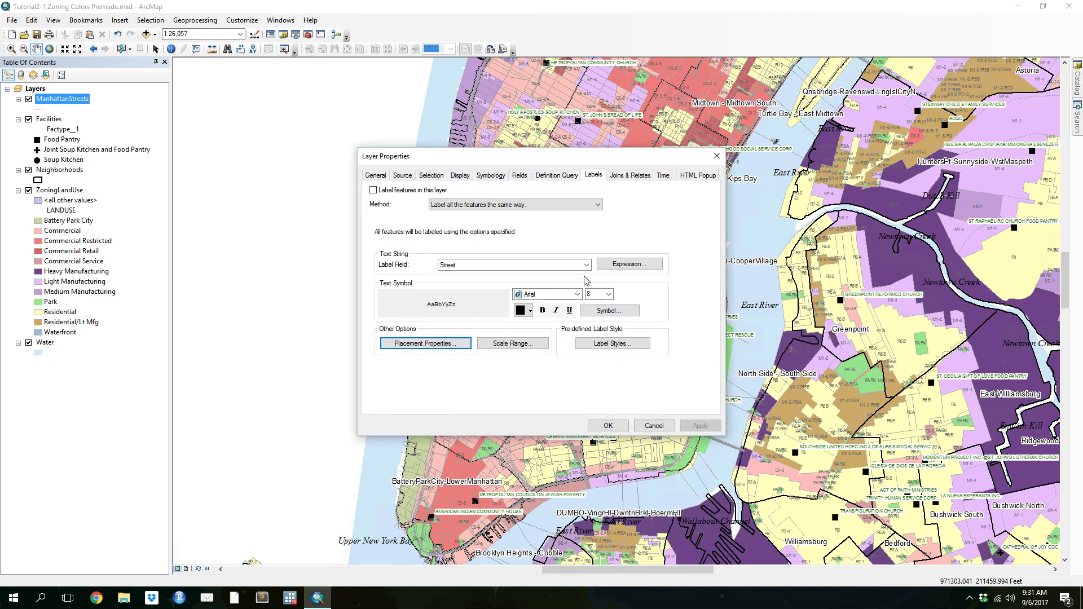
Set the ManhattanStreets label text to size 6 and dark gray
left_click(608, 294)
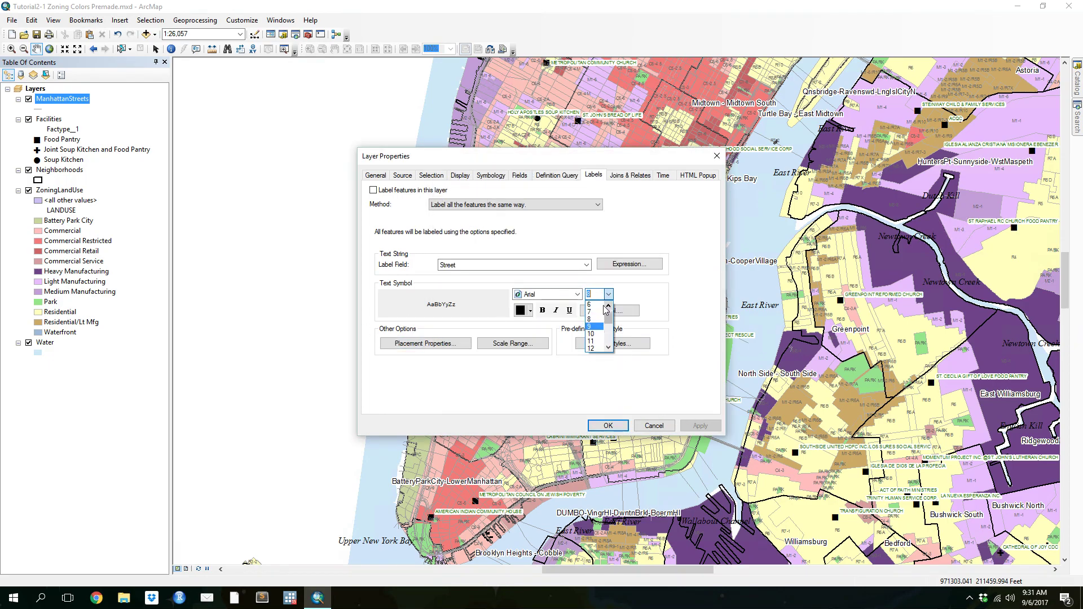
left_click(589, 304)
left_click(530, 310)
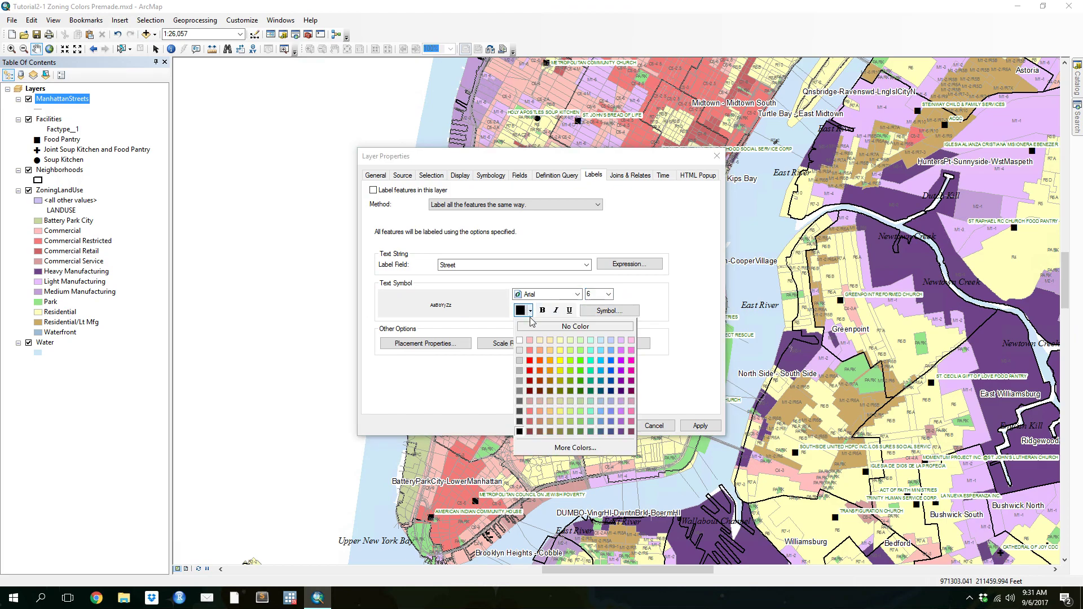
left_click(520, 401)
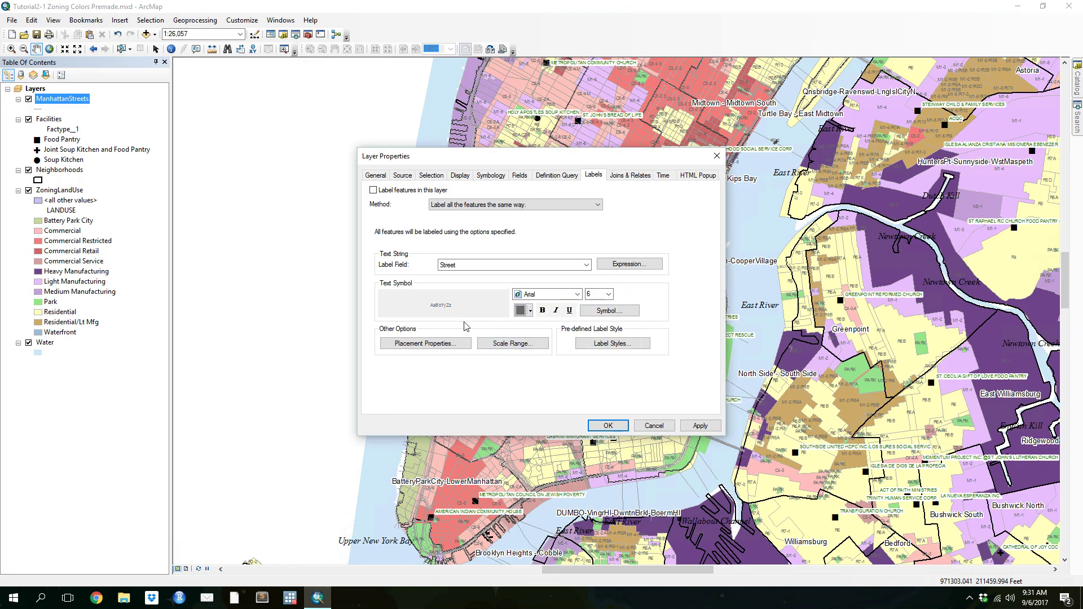
Set the label weight of the ManhattanStreets labels to Low in conflict detection and accept the placement settings
left_click(432, 345)
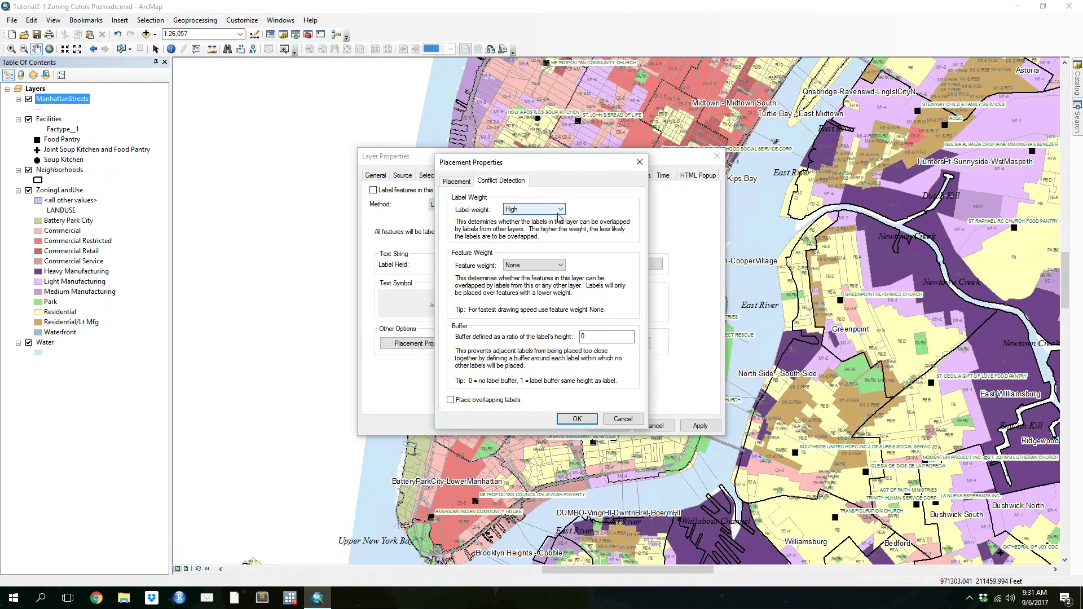
left_click(459, 183)
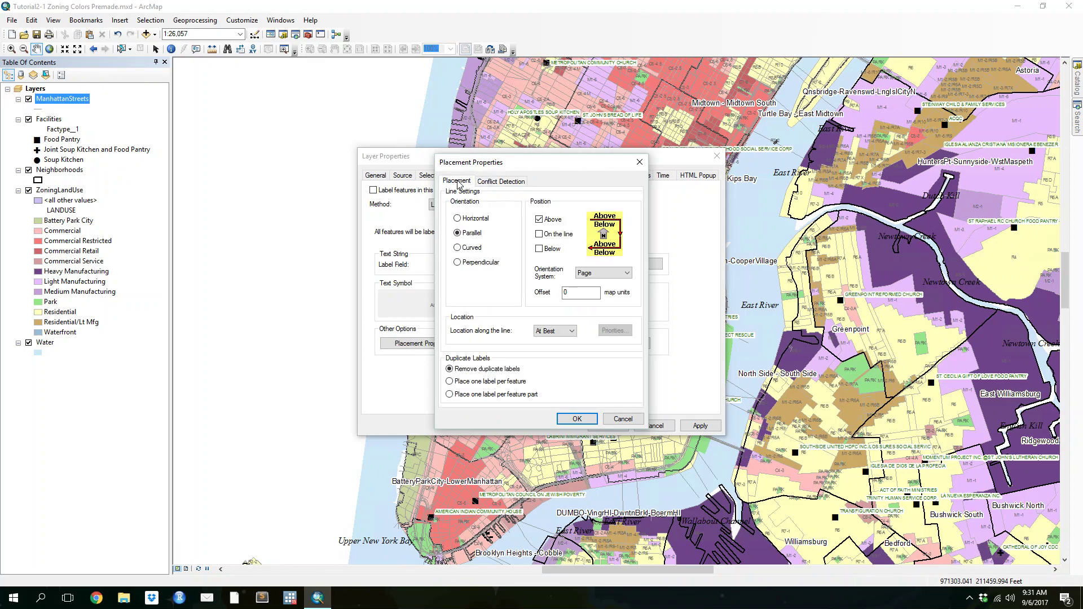
left_click(501, 182)
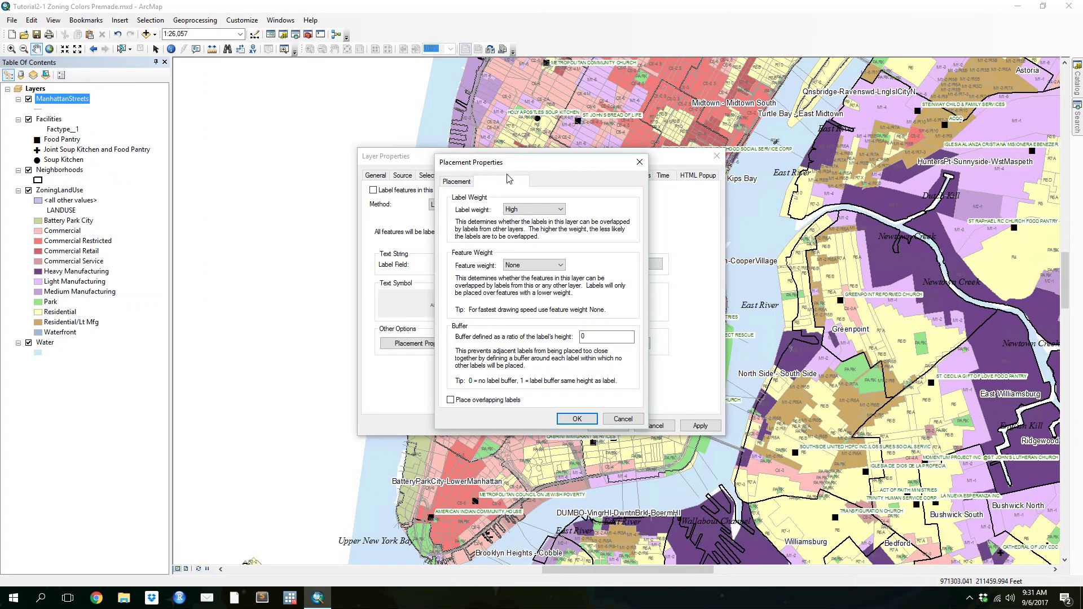
left_click(525, 210)
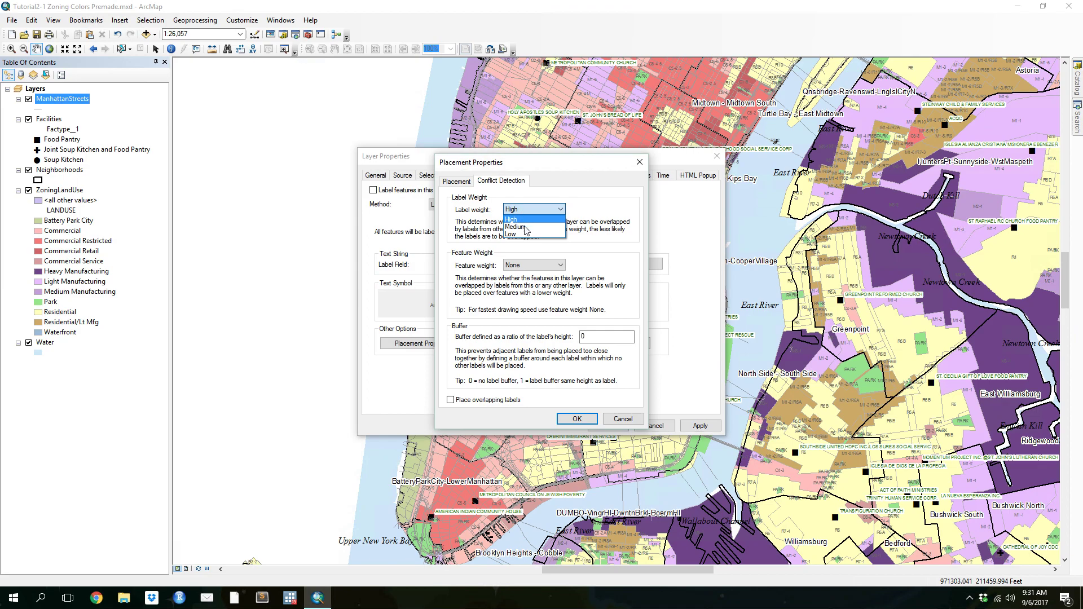
left_click(523, 235)
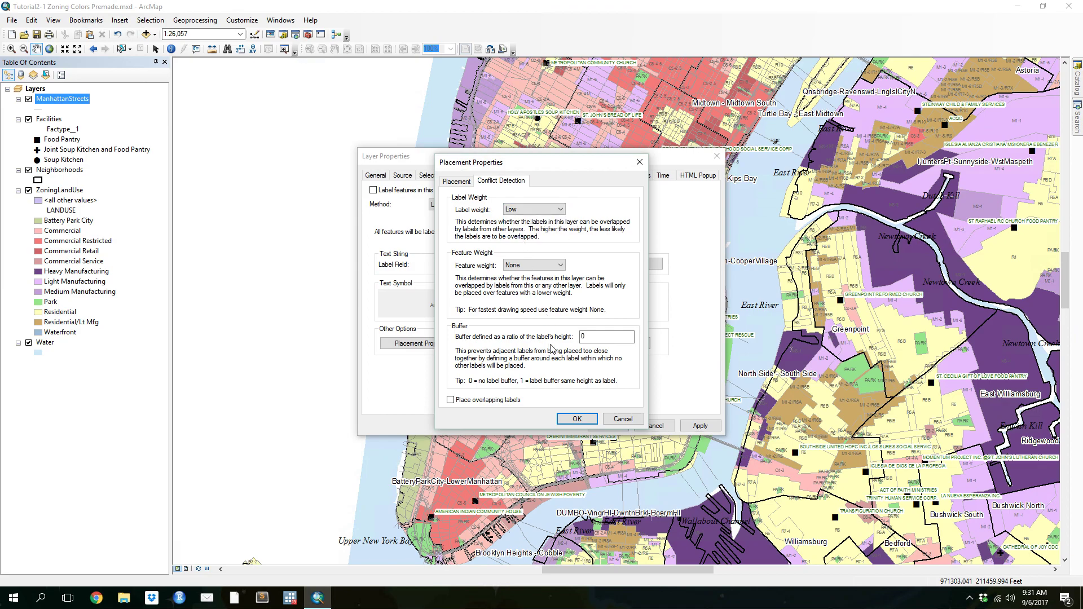
left_click(579, 420)
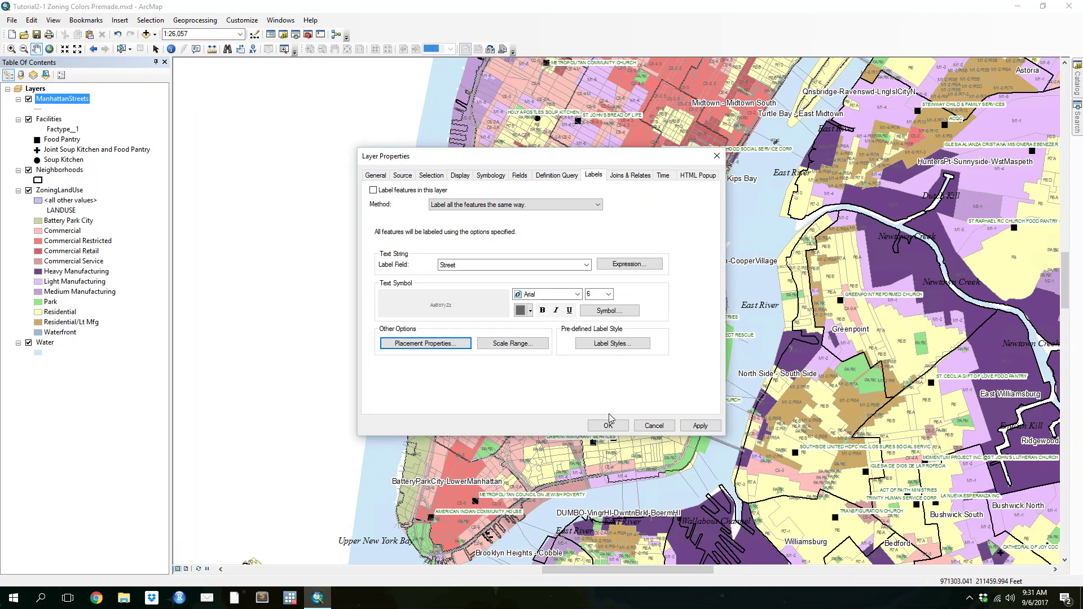
Turn on feature labeling for the ManhattanStreets layer, accept the settings and check the street labels around the Lower East Side
left_click(373, 190)
left_click(595, 424)
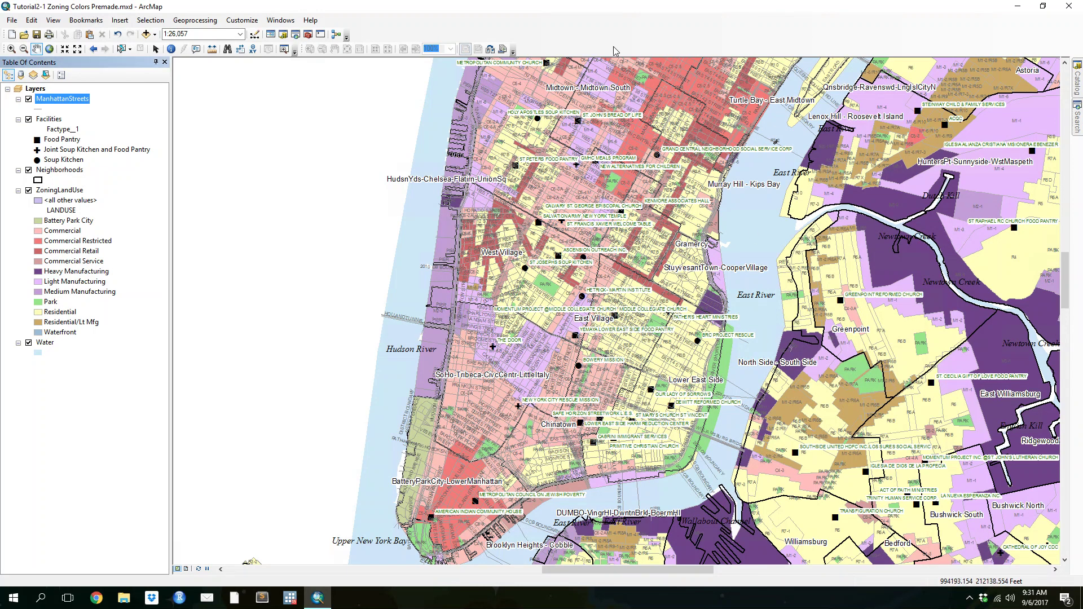
left_click(11, 49)
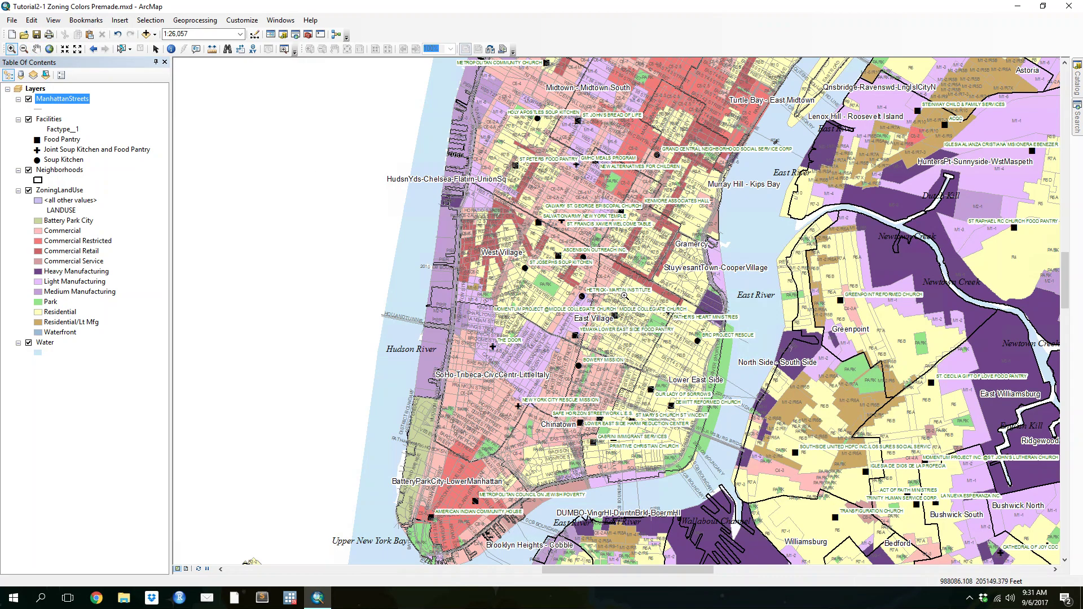
left_click_drag(608, 297, 760, 494)
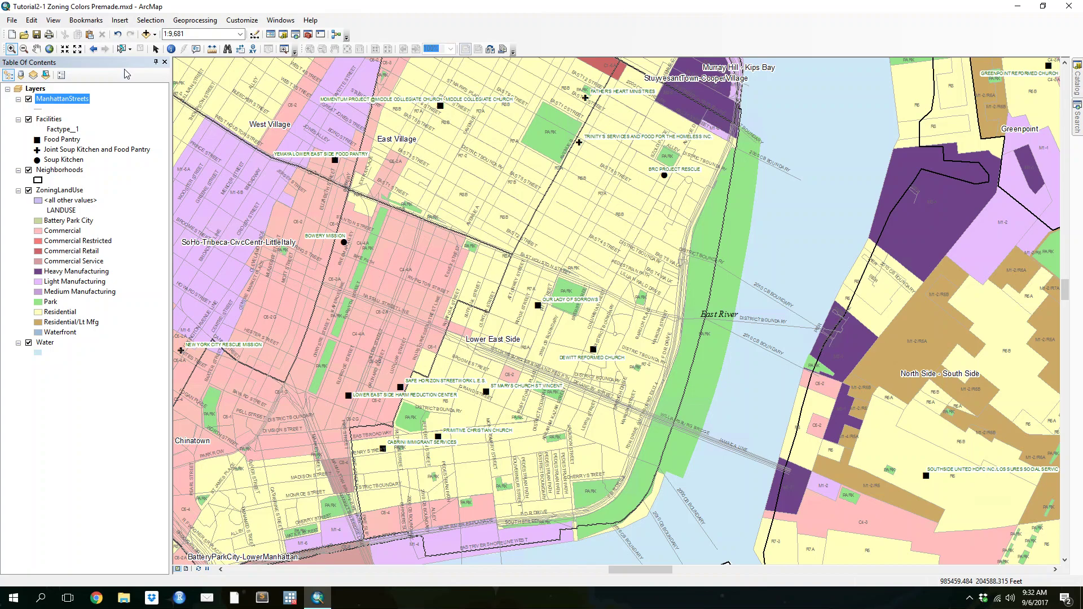
Review the datasets stored in NYC.gdb inside the Data folder without adding any of them
left_click(23, 35)
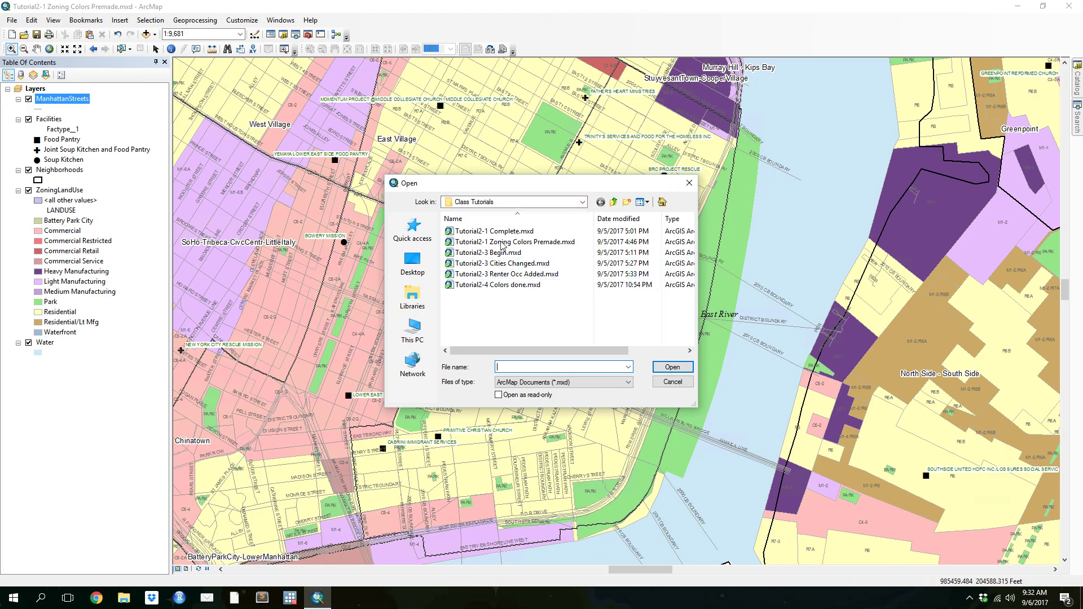
left_click(679, 383)
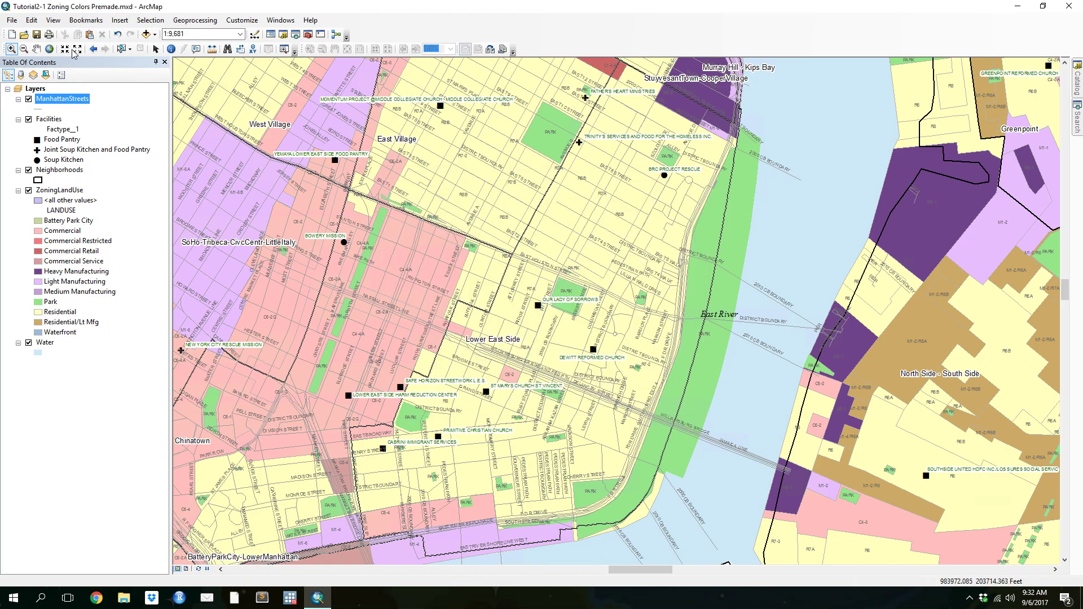
left_click(146, 35)
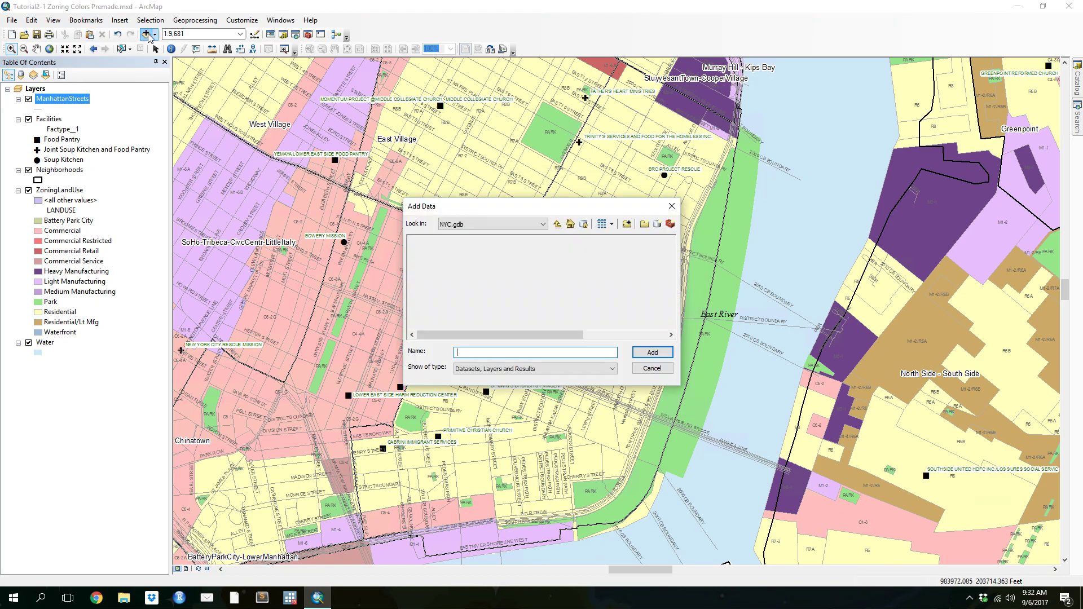
left_click(558, 225)
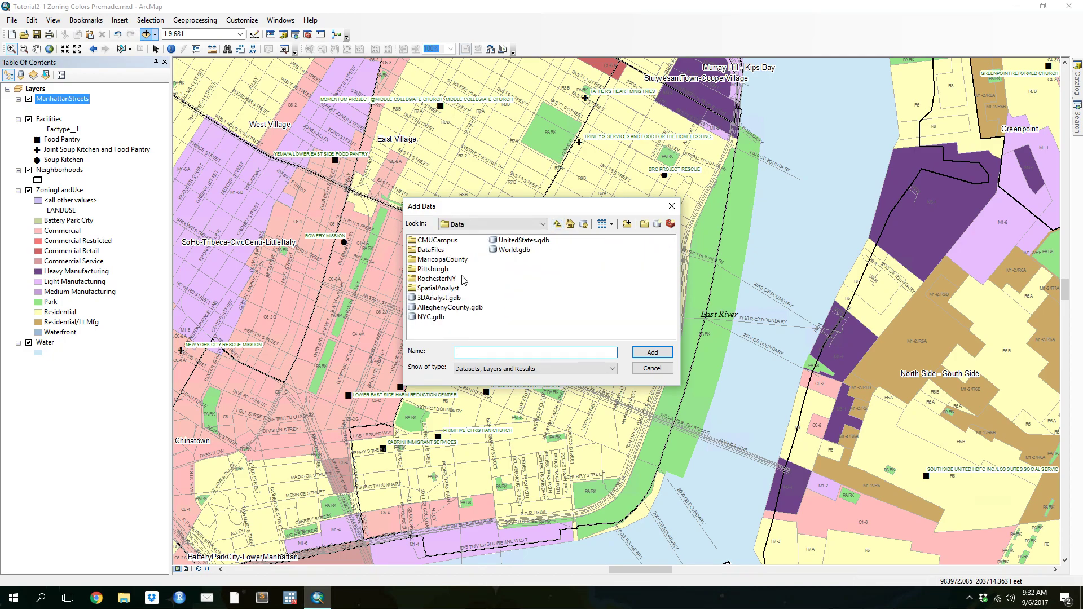
double_click(431, 317)
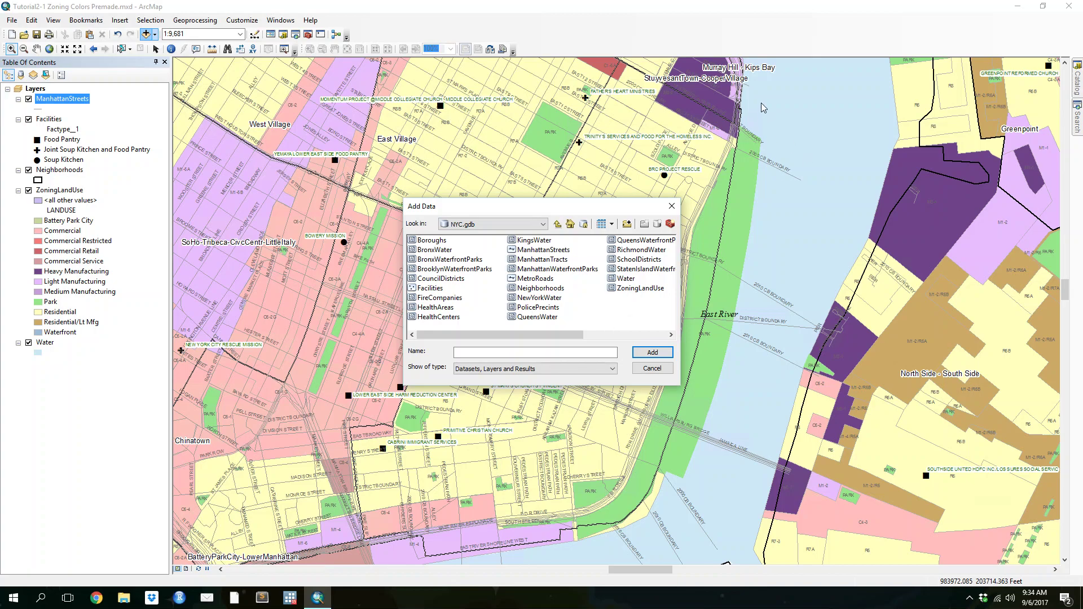
left_click(652, 368)
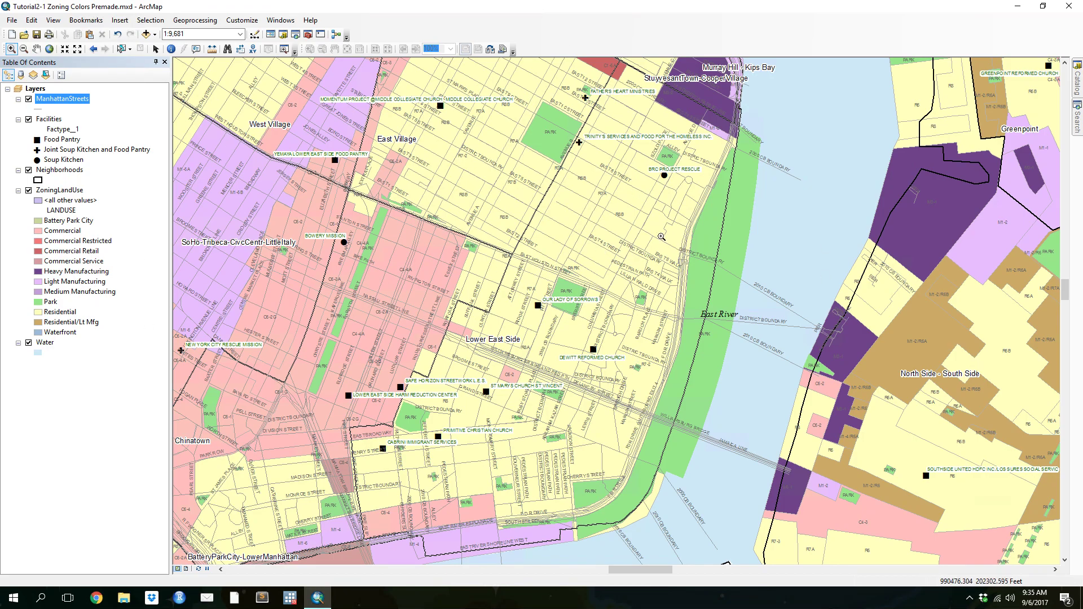
Open Tutorial2-2.mxd without saving changes to the zoning map, and zoom to the 48 Contiguous States bookmark
left_click(23, 38)
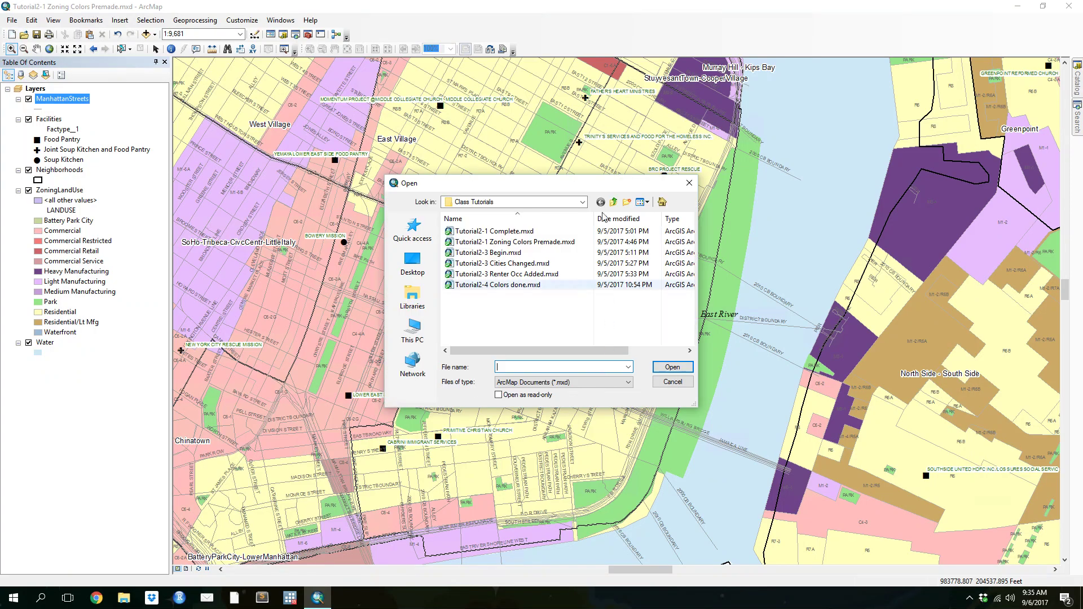
left_click(582, 202)
left_click(582, 204)
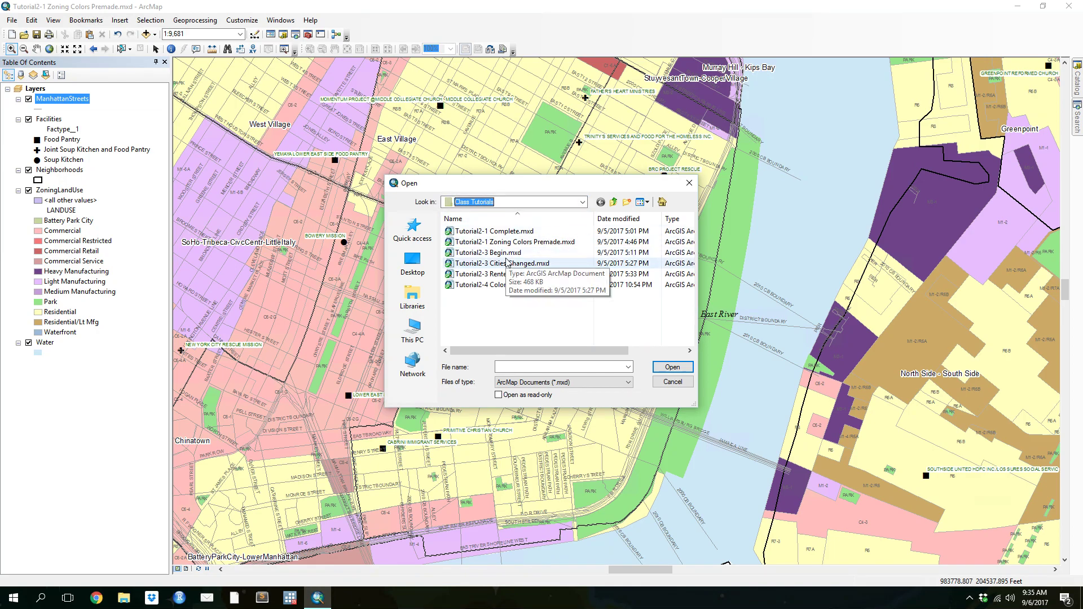
left_click(582, 203)
left_click(582, 204)
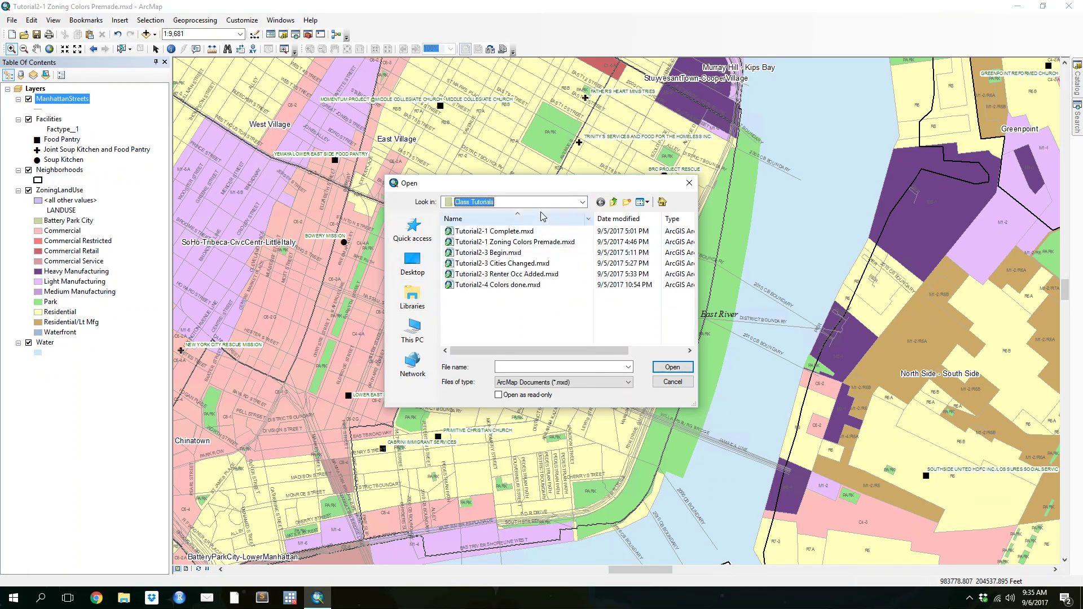
left_click(413, 231)
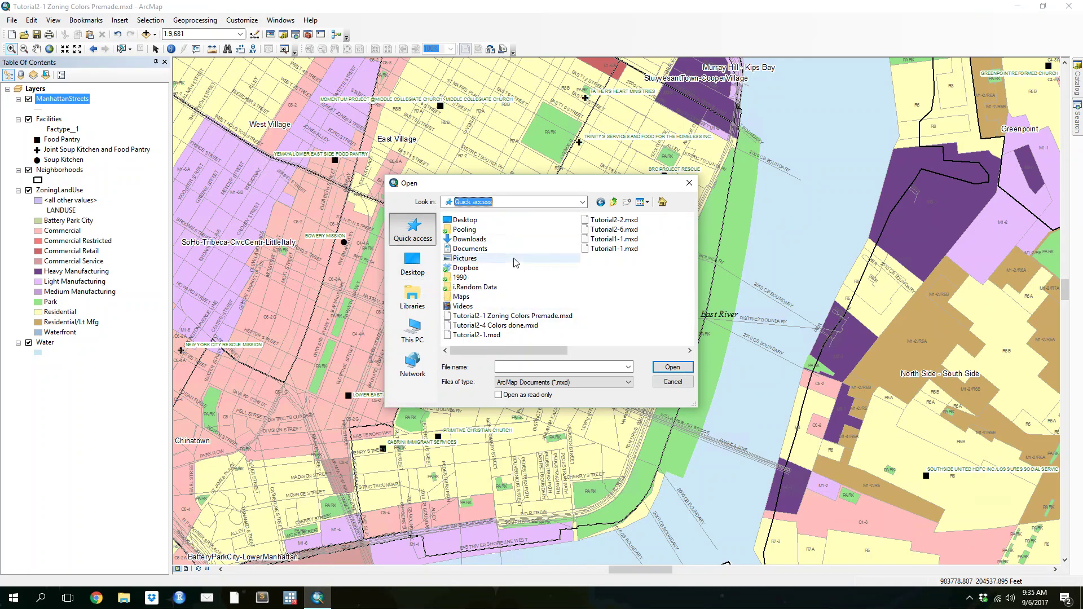
double_click(594, 228)
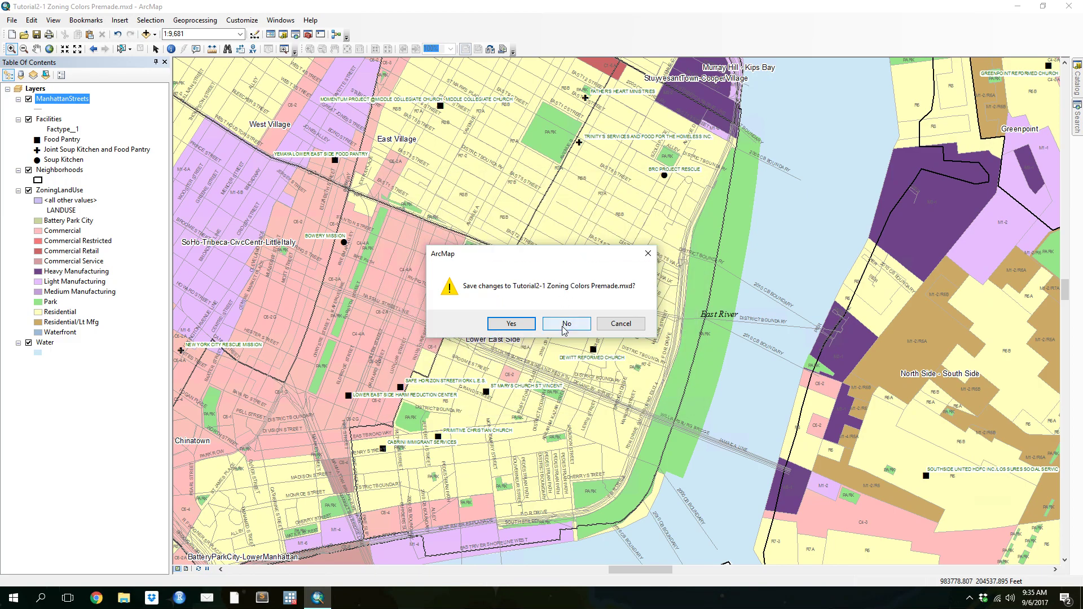
left_click(563, 326)
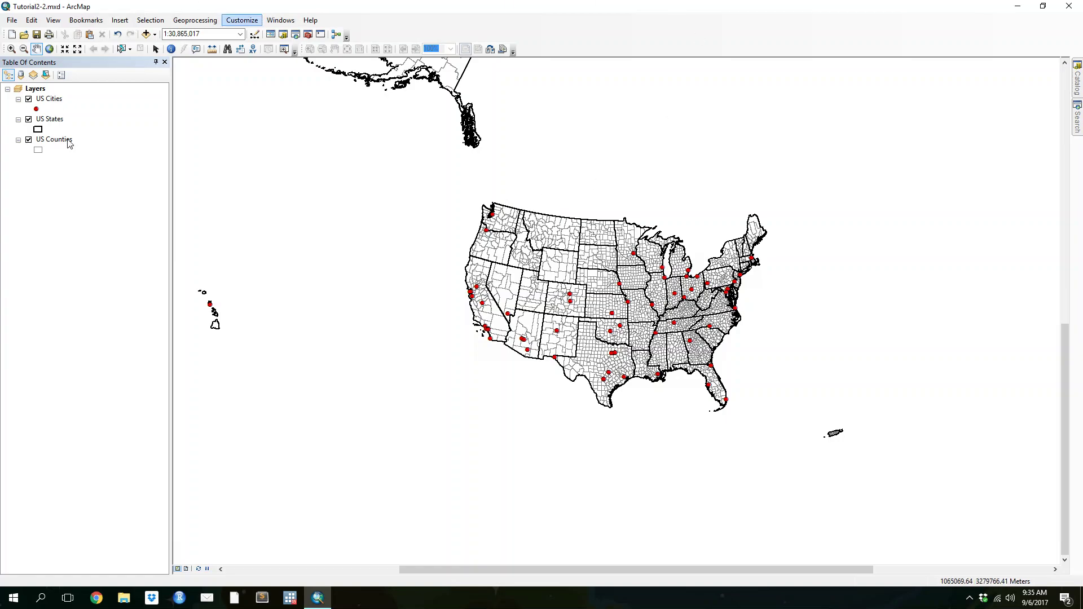
left_click(86, 20)
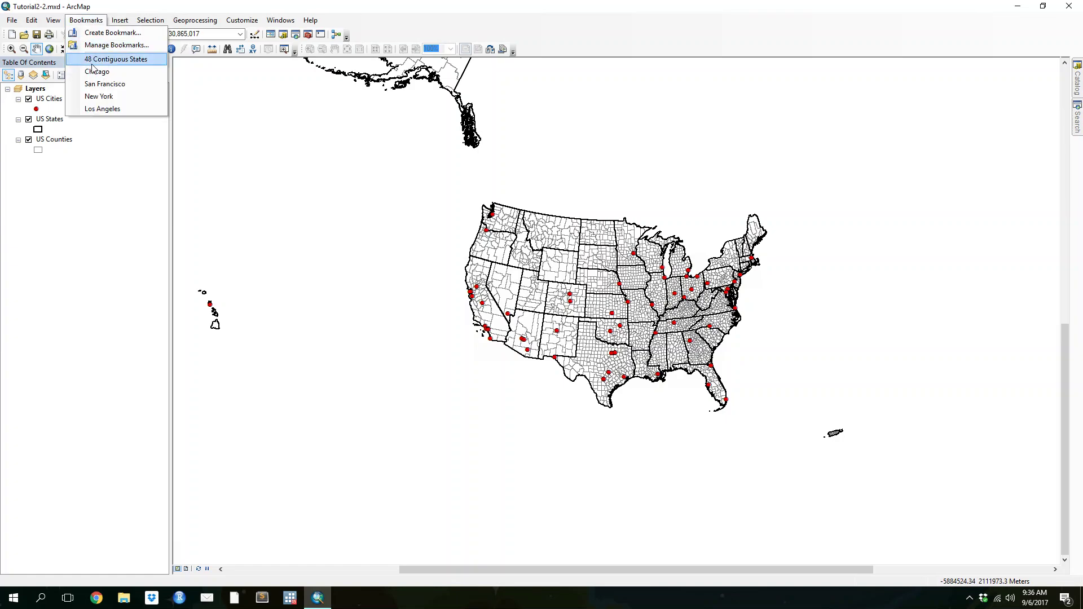
left_click(111, 60)
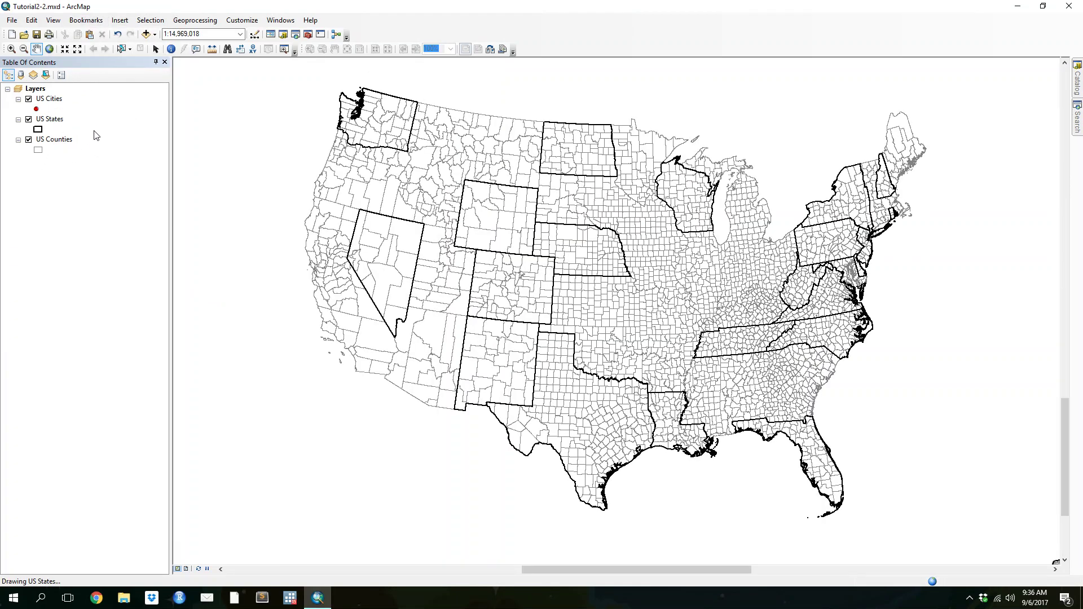
right_click(56, 140)
left_click(142, 374)
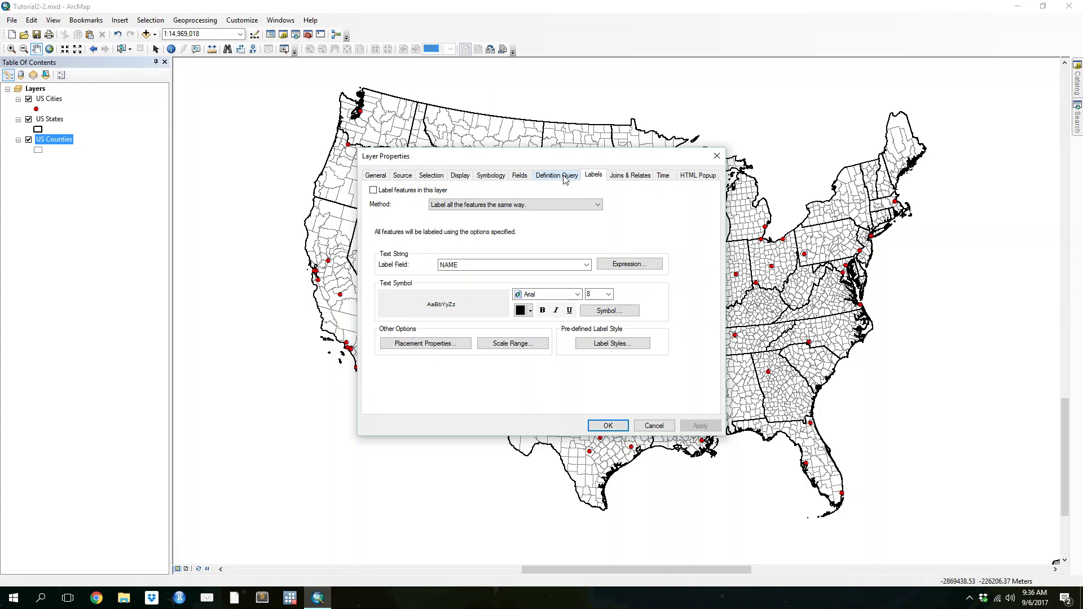
left_click(494, 178)
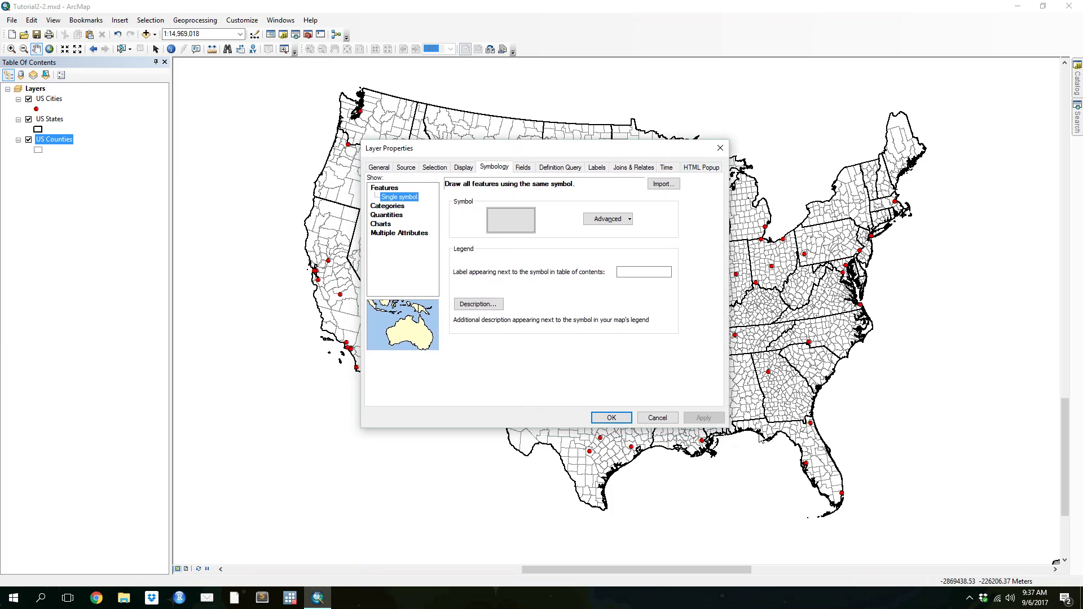
left_click(660, 418)
Symbolize the US Counties layer by quantities with graduated colors, using VACANT as the value field
right_click(50, 137)
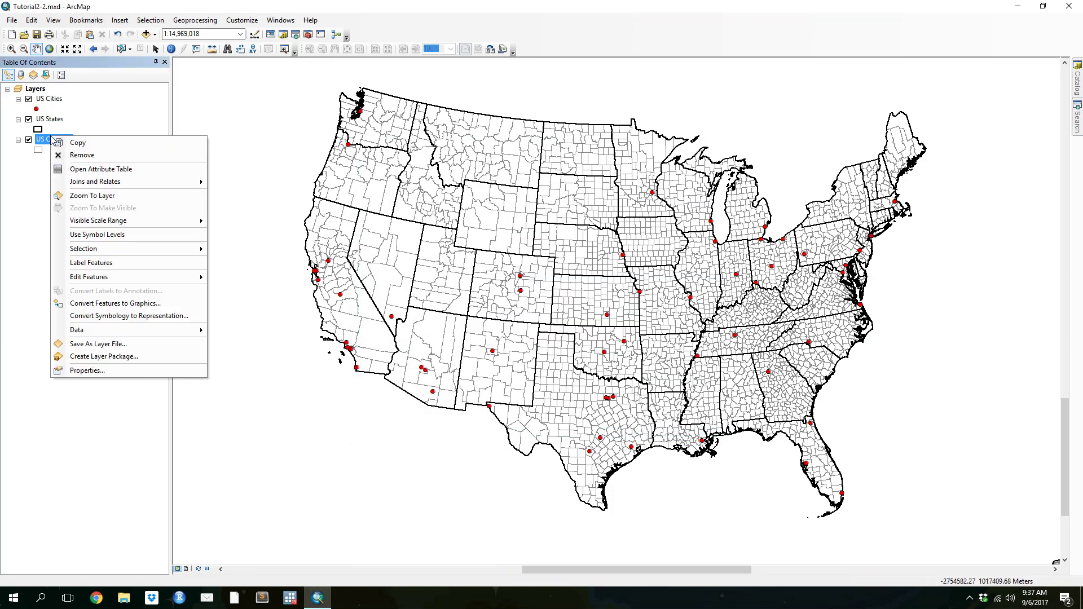
left_click(86, 371)
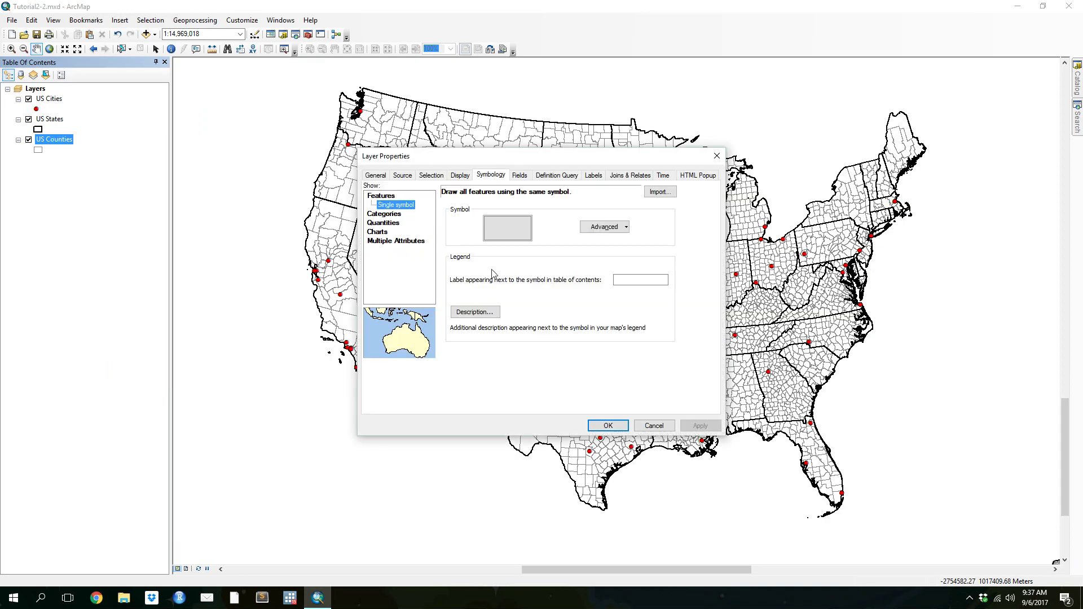
left_click_drag(530, 156, 539, 123)
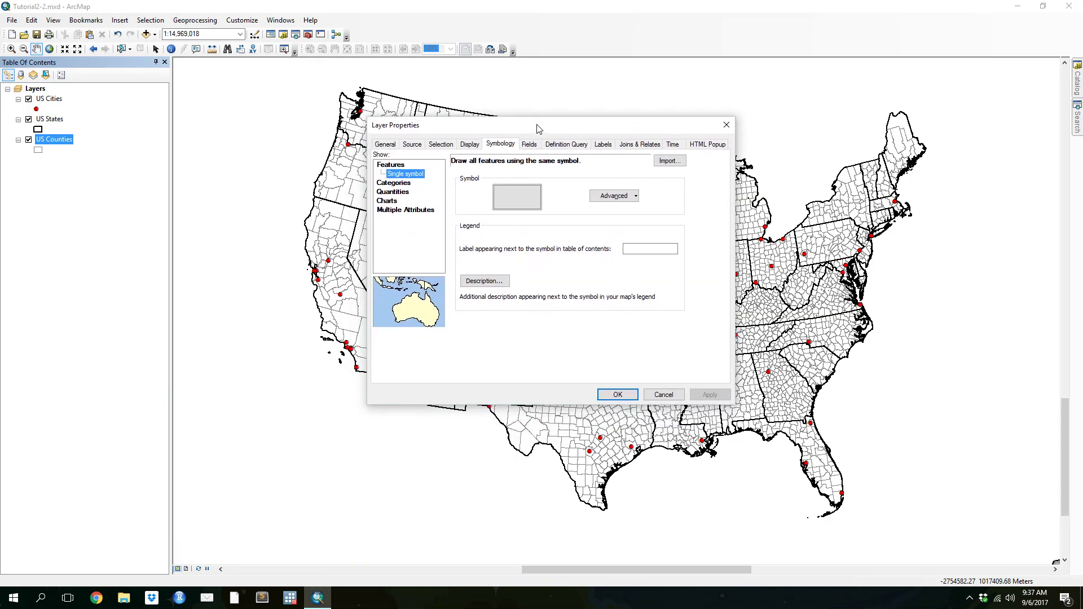
left_click(494, 143)
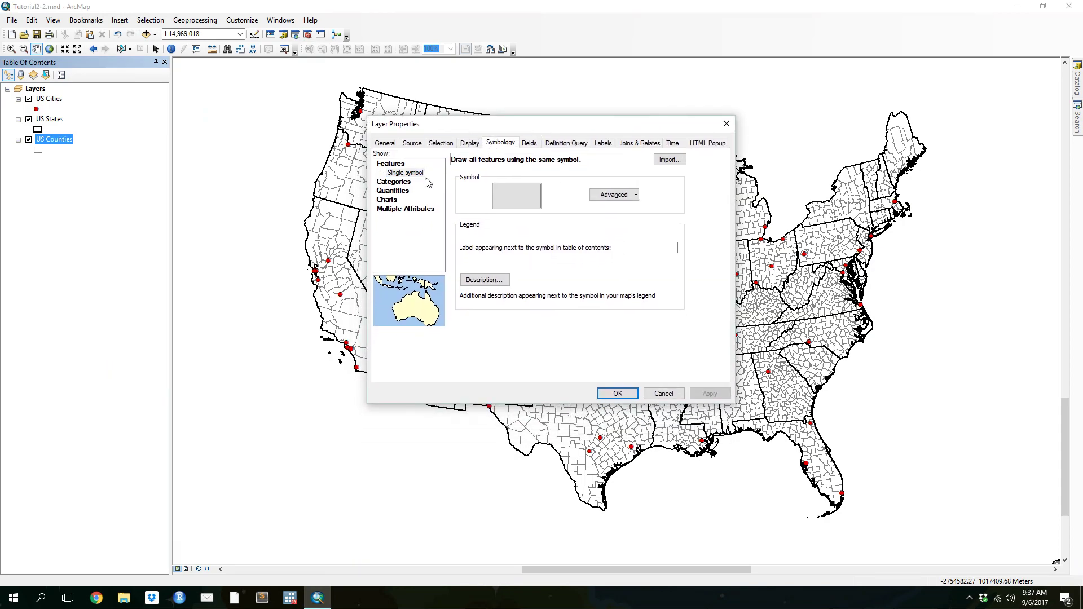
left_click(404, 182)
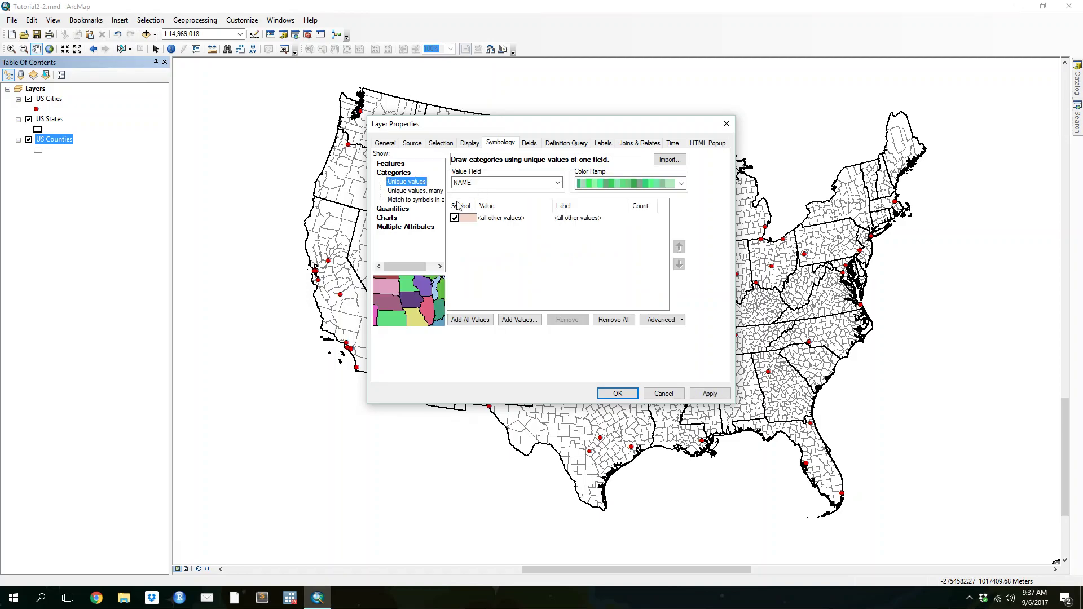
left_click(400, 209)
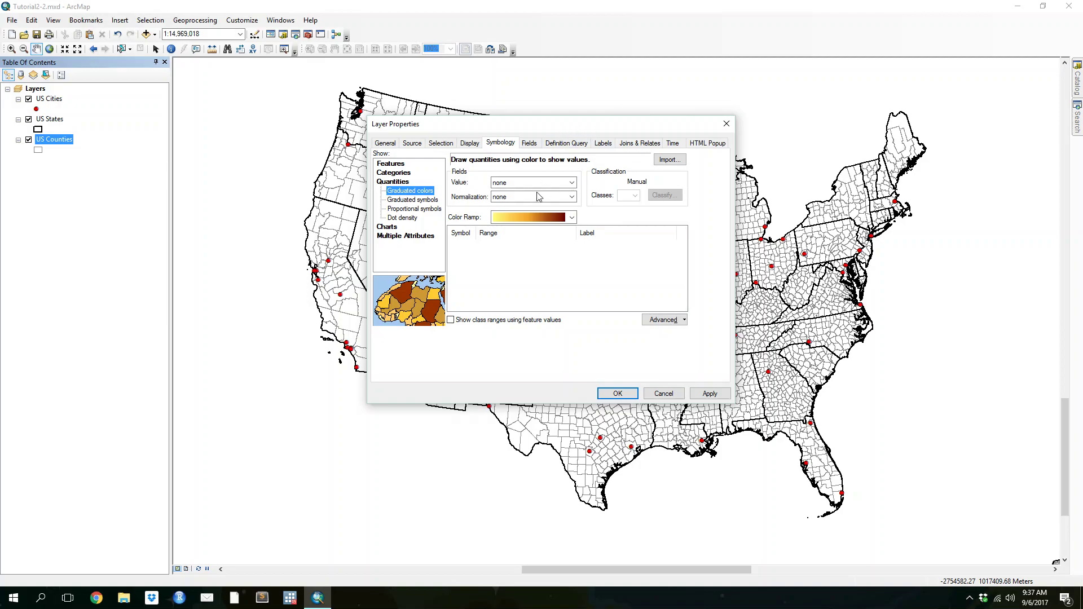
left_click(543, 187)
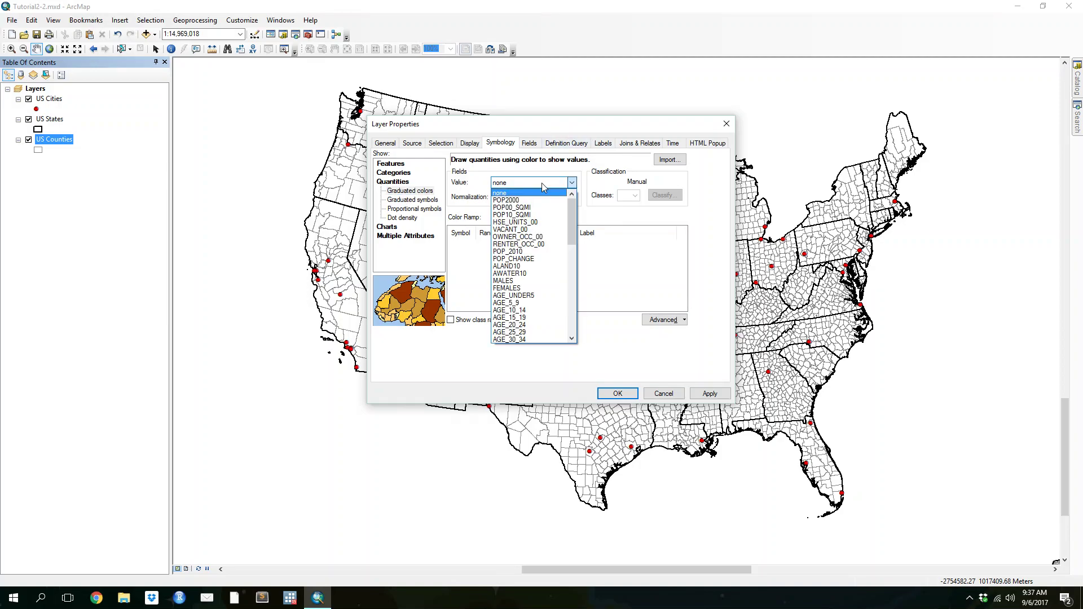
scroll(572, 213, "down", 1)
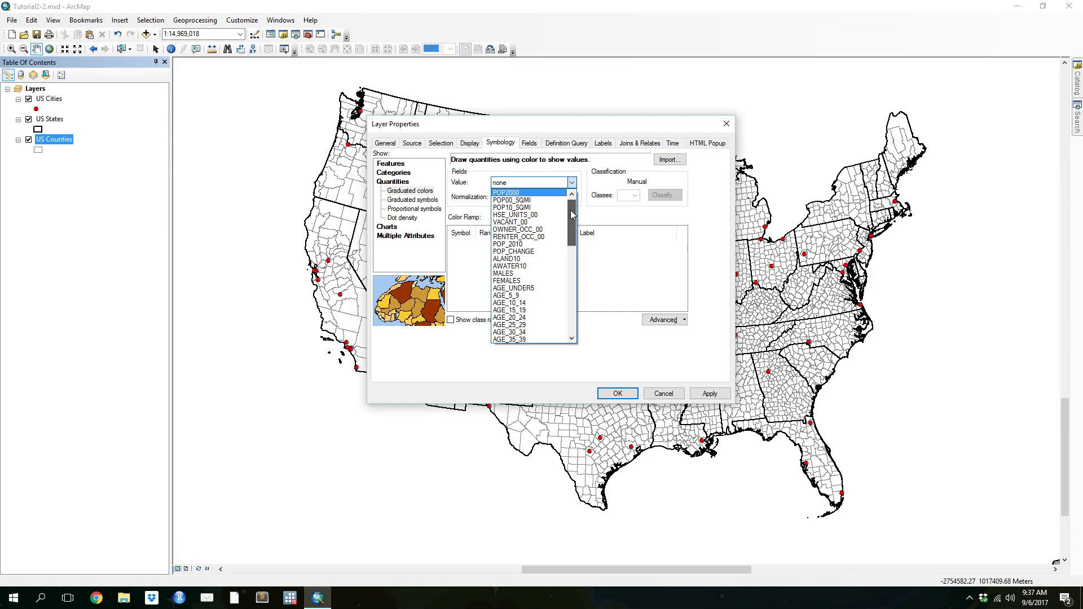
left_click_drag(573, 214, 574, 301)
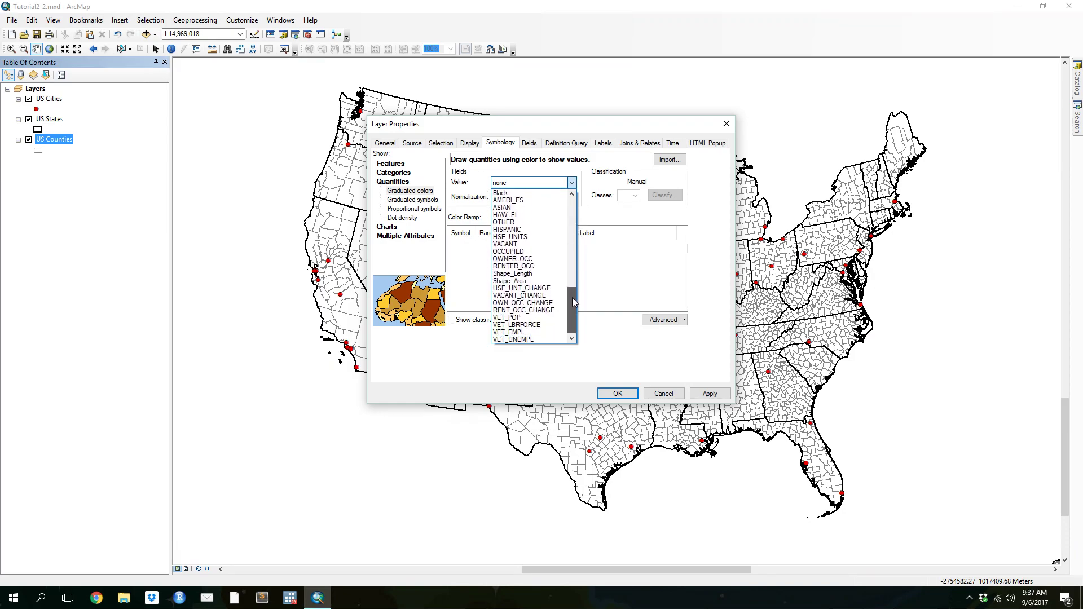
left_click(561, 244)
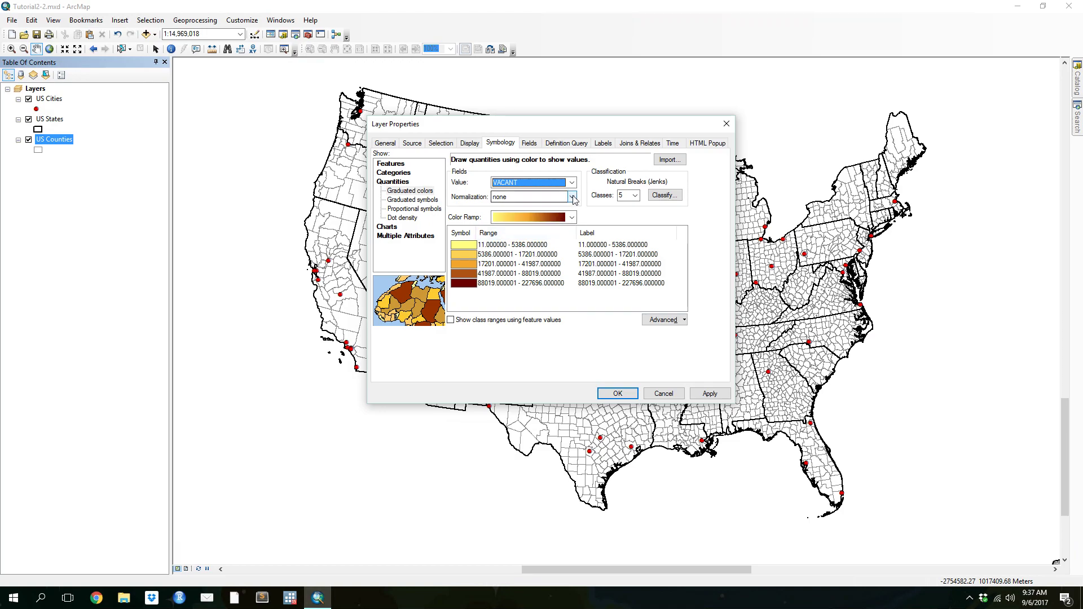
Apply a light-to-dark gray color ramp to the US Counties classes and accept the symbology
left_click(573, 218)
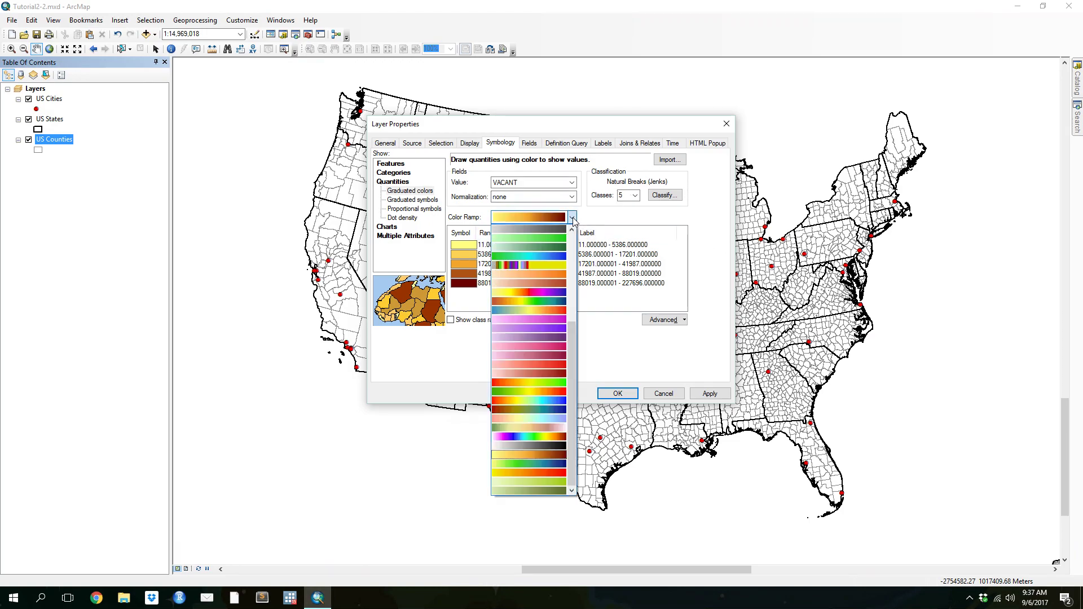
left_click(558, 229)
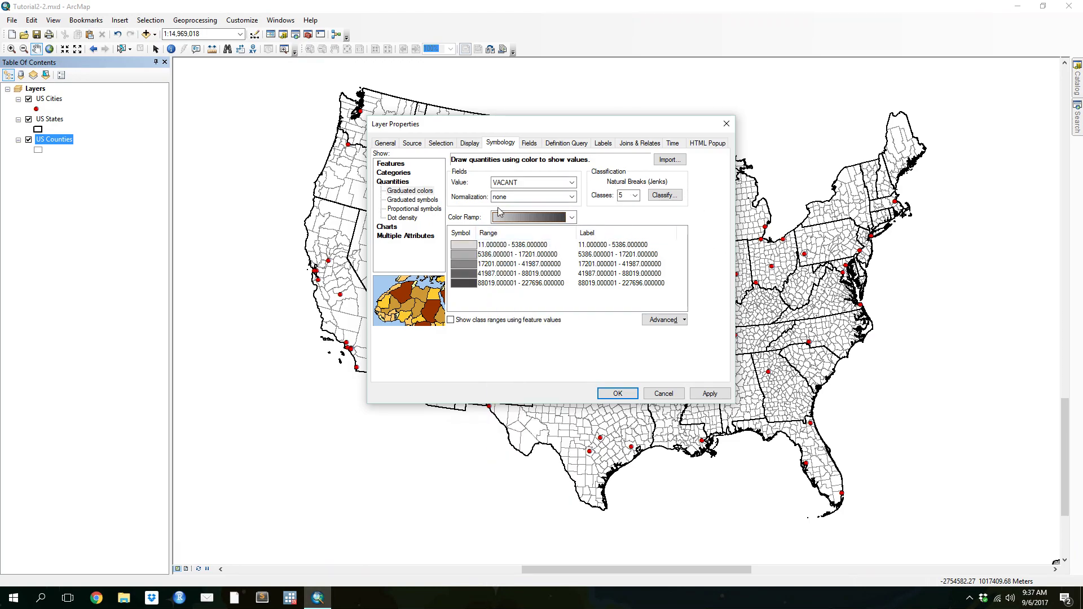
left_click(618, 393)
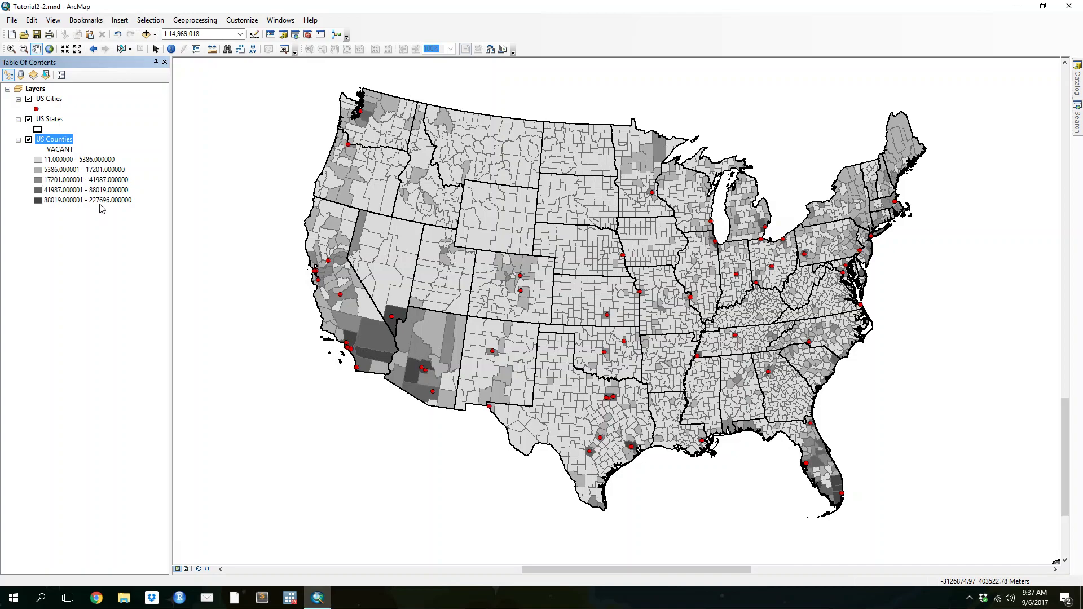
right_click(61, 140)
left_click(95, 376)
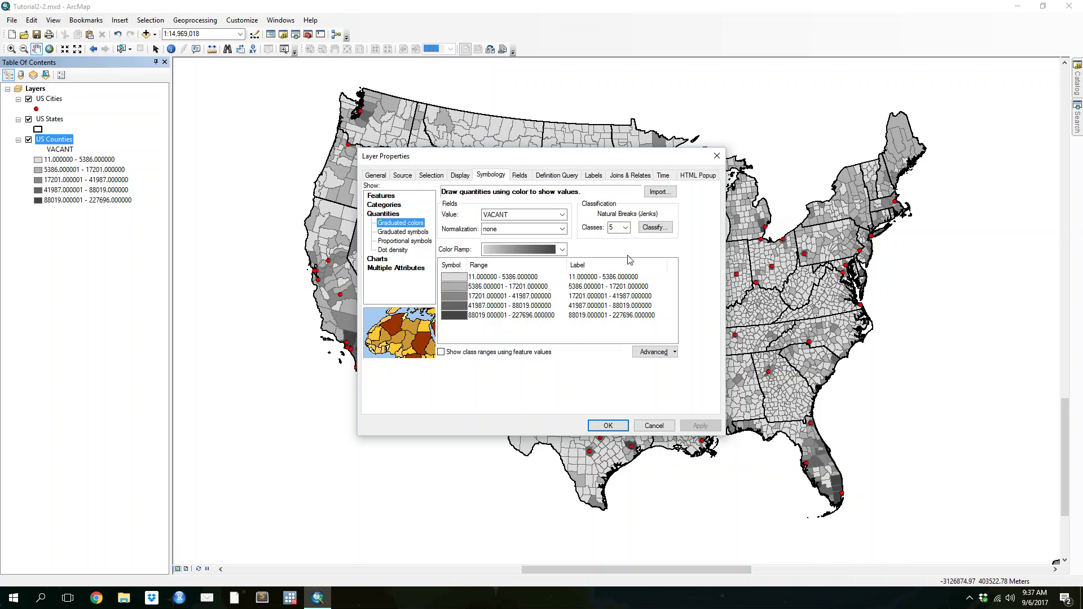
left_click(717, 156)
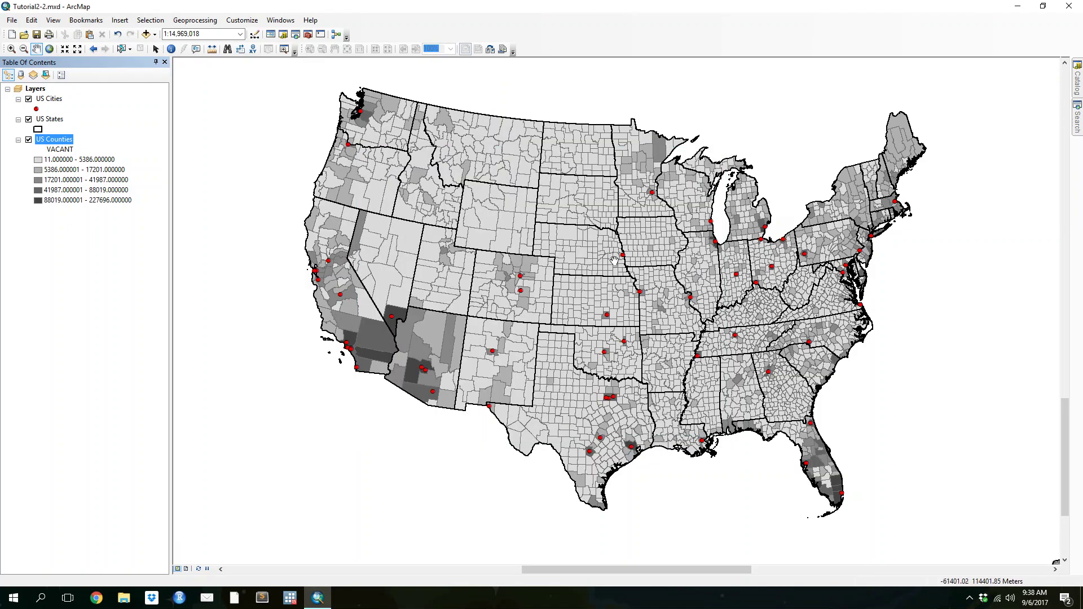
Change the classification method of the US Counties layer to Quantile and accept the layer settings
right_click(42, 144)
left_click(67, 442)
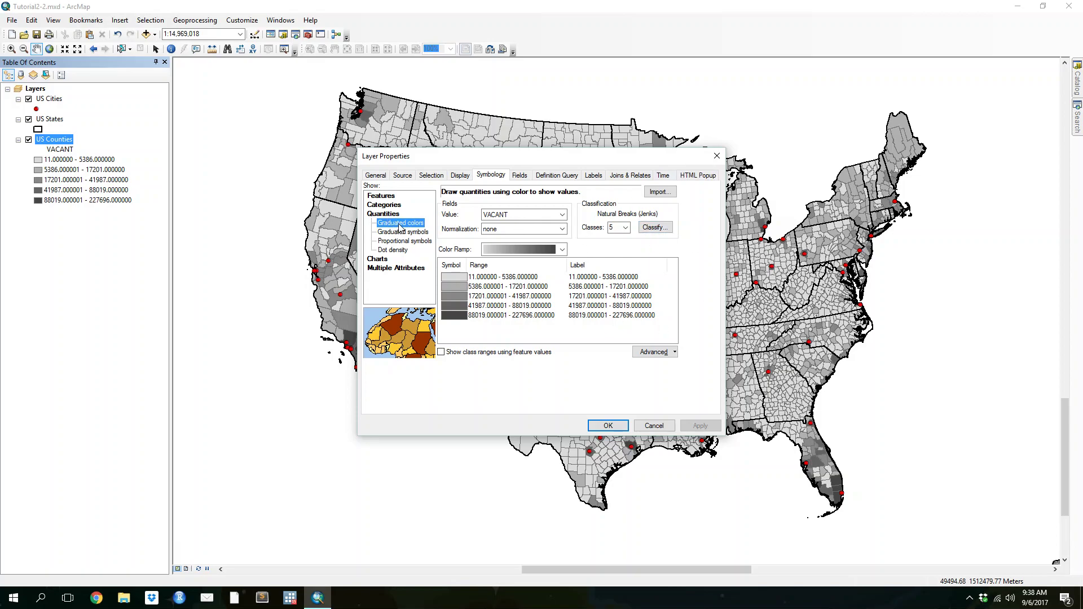
left_click(652, 228)
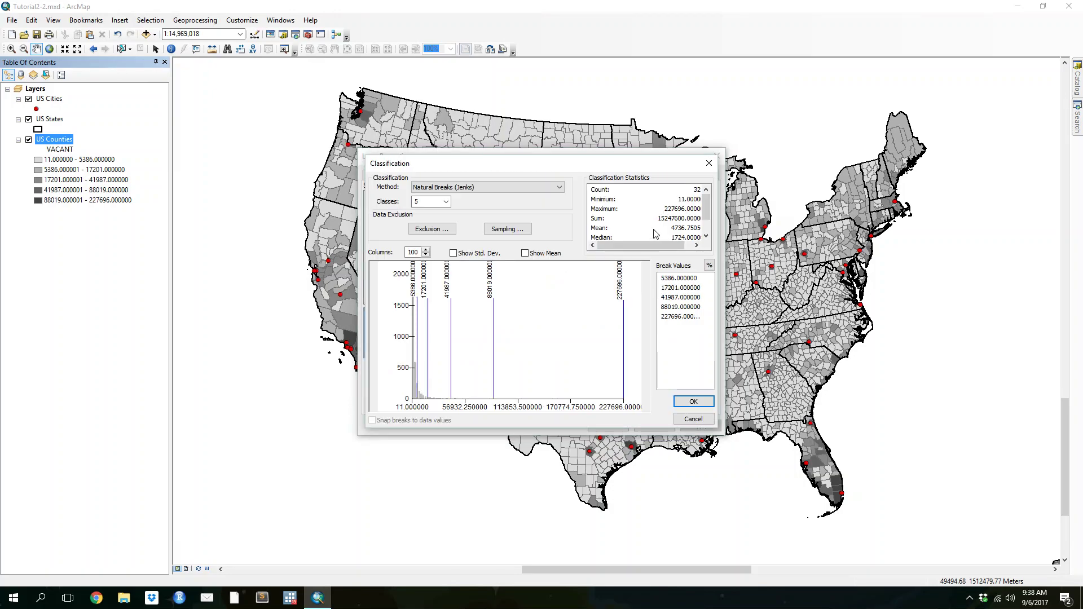
left_click(539, 188)
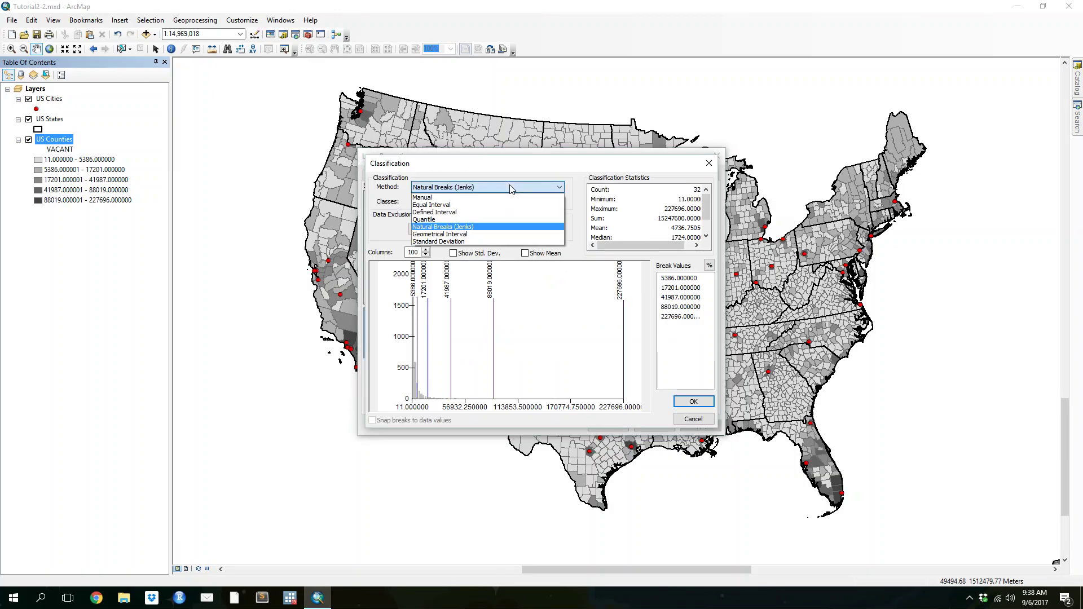
left_click(492, 220)
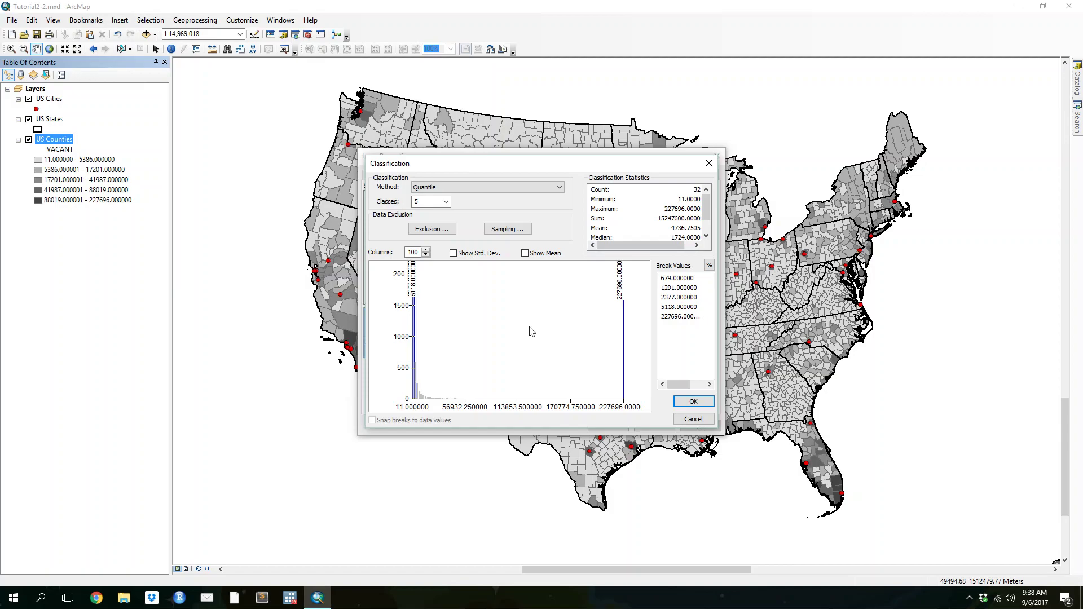
left_click(693, 403)
left_click(609, 430)
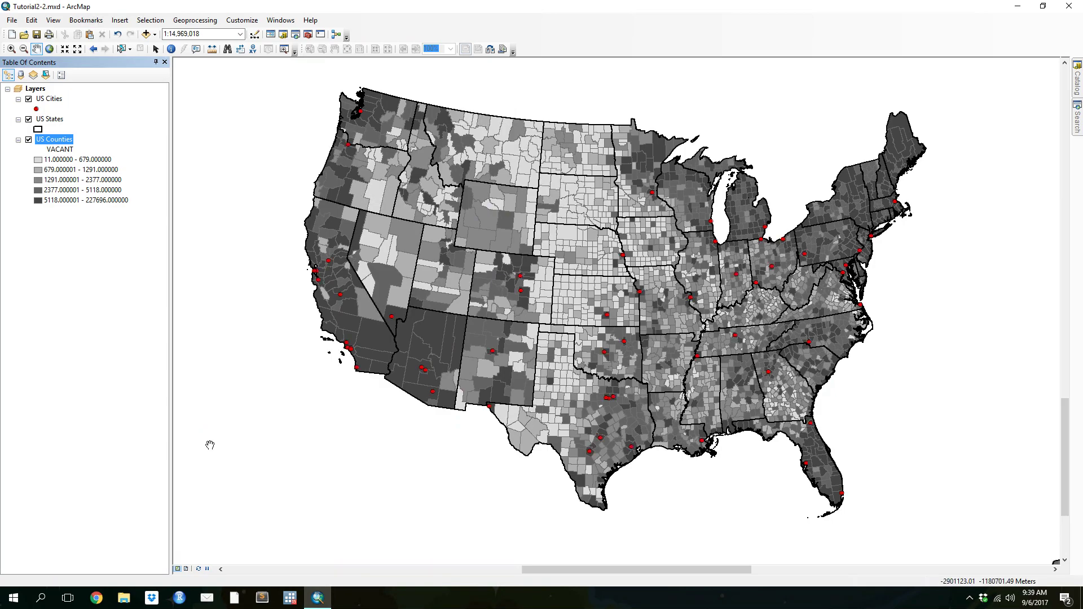
Format the class labels of the US Counties symbology as whole numbers with no decimal places
right_click(59, 143)
key("Escape")
right_click(53, 141)
left_click(89, 375)
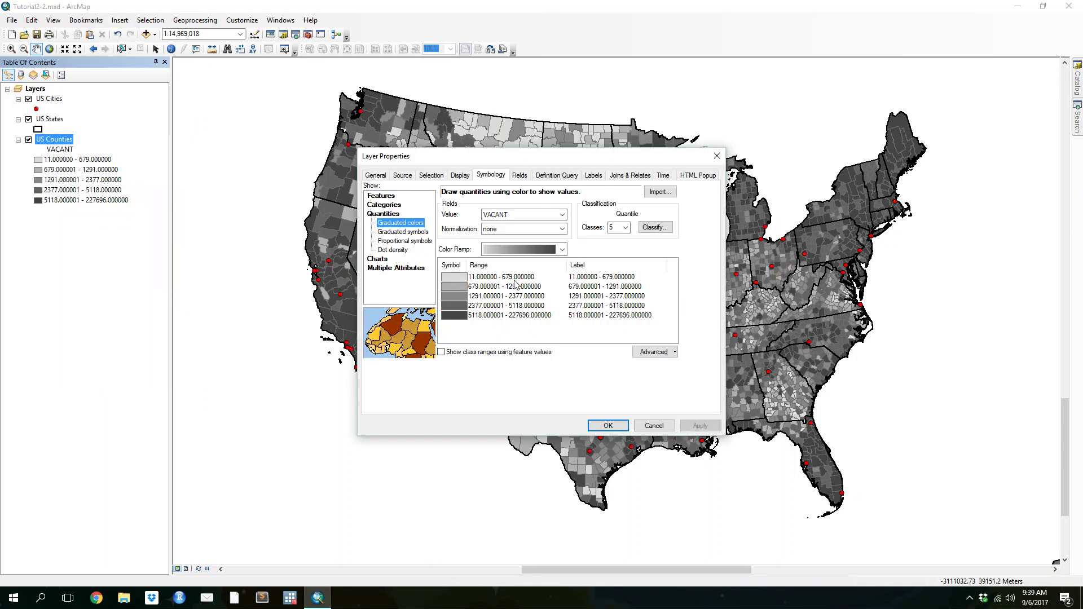
right_click(602, 265)
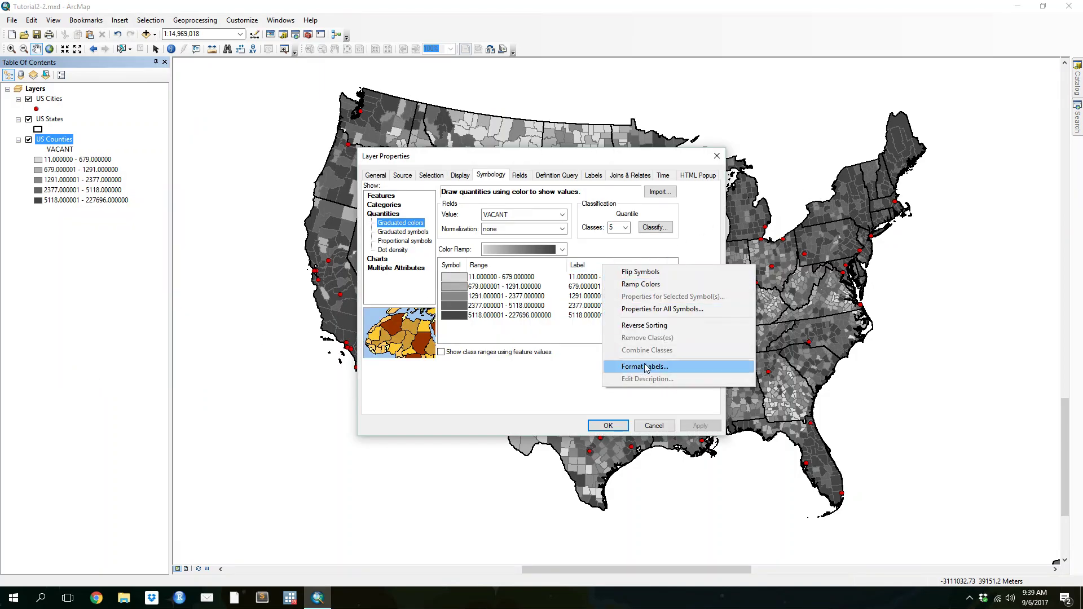
left_click(558, 333)
right_click(611, 264)
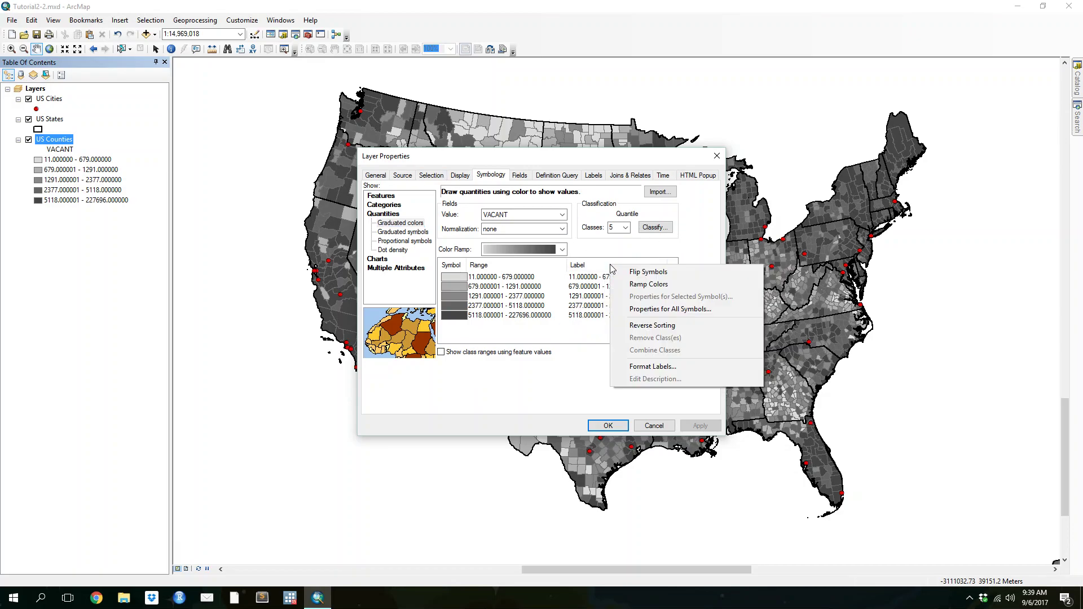
left_click(663, 367)
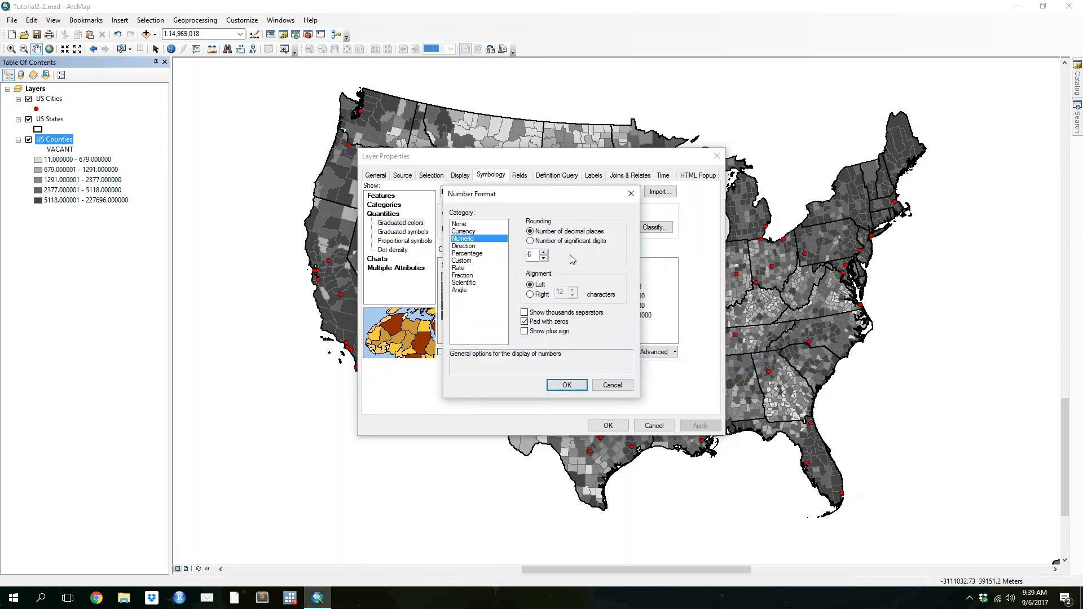
left_click(543, 258)
type("1")
left_click(543, 259)
left_click(564, 385)
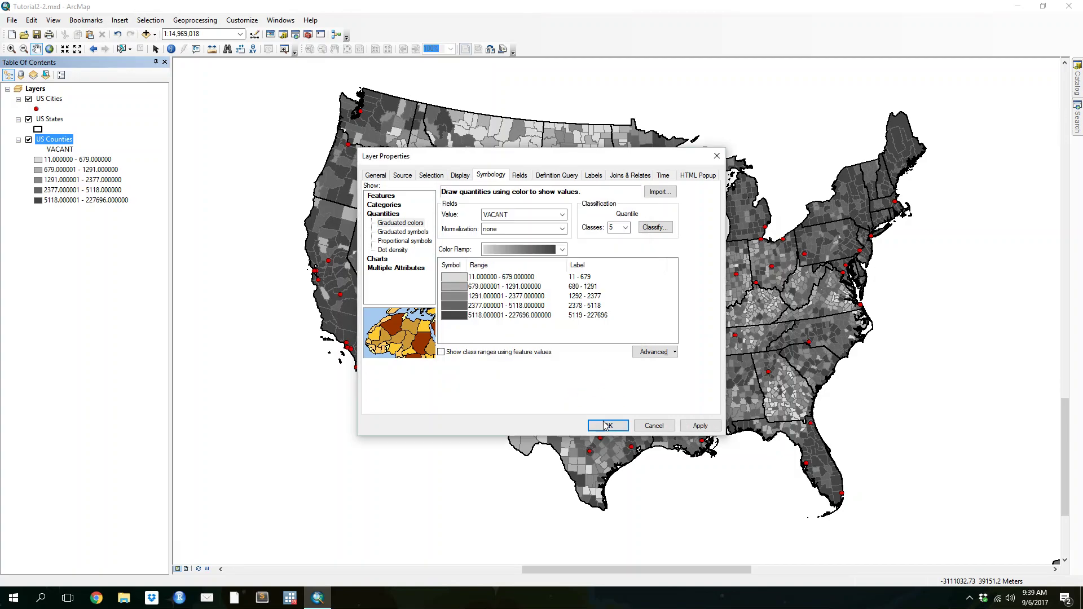
Accept the whole-number class labels for the US Counties layer and clear the layer selection in the table of contents
left_click(604, 423)
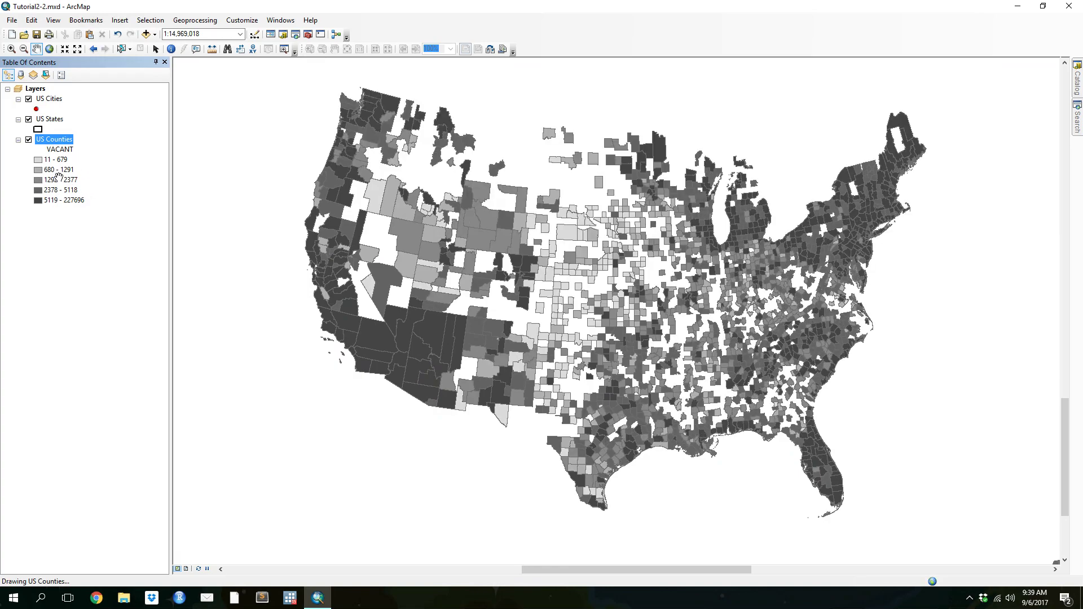
left_click(65, 256)
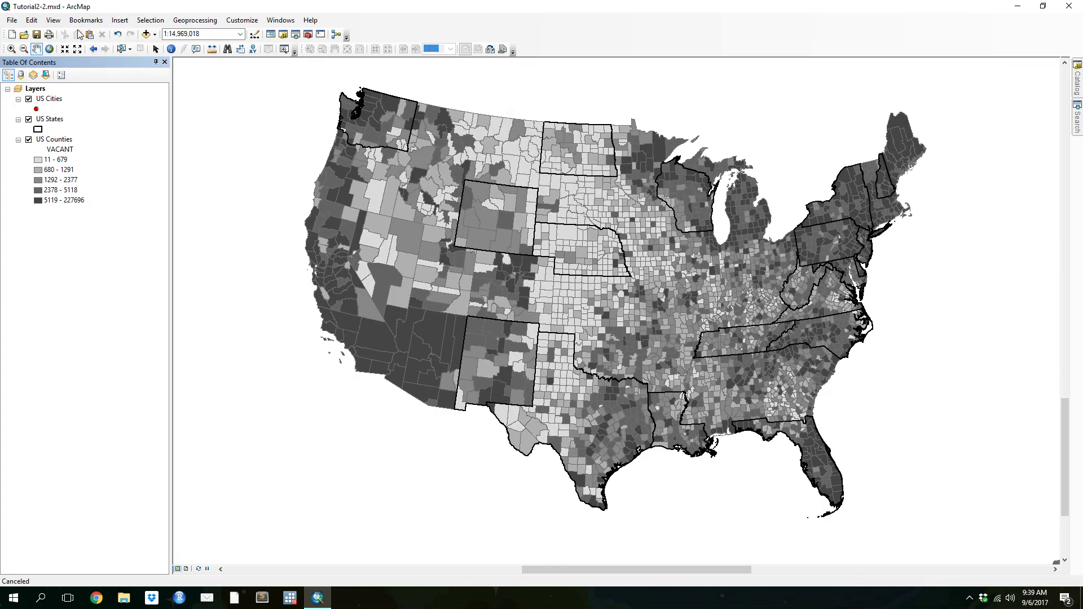
right_click(39, 92)
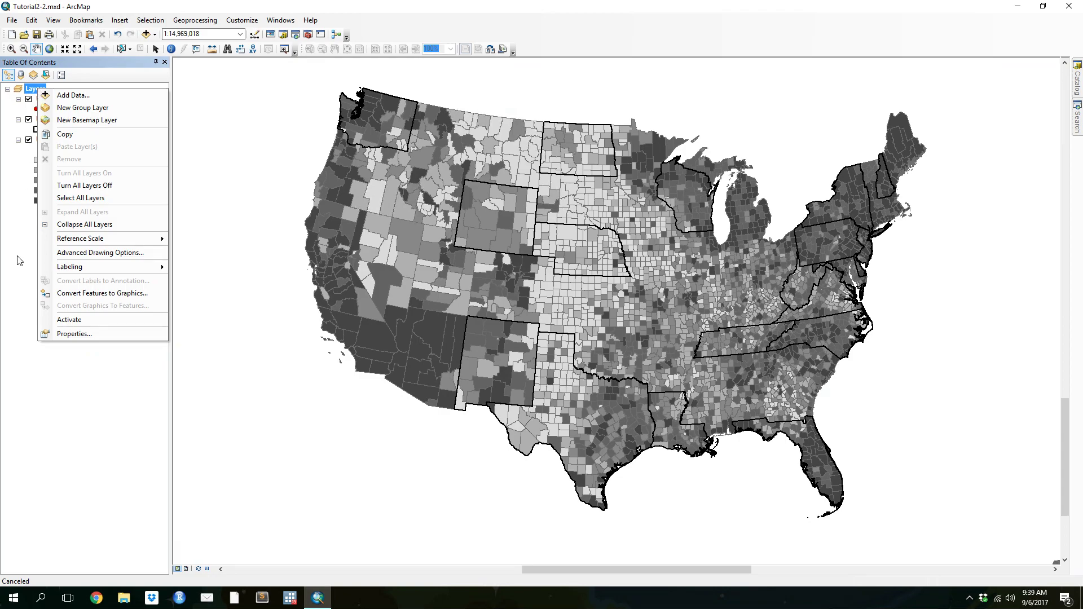
mouse_move(148, 241)
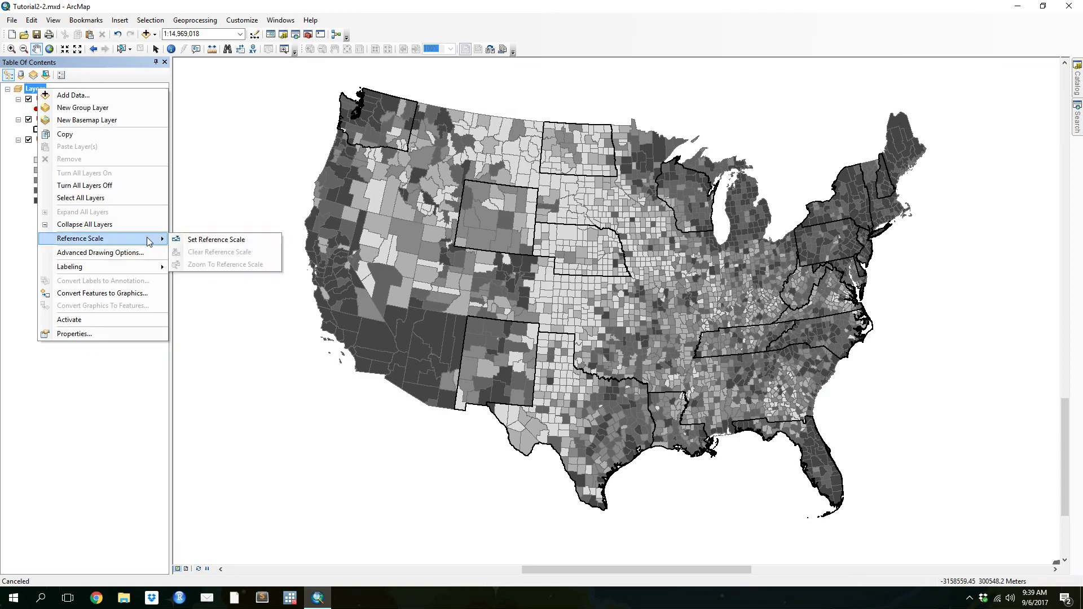
left_click(25, 257)
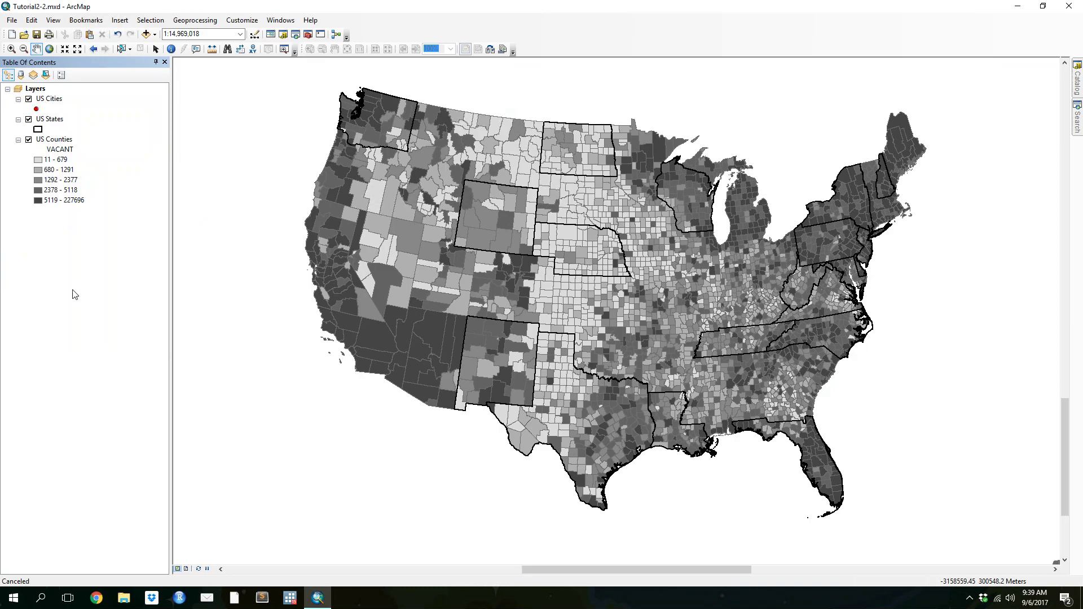
Set the patch width to 22 pts in the table of contents options and accept the change
left_click(61, 75)
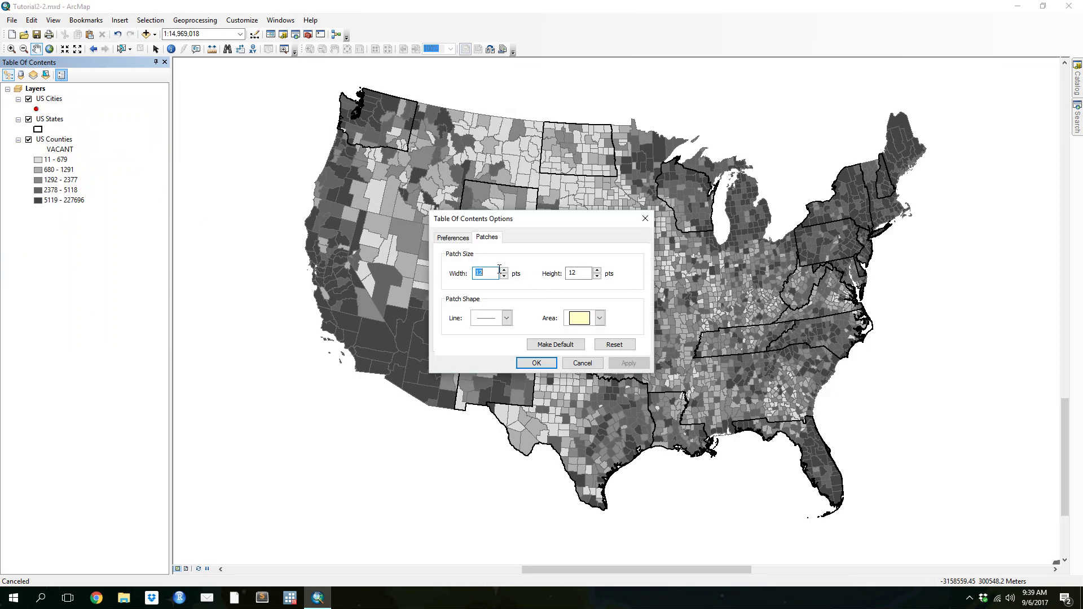
type("22")
key("Return")
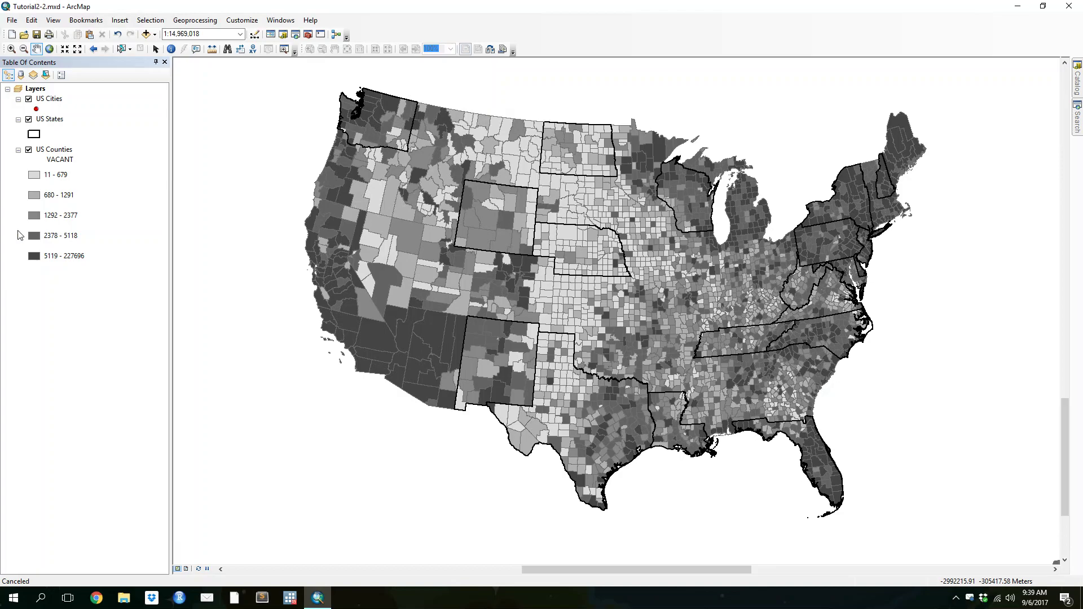
Show thousands separators in the class labels of the US Counties symbology and accept the layer settings
right_click(58, 152)
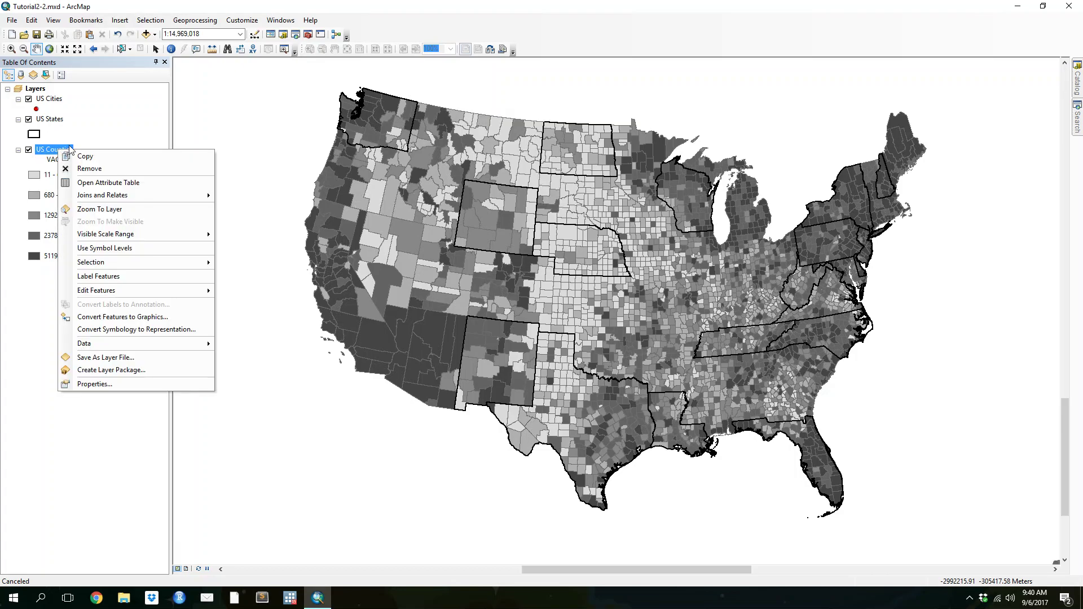
left_click(113, 383)
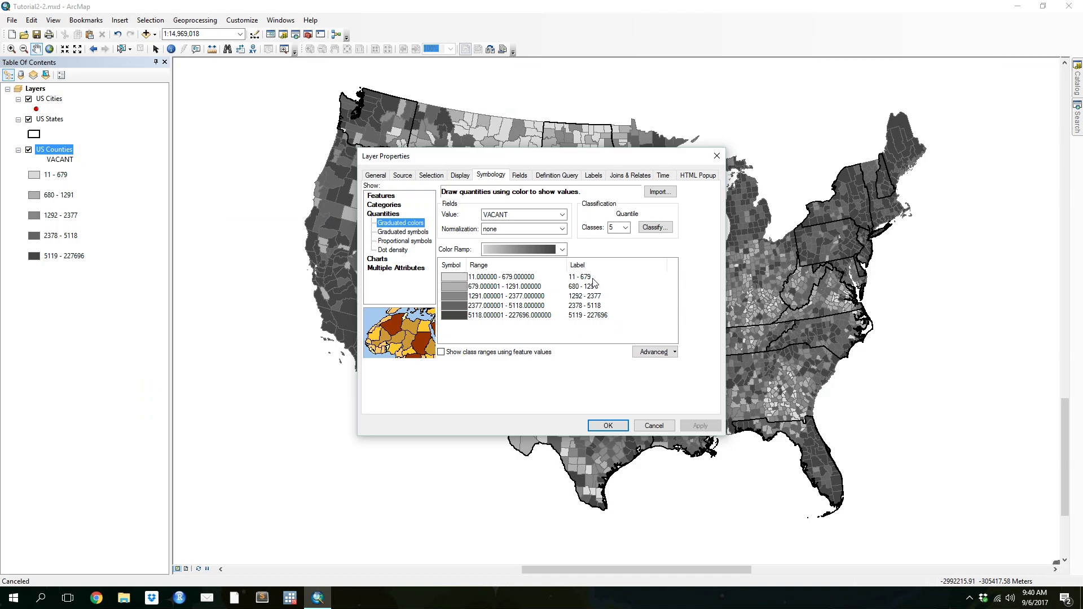
right_click(581, 263)
left_click(621, 368)
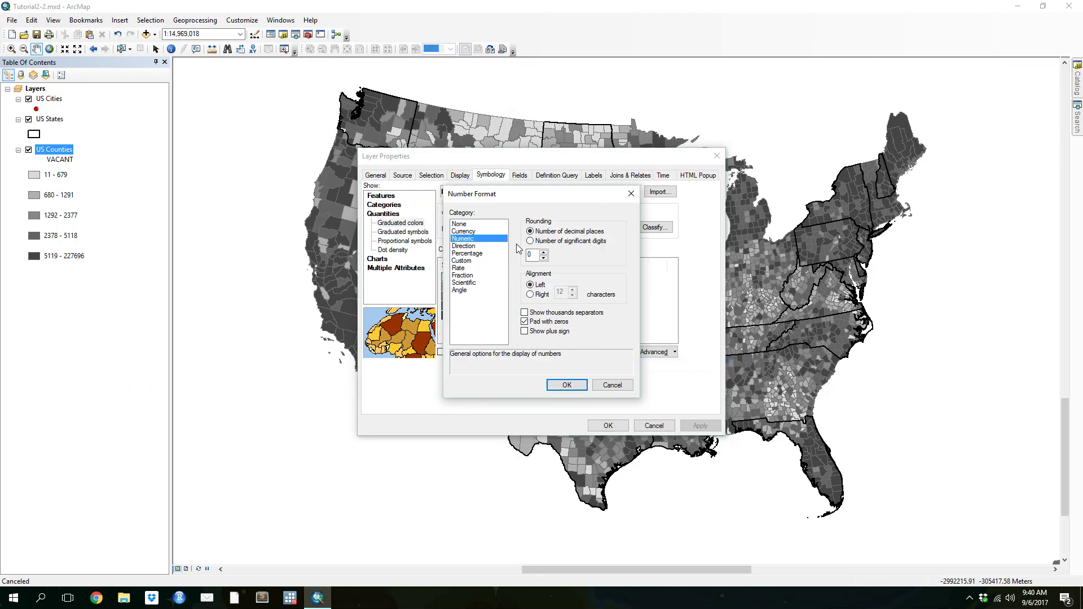
left_click(533, 313)
left_click(566, 385)
left_click(608, 427)
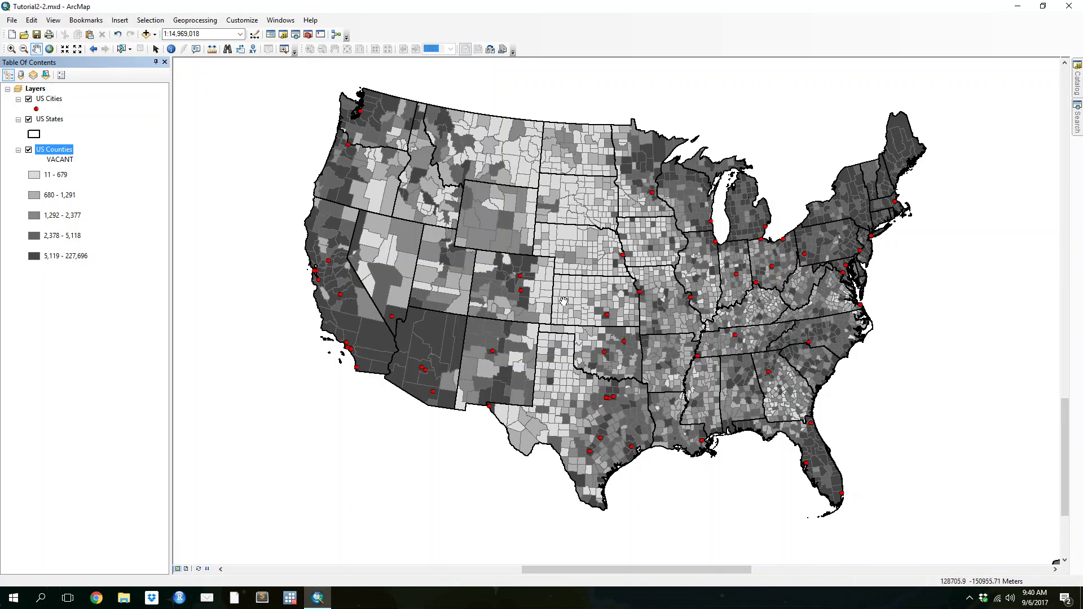
Symbolize the US Cities layer by quantities with graduated colors, using POP2007 as the value field
right_click(50, 101)
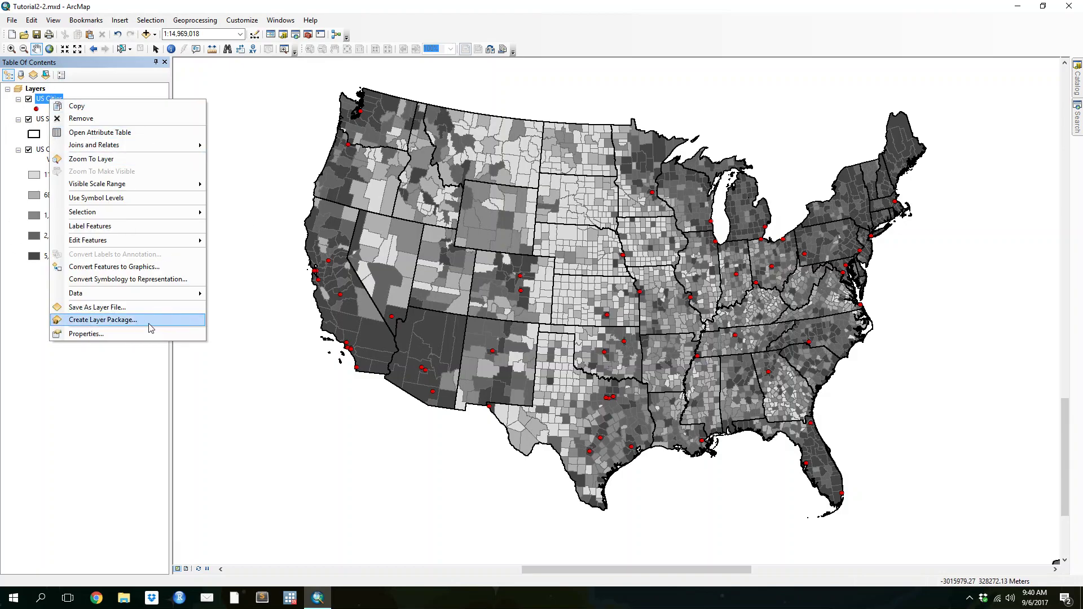
left_click(133, 335)
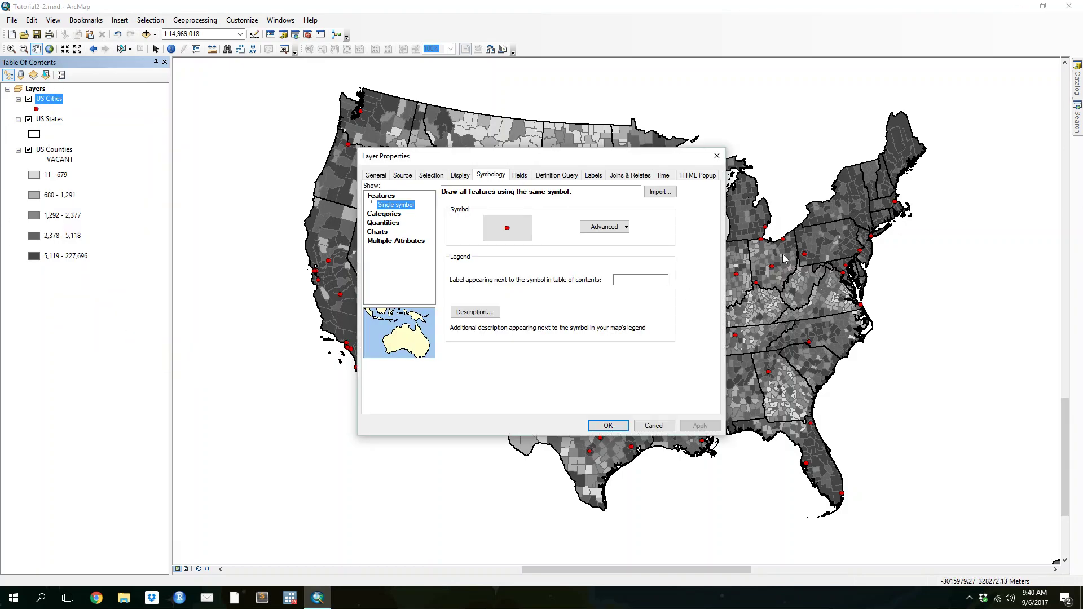
left_click(384, 223)
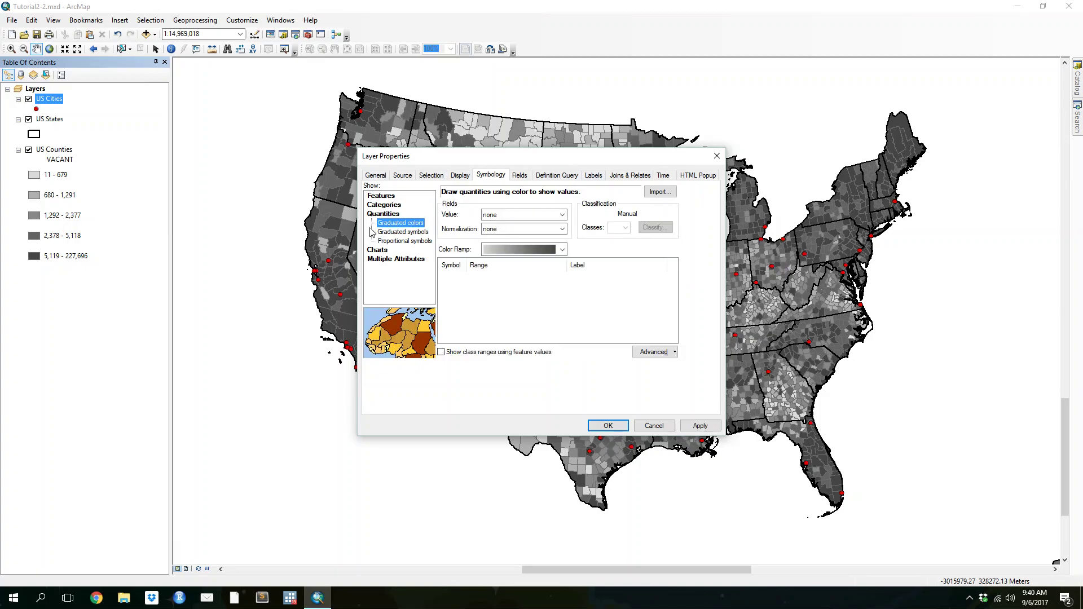
left_click(513, 215)
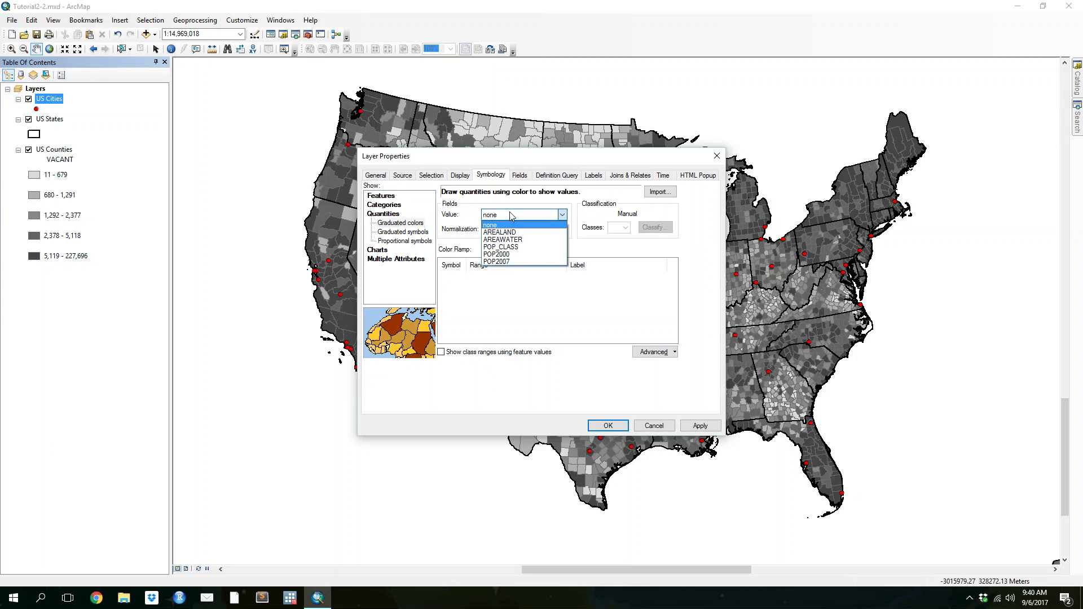
left_click(509, 261)
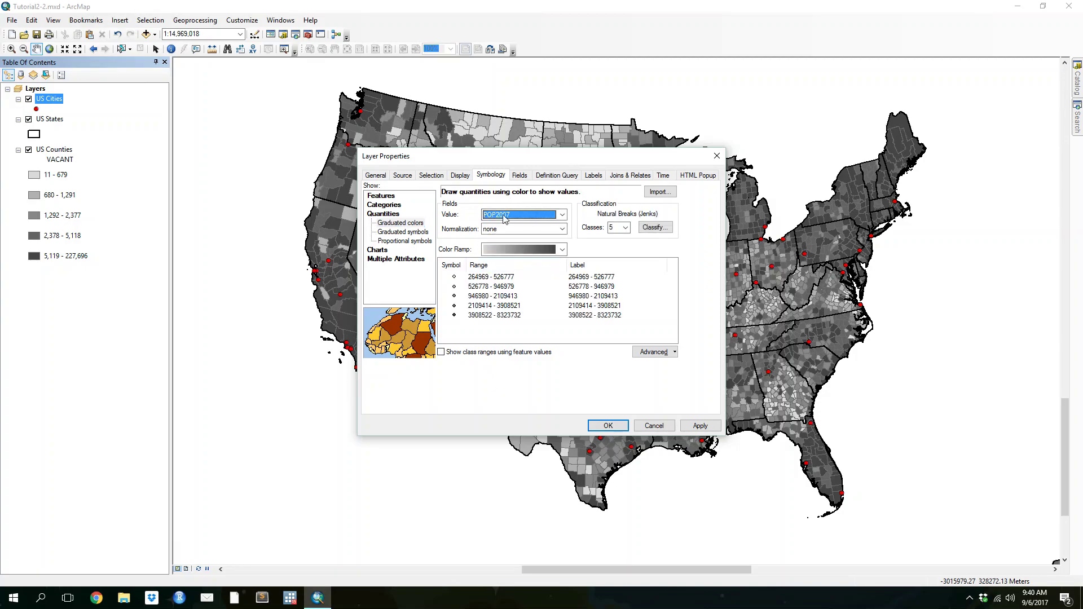
Change the classification method of the US Cities population classes to Quantile
left_click(654, 227)
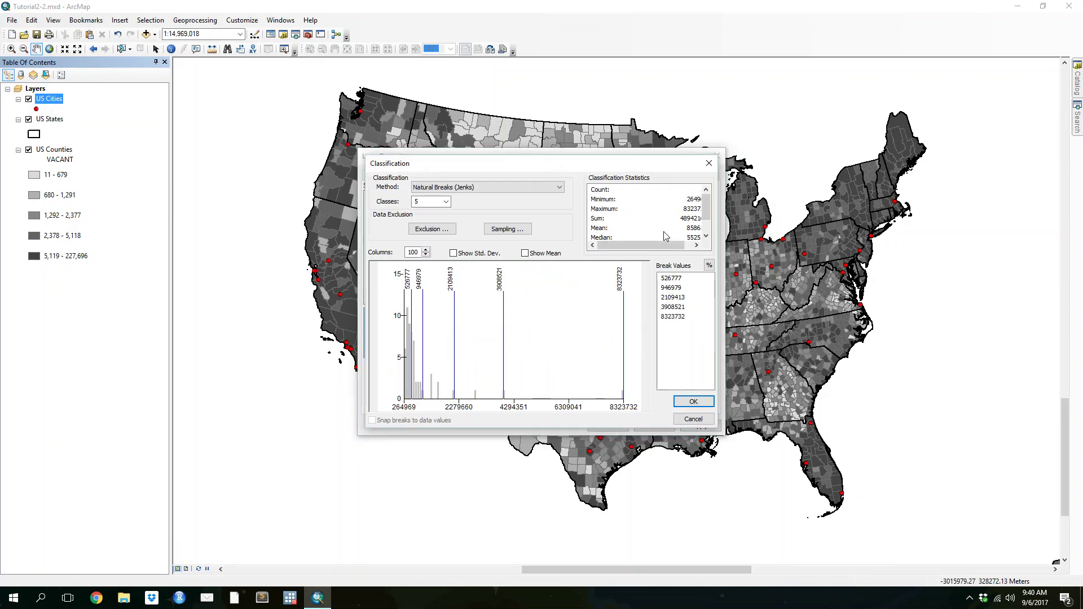
left_click(461, 189)
left_click(449, 220)
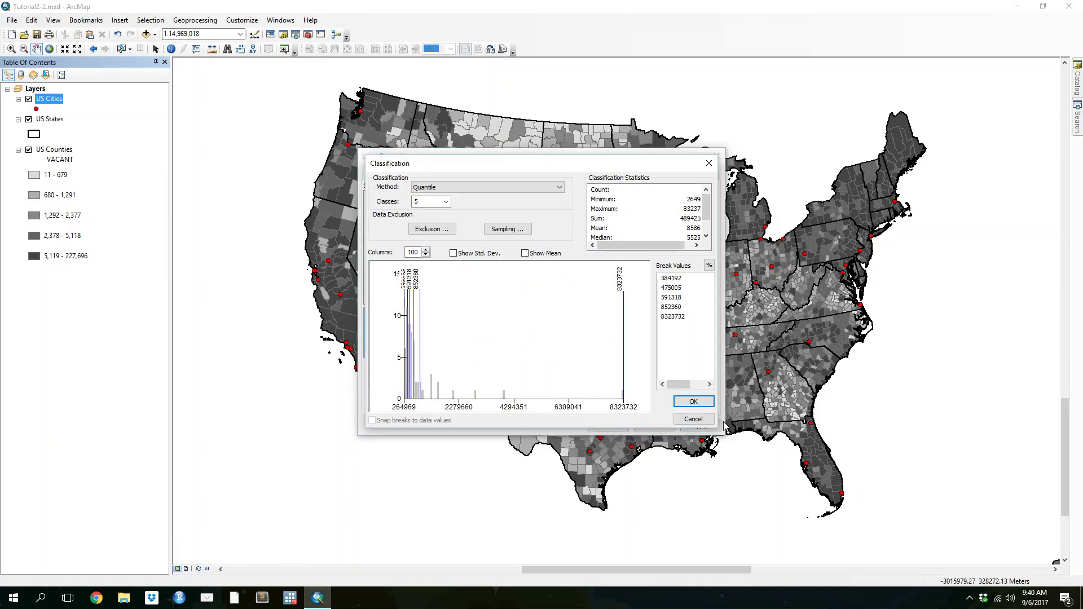
Apply the five-class Quantile classification of POP2007 to the US Cities layer, with thousands separators in the class labels
left_click(694, 401)
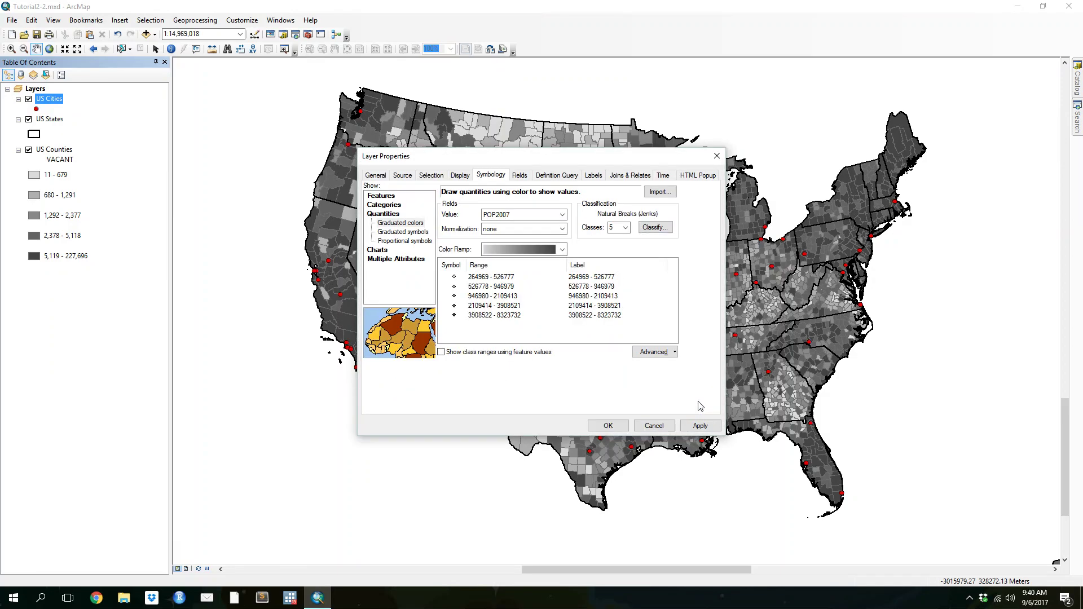
right_click(593, 269)
left_click(632, 369)
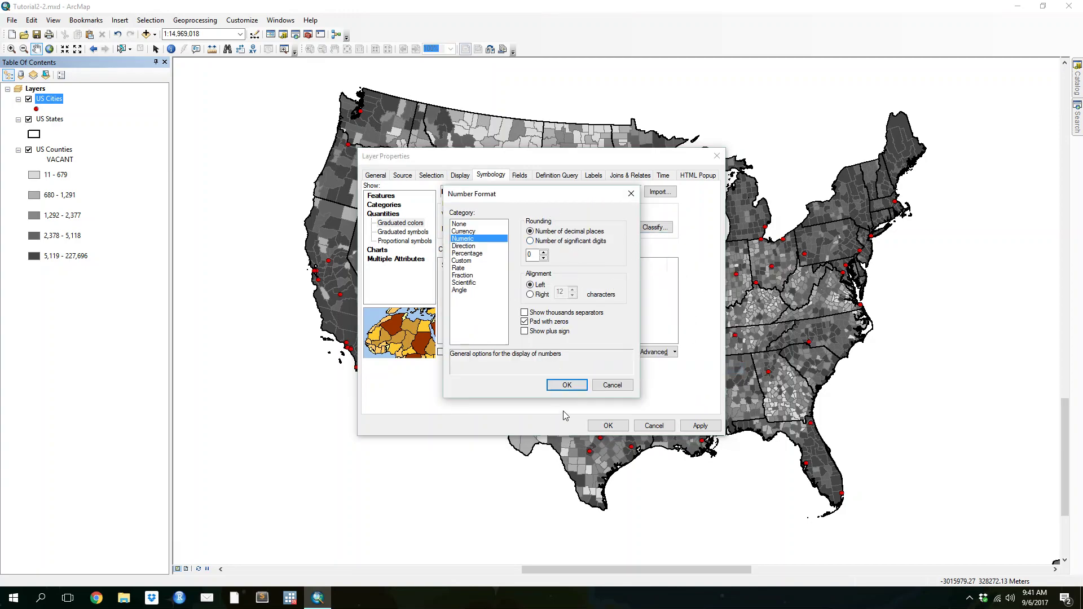
left_click(524, 312)
left_click(566, 385)
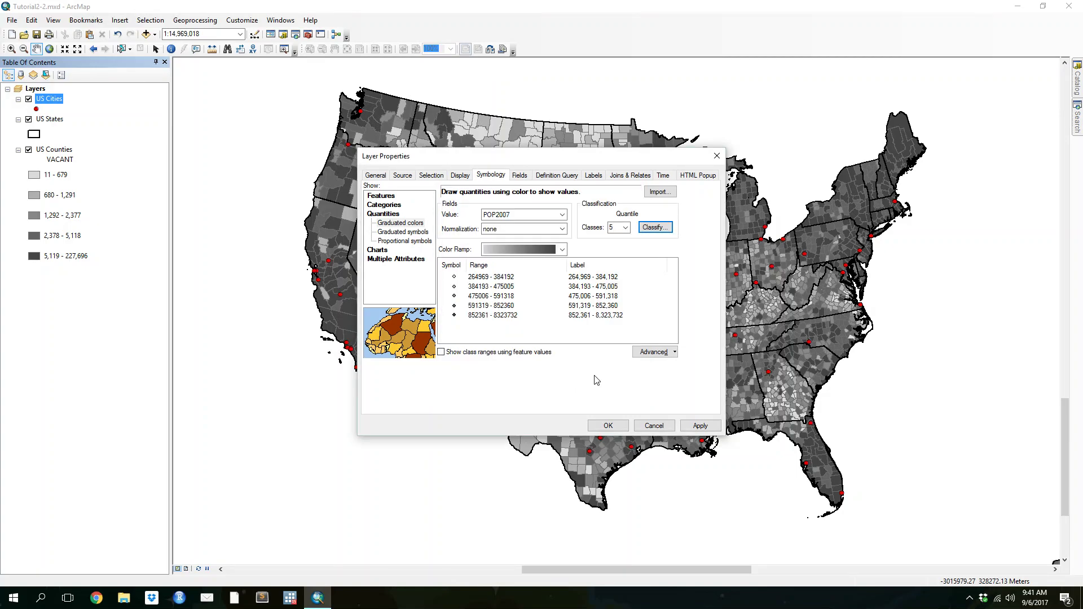
left_click(602, 427)
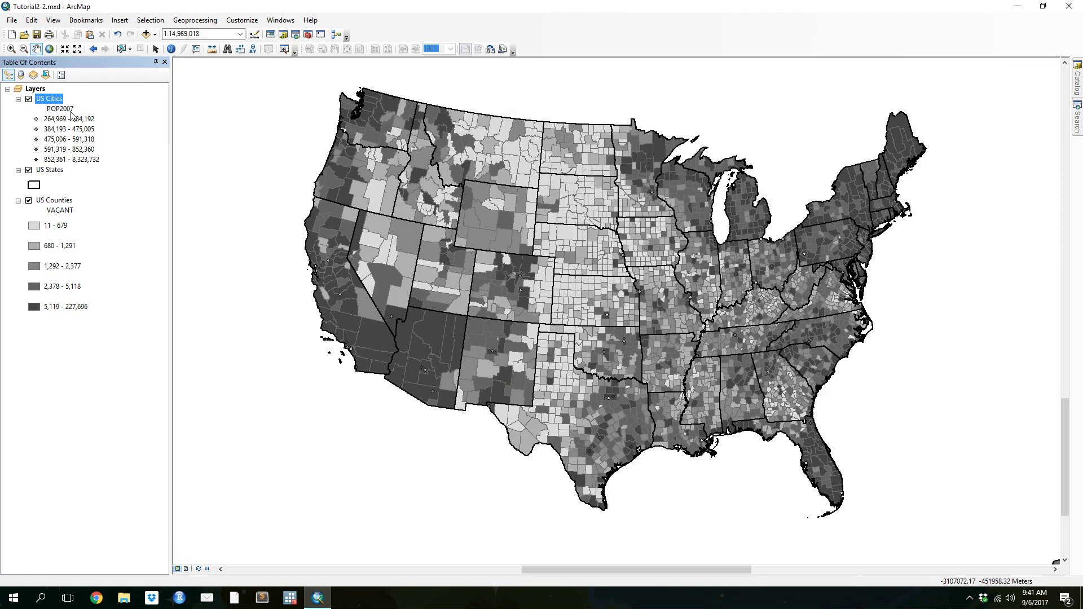
Recolour the graduated colors of the US Cities layer with a light-to-dark green color ramp
right_click(47, 101)
left_click(82, 336)
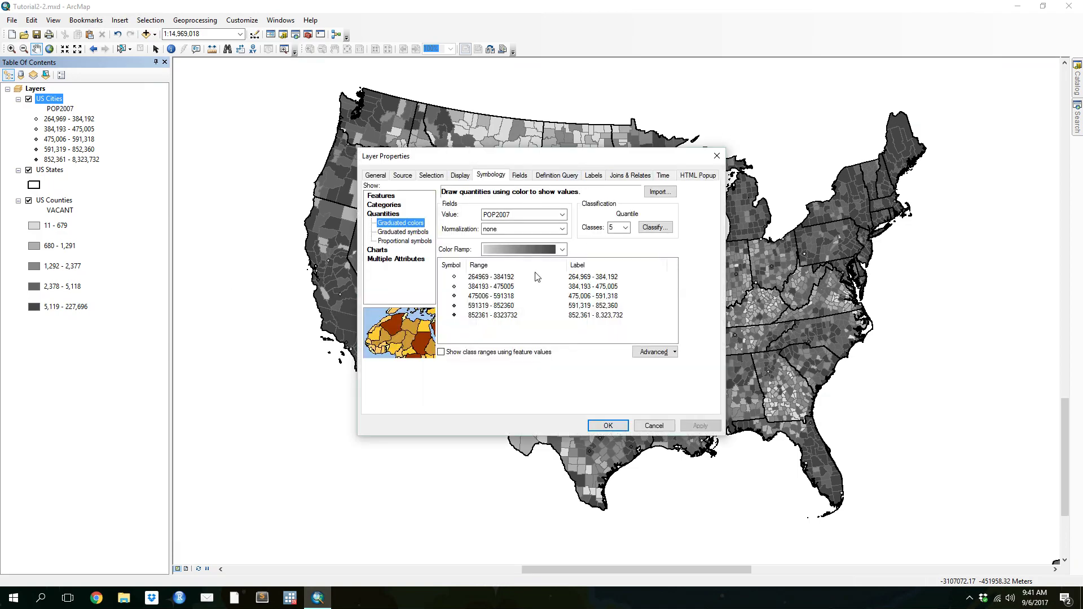
left_click(562, 250)
left_click(562, 250)
left_click(562, 250)
left_click(562, 251)
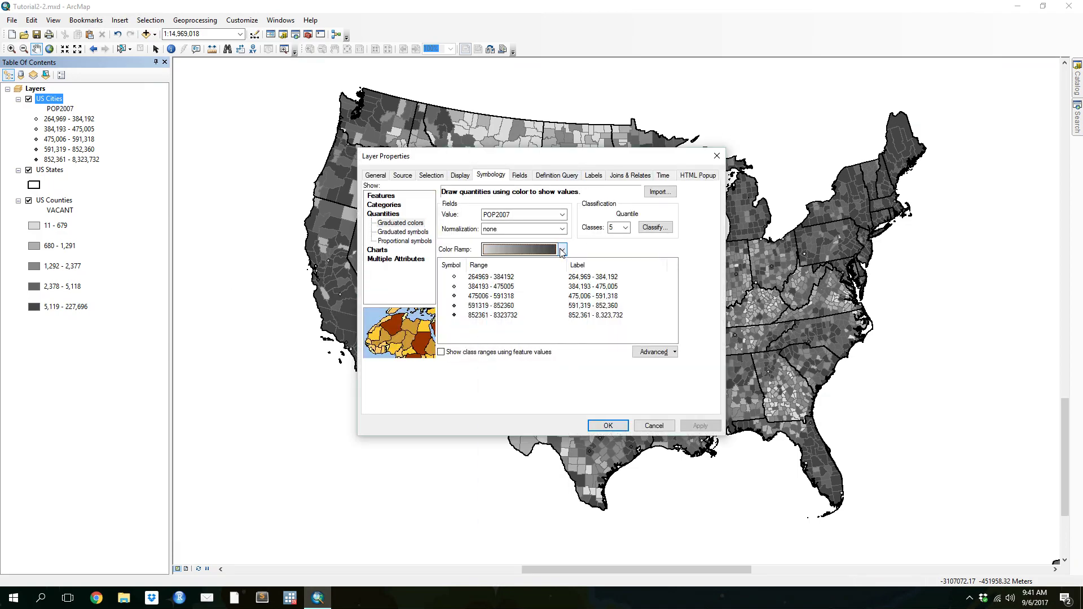
left_click(501, 250)
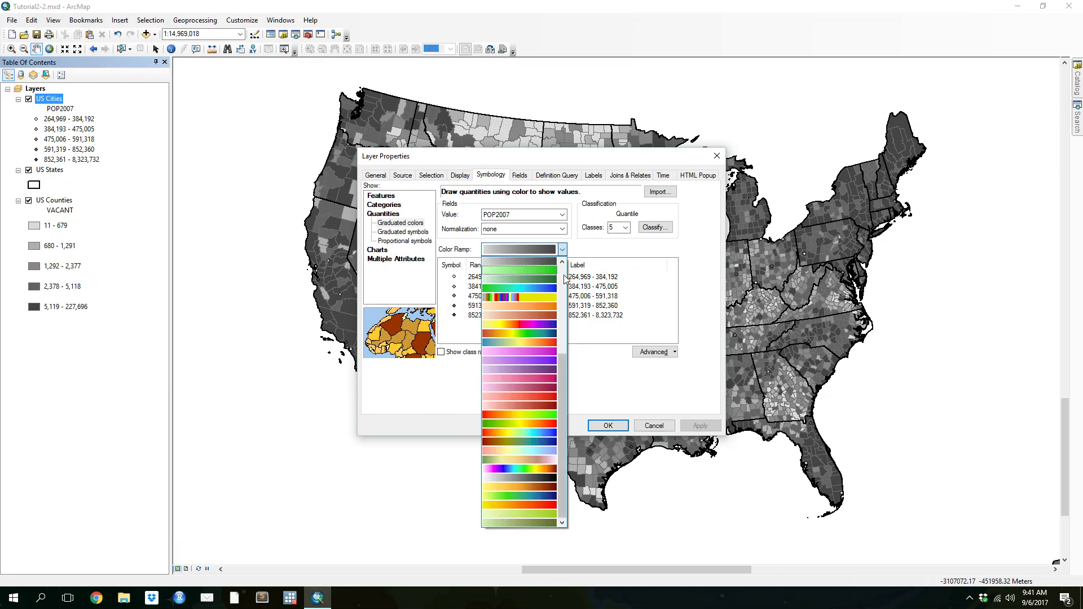
left_click(583, 245)
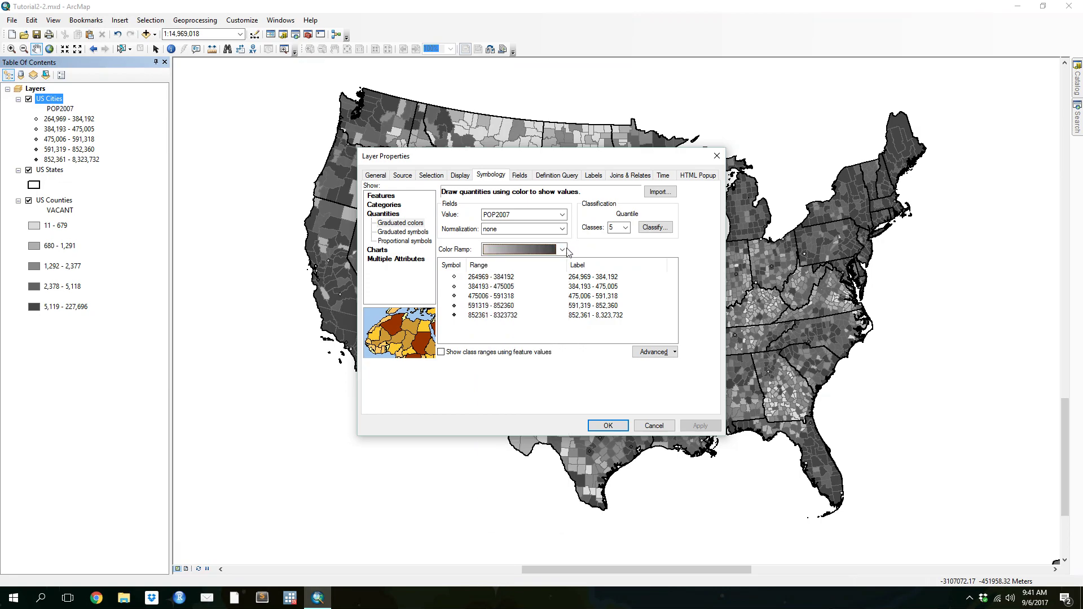
left_click(410, 233)
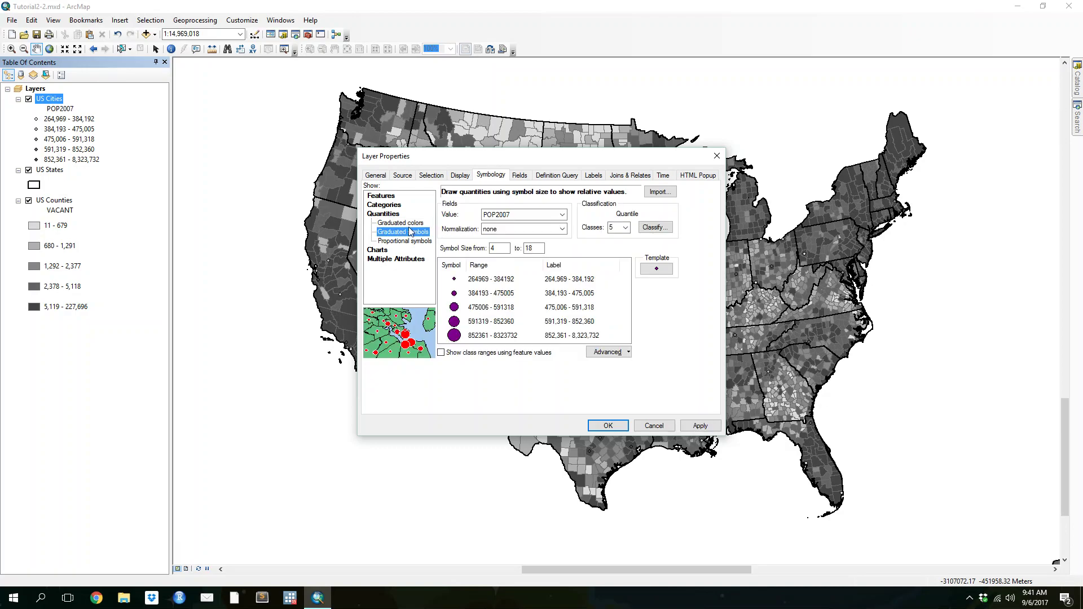
left_click(412, 224)
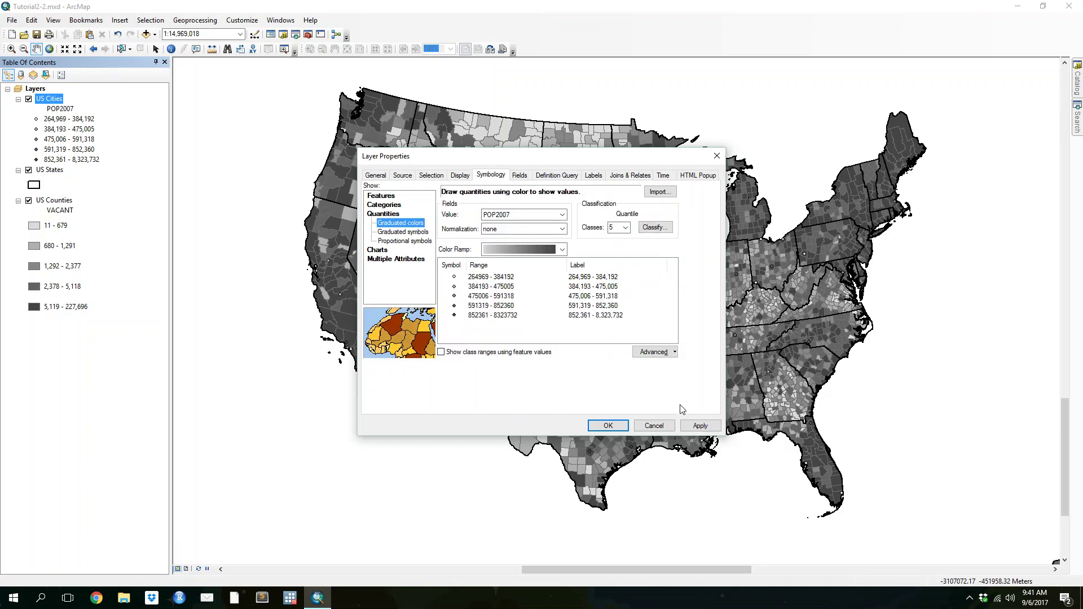
left_click(561, 250)
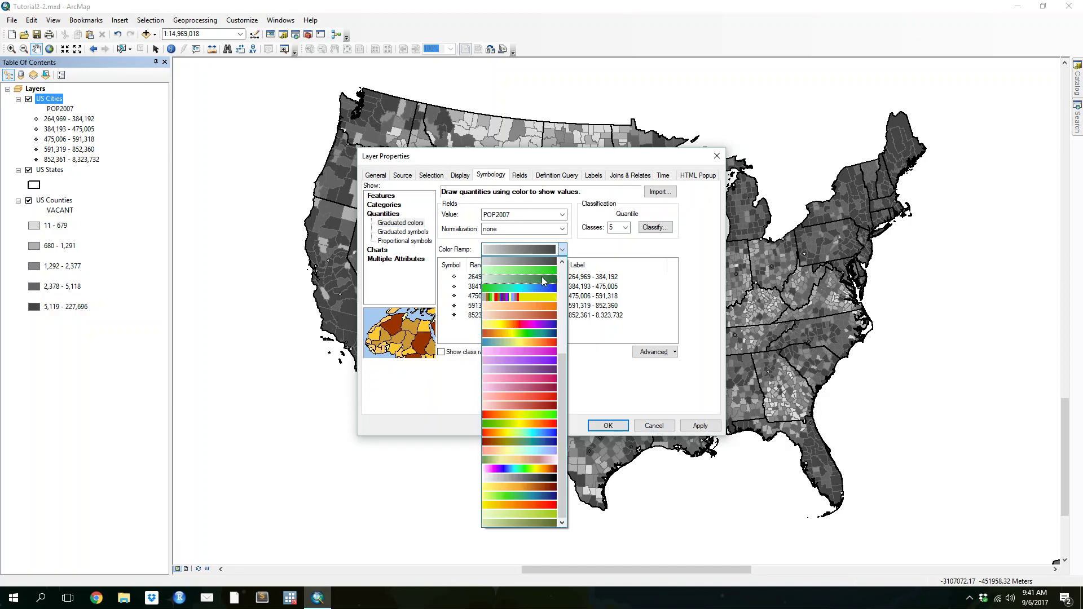
left_click(545, 275)
left_click(607, 425)
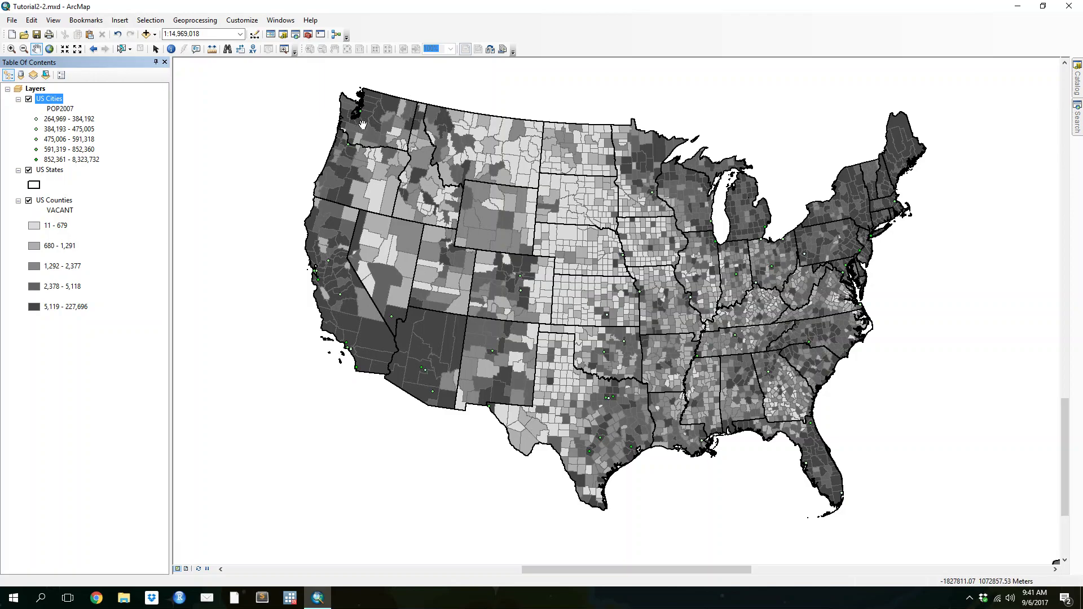
Switch the US Cities layer to graduated symbols and set the template symbol's color to bright red
right_click(39, 102)
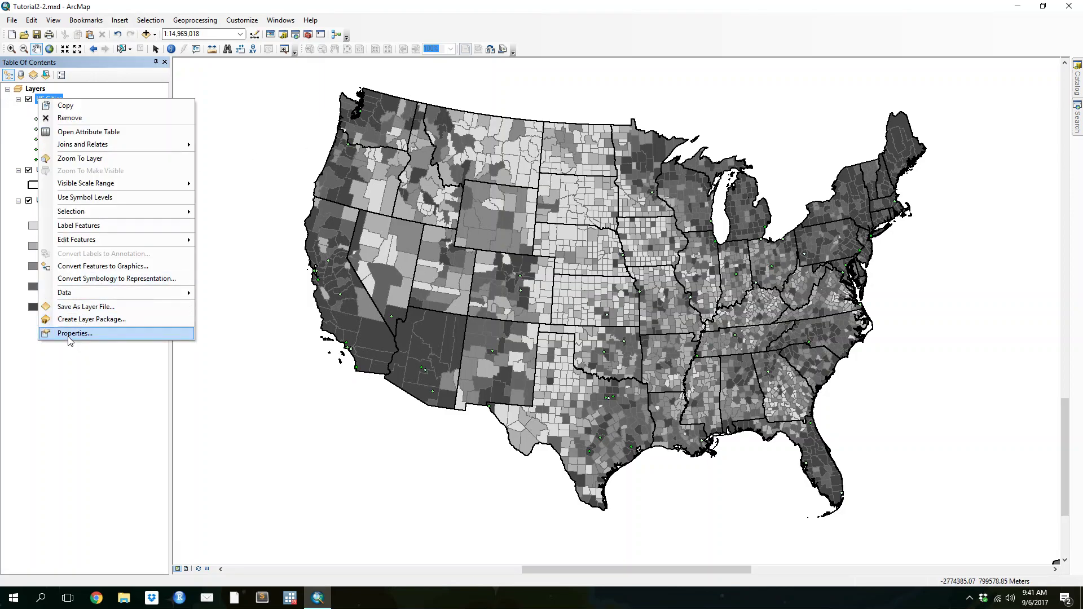
left_click(66, 335)
left_click(402, 232)
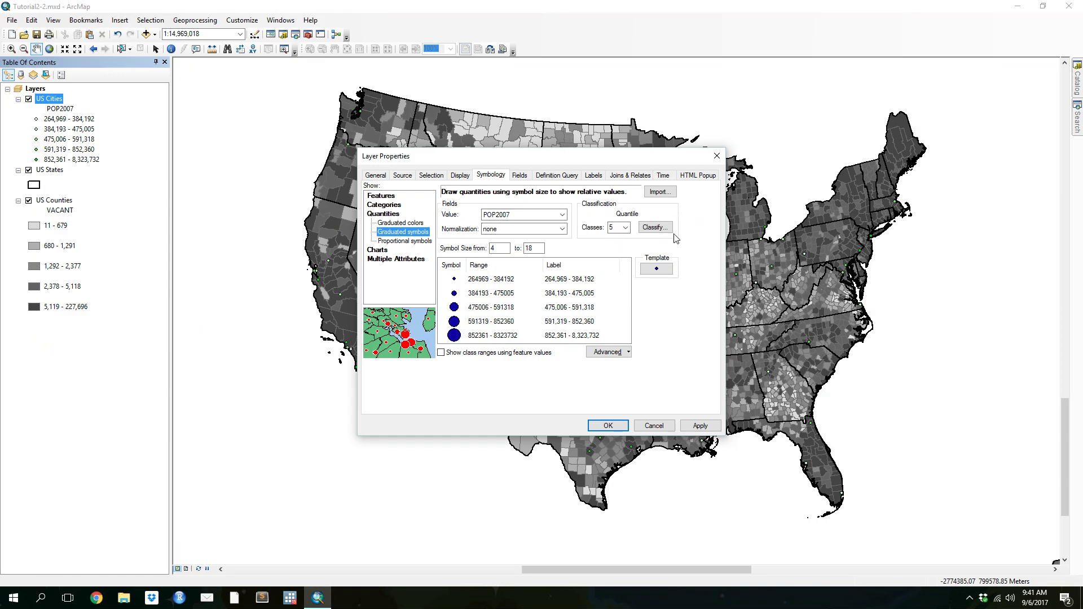
left_click(657, 269)
left_click(466, 167)
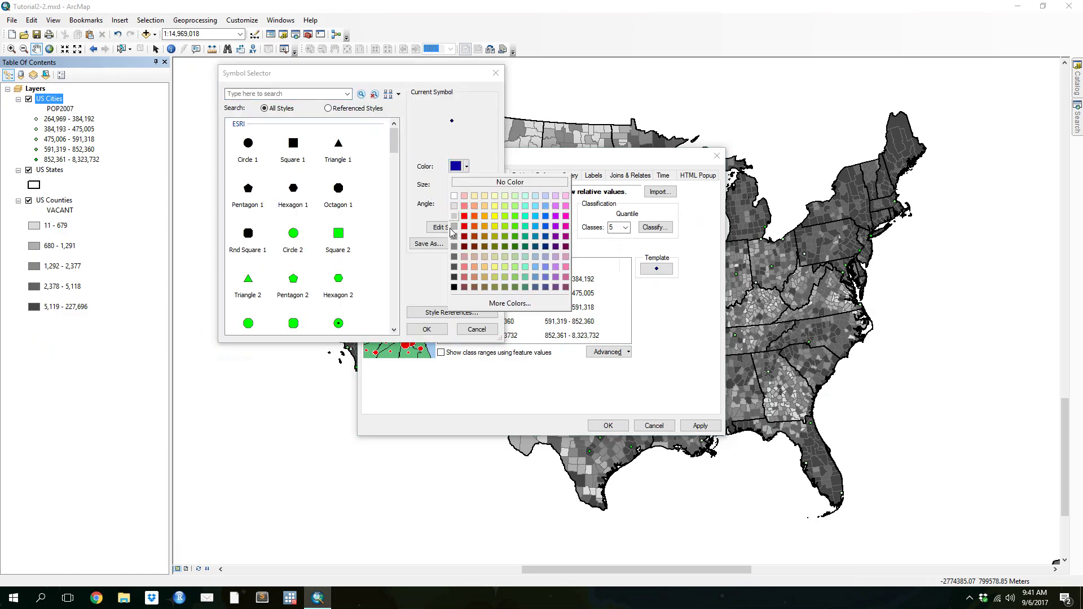
left_click(463, 218)
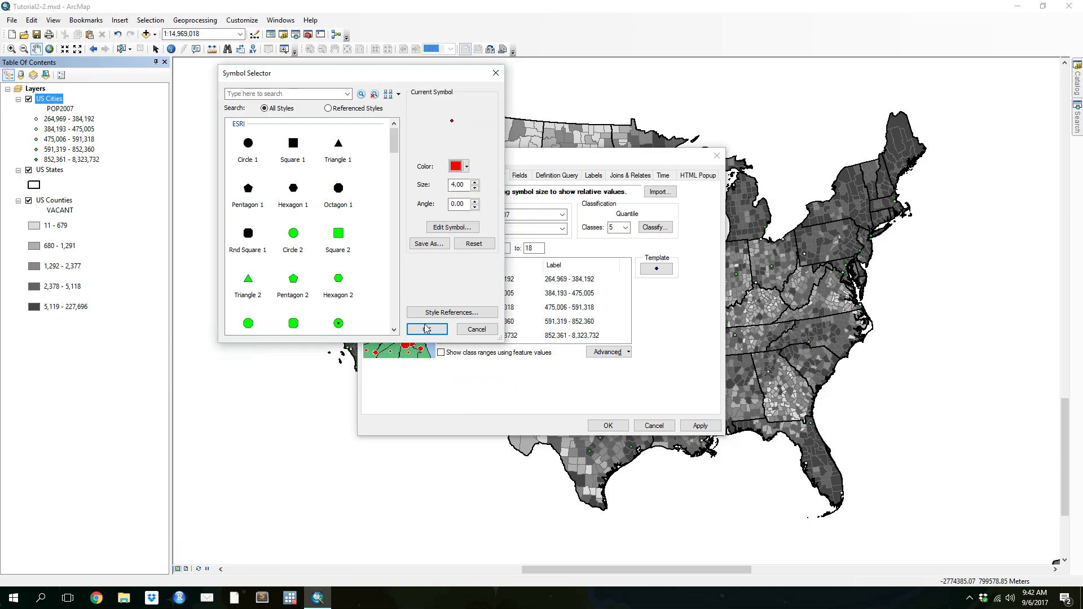
left_click(427, 330)
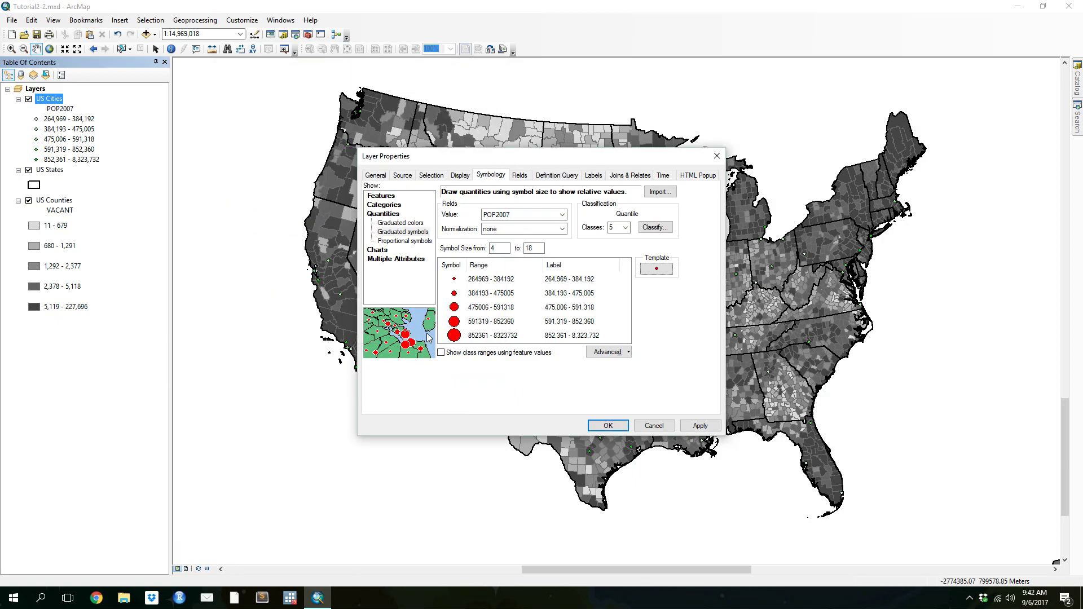
Keep thousands separators in the class label number format and apply the graduated symbols to the US Cities layer
right_click(580, 267)
left_click(615, 356)
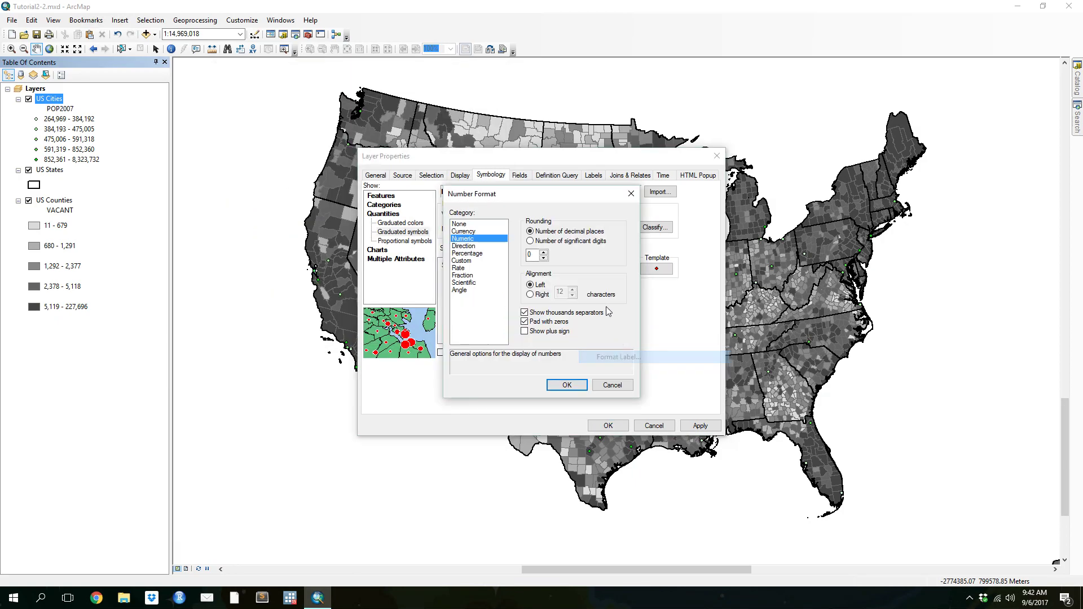
left_click(572, 388)
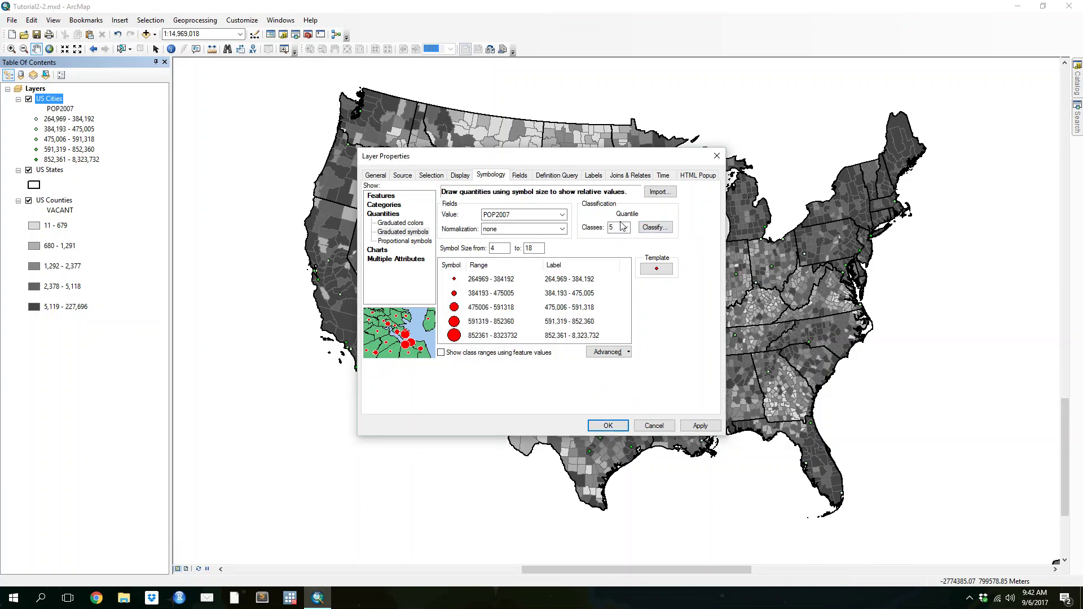
left_click(608, 425)
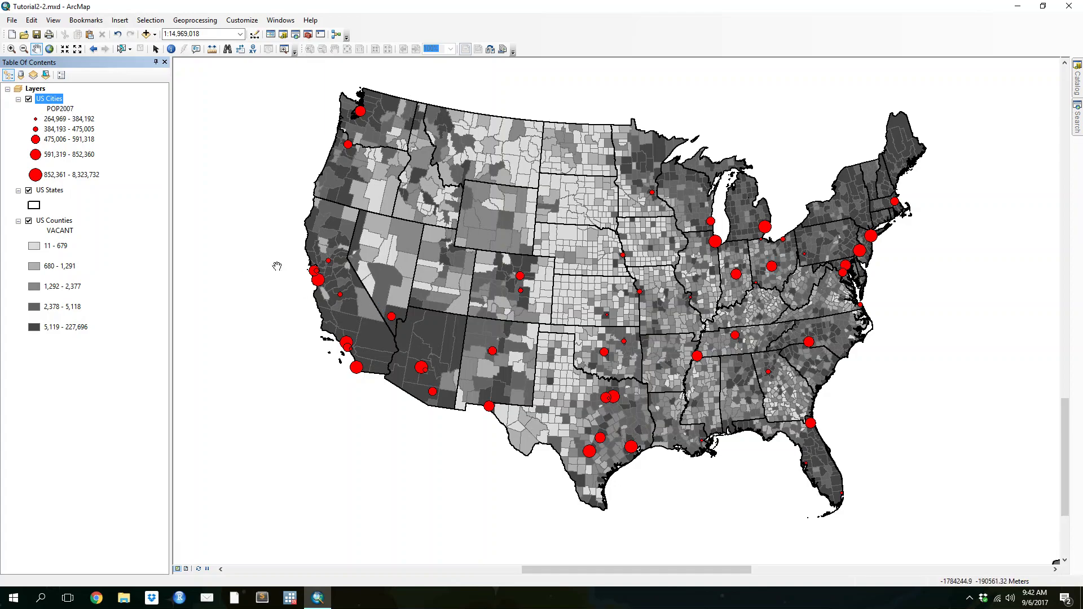
left_click(58, 176)
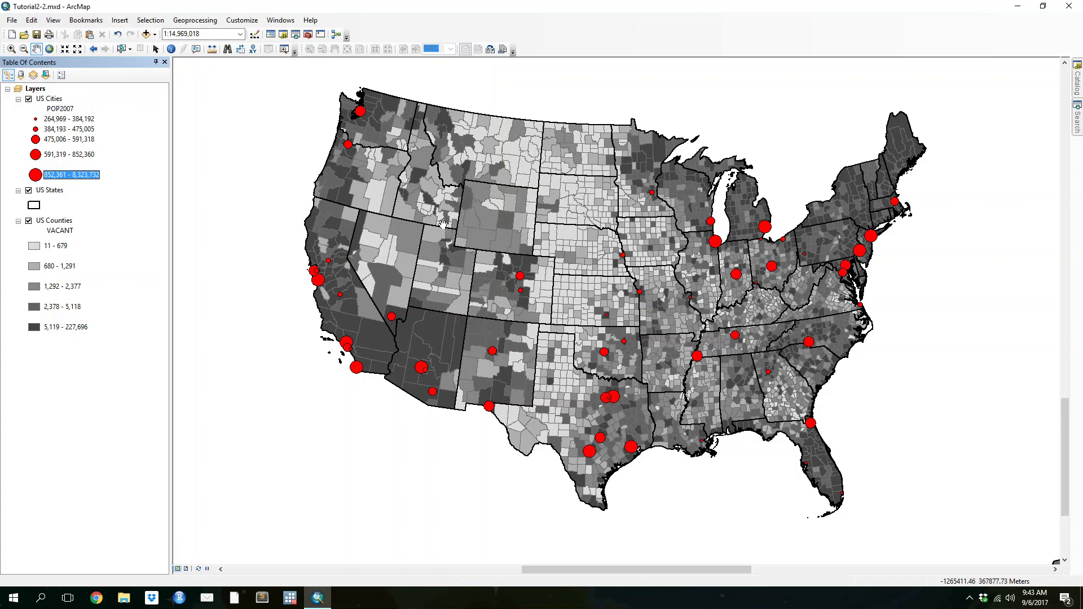
right_click(48, 100)
left_click(122, 335)
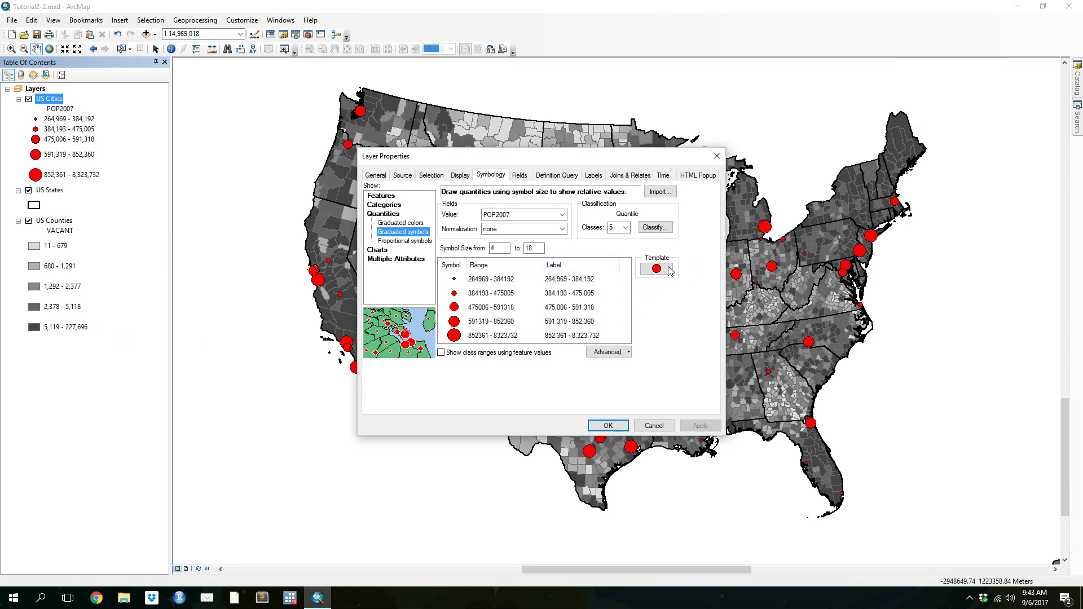
right_click(562, 266)
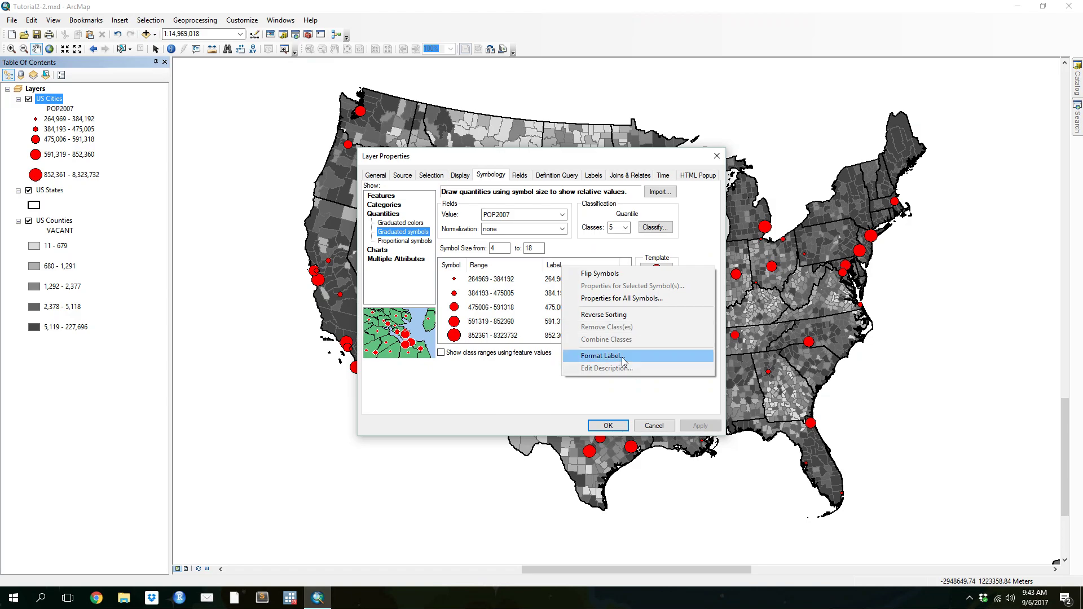
left_click(621, 357)
left_click(615, 385)
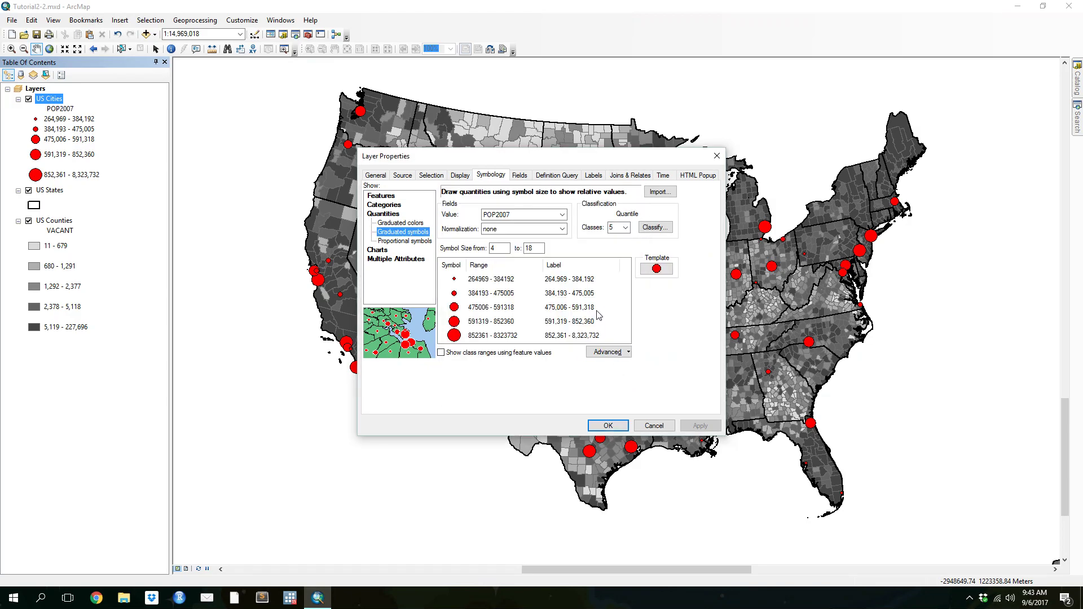
right_click(499, 270)
left_click(494, 375)
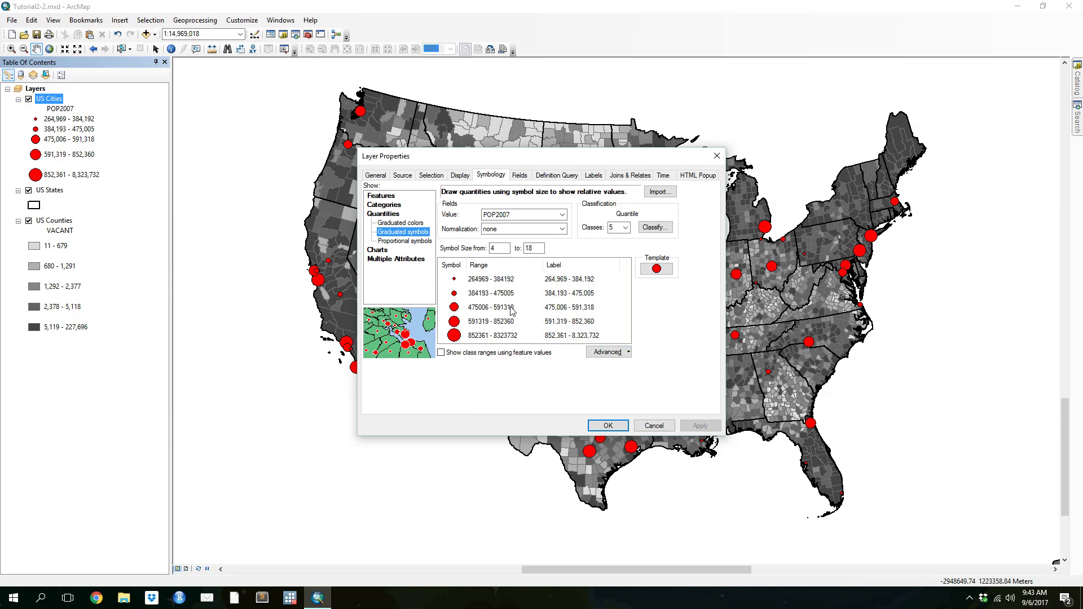
left_click(653, 426)
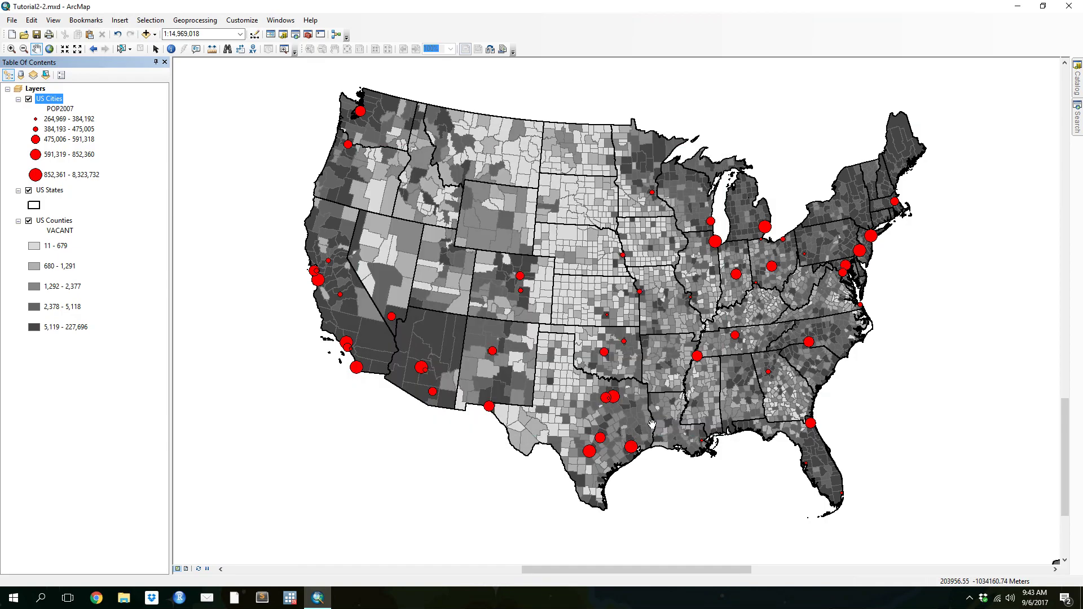
Change the classification method of the US Cities POP2007 symbology to Manual
right_click(50, 100)
left_click(86, 334)
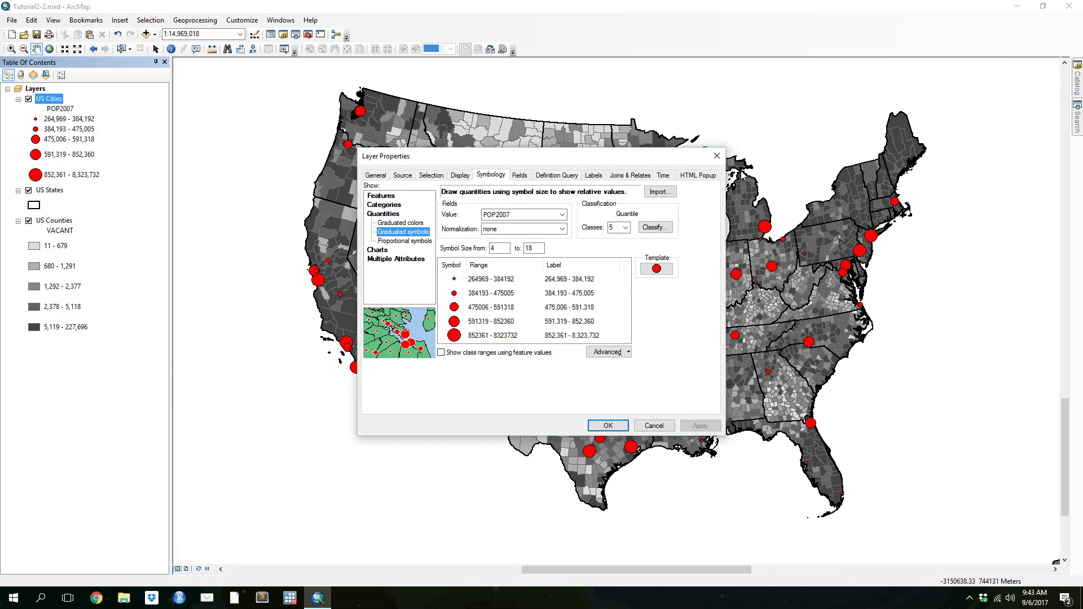
left_click(668, 236)
left_click(695, 419)
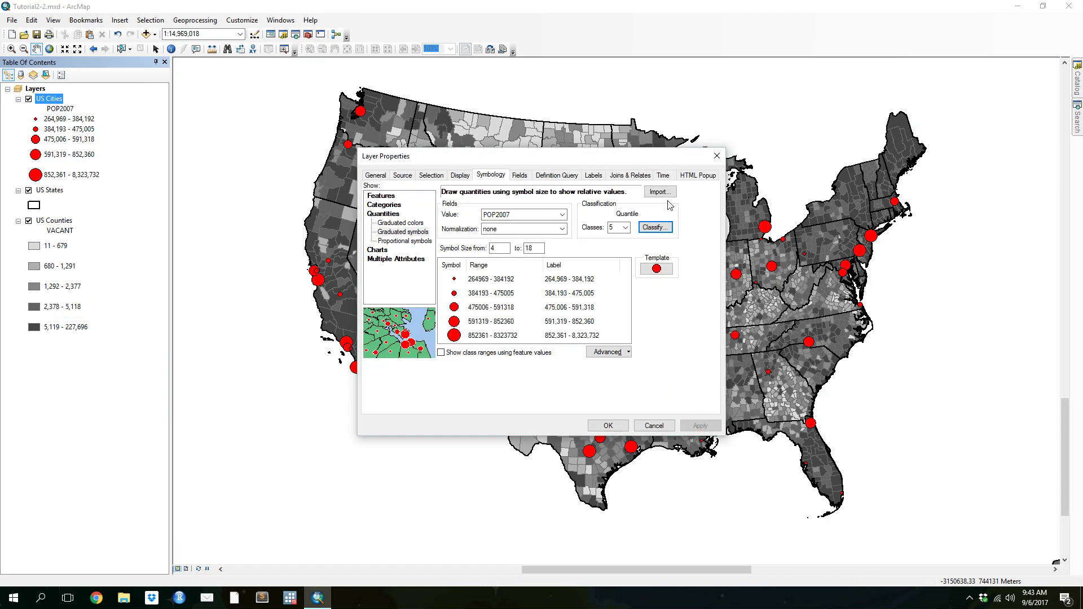
left_click(667, 228)
left_click(451, 187)
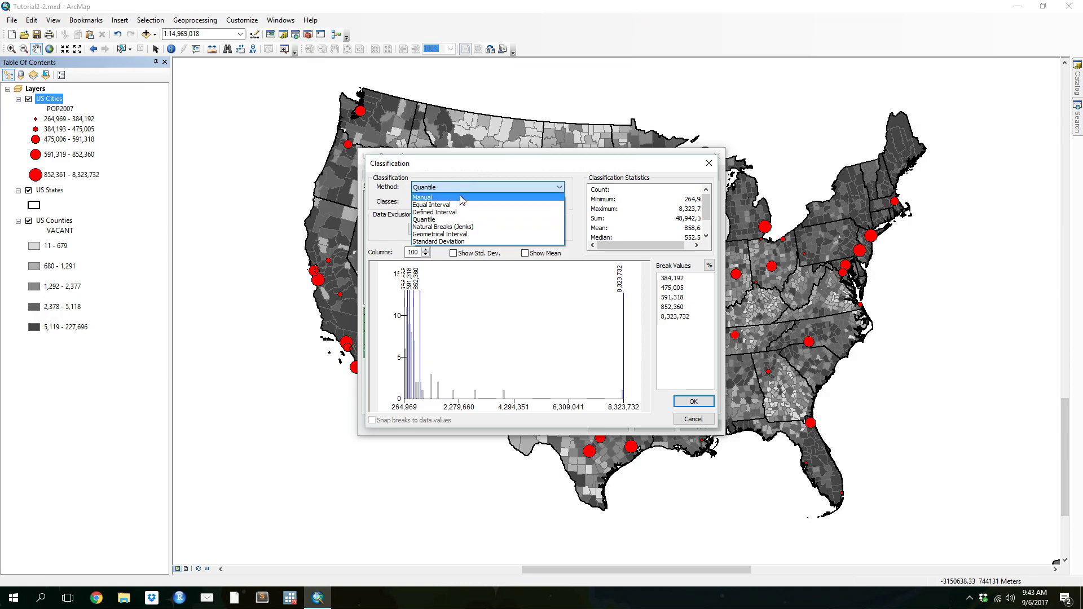
left_click(460, 196)
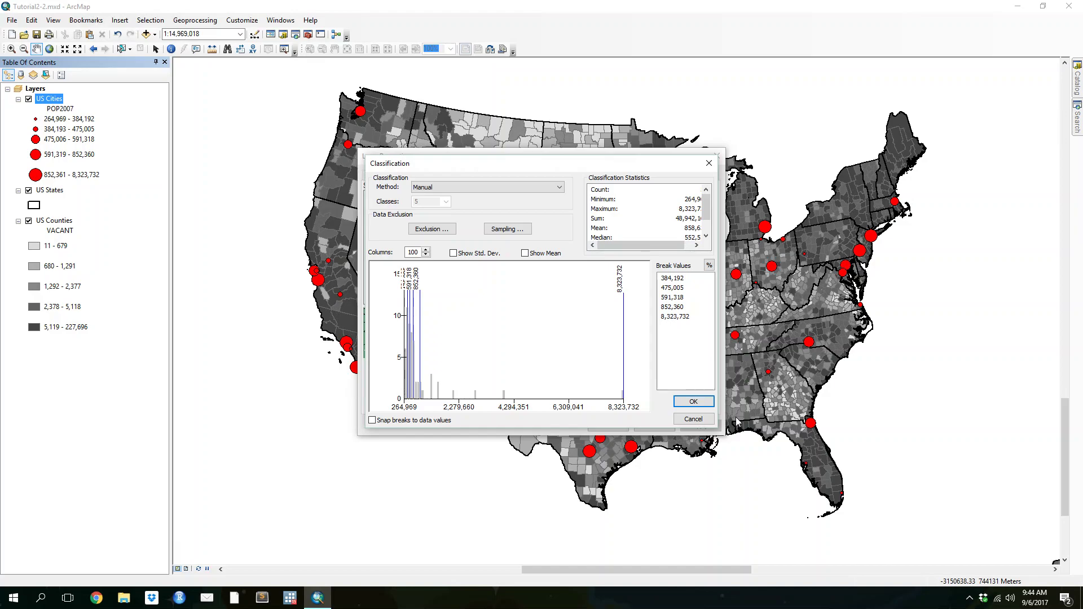
Set the fourth class break value to 4,000,000 and the third to 2,000,000
left_click(674, 307)
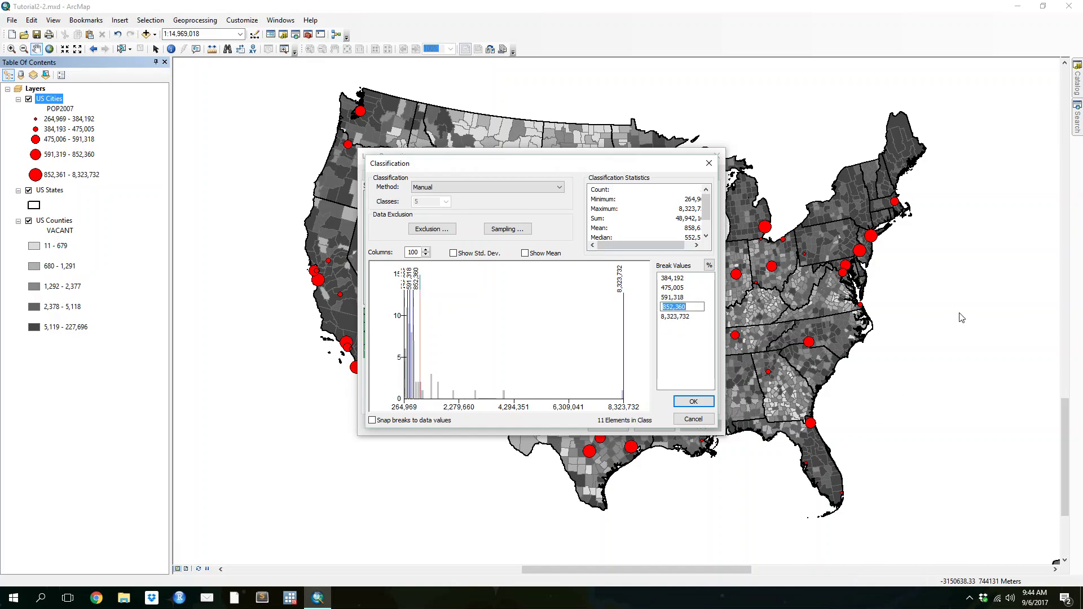
type("4,")
type("000,000")
key("Return")
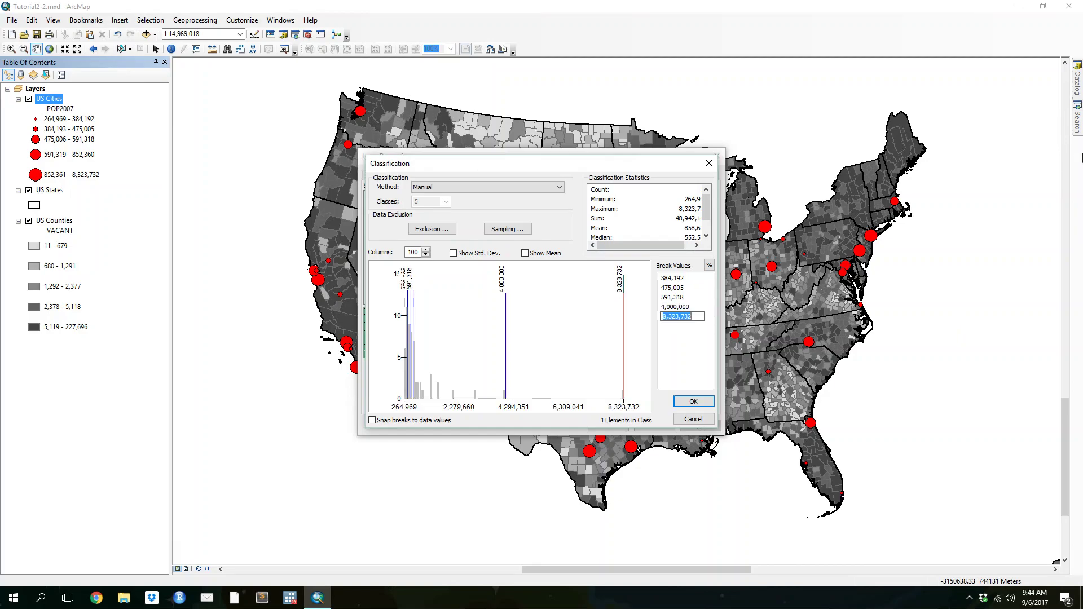
left_click(677, 299)
type("2,0")
type("00,000")
key("Return")
Set the second class break value to 1,000,000 and the first to 500,000
left_click(675, 289)
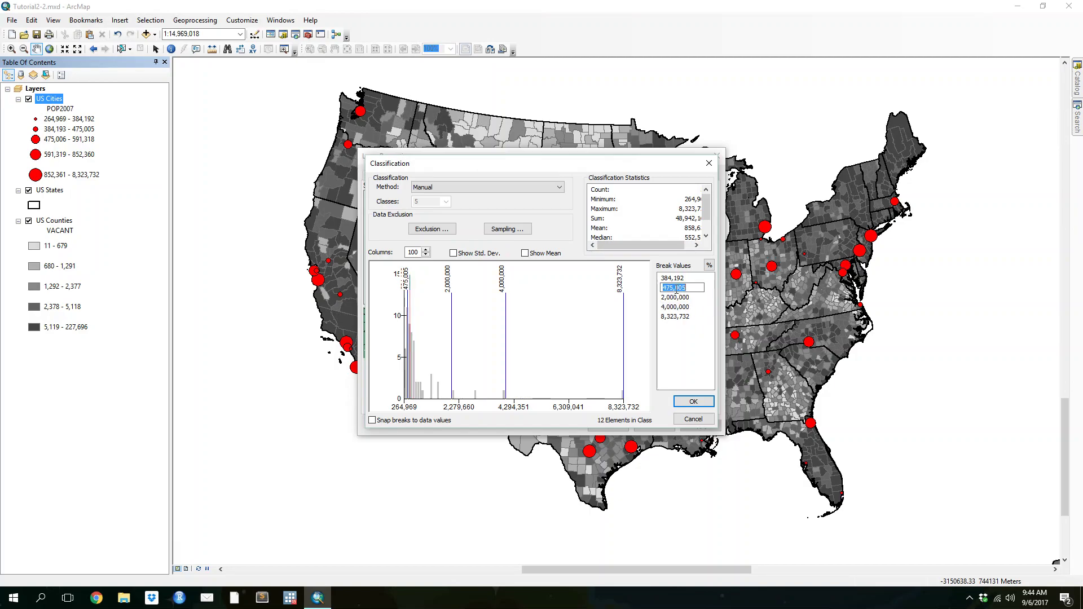
type("1,000,000")
key("Return")
left_click(678, 278)
type("500,")
type("00000")
key("Return")
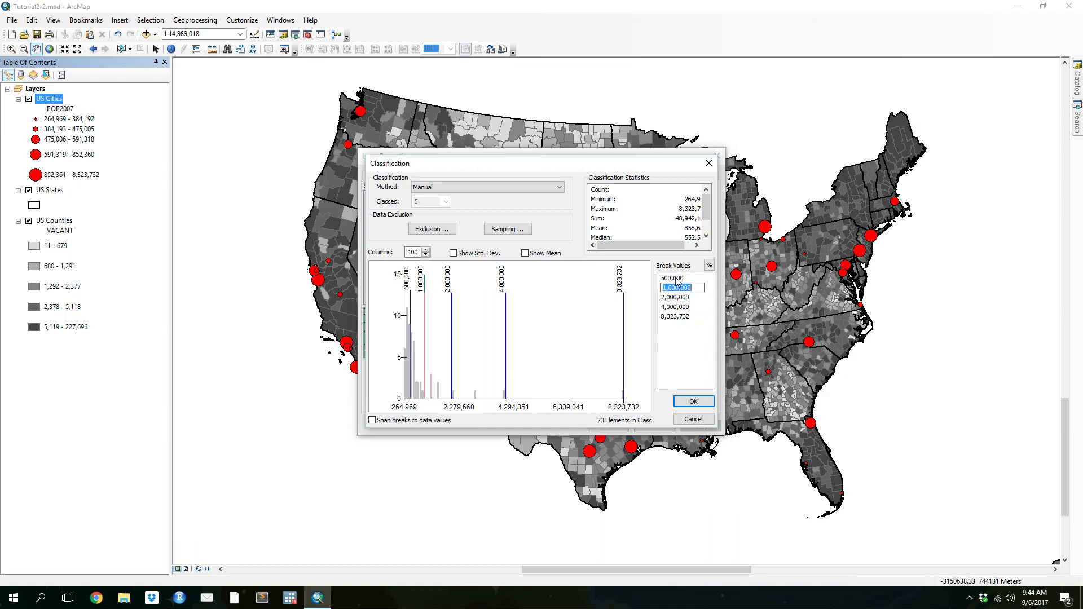
left_click(709, 406)
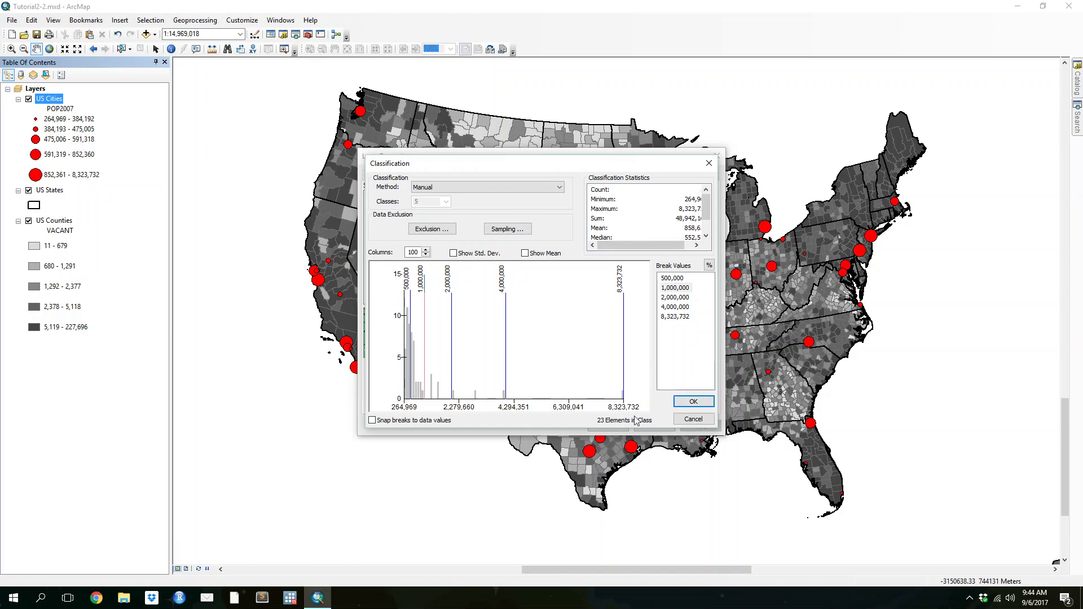
Accept the manual class breaks and label the lowest US Cities population class "500,000 or below"
left_click(692, 401)
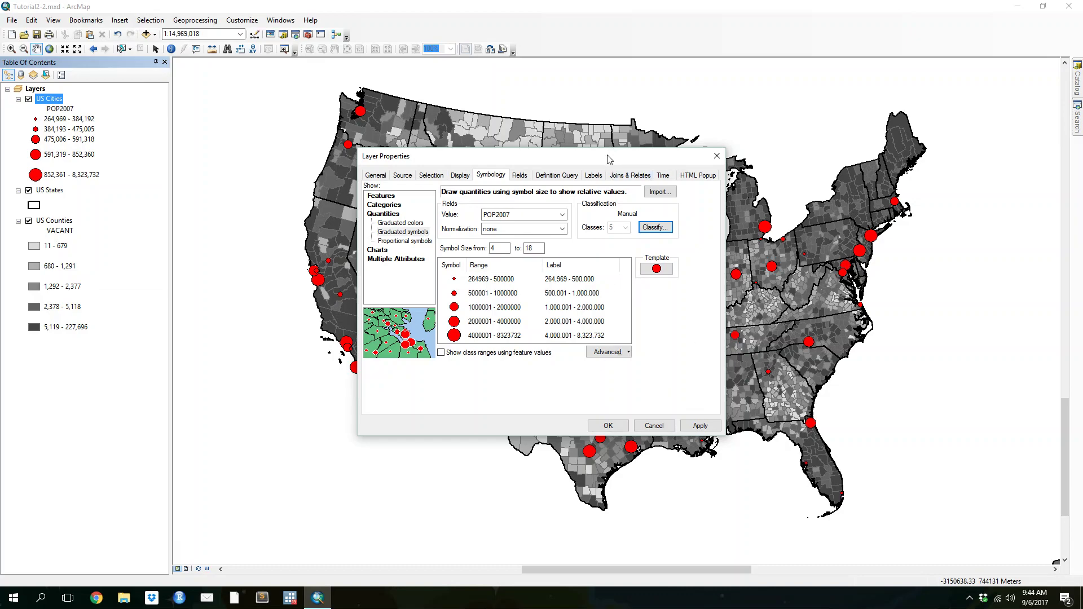
left_click(564, 280)
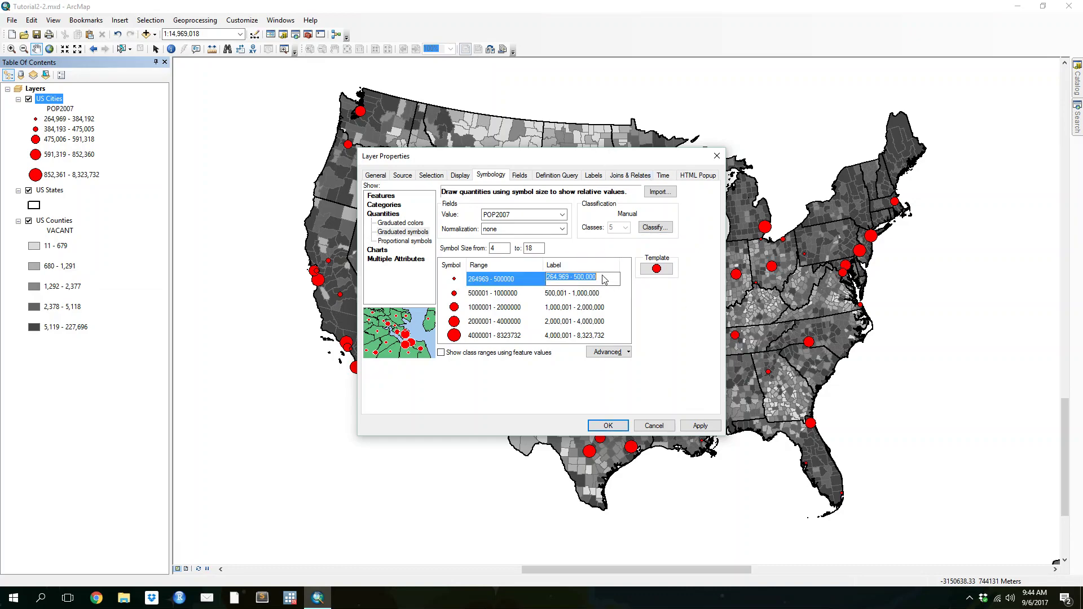
left_click_drag(574, 277, 546, 277)
key("BackSpace")
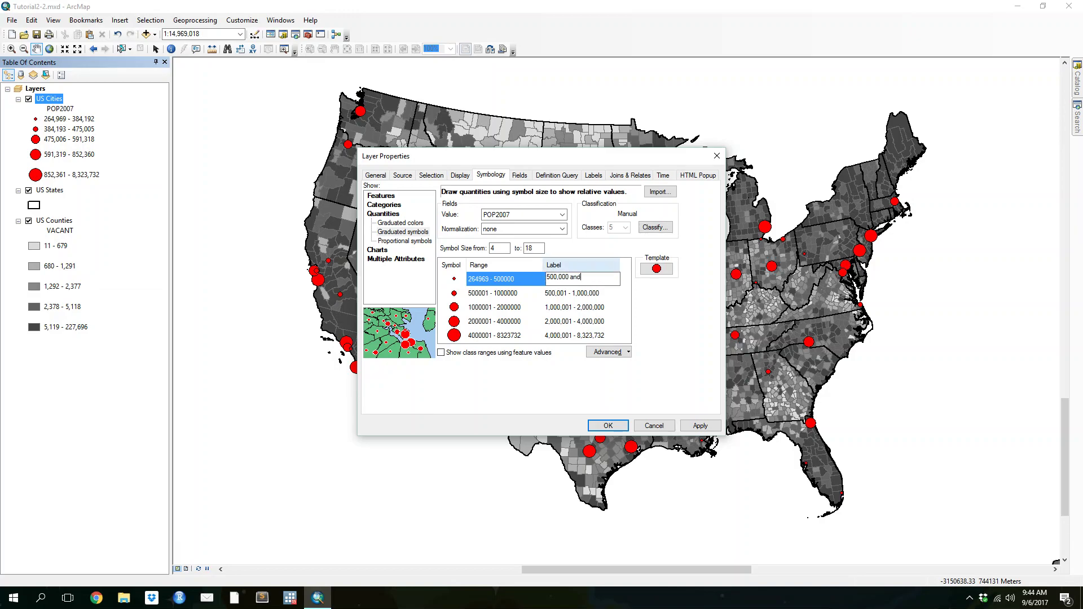
type("or below")
key("Return")
Label the highest US Cities population class "4,000,001 or greater" and apply the symbology to the layer
left_click(578, 334)
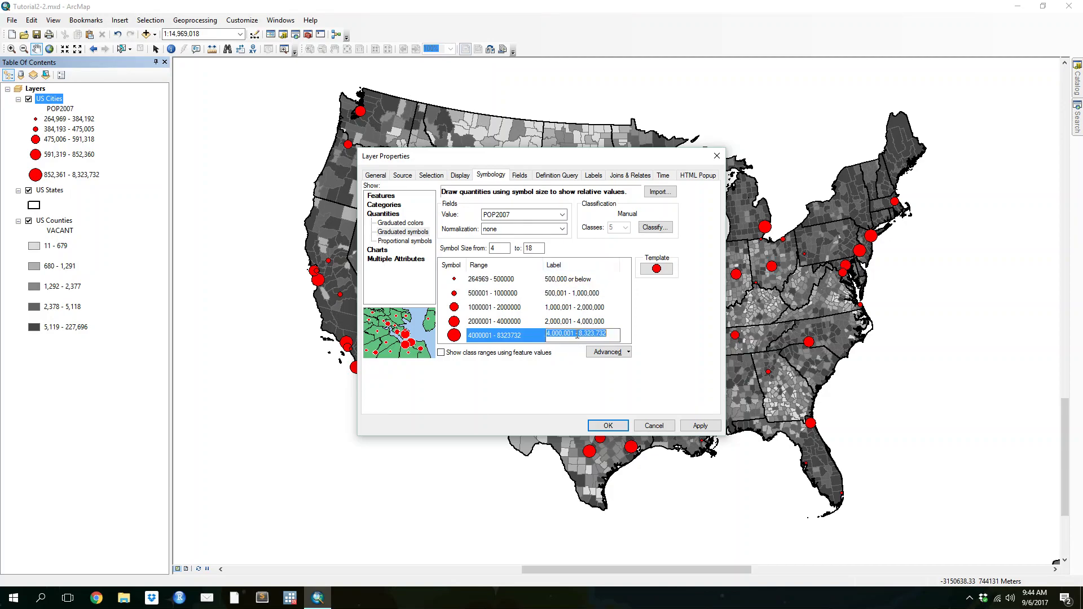
left_click_drag(574, 334, 607, 334)
type("or")
key("Return")
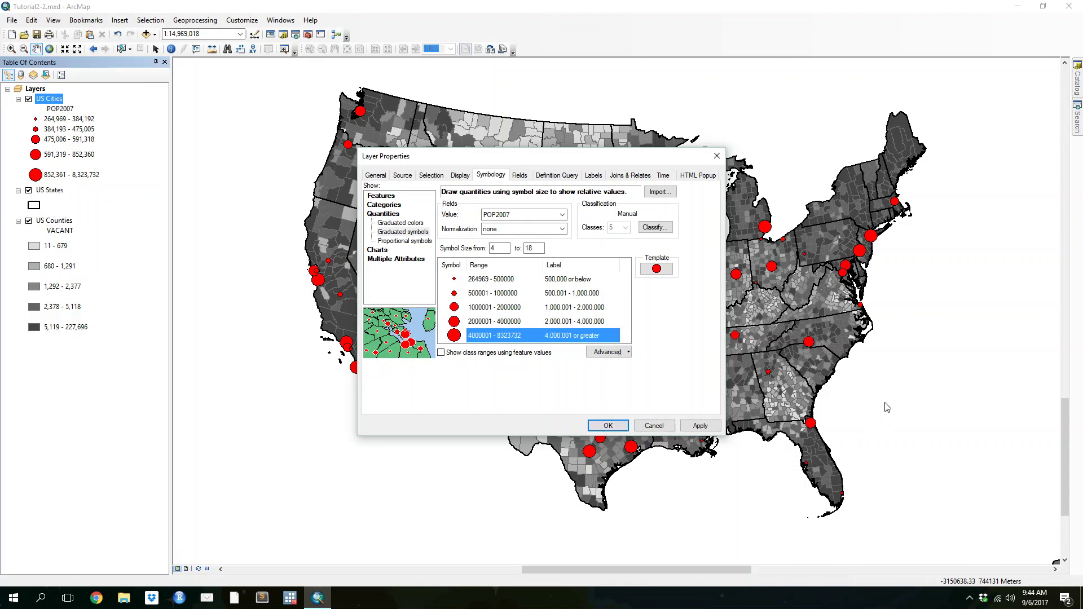
left_click(608, 425)
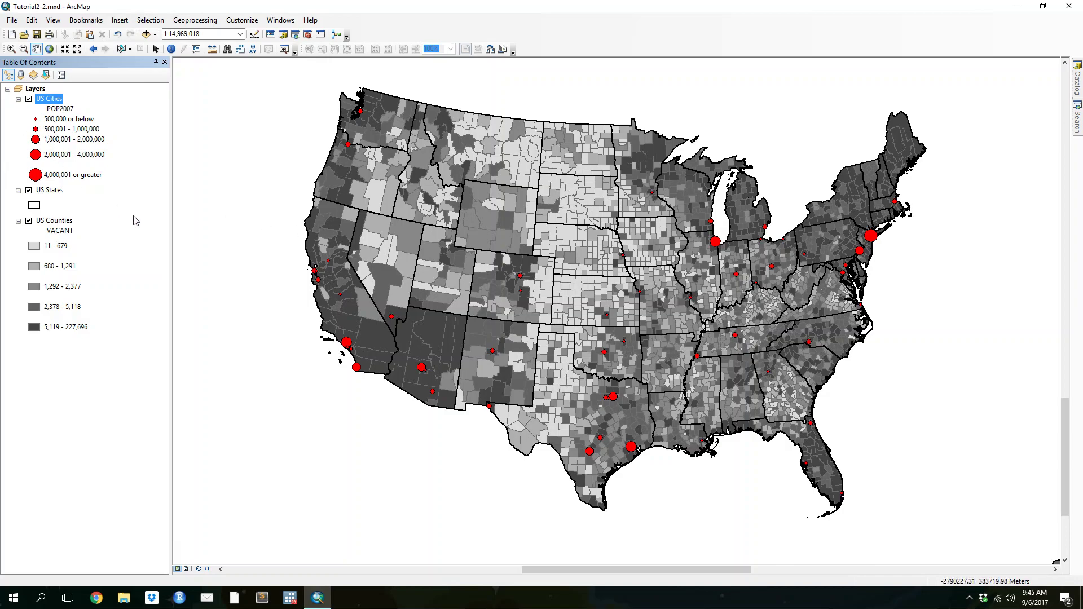
Set the VACANT classification of the US Counties layer to 6 classes with the Manual method
right_click(61, 222)
left_click(91, 458)
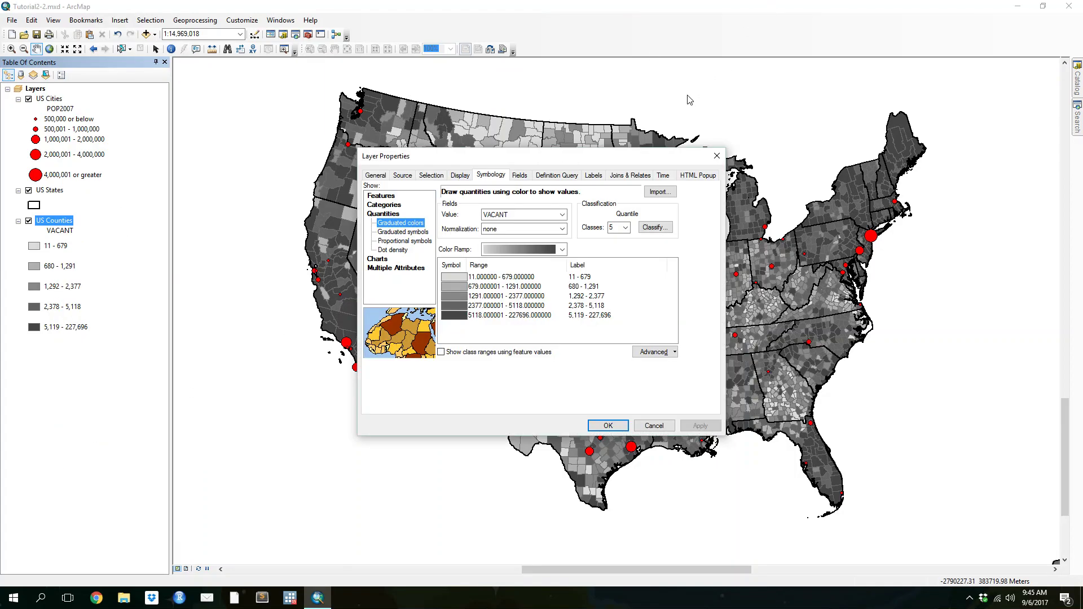
left_click(653, 227)
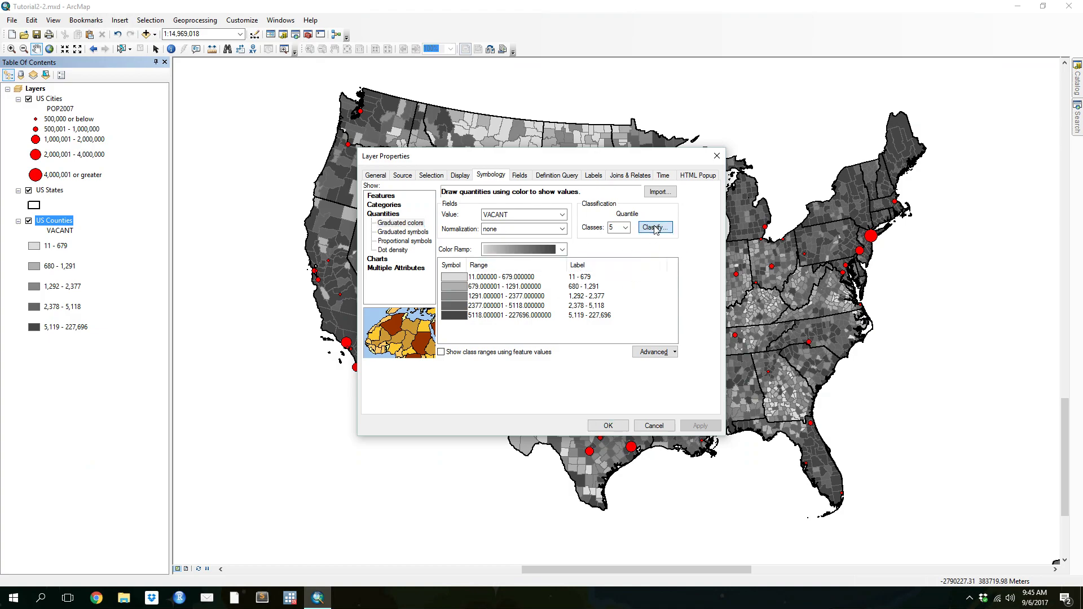
left_click(445, 201)
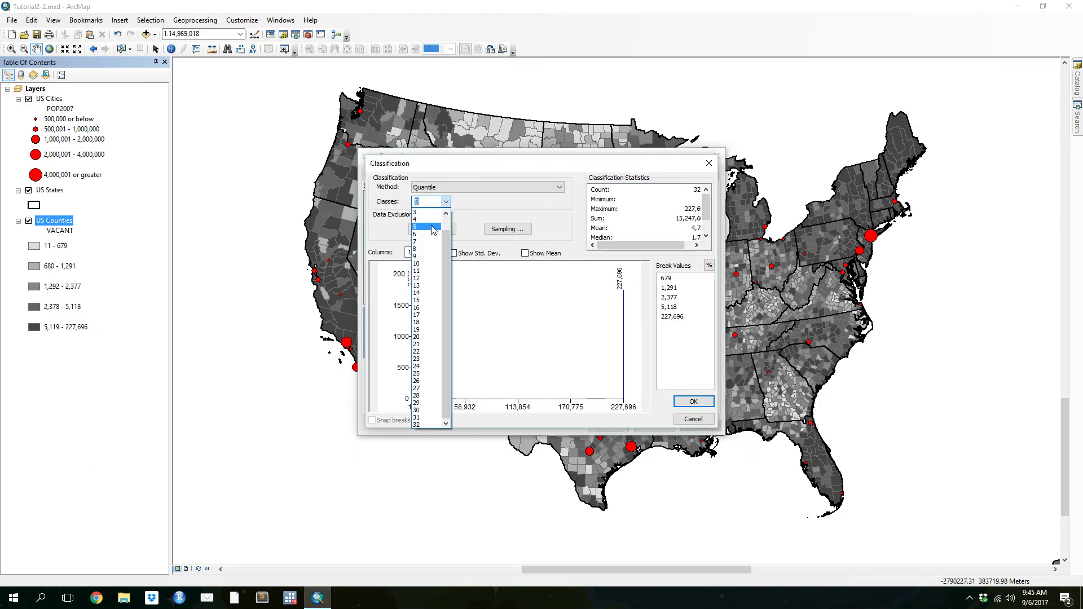
left_click(428, 234)
left_click(463, 187)
left_click(464, 203)
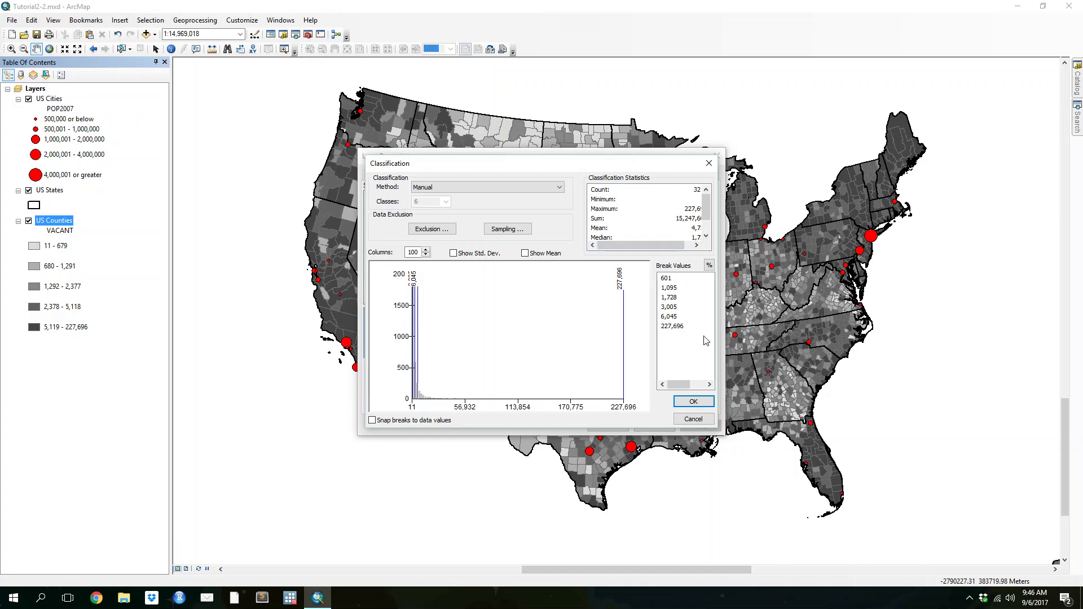
Replace the lowest VACANT break values one after another with 6,000, 12,000 and 24,000
left_click(672, 280)
type("6")
key("Return")
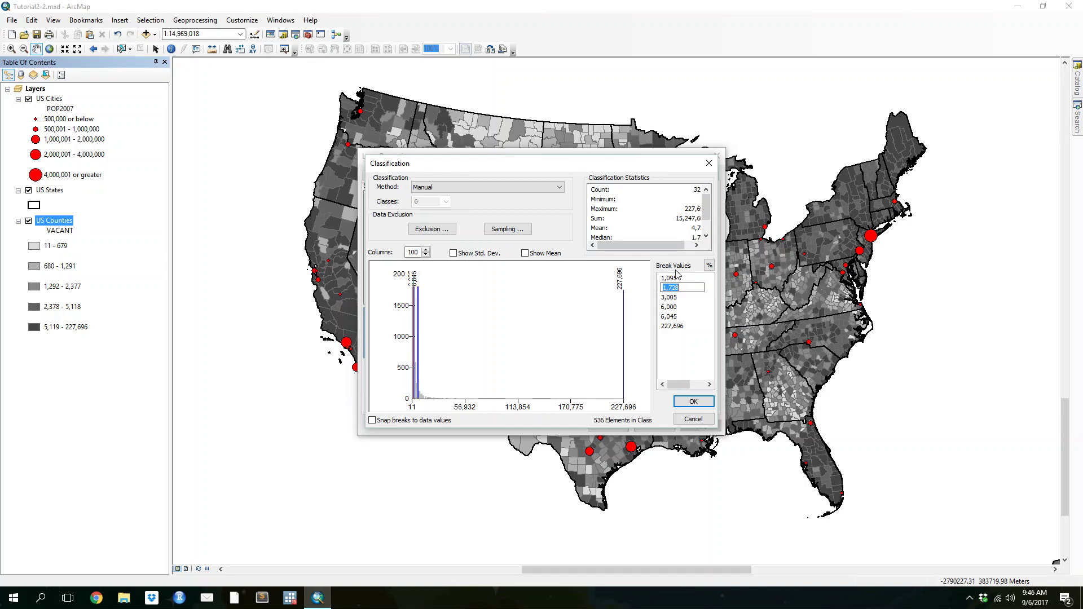
left_click(678, 278)
type("12000")
key("Return")
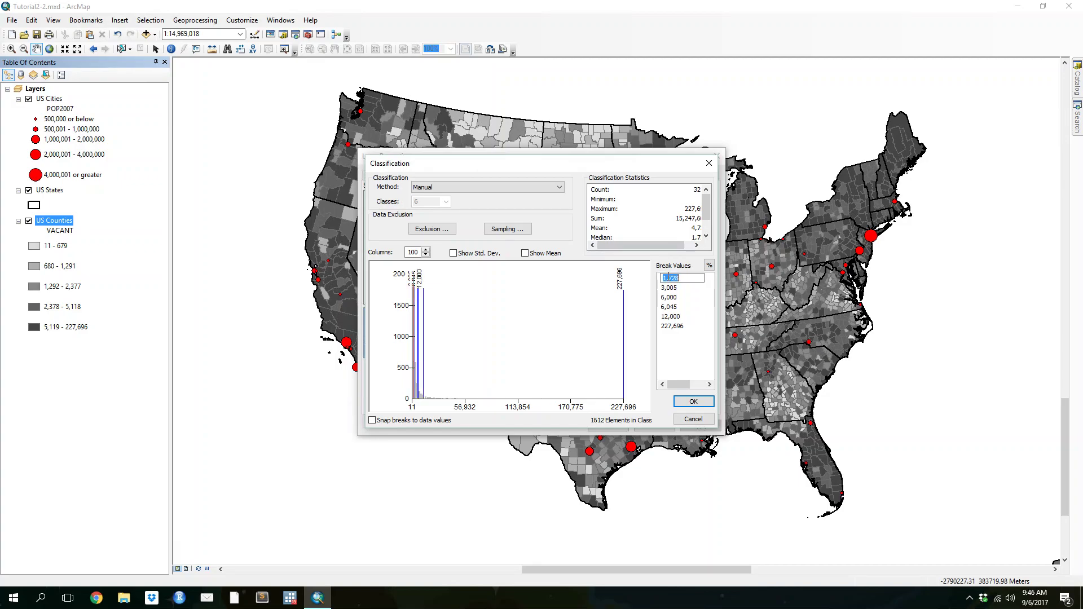
type("24000")
key("Return")
Replace the two remaining unwanted VACANT break values with 48,000 and 96,000 and accept the classification
left_click(670, 276)
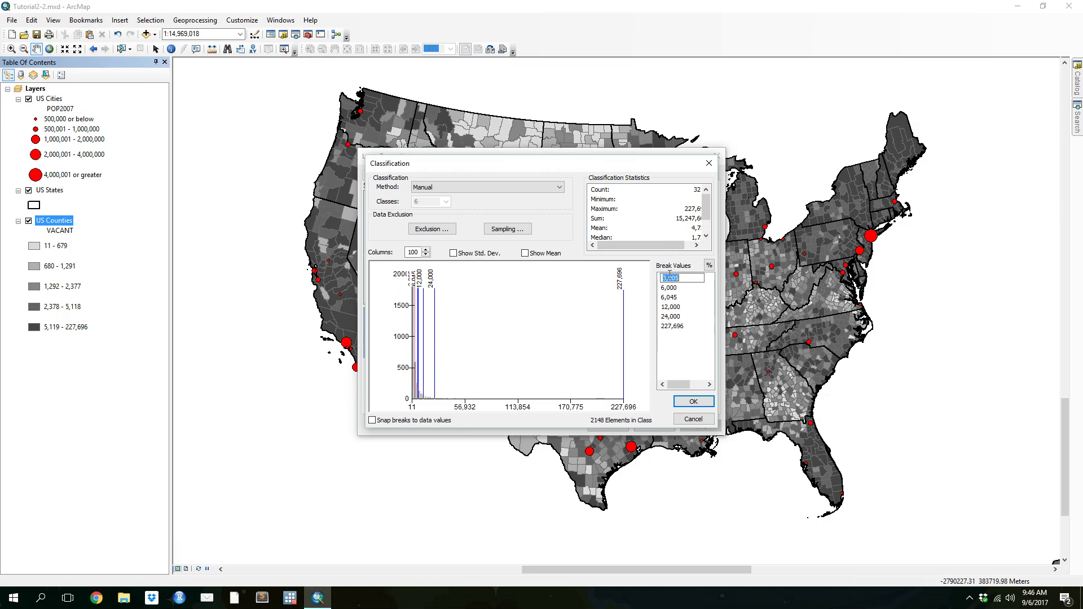
type("480")
key("Return")
left_click(688, 288)
left_click_drag(688, 287, 675, 289)
type("96000")
key("Return")
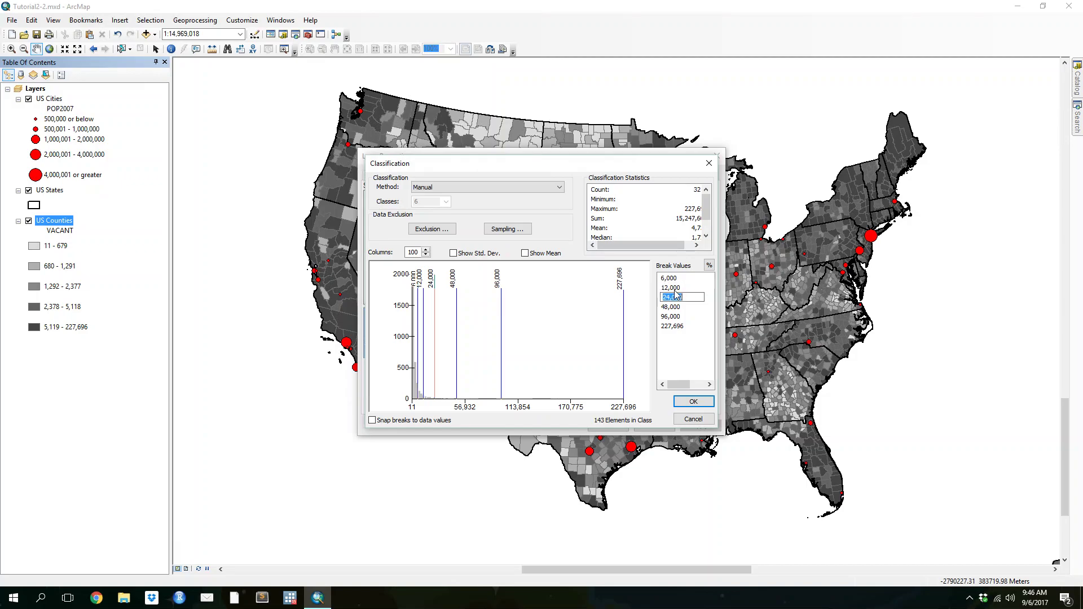
left_click(702, 402)
left_click(688, 404)
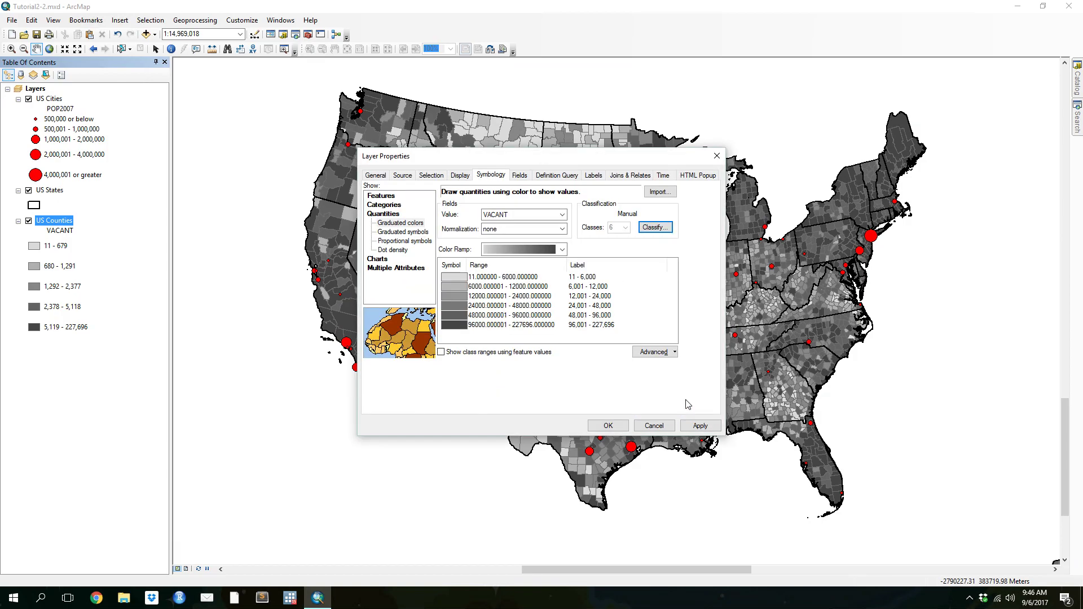
Label the lowest VACANT class of the US Counties layer "6,000 and below"
left_click(577, 276)
left_click_drag(583, 276, 569, 276)
key("Delete")
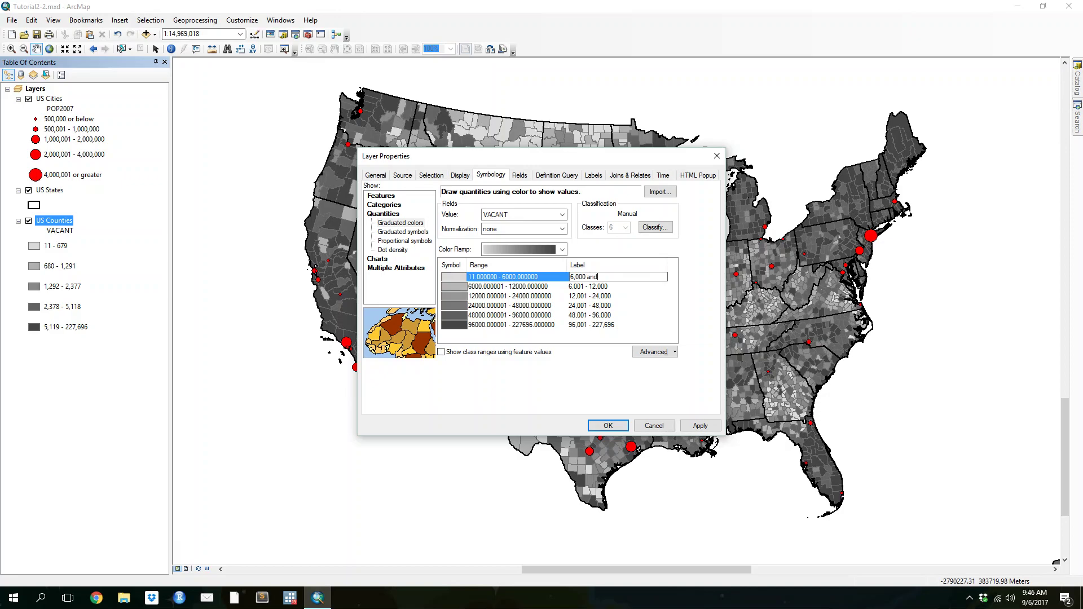
type("and below")
key("Return")
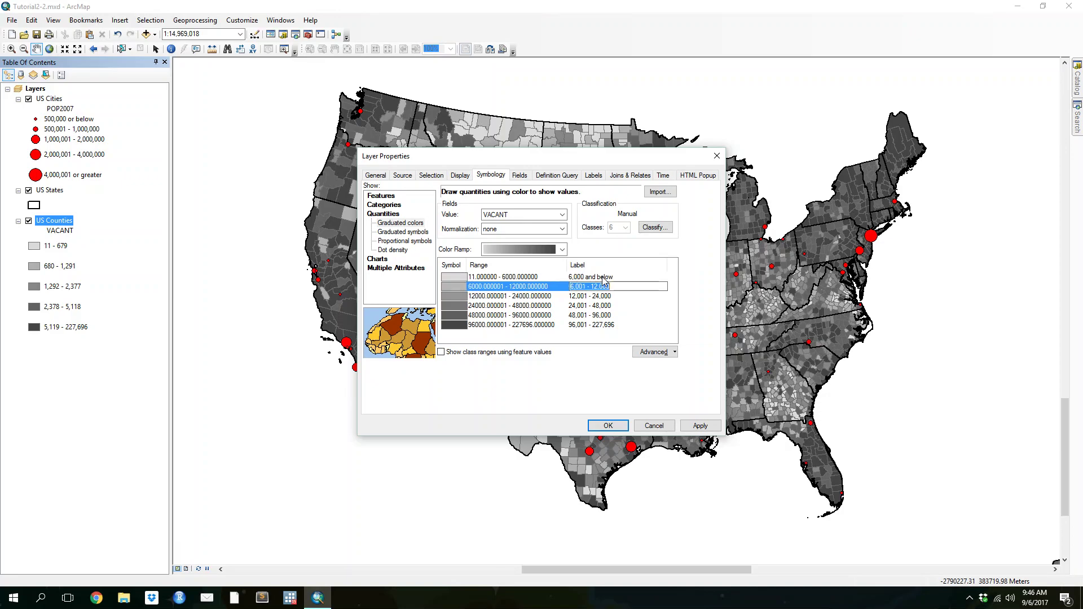
Label the highest VACANT class "96,001 or greater" and apply the symbology to the US Counties layer
left_click(594, 325)
left_click_drag(614, 326, 617, 326)
type("and")
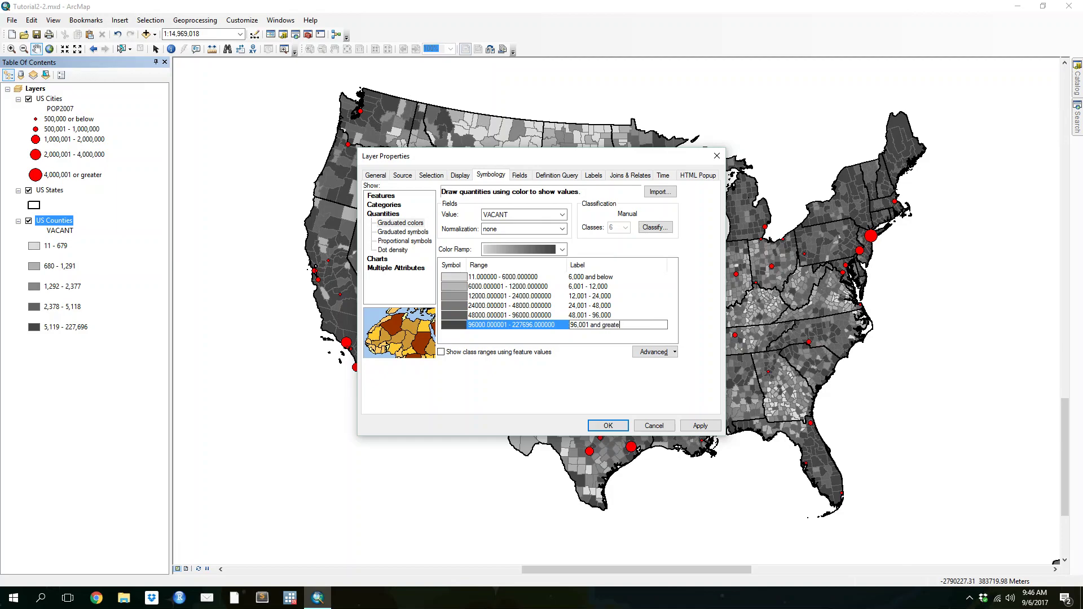
type(" greater")
left_click_drag(590, 326, 569, 325)
double_click(596, 326)
type("or")
key("Return")
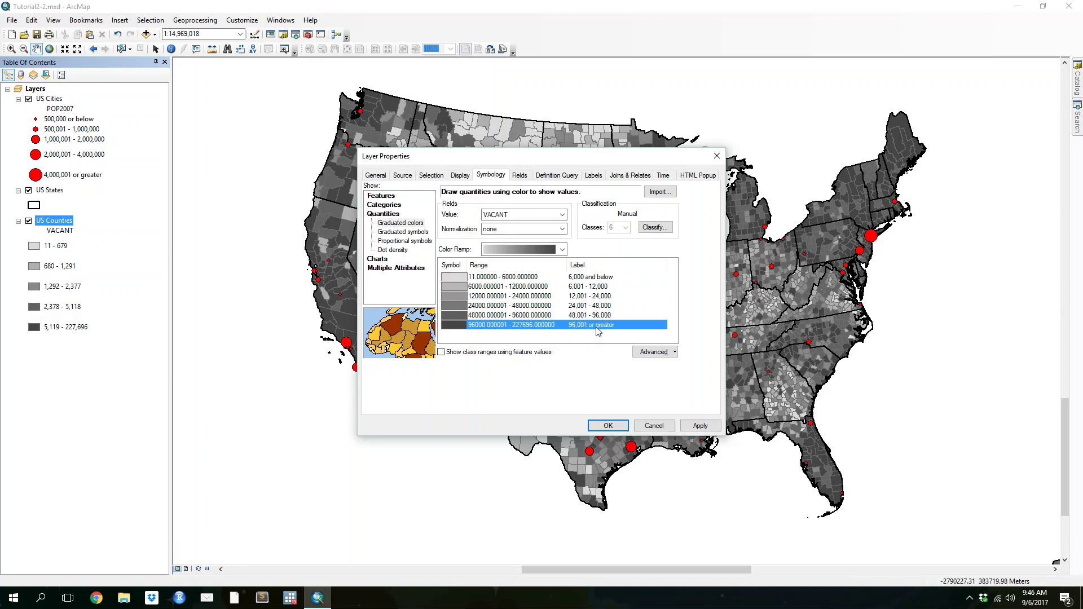
left_click(607, 425)
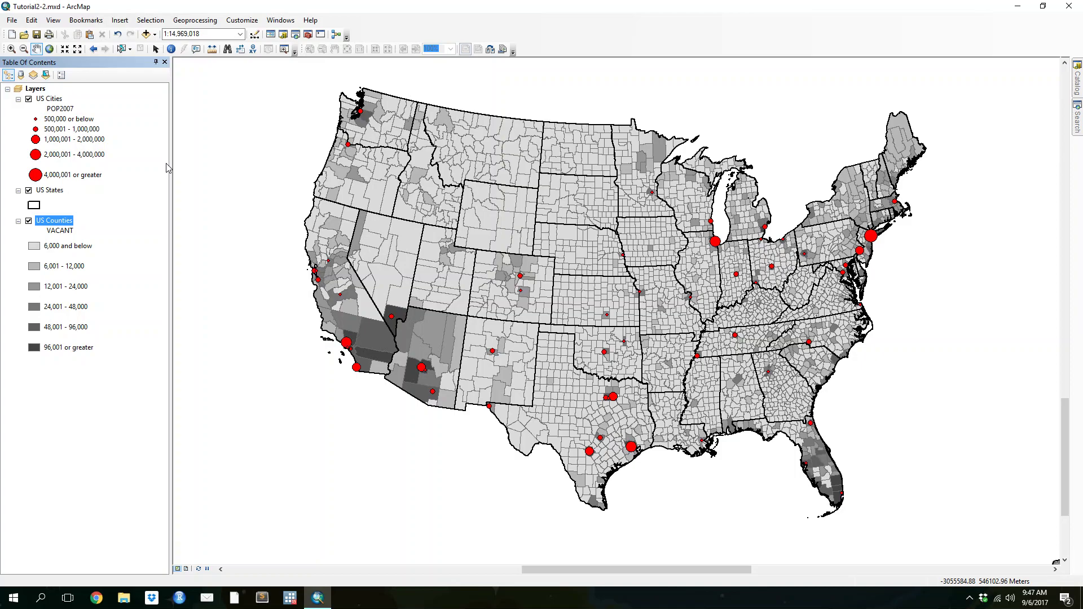
Rename the US Counties layer to "Vacant Housing by County"
left_click(49, 221)
type("Vacant Housing by County")
key("Return")
left_click(81, 489)
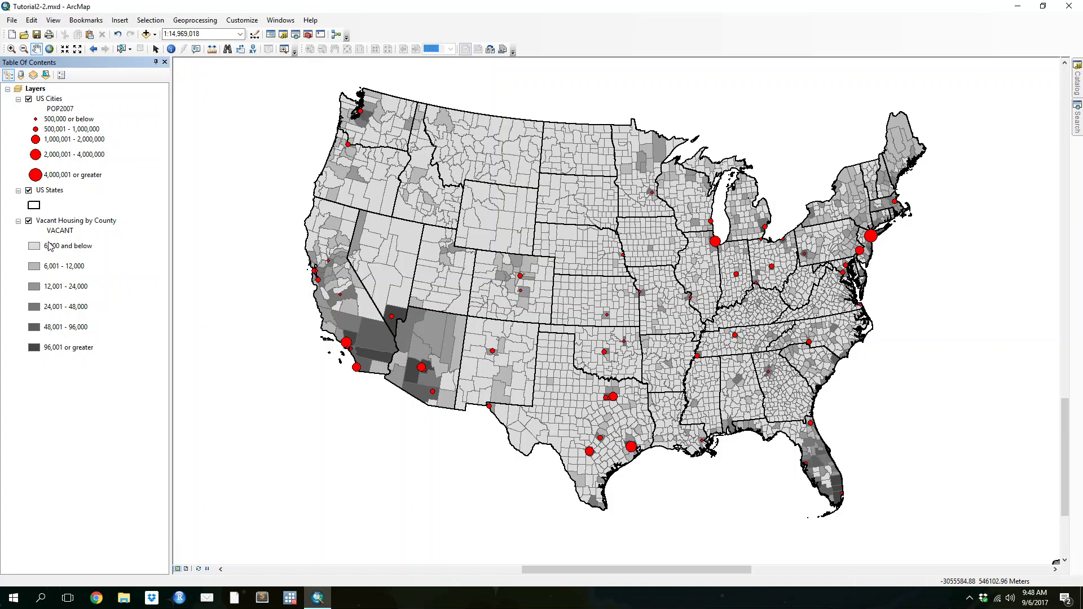
right_click(70, 222)
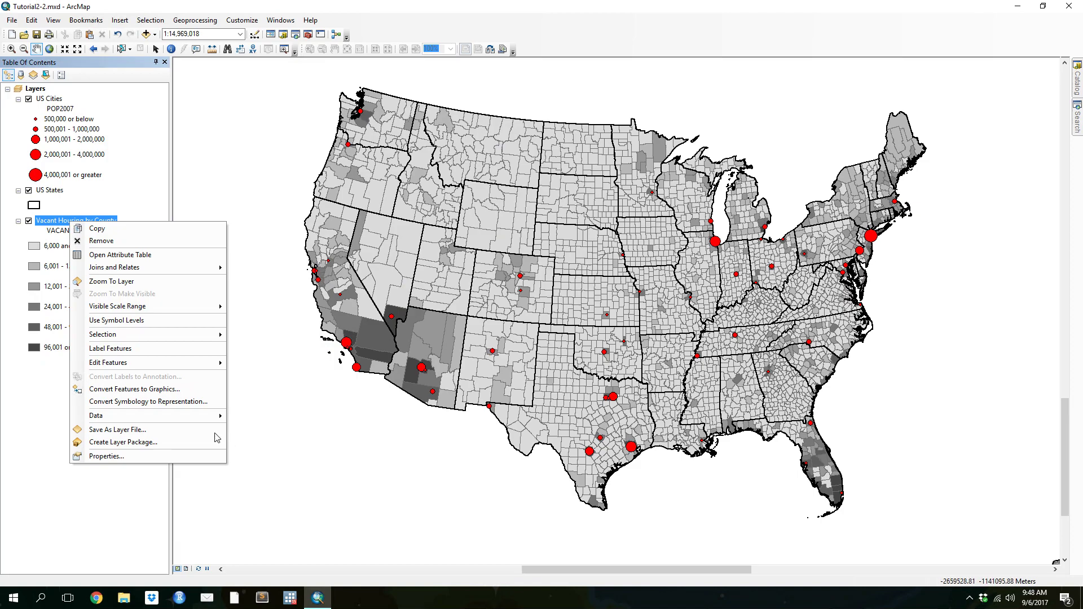
left_click(22, 398)
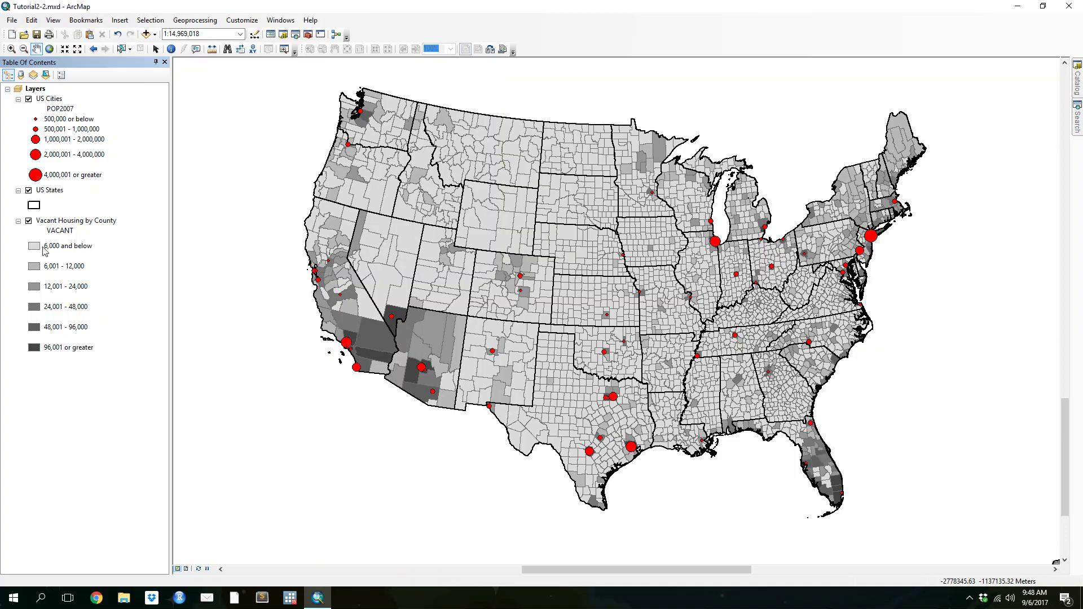
right_click(51, 221)
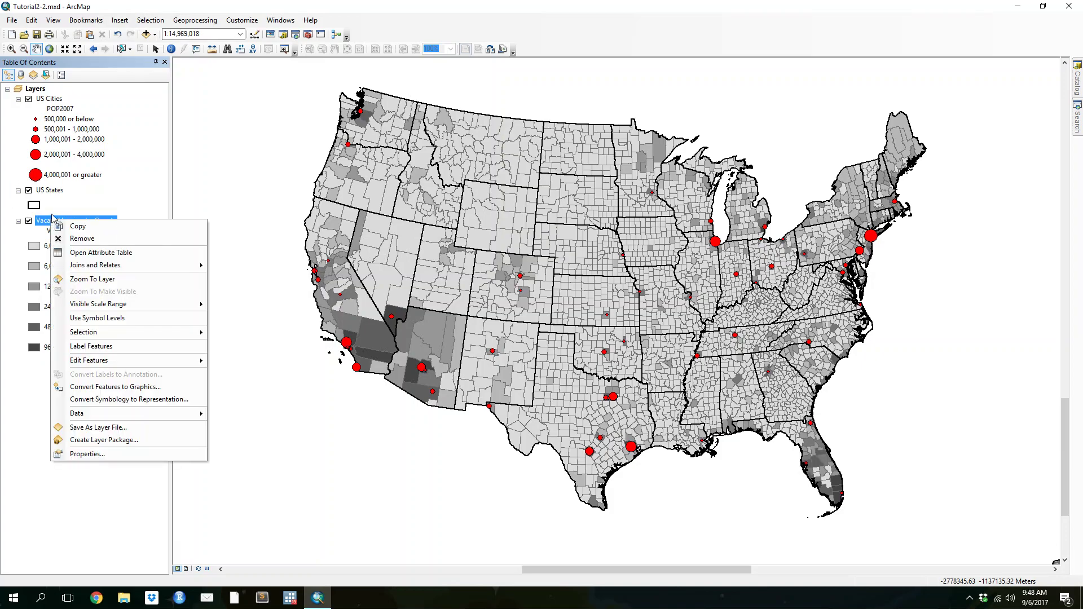
left_click(31, 366)
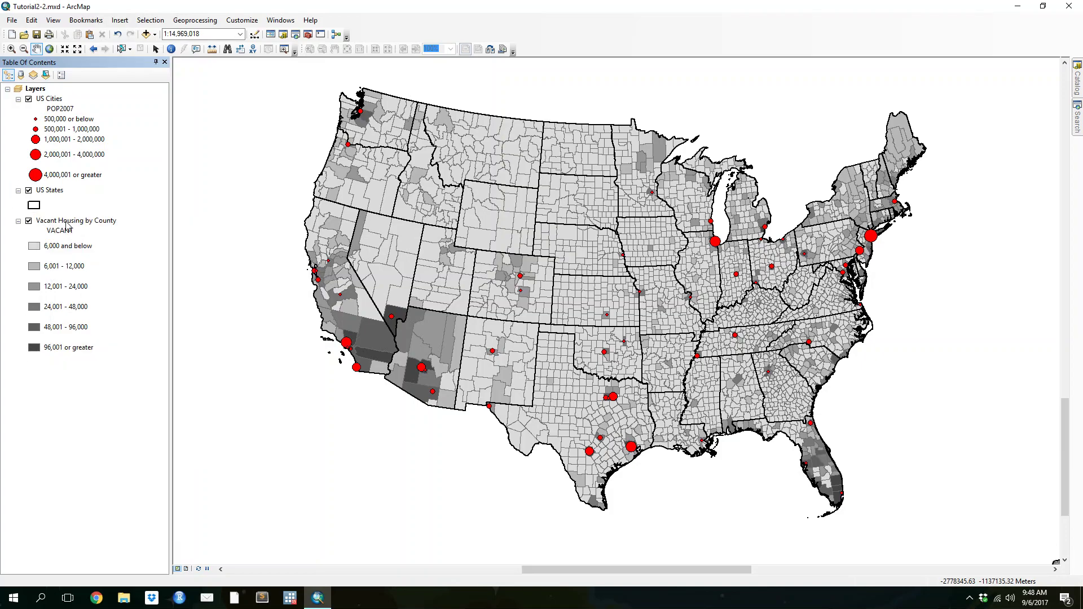
Save the Vacant Housing by County layer as the layer file "Vacant Housing by County.lyr" in the GIST1 Maps folder
right_click(66, 225)
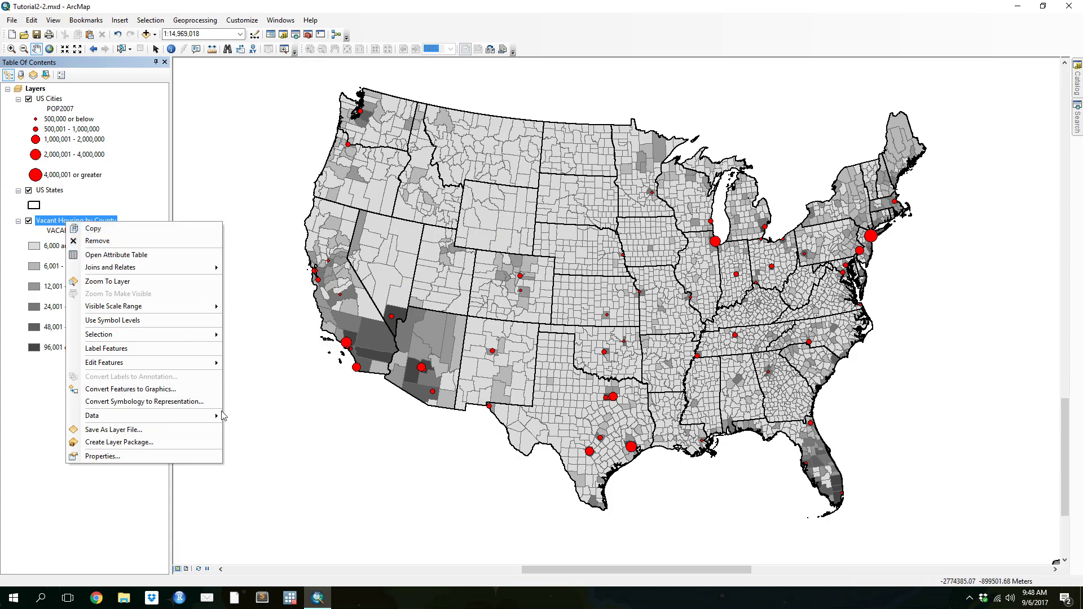
left_click(177, 431)
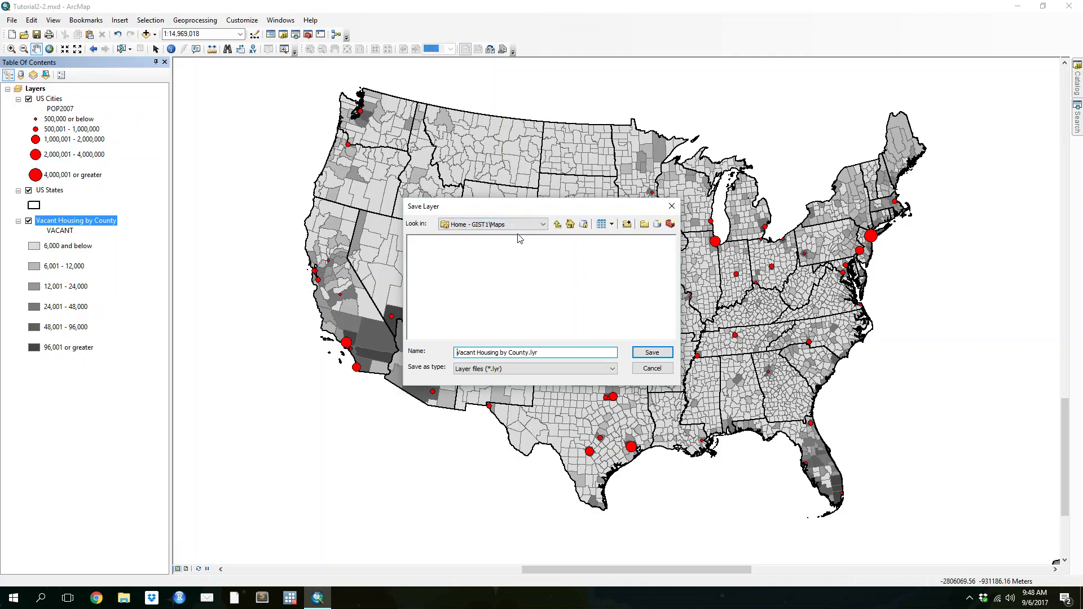
left_click(652, 352)
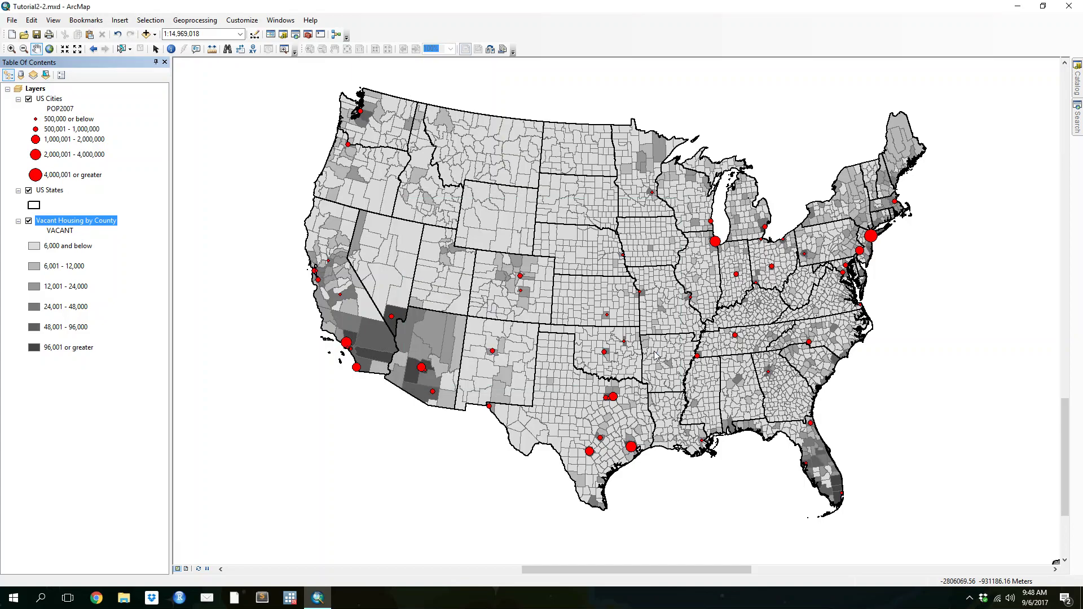
left_click(106, 407)
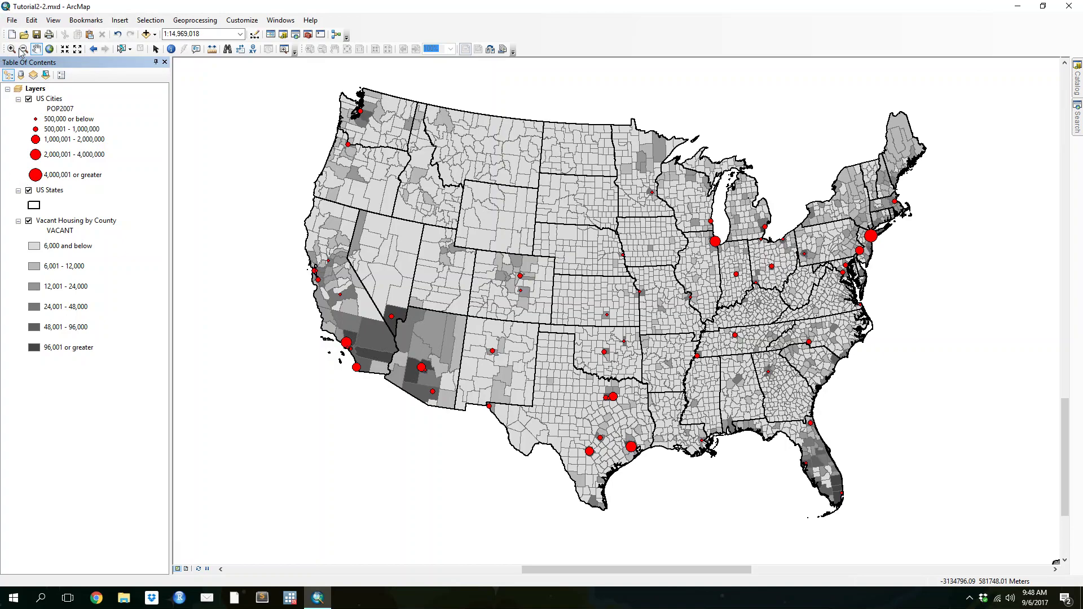
Add the USCounties feature class from UnitedStates.gdb to the map and dismiss the coordinate system warning
left_click(147, 34)
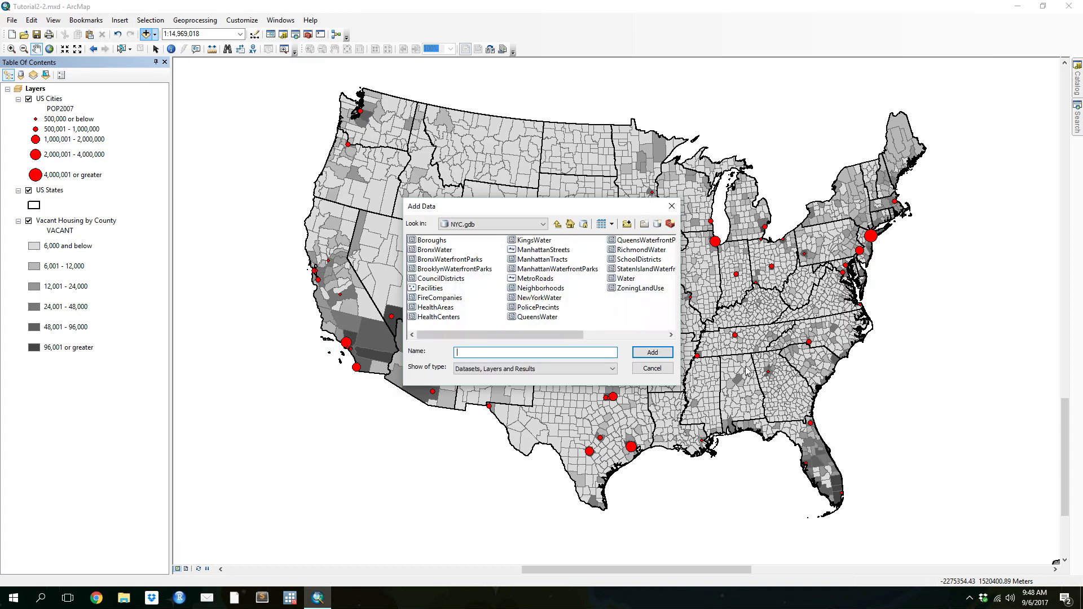
left_click(529, 223)
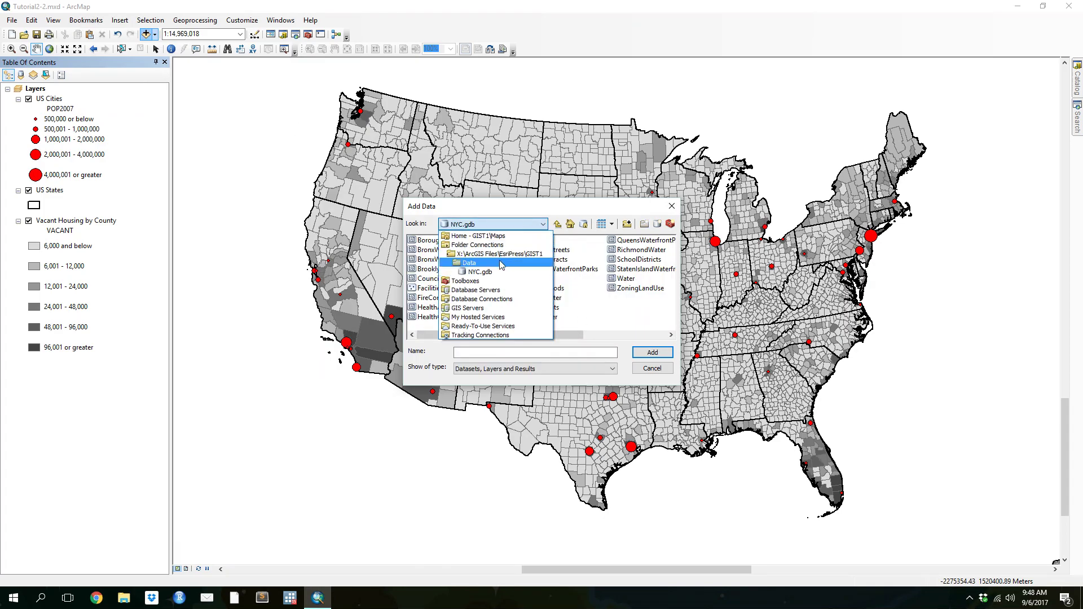
left_click(482, 266)
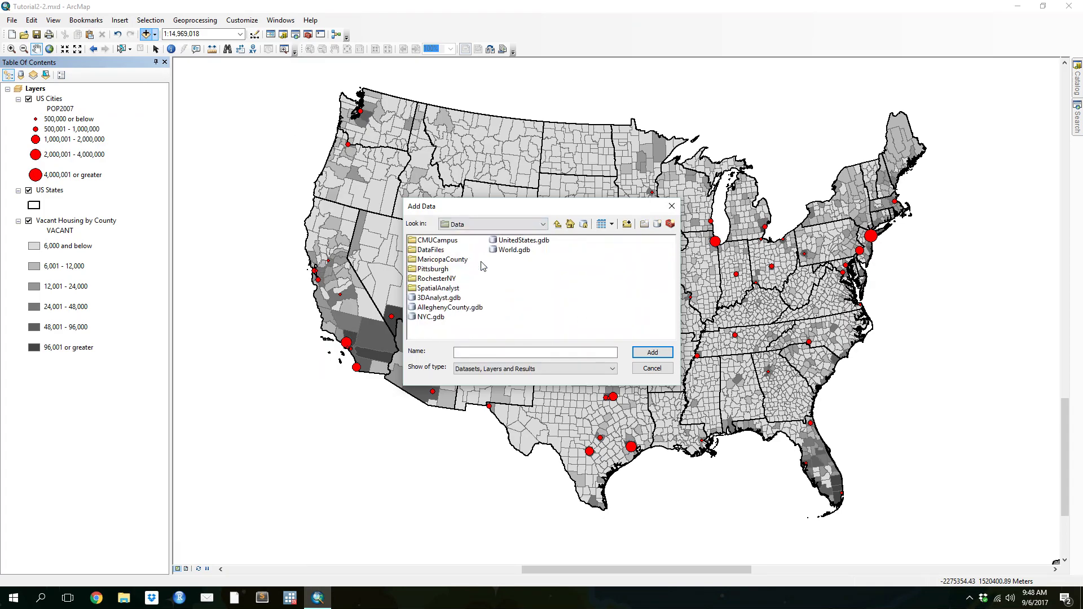
double_click(513, 240)
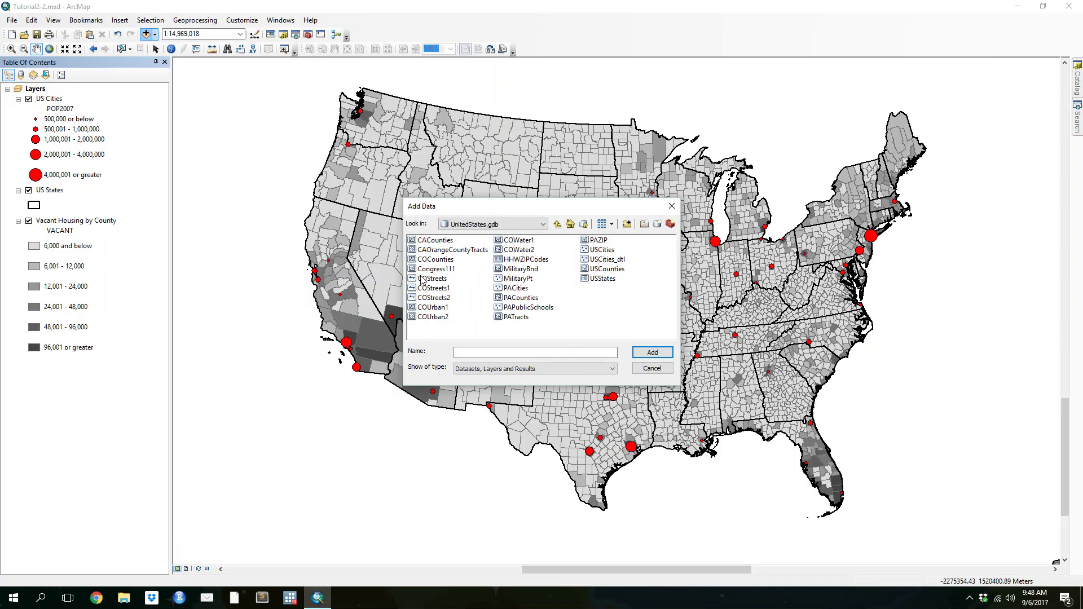
double_click(607, 271)
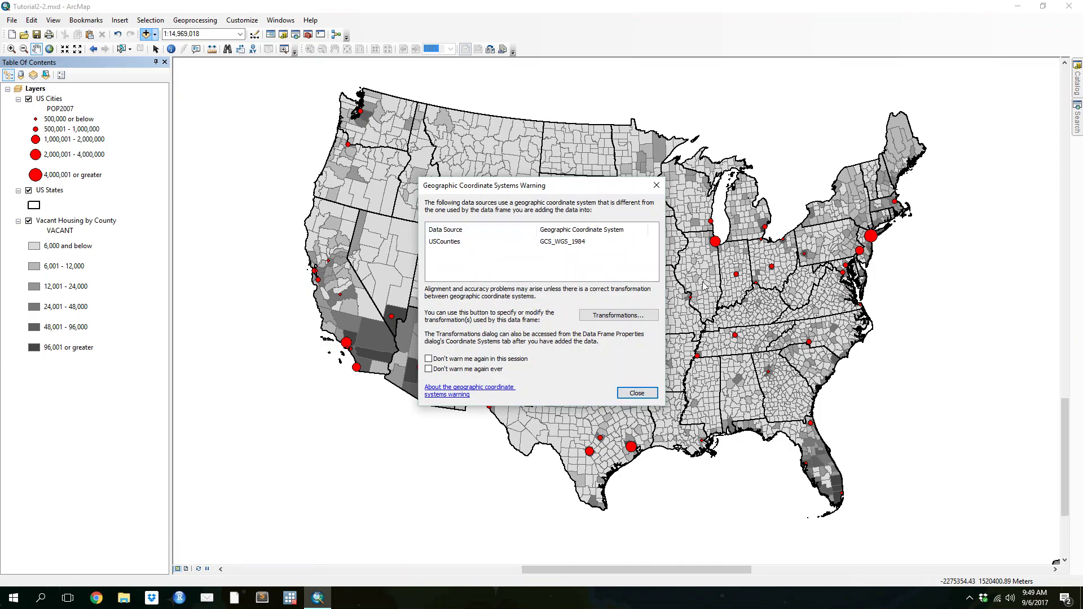
left_click(643, 398)
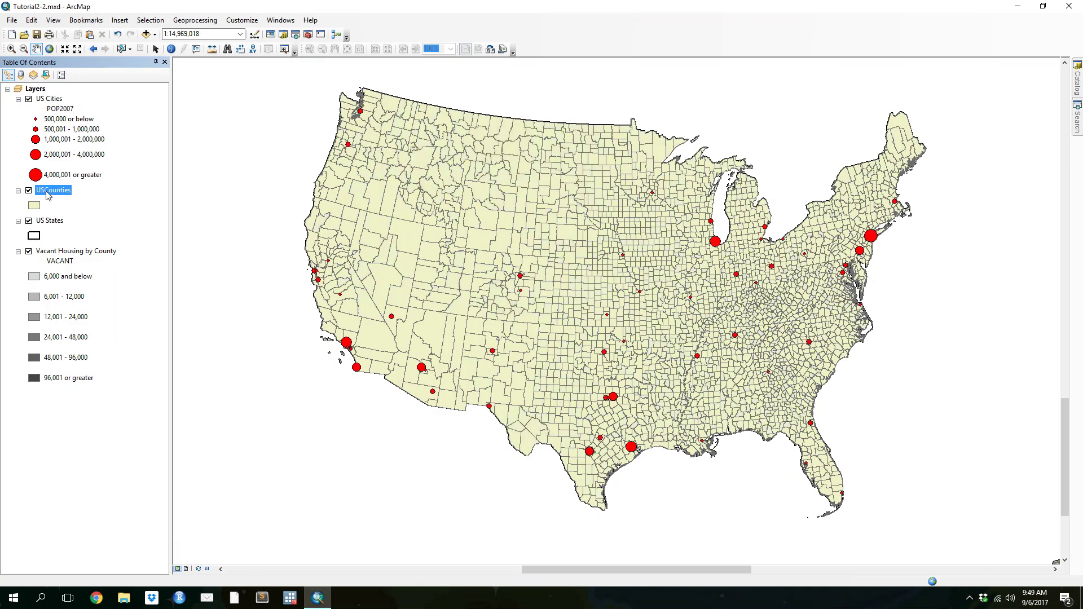
Move the USCounties layer below Vacant Housing by County in the drawing order and redraw the map
left_click_drag(48, 193, 63, 394)
right_click(61, 363)
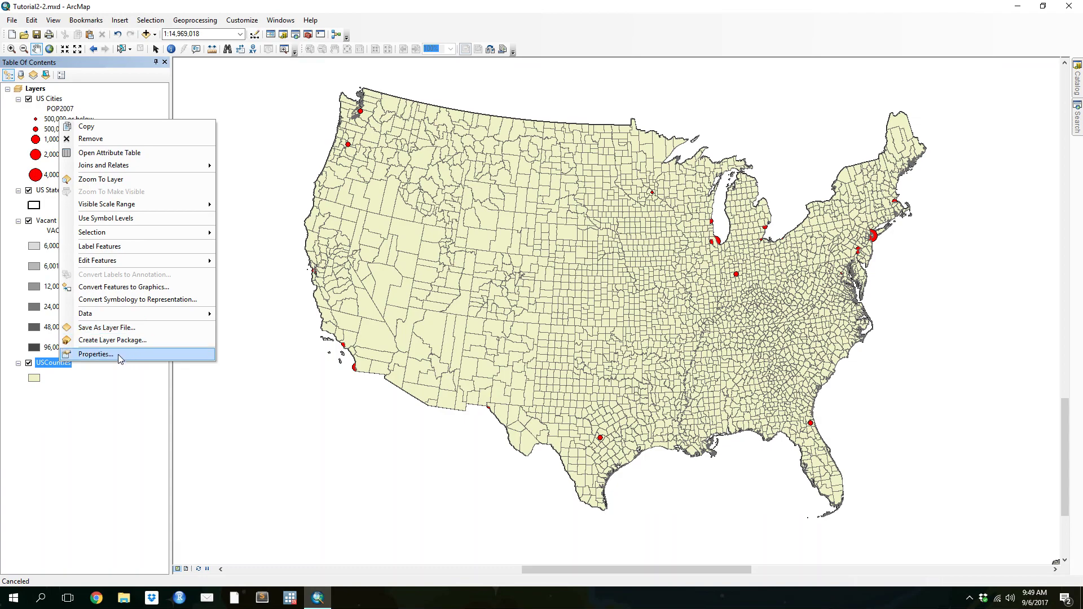
left_click(105, 404)
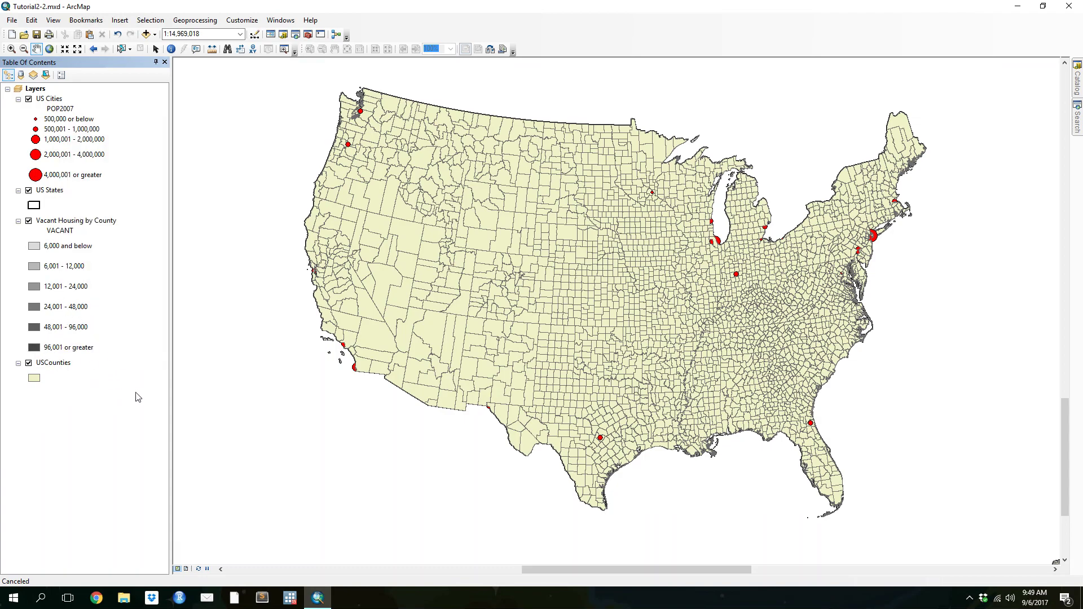
mouse_move(51, 364)
left_mouse_down()
mouse_move(53, 345)
mouse_move(54, 364)
left_mouse_up()
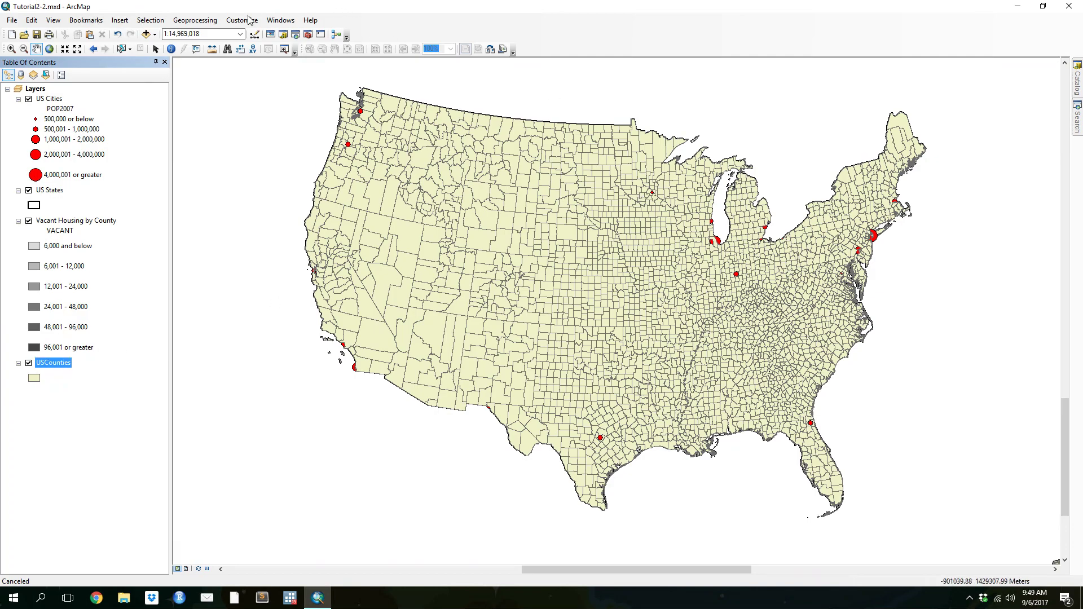
left_click_drag(610, 280, 616, 300)
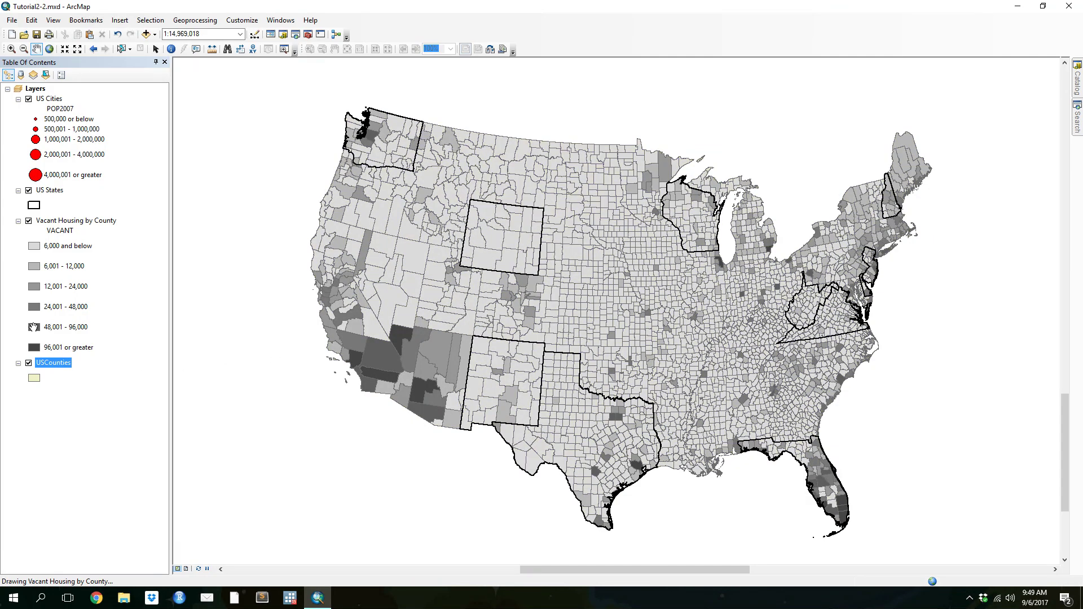
Start importing symbology for the USCounties layer, using "Vacant Housing by County.lyr" from the GIST1 Maps folder as the source
right_click(53, 363)
left_click(84, 352)
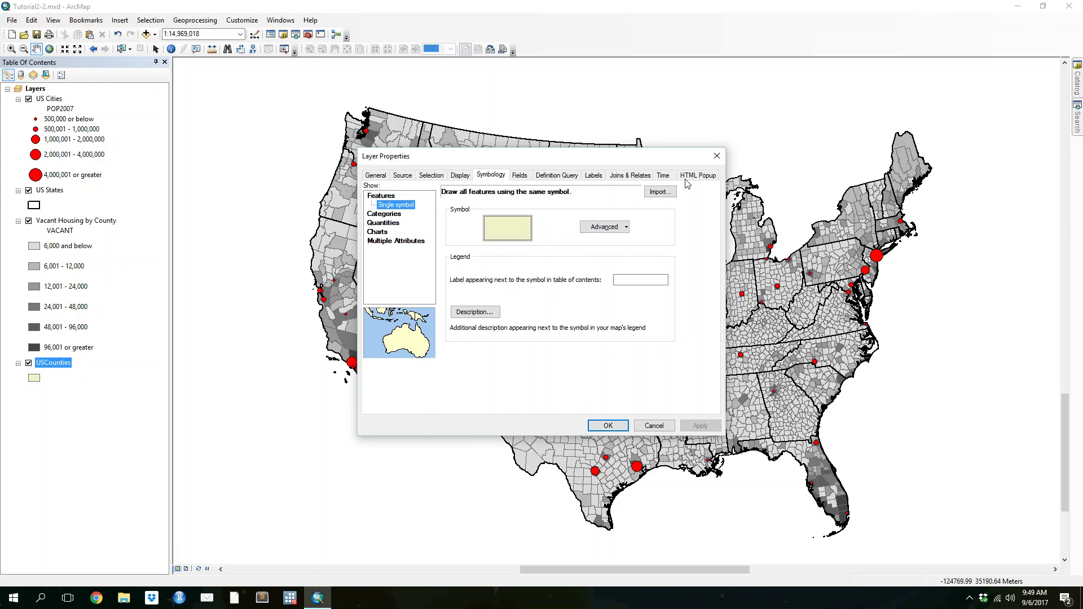
left_click(660, 192)
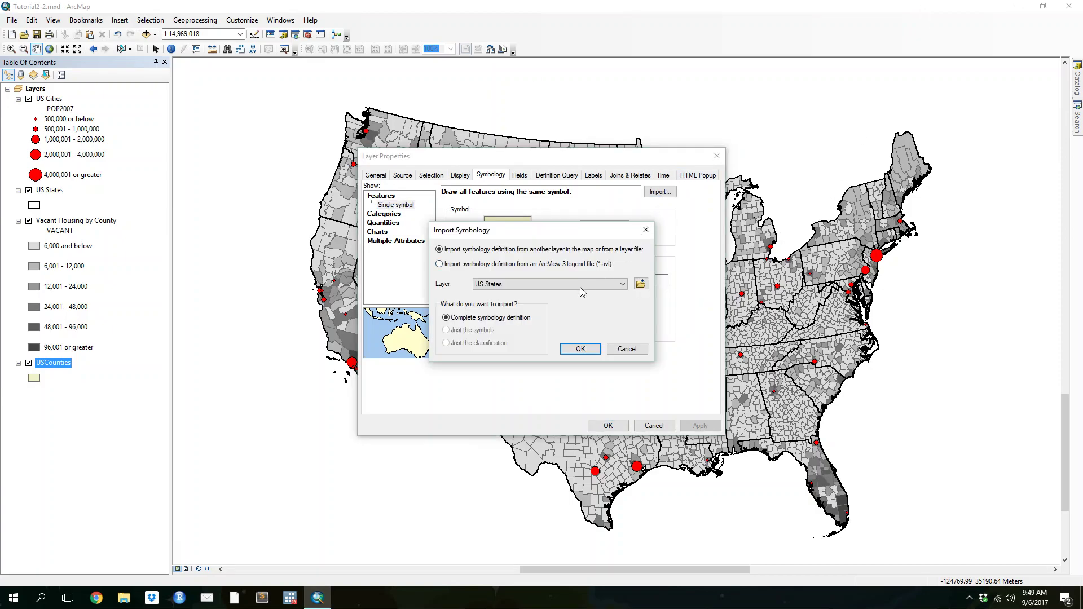
left_click(641, 284)
left_click(478, 225)
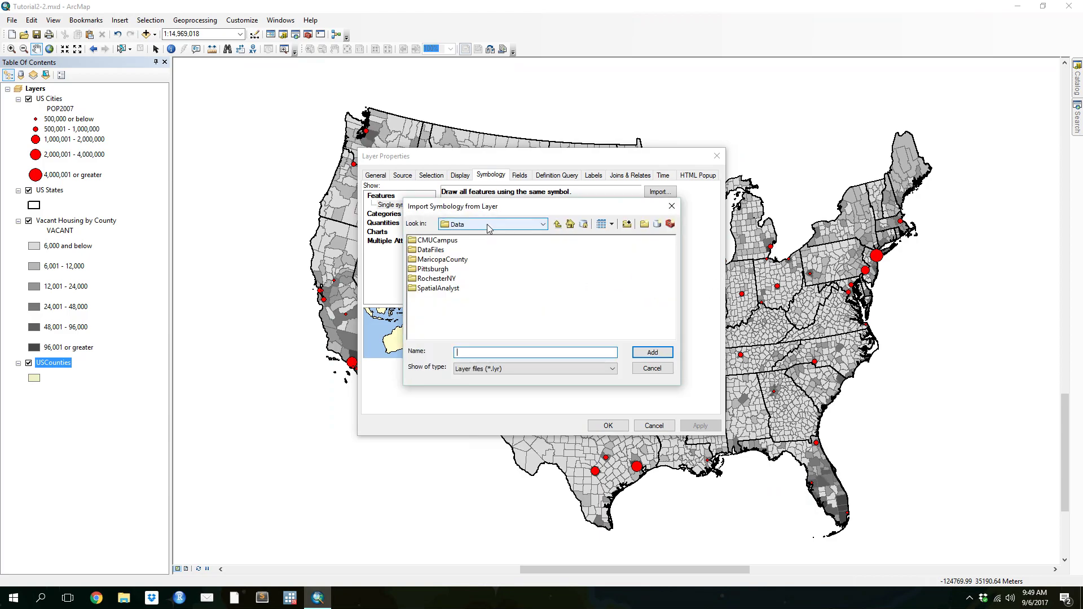
left_click(480, 236)
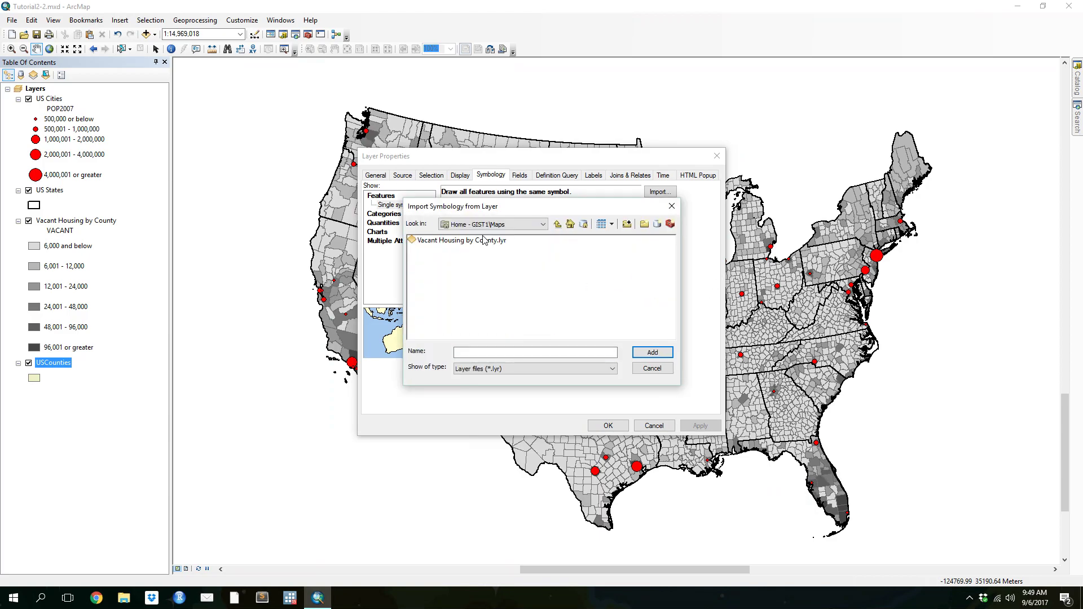
left_click(459, 241)
left_click(652, 352)
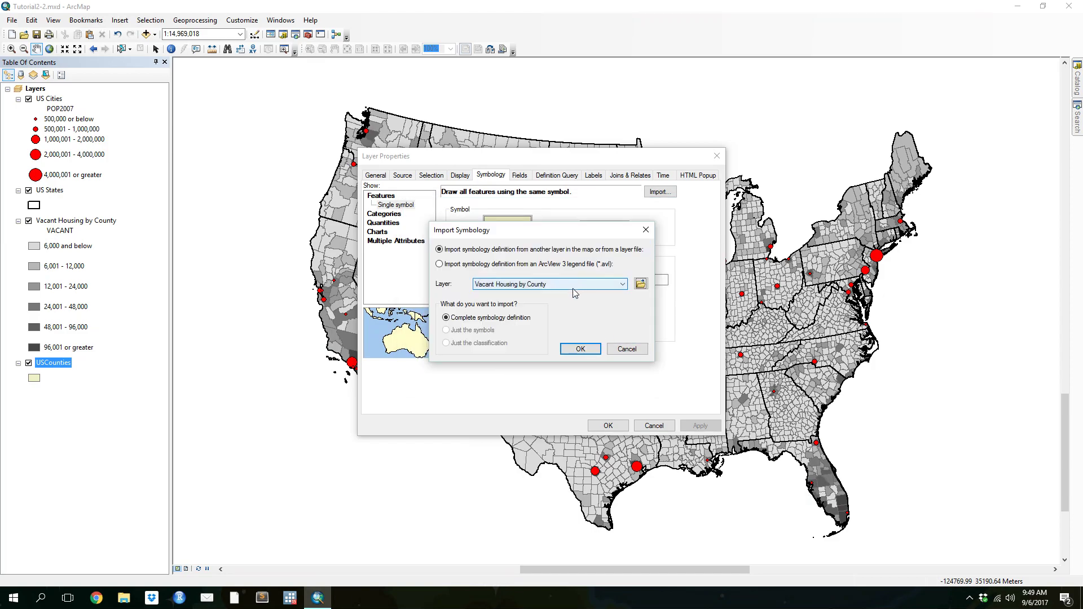
Import the complete symbology definition with OCCUPIED as the matching value field and apply it to the USCounties layer
left_click(580, 350)
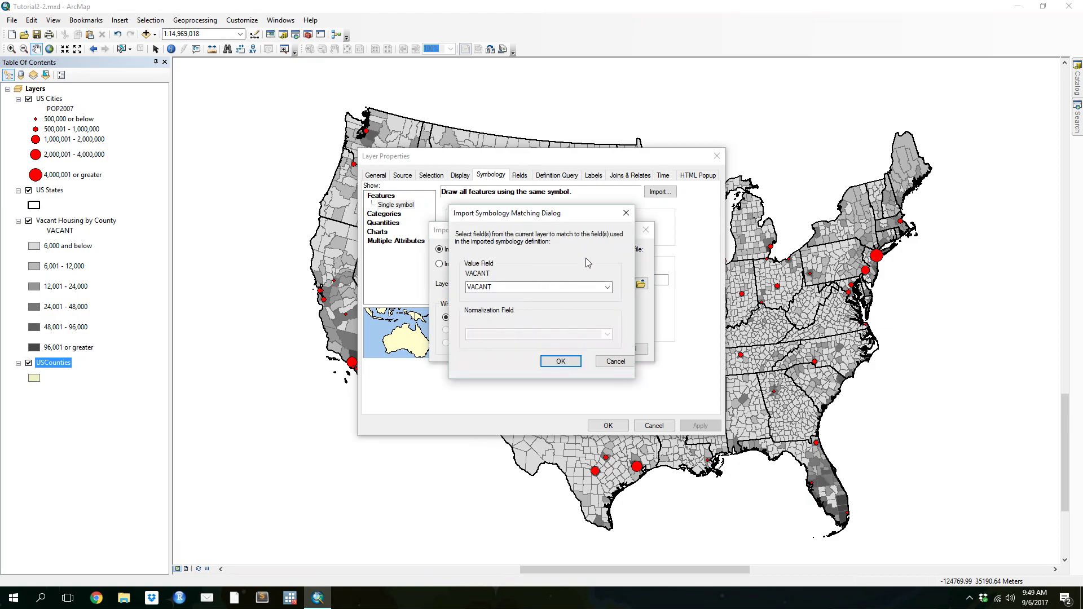
left_click(533, 288)
left_click(607, 287)
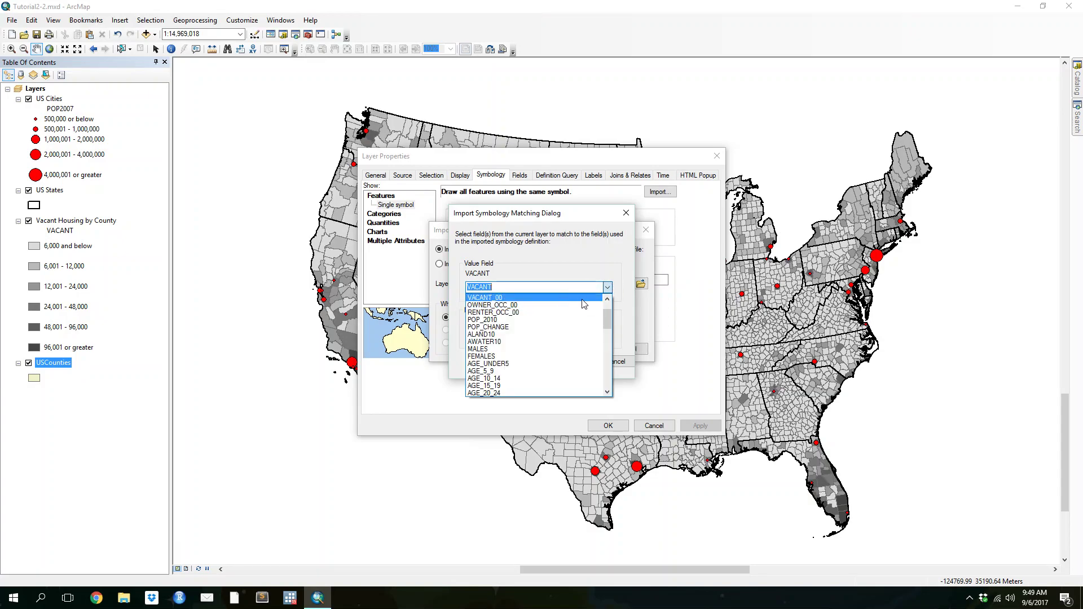
left_click_drag(607, 319, 619, 369)
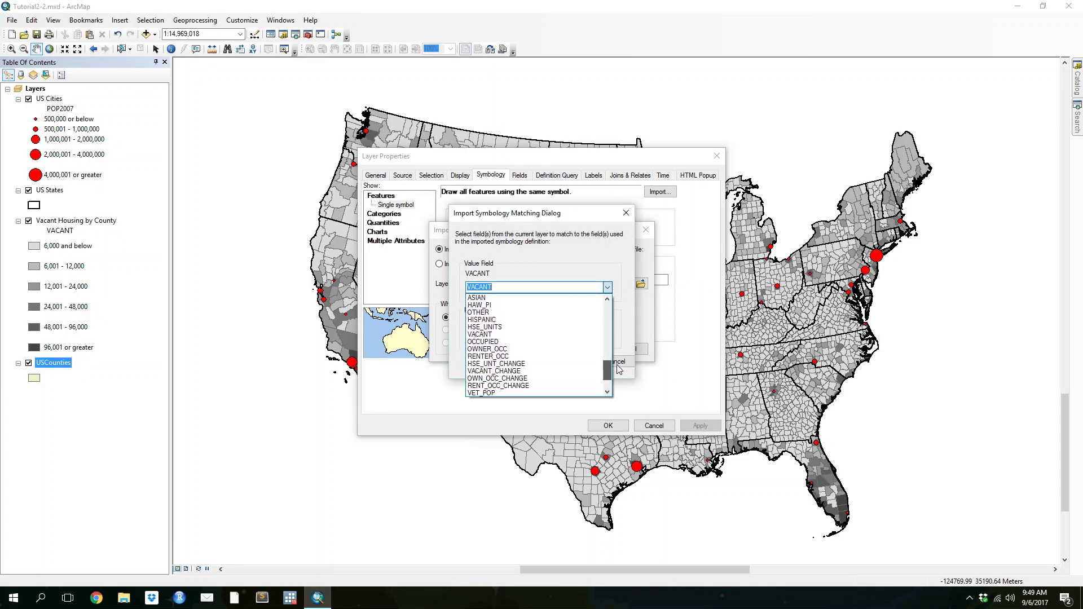
left_click(560, 341)
left_click(566, 361)
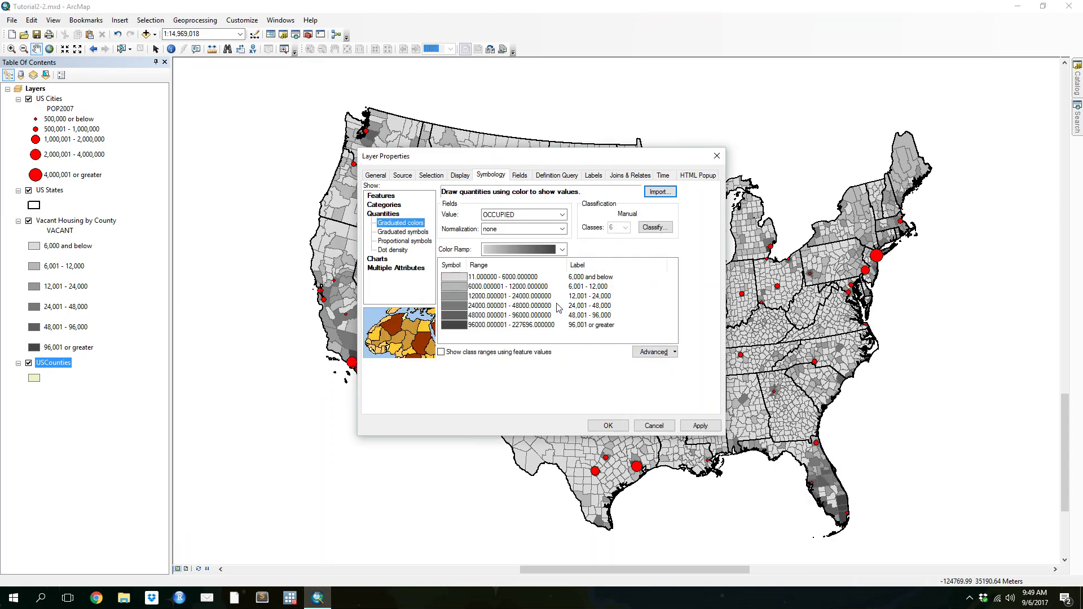
left_click(613, 425)
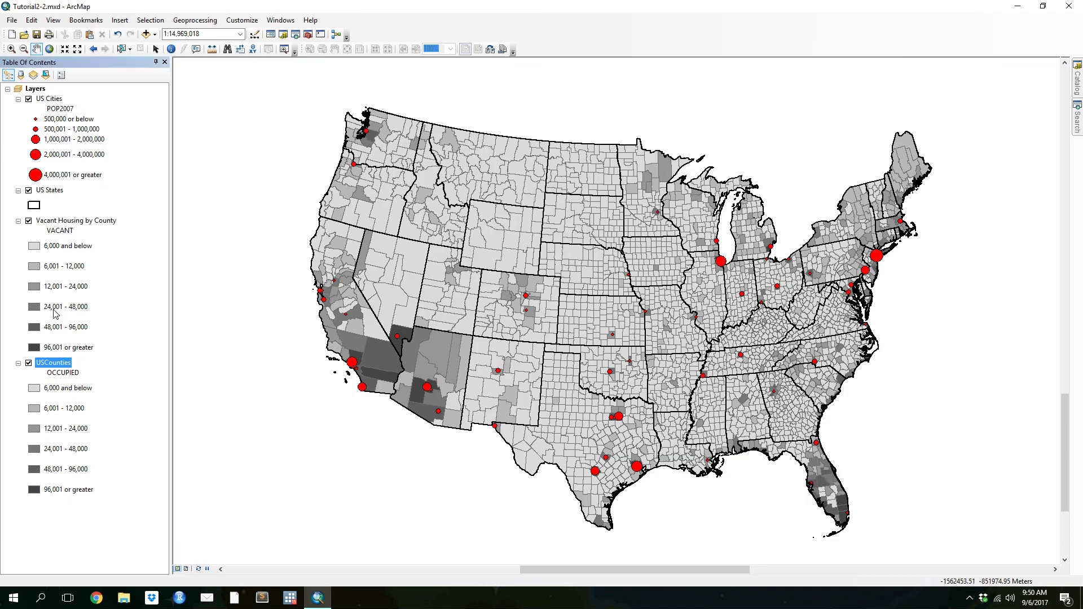
Hide the Vacant Housing by County layer and rename the USCounties layer to "Occupied Housing by County"
left_click(28, 221)
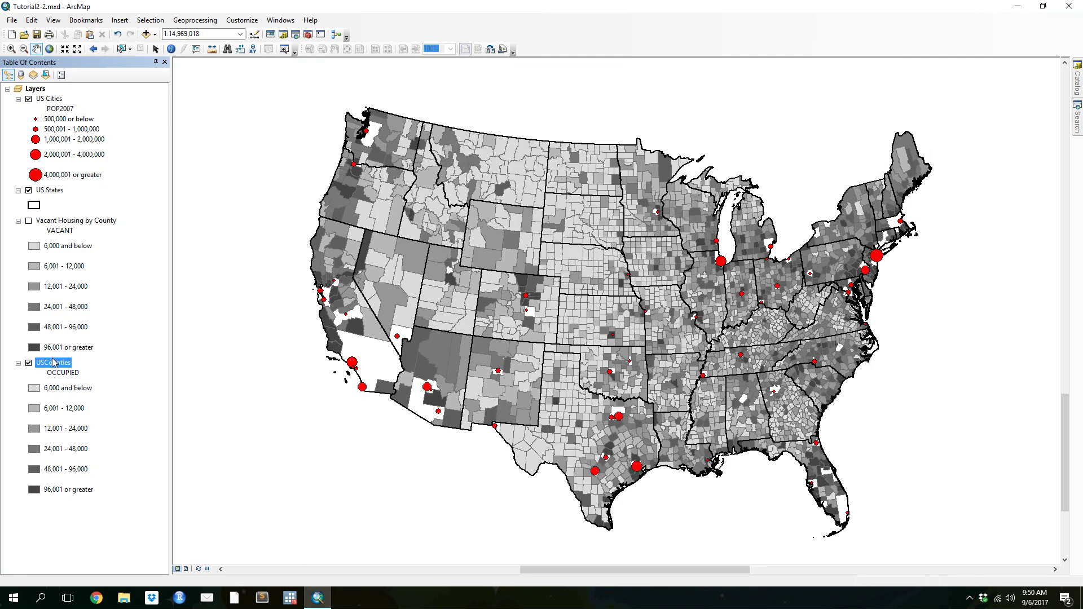
left_click(52, 366)
type("Occupied Housing by County")
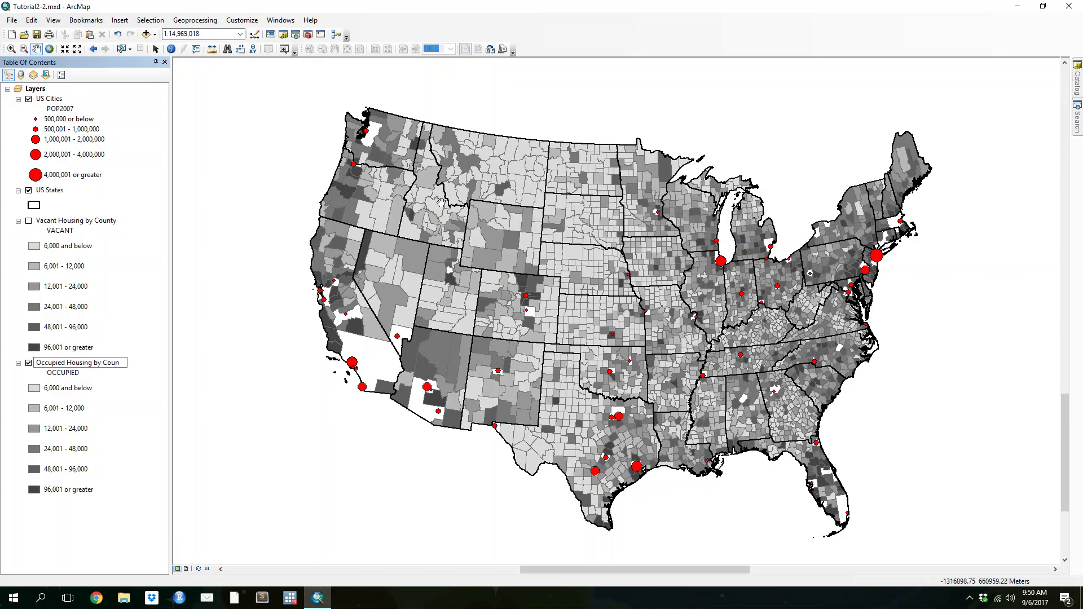
key("Return")
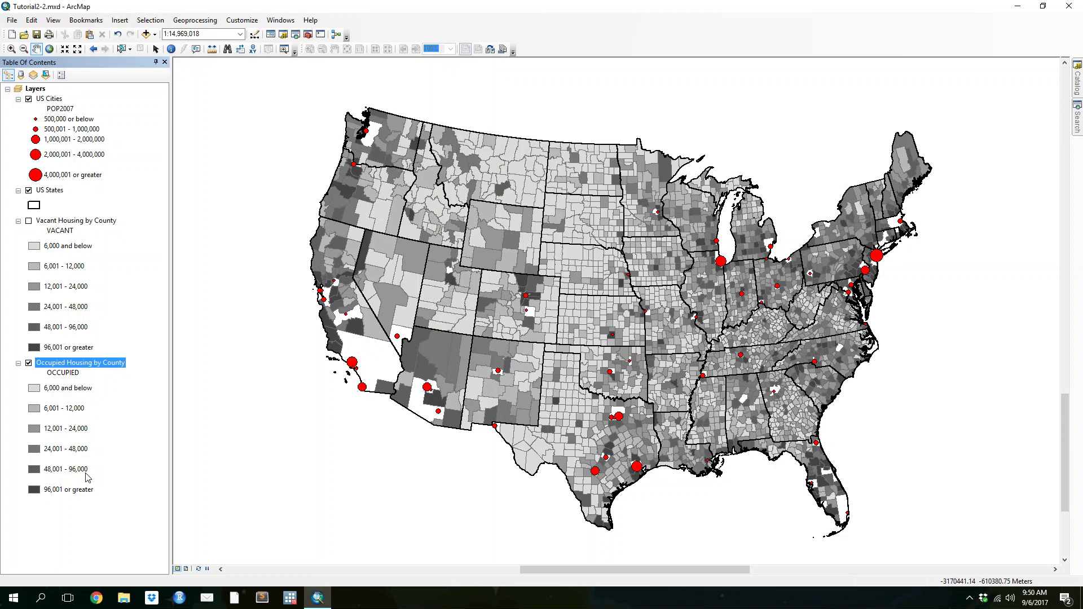
right_click(94, 360)
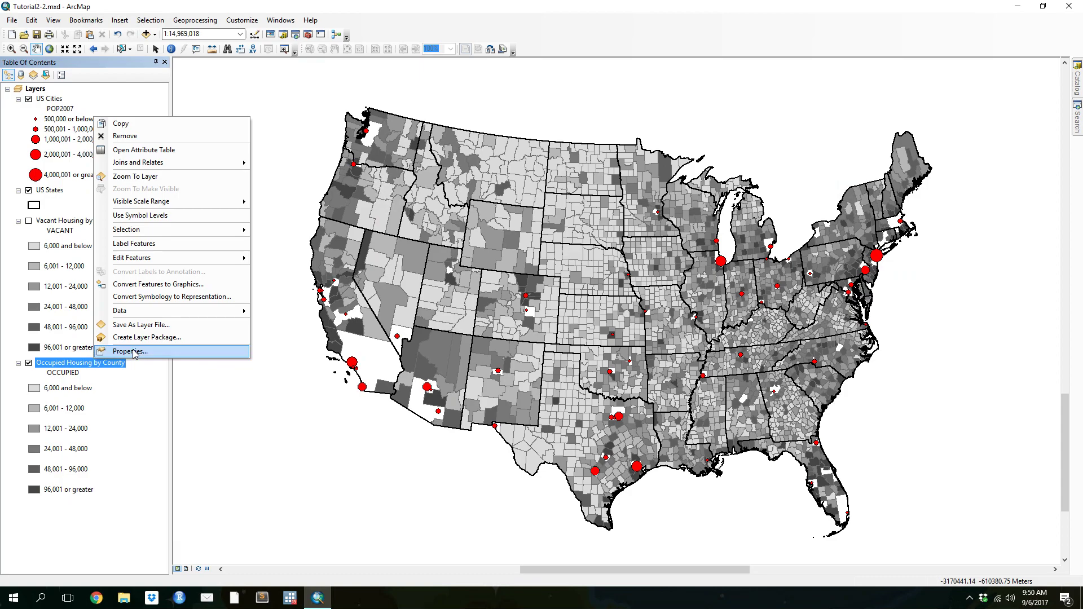
left_click(134, 354)
left_click(562, 215)
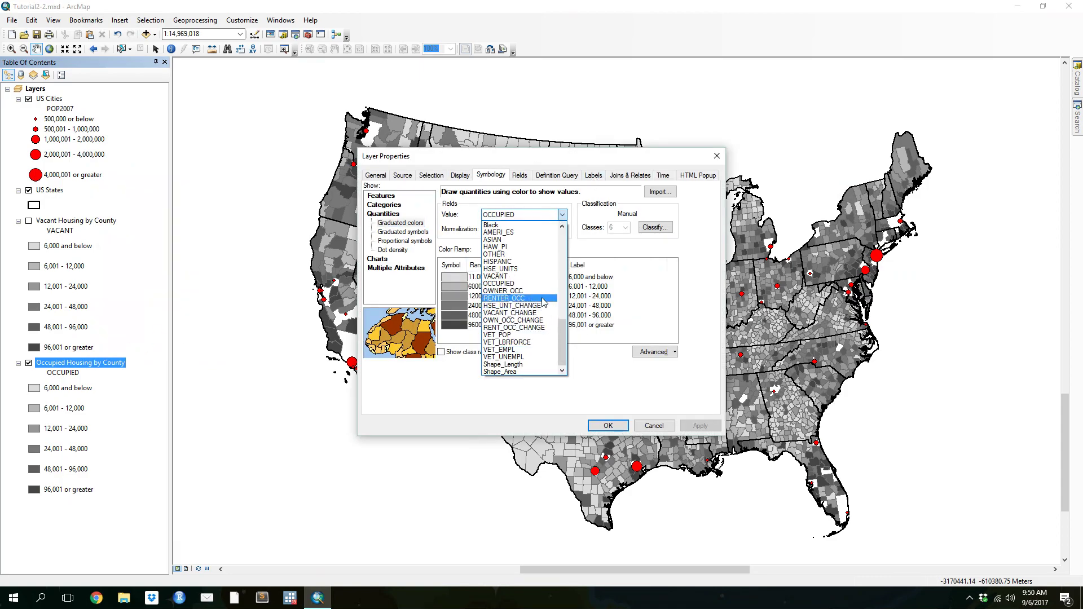
left_click(525, 291)
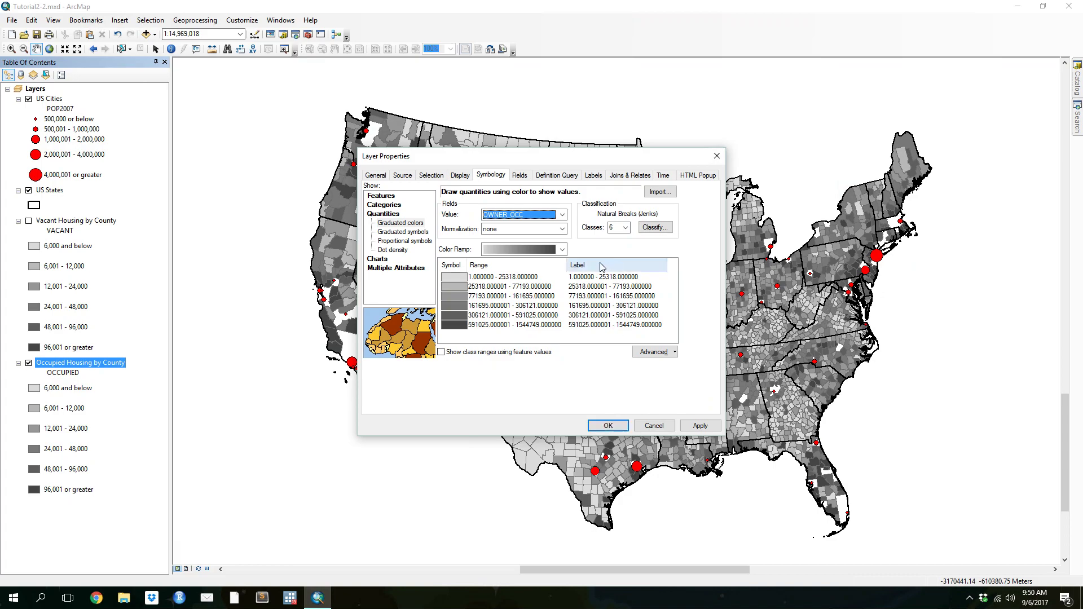
left_click(654, 425)
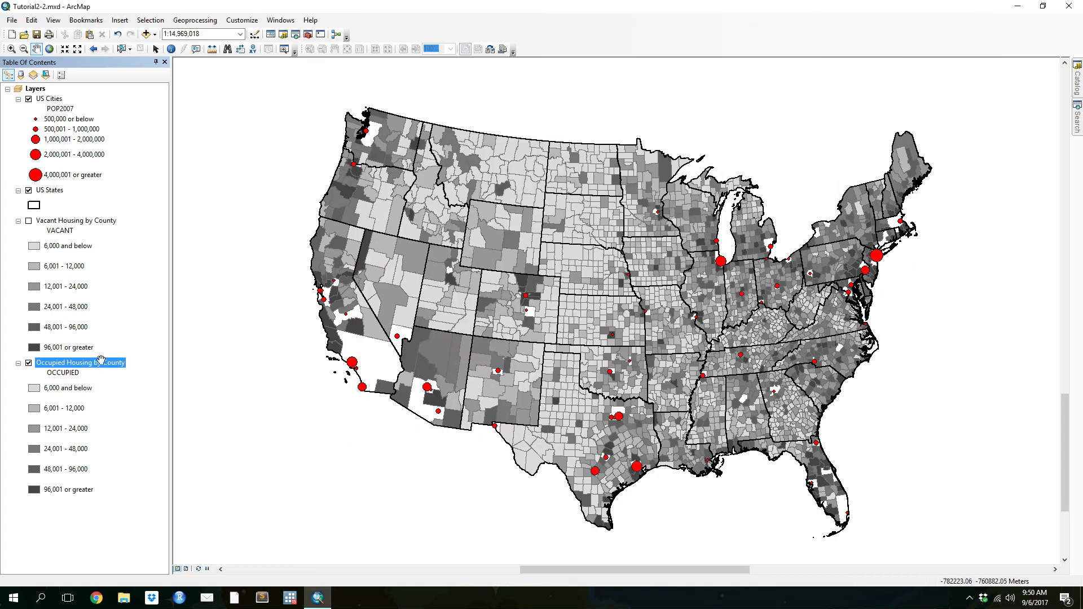
Remove the Occupied Housing by County layer and add a fresh USCounties feature class from UnitedStates.gdb to the map
right_click(62, 365)
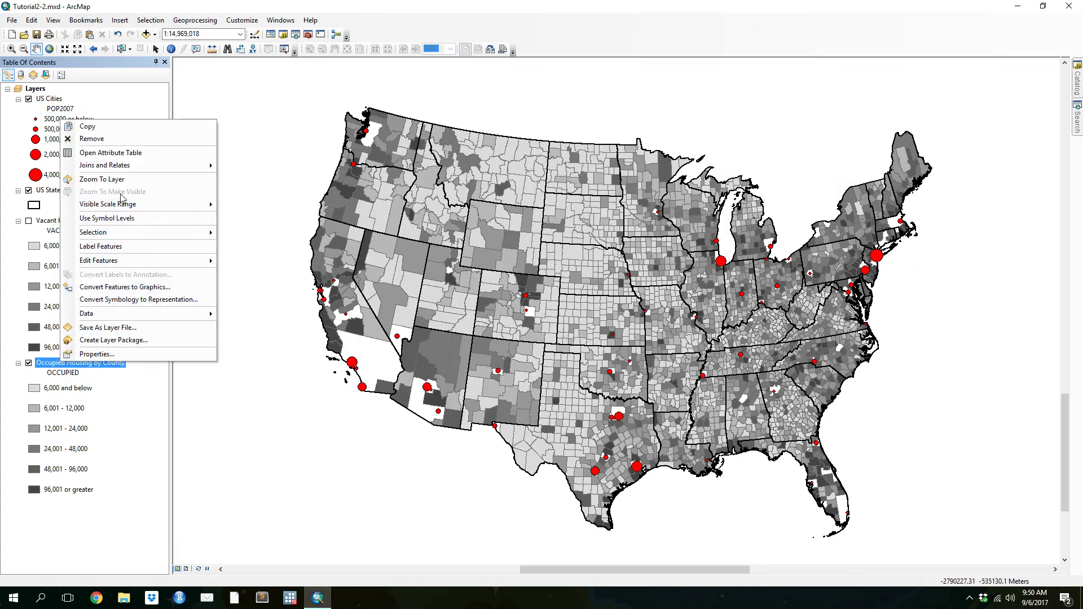
left_click(90, 138)
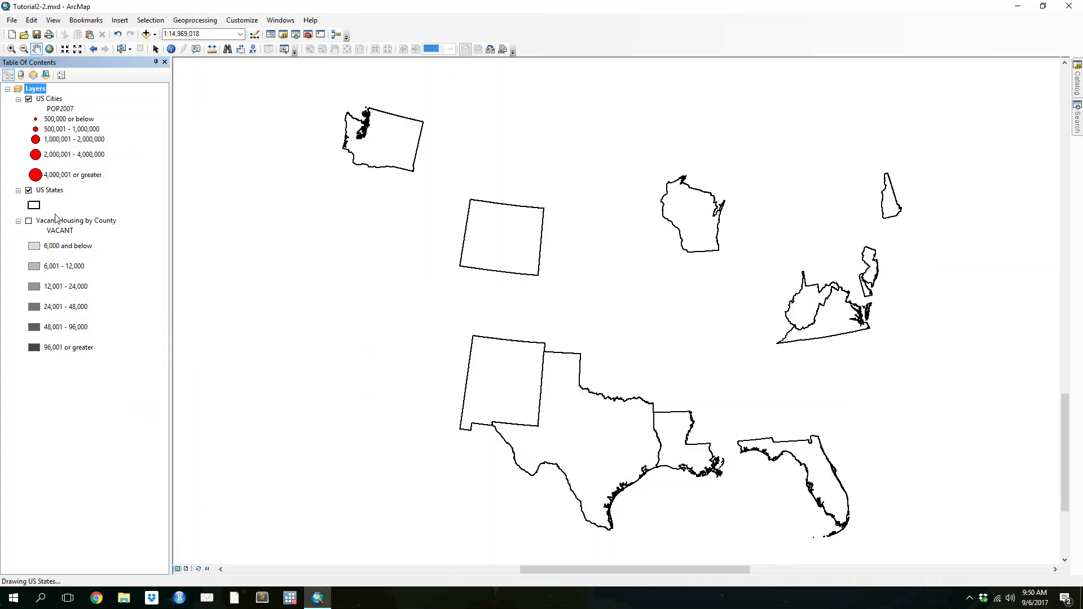
left_click(146, 34)
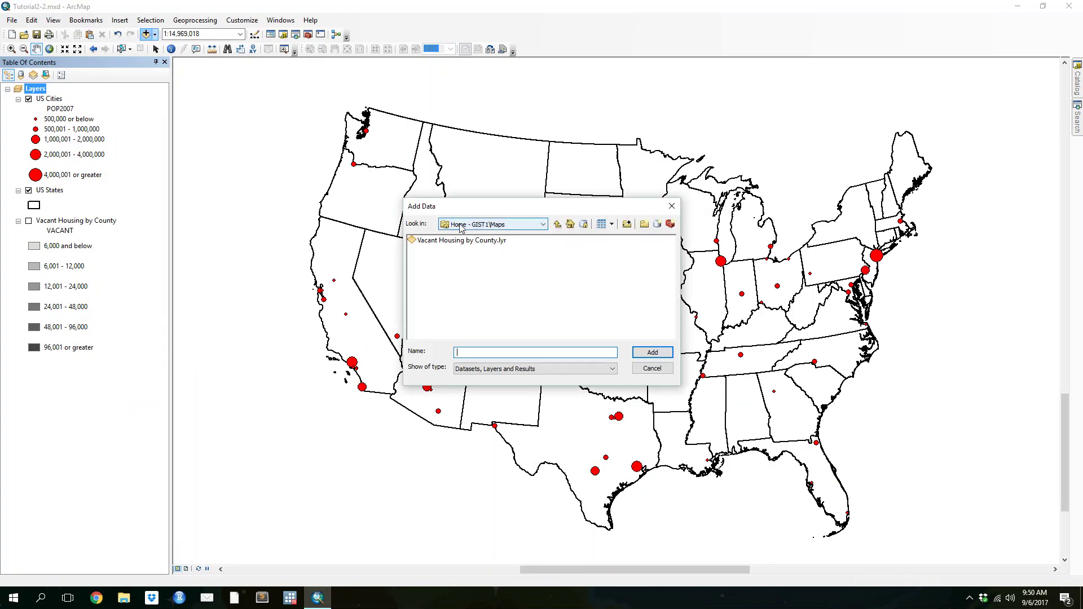
left_click(520, 225)
left_click(474, 255)
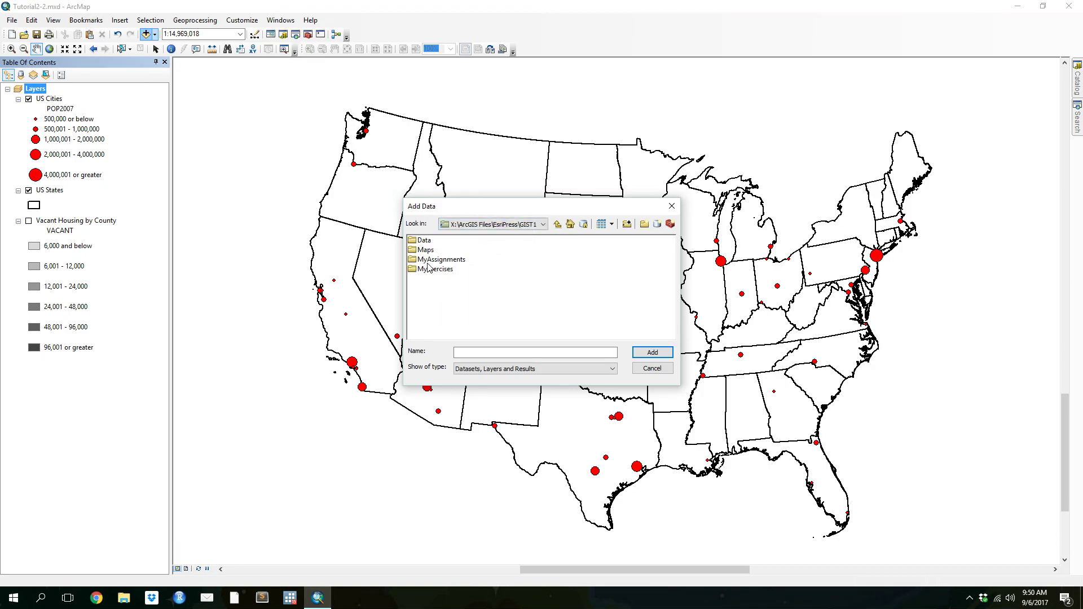
double_click(419, 241)
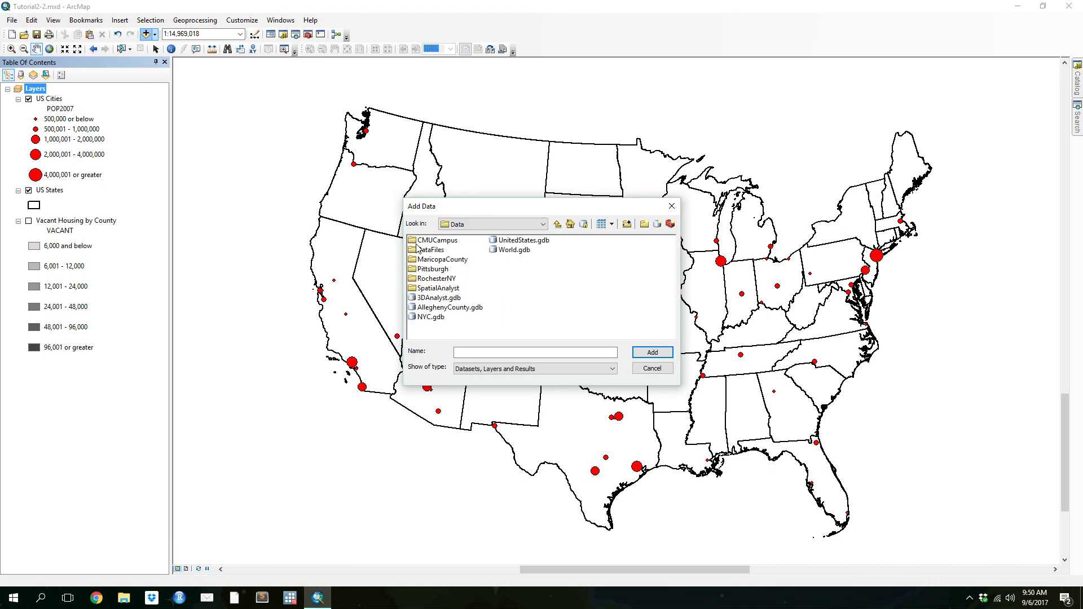
double_click(511, 242)
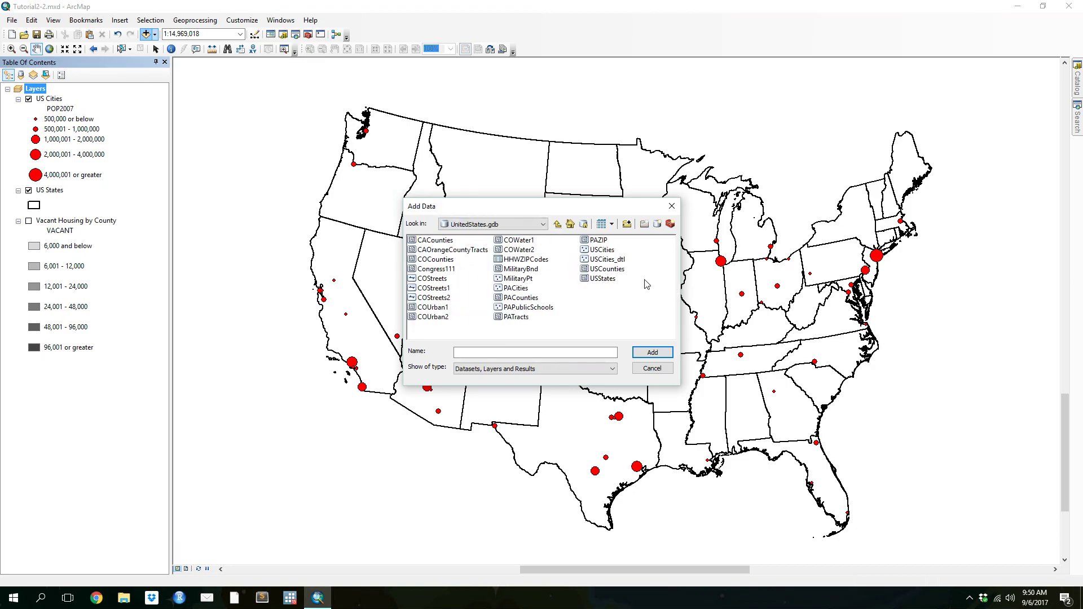
double_click(612, 267)
left_click(624, 389)
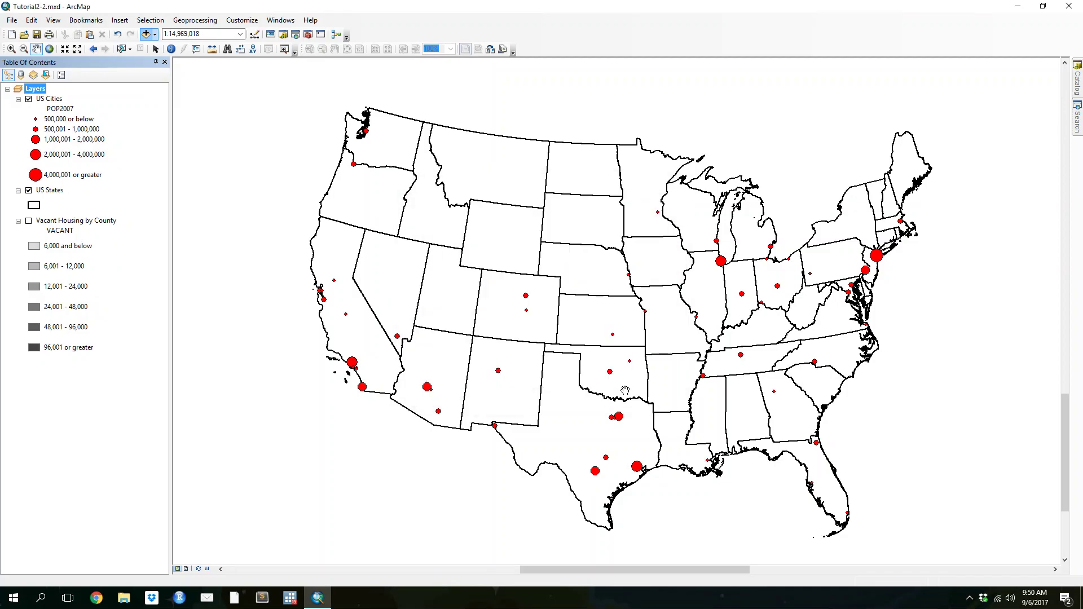
Move the new USCounties layer below Vacant Housing by County and choose "Vacant Housing by County.lyr" as its symbology import source
mouse_move(53, 190)
left_mouse_down()
mouse_move(69, 301)
mouse_move(62, 383)
left_mouse_up()
right_click(52, 363)
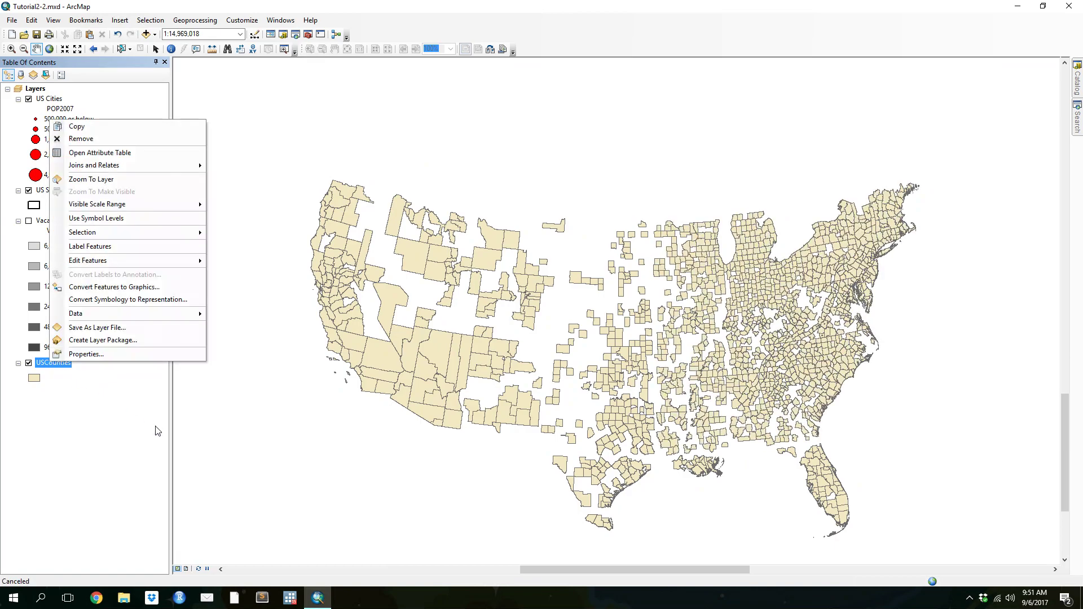
left_click(119, 354)
left_click(668, 192)
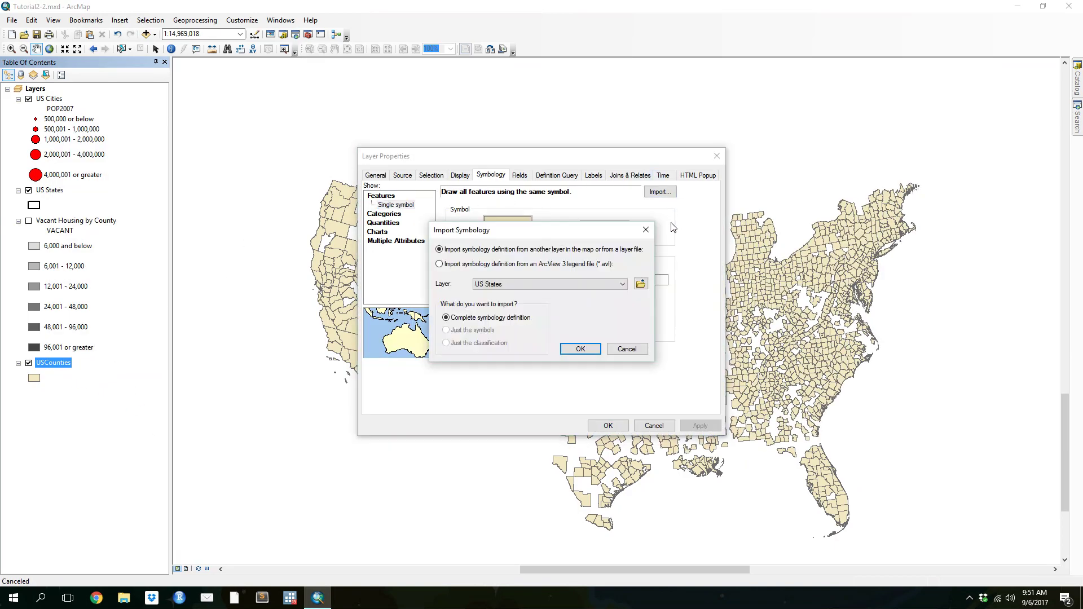
left_click(640, 283)
left_click(489, 225)
left_click(471, 263)
left_click(472, 241)
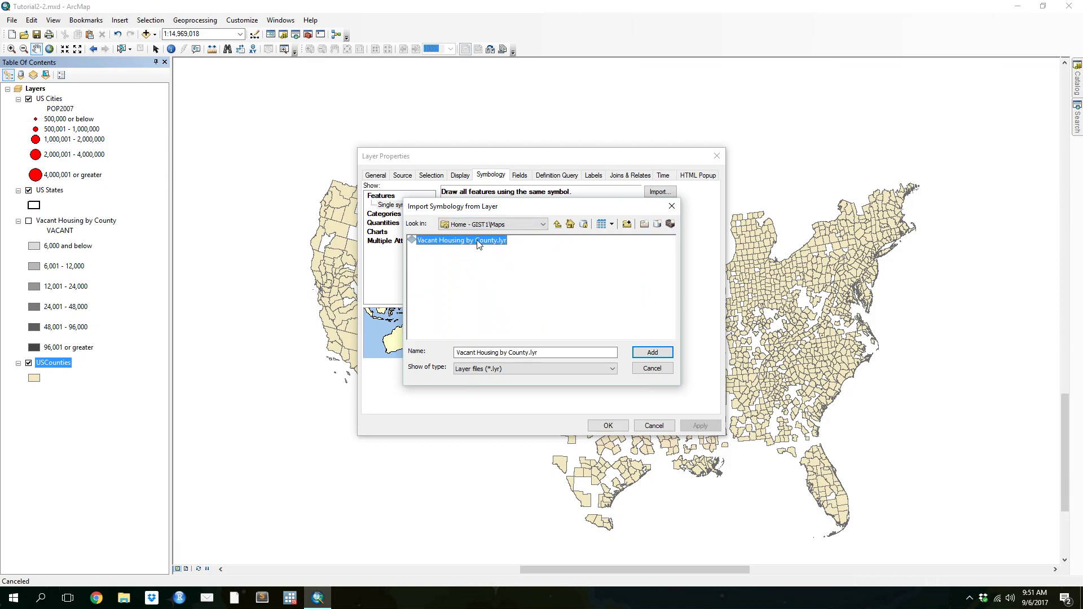
left_click(652, 352)
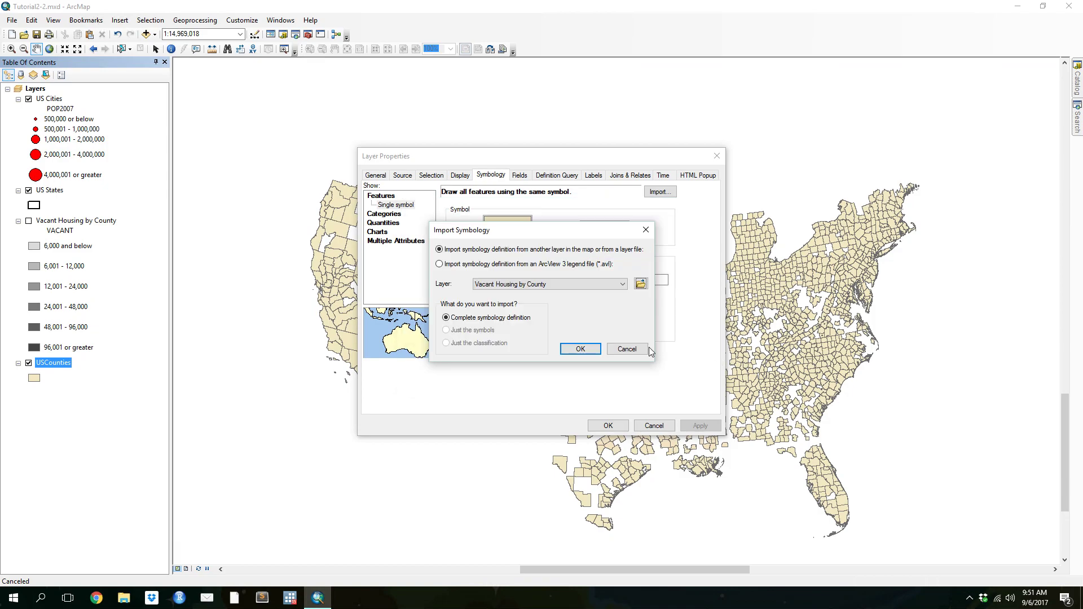
Import the complete symbology definition into the new USCounties layer with OWNER_OCC as the matching value field
left_click(580, 349)
left_click(607, 287)
left_click_drag(607, 314, 608, 376)
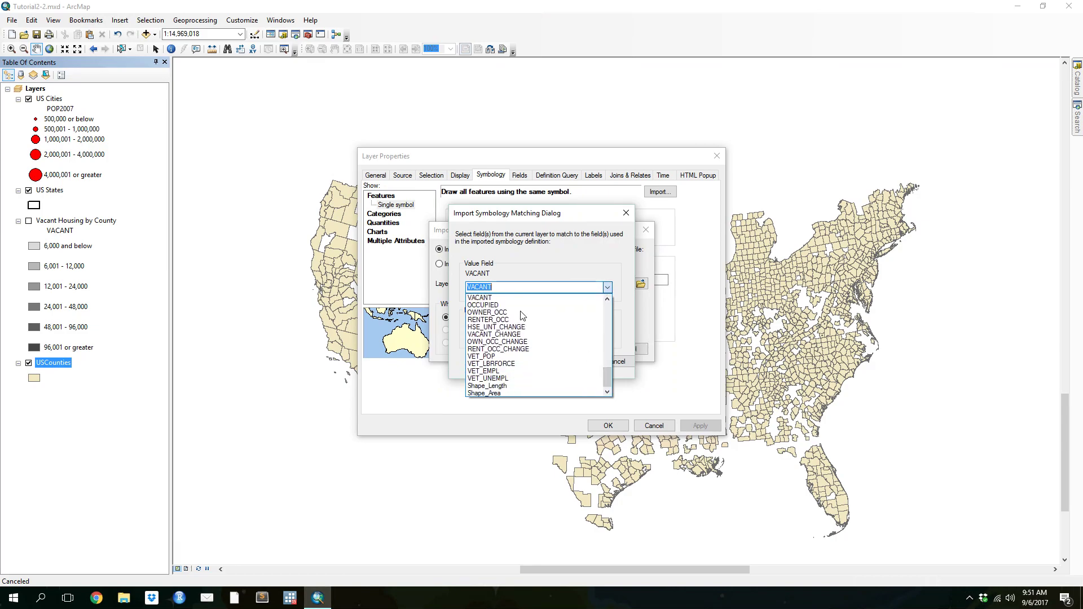
left_click(507, 312)
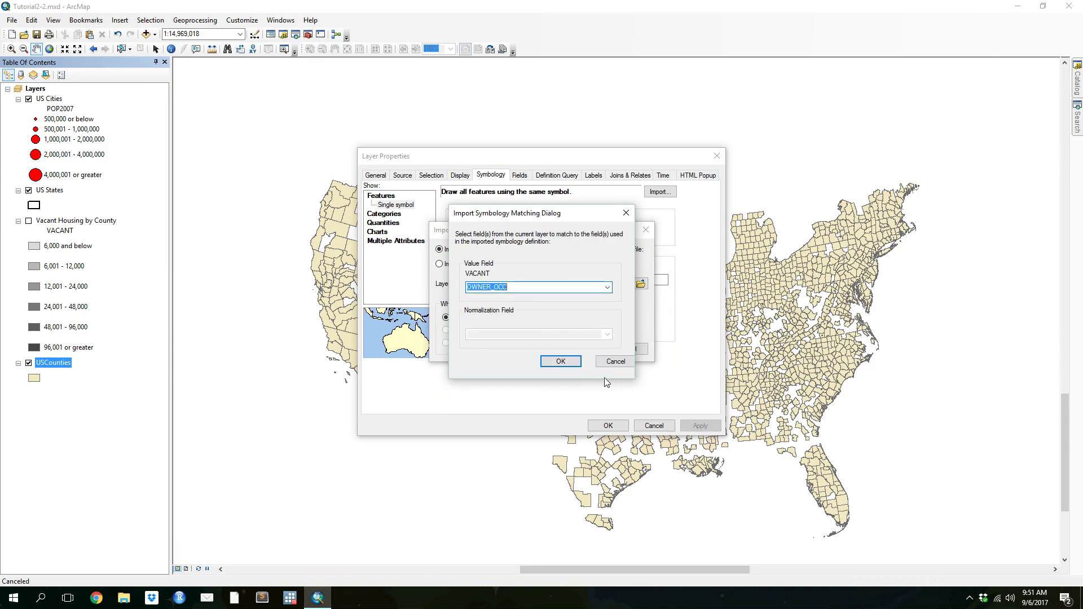
left_click(561, 361)
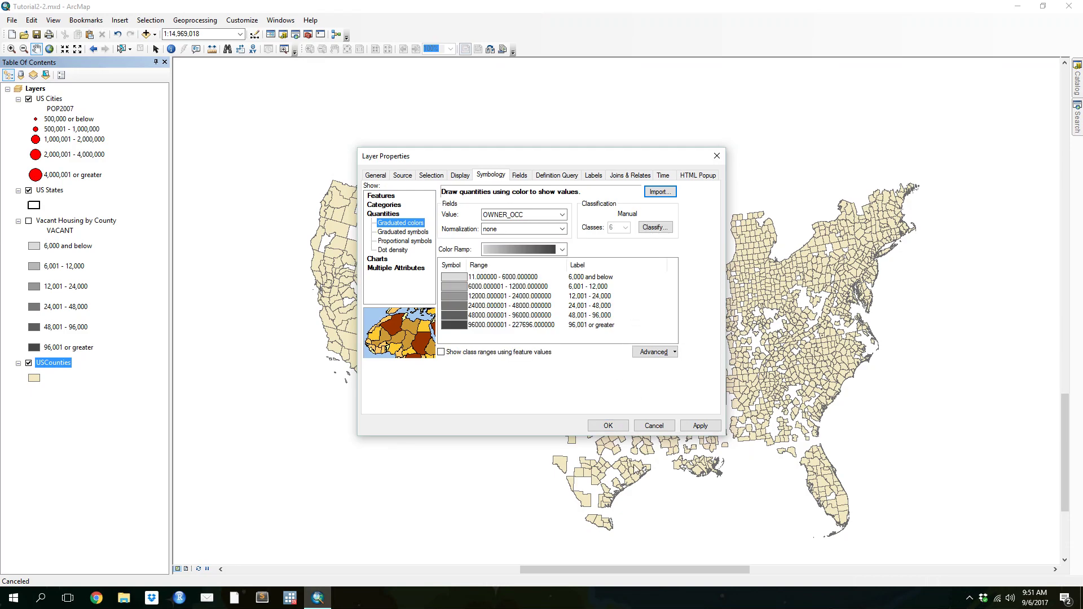
Apply the imported OWNER_OCC symbology to the USCounties layer
left_click(608, 425)
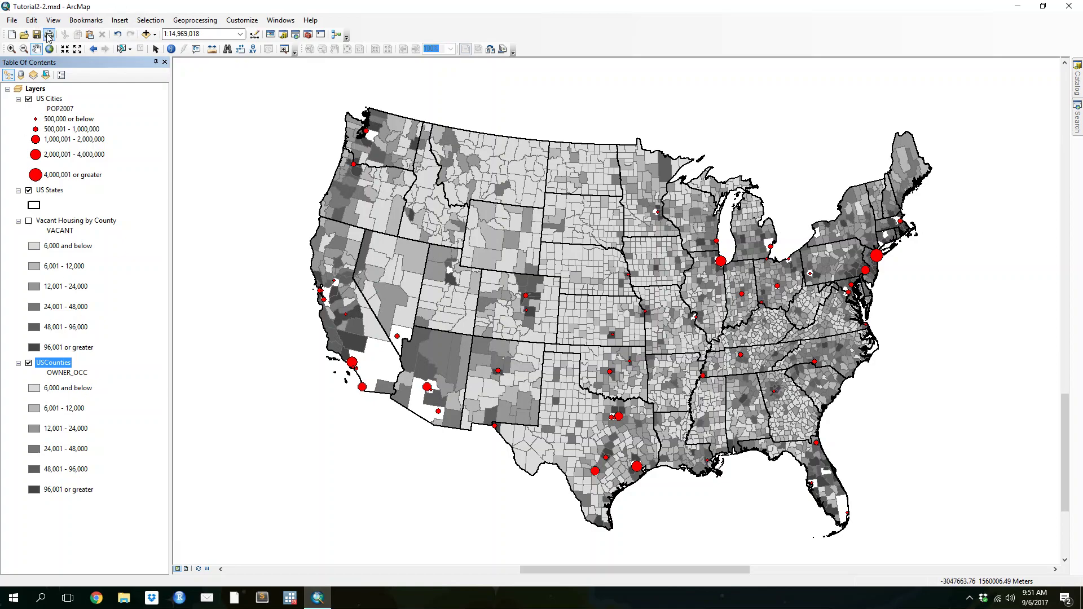
Open the map document "Tutorial2-3 Renter Occ Added.mxd" from the Class Tutorials folder in Dropbox
left_click(23, 35)
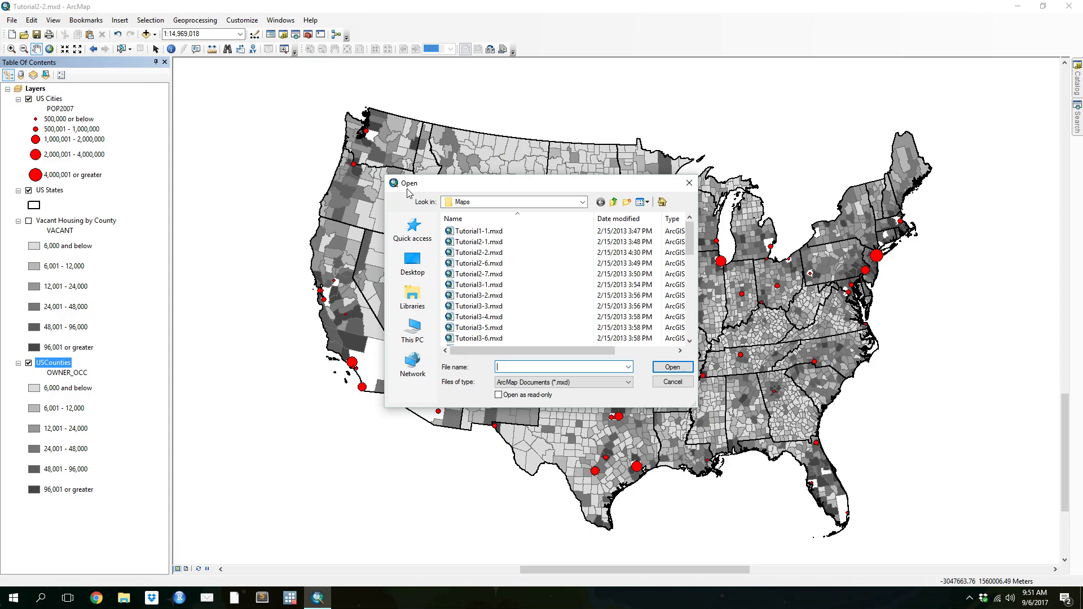
left_click(583, 202)
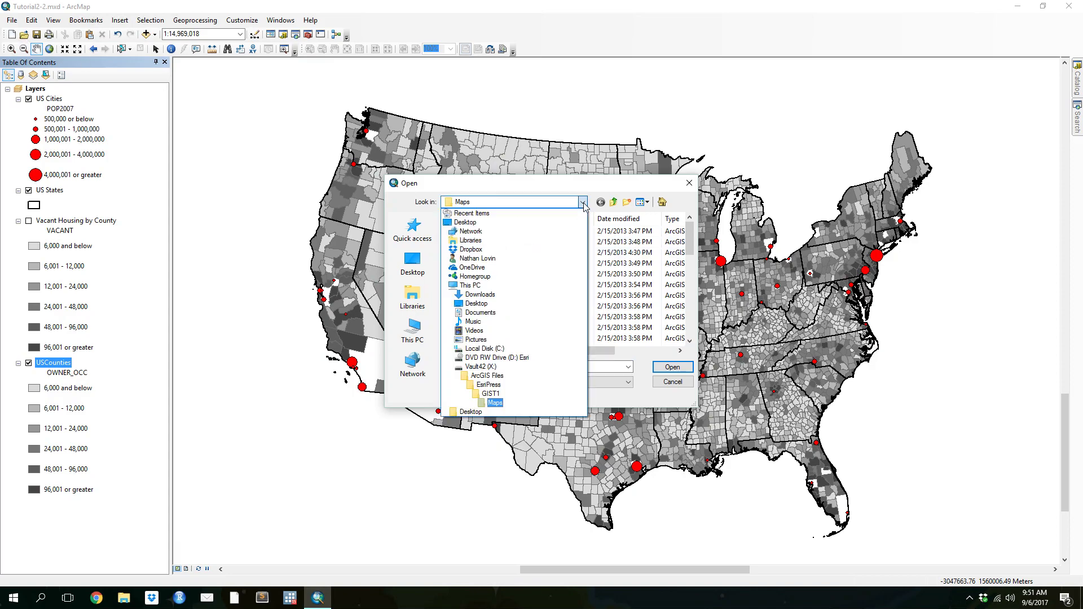
left_click(486, 376)
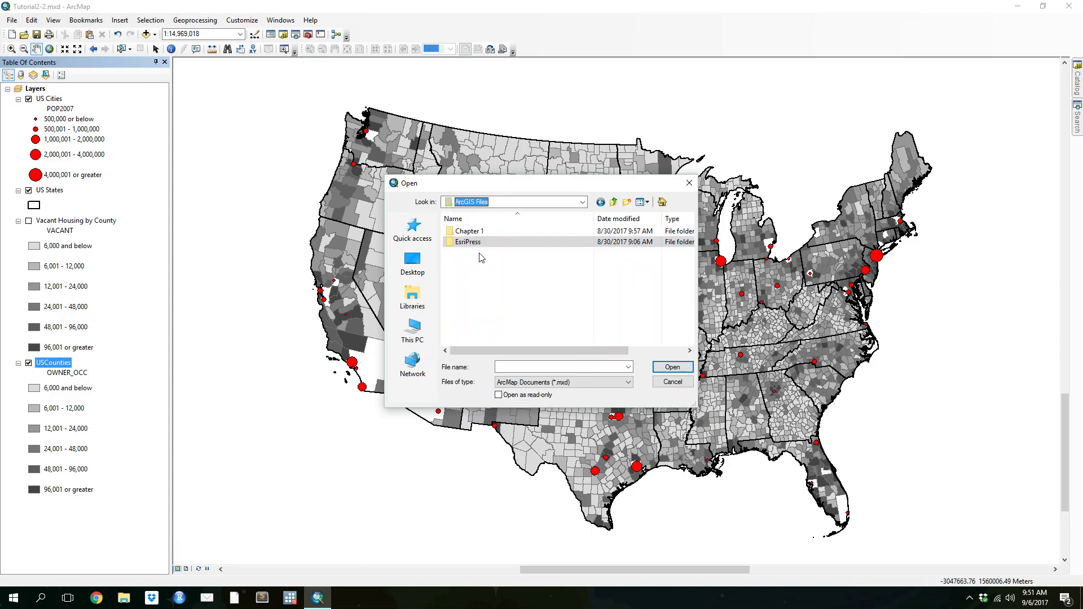
left_click(583, 203)
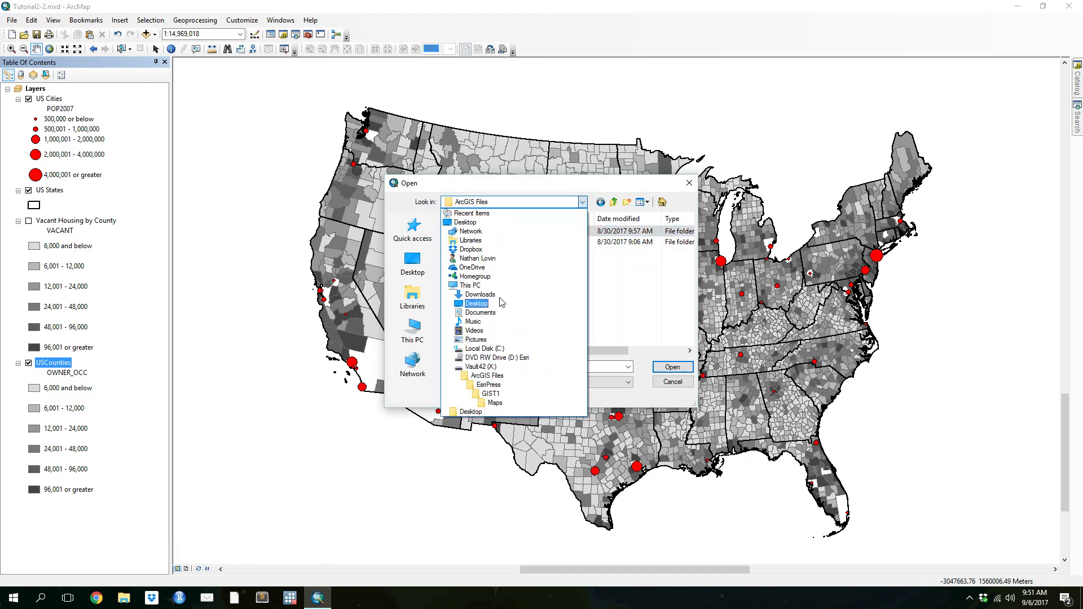
left_click(471, 249)
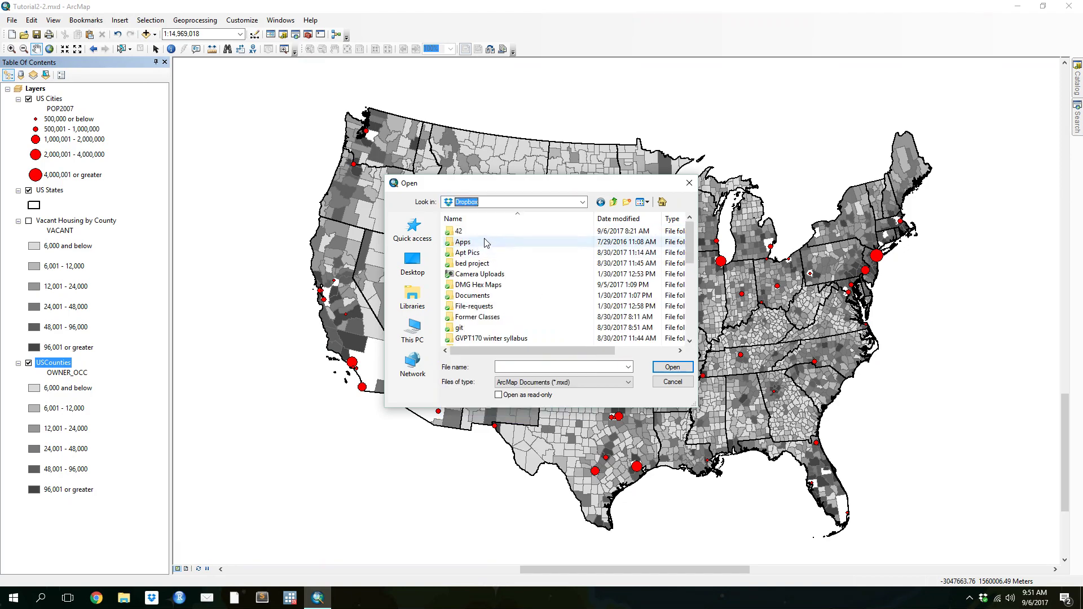
scroll(462, 279, "down", 2)
left_click(475, 286)
double_click(474, 286)
double_click(463, 231)
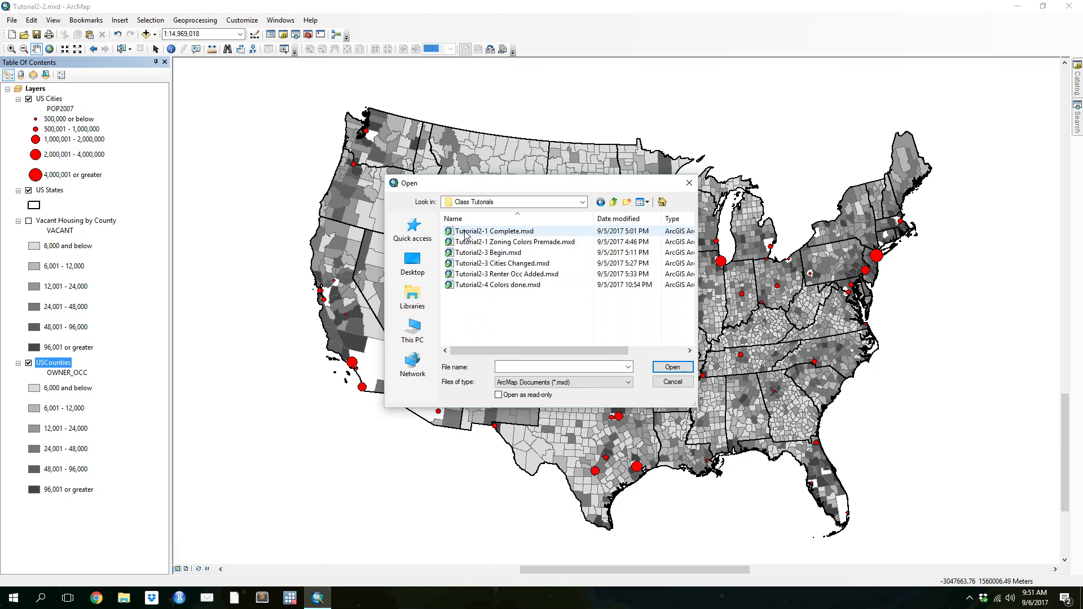
double_click(497, 275)
left_click(552, 321)
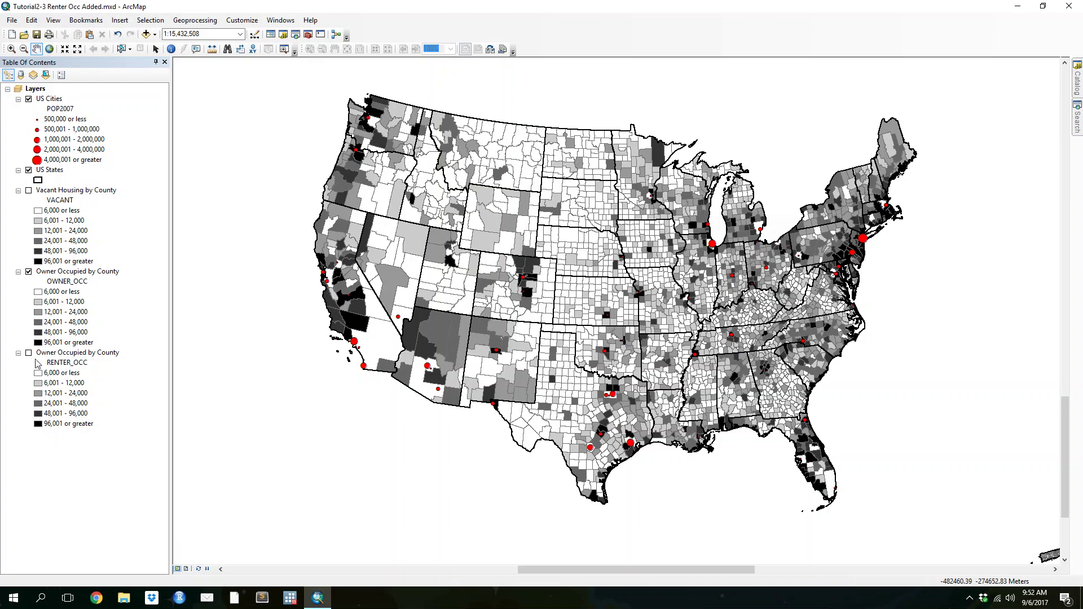
Rename the layer symbolized by RENTER_OCC to "Renter Occupied by County" and save the map document
left_click(52, 353)
right_click(52, 354)
left_click(52, 354)
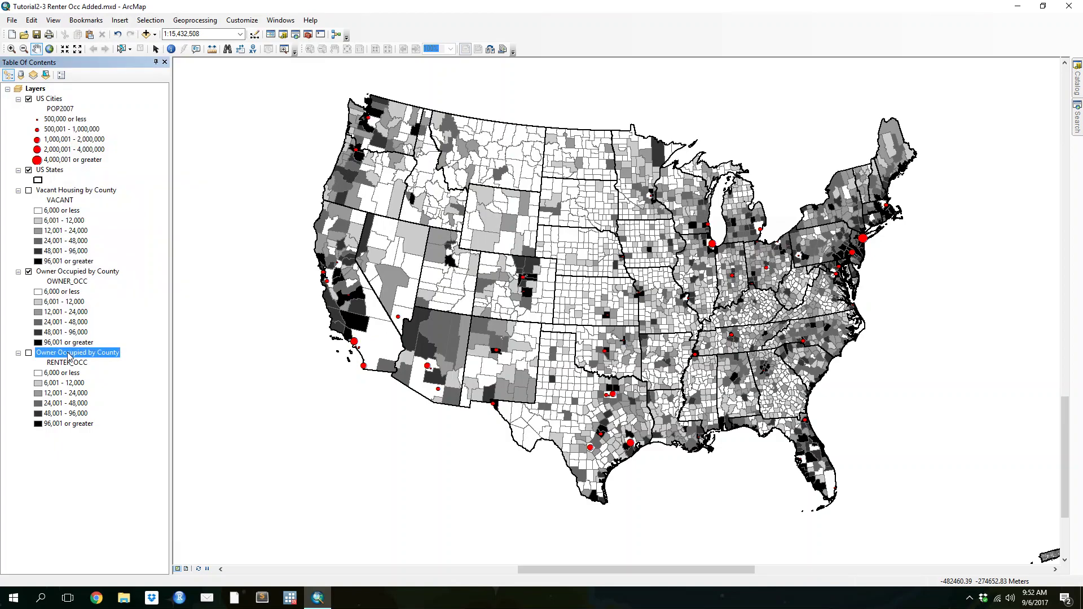
double_click(47, 353)
type("Renter")
key("Return")
left_click(44, 505)
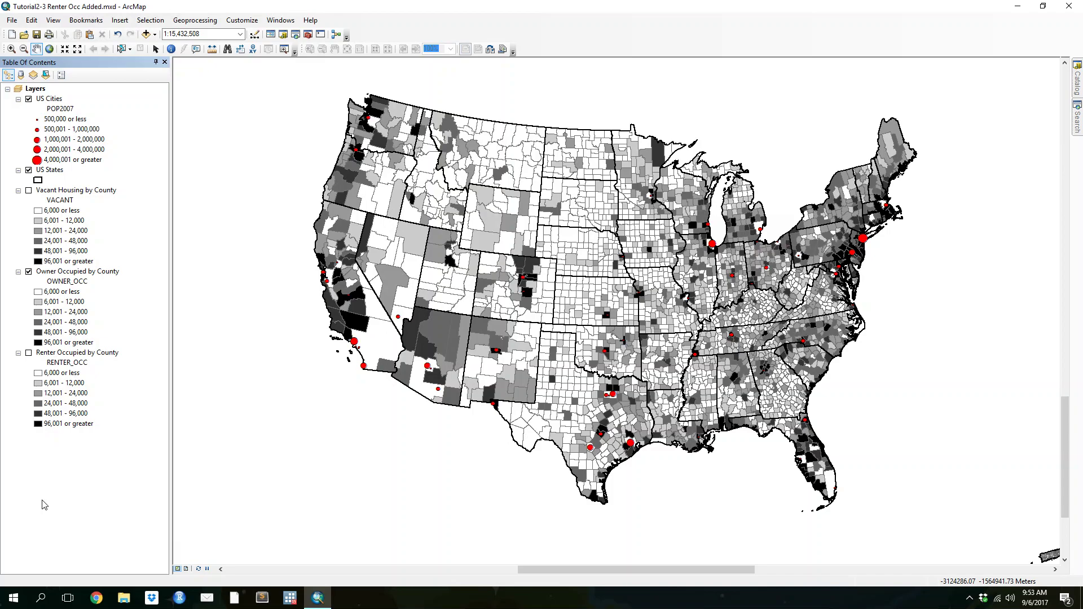
key("ctrl+s")
Open the symbology properties of the Owner Occupied by County layer
right_click(59, 272)
left_click(94, 506)
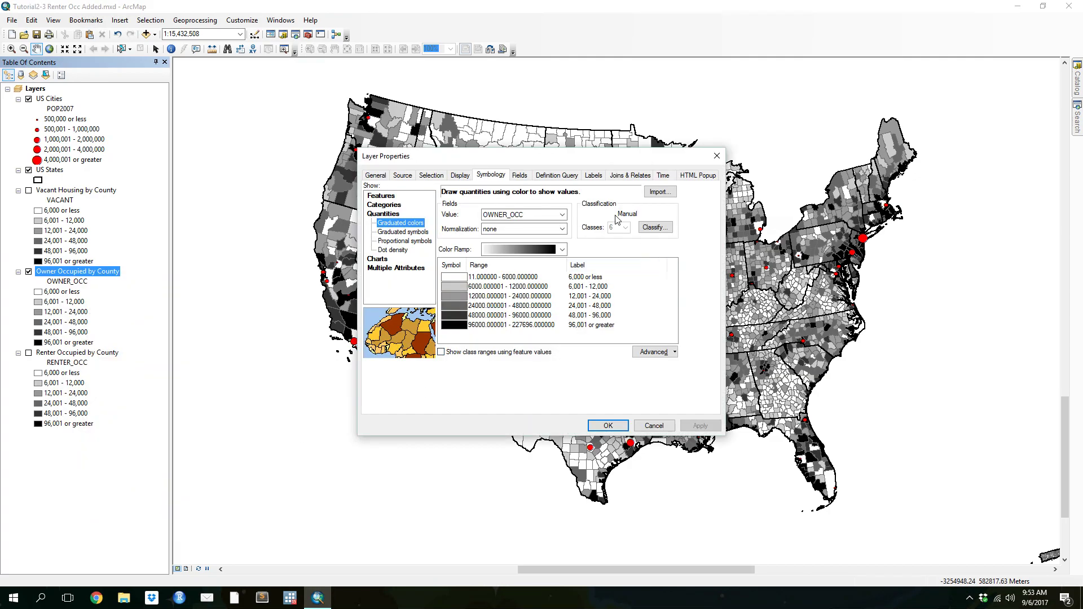
left_click(545, 251)
left_click(545, 252)
right_click(544, 250)
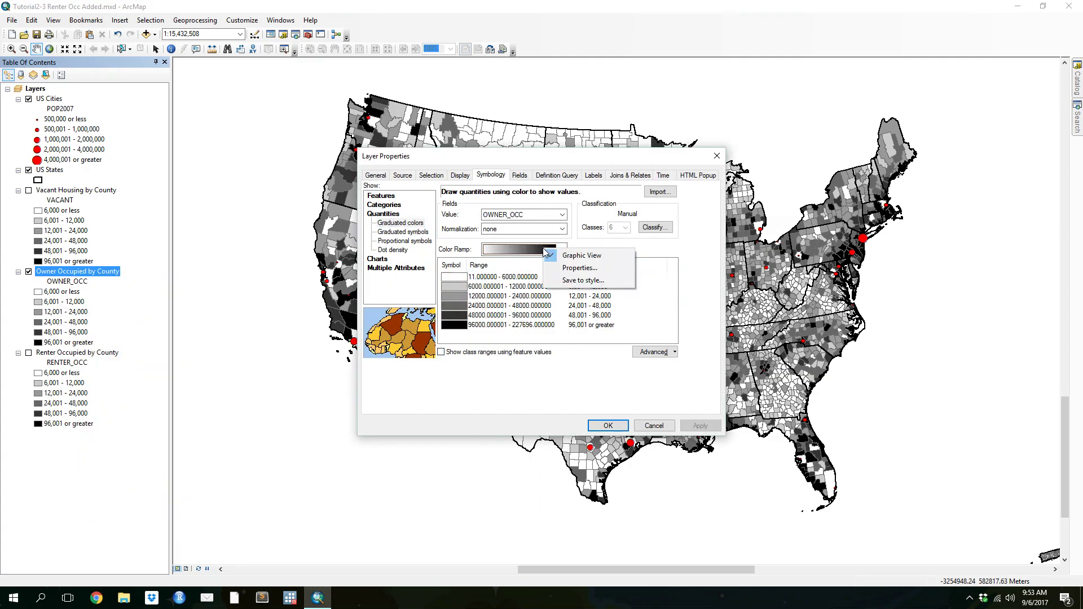
left_click(615, 270)
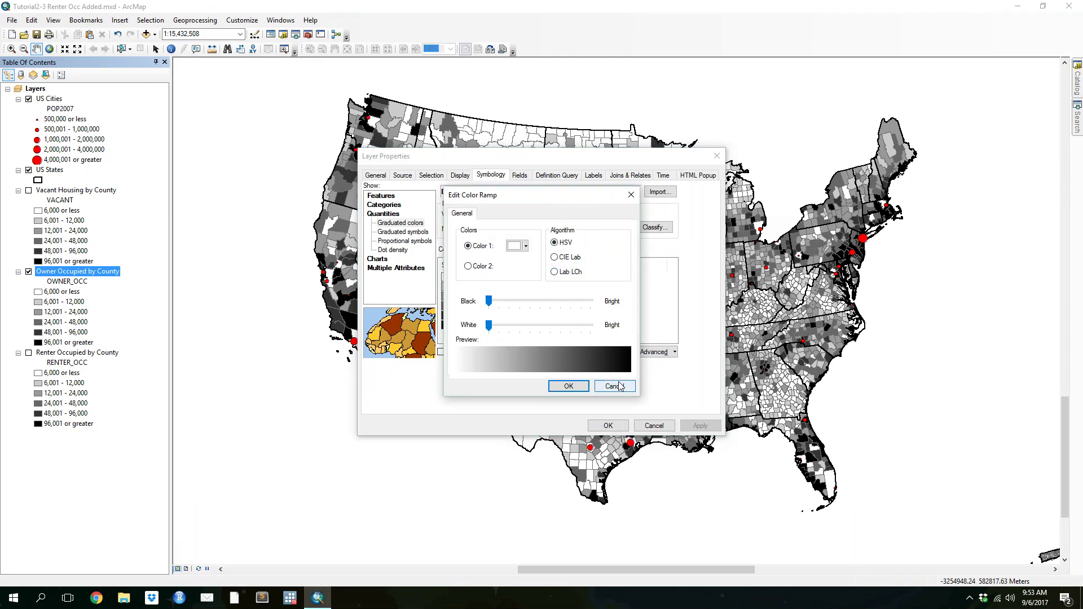
left_click(616, 379)
right_click(511, 250)
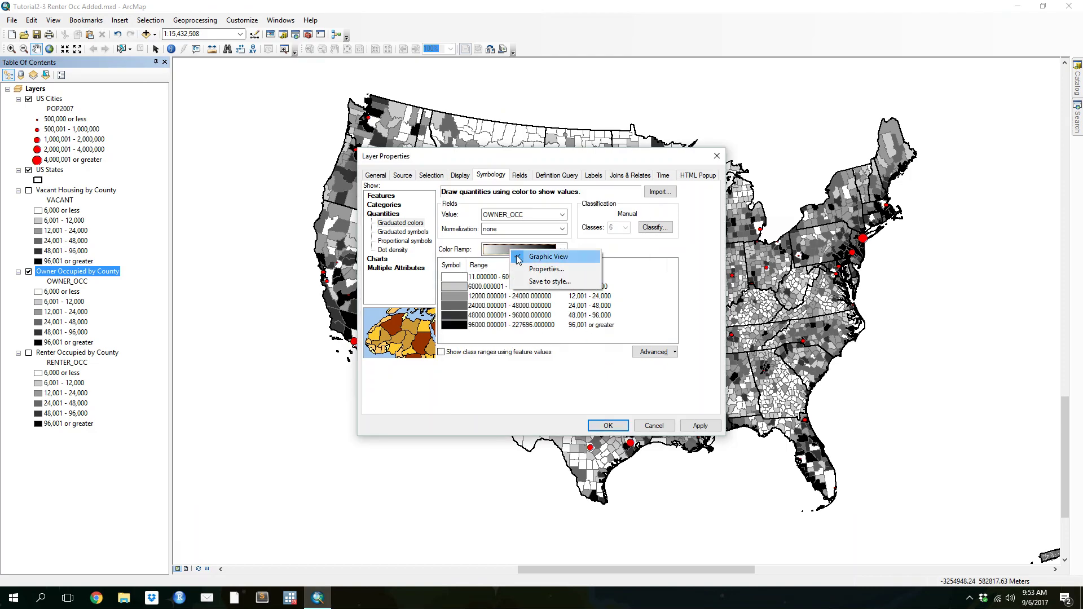
left_click(546, 269)
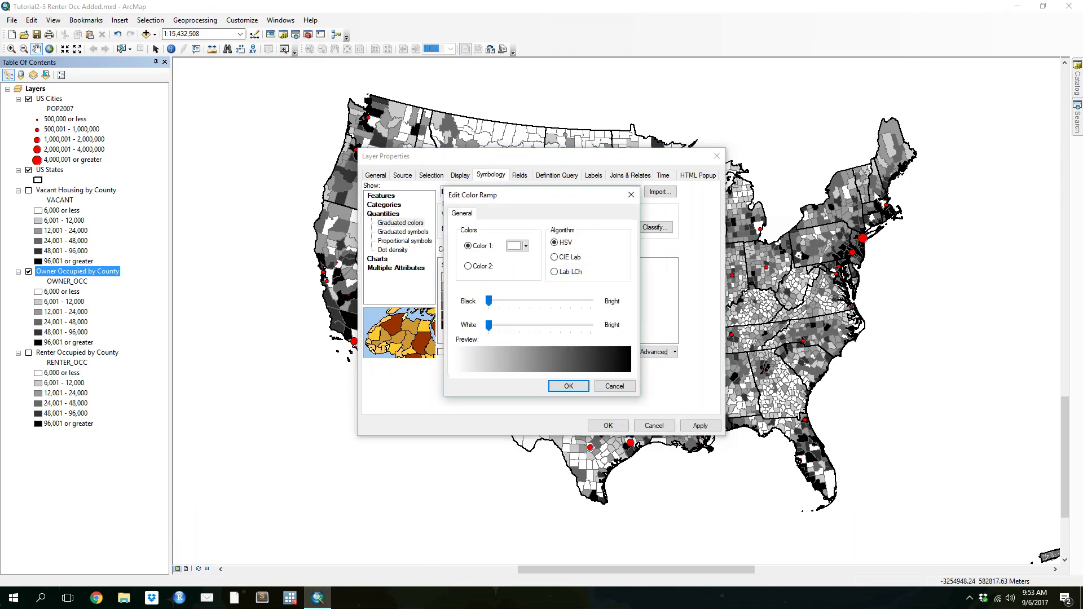
left_click(614, 386)
left_click(561, 249)
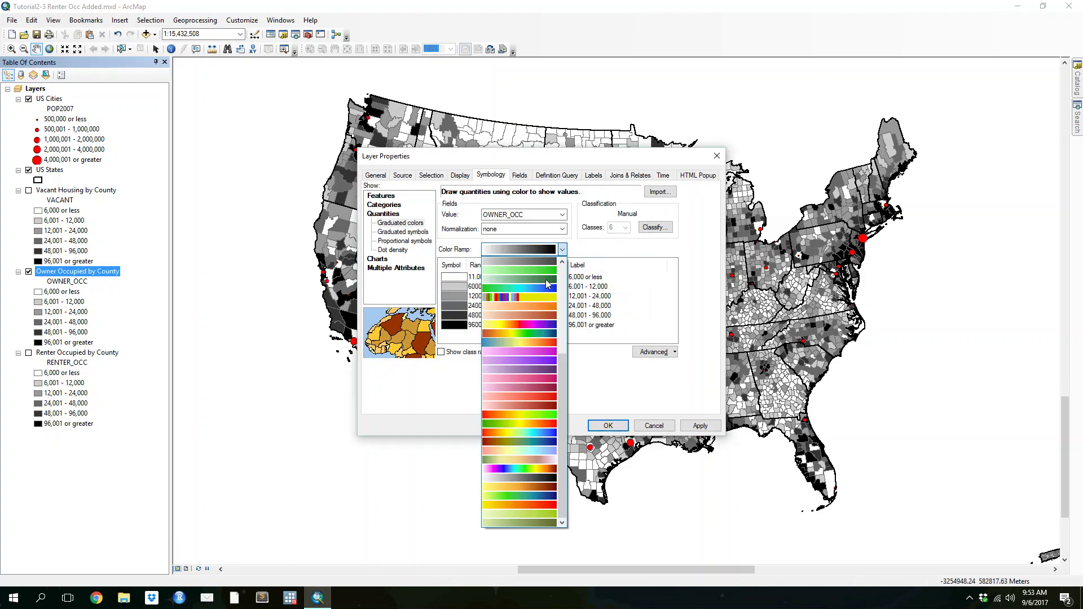
left_click(561, 249)
Edit the Owner Occupied by County color ramp to run from white to dark blue and apply it to the layer
right_click(552, 249)
left_click(557, 277)
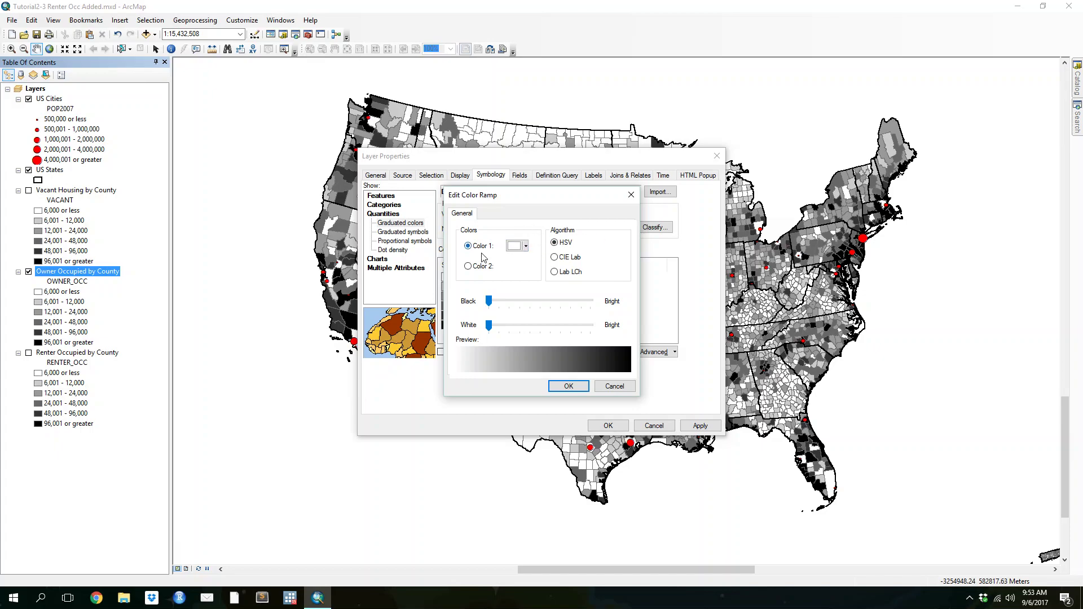
left_click(525, 246)
left_click(512, 287)
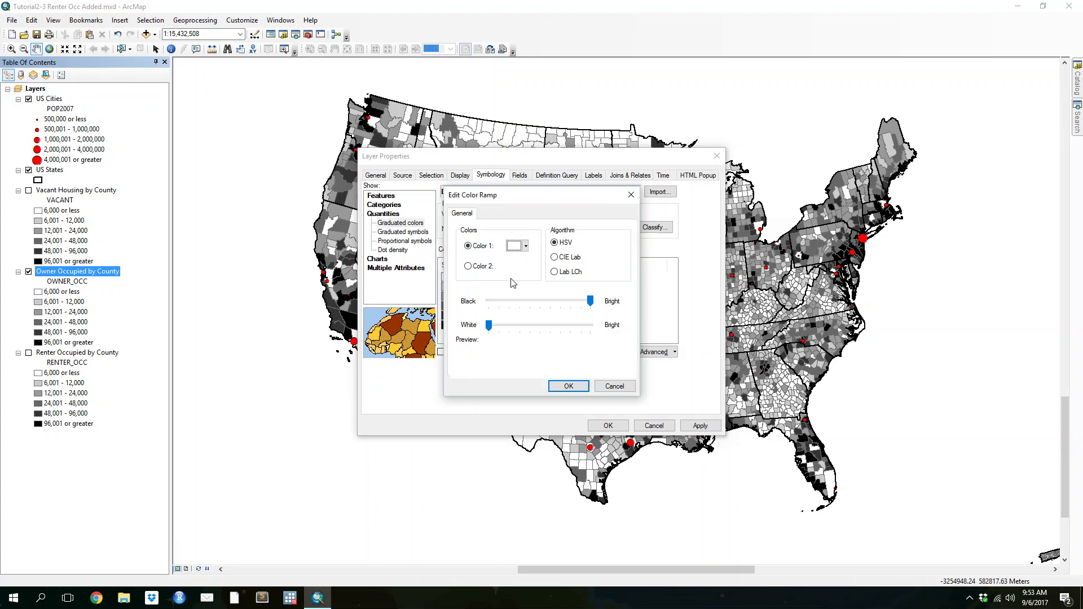
left_click(484, 267)
left_click(526, 266)
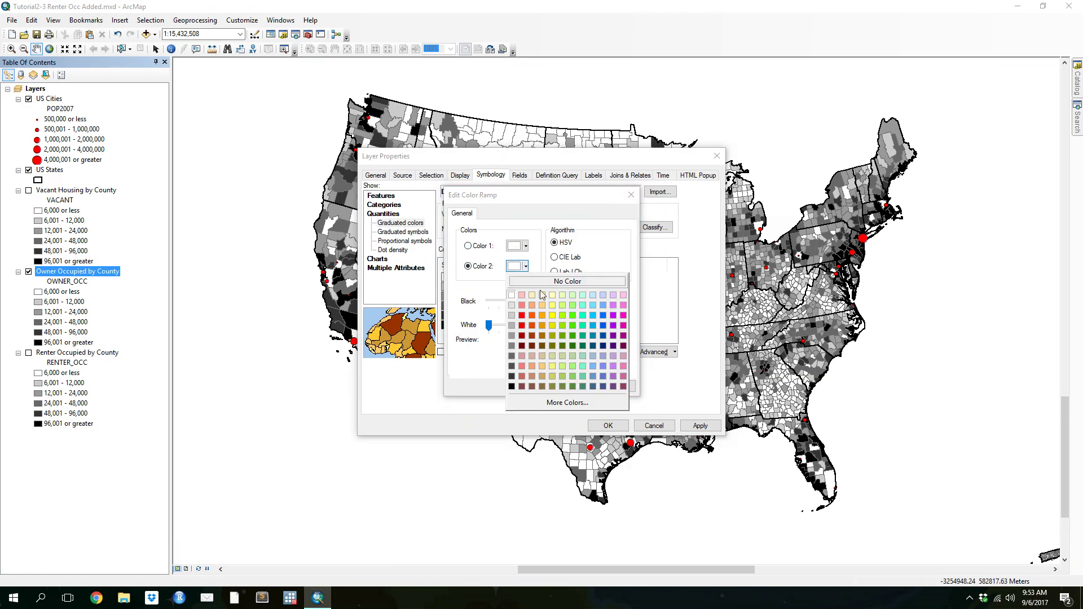
left_click(604, 346)
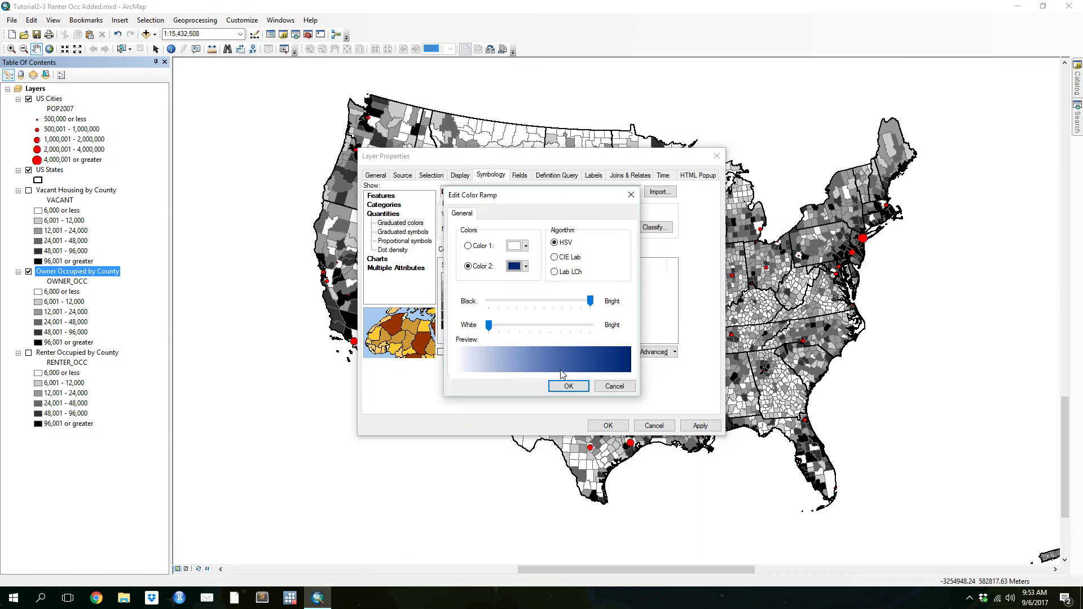
left_click(568, 386)
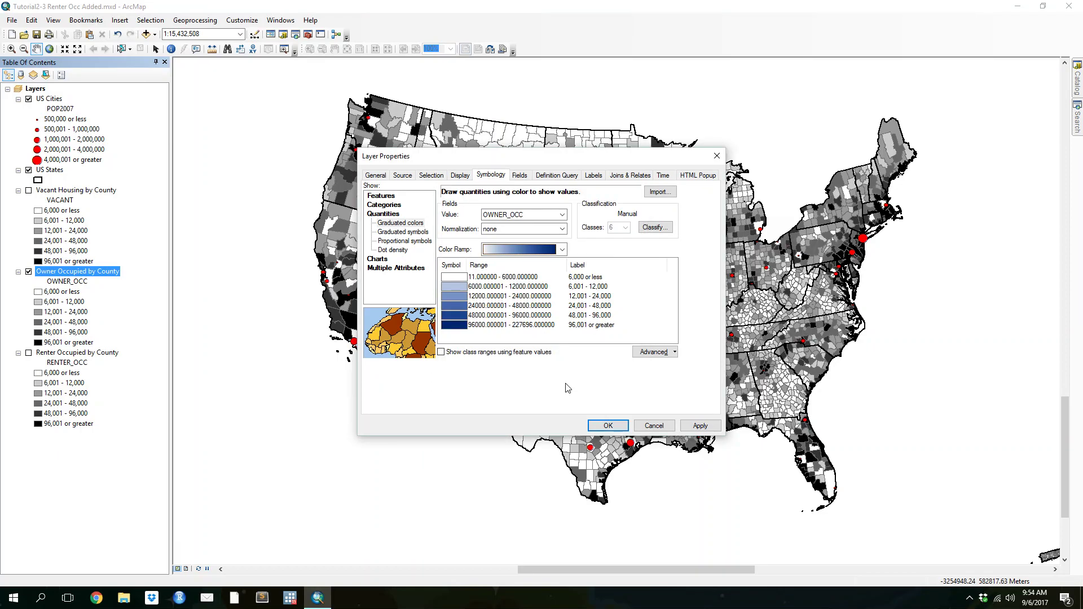
left_click(600, 426)
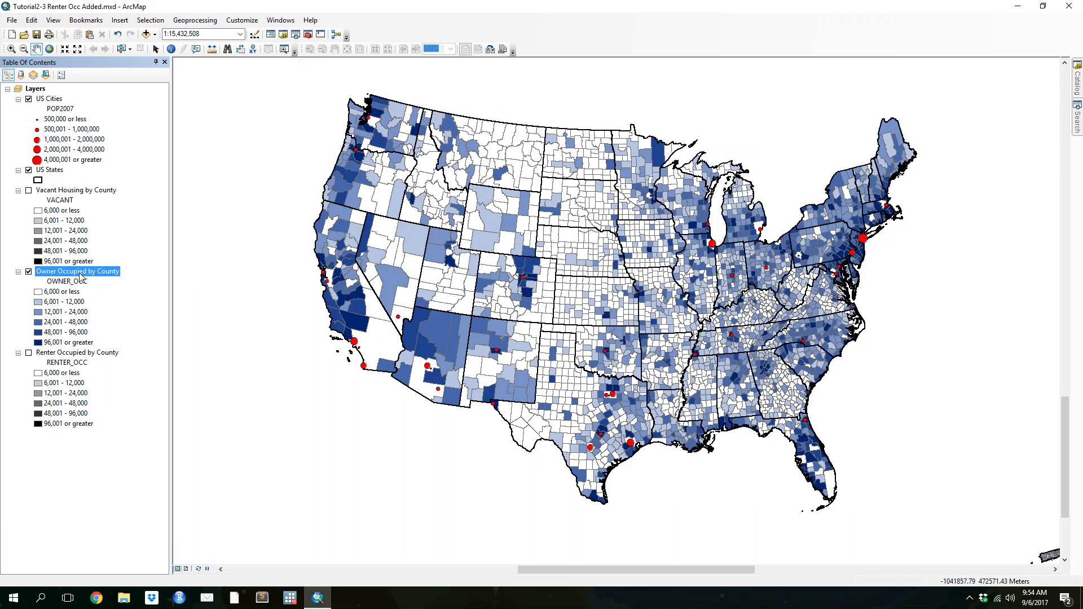
double_click(56, 305)
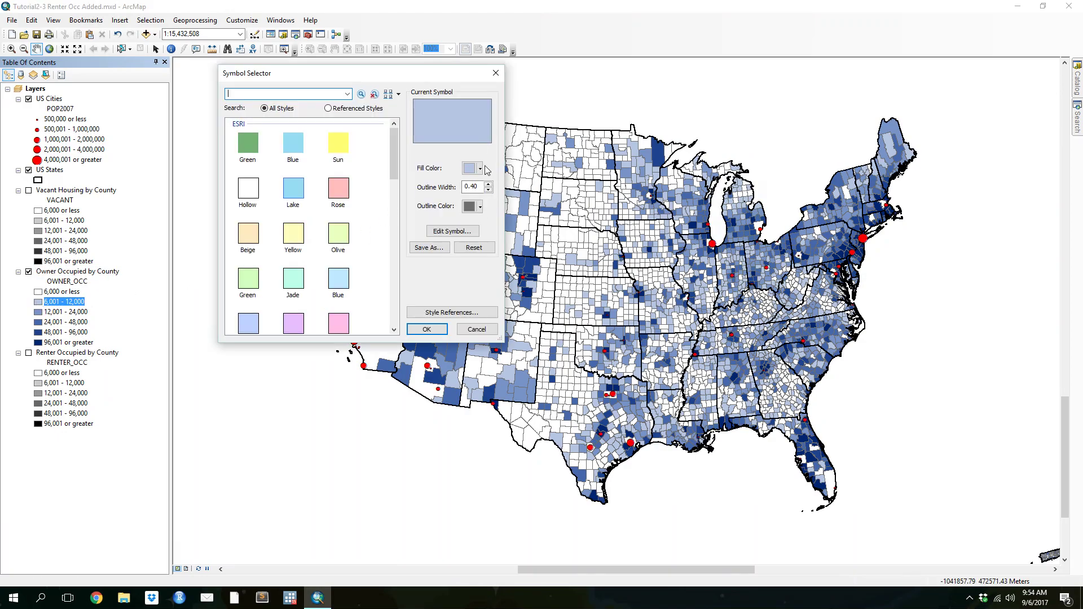
left_click(480, 169)
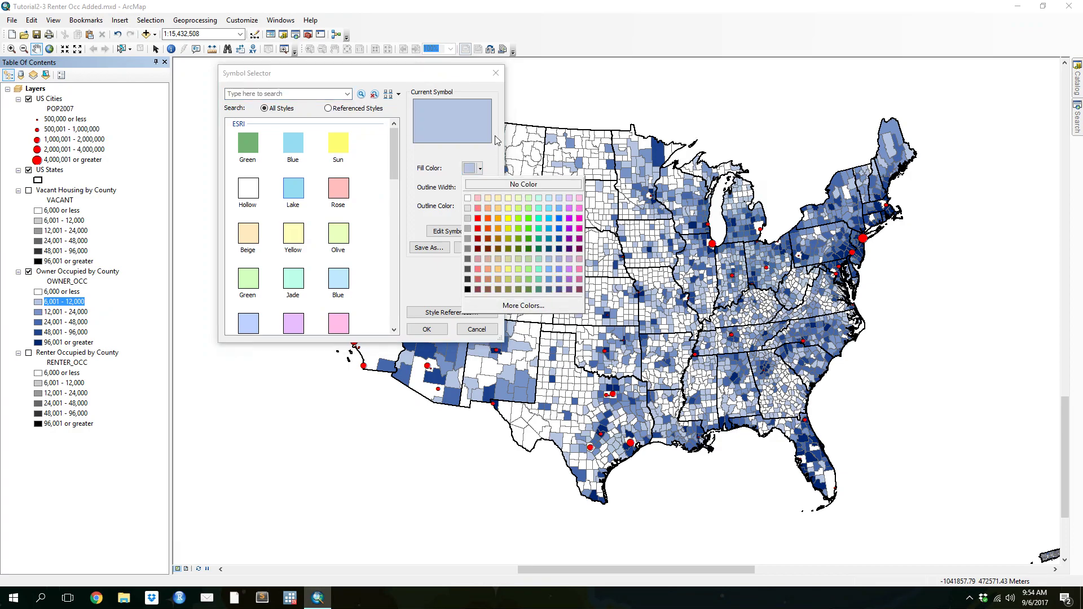
left_click(479, 154)
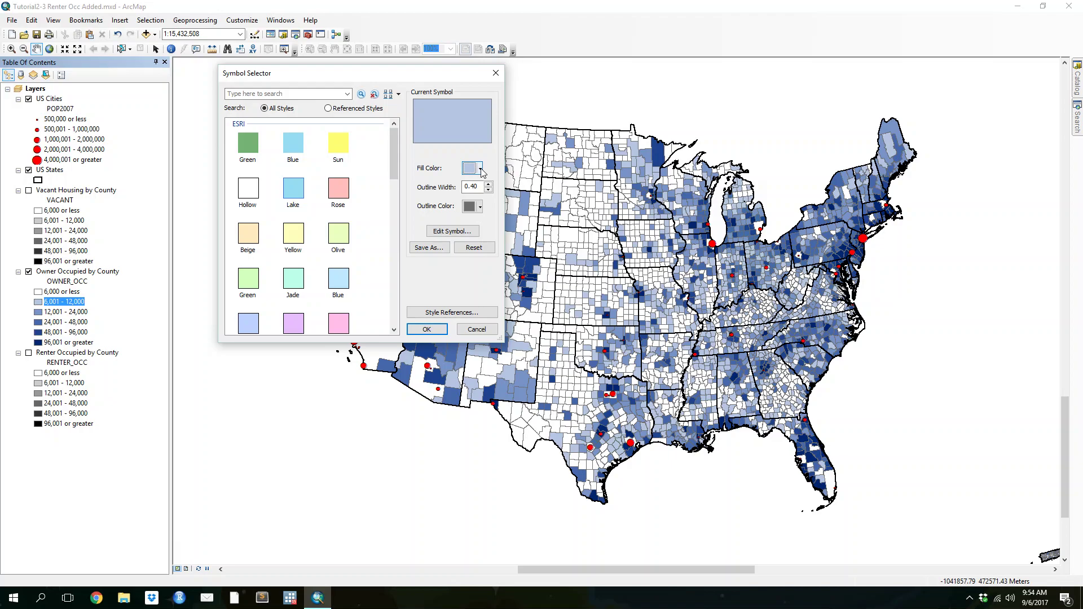
left_click(479, 330)
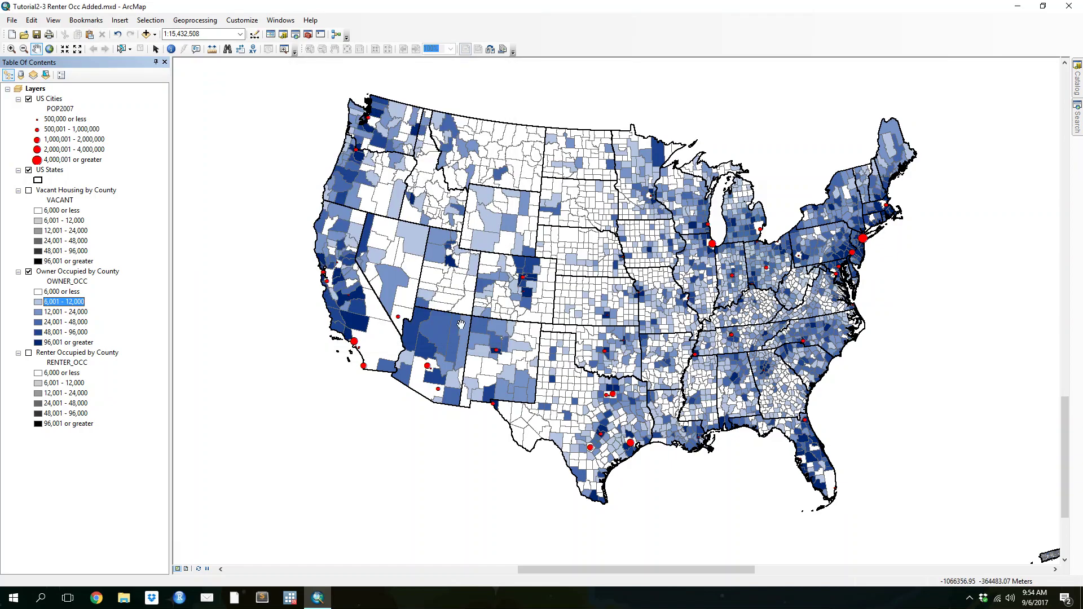
Set the fill color saturation of the 6,001 - 12,000 class in Owner Occupied by County to 5%
left_click(39, 302)
left_click(479, 169)
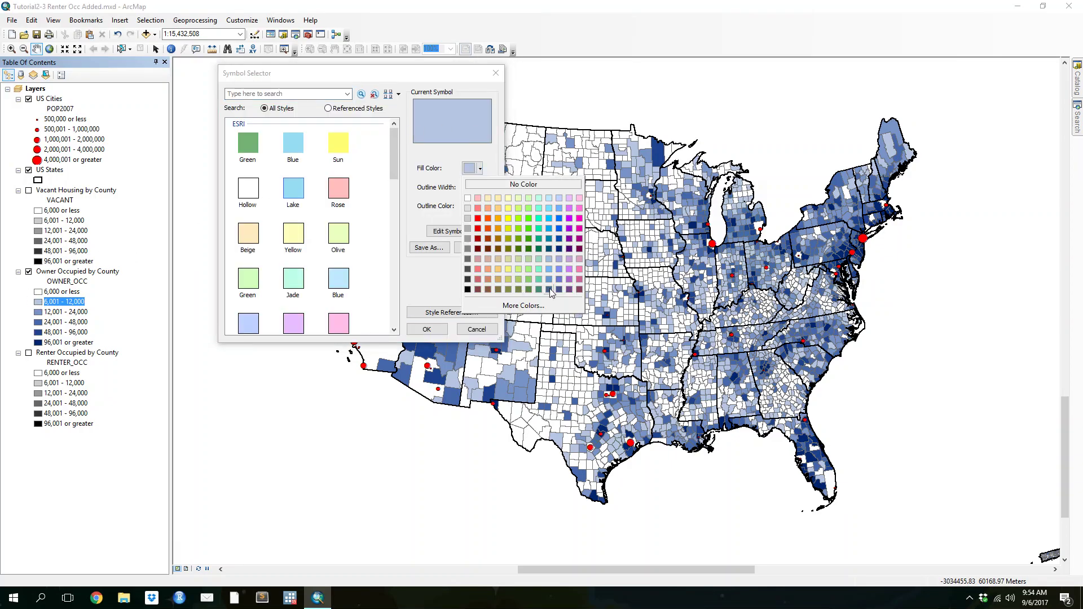
left_click(535, 306)
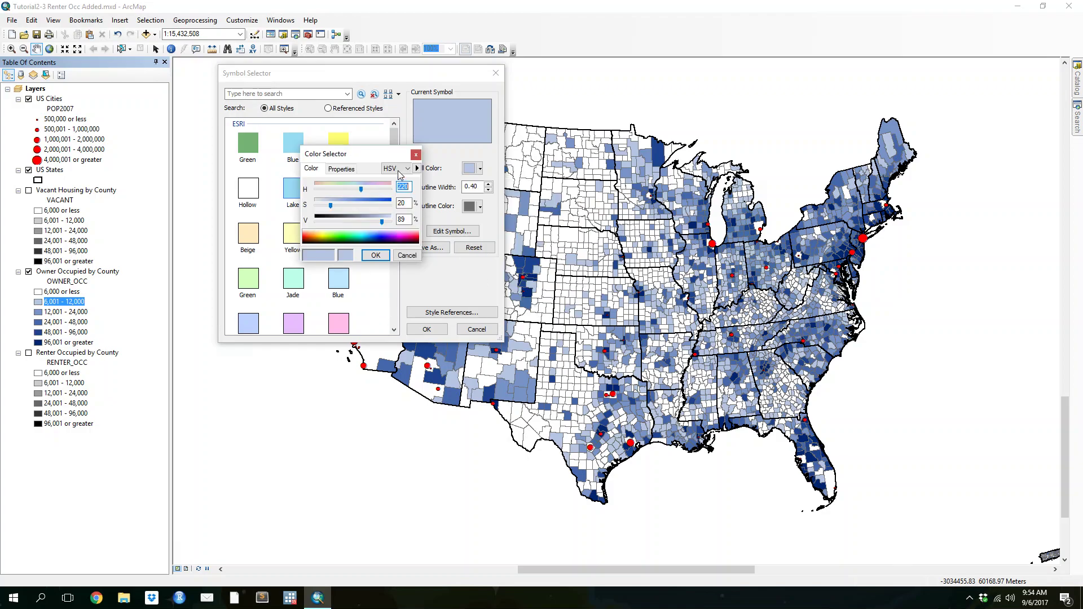
left_click_drag(364, 159, 628, 93)
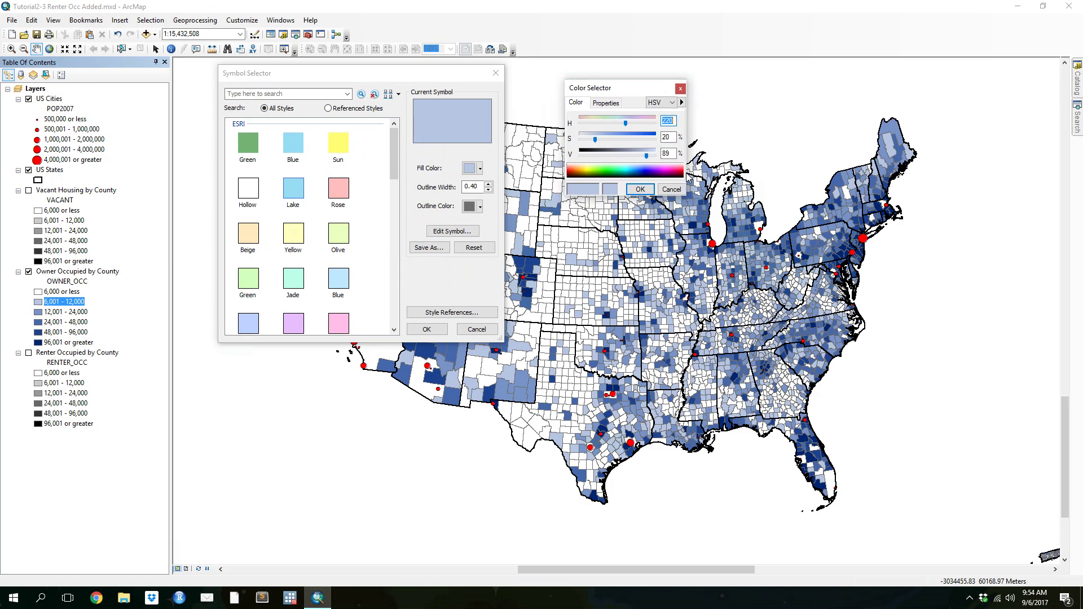
left_click(675, 137)
double_click(675, 137)
type("5")
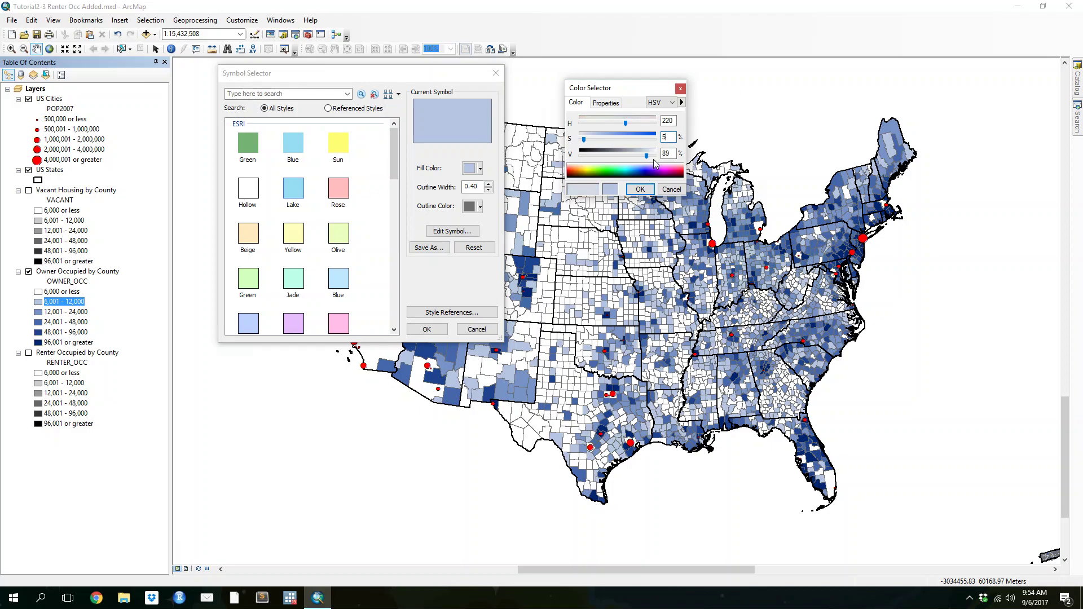
double_click(663, 120)
left_click(641, 189)
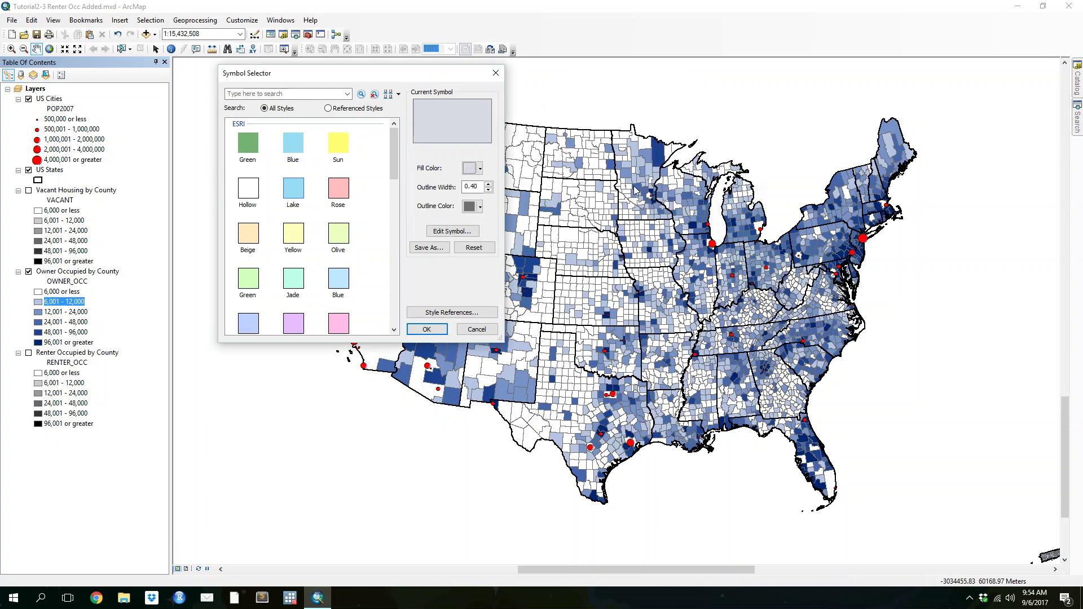
left_click(443, 328)
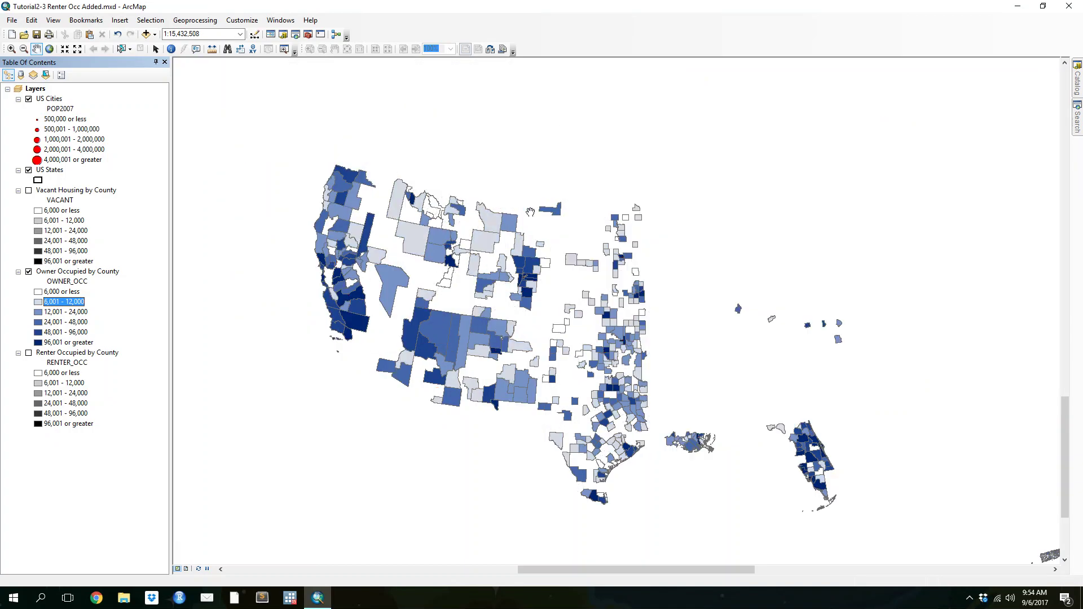
Set the fill color saturation of the 12,001 - 24,000 class in Owner Occupied by County to 20%
double_click(38, 312)
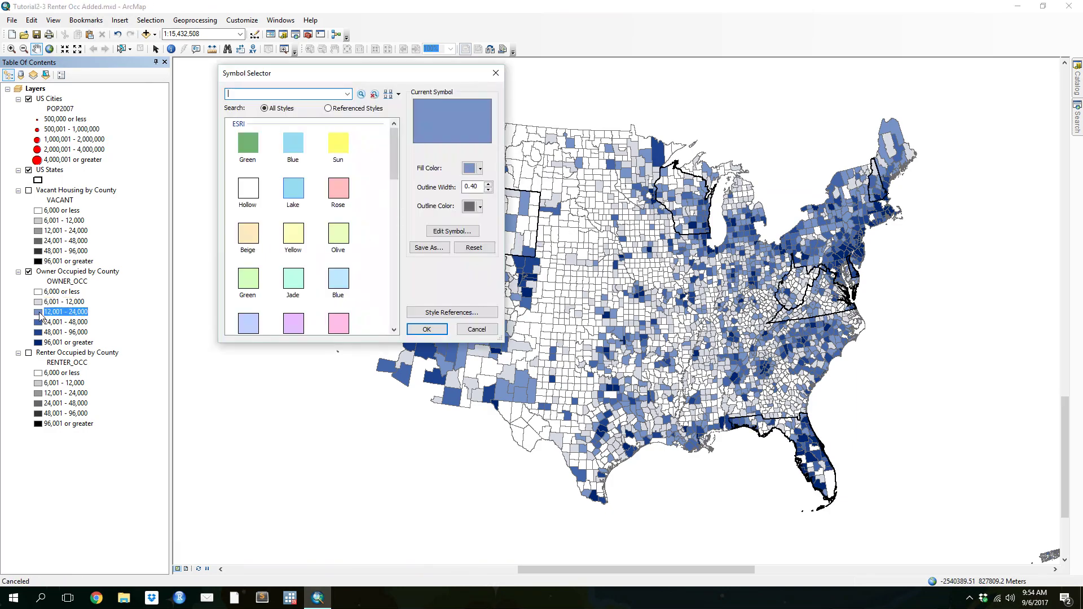
left_click(479, 168)
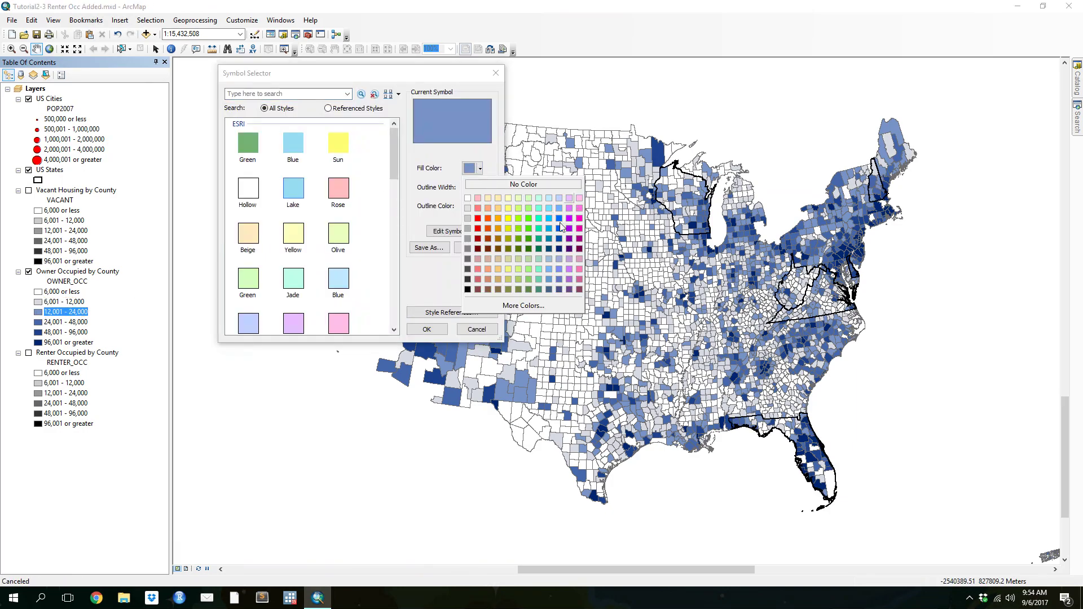
left_click(522, 306)
left_click_drag(409, 202, 381, 201)
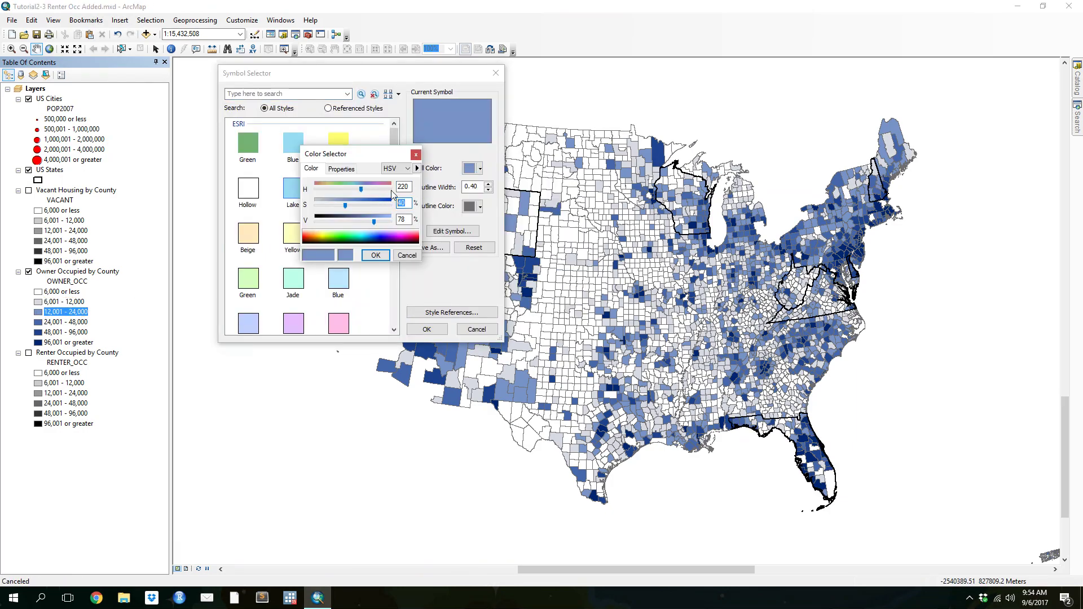
type("20")
key("Return")
left_click(426, 329)
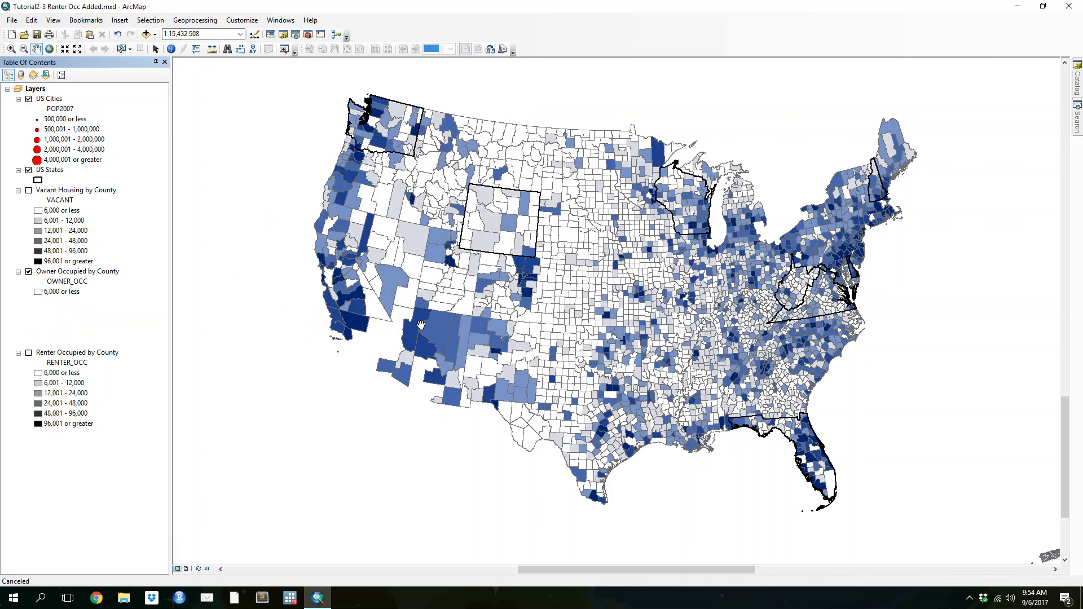
Reduce the fill color saturation of the 24,001 - 48,000 class in Owner Occupied by County
double_click(39, 322)
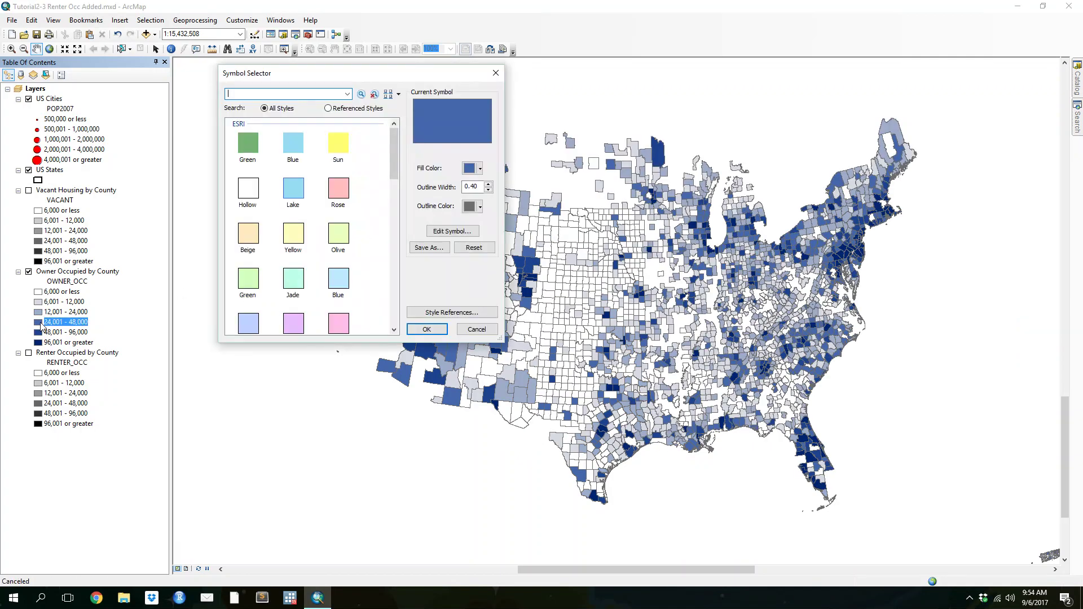
left_click(479, 168)
left_click(504, 306)
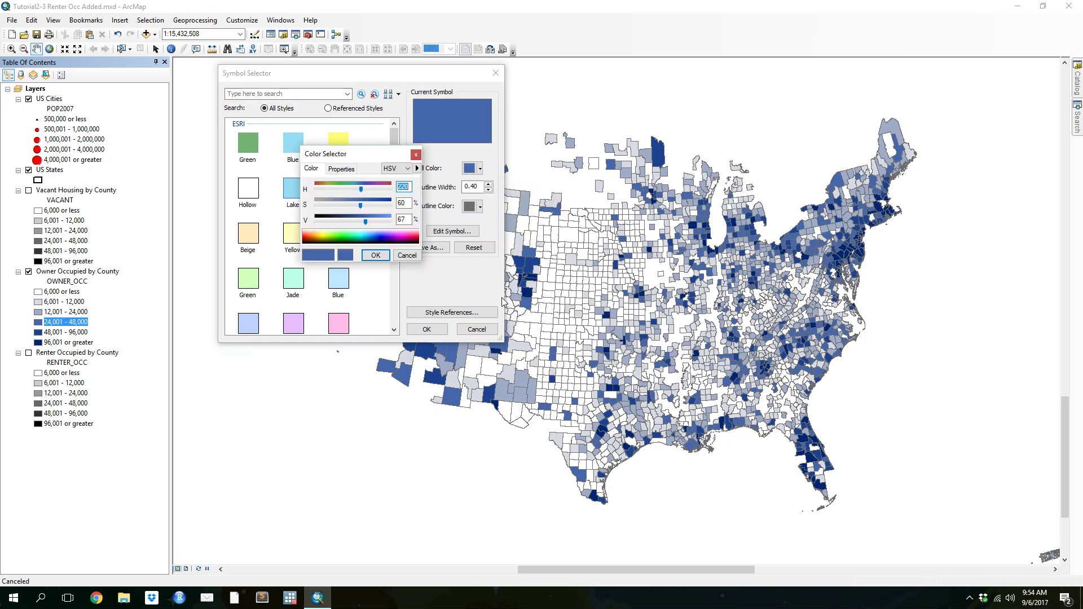
left_click(401, 202)
double_click(401, 203)
key("Return")
left_click(417, 328)
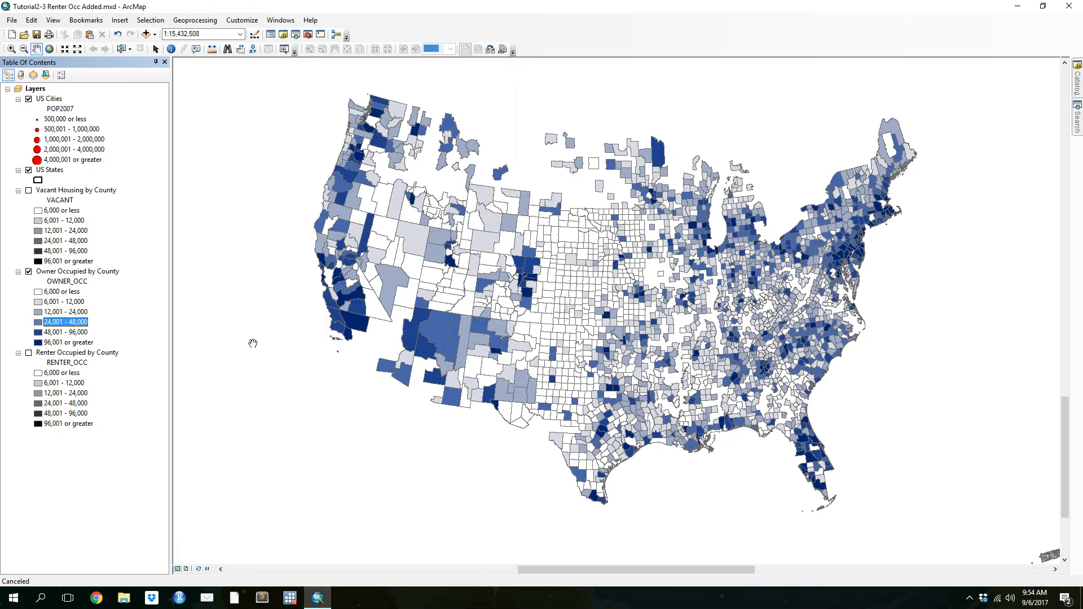
Reduce the fill color saturation of the 48,001 - 96,000 class in Owner Occupied by County
double_click(40, 332)
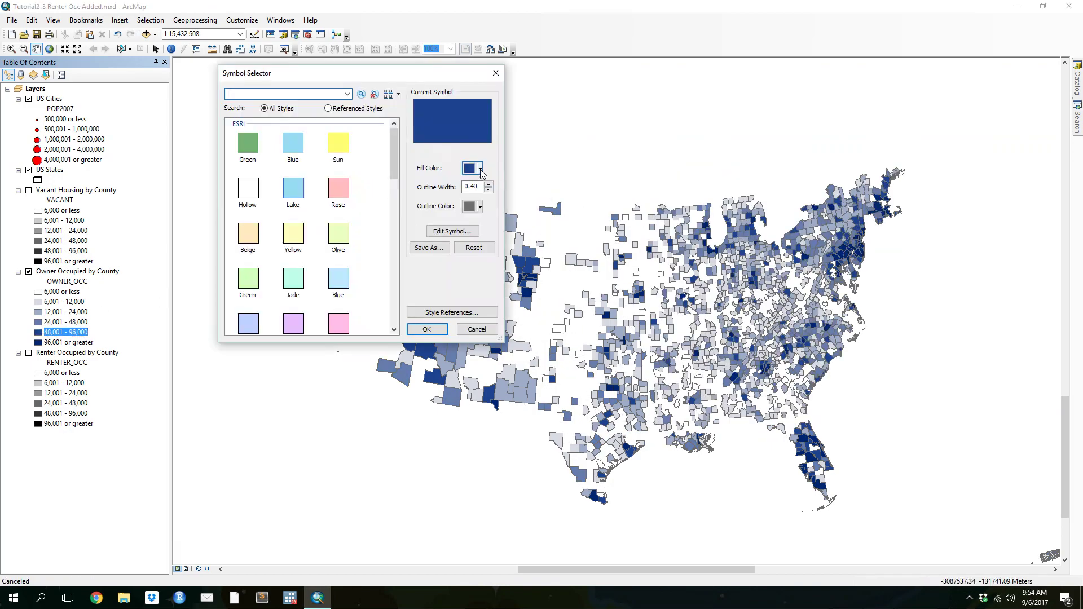
left_click(480, 169)
left_click(516, 307)
left_click(397, 203)
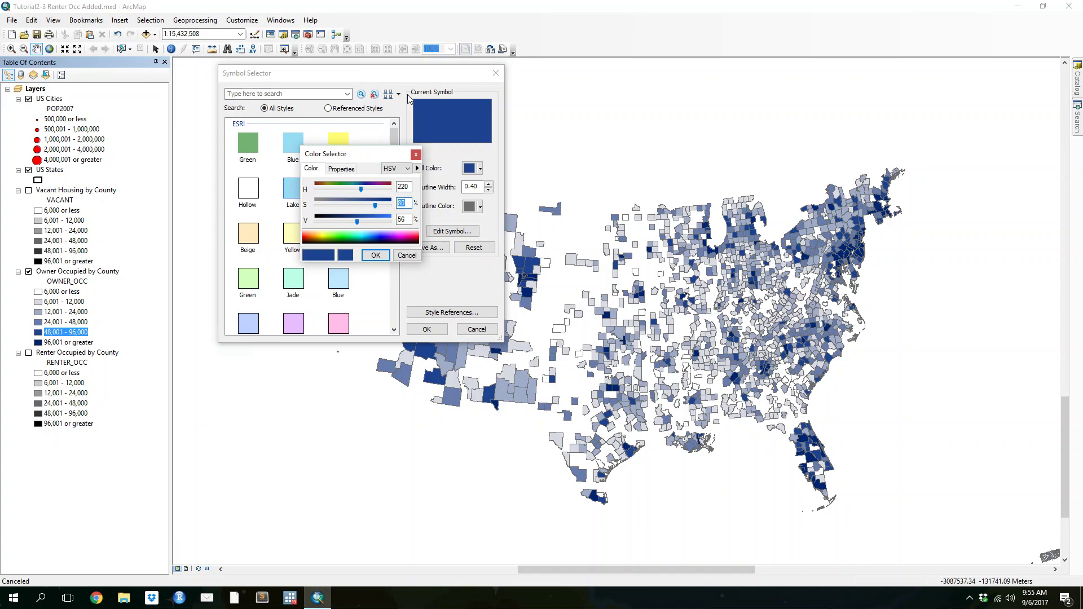
key("Return")
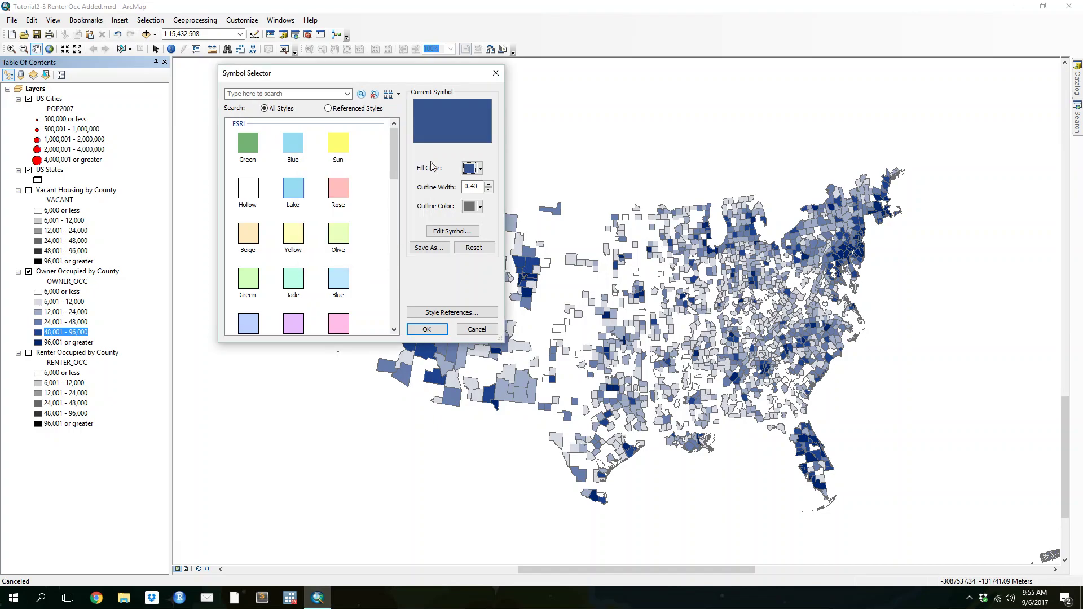
left_click(422, 330)
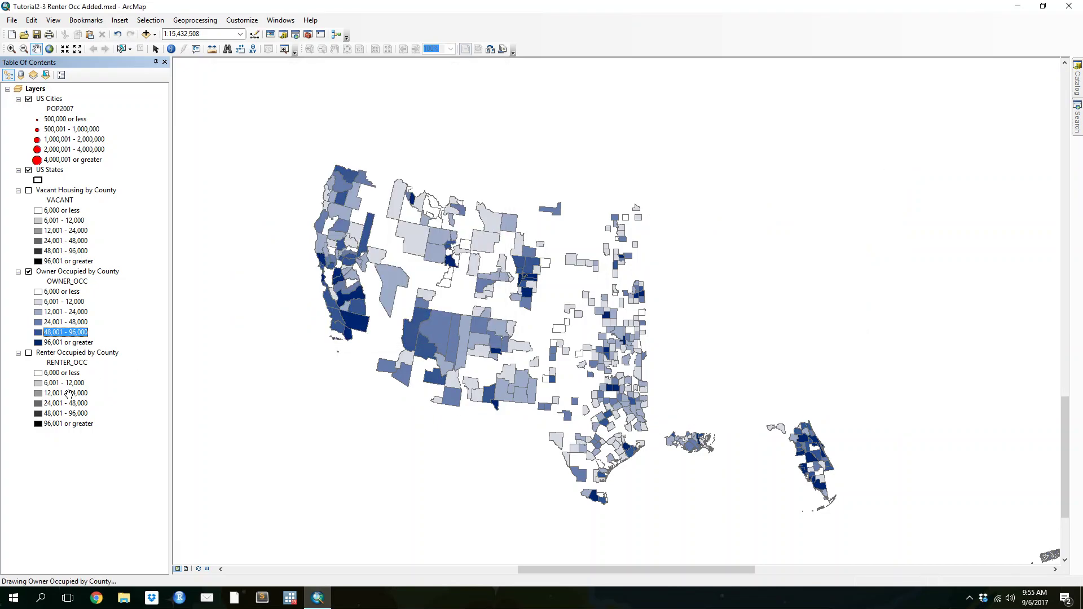
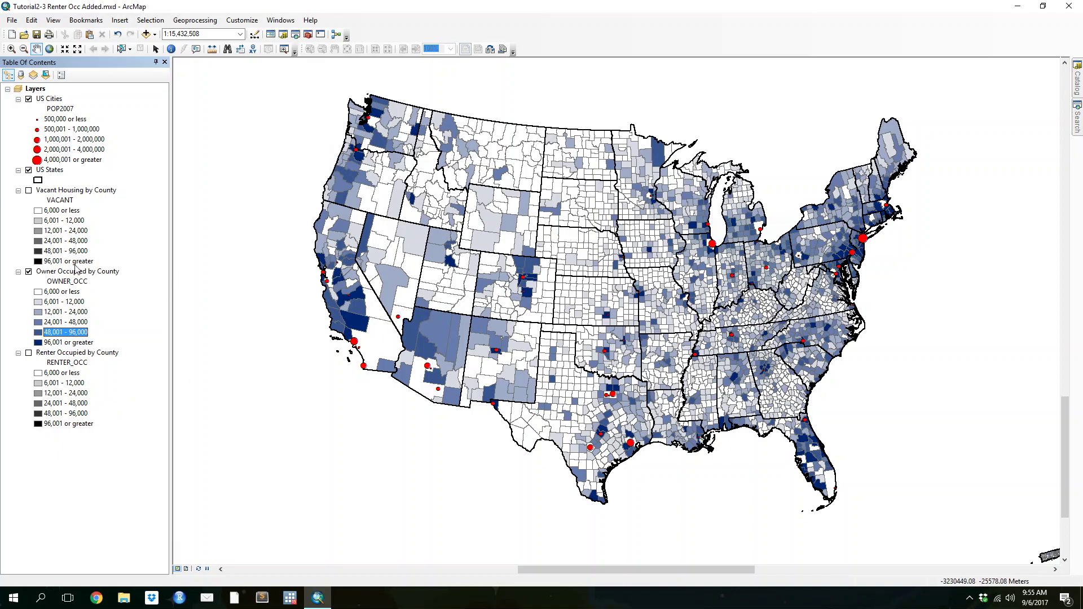
Hide the Owner Occupied by County layer and show the Vacant Housing by County layer instead
left_click(74, 192)
left_click(76, 190)
key("Return")
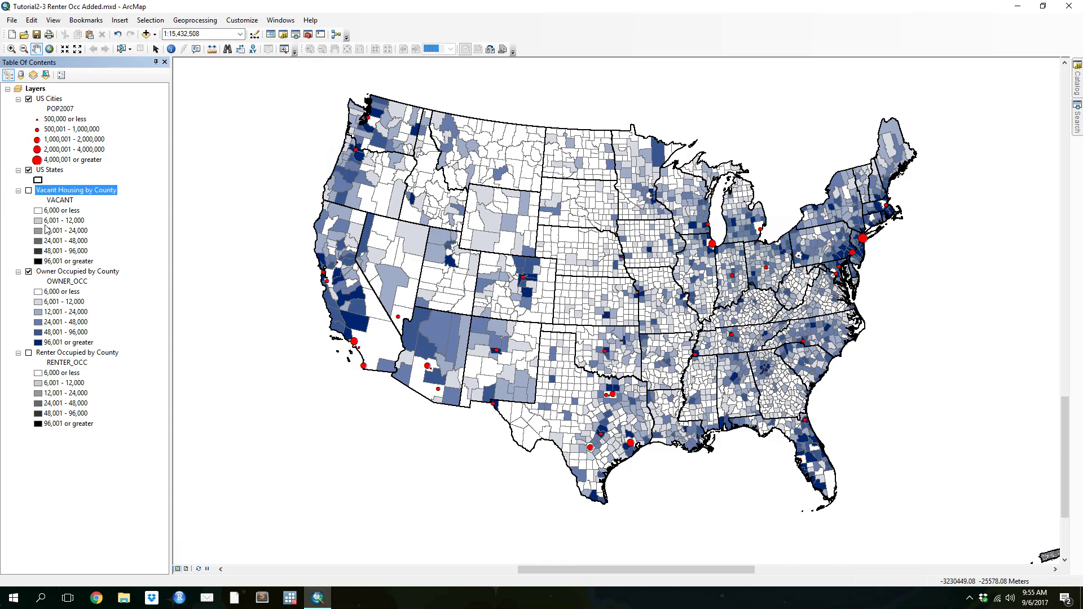
left_click(28, 272)
left_click(29, 190)
left_click(59, 192)
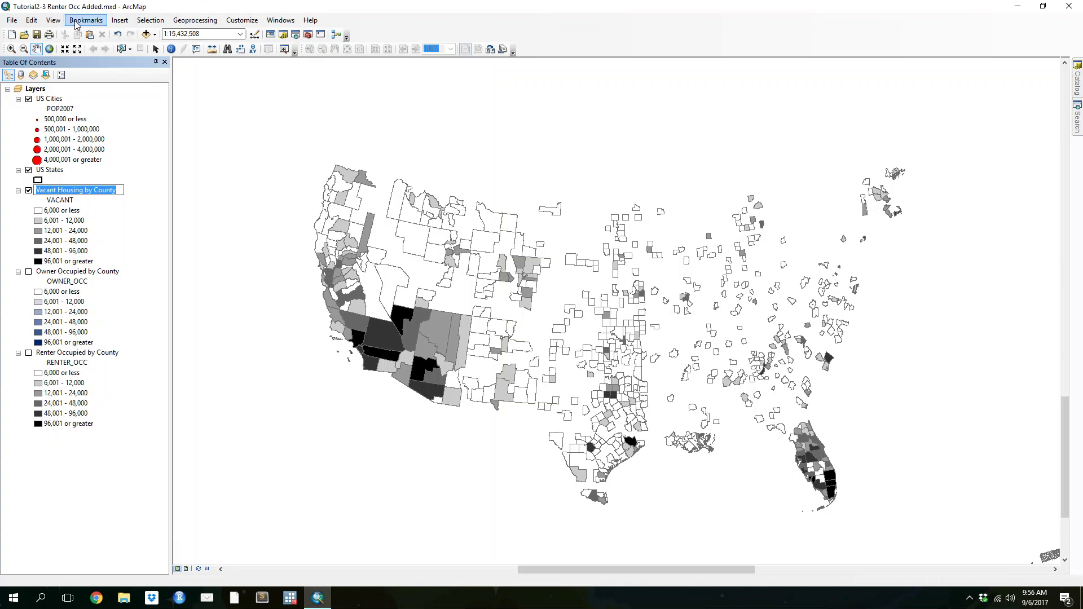
Zoom the map to the 48 Contiguous States bookmark
left_click(209, 22)
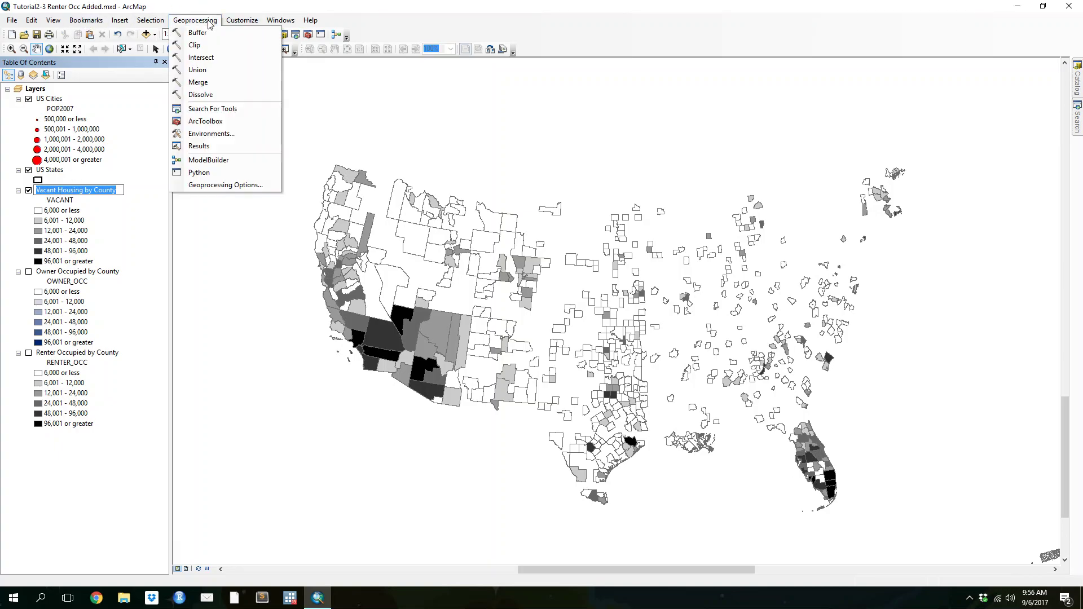
left_click(210, 21)
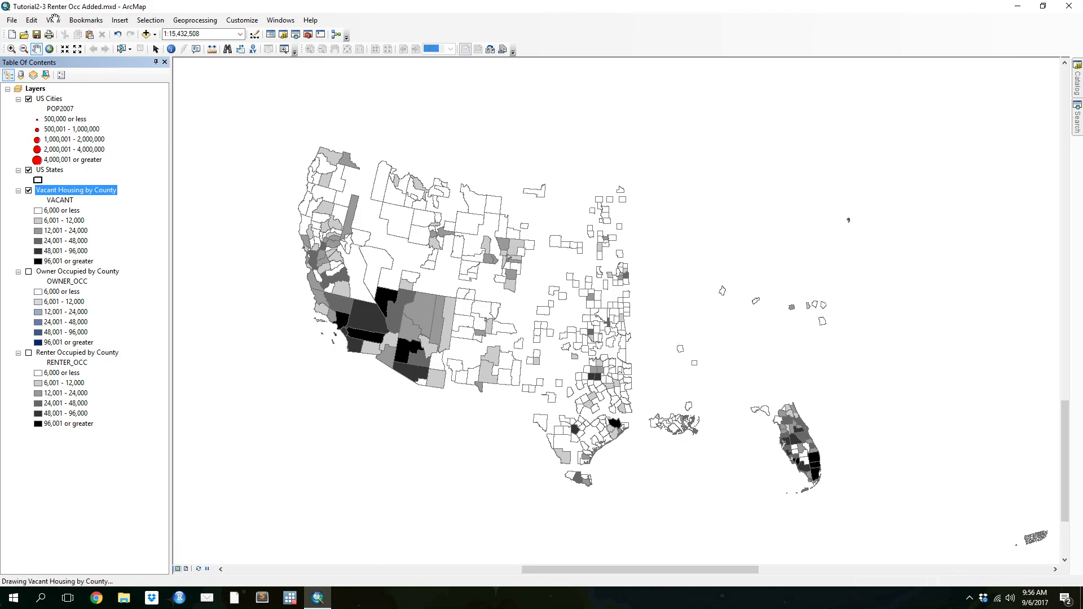
left_click(86, 20)
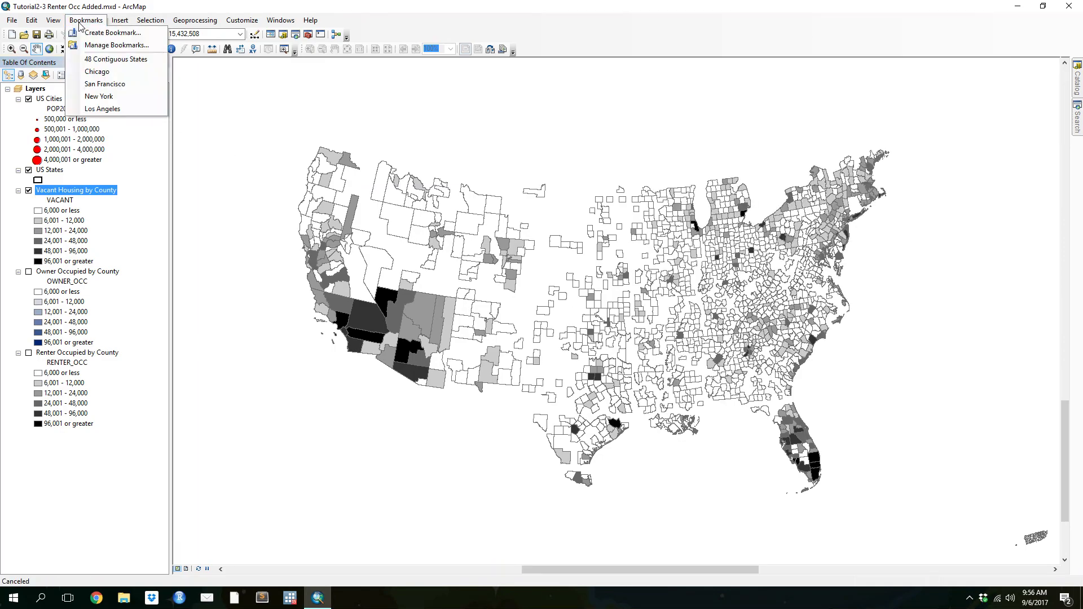
left_click(105, 61)
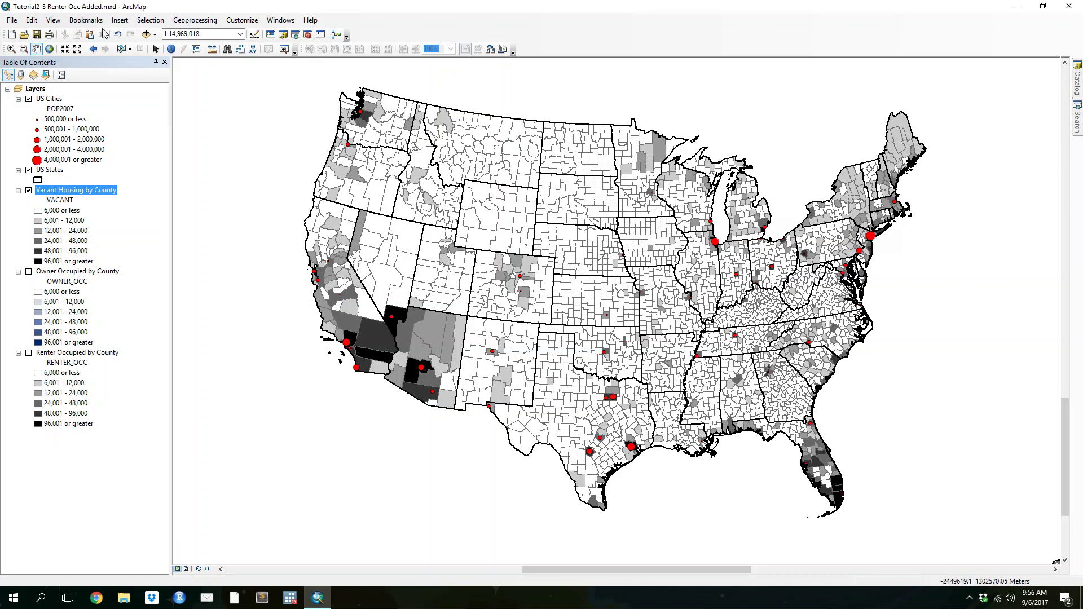
View vacant housing around Chicago using its bookmark and return to the 48 Contiguous States extent
left_click(86, 20)
left_click(96, 71)
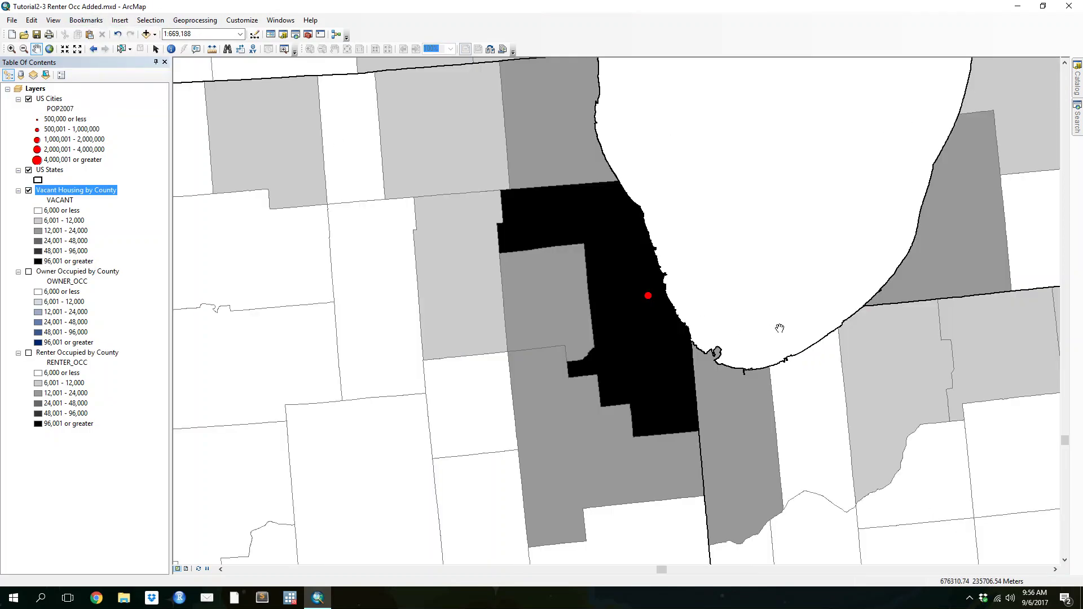
left_click(77, 21)
left_click(105, 62)
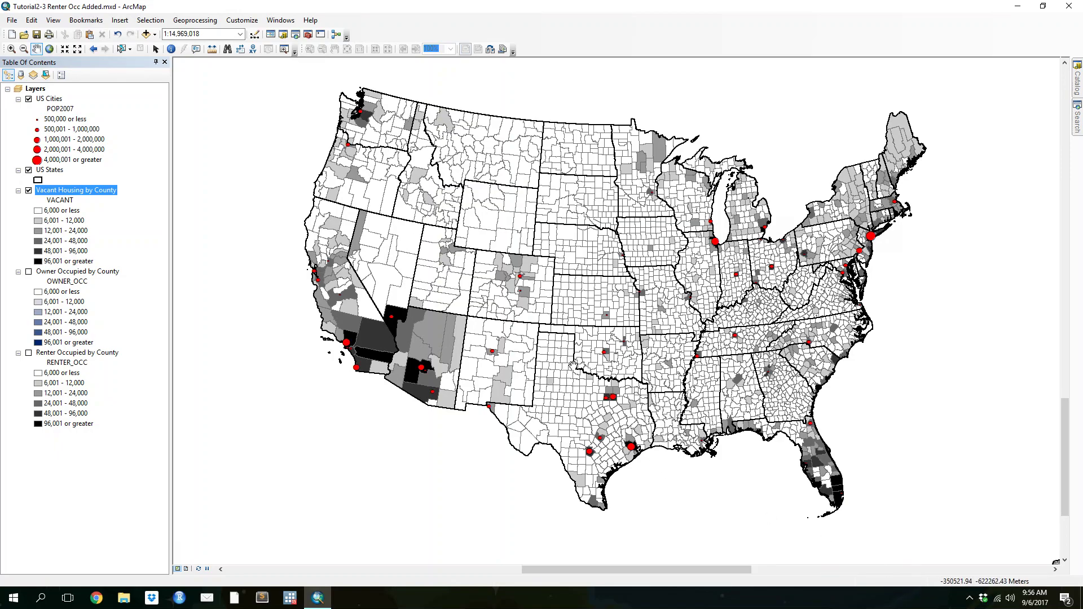
Rename the Vacant Housing by County layer to "% Vacant Housing by County"
right_click(55, 193)
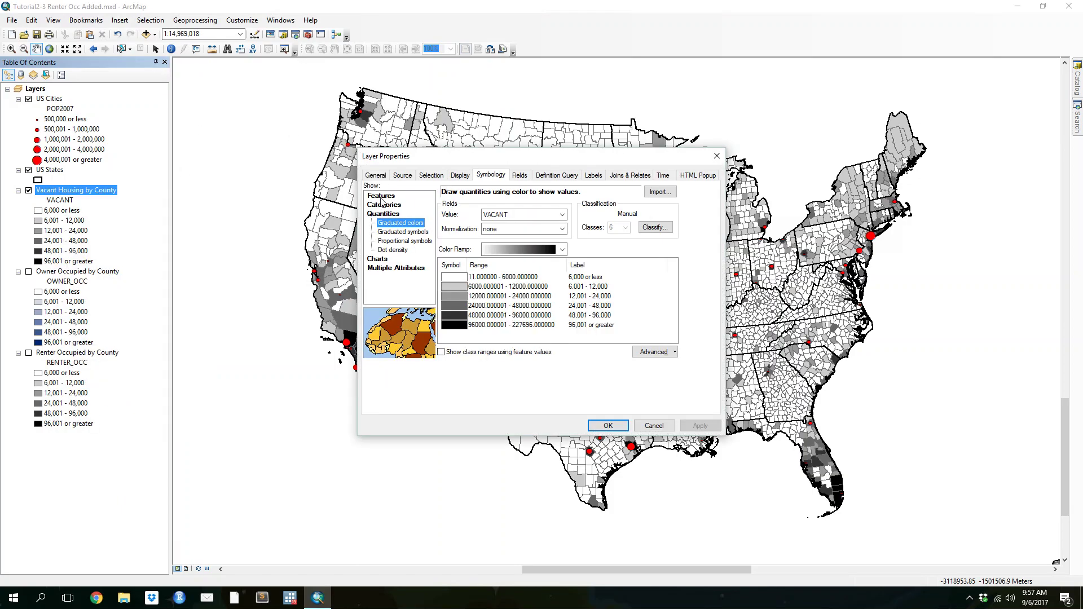
left_click(375, 175)
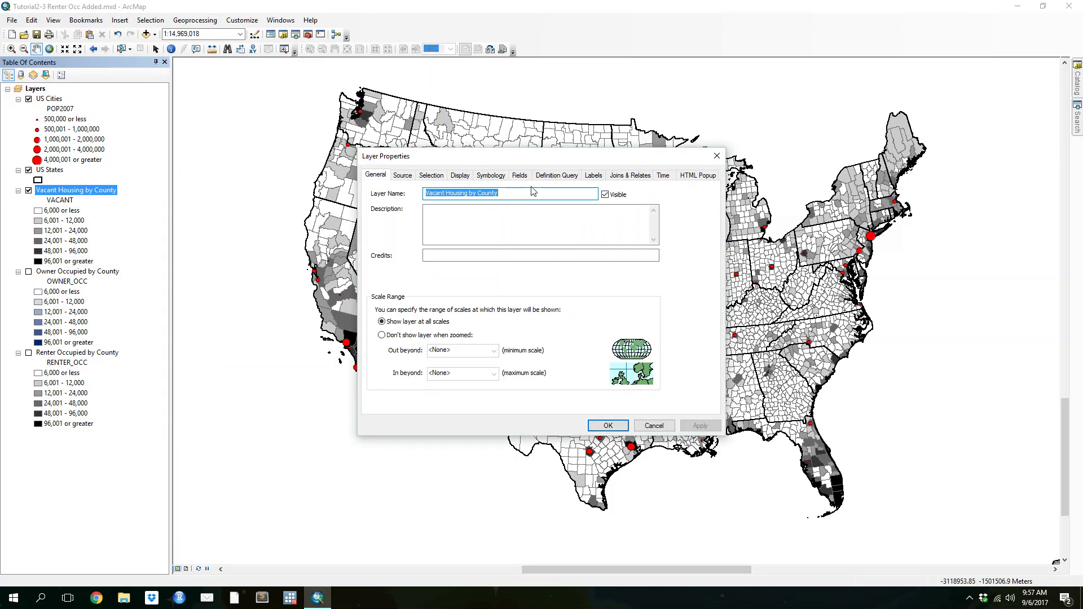
type("% ")
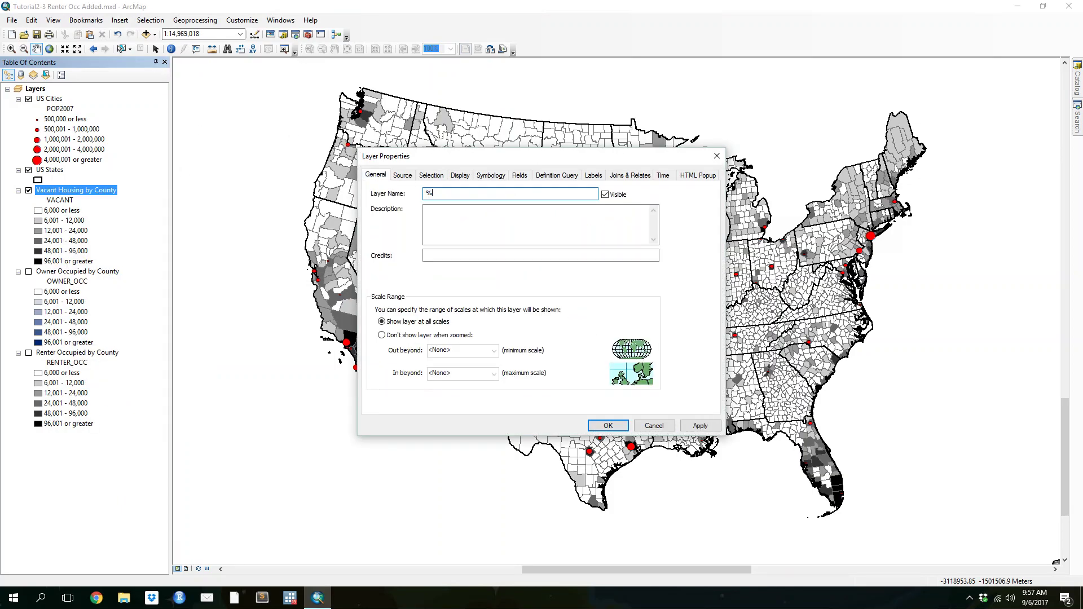
type("Vacant Housing byu")
key("BackSpace")
type("County")
key("Return")
right_click(79, 191)
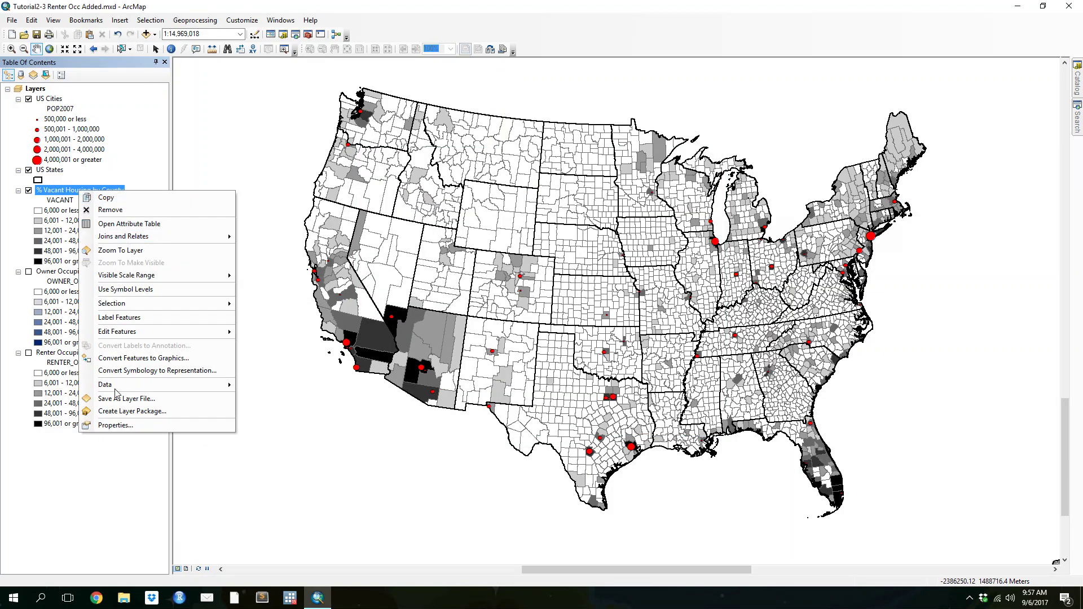
left_click(115, 424)
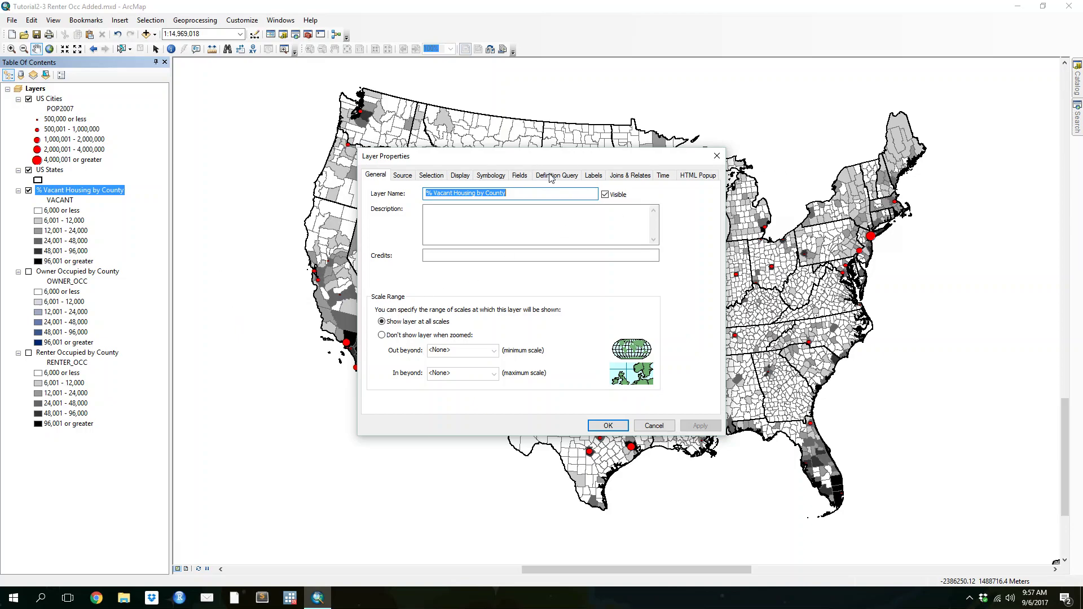
left_click(578, 177)
left_click(443, 177)
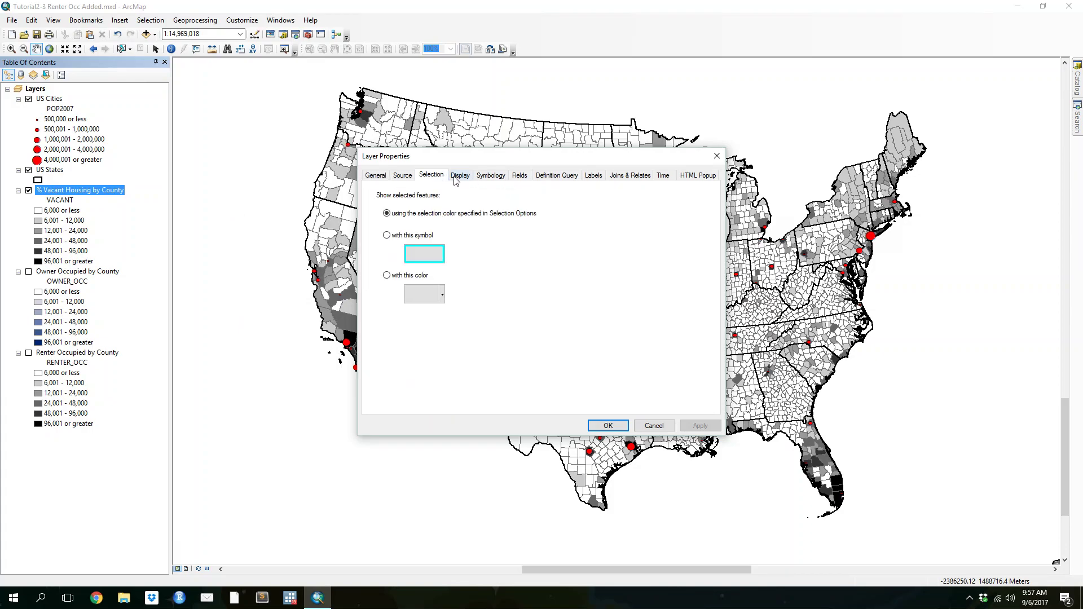
left_click(469, 176)
left_click(558, 176)
left_click(521, 176)
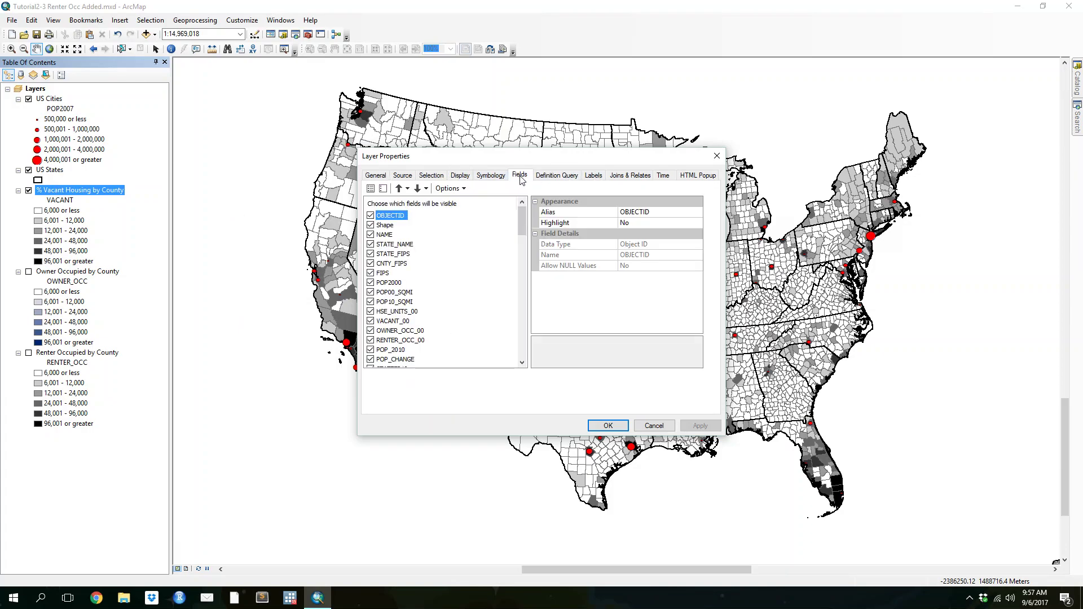
left_click(489, 176)
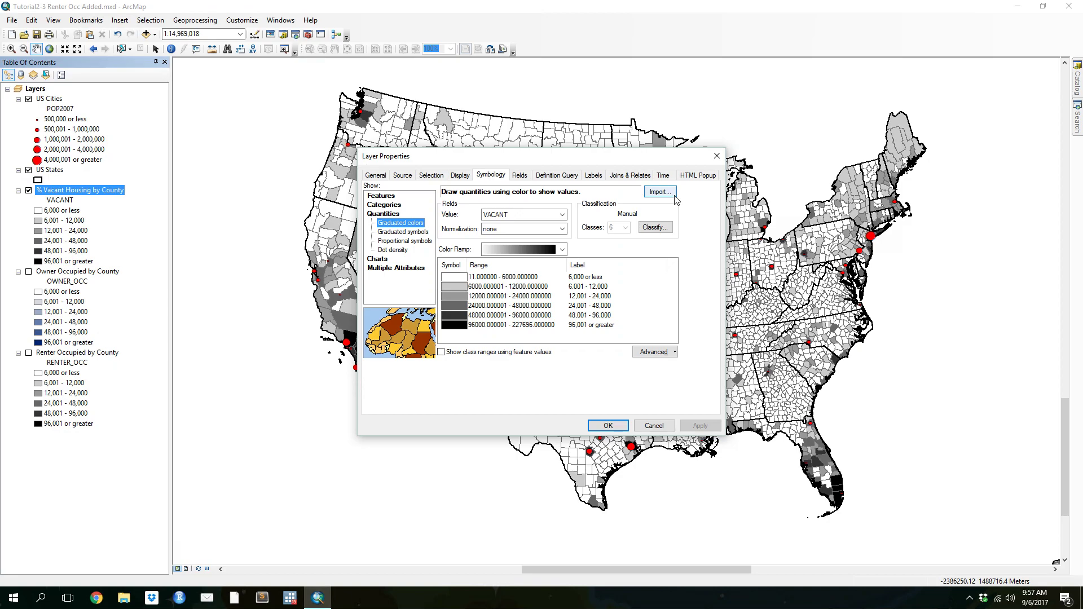
left_click(560, 229)
left_click_drag(562, 265, 559, 331)
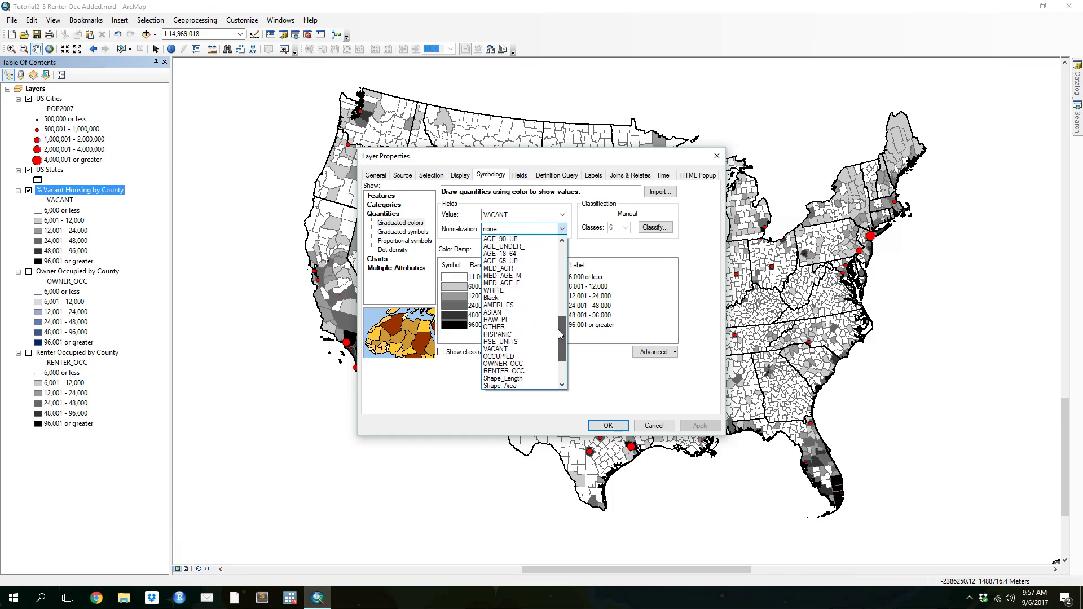
left_click(539, 341)
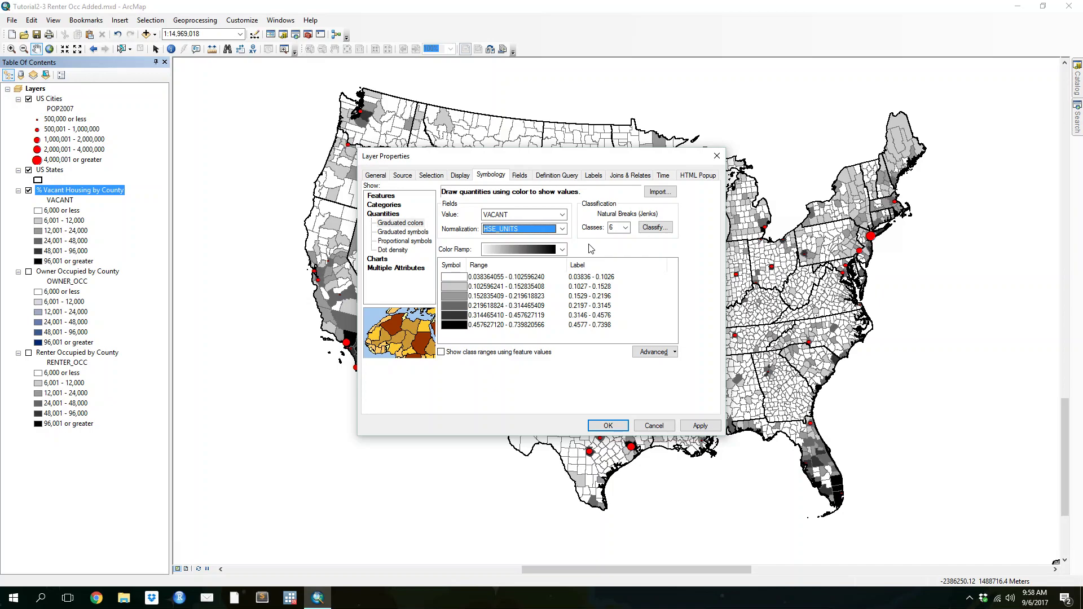
left_click_drag(559, 163, 883, 282)
left_click(1046, 274)
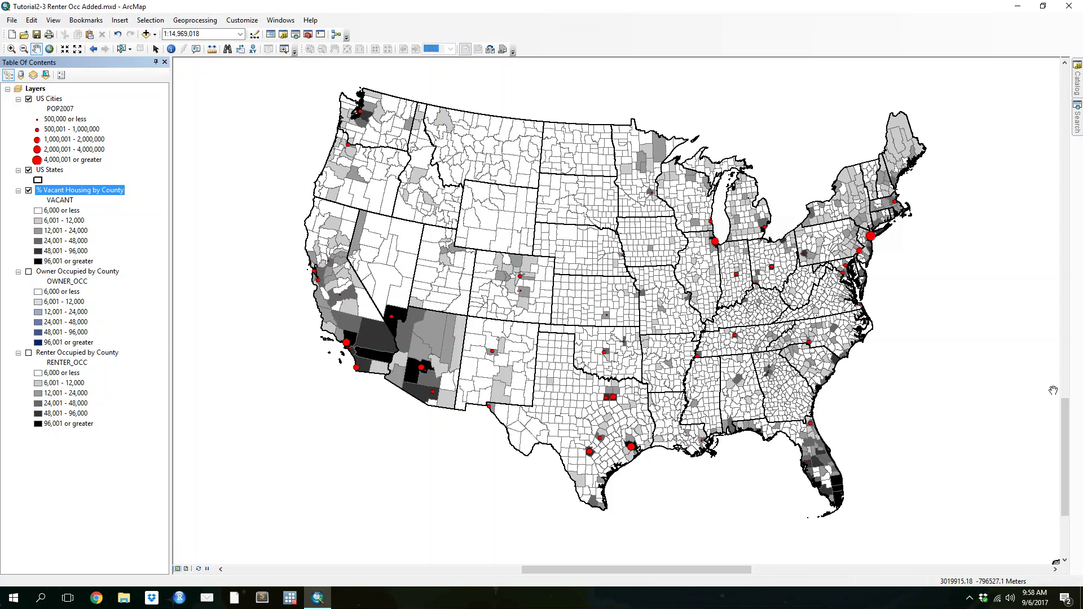
Normalize the VACANT values of the % Vacant Housing by County symbology by HSE_UNITS
right_click(62, 190)
left_click(96, 421)
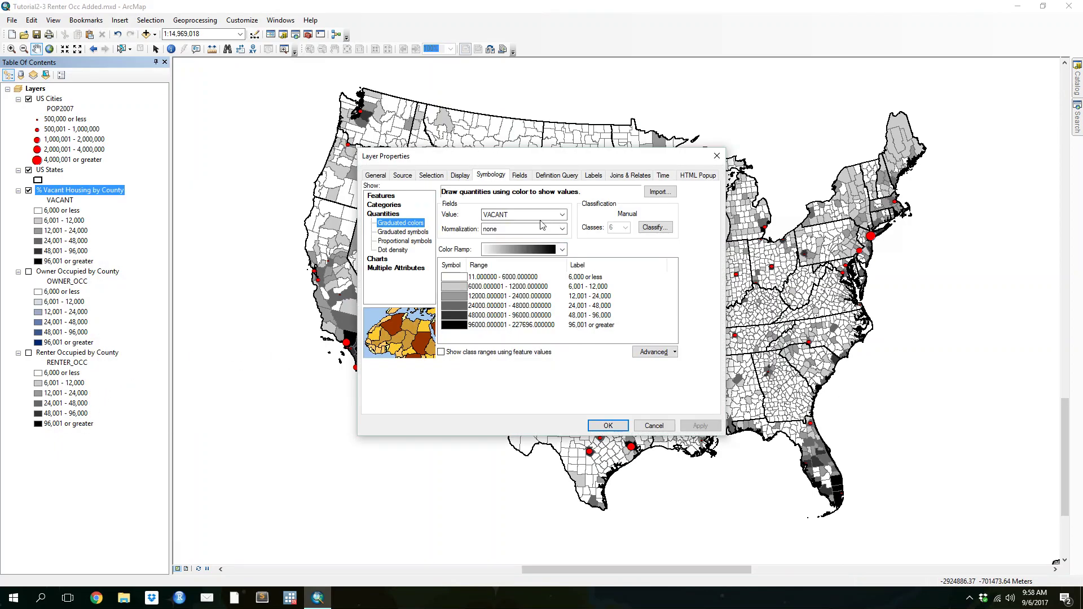
left_click(562, 229)
scroll(520, 316, "down", 5)
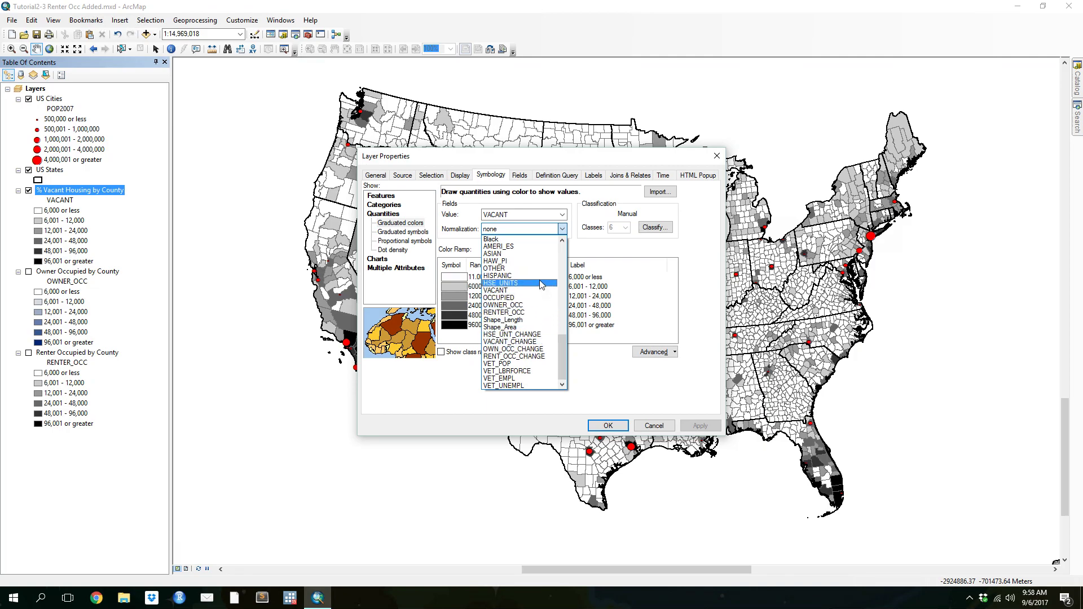
left_click(540, 283)
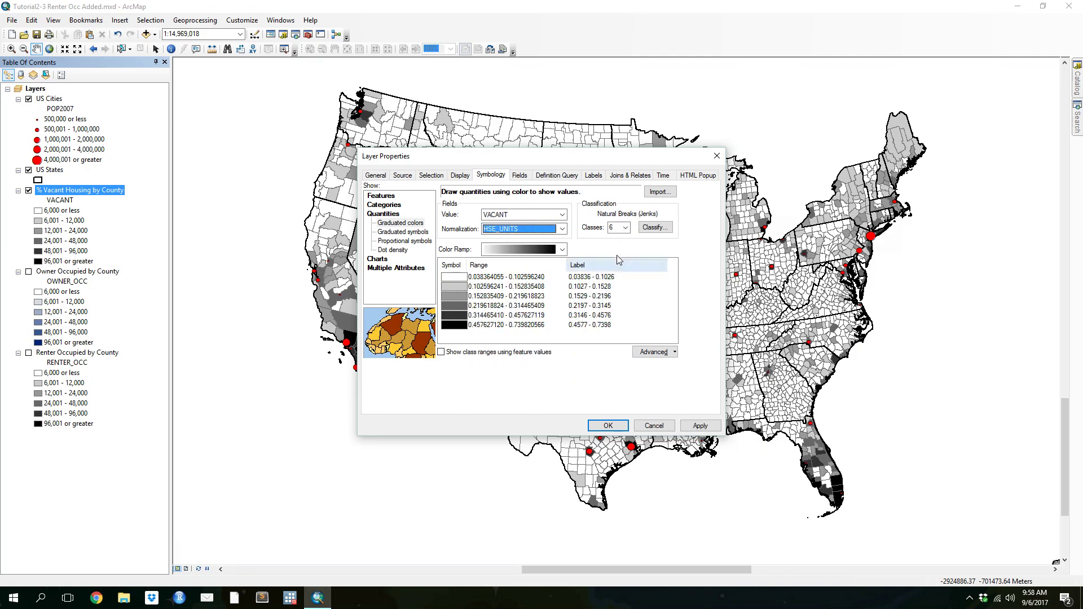
Classify the % Vacant Housing by County layer into 5 classes with the Equal Interval method and apply the symbology
left_click(621, 228)
left_click(615, 263)
left_click(647, 225)
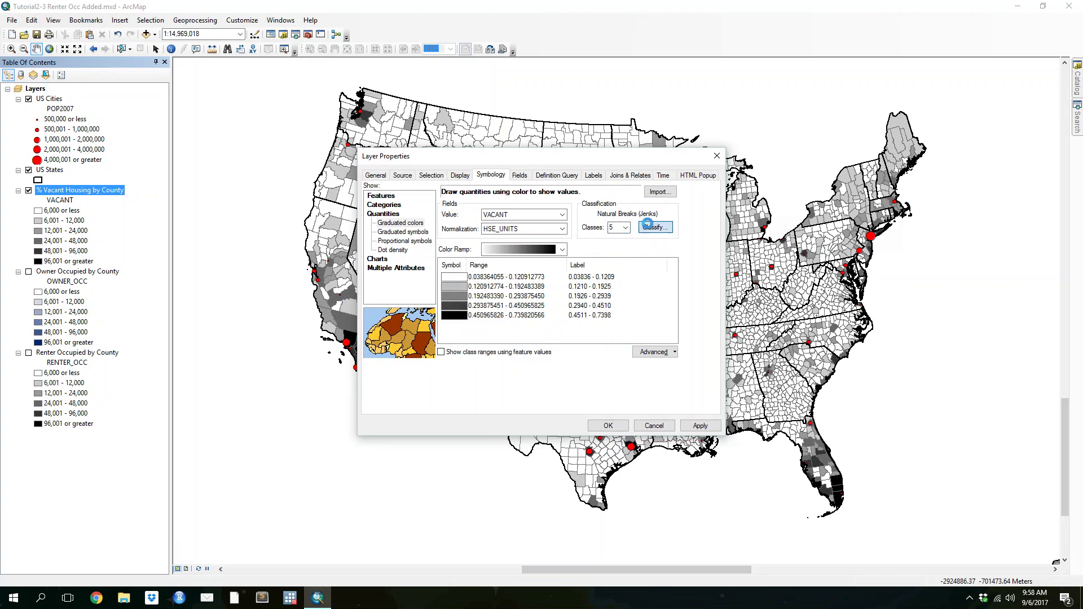
left_click(479, 187)
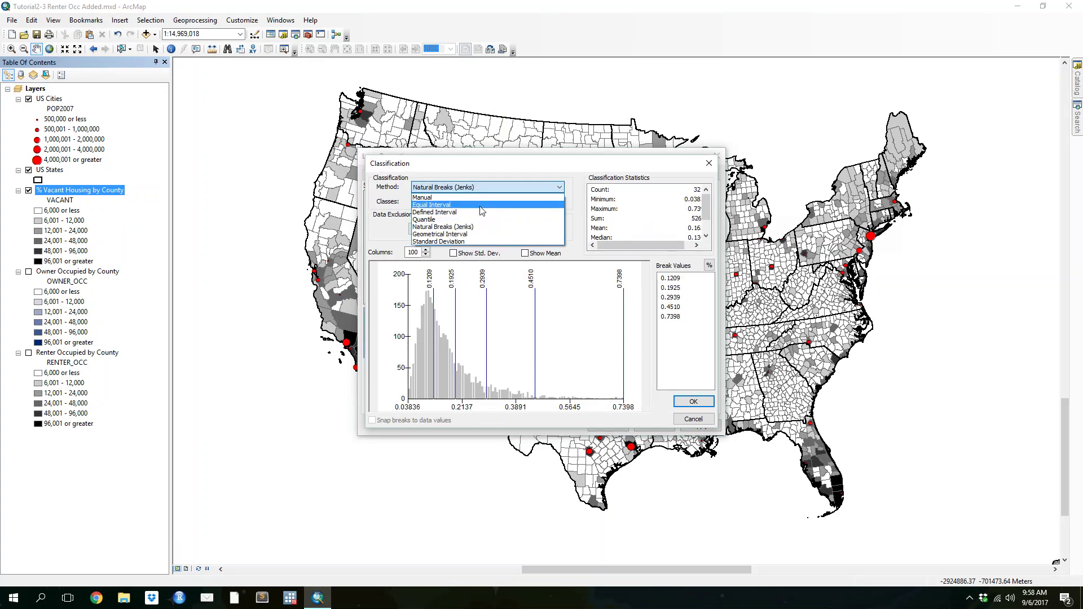
left_click(481, 206)
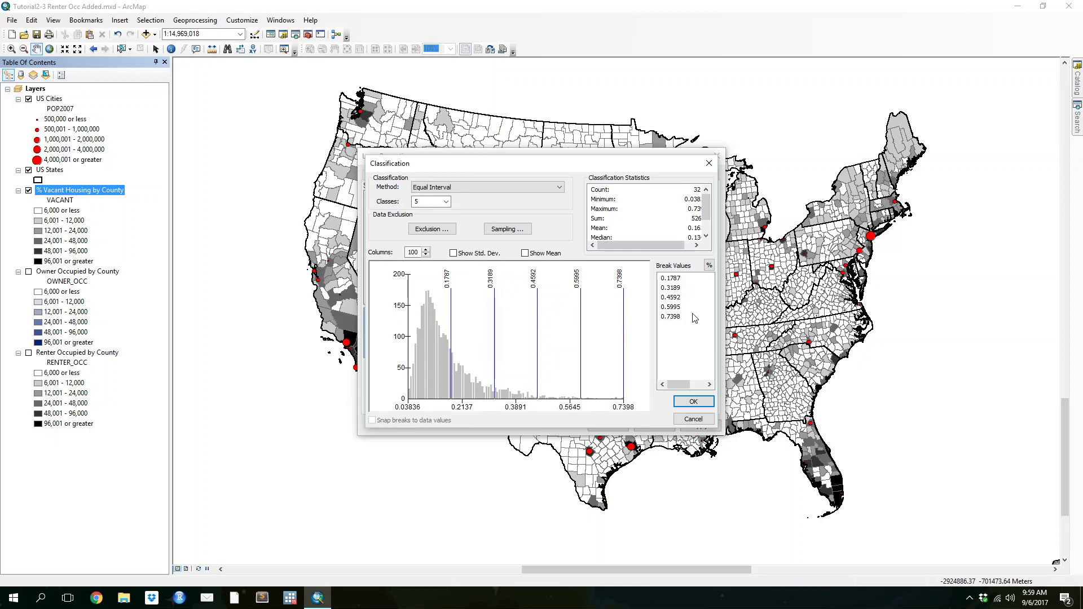
left_click(693, 401)
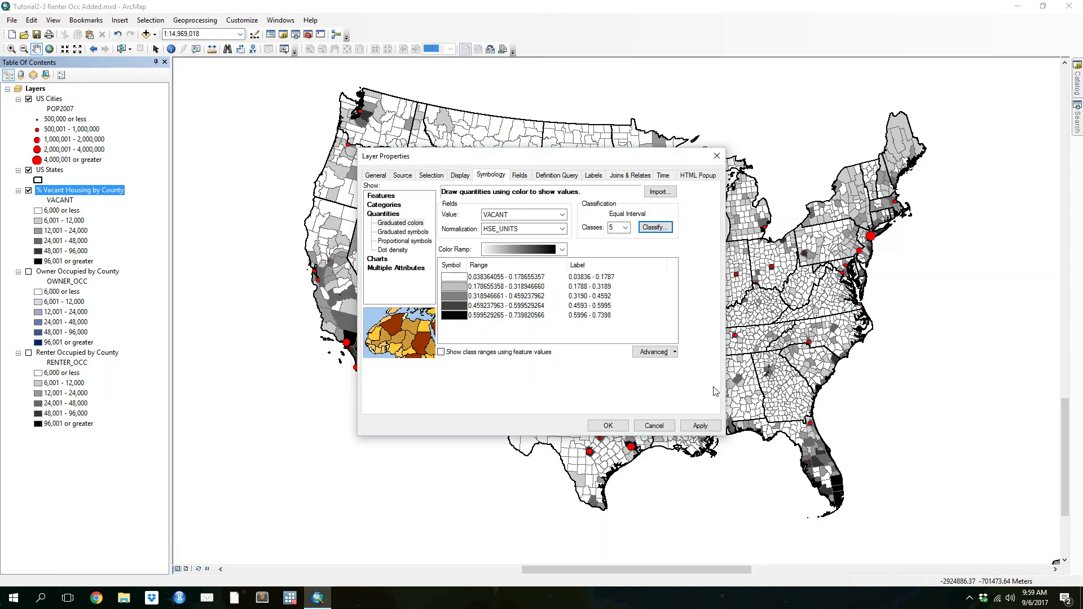
right_click(616, 270)
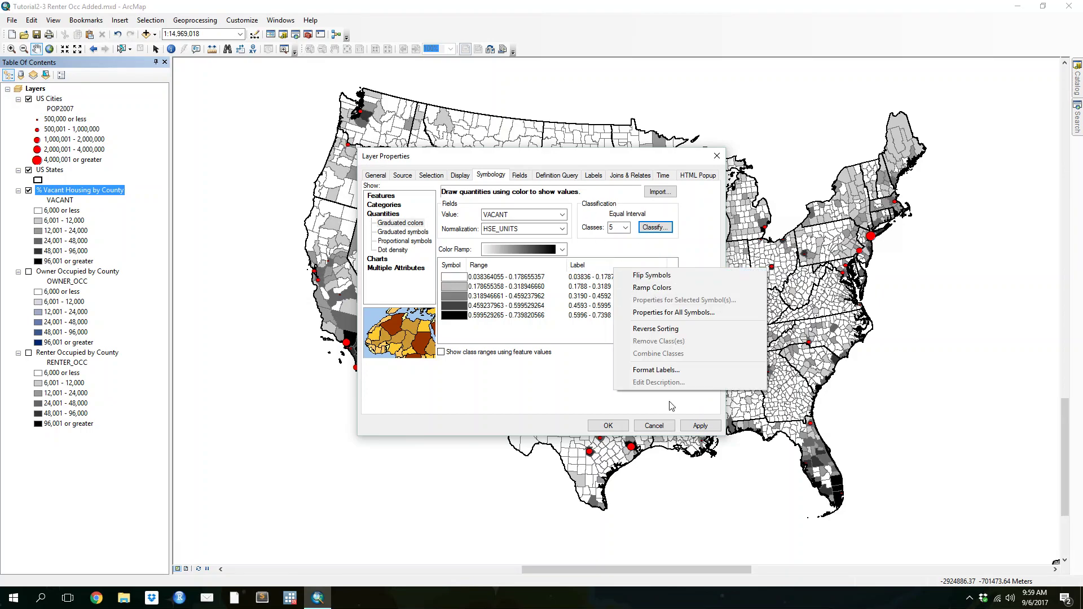
left_click(576, 390)
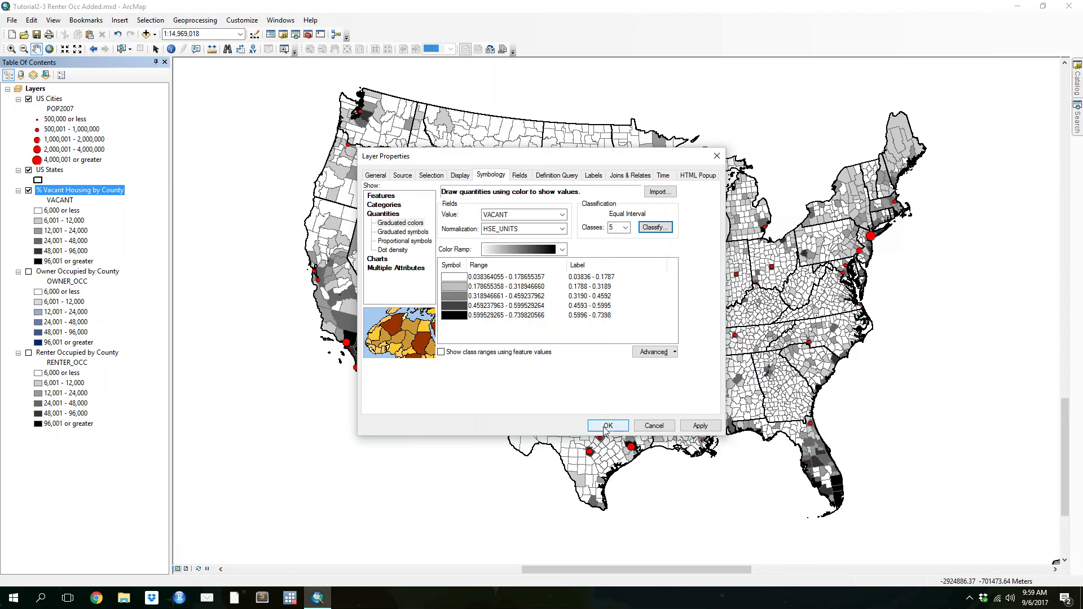
left_click(608, 425)
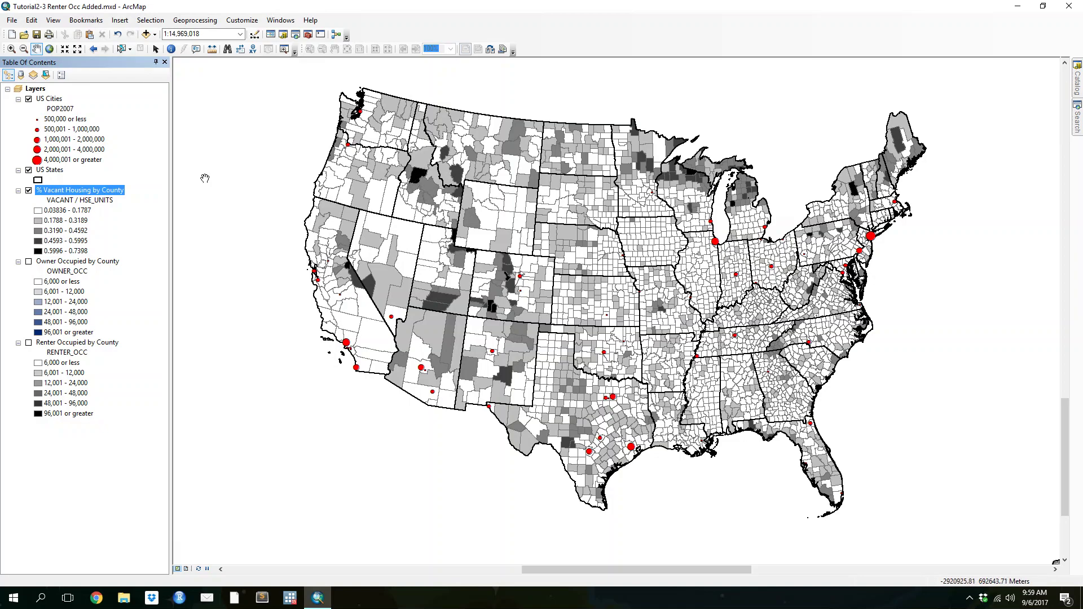
Format the % Vacant Housing by County class labels as percentages, treating the numbers as fractions adjusted to show a percentage
right_click(69, 192)
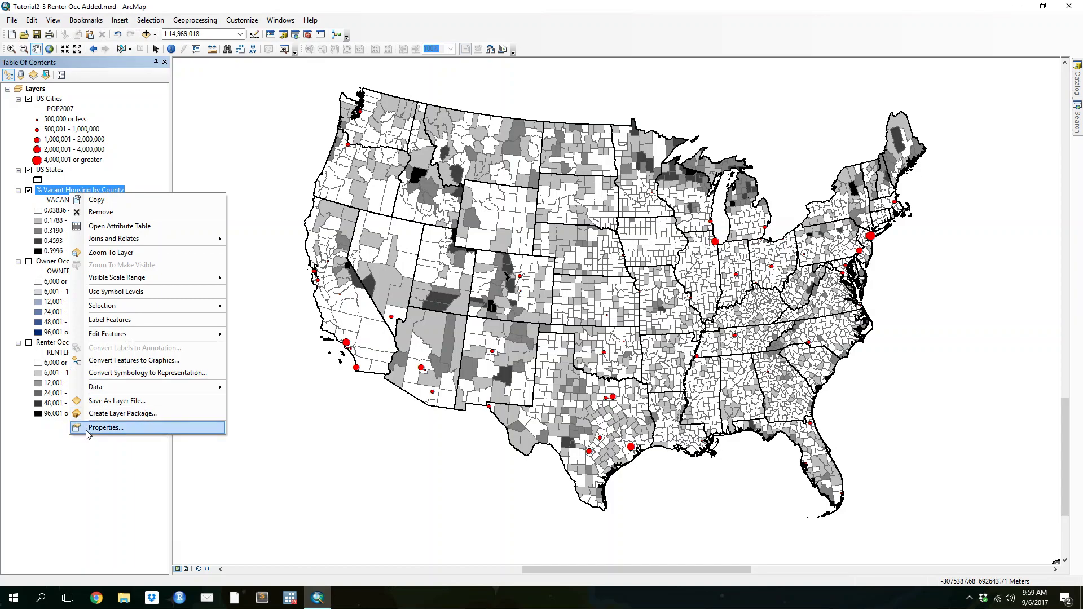
left_click(62, 462)
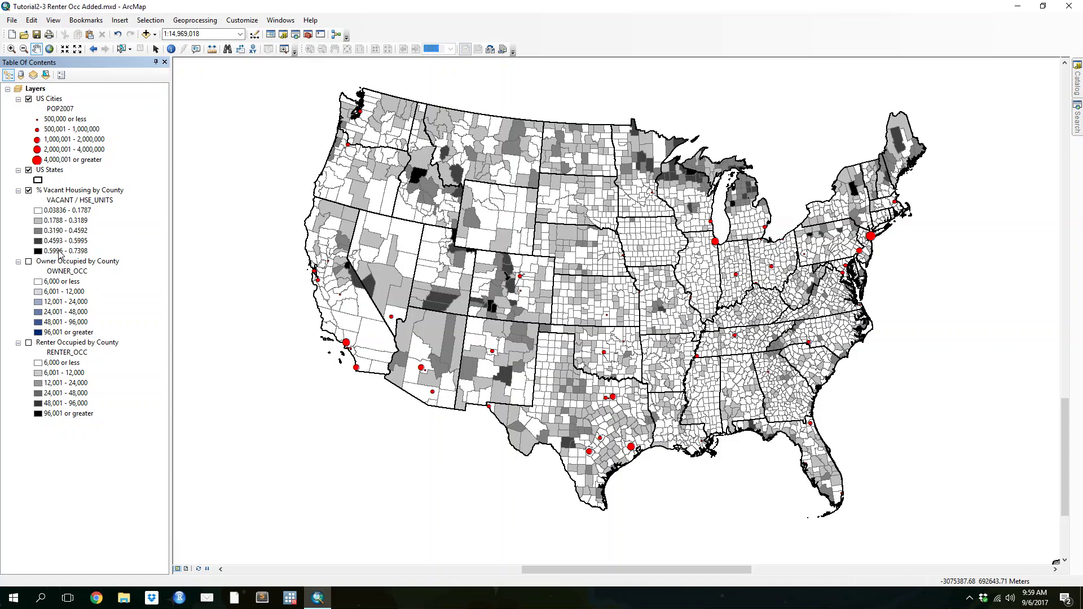
right_click(81, 192)
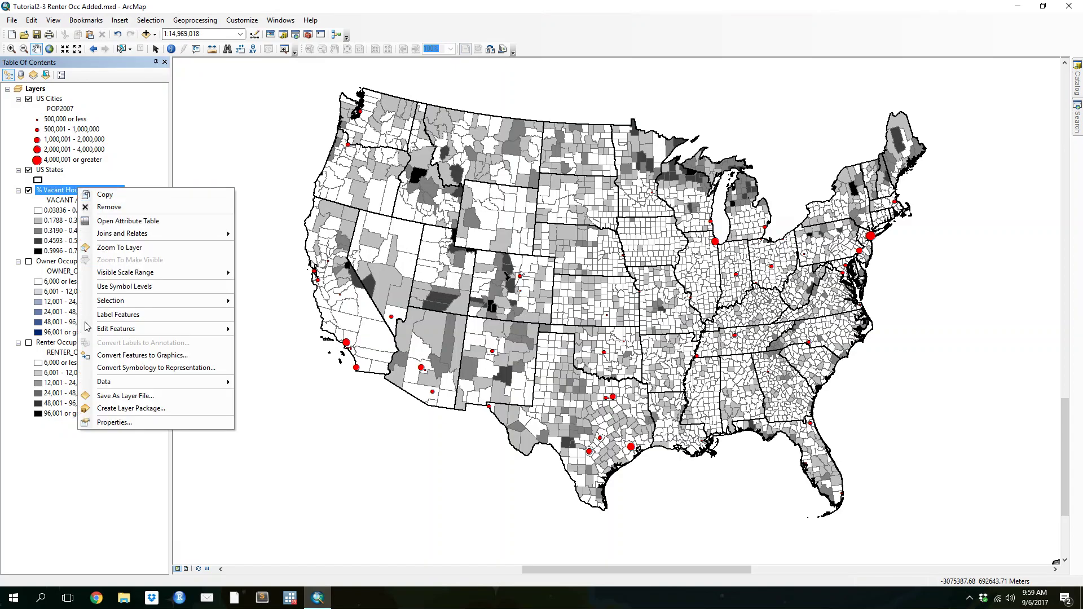
left_click(165, 422)
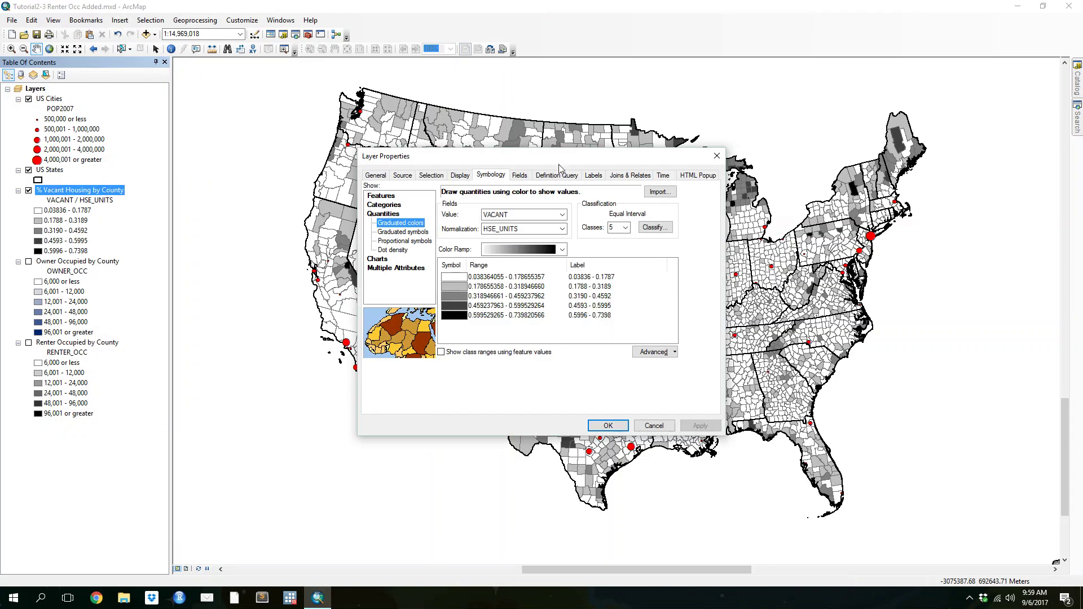
right_click(601, 269)
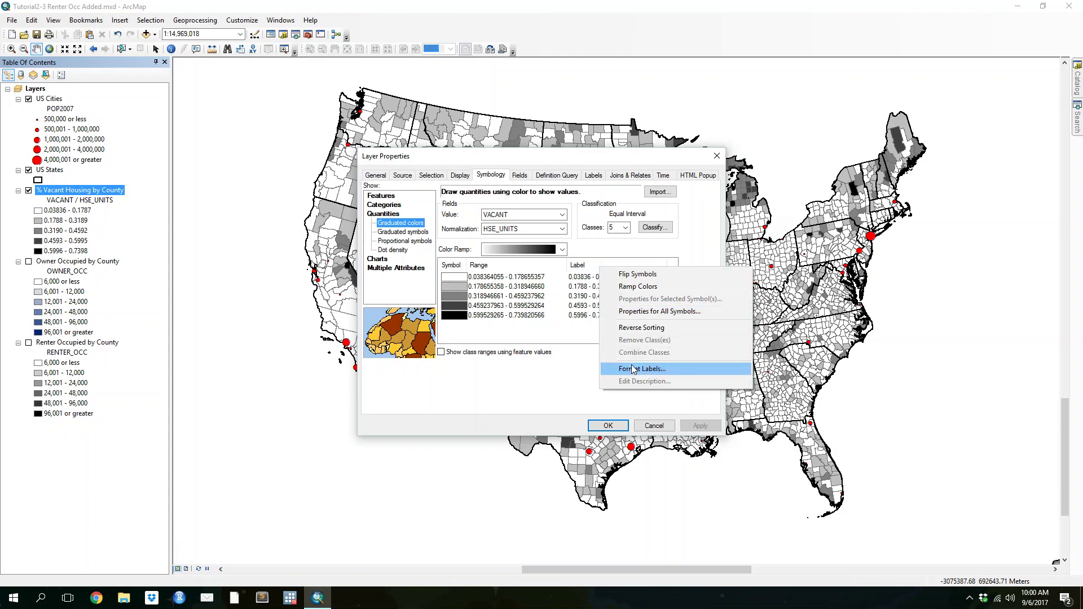
left_click(634, 368)
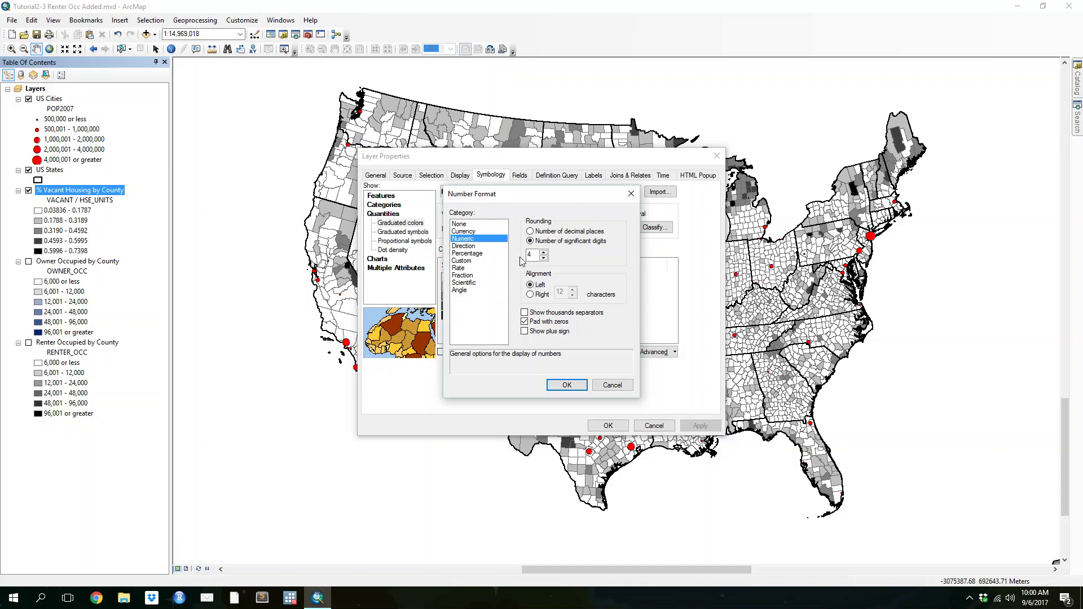
left_click(469, 255)
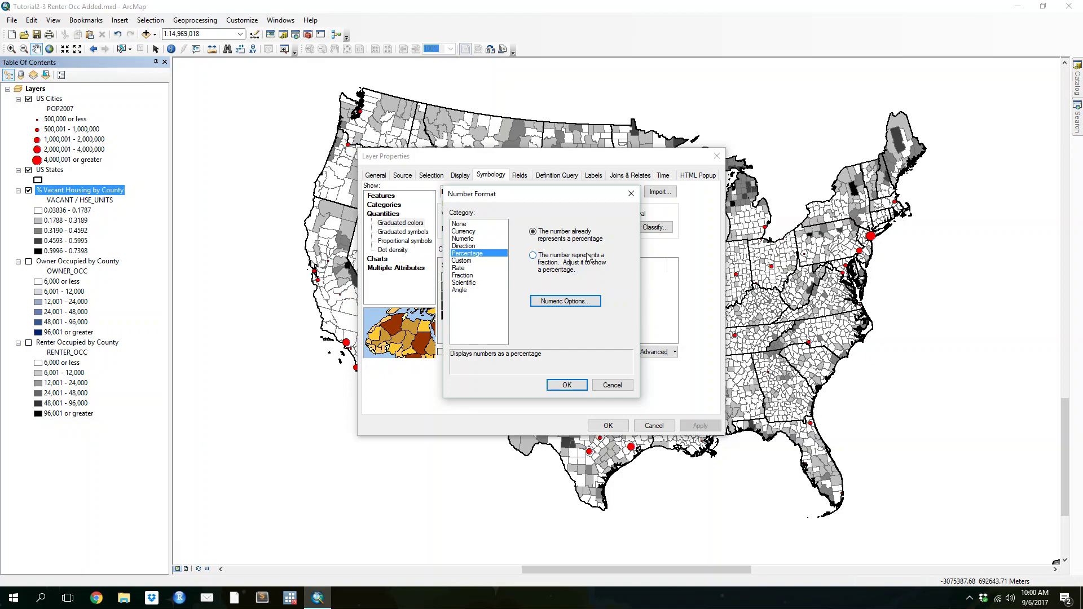
left_click(534, 257)
Round the percentage labels to one decimal place and apply the layer's symbology
left_click(551, 300)
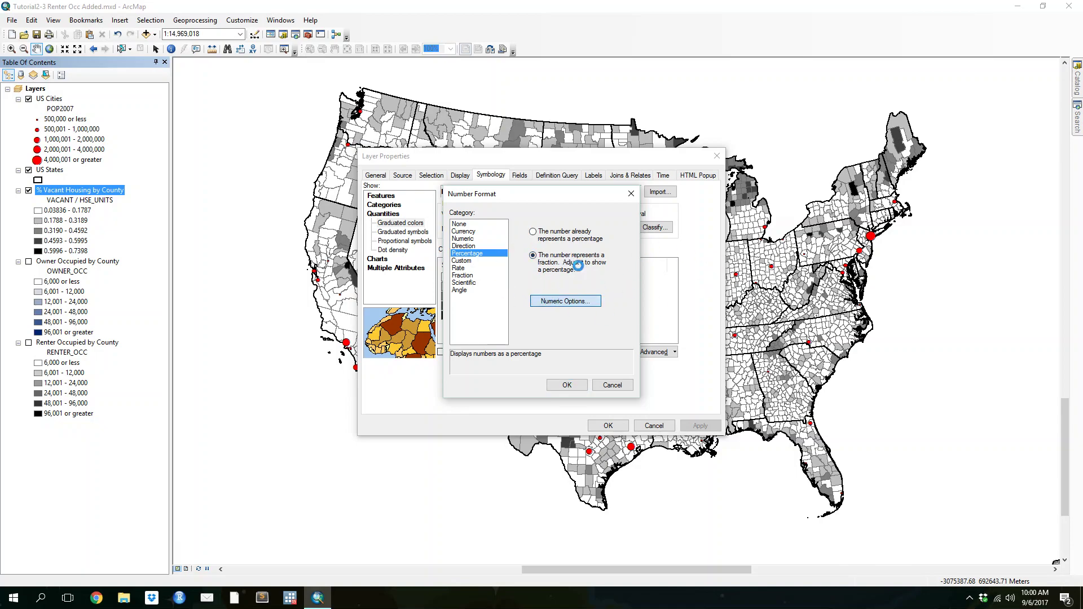
left_click(480, 282)
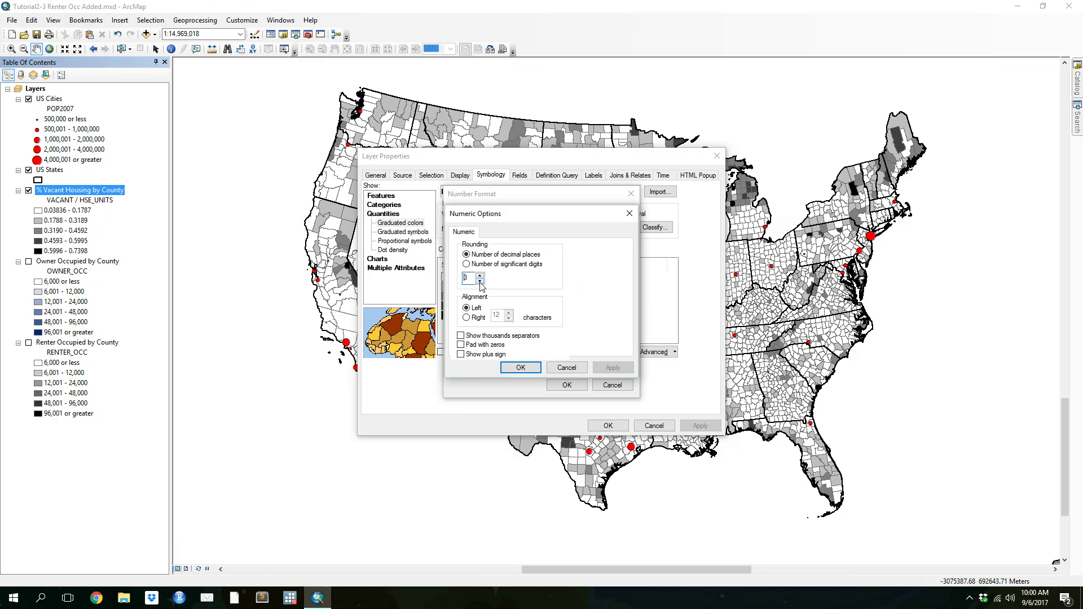
left_click(480, 282)
left_click(519, 369)
left_click(566, 385)
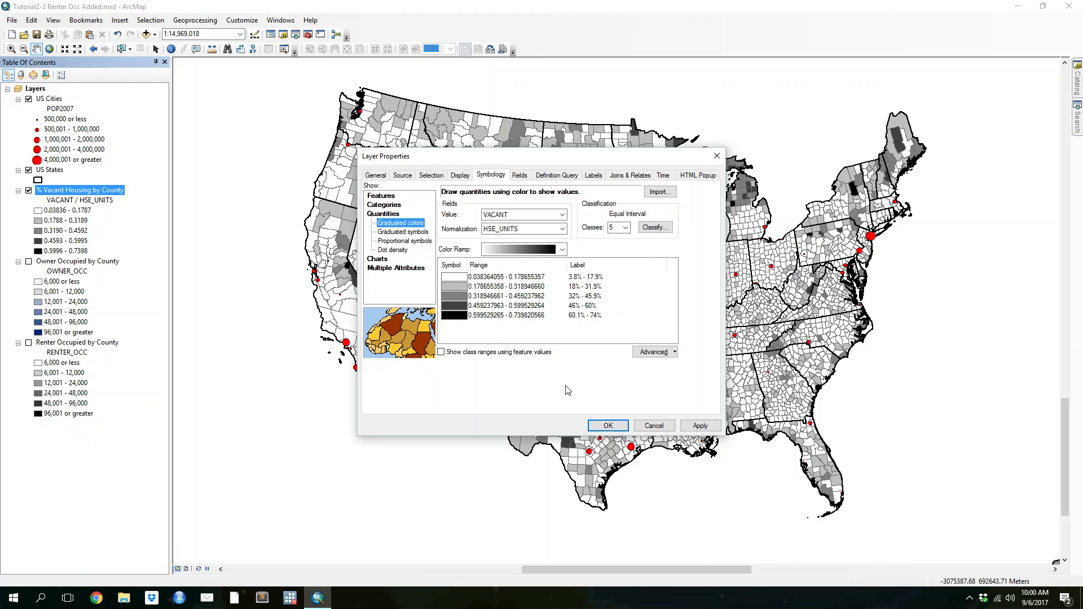
left_click(608, 426)
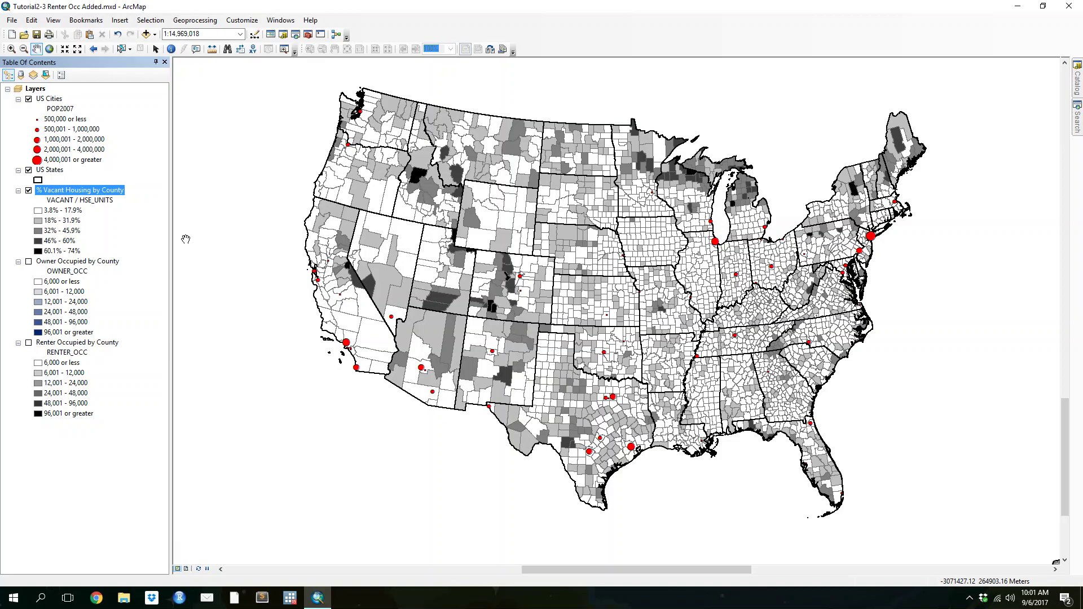
Duplicate the % Vacant Housing by County layer in the map and hide the original layer
right_click(88, 192)
key("Escape")
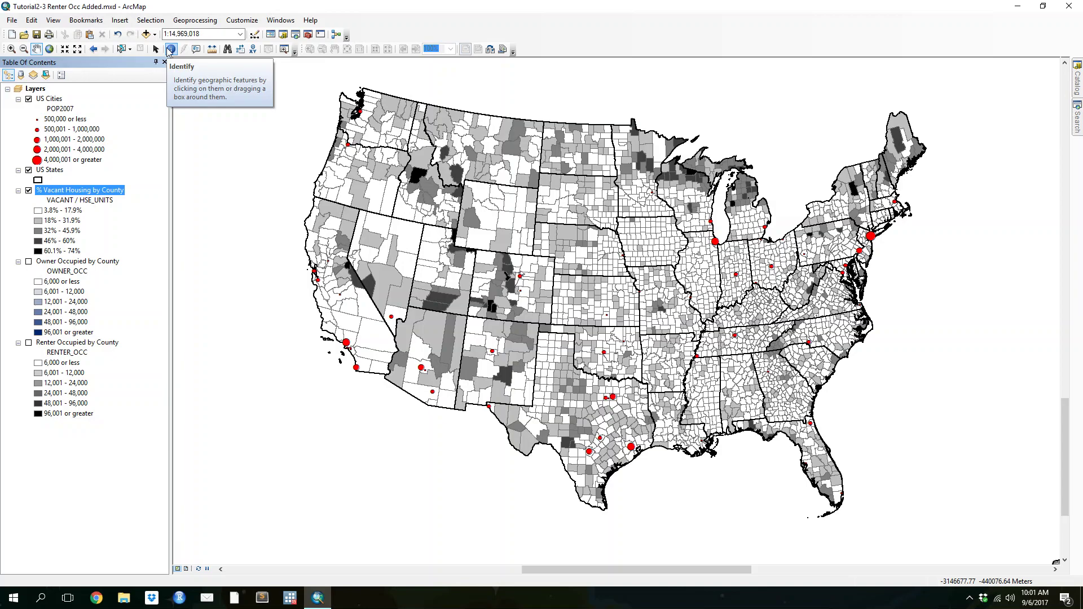
right_click(110, 194)
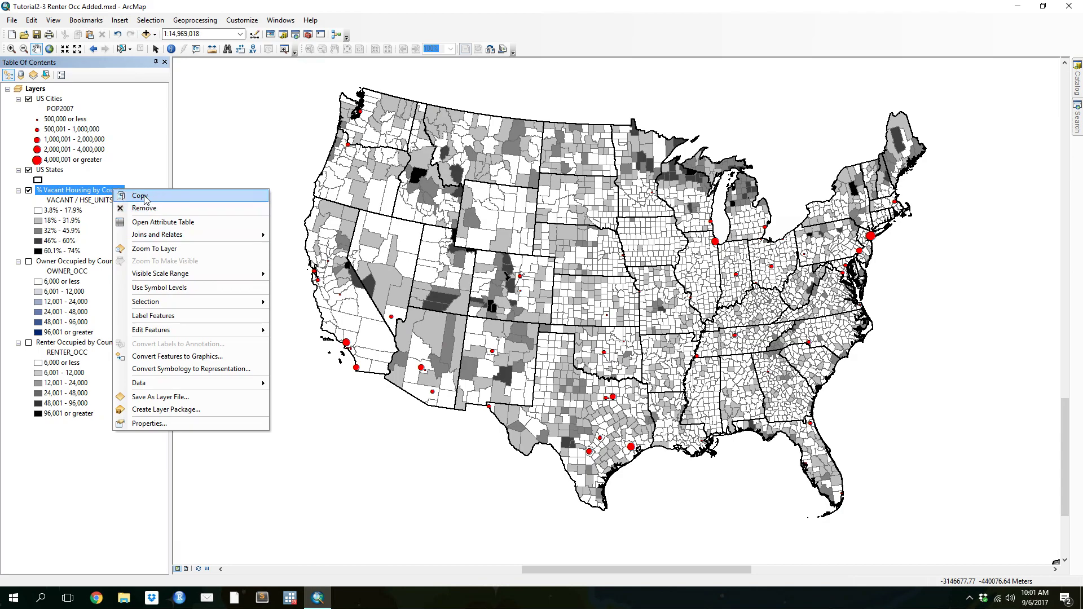
left_click(146, 199)
left_click(31, 21)
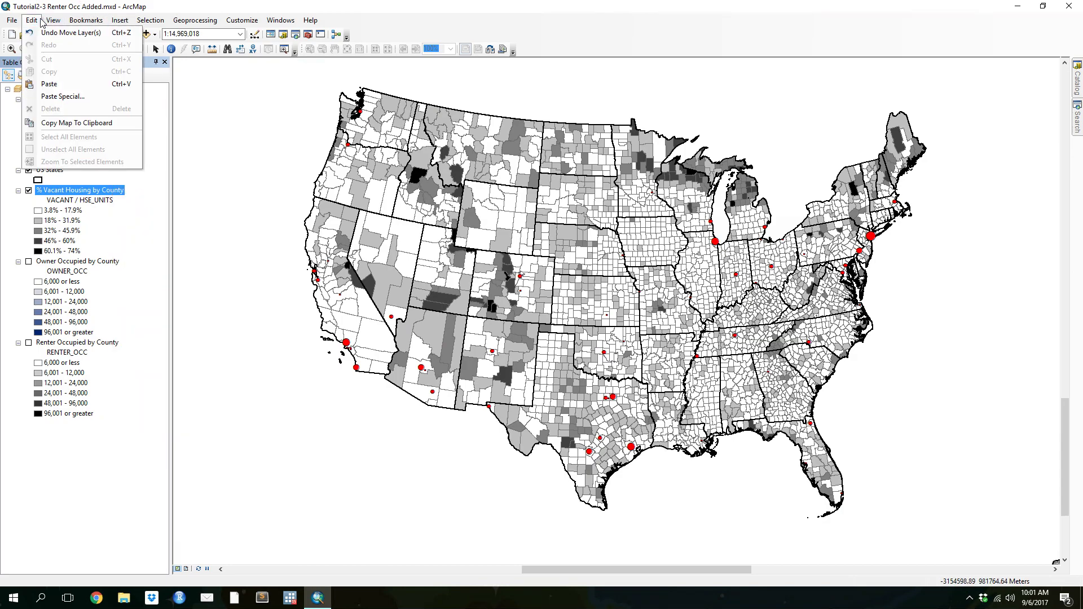
left_click(51, 84)
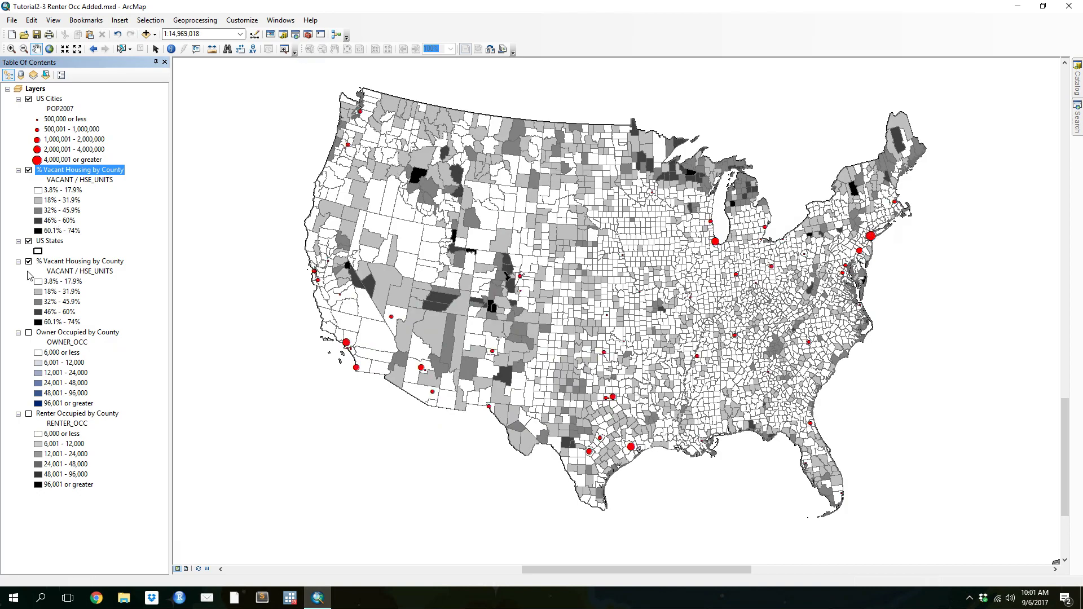
left_click(28, 262)
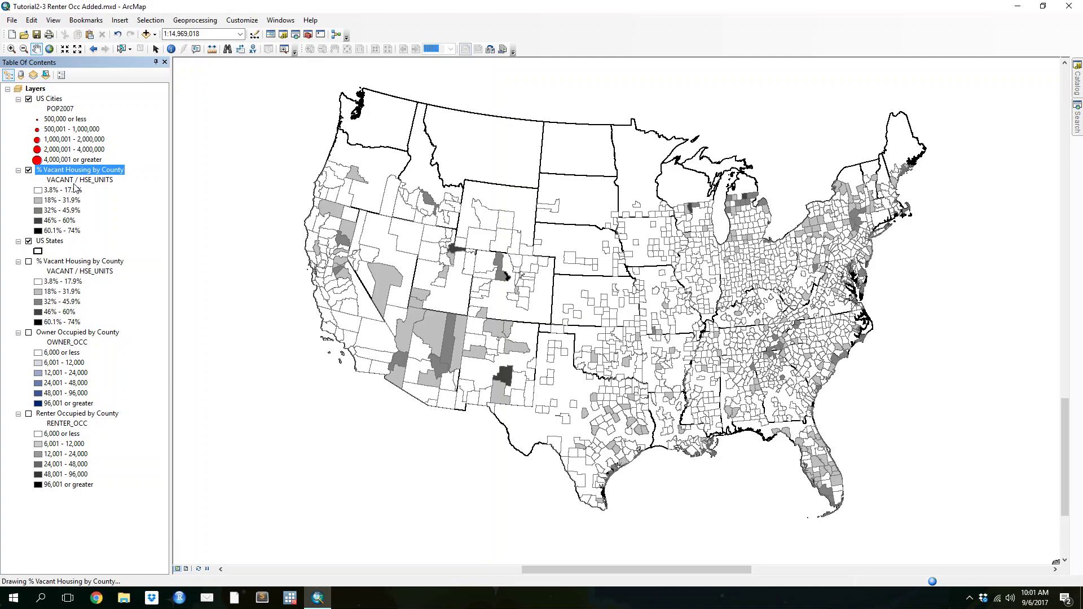
Rename the duplicated vacant housing layer to "Vacant Housing Density"
left_click(82, 171)
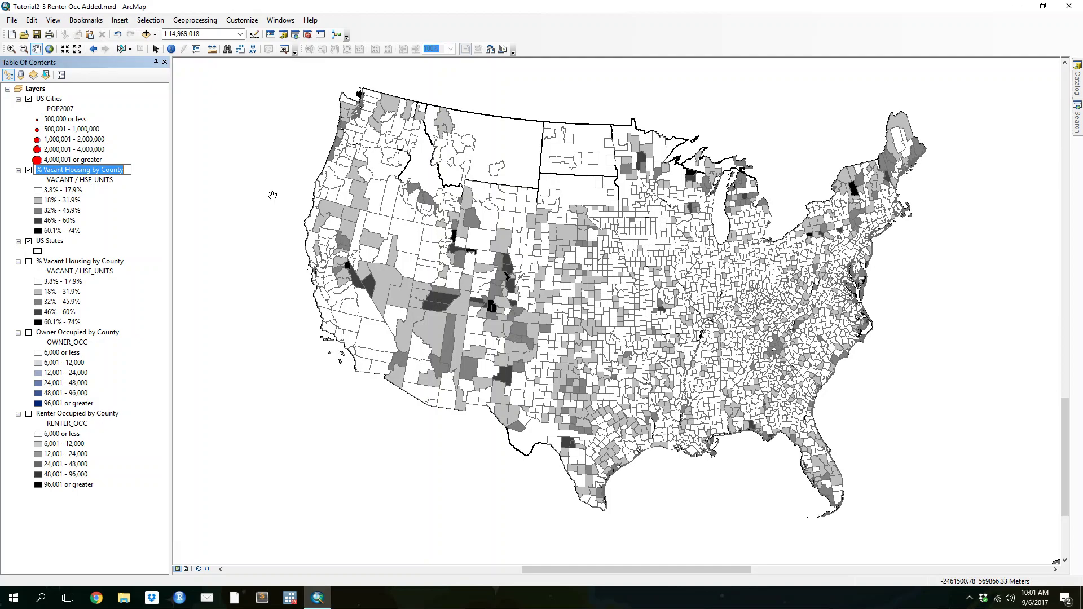
type("Vaca")
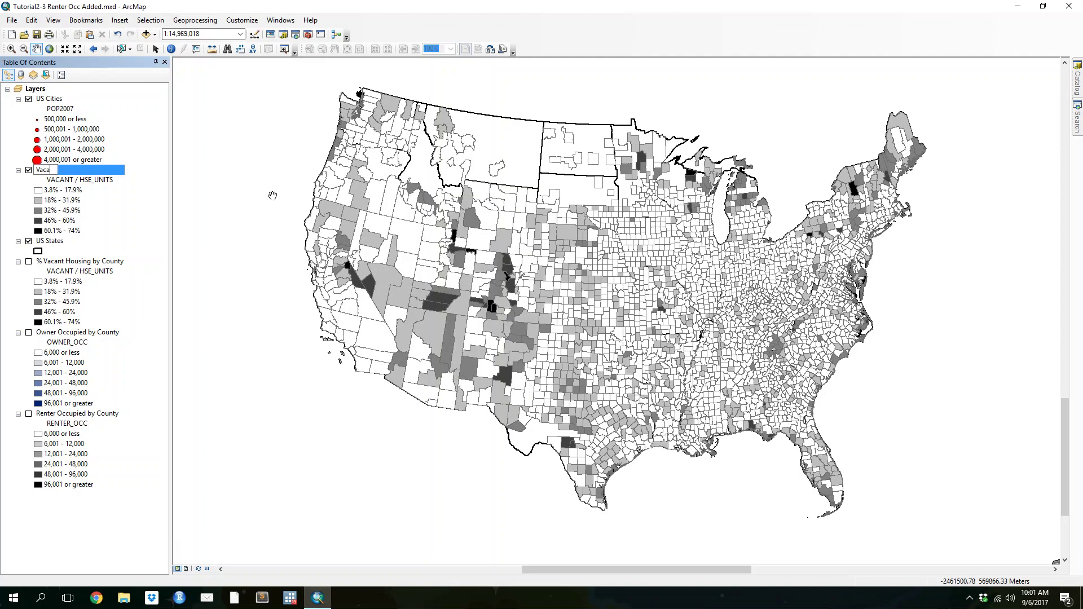
type("nt Housing Density")
key("Return")
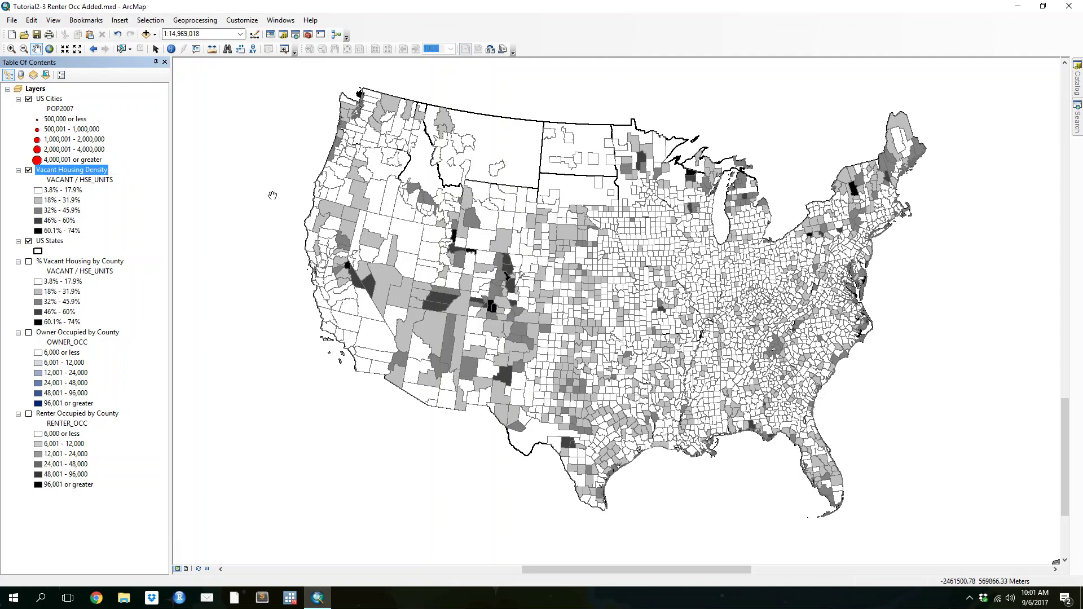
Move the Vacant Housing Density layer directly below US States in the layer order
right_click(77, 170)
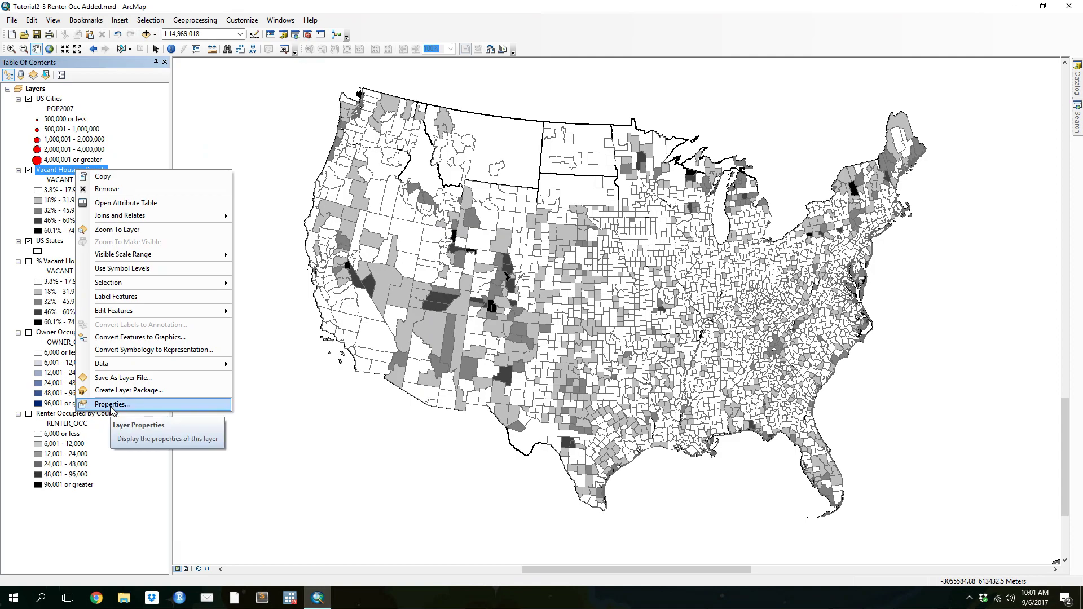
left_click(61, 171)
left_click_drag(61, 171, 66, 257)
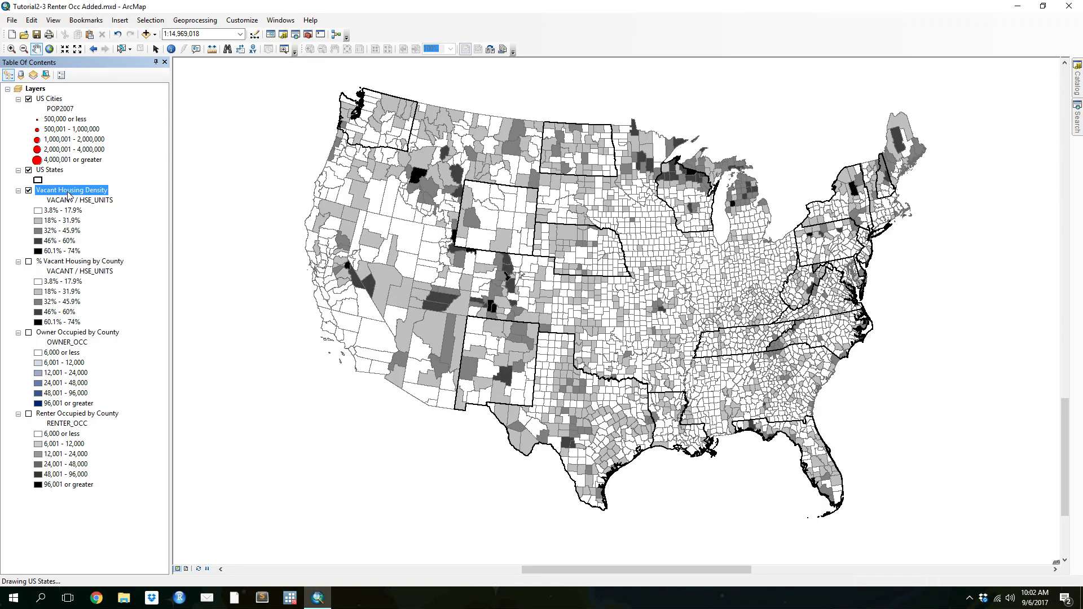
Normalize the VACANT values of the Vacant Housing Density symbology by ALAND10 and apply the change
right_click(69, 192)
left_click(140, 423)
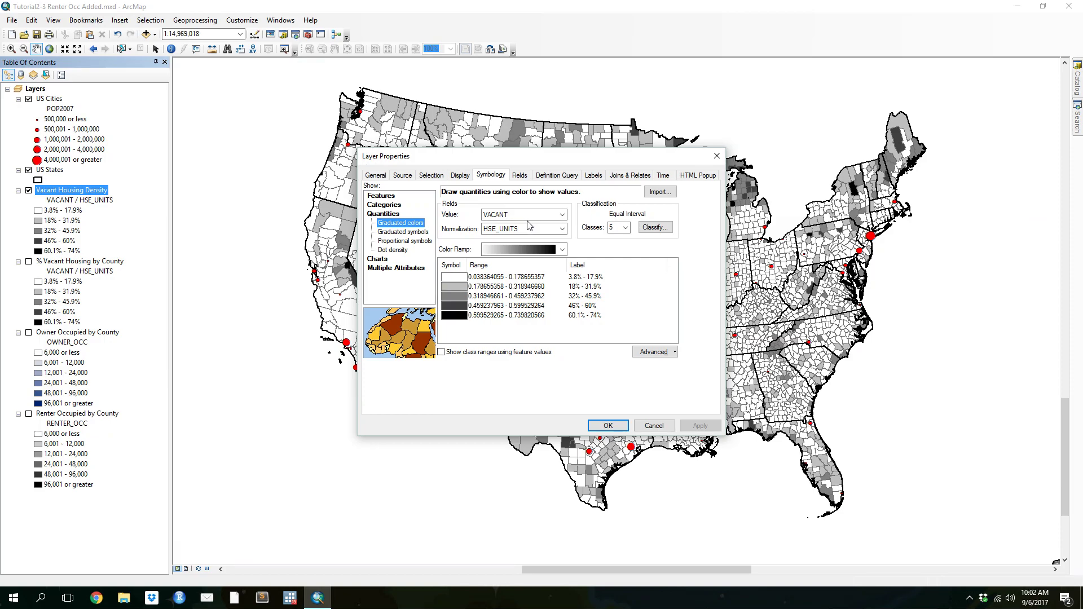
left_click(524, 229)
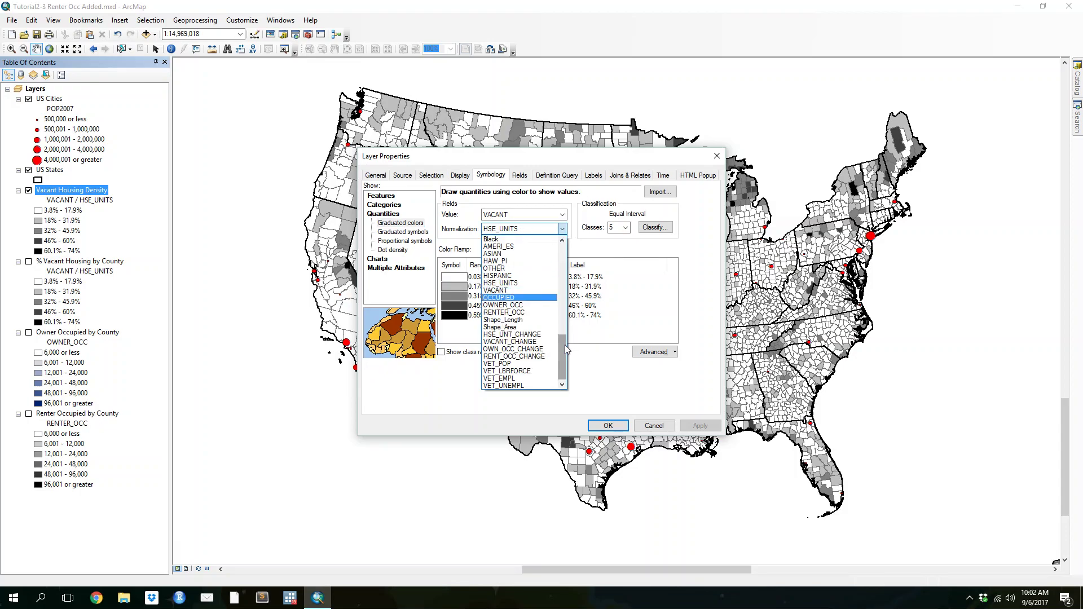
left_click_drag(564, 351, 562, 278)
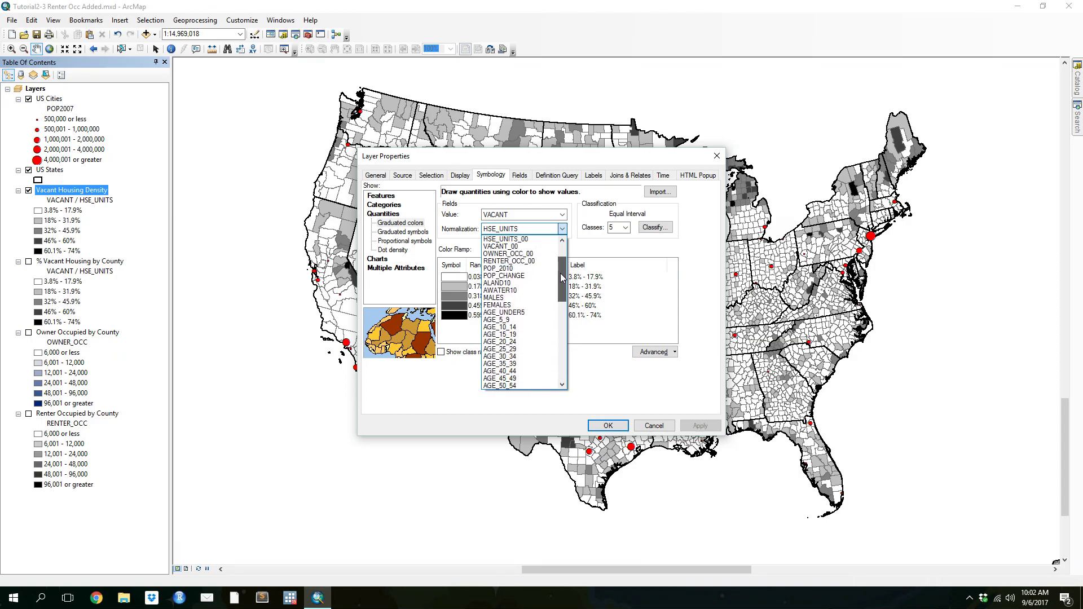
left_click(515, 288)
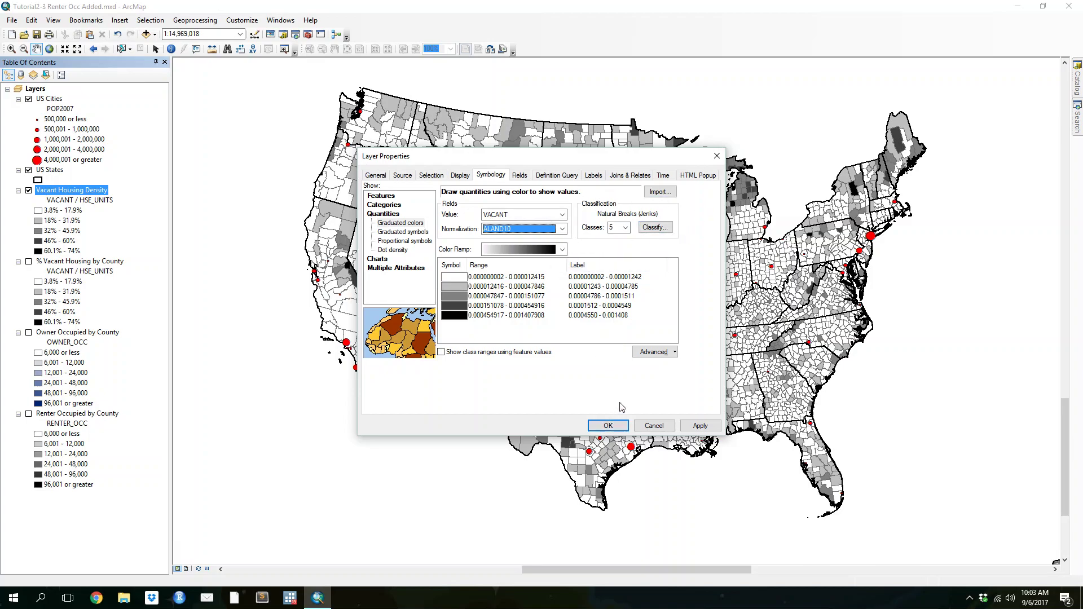
right_click(625, 270)
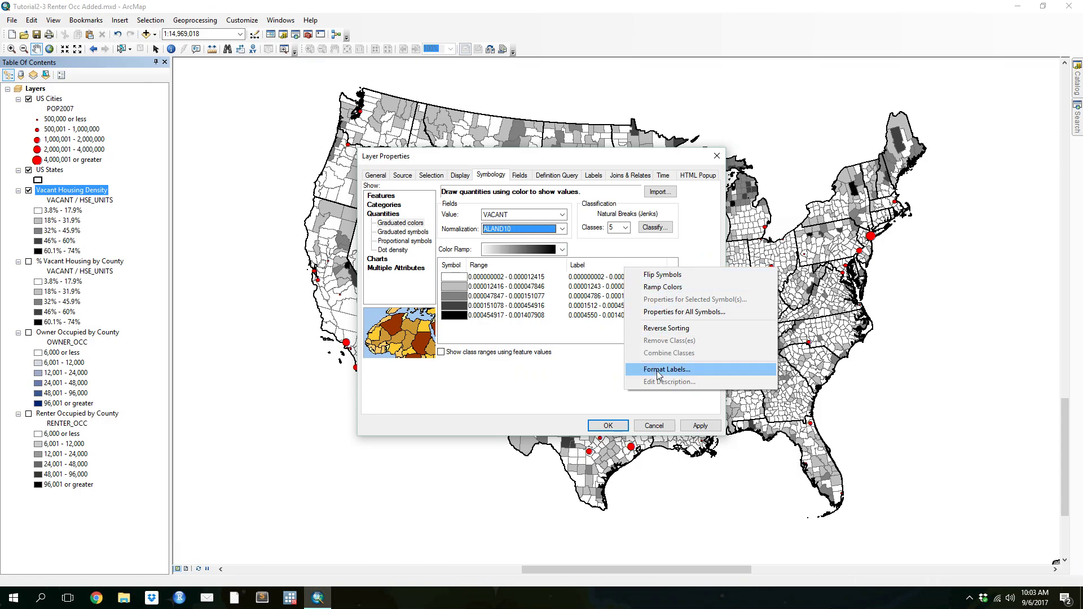
left_click(583, 373)
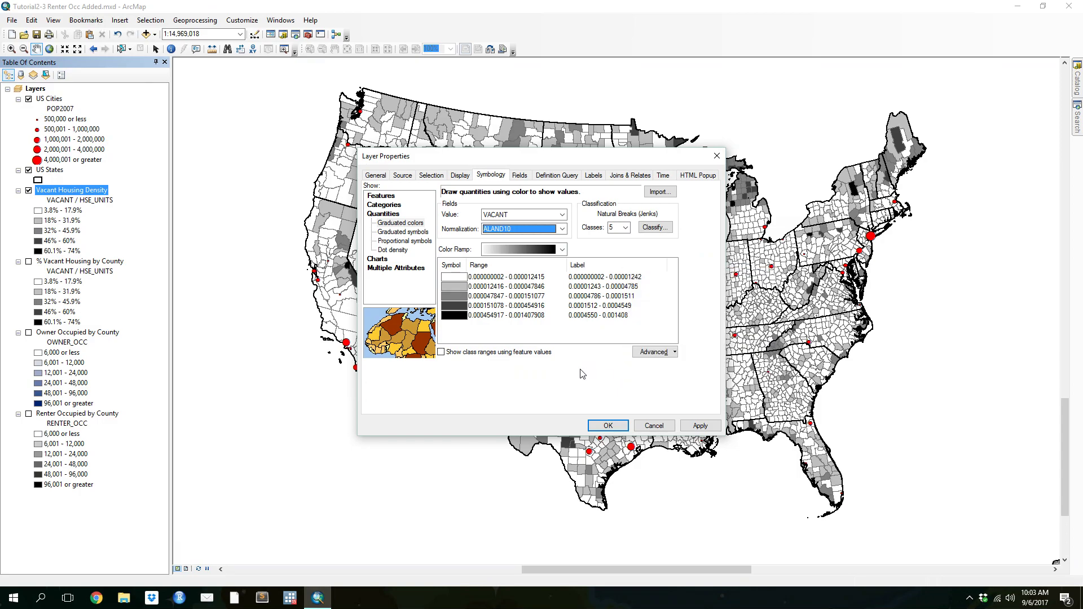
left_click(608, 426)
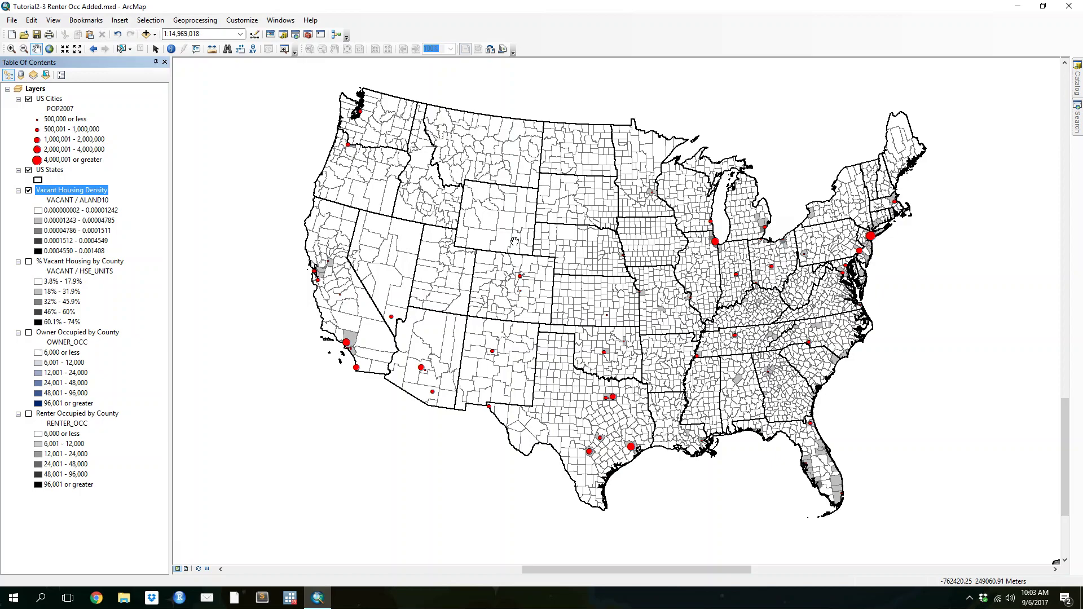
Examine vacant housing density at the New York, Los Angeles, San Francisco and Chicago bookmarks, then return to 48 Contiguous States
left_click(85, 20)
left_click(100, 96)
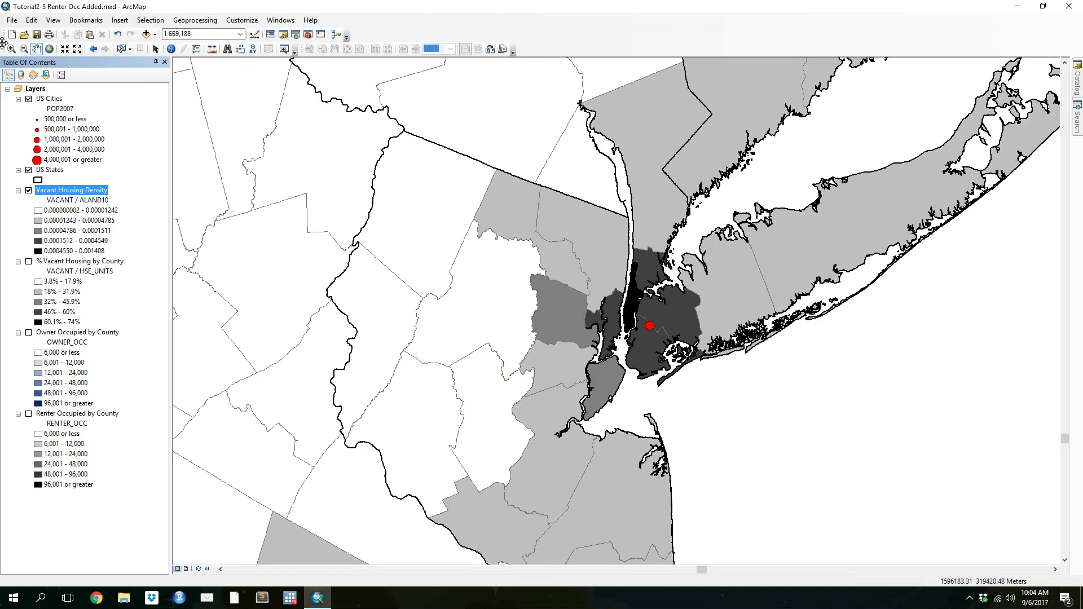
left_click(85, 20)
left_click(101, 114)
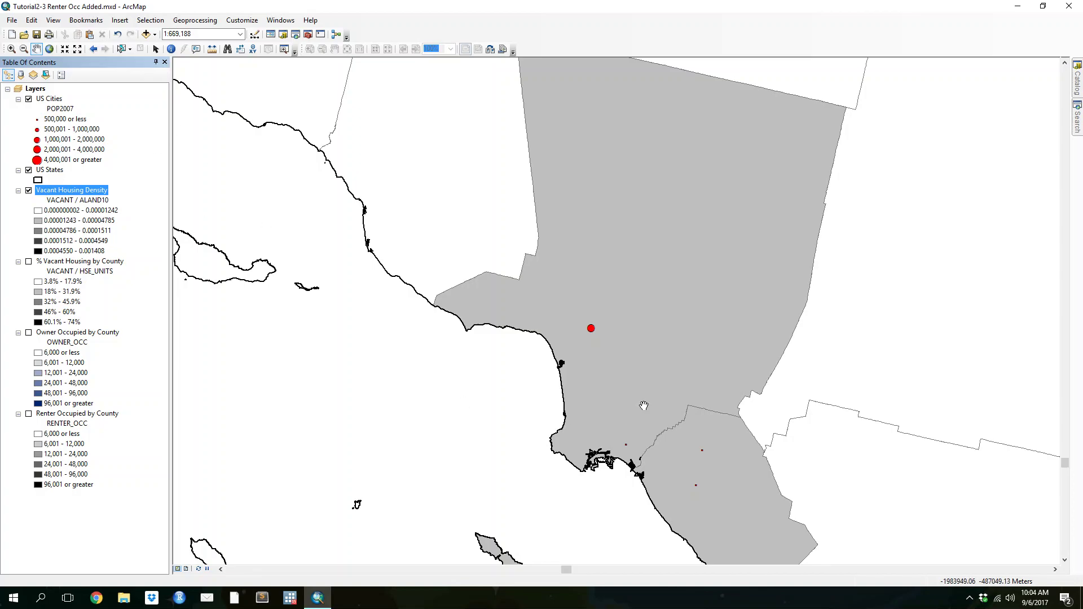
left_click(85, 20)
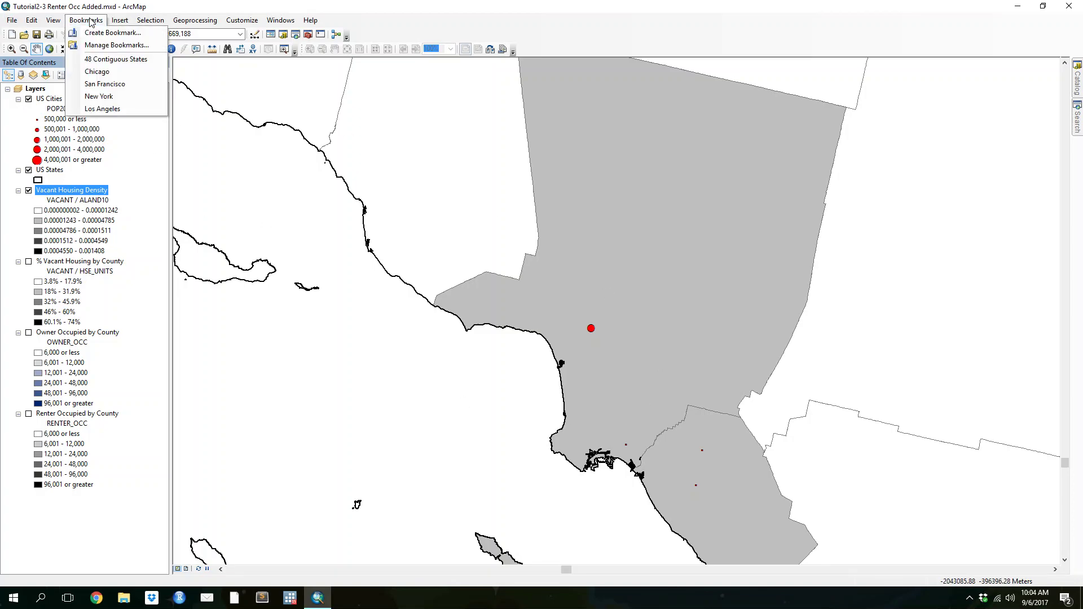
left_click(107, 84)
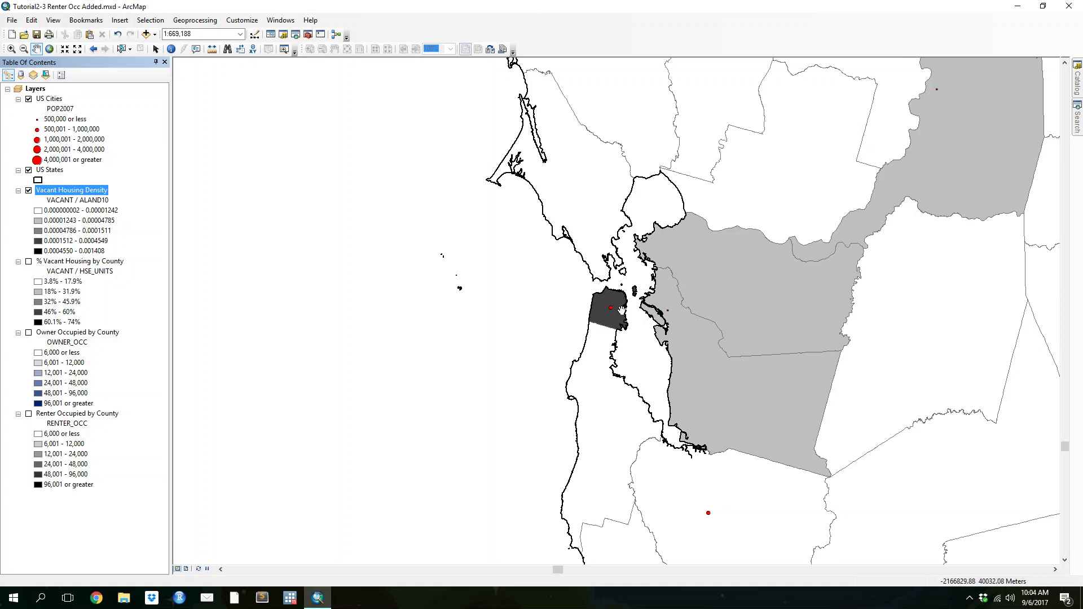
left_click(84, 20)
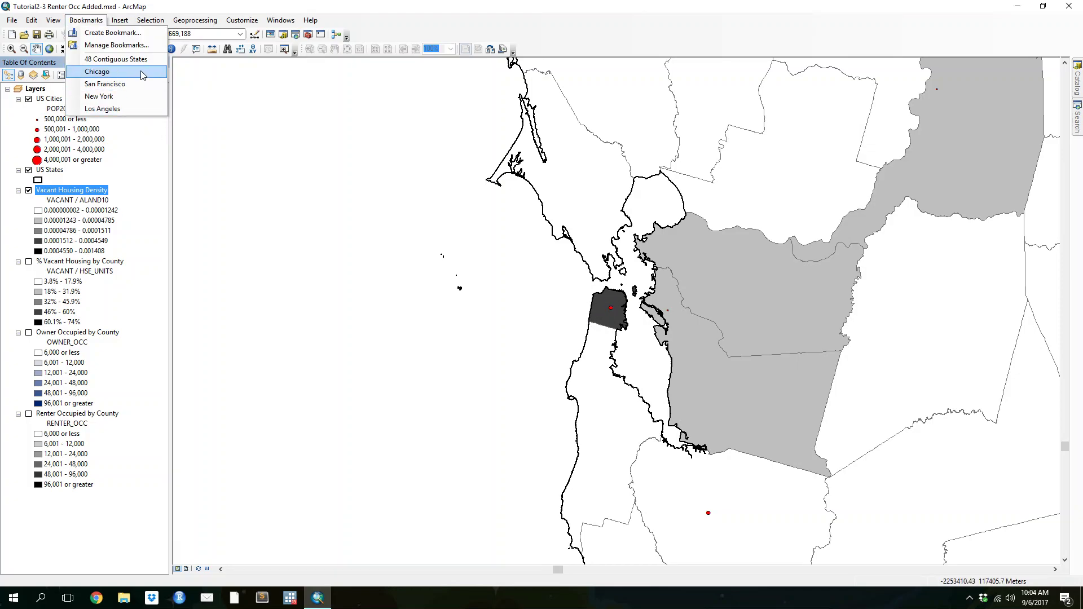
left_click(113, 72)
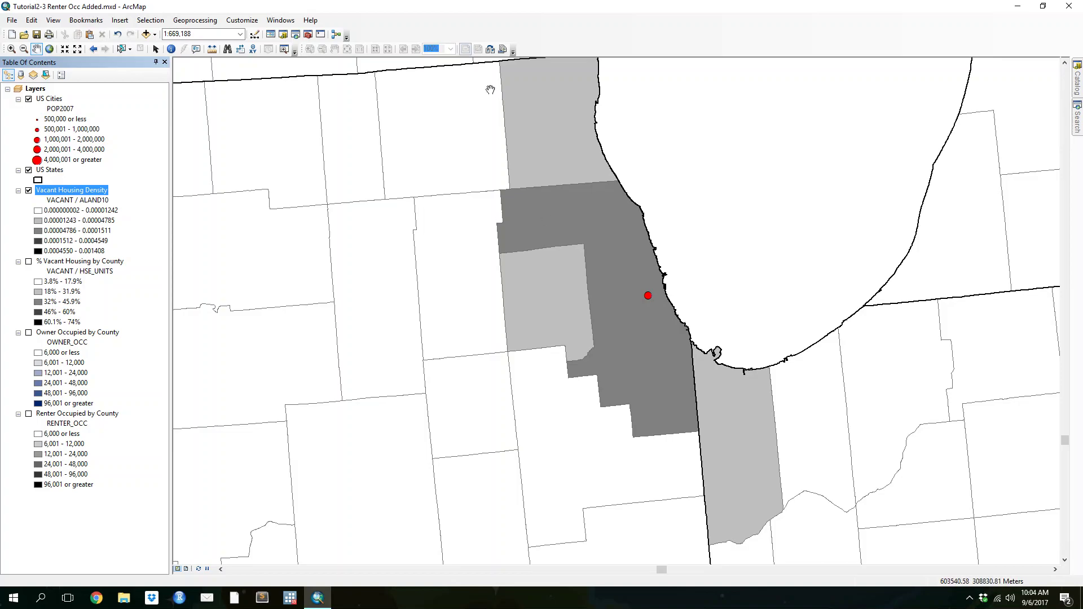
left_click(80, 21)
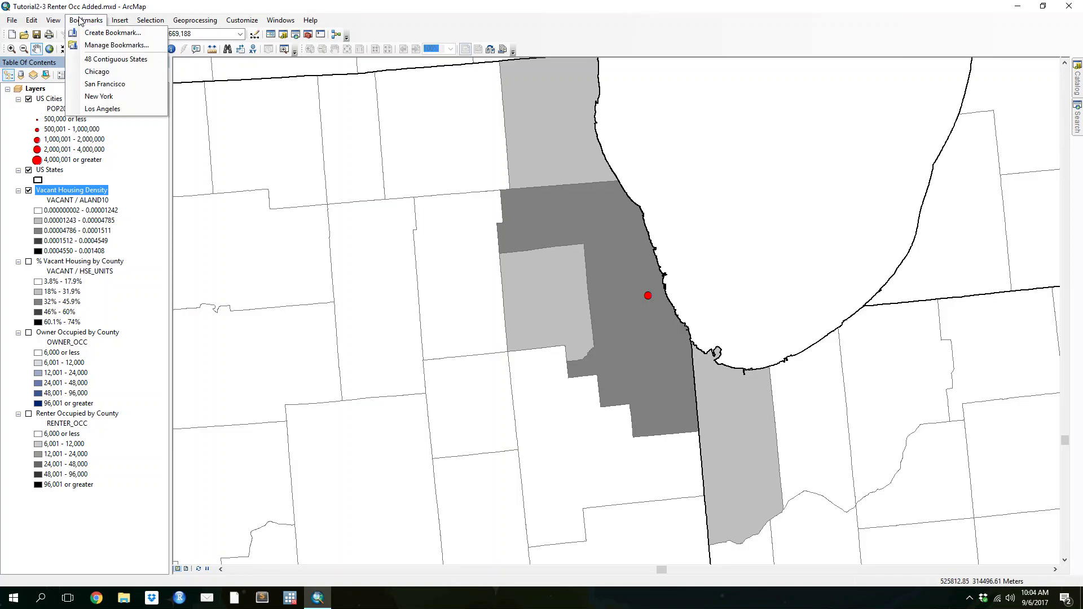
left_click(93, 59)
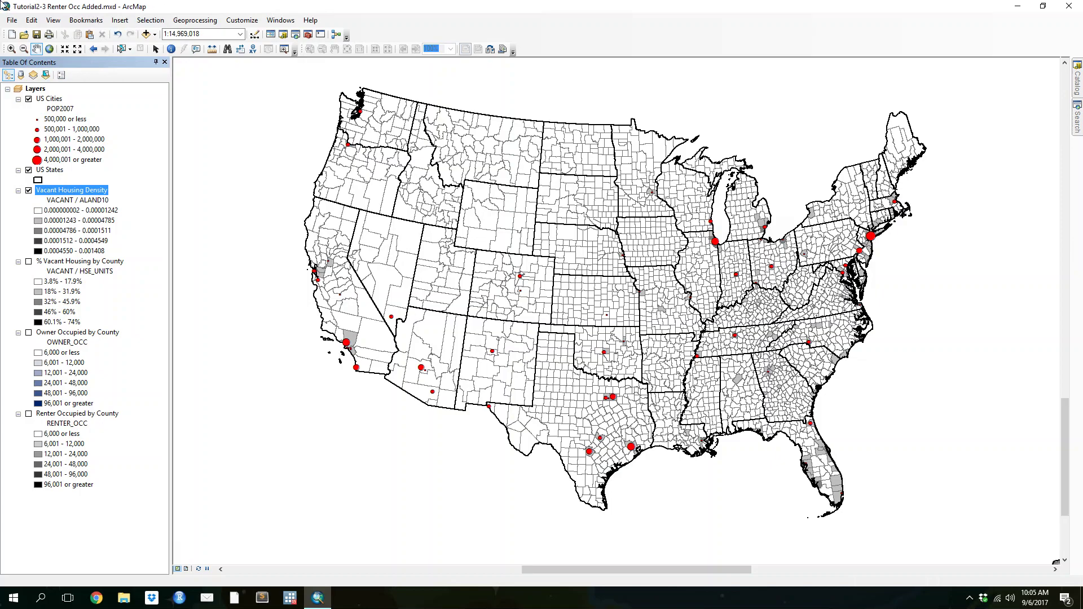
Open the map document Tutorial2-6.mxd from the Maps folder and zoom to the 48 Contiguous States bookmark
left_click(24, 35)
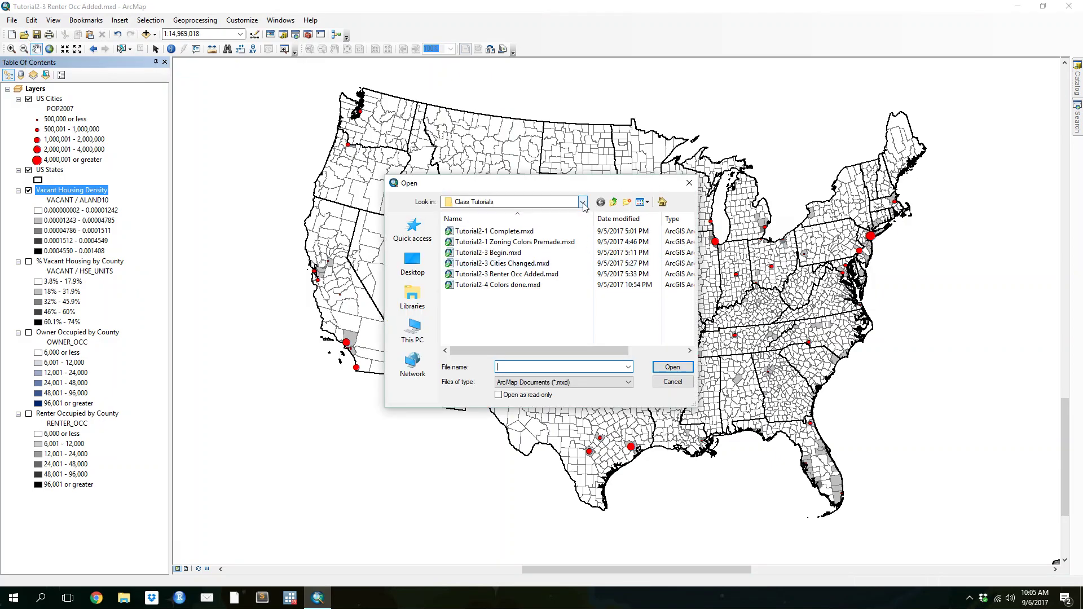
left_click(582, 203)
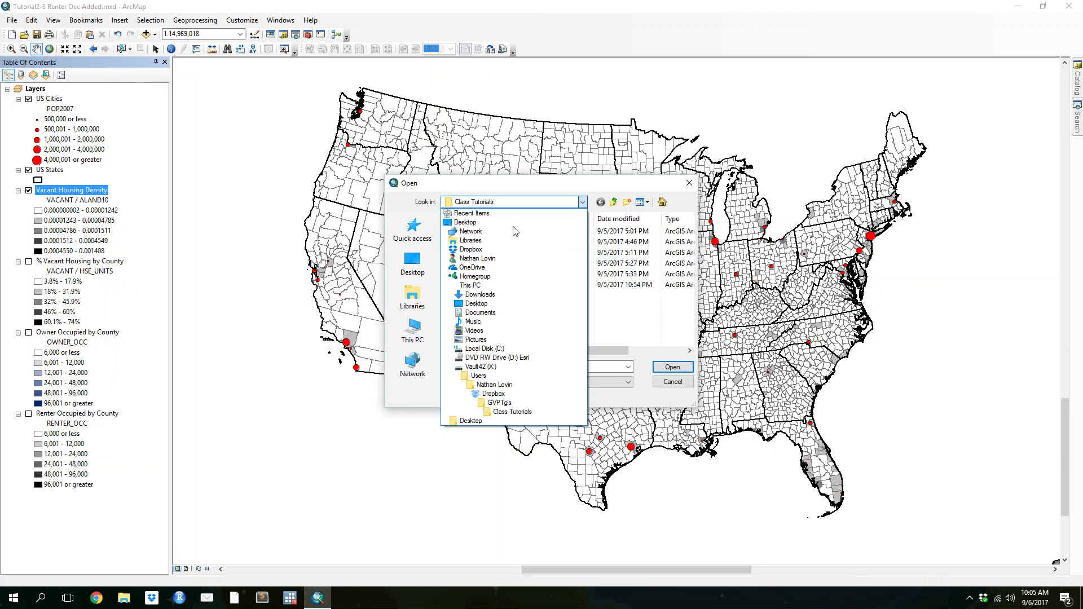
left_click(485, 213)
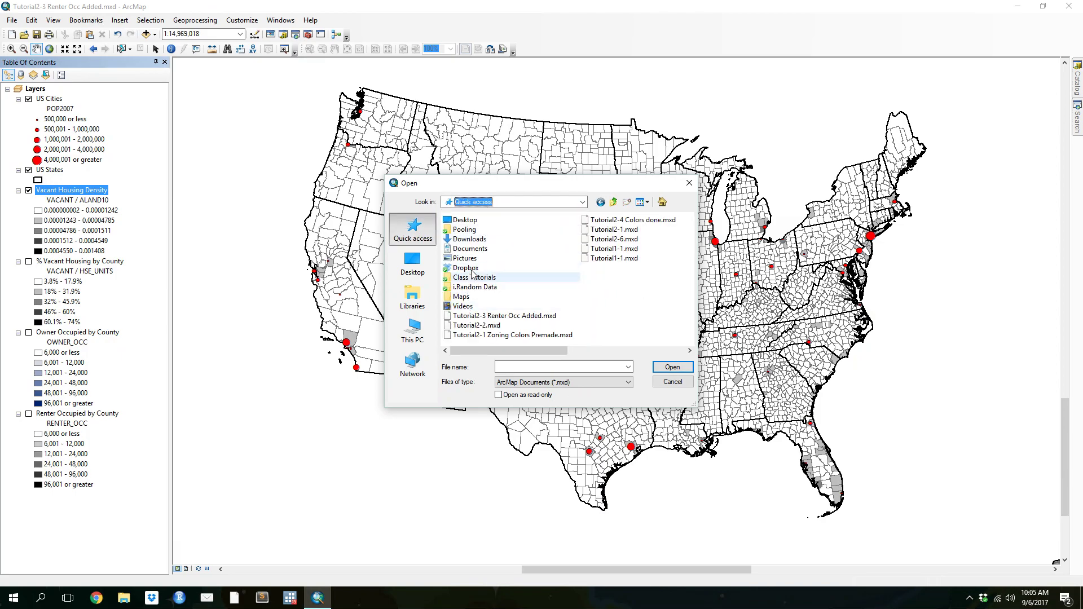
left_click(480, 278)
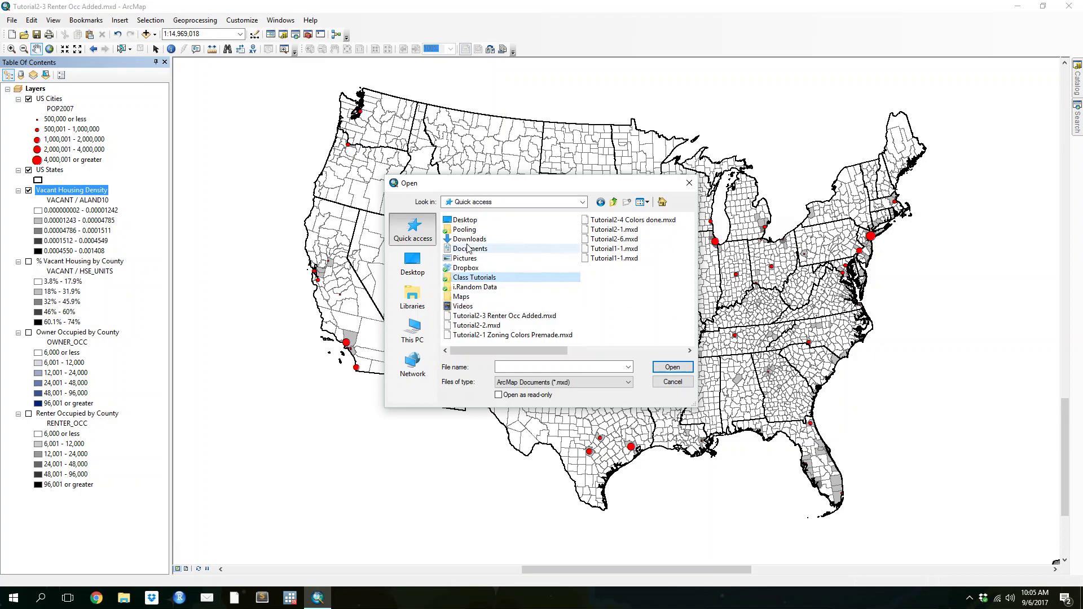
double_click(455, 297)
left_click(479, 264)
double_click(479, 264)
left_click(548, 324)
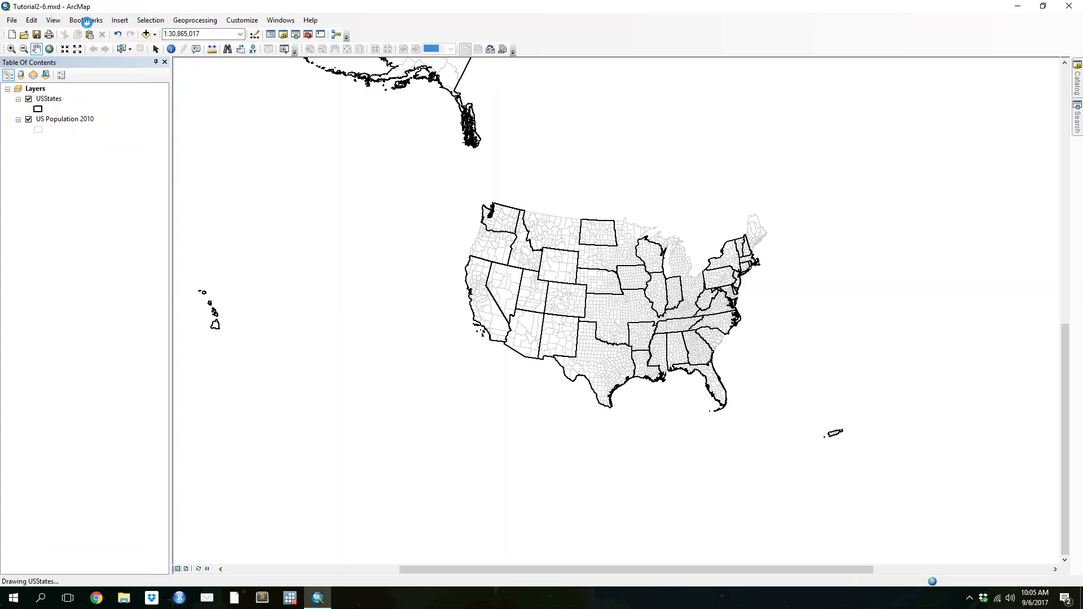
left_click(86, 21)
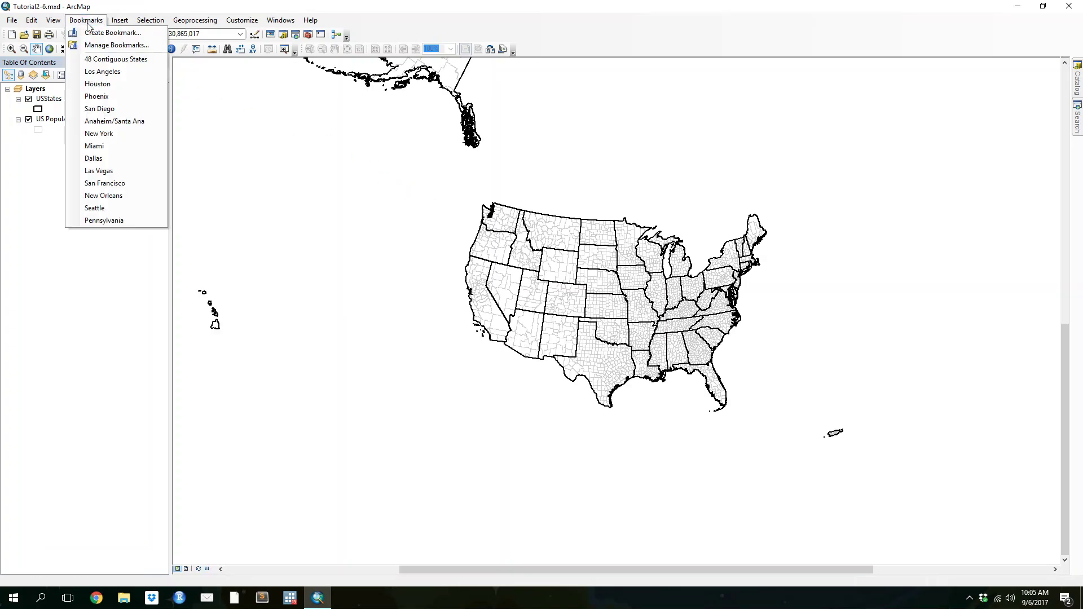
left_click(101, 57)
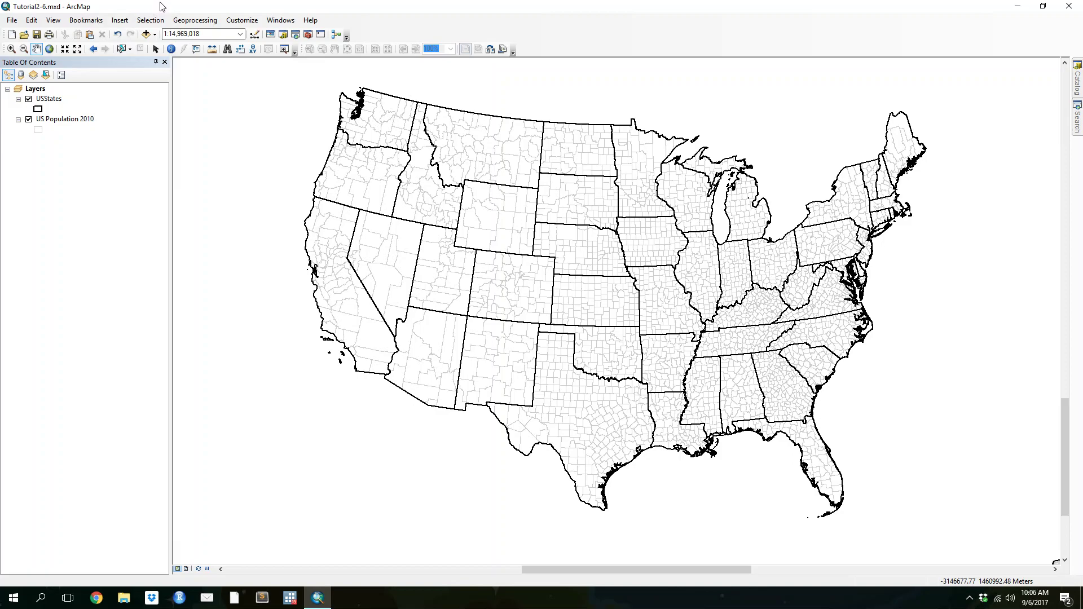
Open the symbology properties of the US Population 2010 layer
right_click(62, 119)
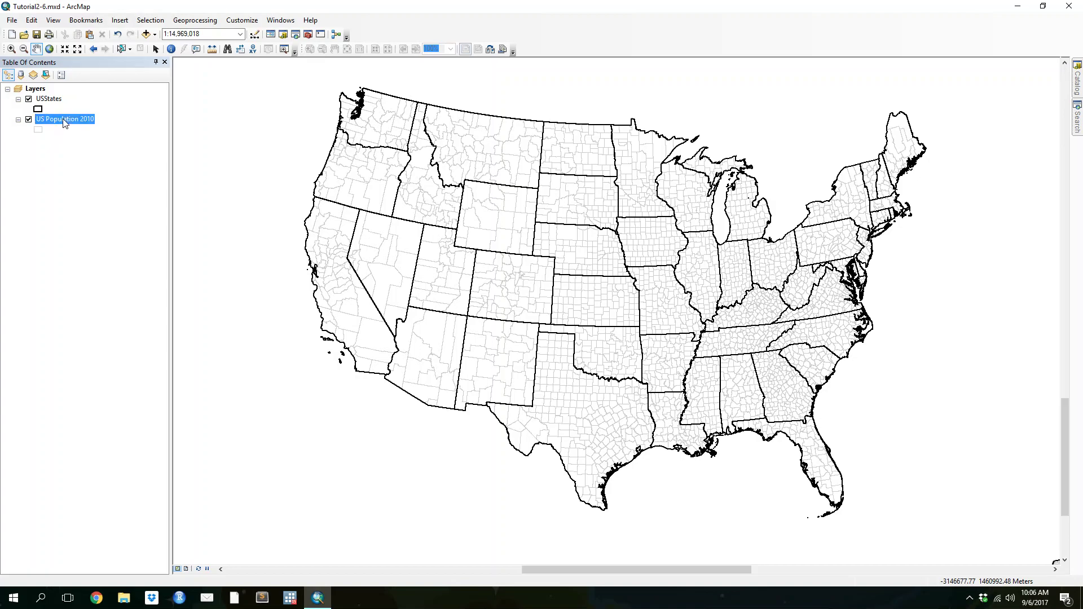
left_click(35, 159)
right_click(79, 120)
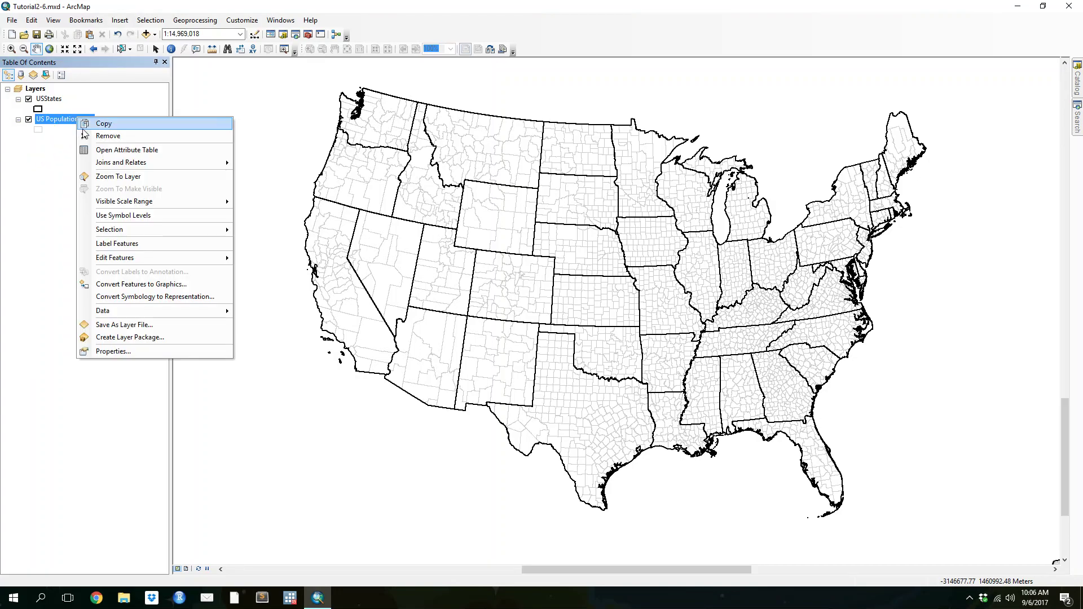
left_click(107, 354)
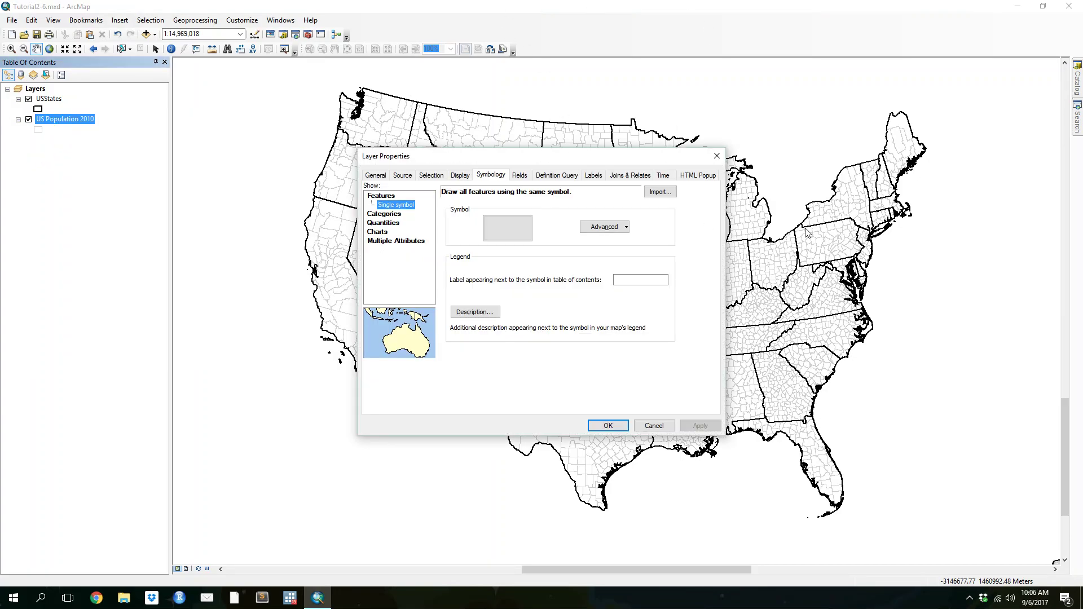
Try graduated colors on POP_2010 for the US Population 2010 layer and compare the other quantity symbology types
left_click(393, 224)
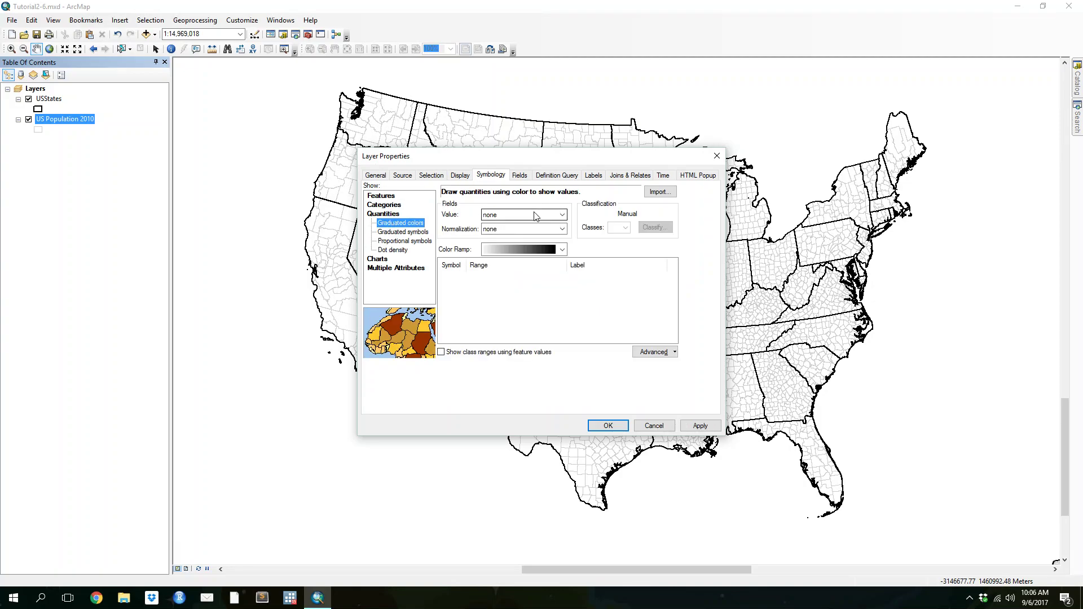
left_click(545, 214)
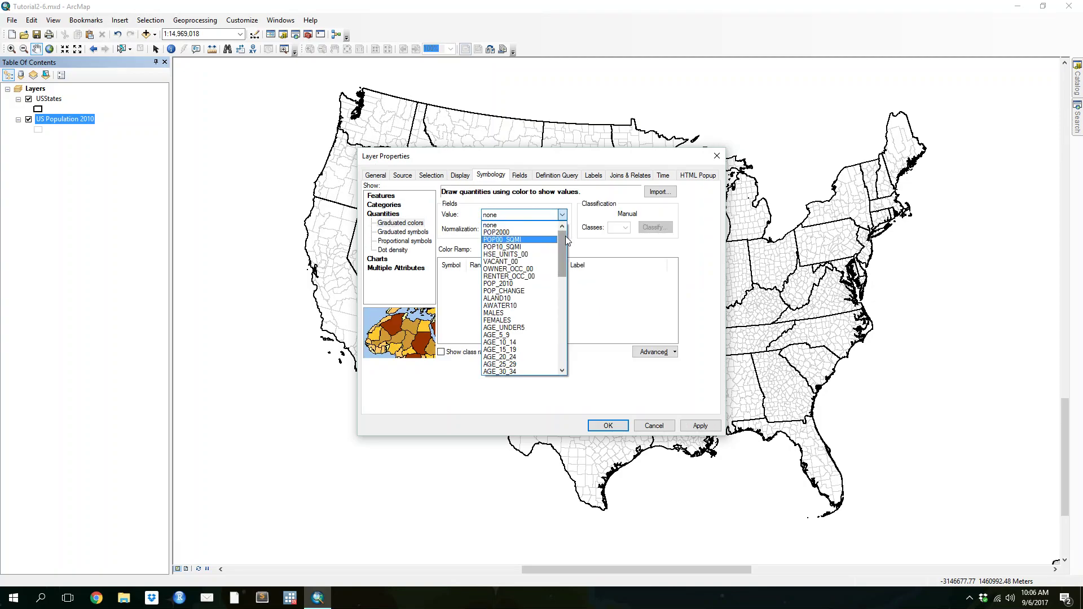
left_click(533, 283)
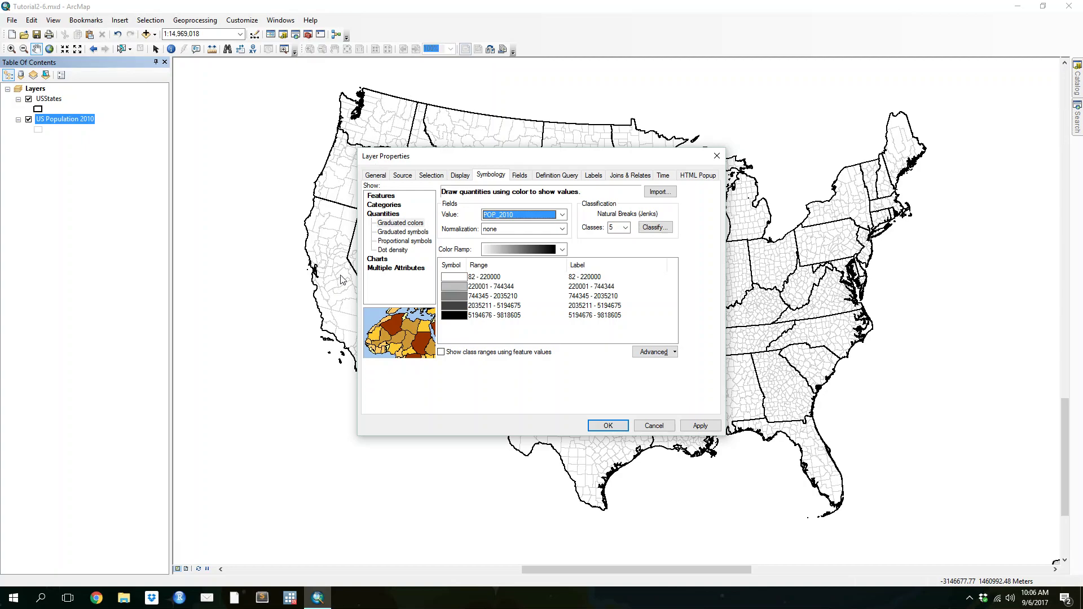
left_click(399, 252)
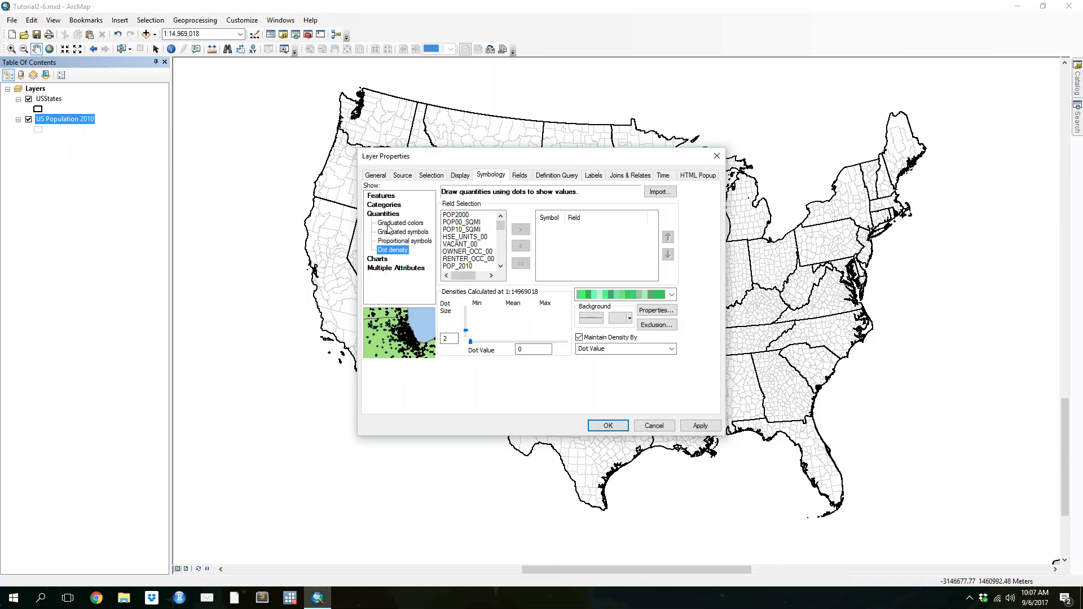
left_click(390, 224)
left_click(395, 232)
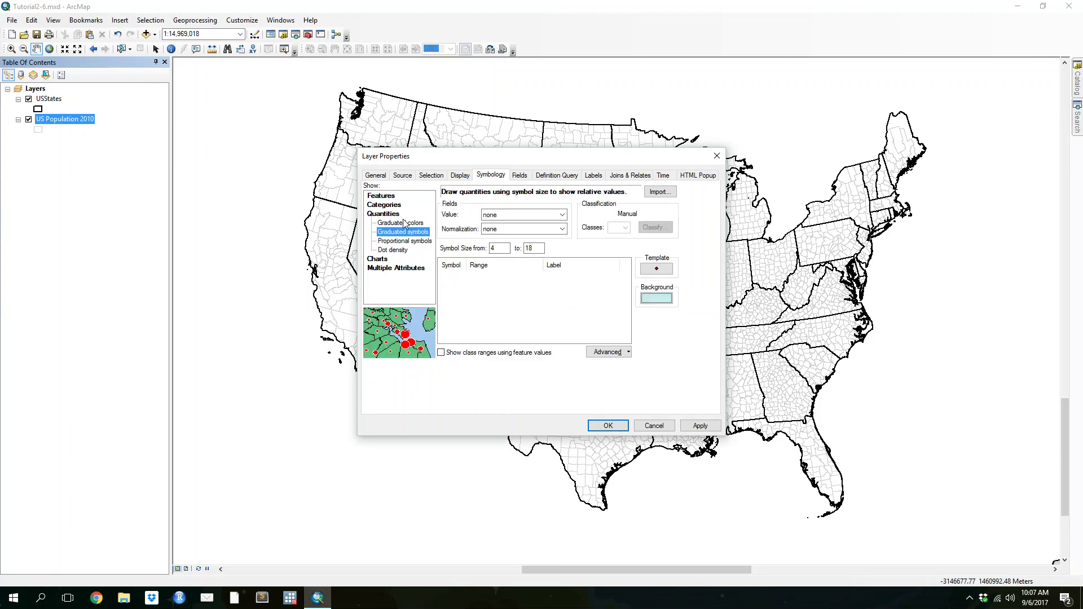
left_click(405, 224)
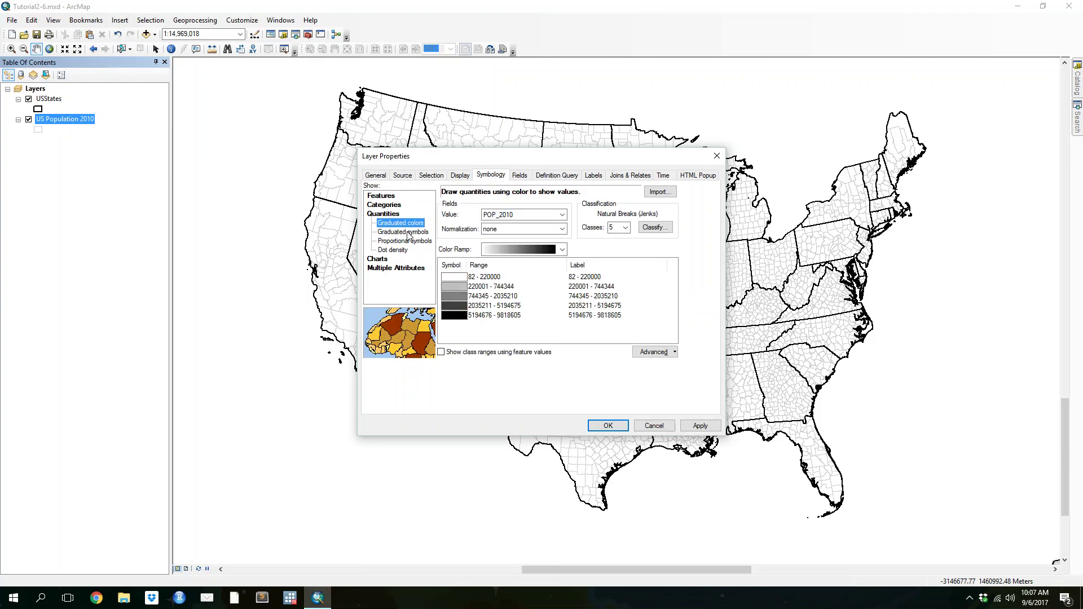
left_click(408, 232)
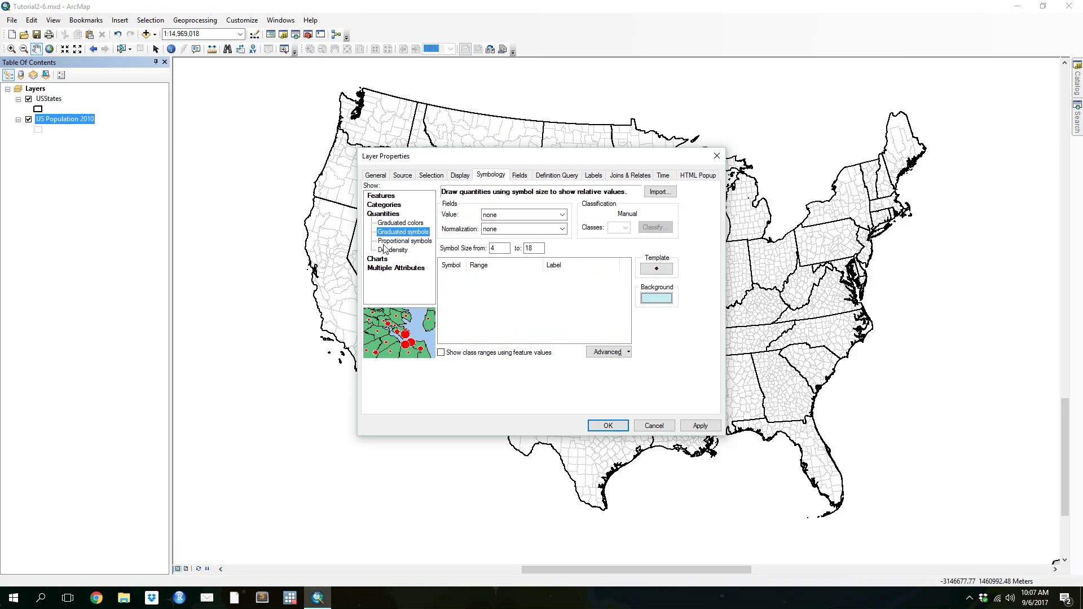
Symbolize the US Population 2010 layer as dot density using the POP_2010 field
left_click(384, 249)
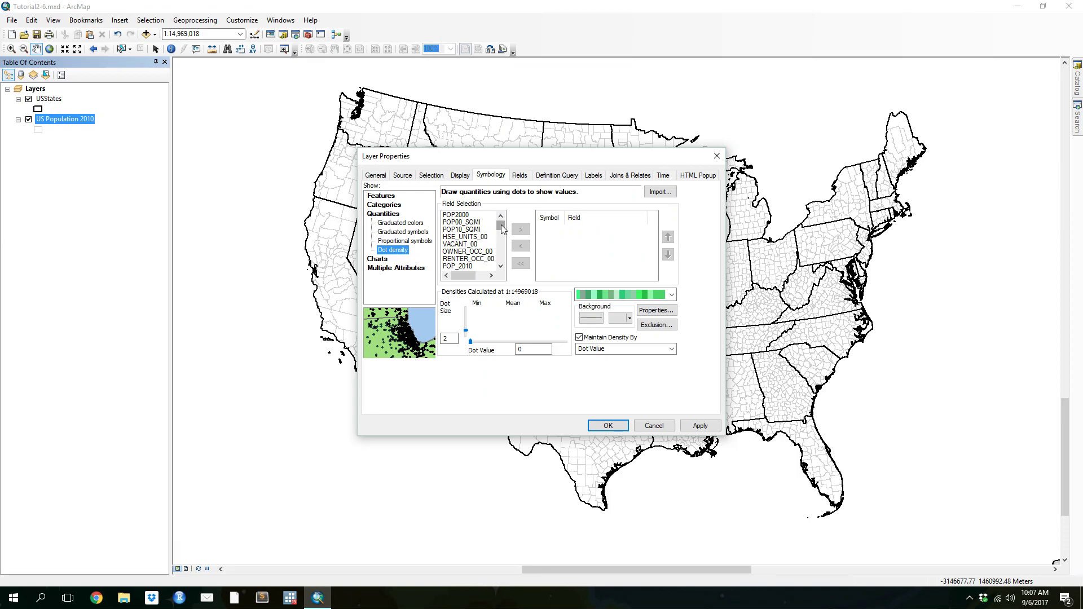
left_click_drag(500, 225, 503, 227)
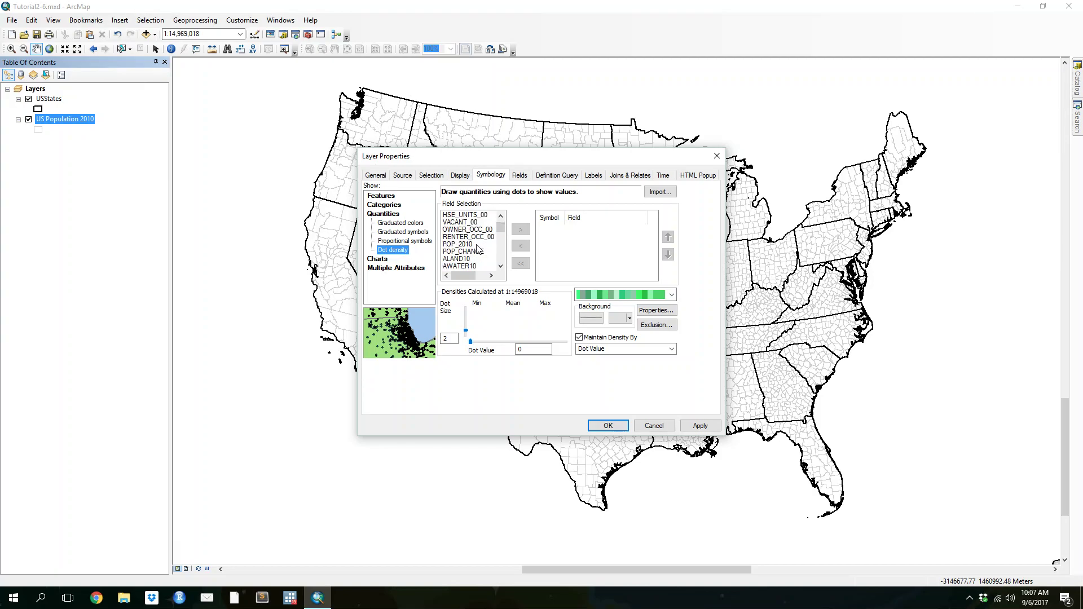
left_click(475, 244)
left_click(520, 228)
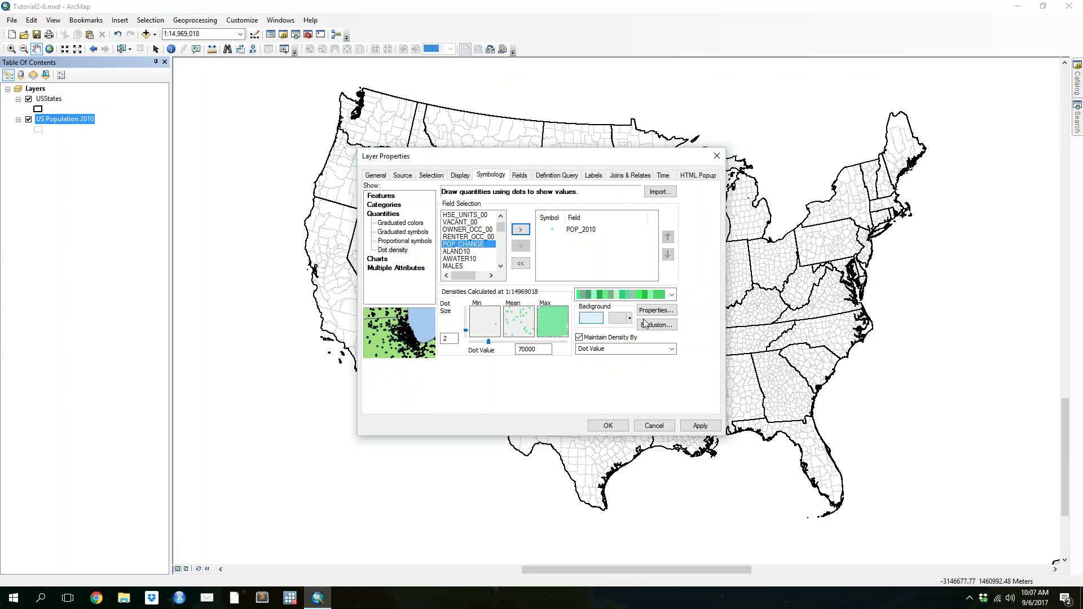
left_click(671, 294)
right_click(671, 298)
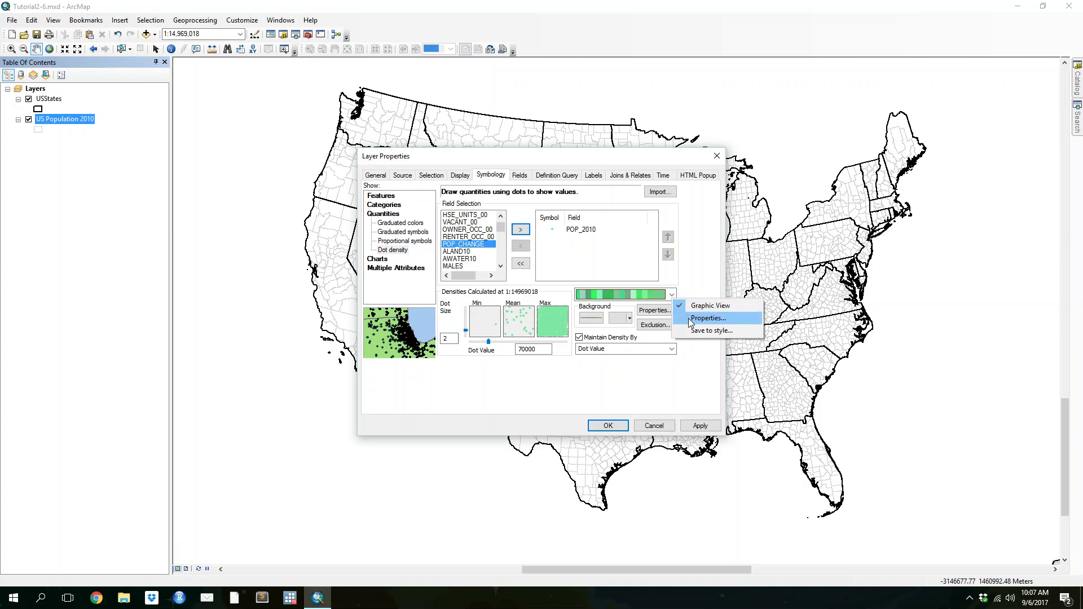
left_click(671, 374)
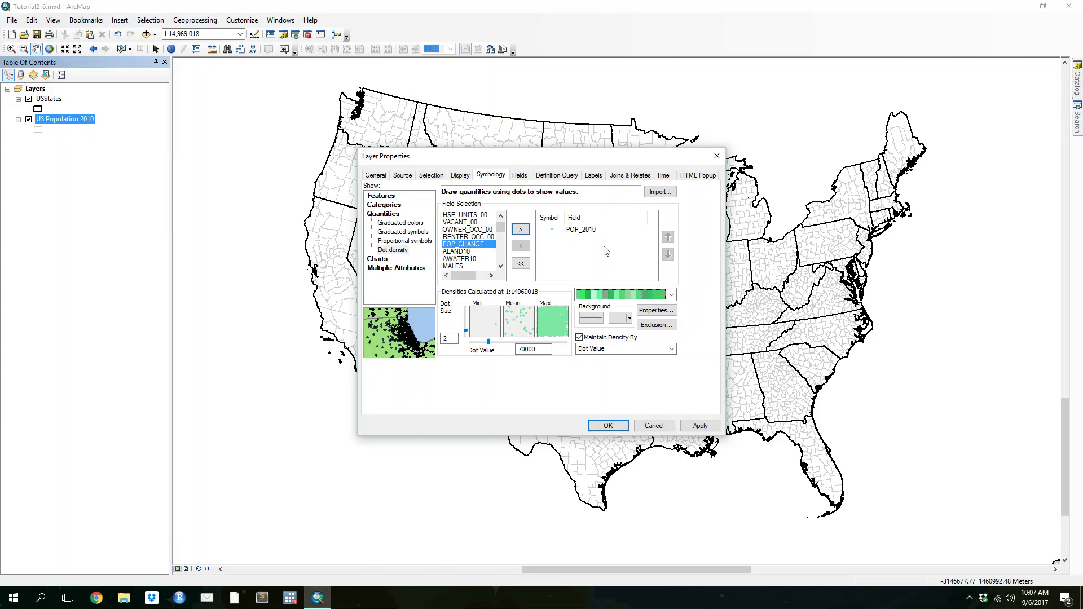
Change the POP_2010 dot symbol's color to red
left_click(555, 231)
double_click(554, 231)
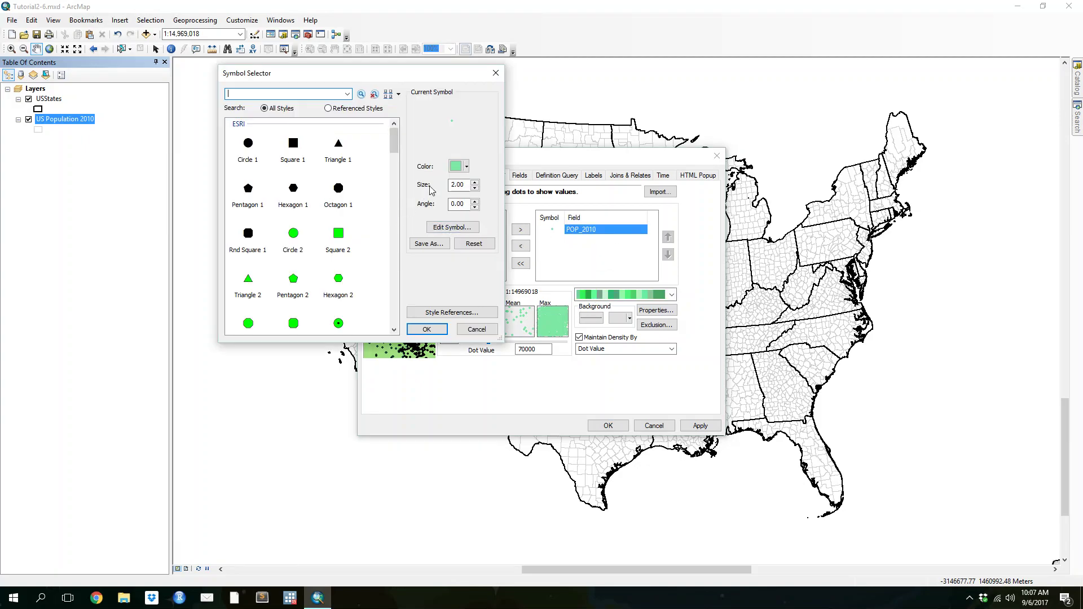
left_click(466, 167)
left_click(464, 216)
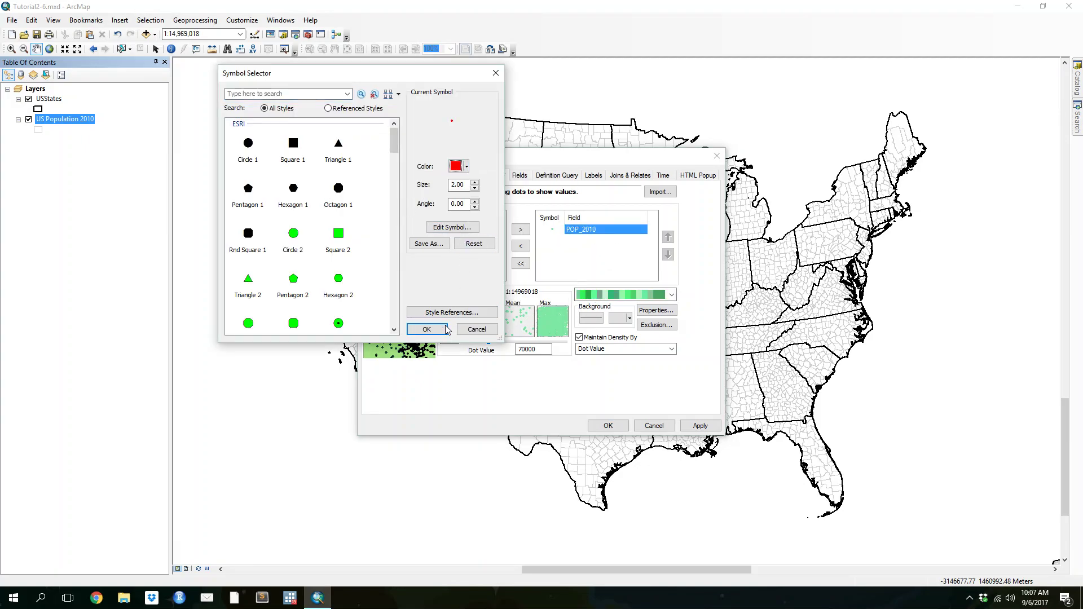
left_click(427, 329)
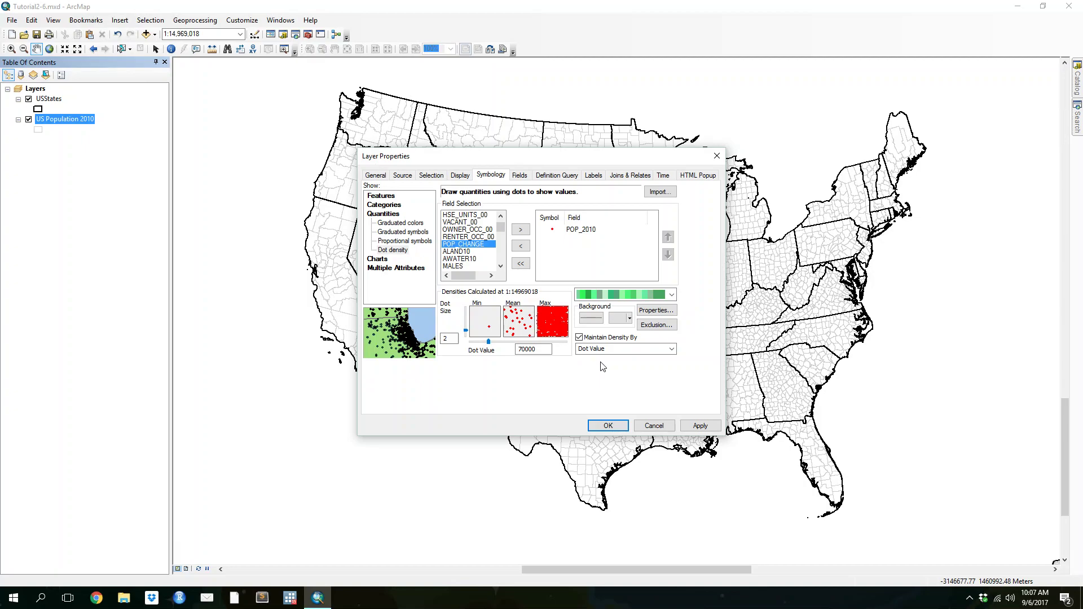
Change the color of the dot density background outline for US Population 2010 to light gray
left_click(592, 319)
left_click(457, 166)
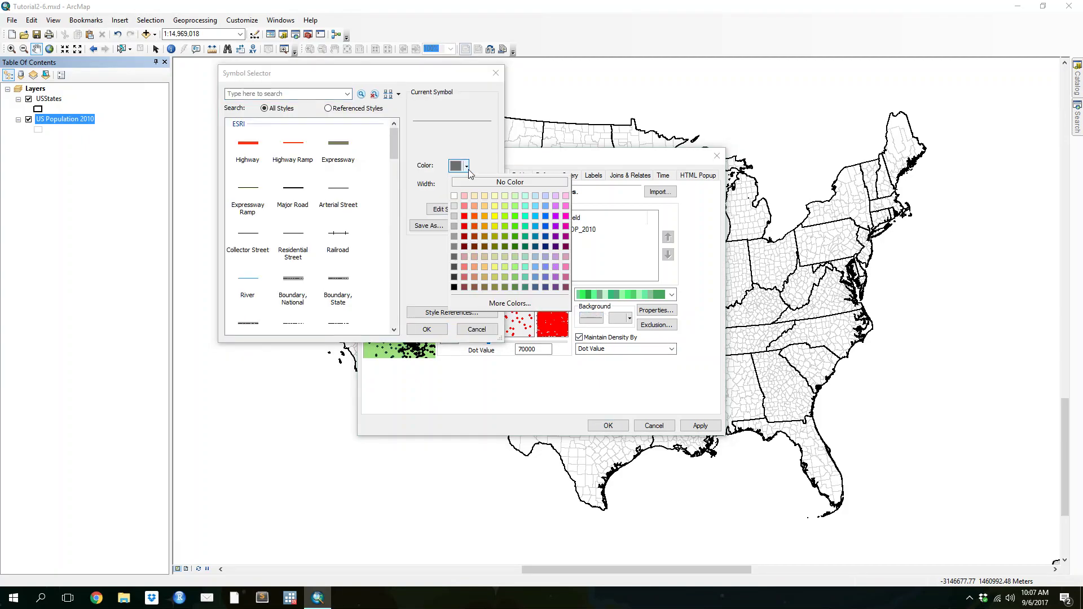
left_click(456, 217)
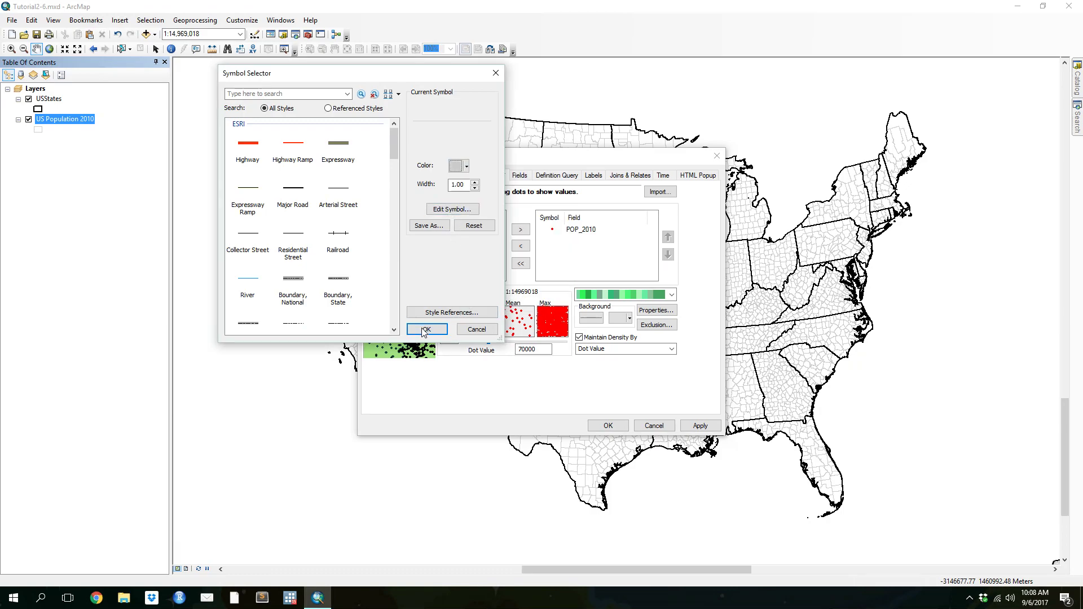
left_click(424, 331)
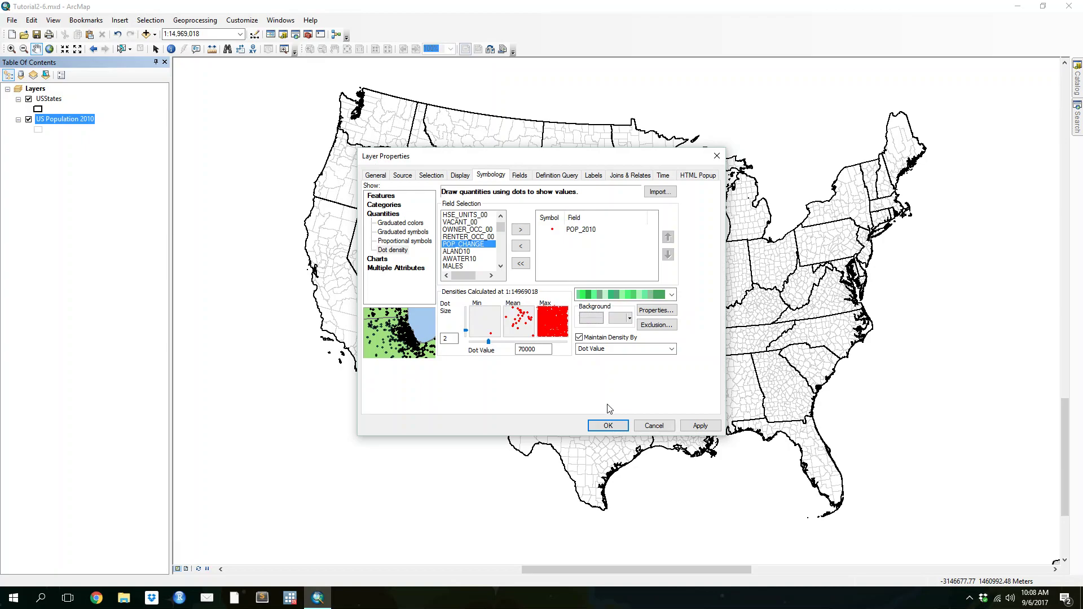
Set the POP_2010 dot value to 5000 and apply the dot density symbology to the map
double_click(539, 350)
type("5000")
left_click(608, 426)
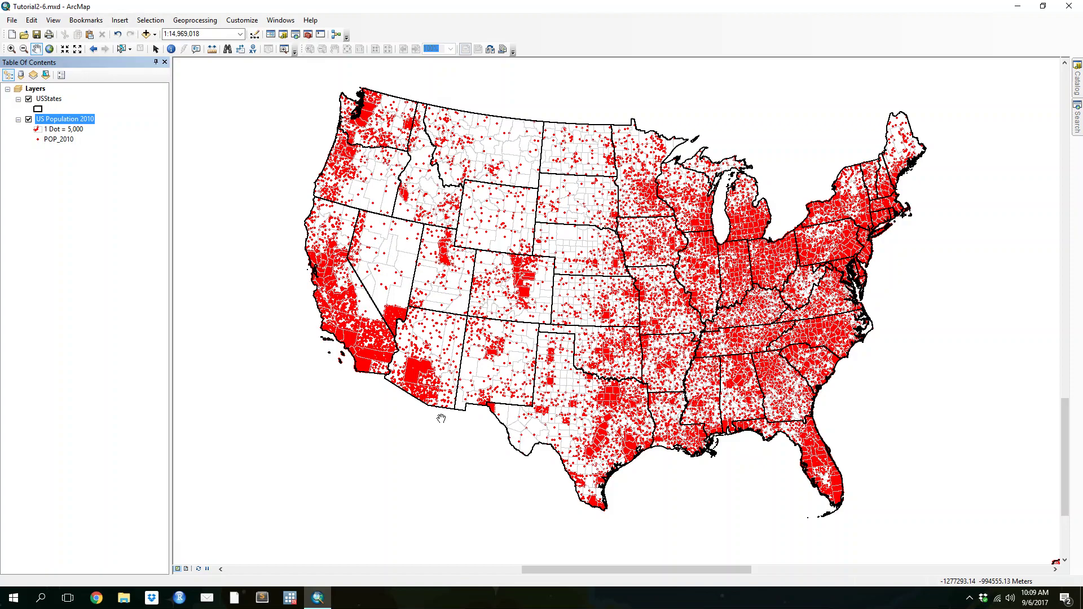
right_click(59, 120)
left_click(91, 352)
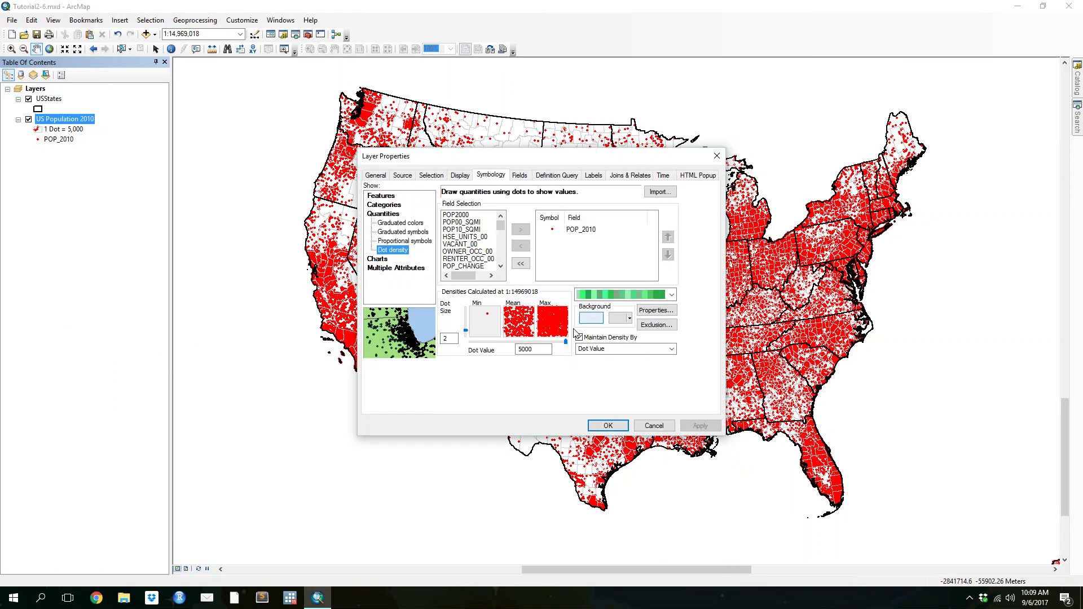
double_click(538, 348)
type("1")
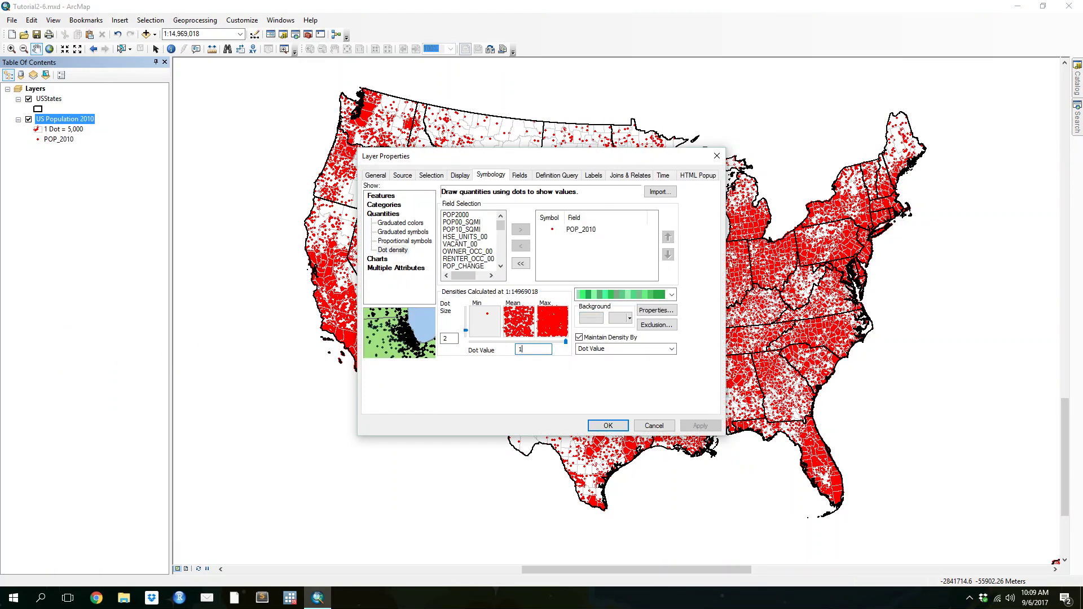
key("Return")
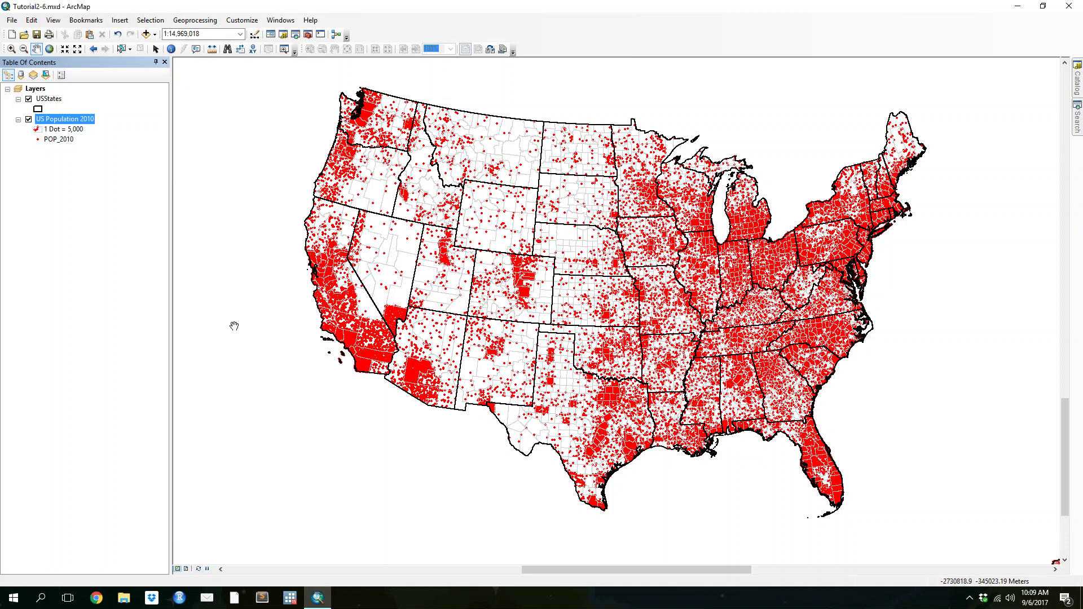
Set the dot value of the US Population 2010 dot density symbology to 10000
right_click(60, 120)
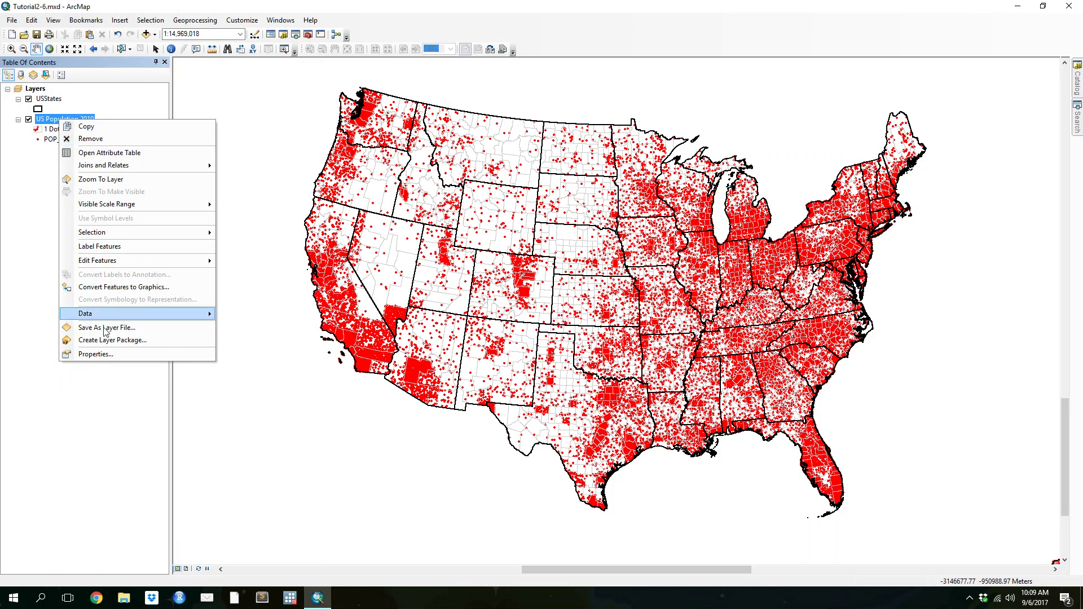
left_click(95, 355)
double_click(533, 349)
type("10000")
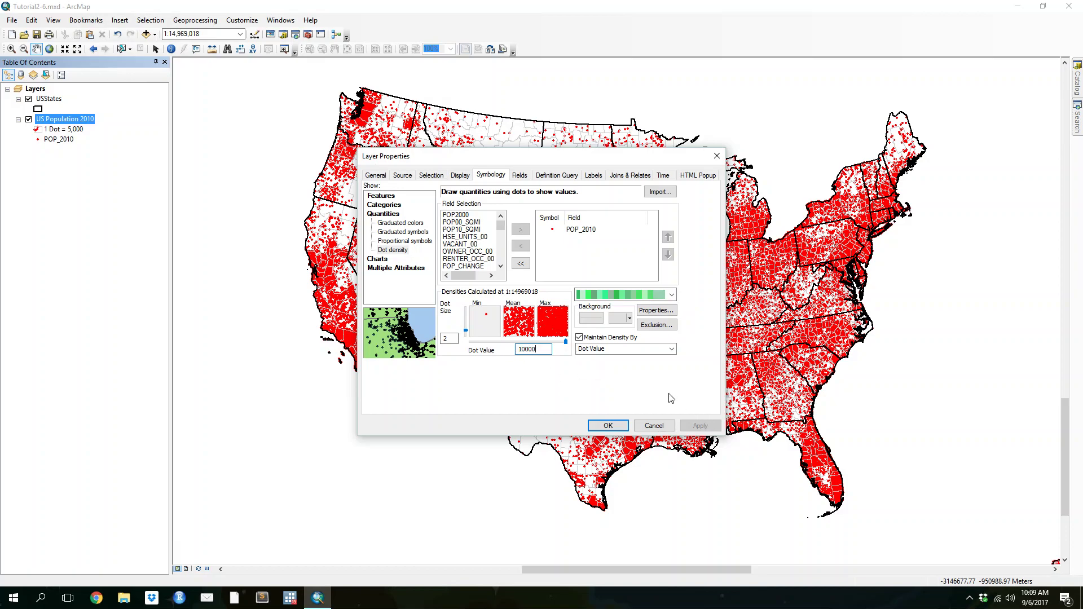
left_click(570, 274)
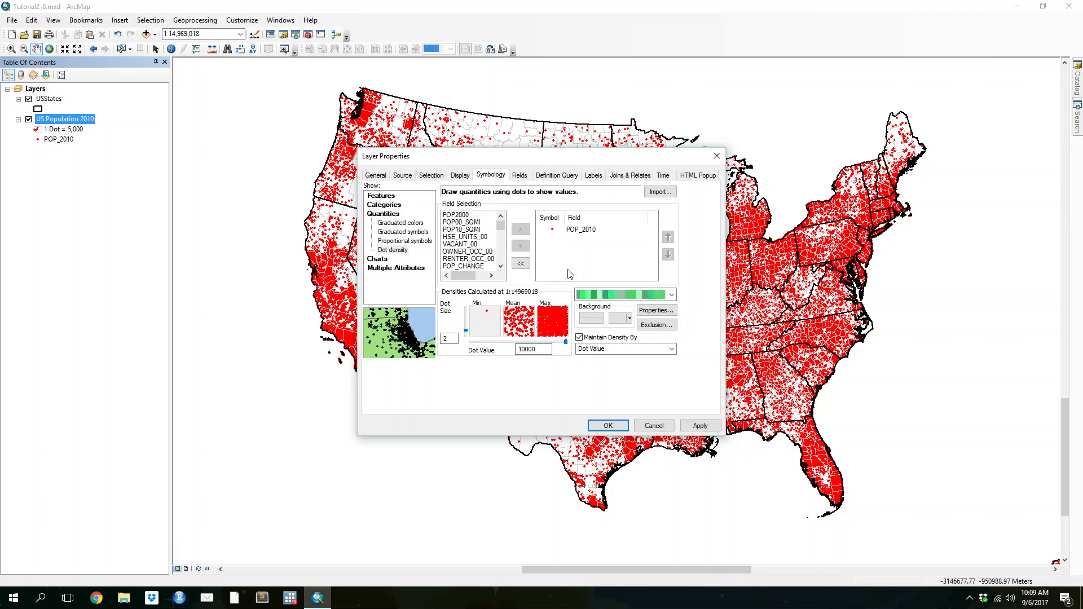
left_click(608, 425)
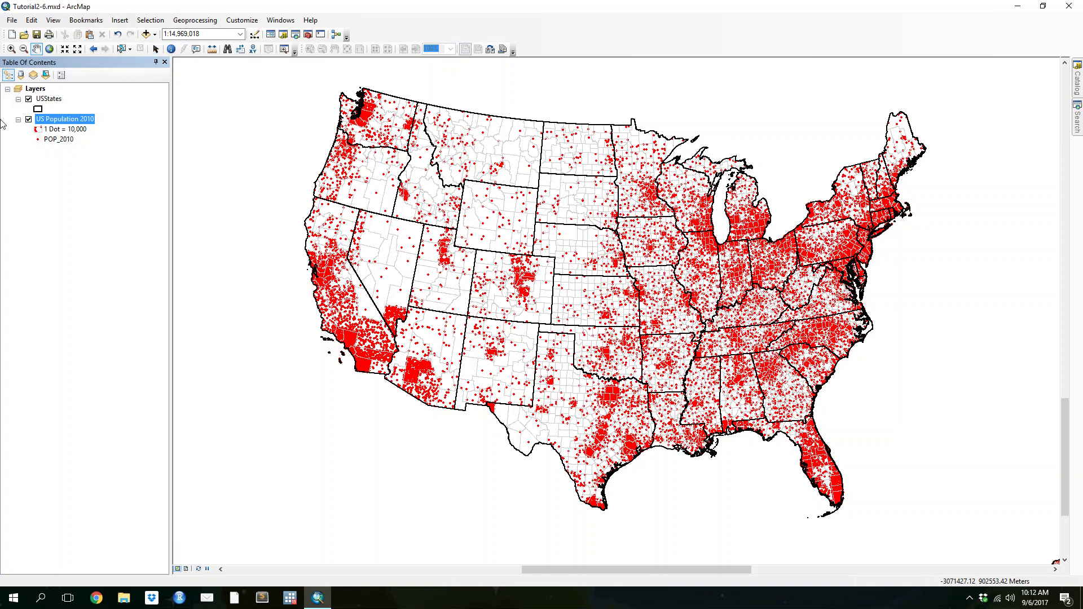
Create a new map document from the Blank Map template
left_click(12, 35)
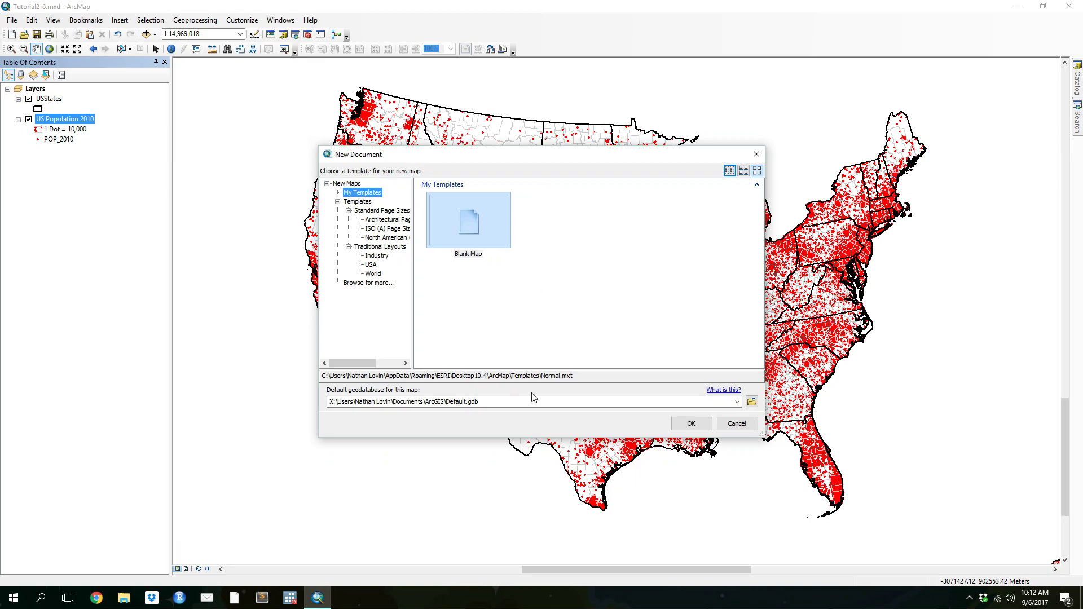
double_click(468, 220)
left_click(544, 323)
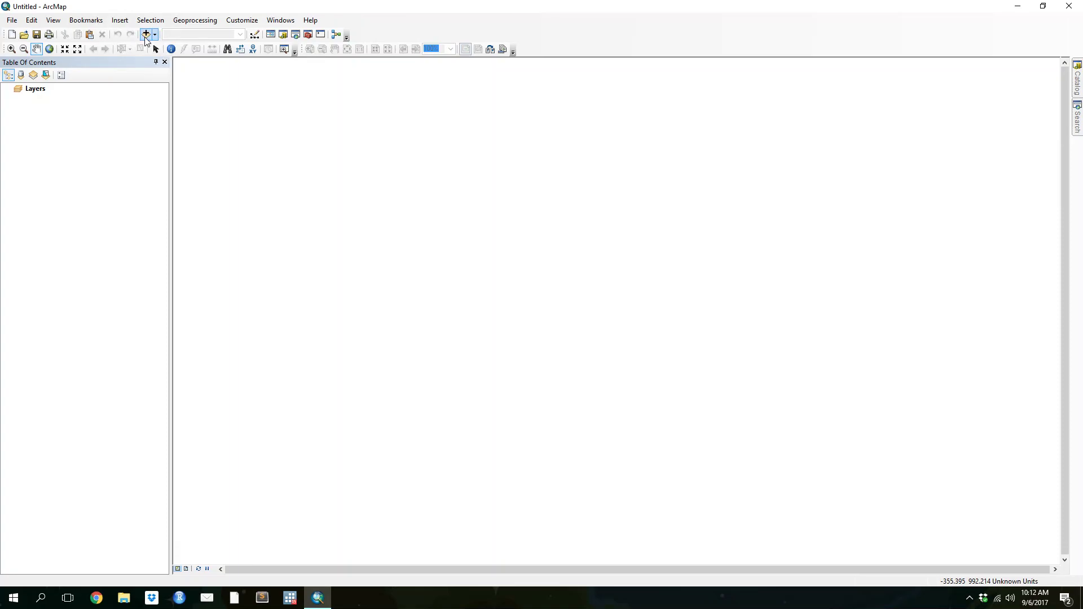
Browse the datasets in NYC.gdb within the GIST1 Data folder without adding any
left_click(146, 35)
left_click(530, 227)
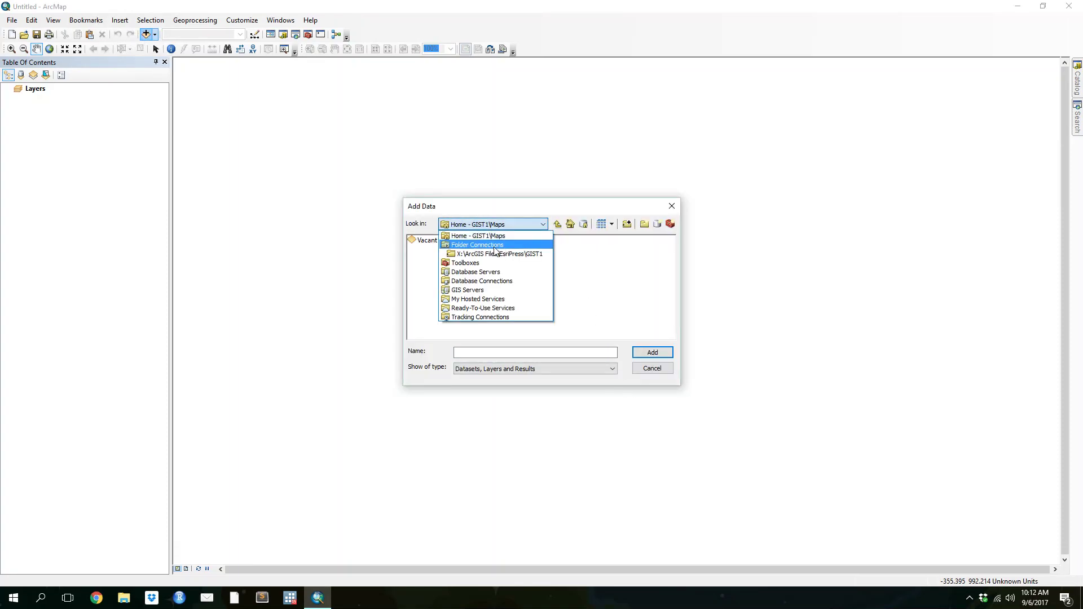
left_click(488, 250)
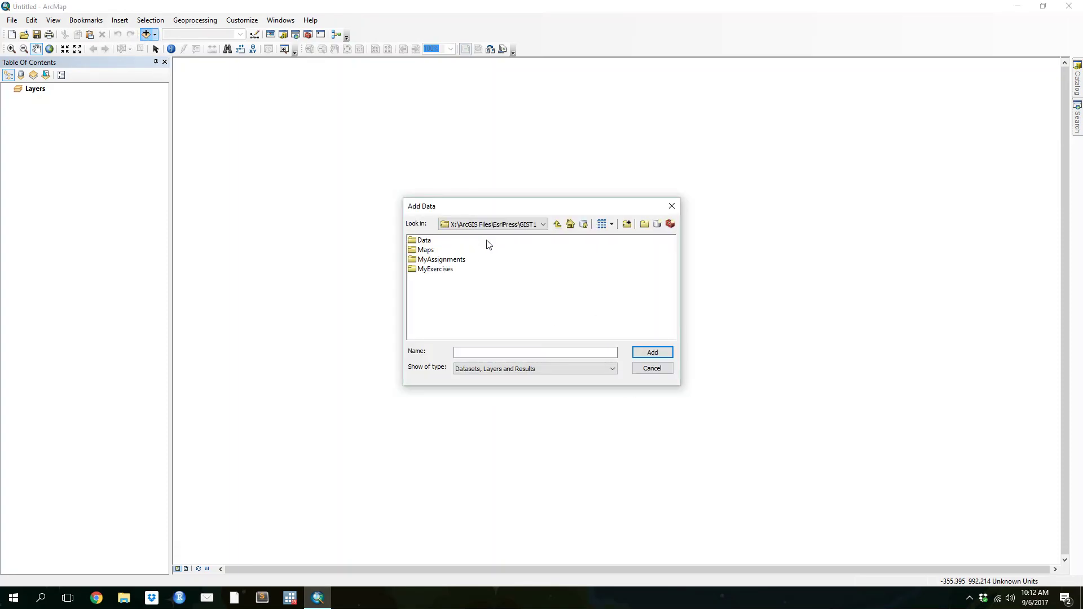
double_click(427, 243)
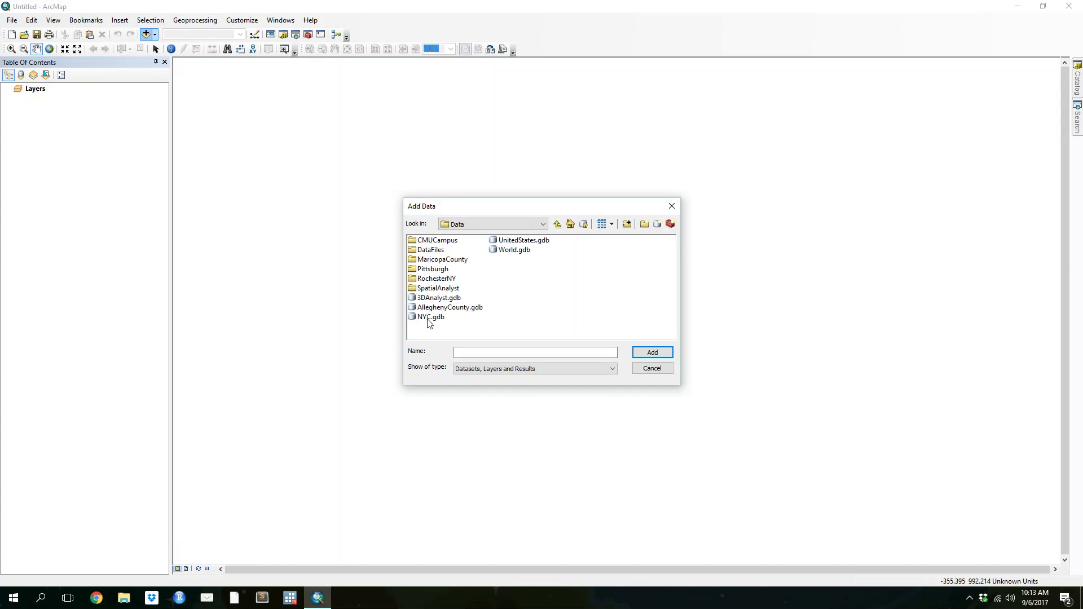
double_click(438, 316)
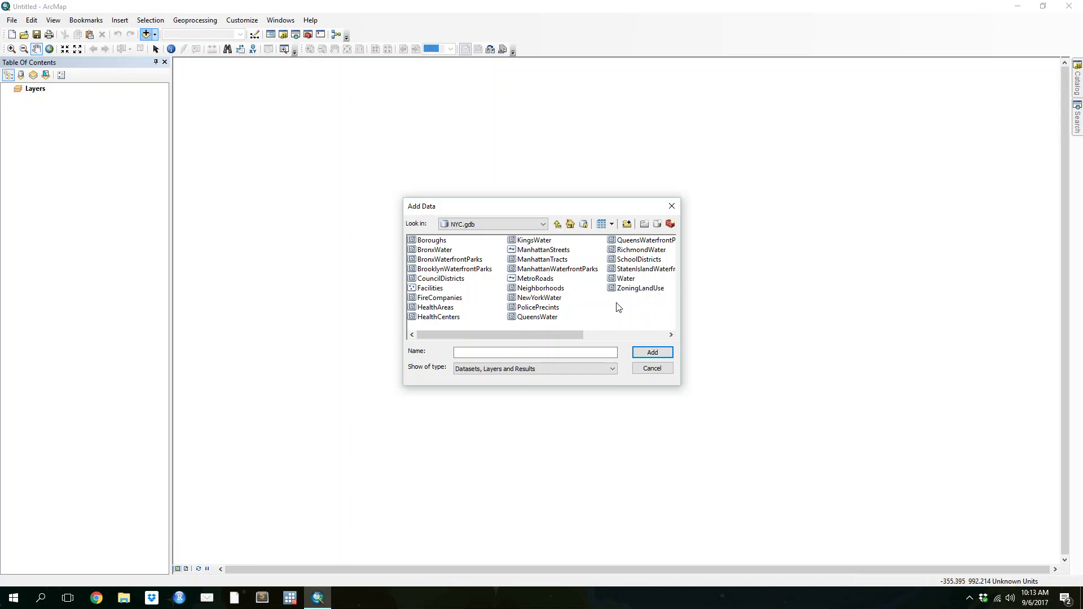
left_click(649, 370)
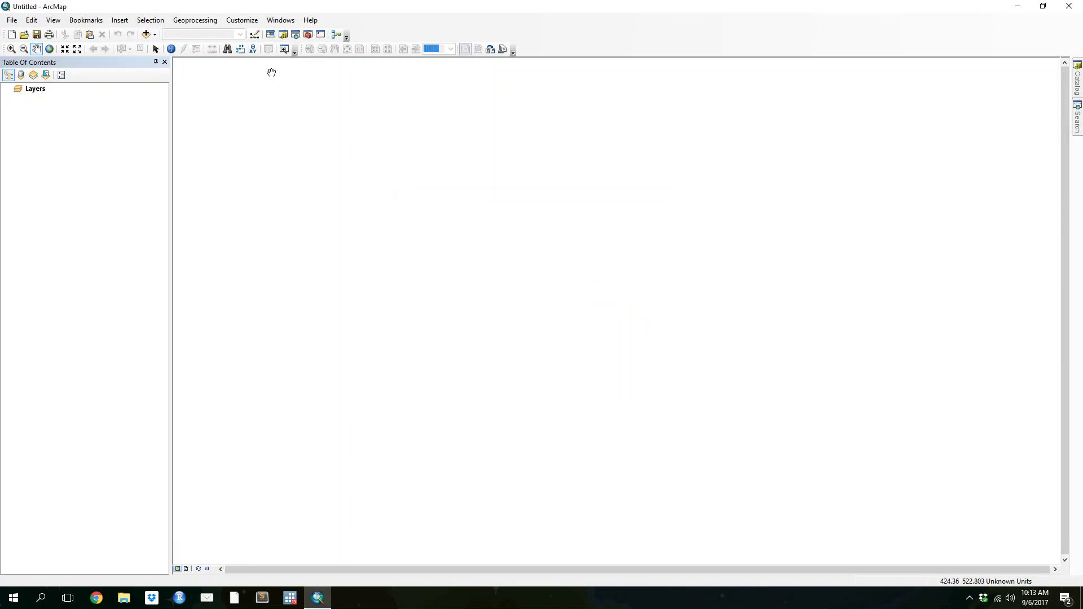
right_click(30, 89)
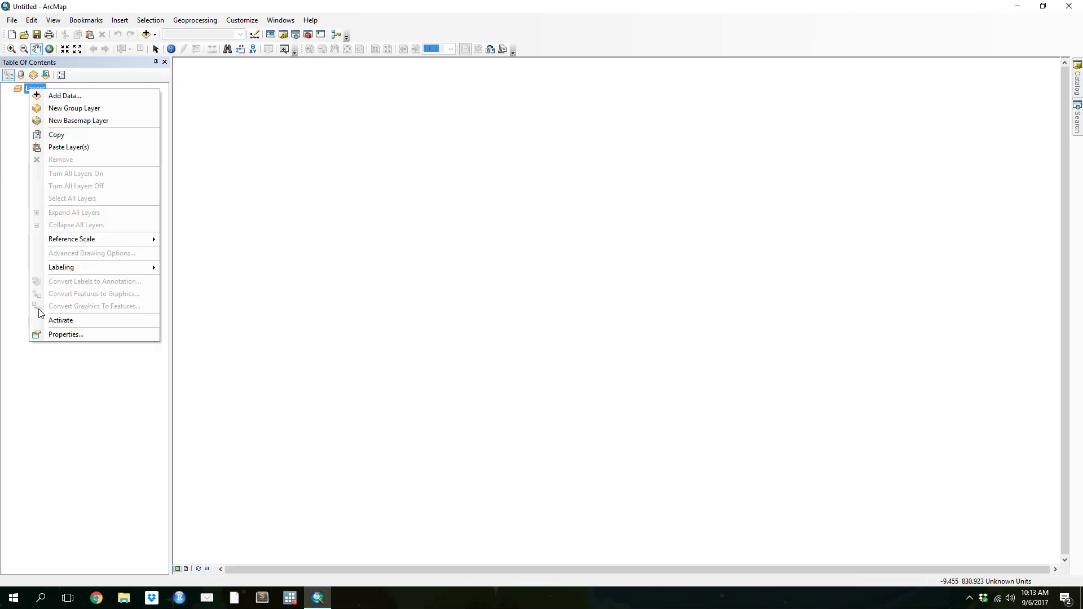
left_click(261, 164)
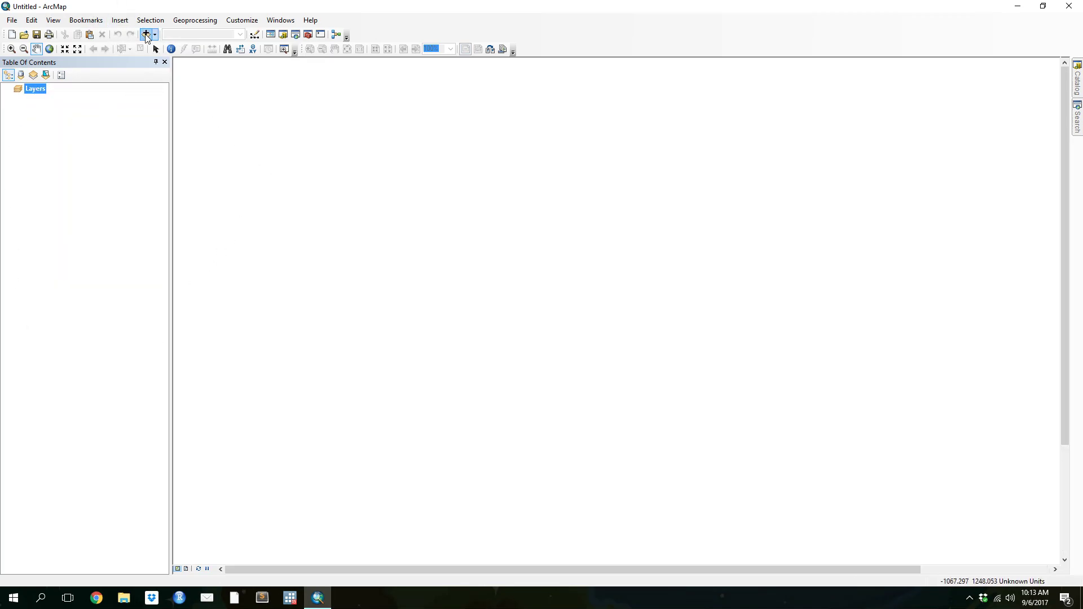
left_click(146, 35)
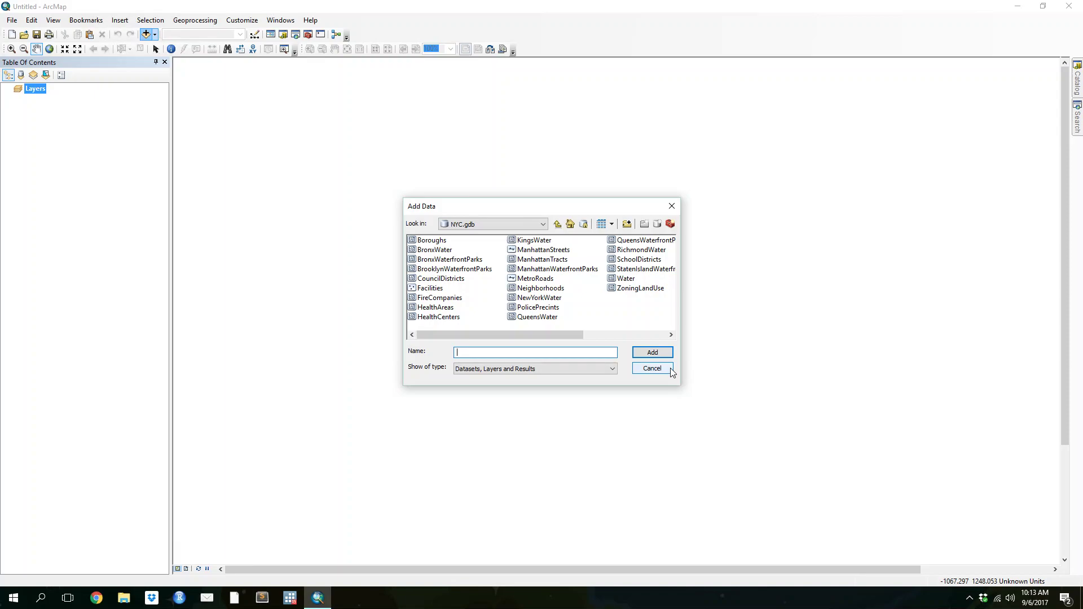
left_click(653, 368)
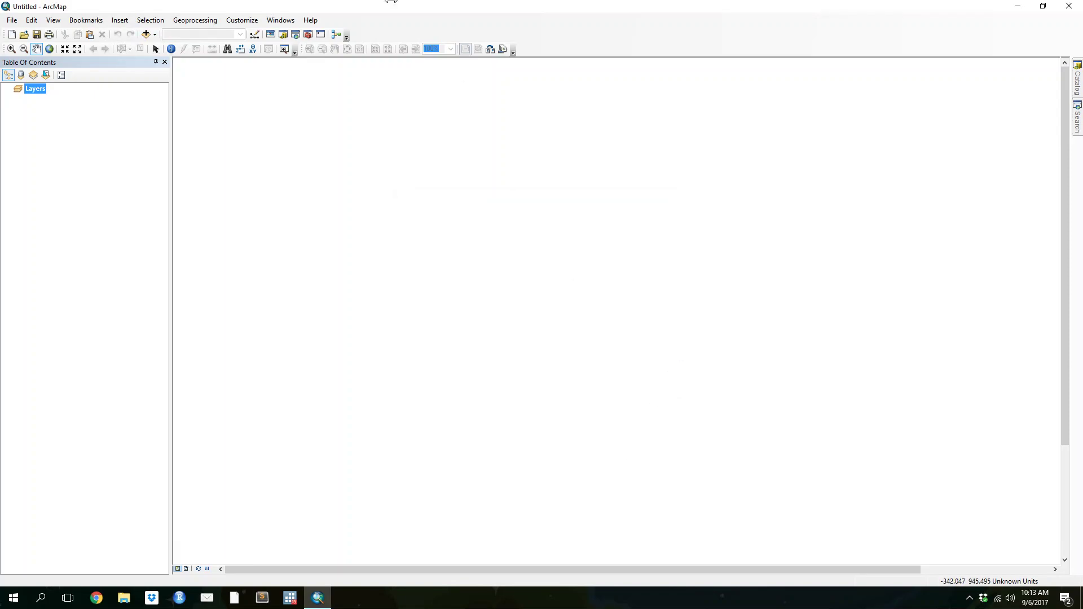
Create a new group layer in the Layers data frame and open its properties
right_click(28, 89)
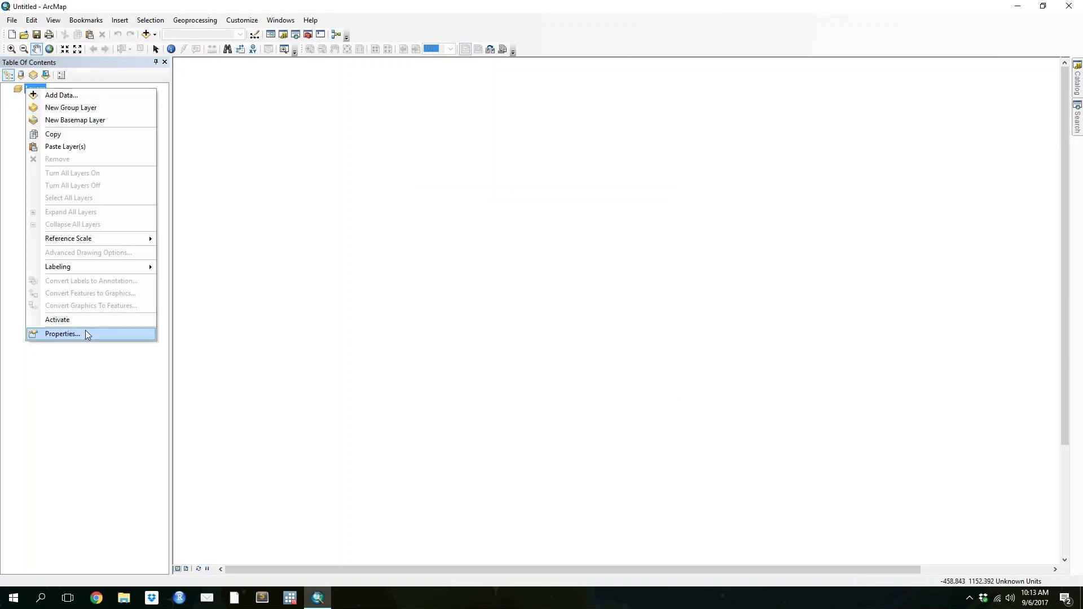
left_click(131, 109)
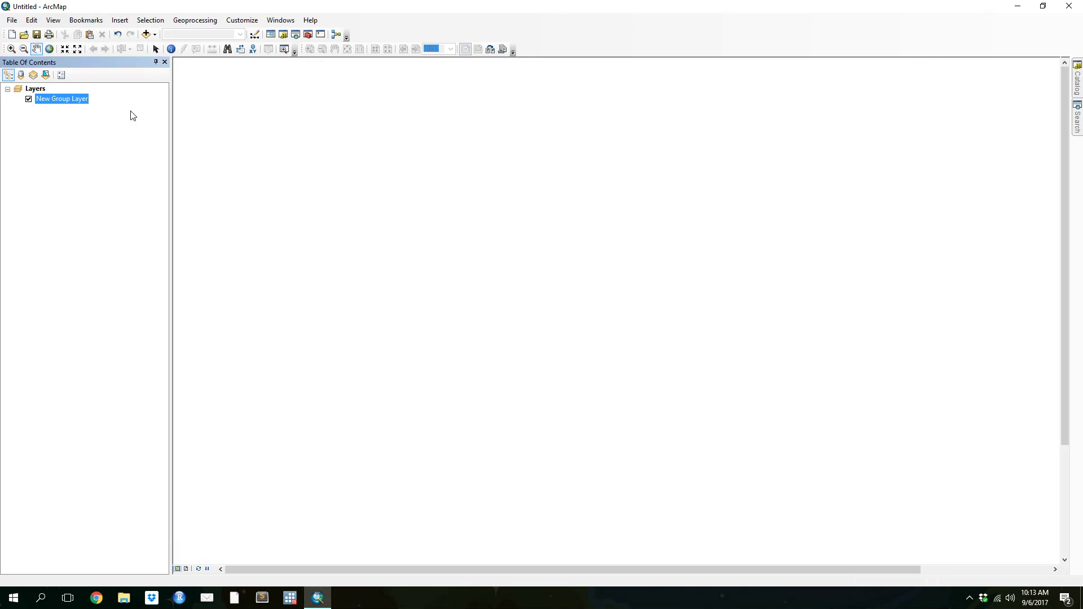
left_click(74, 101)
key("Return")
right_click(71, 99)
left_click(107, 276)
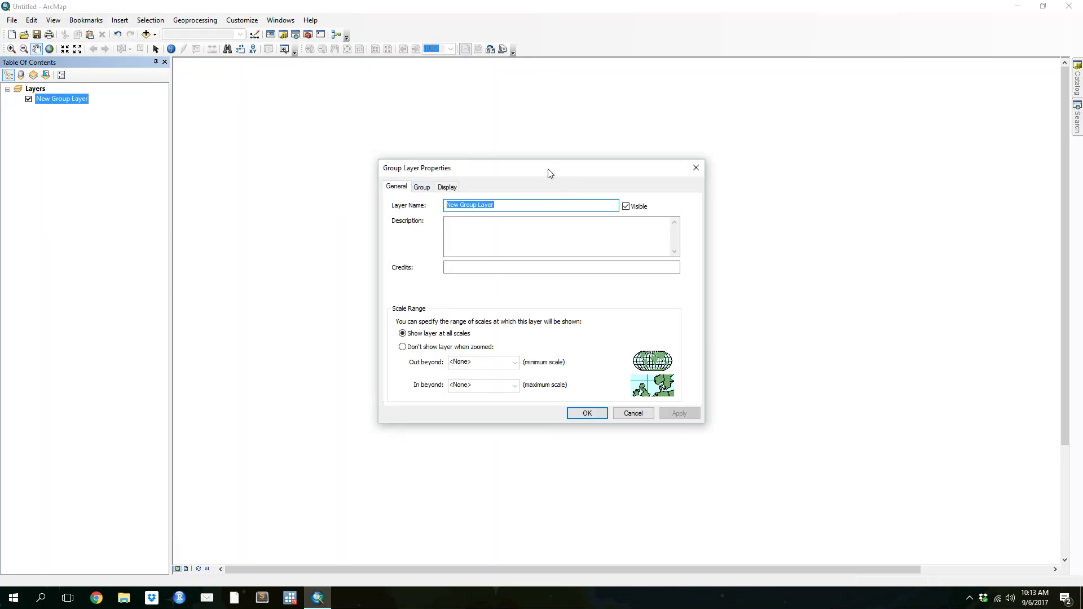
left_click_drag(547, 172, 552, 129)
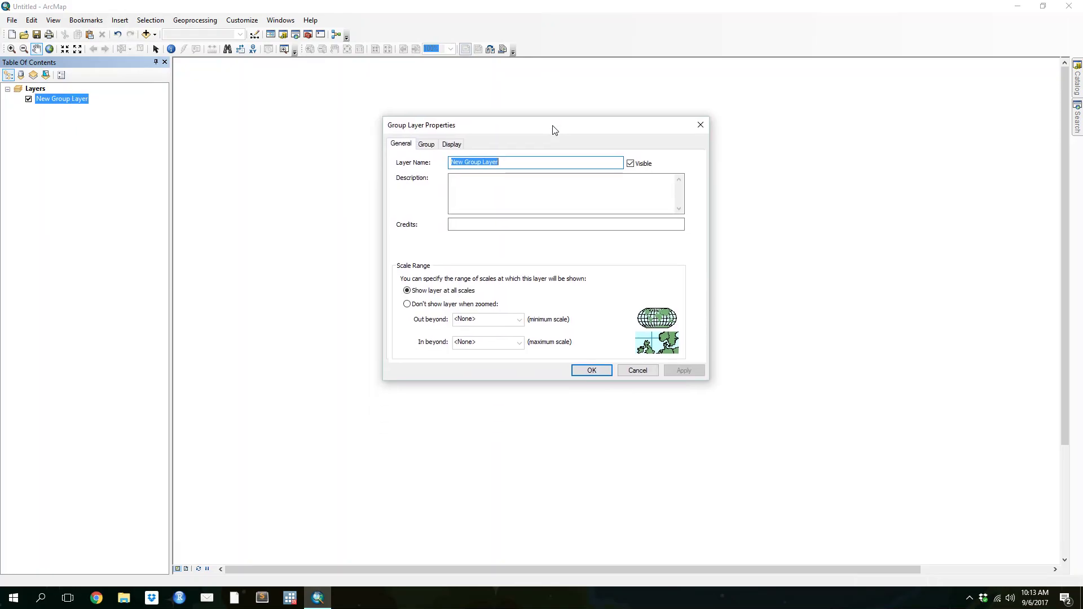
left_click(425, 144)
left_click(679, 174)
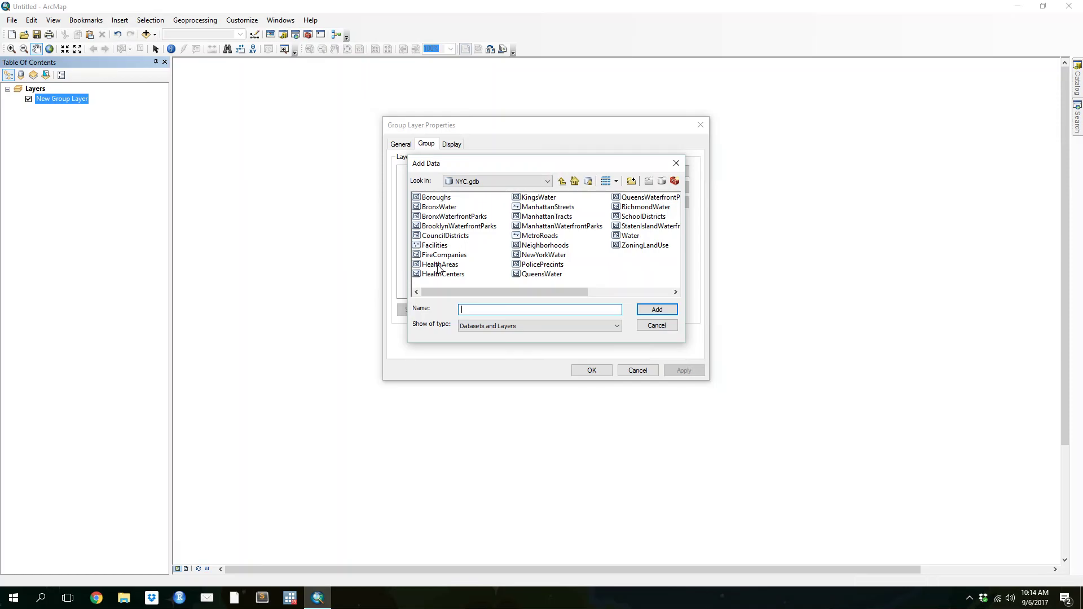
left_click(656, 326)
left_click(403, 152)
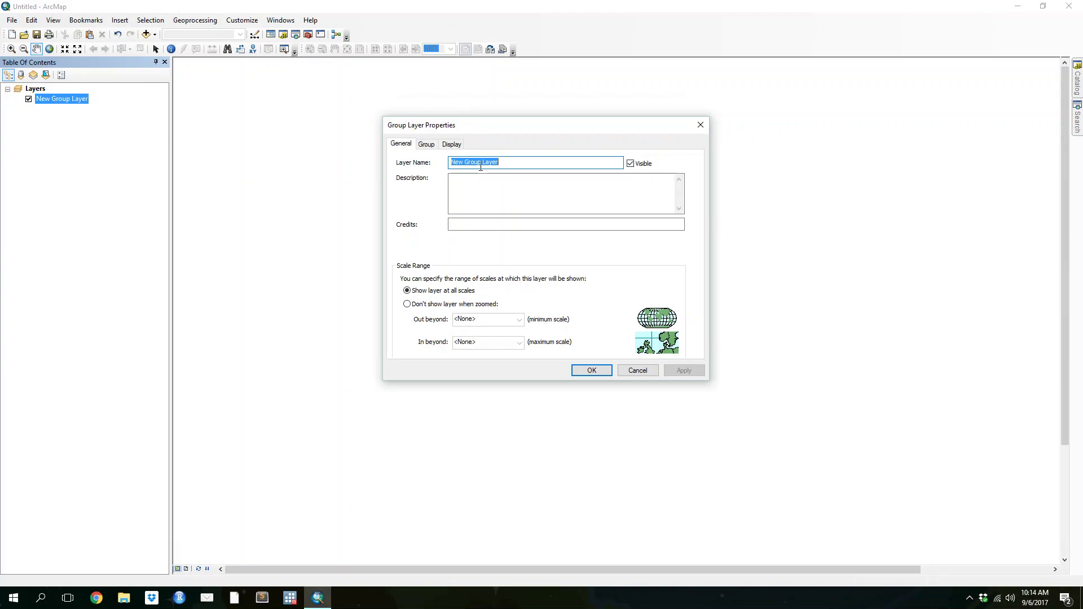
Name the group layer NYC Fire and give it the description "NYC Fire Houses and Population"
type("NYC Fire")
left_click(494, 209)
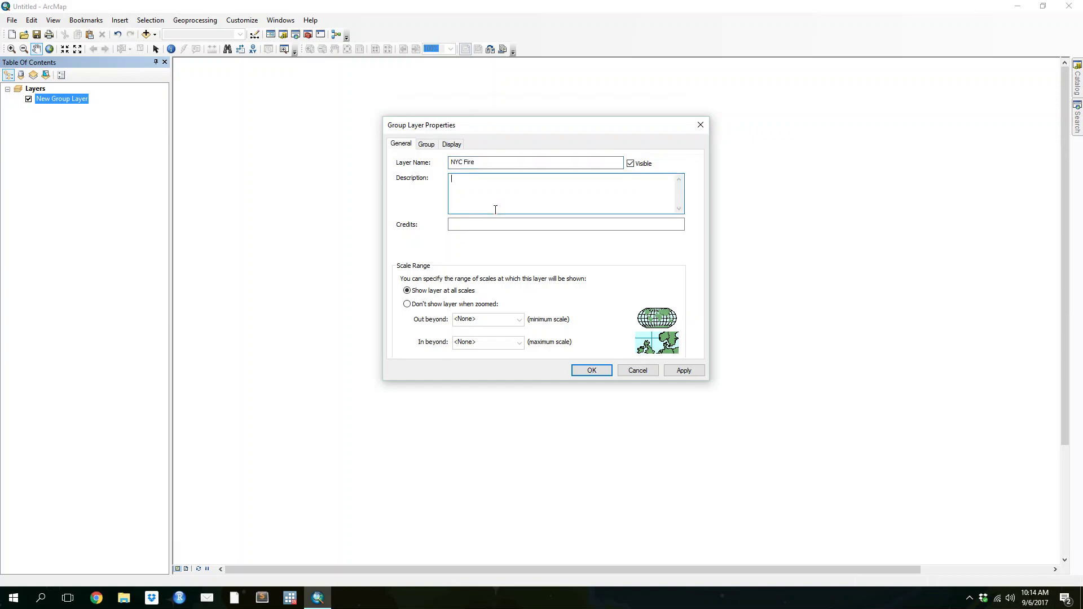
type("NYC Fire Houses and Population")
Add the FireCompanies, Water, Boroughs and Facilities feature classes from NYC.gdb to the NYC Fire group layer
left_click(427, 144)
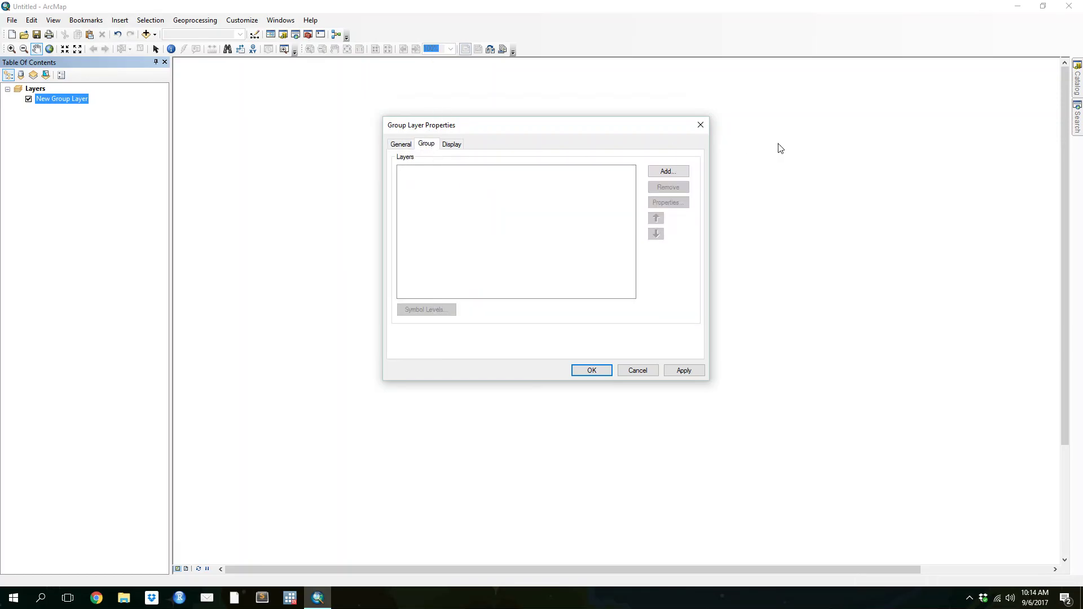
left_click(676, 172)
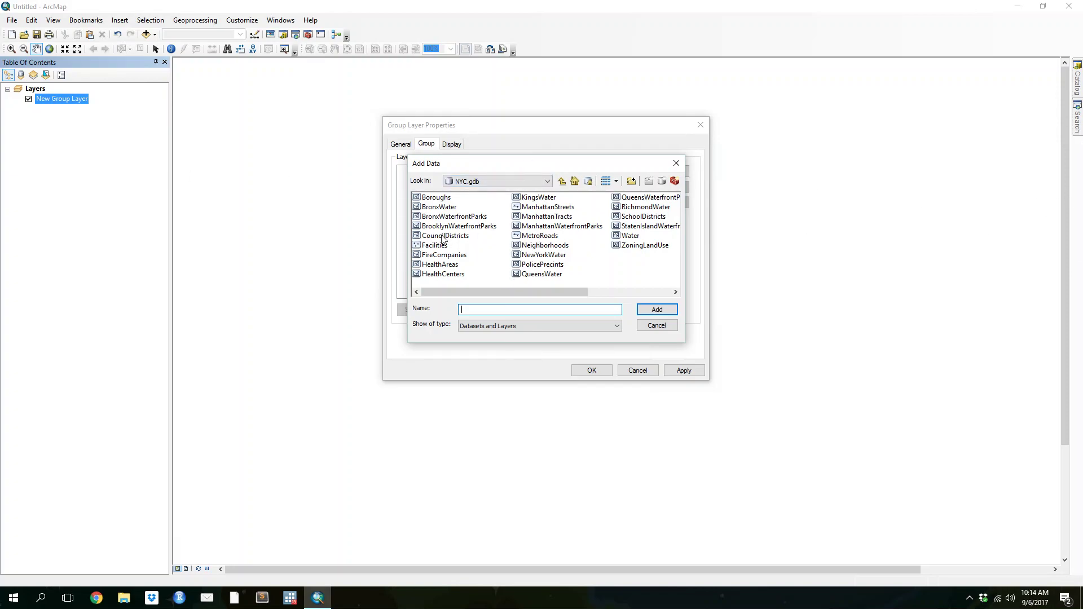
left_click(444, 256)
left_click(657, 310)
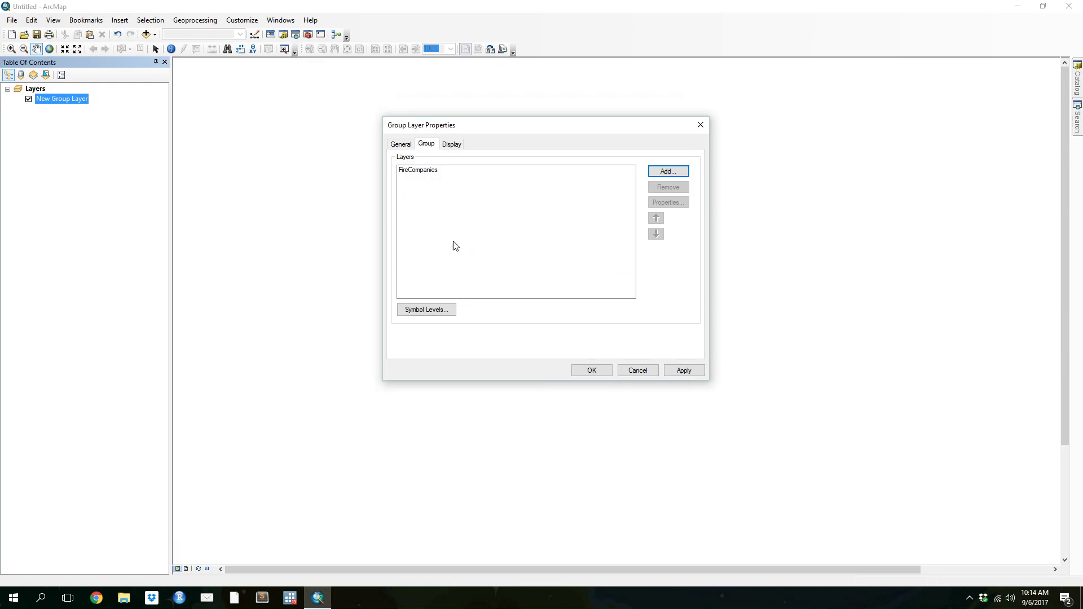
left_click(662, 170)
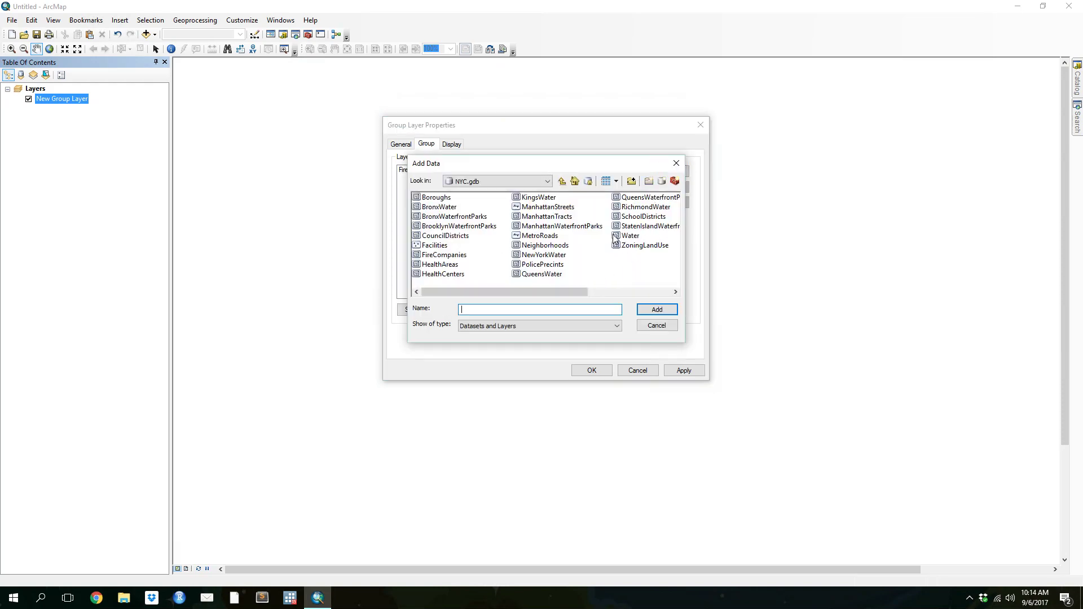
double_click(630, 236)
left_click(668, 171)
double_click(434, 197)
left_click(680, 169)
double_click(430, 247)
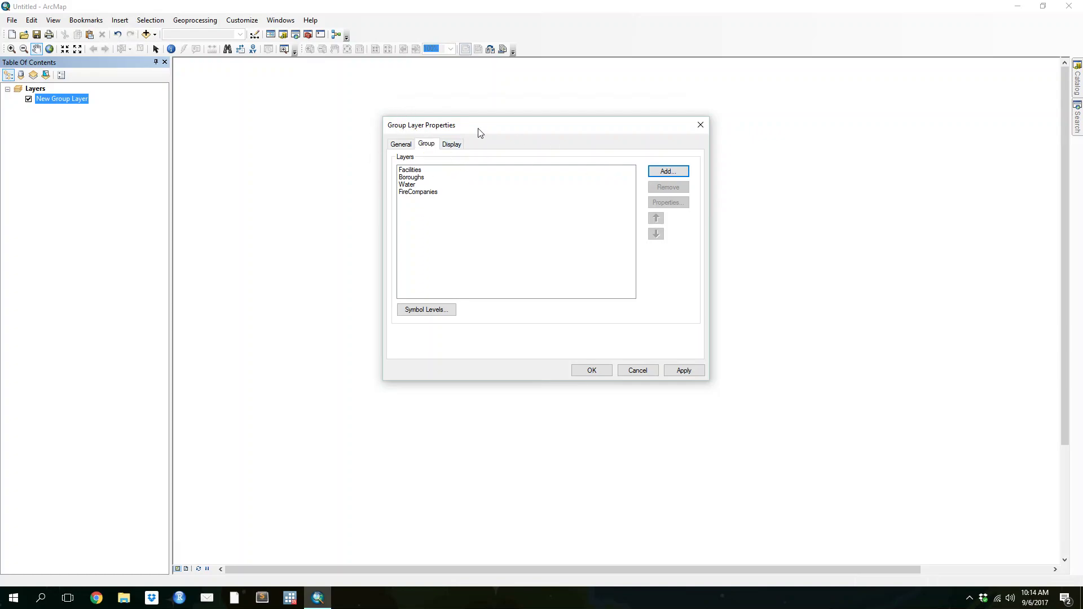
Reorder the group's layers with Boroughs first, followed by Facilities, FireCompanies and Water, and apply the NYC Fire group properties
left_click(417, 185)
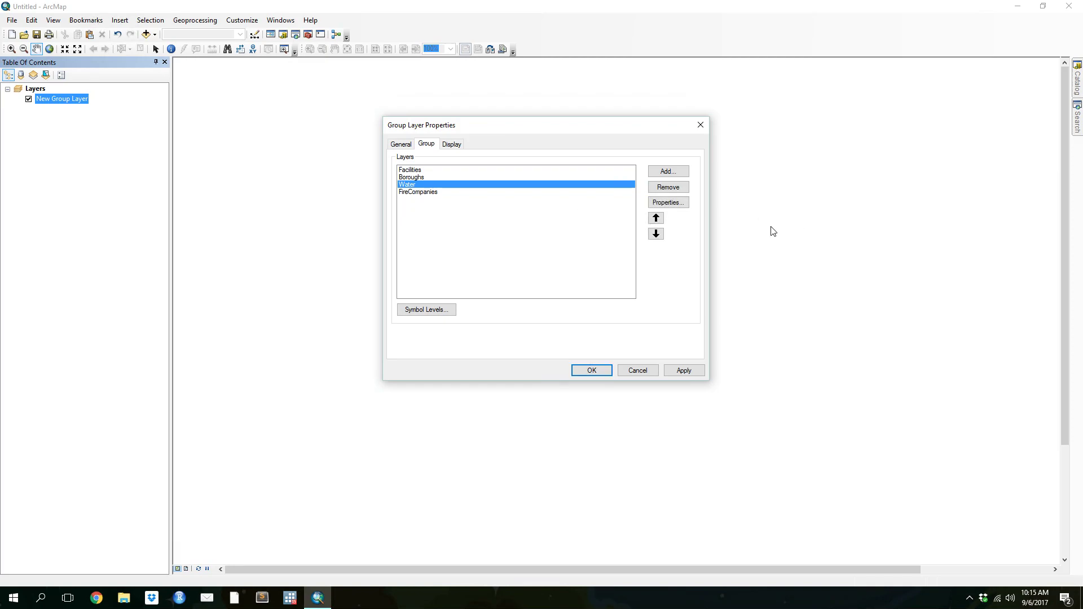
left_click(658, 237)
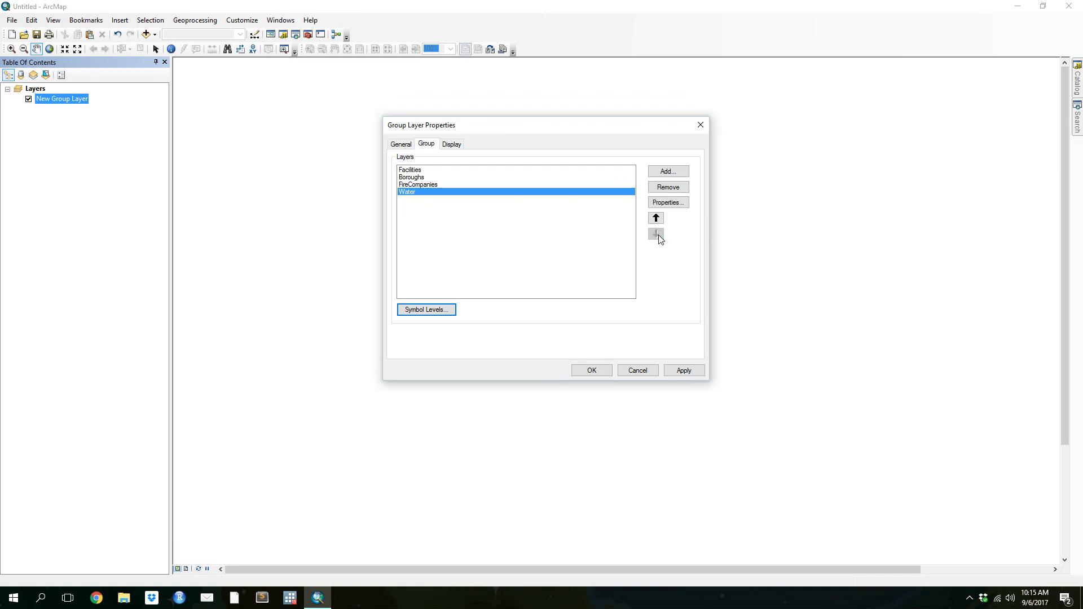
left_click(417, 178)
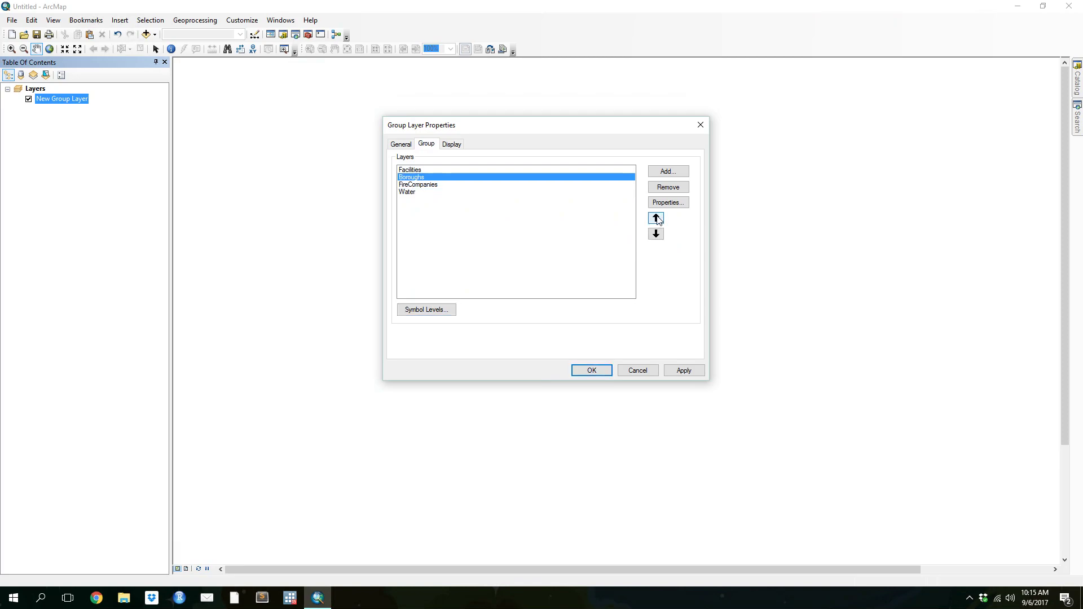
left_click(656, 234)
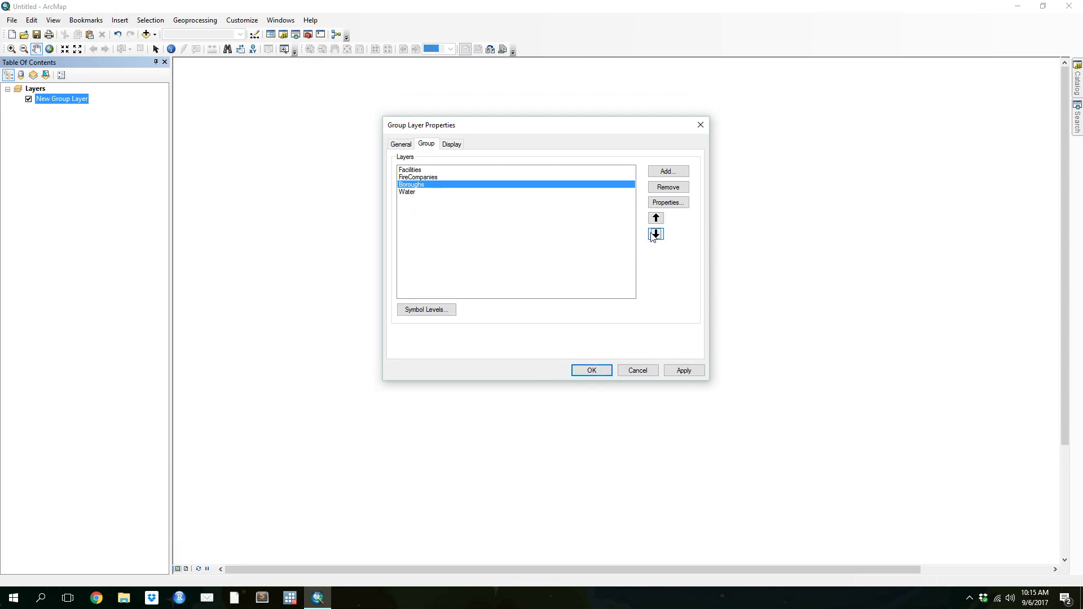
left_click(655, 218)
left_click(655, 218)
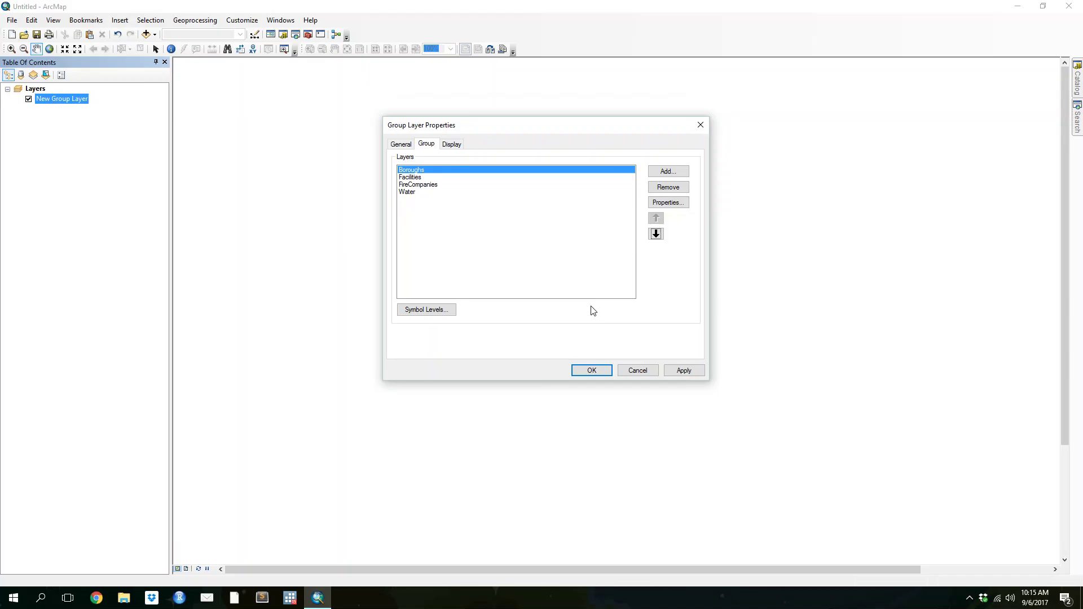
left_click(591, 370)
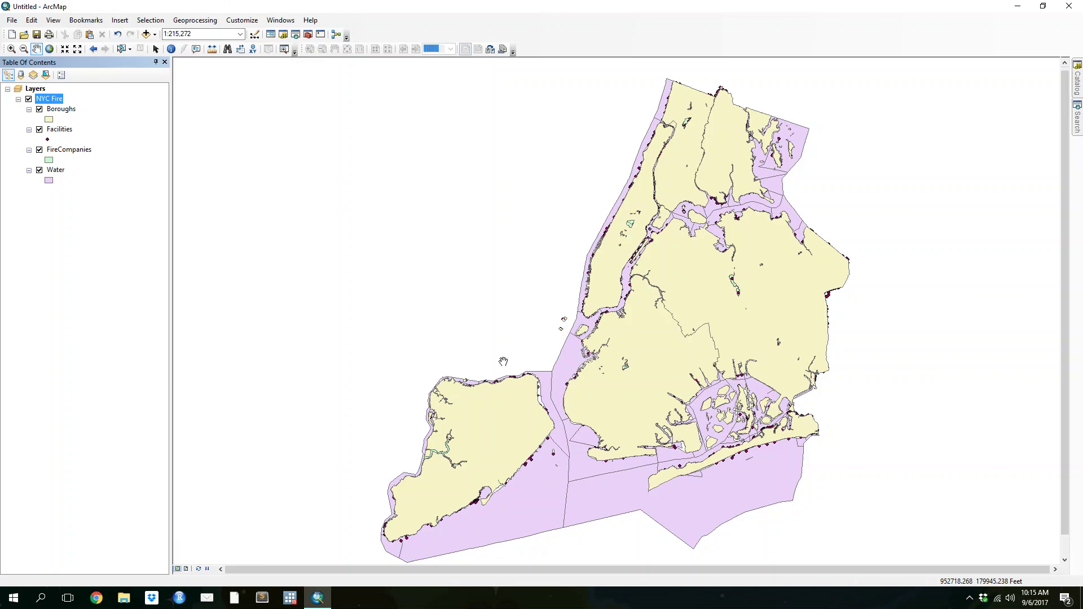
Symbolize the Water layer with the ESRI Blue fill and the Boroughs layer with the Hollow symbol
left_click(47, 181)
double_click(291, 144)
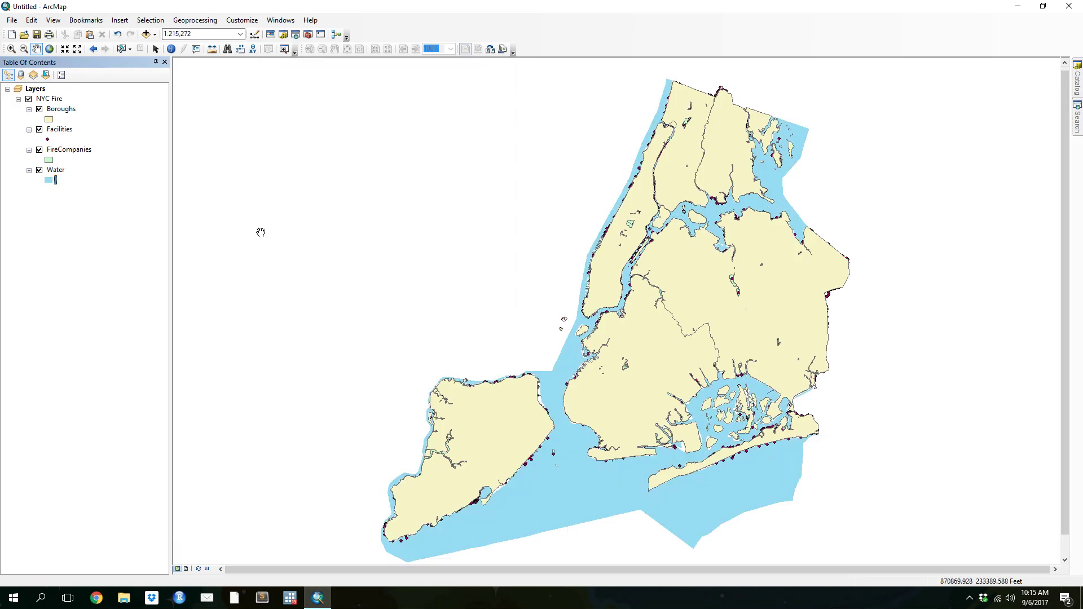
left_click(48, 120)
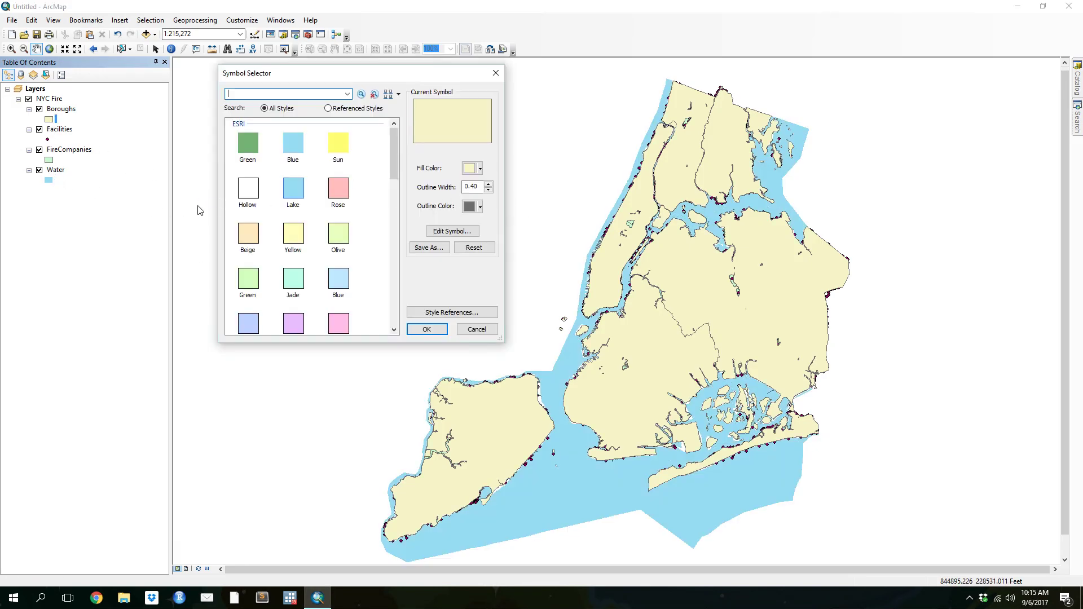
double_click(252, 193)
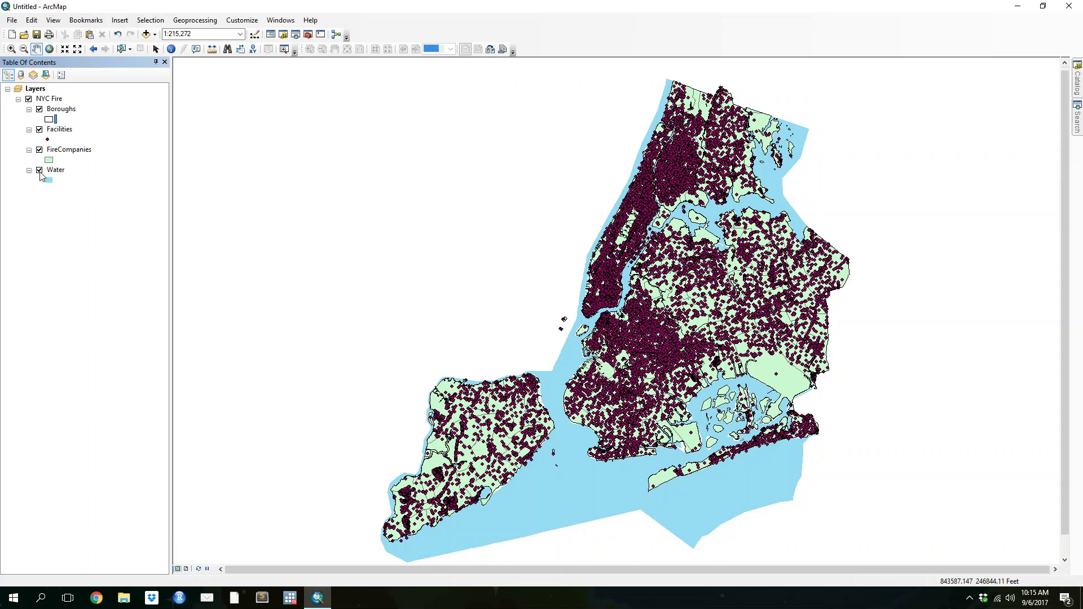
Set the outline width of the Boroughs layer's hollow symbol to 1.50
right_click(57, 111)
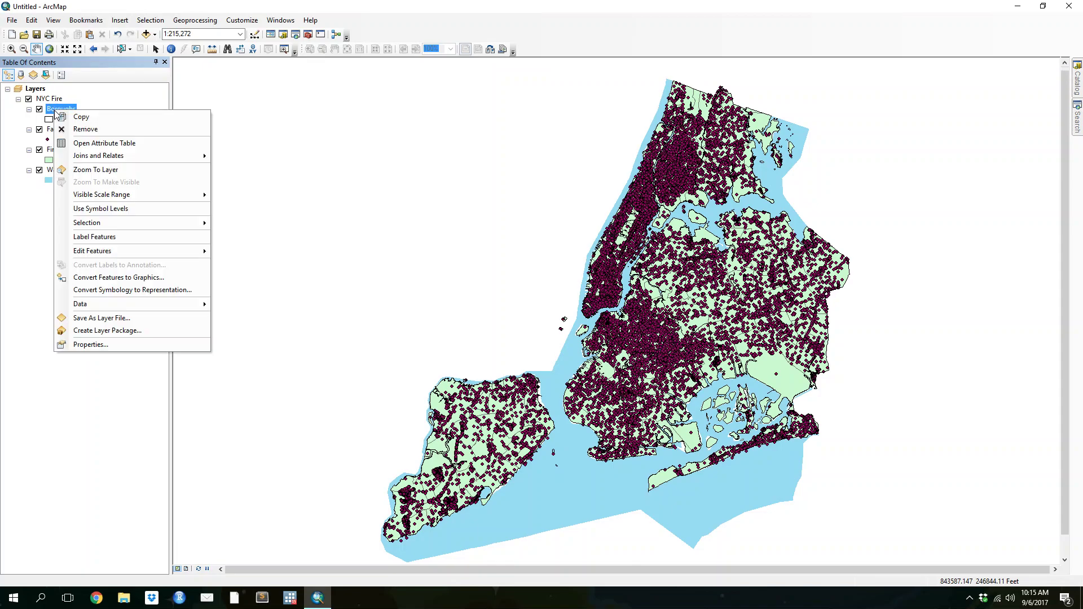
left_click(93, 344)
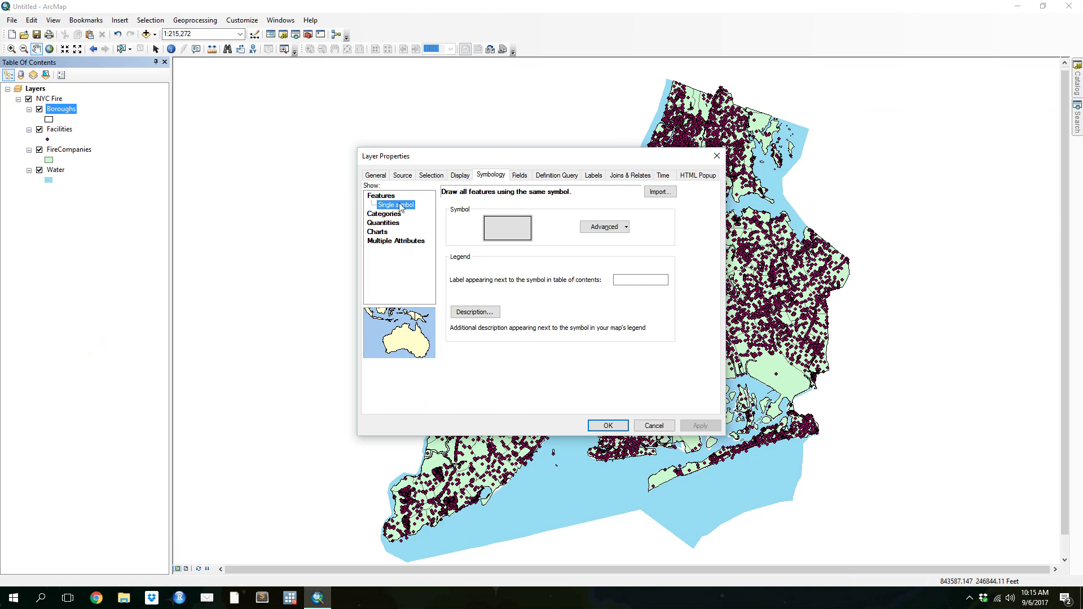
left_click(515, 226)
left_click(489, 186)
left_click(488, 190)
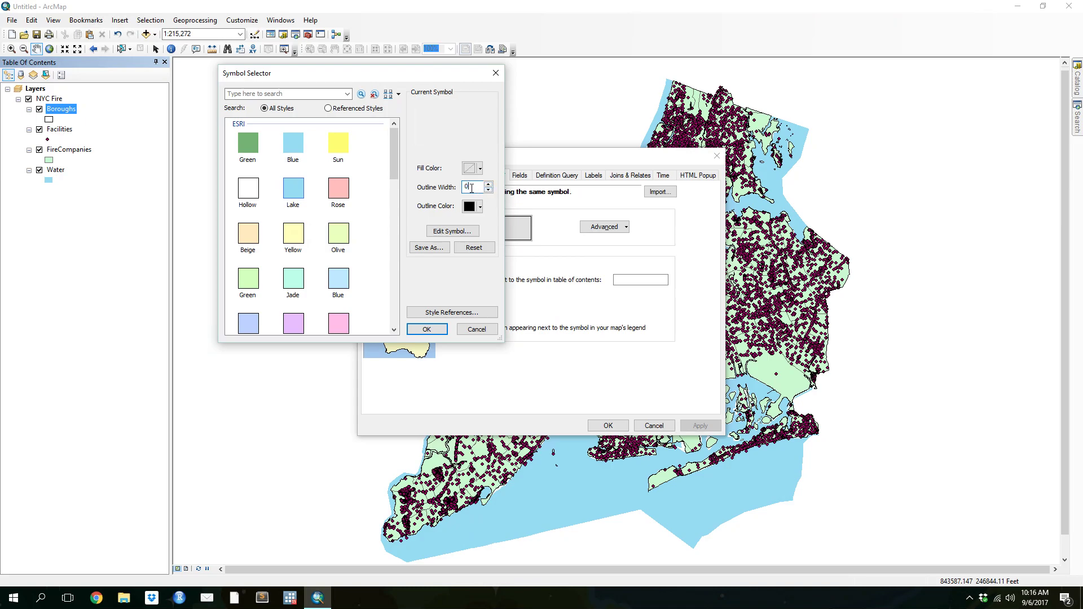
key("Return")
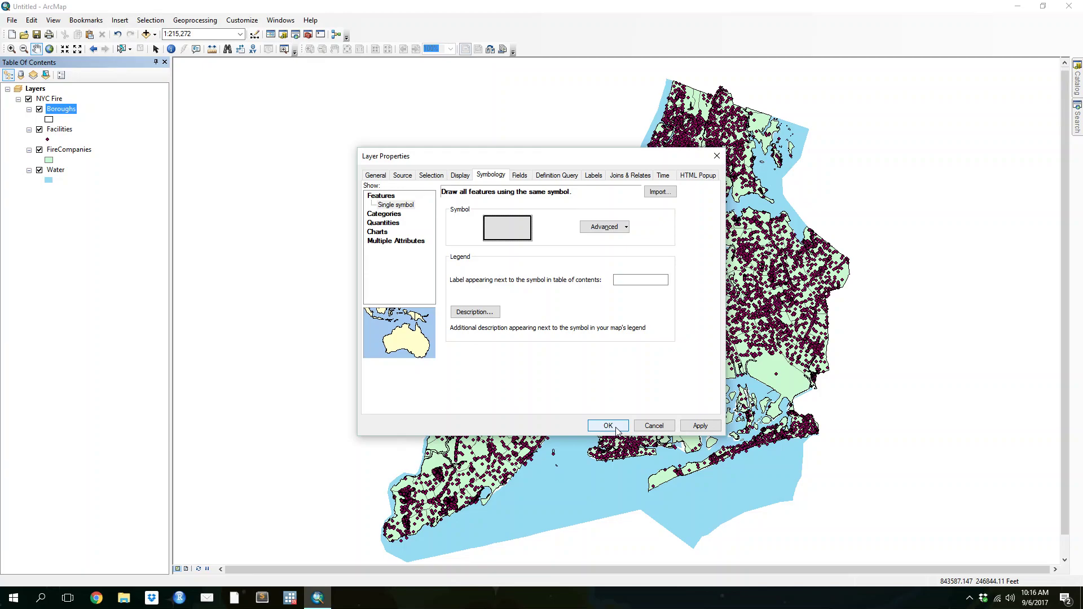
left_click(607, 426)
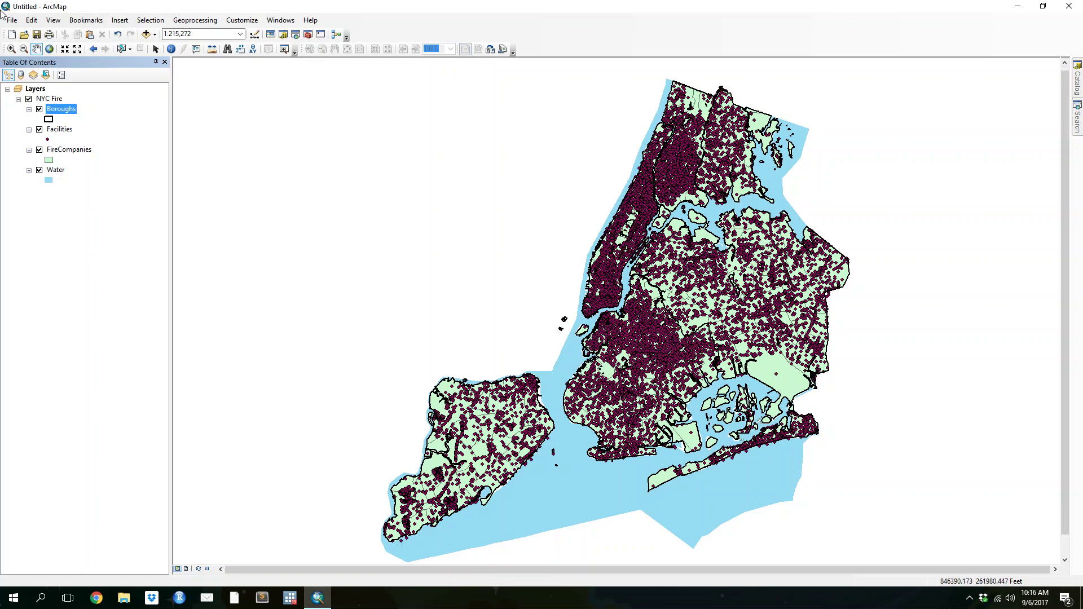
left_click(49, 120)
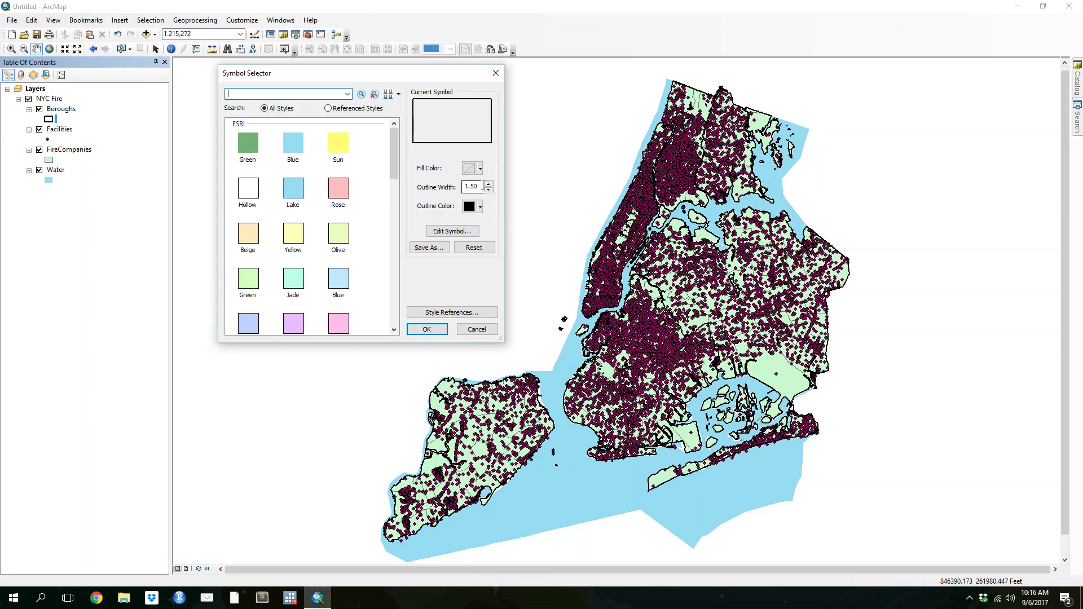
left_click(427, 330)
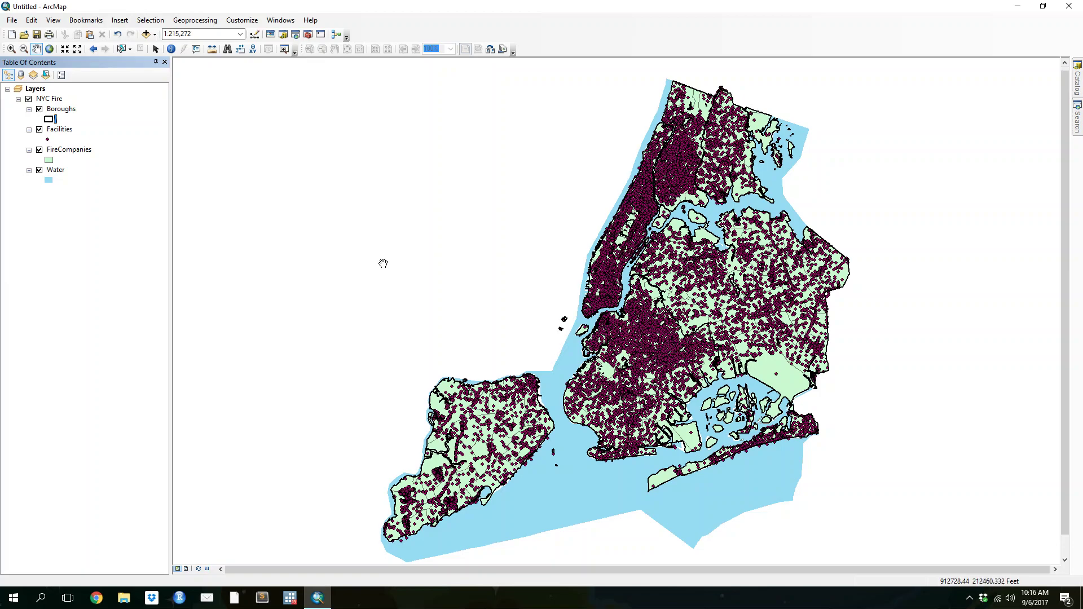
Turn on labels for the Boroughs layer using the BoroName field, keeping the default label style
right_click(54, 110)
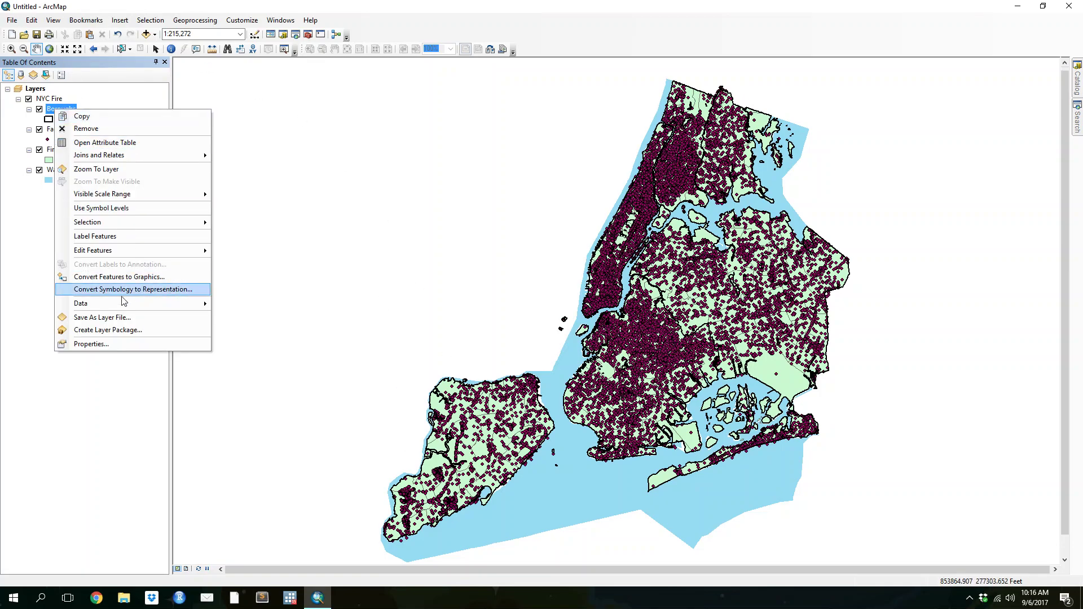
left_click(85, 346)
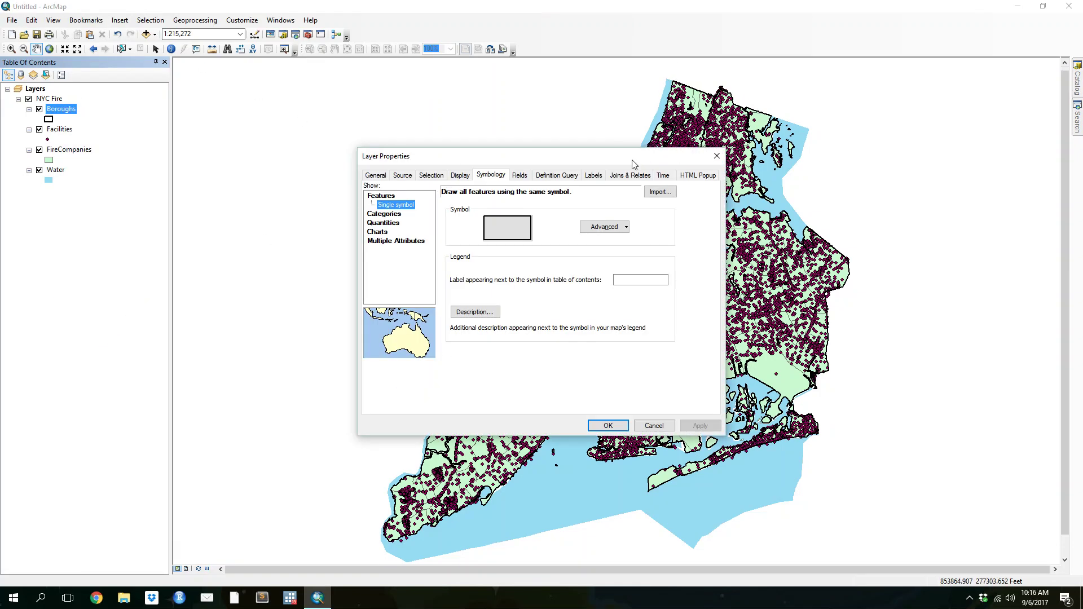
left_click(595, 176)
left_click(373, 191)
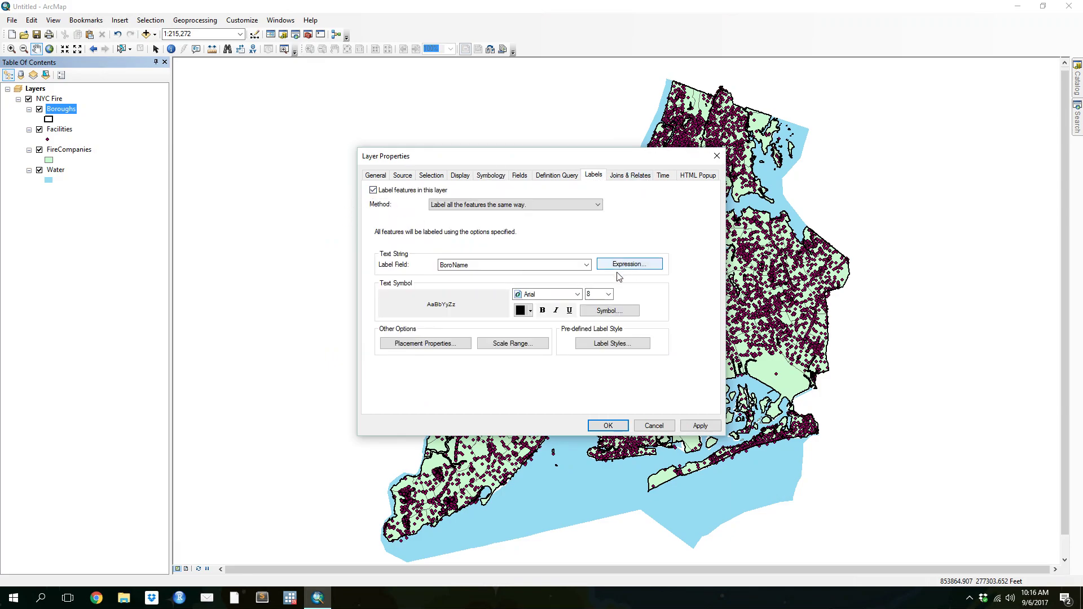
left_click(609, 343)
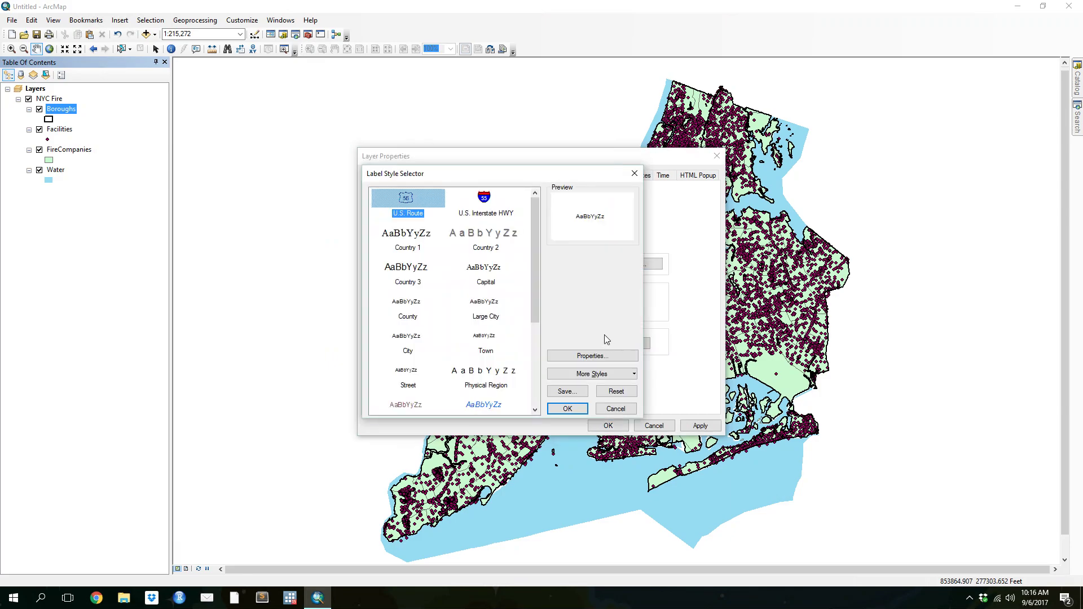
left_click(619, 405)
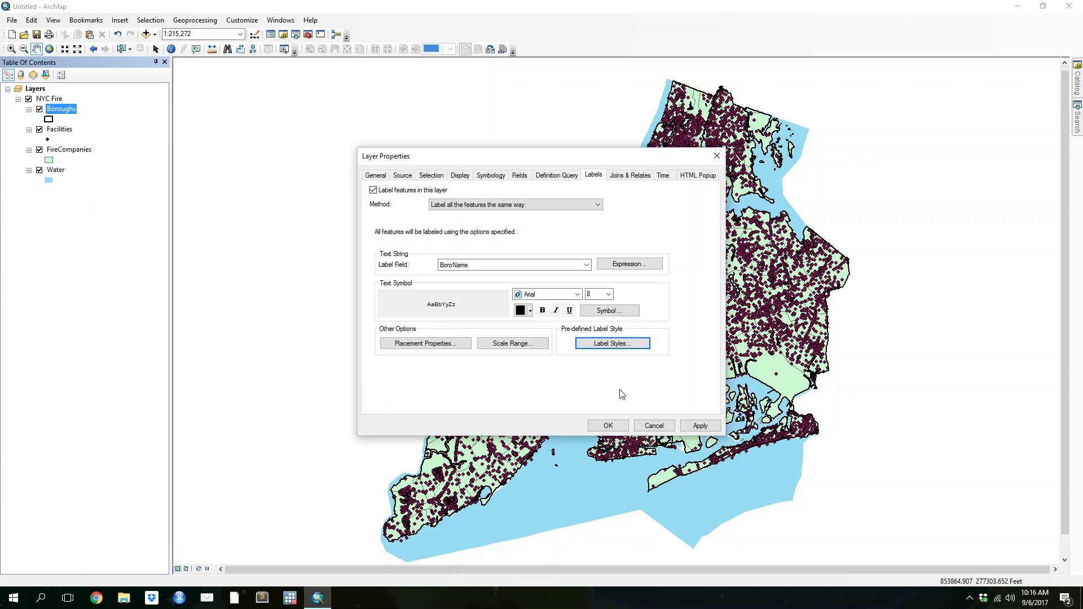
Add a halo mask of size 2 to the Boroughs label text symbol and apply the layer properties
left_click(610, 312)
left_click(449, 259)
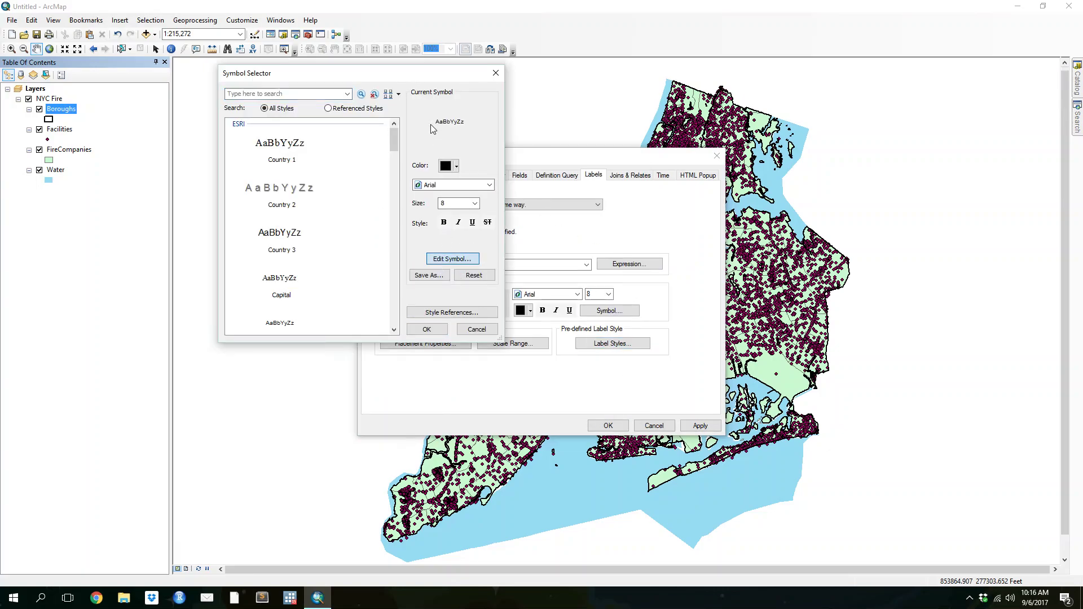
left_click(455, 124)
left_click(337, 174)
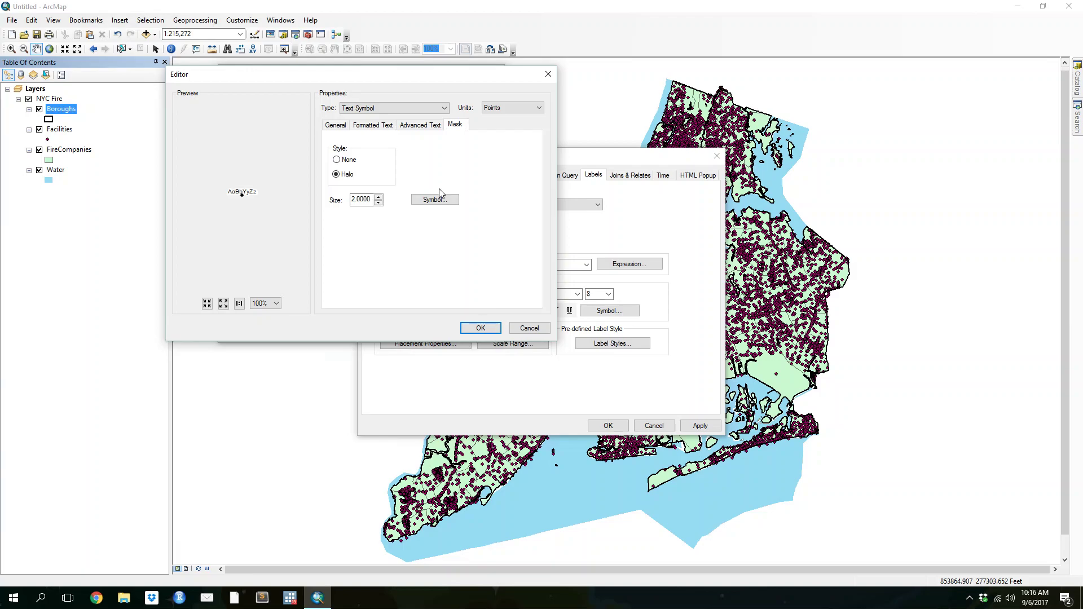
left_click(480, 328)
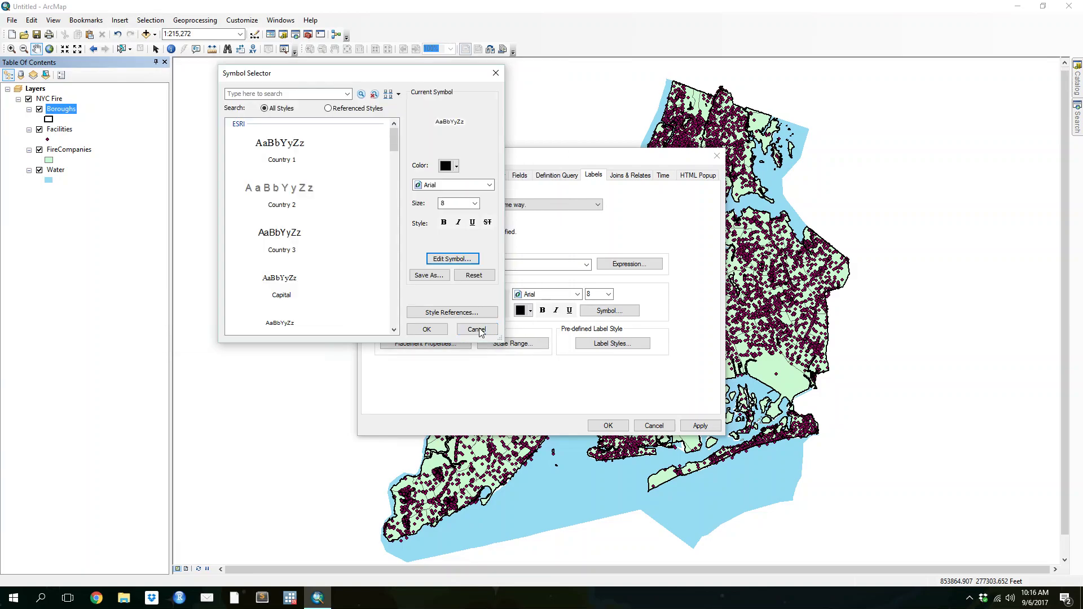
left_click(428, 330)
left_click(608, 425)
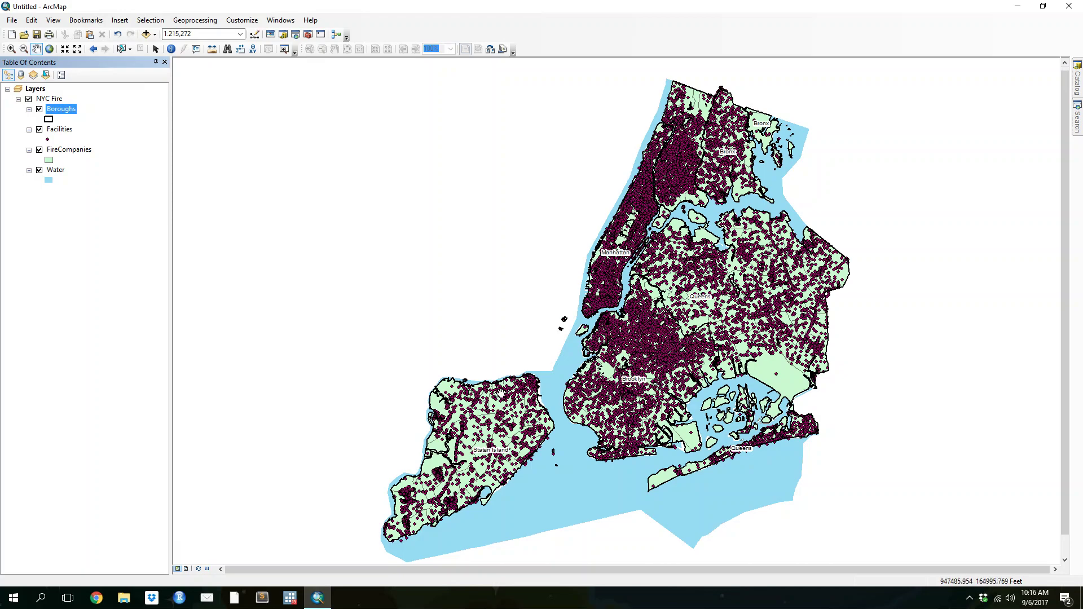
right_click(54, 105)
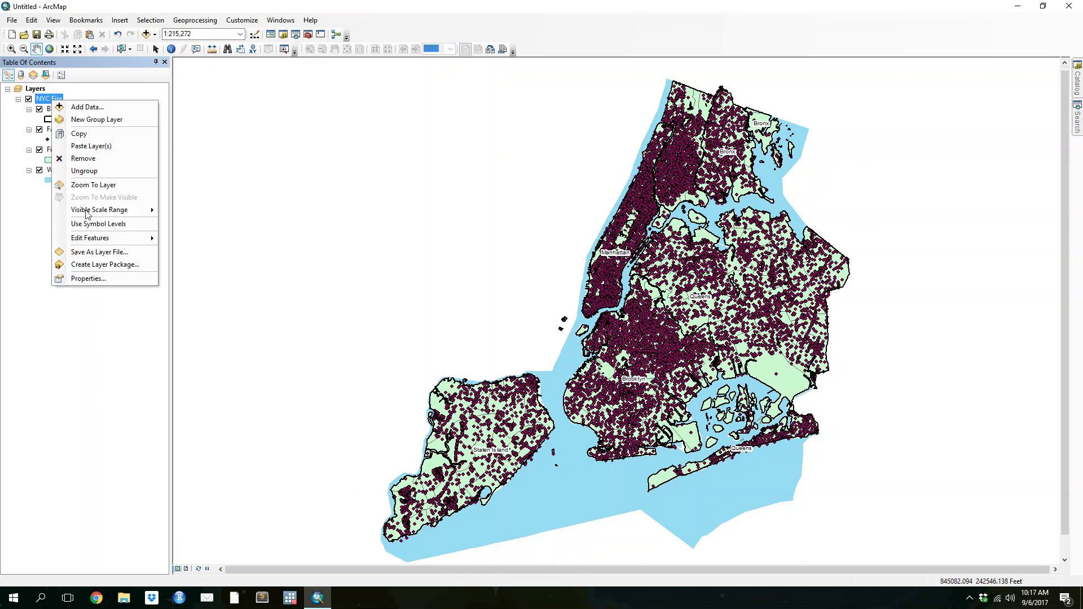
left_click(85, 279)
left_click(95, 347)
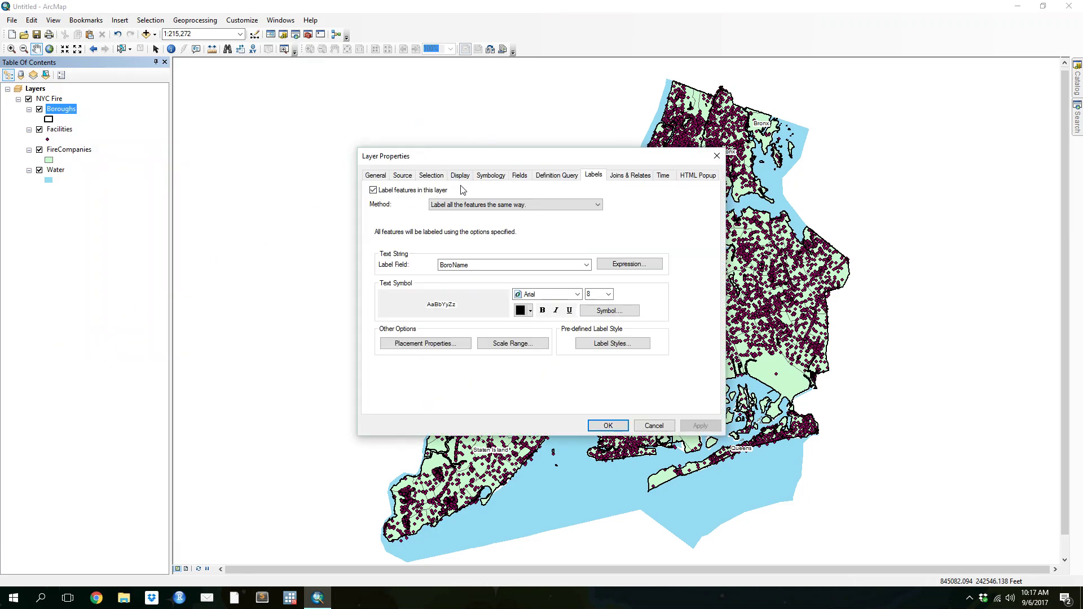
left_click(575, 176)
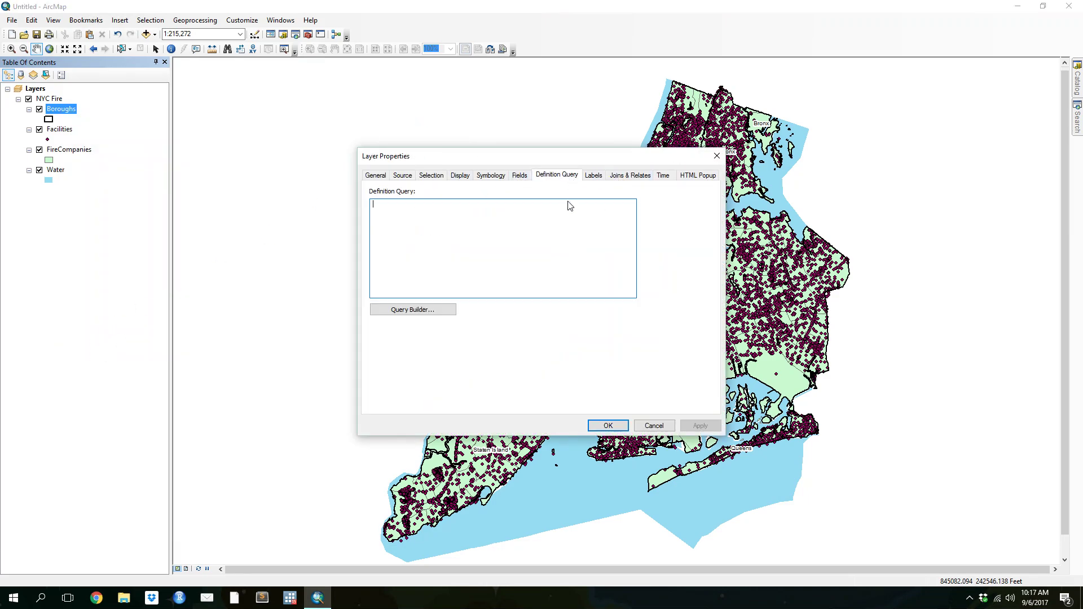
left_click(417, 310)
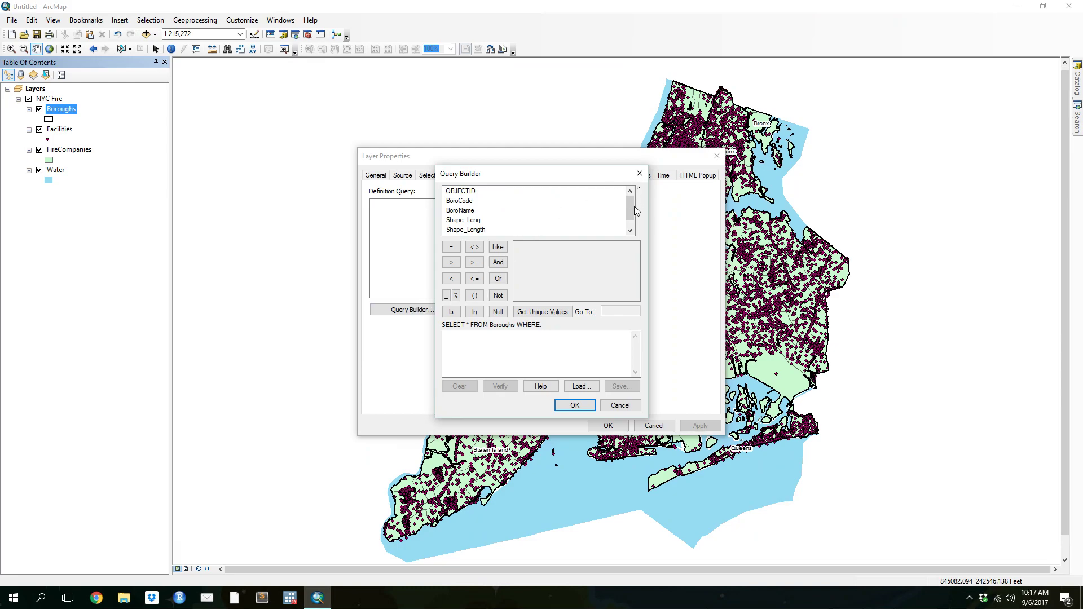
mouse_move(627, 208)
left_mouse_down()
mouse_move(627, 219)
mouse_move(628, 207)
left_mouse_up()
left_click(619, 405)
left_click(653, 426)
Limit the Facilities layer with the definition query FACILITY_T = 2101 and apply the layer properties
right_click(57, 133)
left_click(98, 366)
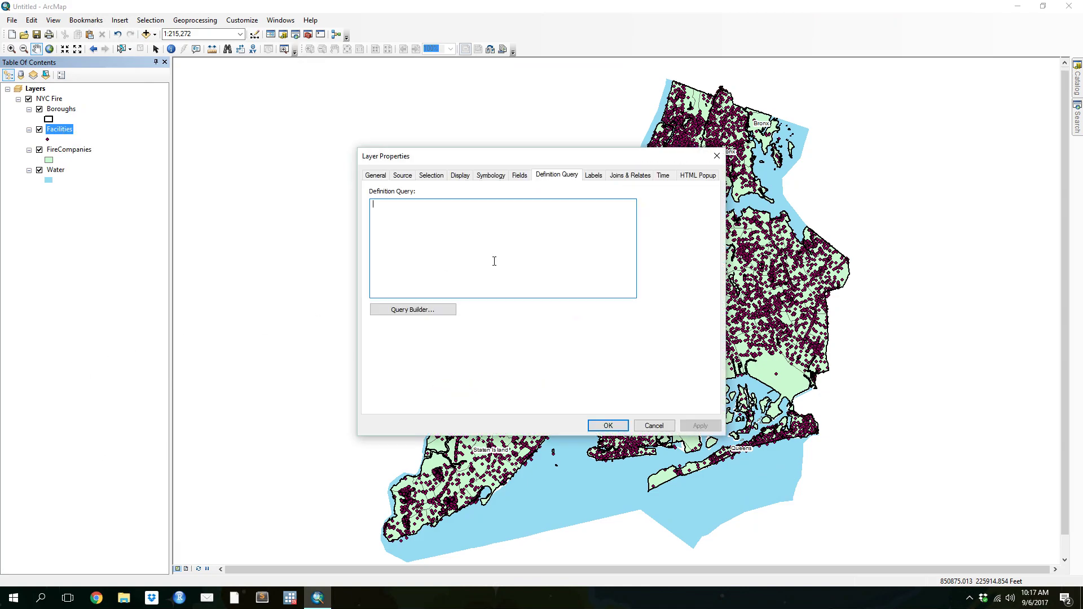
left_click(405, 310)
left_click_drag(630, 201, 630, 214)
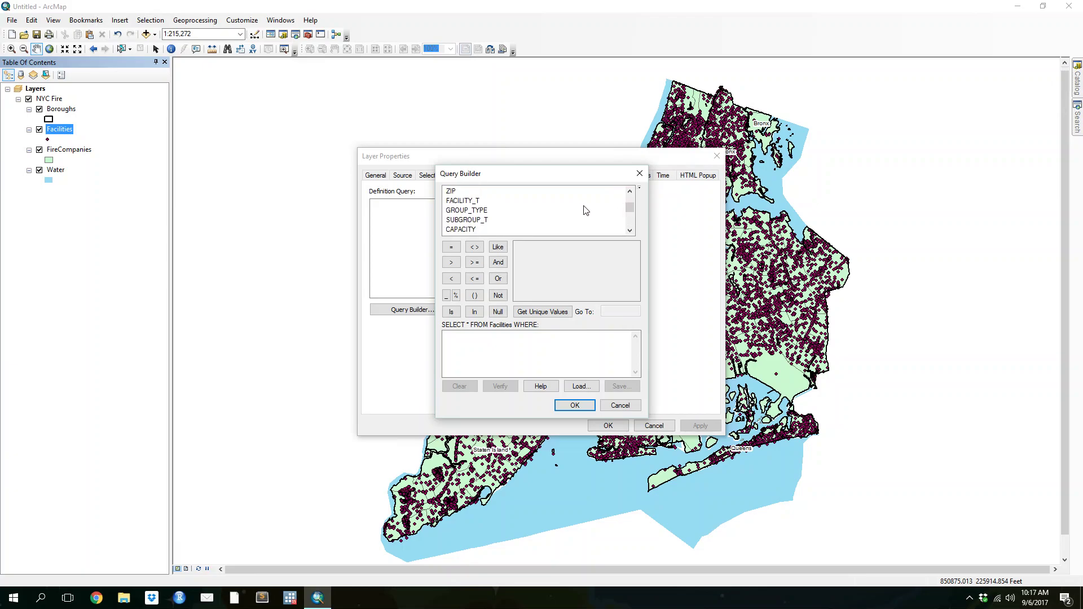
double_click(469, 201)
left_click(451, 247)
type("2101")
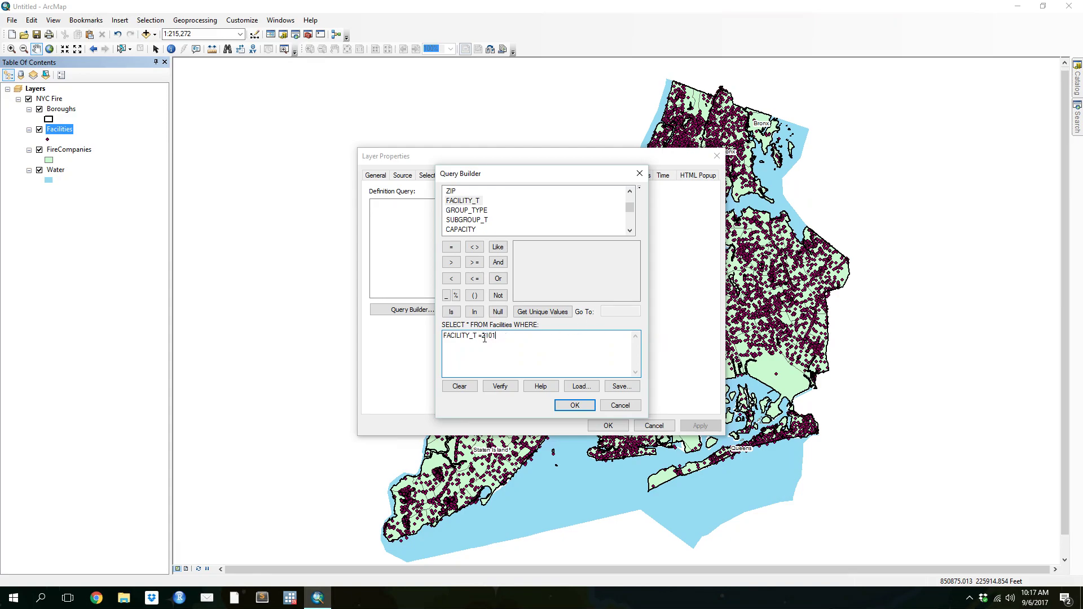
left_click(575, 405)
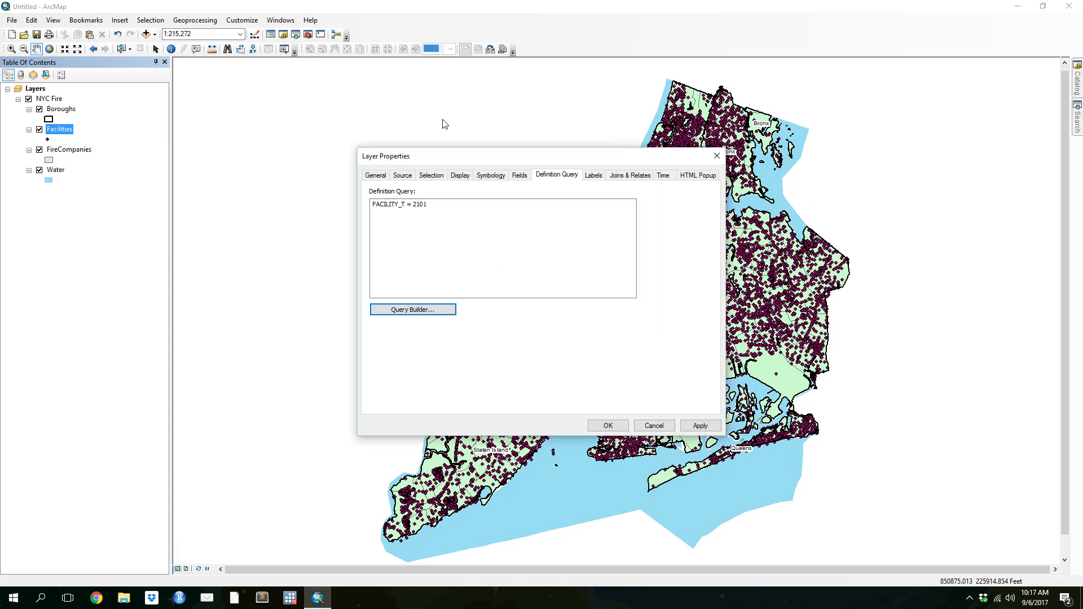
left_click(490, 178)
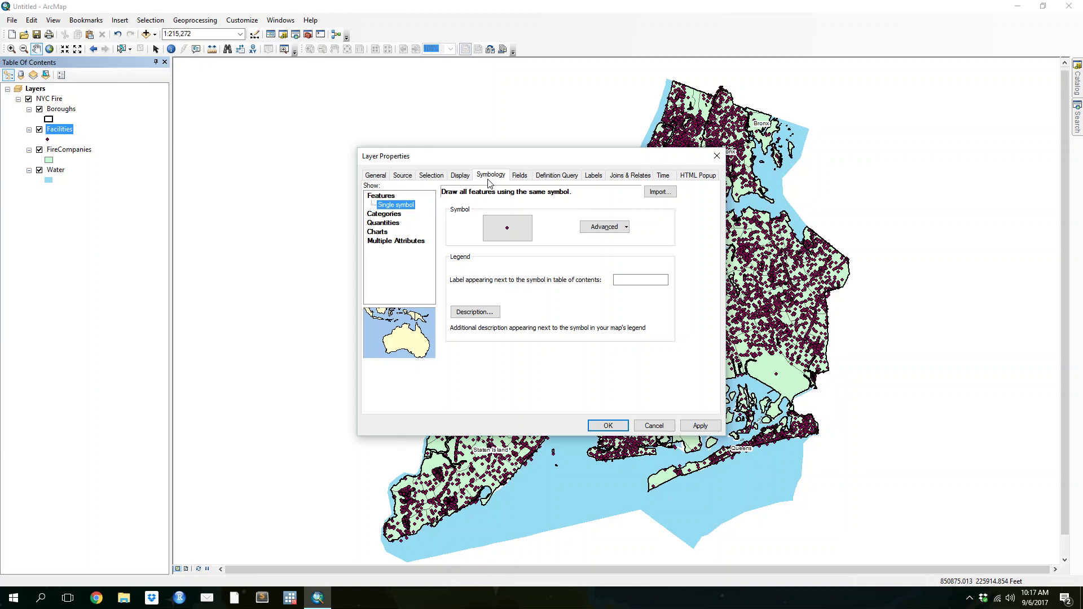
left_click(605, 427)
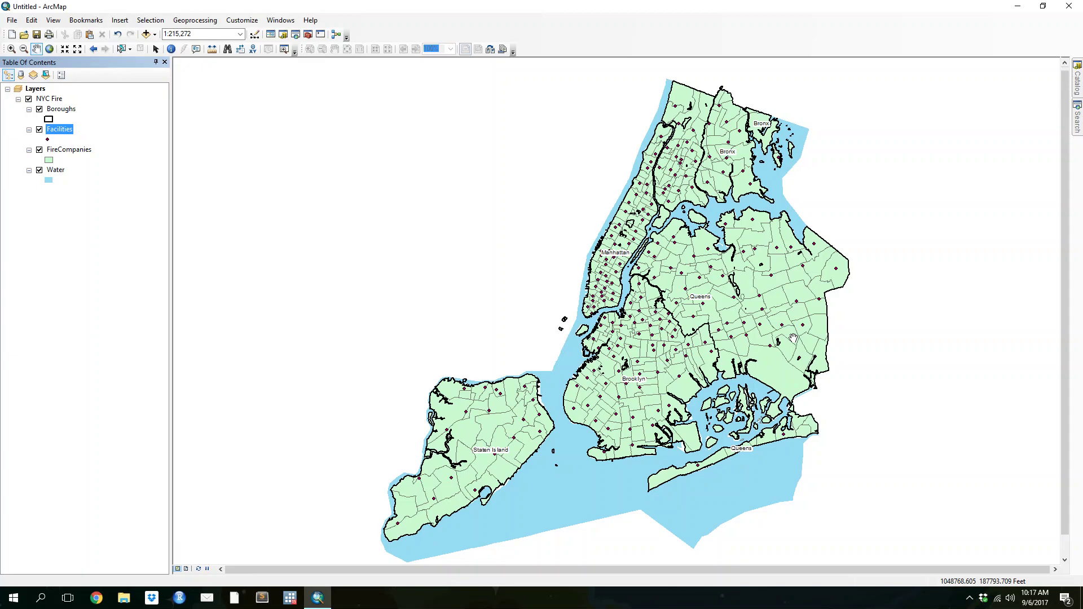
Rename the Facilities layer to Fire Houses
left_click(65, 131)
type("Fire Houses")
key("Return")
right_click(83, 111)
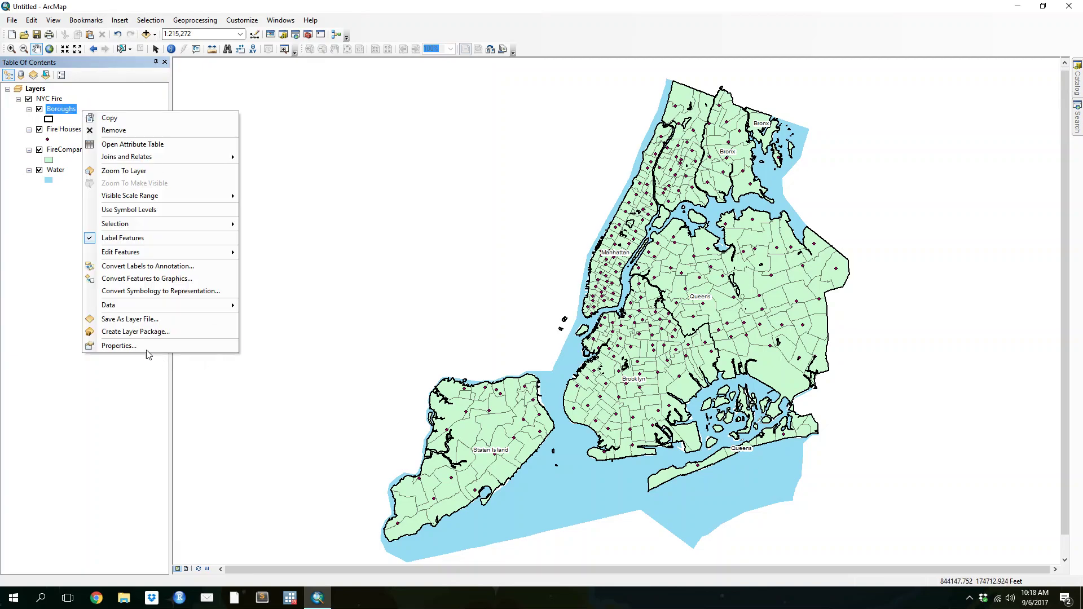
left_click(113, 346)
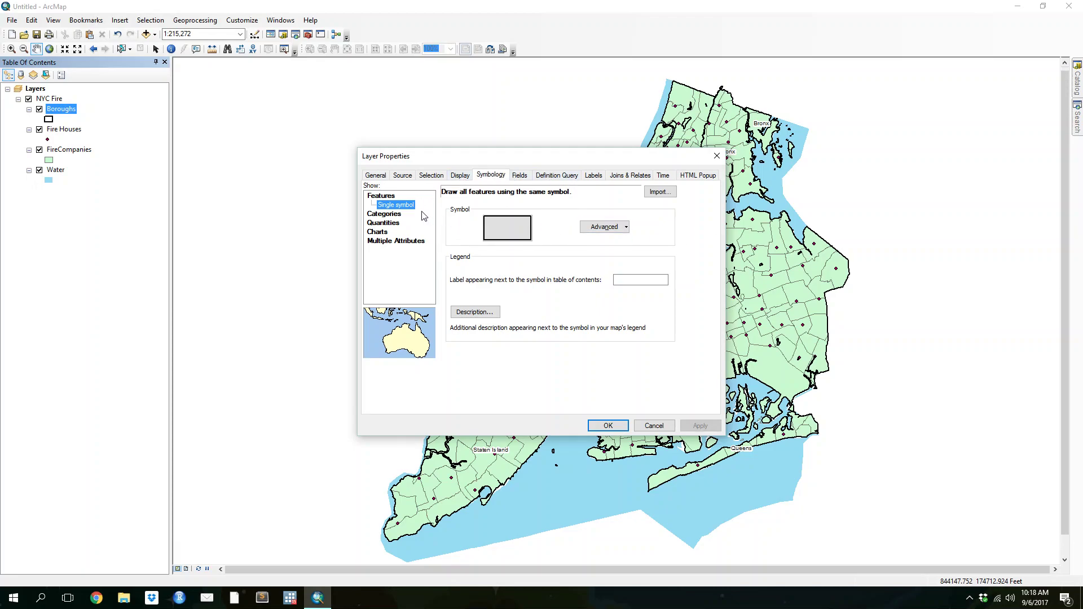
left_click(655, 426)
Symbolize the Fire Houses layer with a red Square 1 marker of size 11 and apply the layer properties
right_click(53, 130)
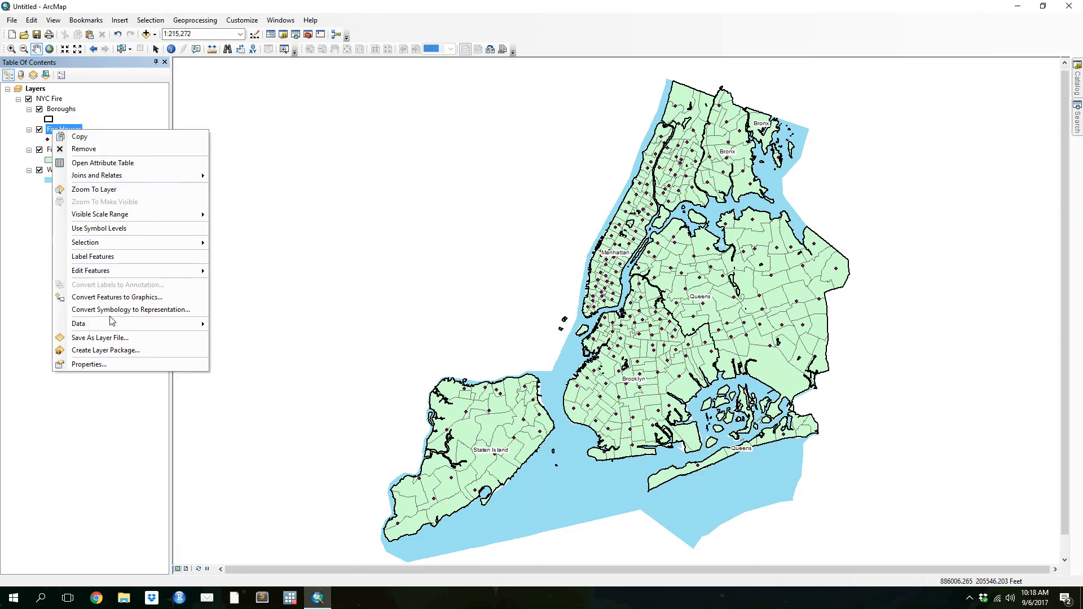
left_click(86, 365)
left_click(507, 228)
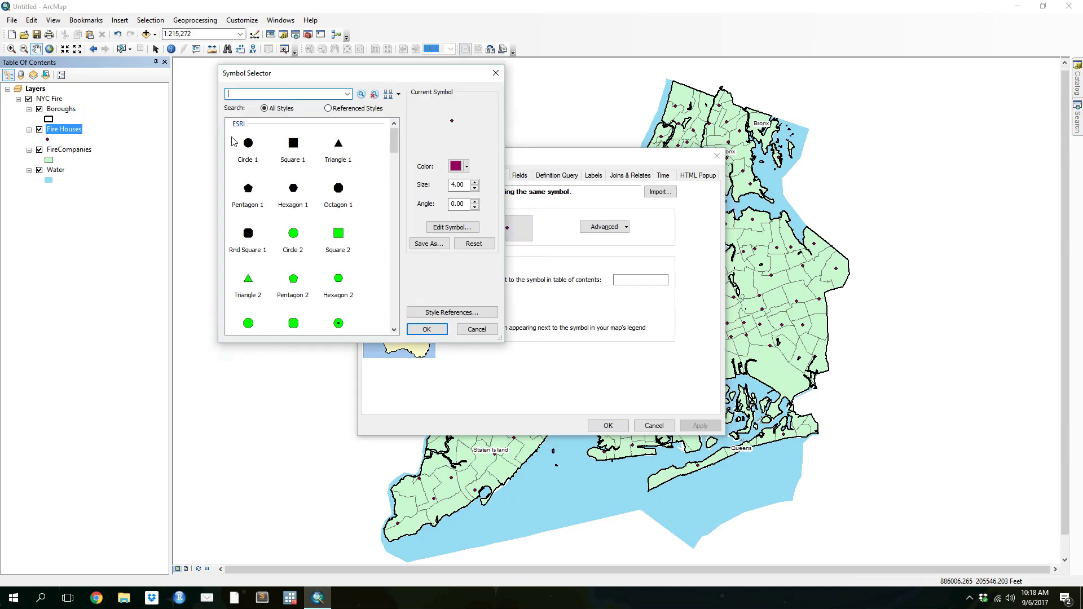
left_click(292, 146)
left_click(475, 189)
left_click(475, 189)
left_click(475, 189)
left_click(466, 166)
left_click(458, 152)
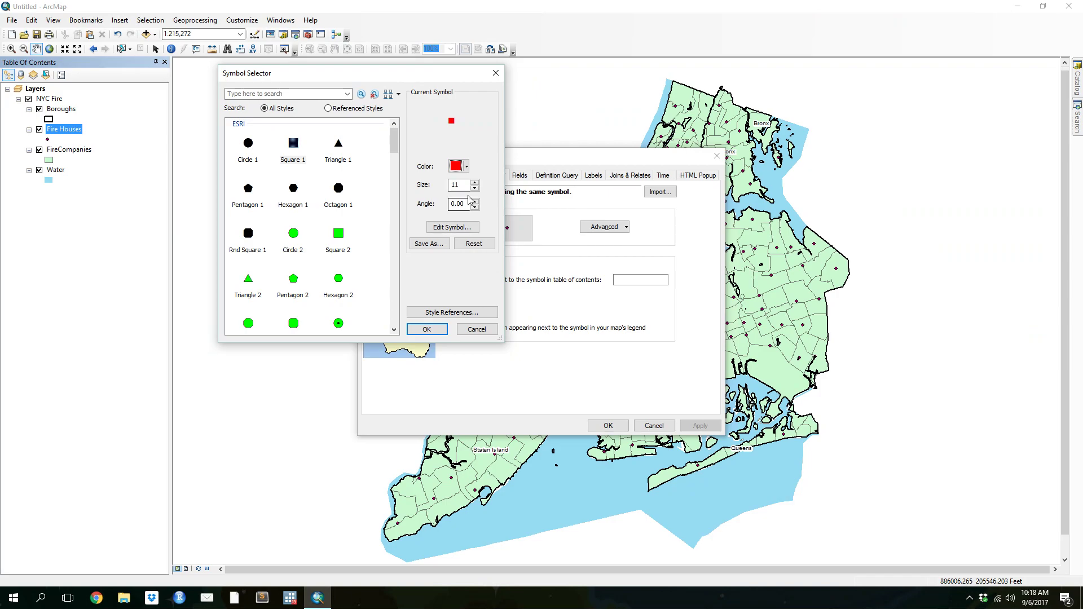
left_click(429, 330)
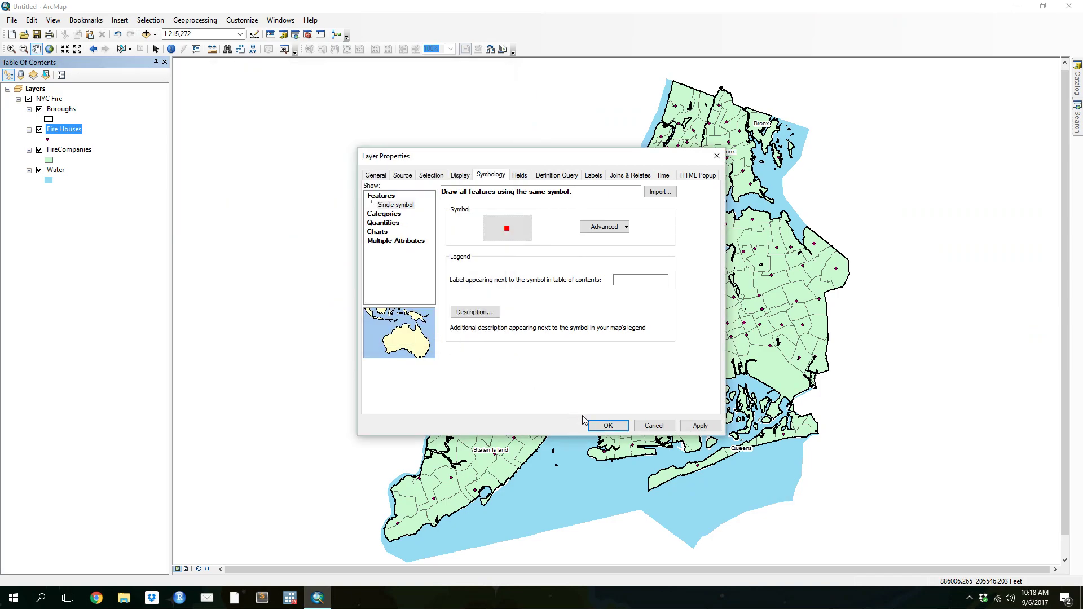
left_click(591, 428)
Reduce the size of the Fire Houses layer's red square marker slightly and apply the layer properties
right_click(51, 130)
left_click(105, 363)
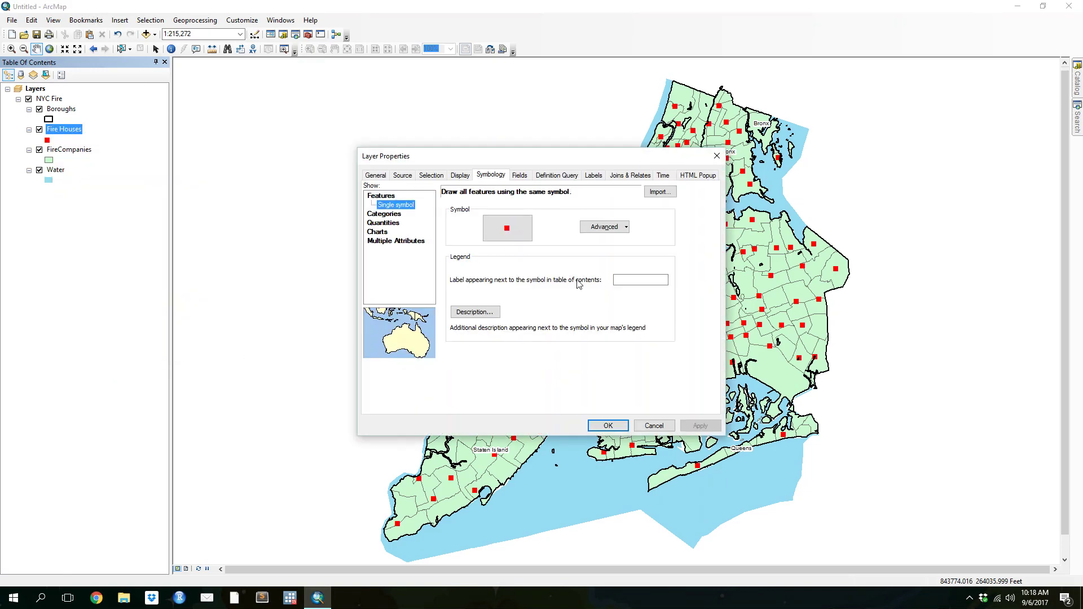
left_click(507, 228)
left_click(475, 189)
left_click(427, 329)
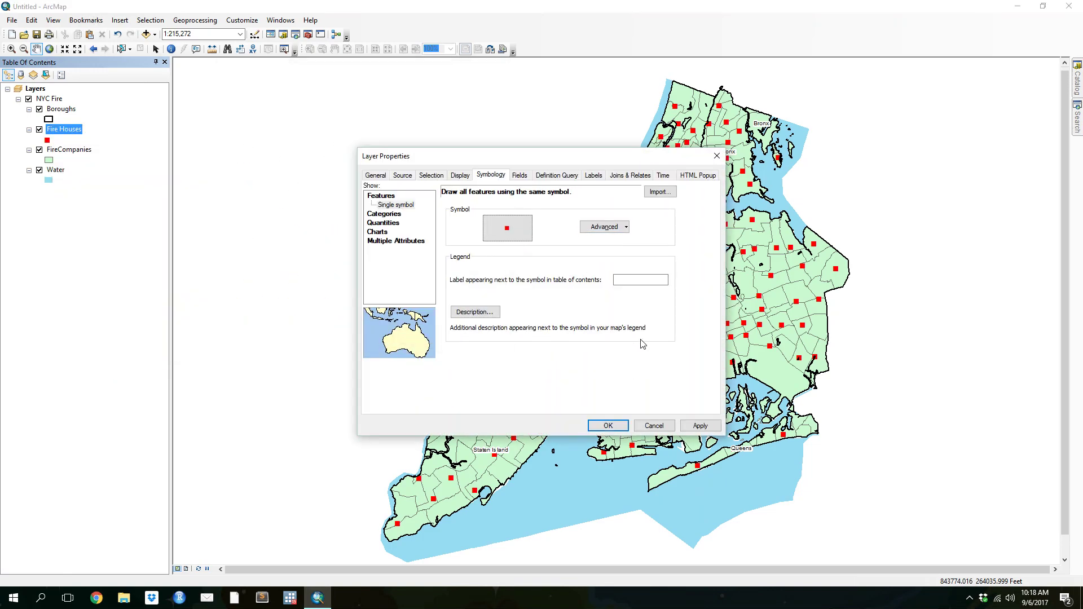
left_click(609, 426)
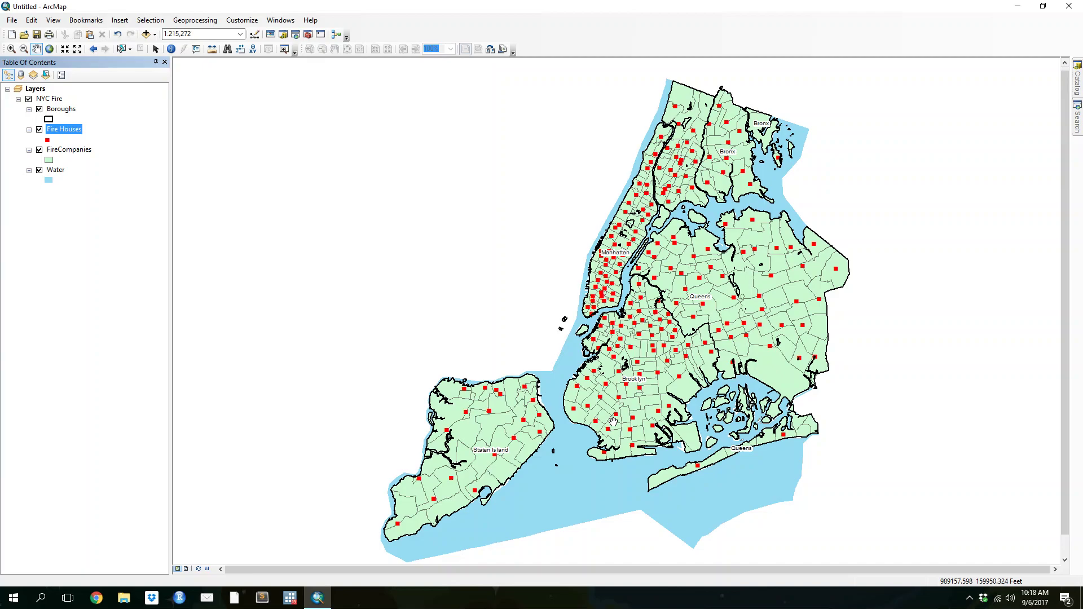
Open the layer properties of the FireCompanies layer
right_click(64, 149)
left_click(99, 379)
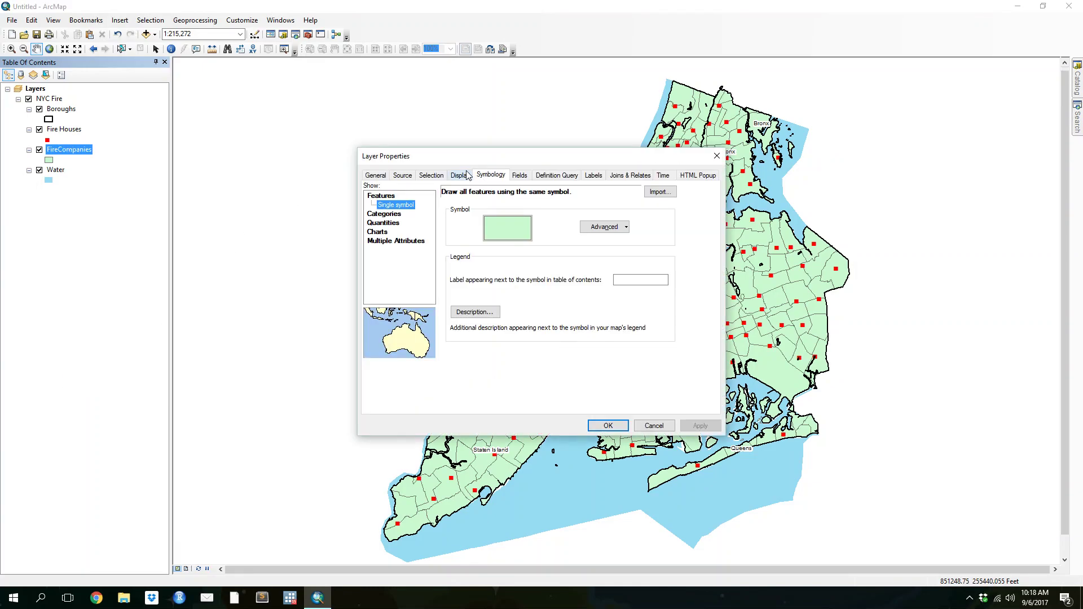
left_click(387, 215)
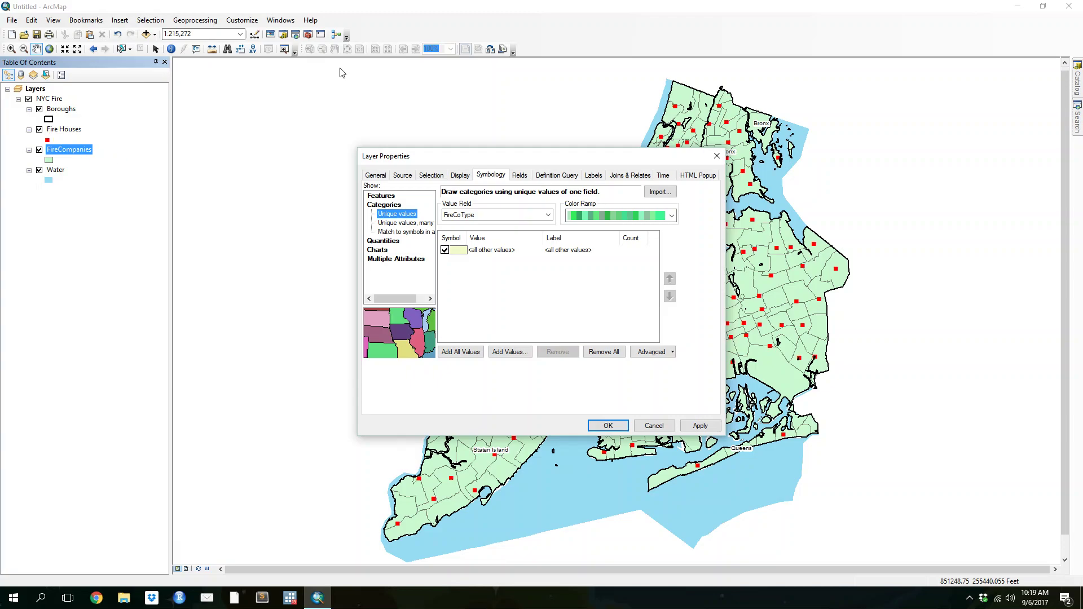
left_click(492, 215)
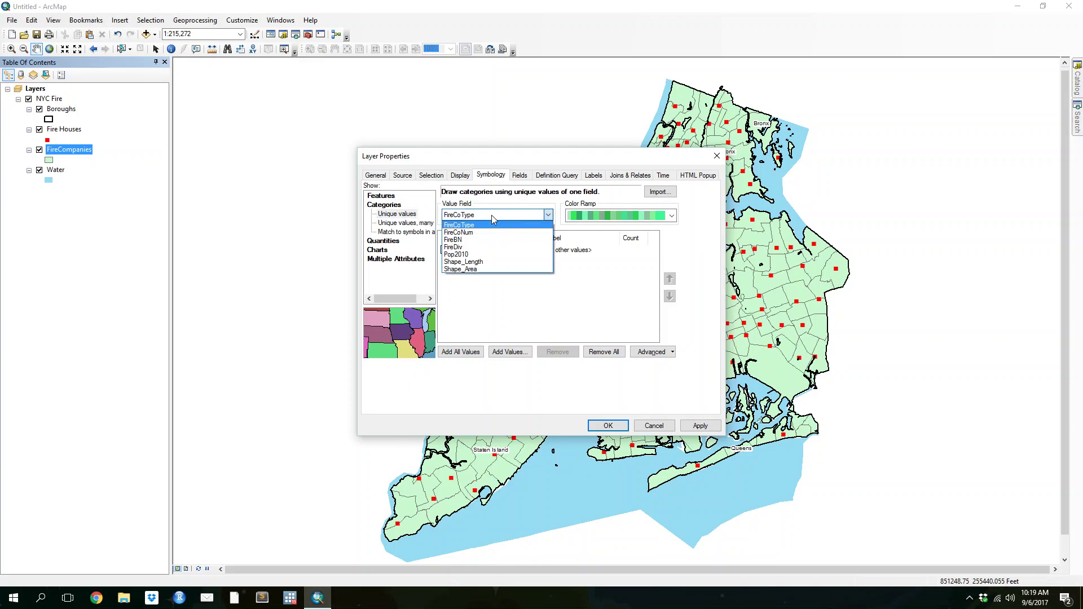
left_click(484, 254)
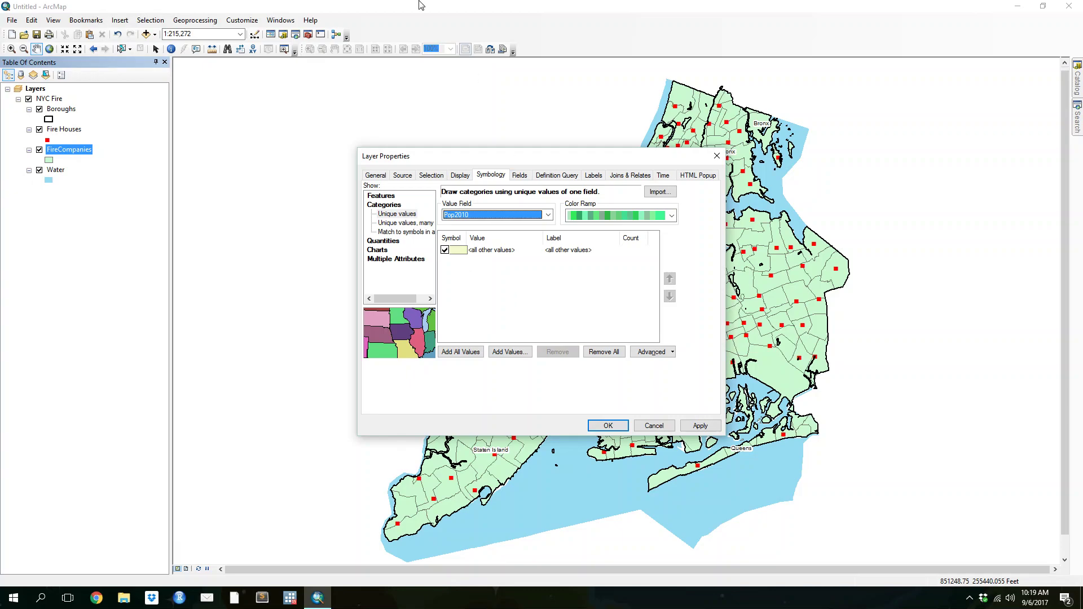
left_click(390, 215)
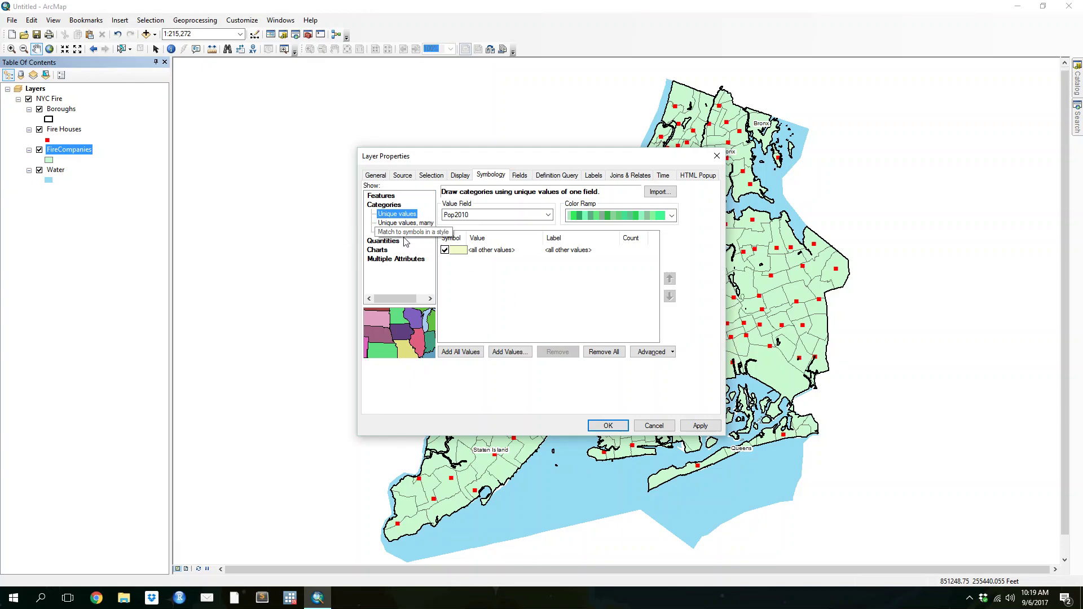
Symbolize the FireCompanies layer with graduated colors on the Pop2010 field, using the Quantile classification method with 5 classes
left_click(391, 242)
left_click(522, 215)
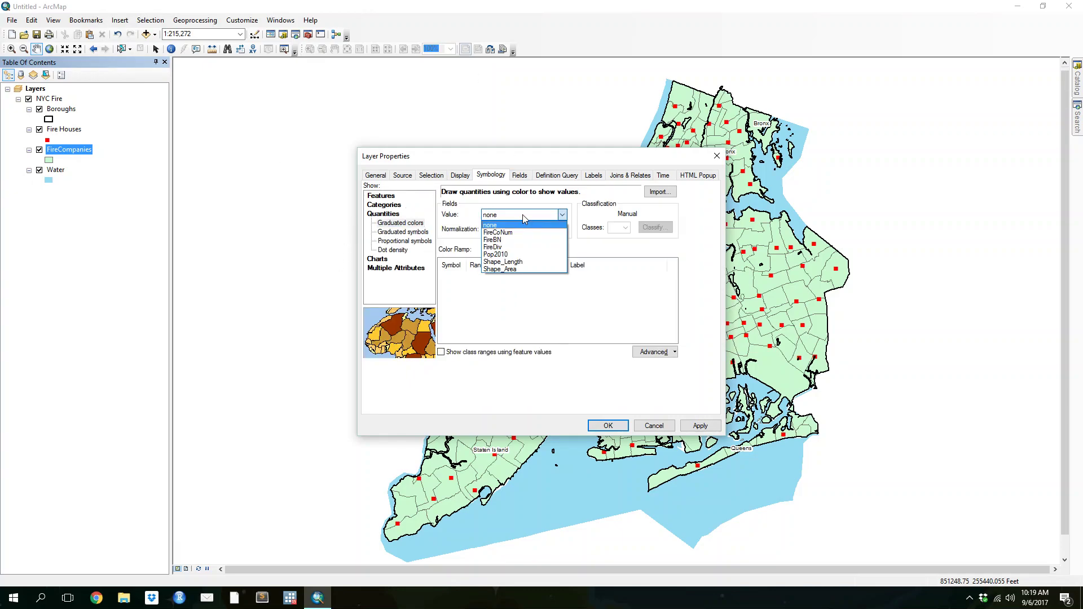
left_click(502, 254)
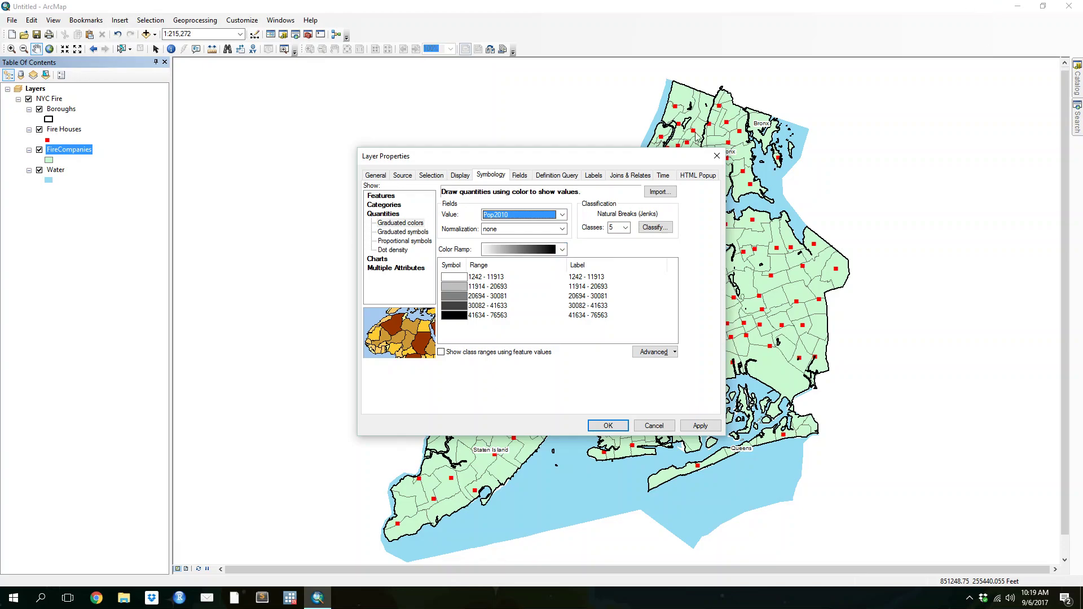
left_click(654, 228)
left_click(476, 192)
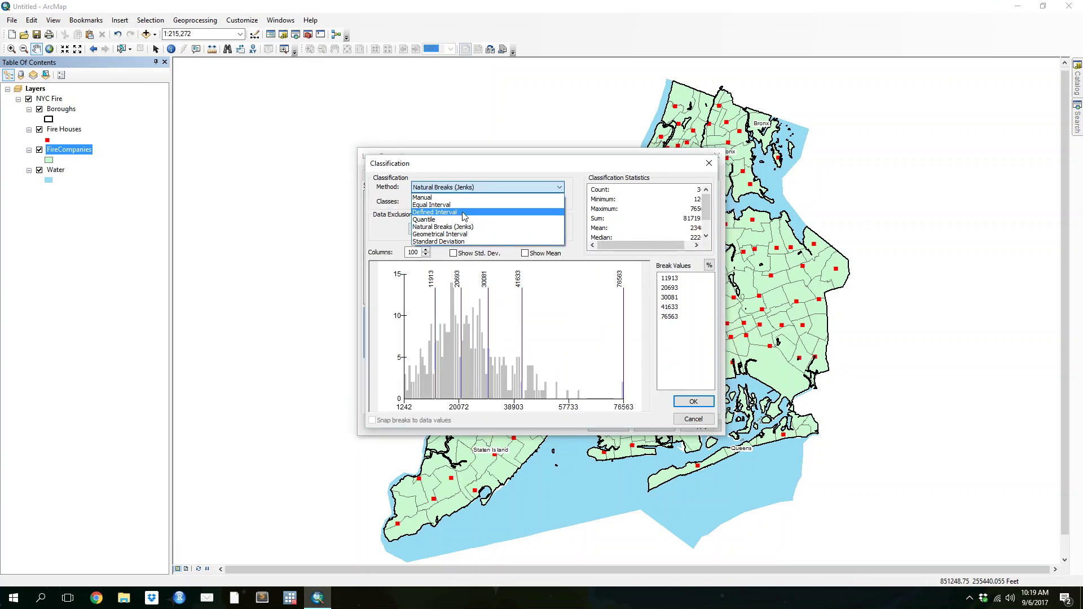
left_click(458, 217)
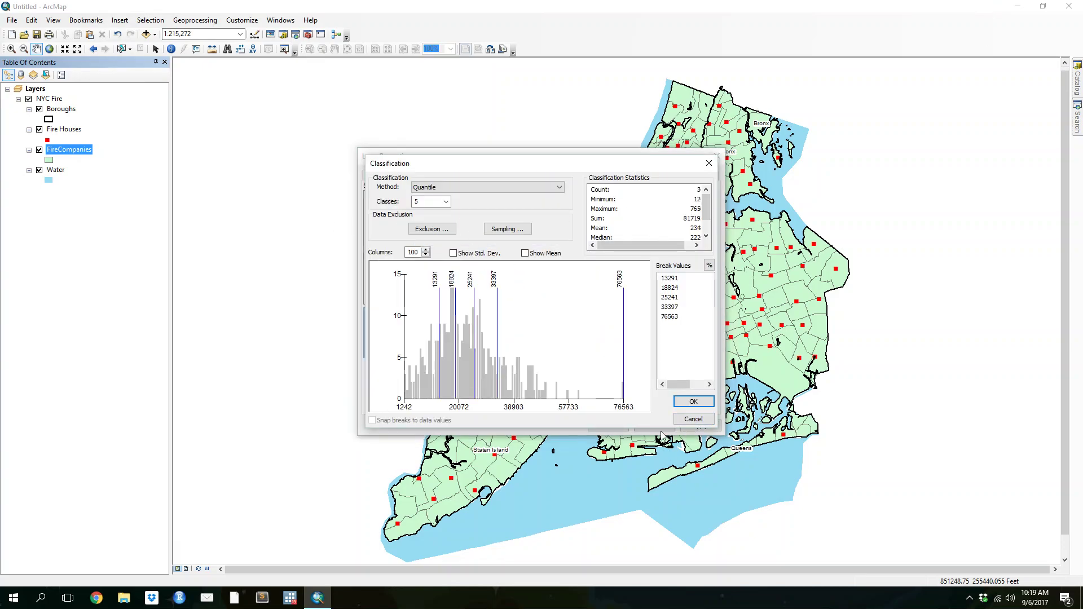
left_click(701, 403)
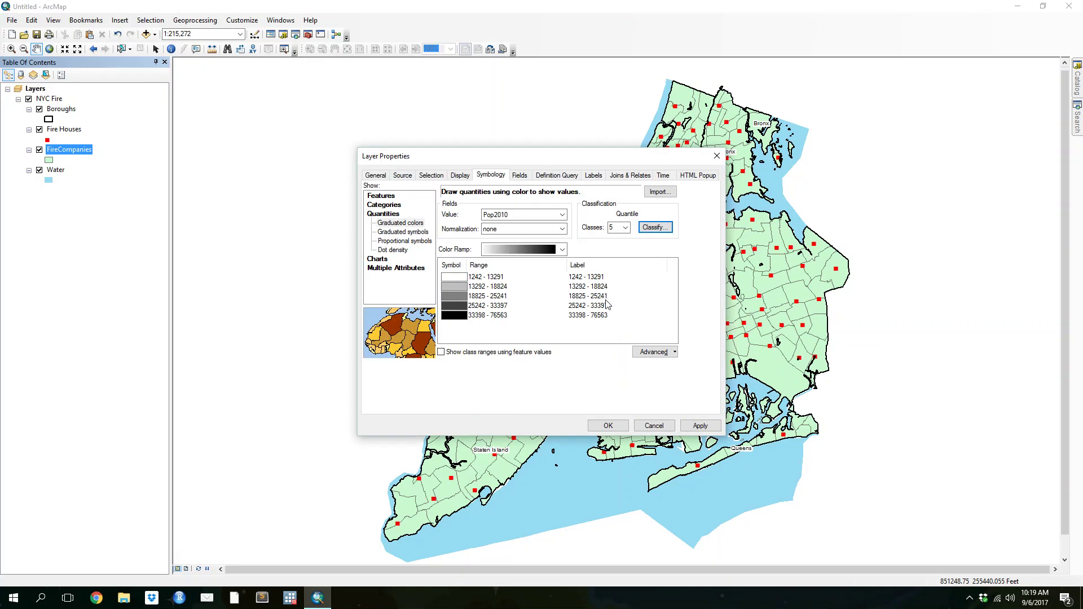
Format the FireCompanies class labels with thousands separators and apply the layer properties
right_click(589, 273)
left_click(620, 367)
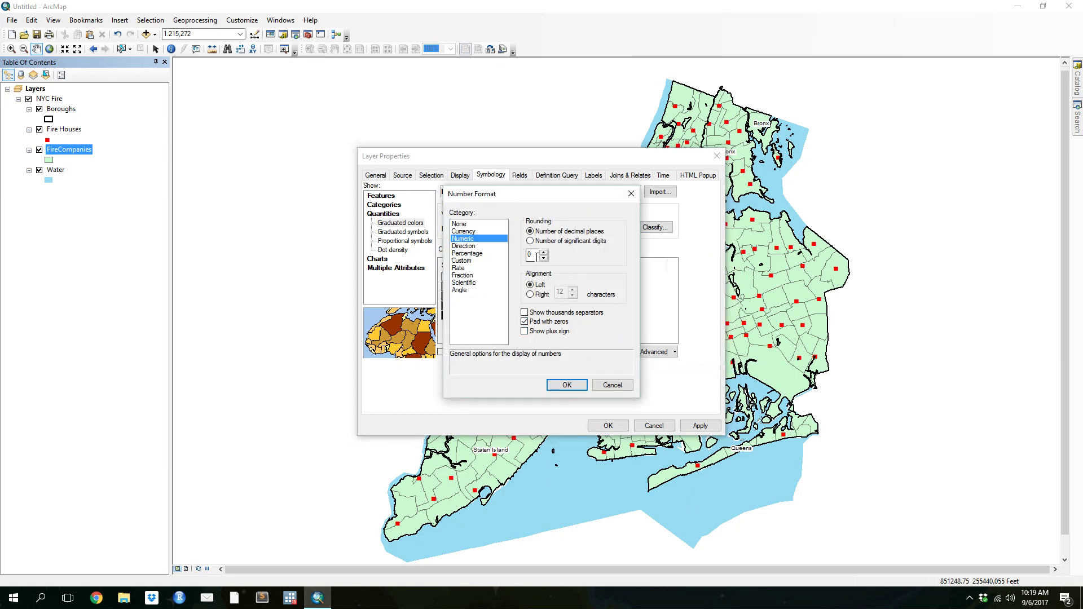
left_click(524, 313)
left_click(559, 379)
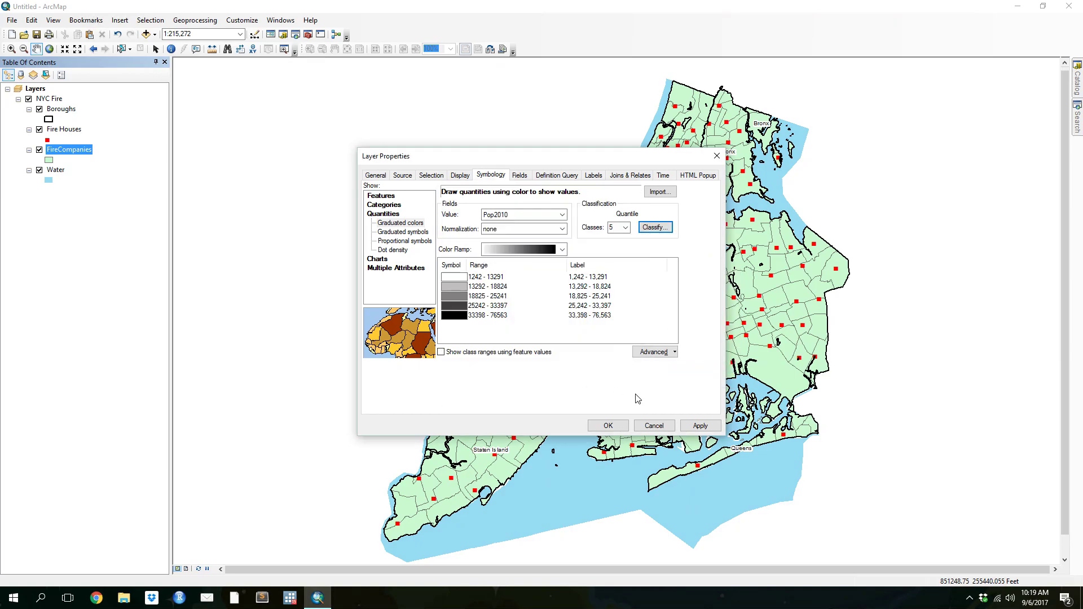
left_click(611, 425)
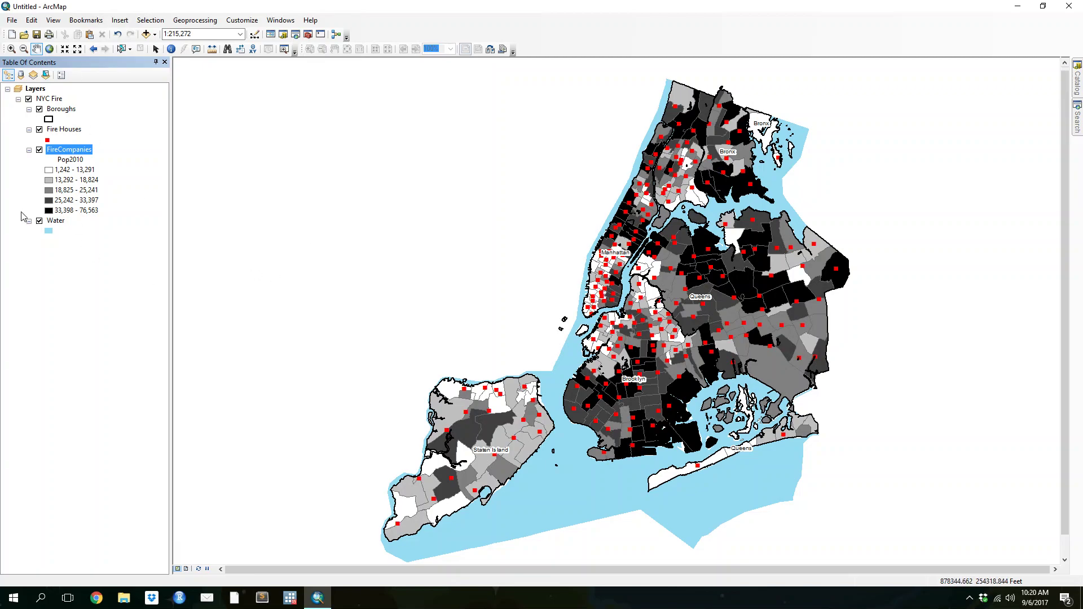
left_click(44, 99)
right_click(44, 100)
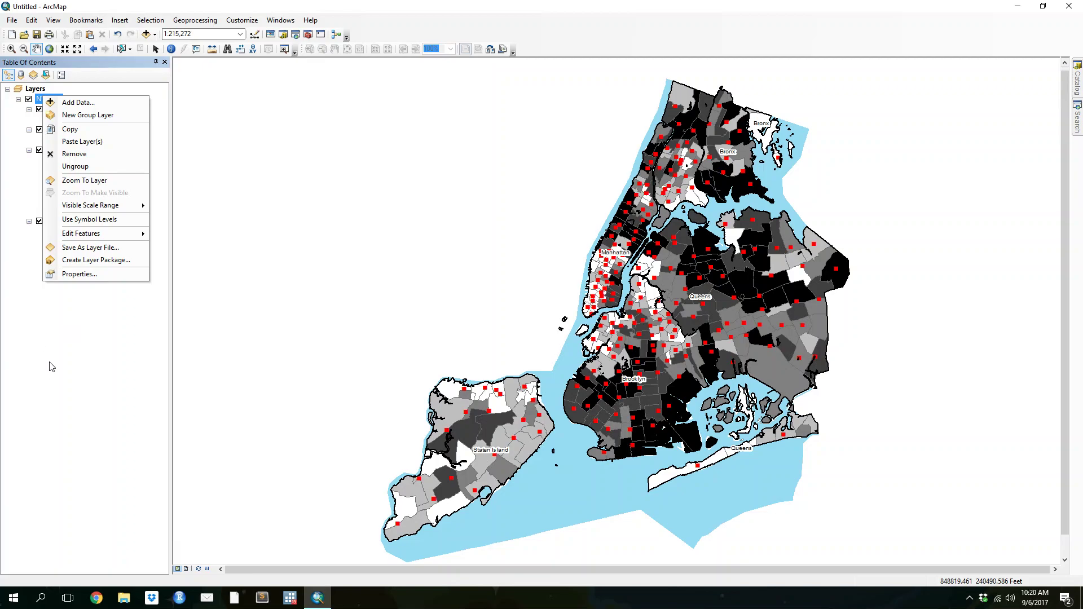
left_click(60, 384)
left_click(18, 99)
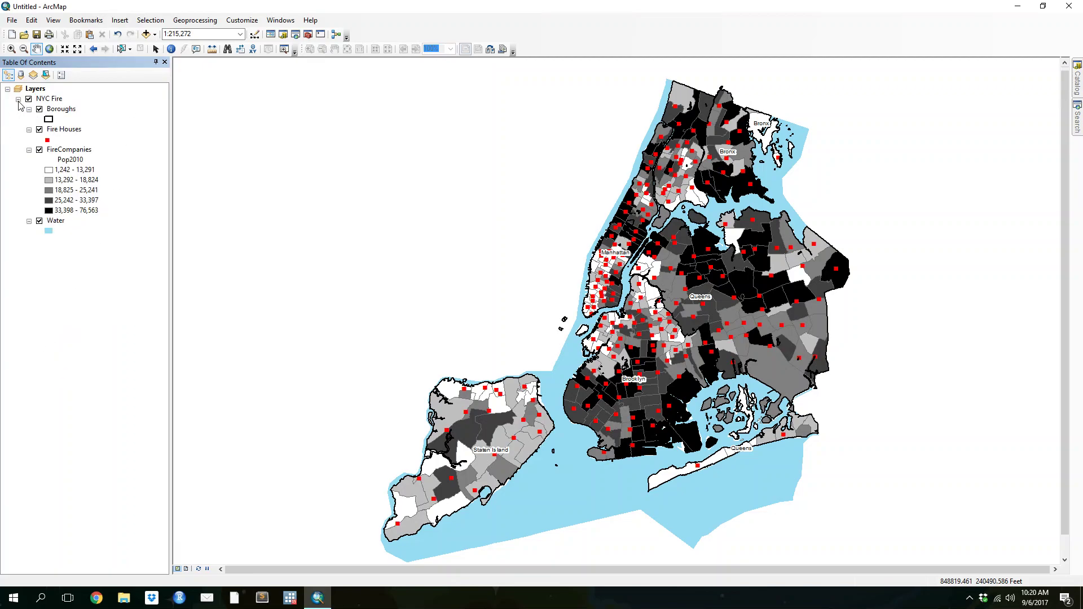
Set up a layer package of the NYC Fire group, saved as NYC Fire.lpk in a new Chapter 2 folder inside ArcGIS Files
left_click(53, 100)
right_click(54, 101)
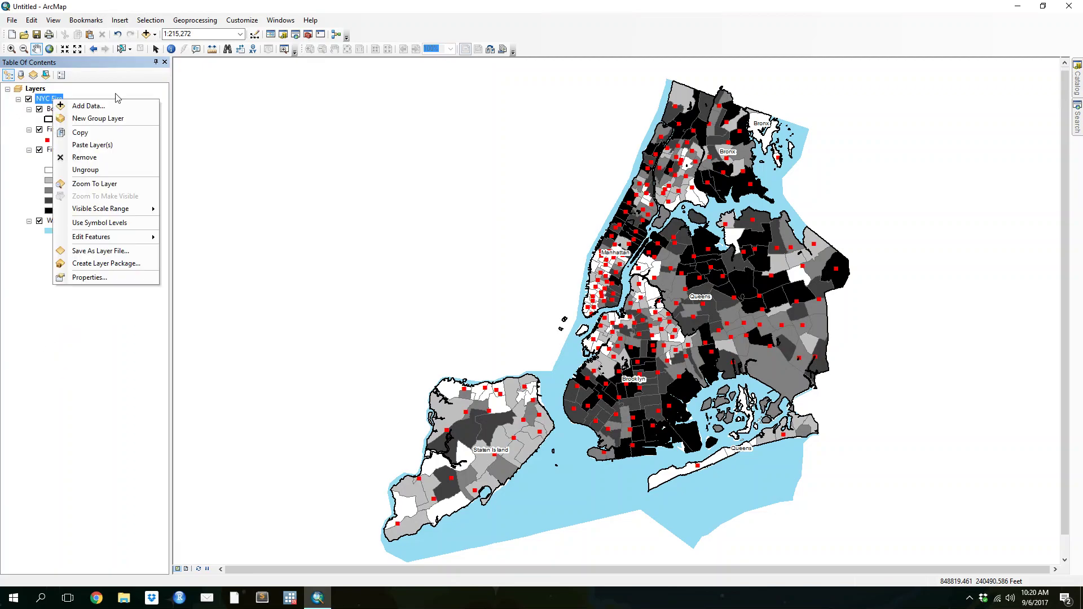
left_click(121, 265)
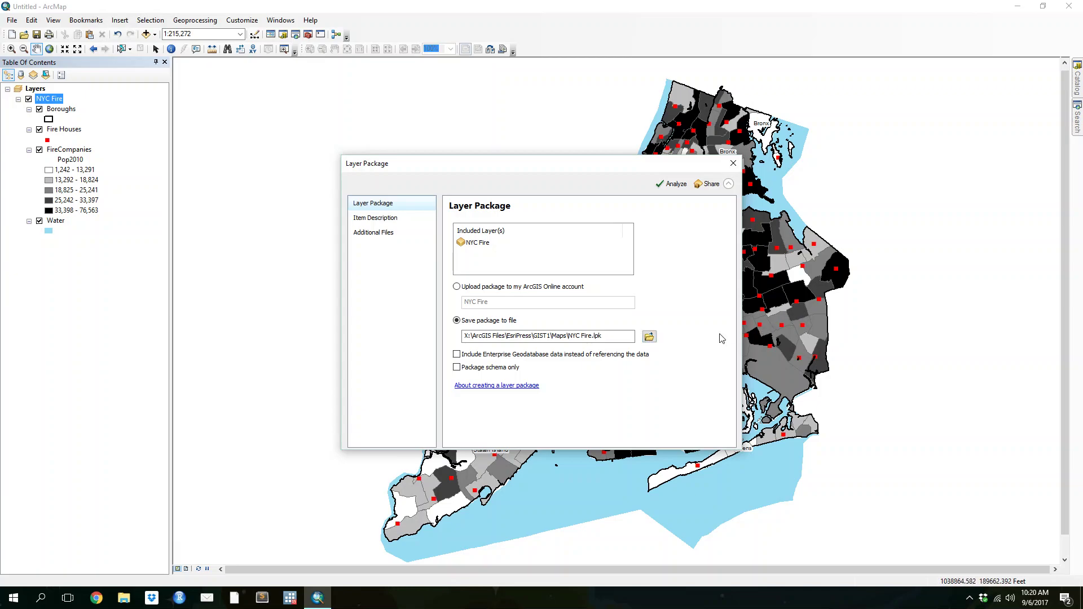
left_click(645, 336)
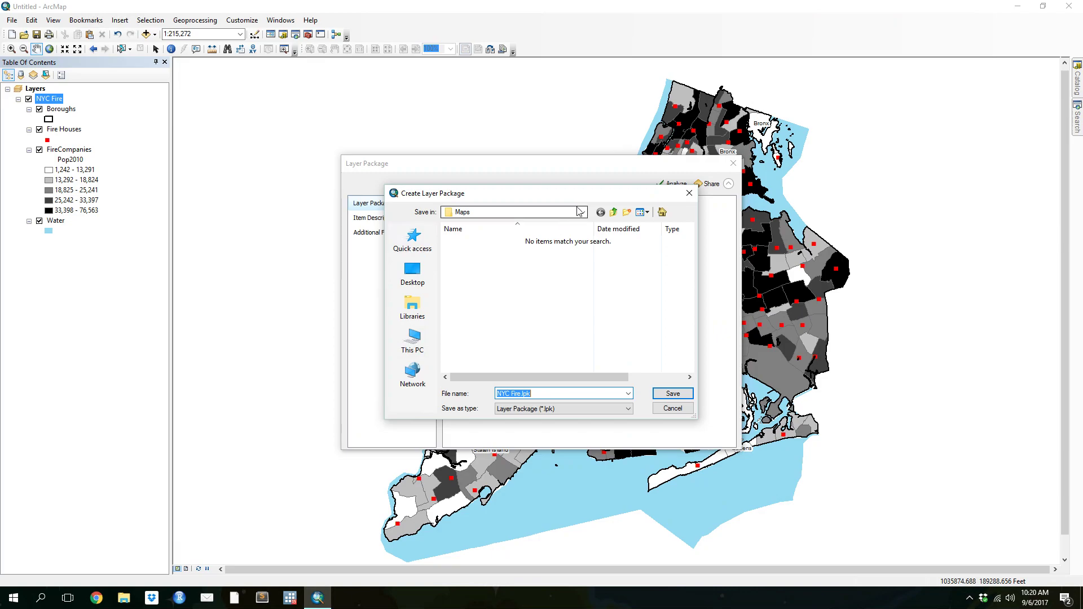
left_click(530, 213)
left_click(488, 386)
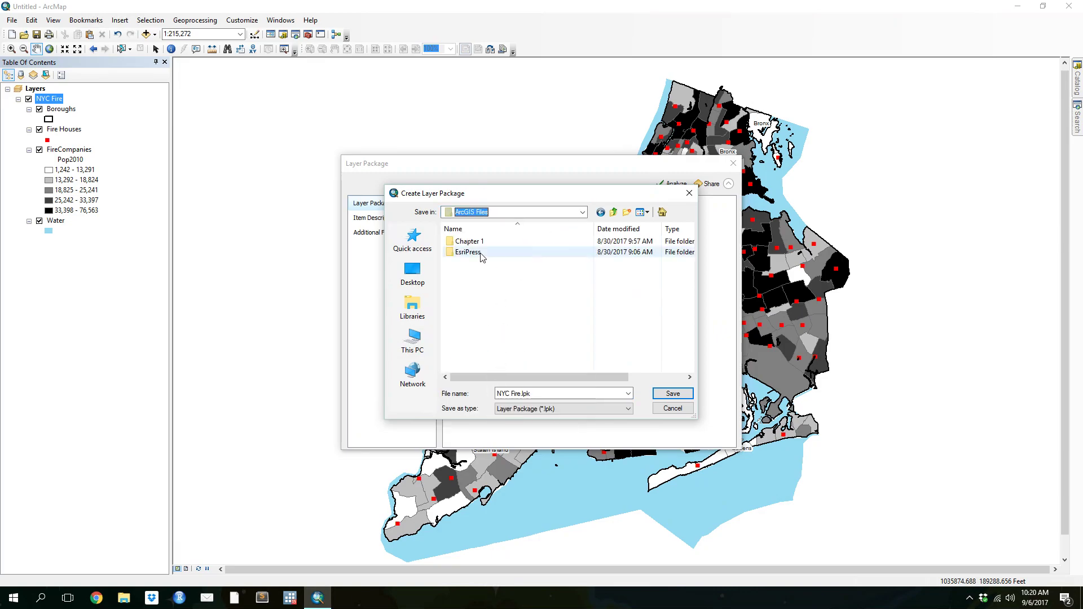
right_click(602, 340)
left_click(625, 213)
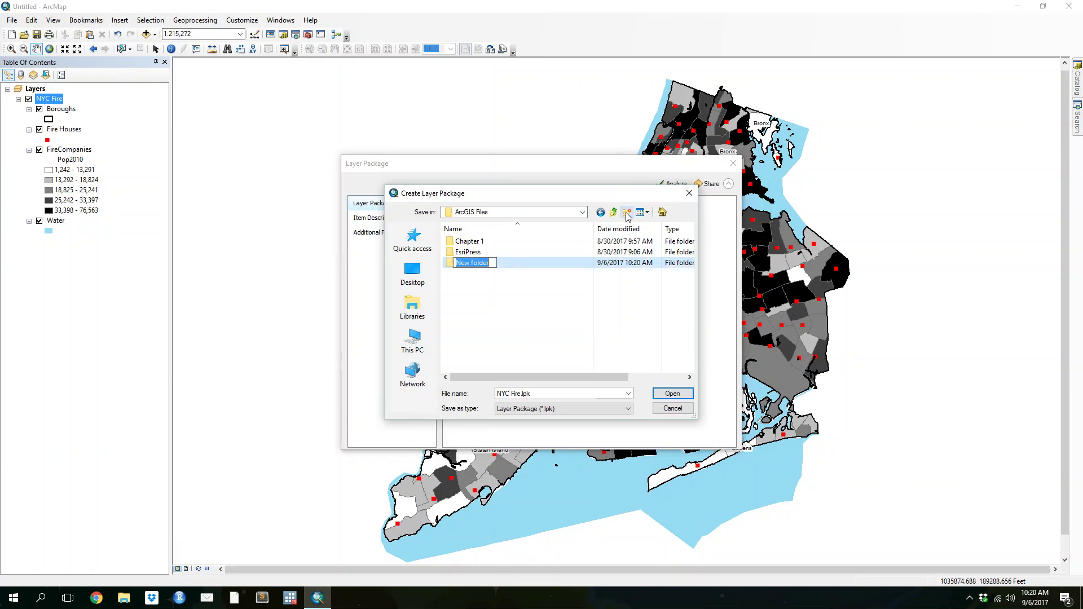
type("Chapter 2")
key("Return")
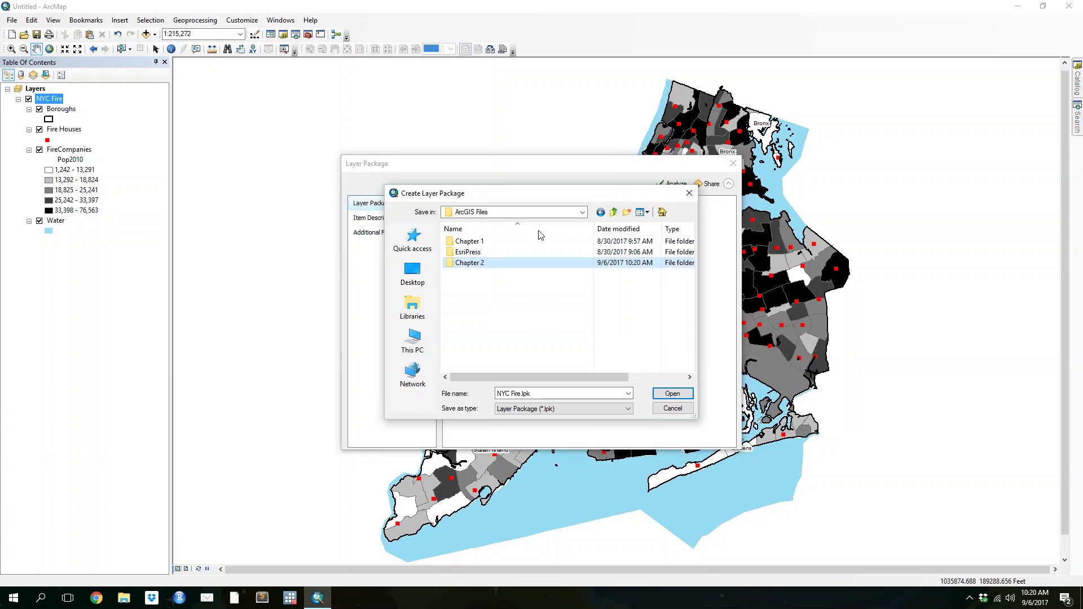
double_click(462, 263)
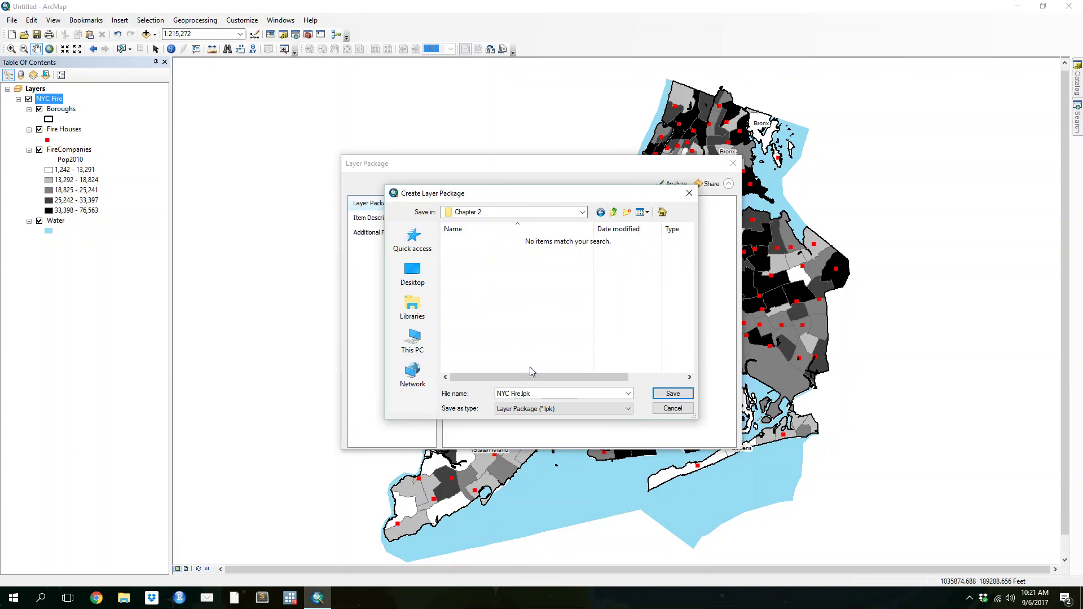
left_click(671, 394)
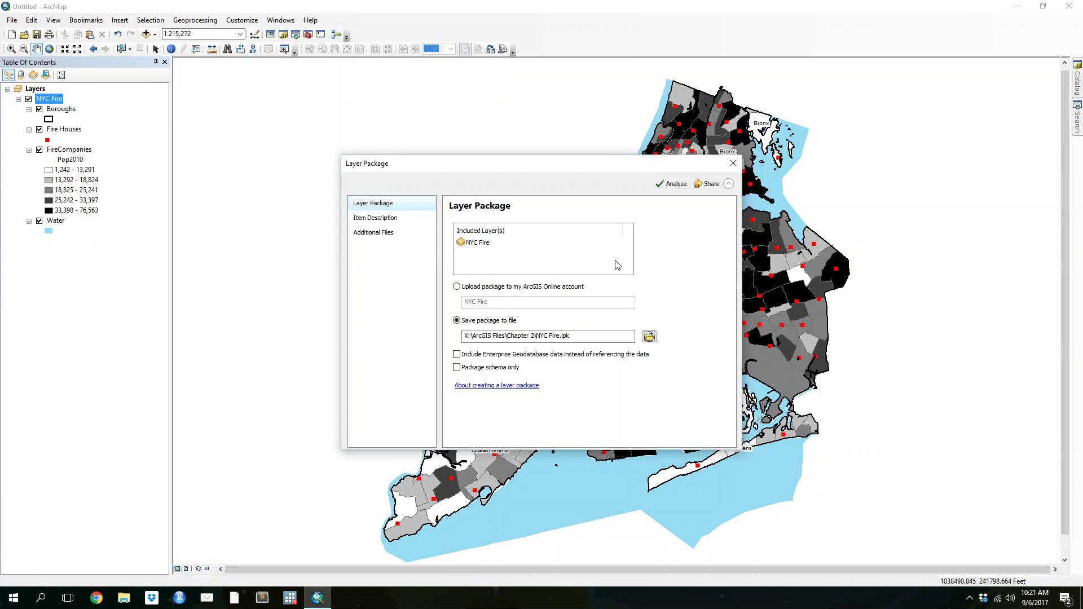
Fill in the package's item description with the summary "NYC Fire Houses and Population" and the tag NYC_Fire
left_click(377, 218)
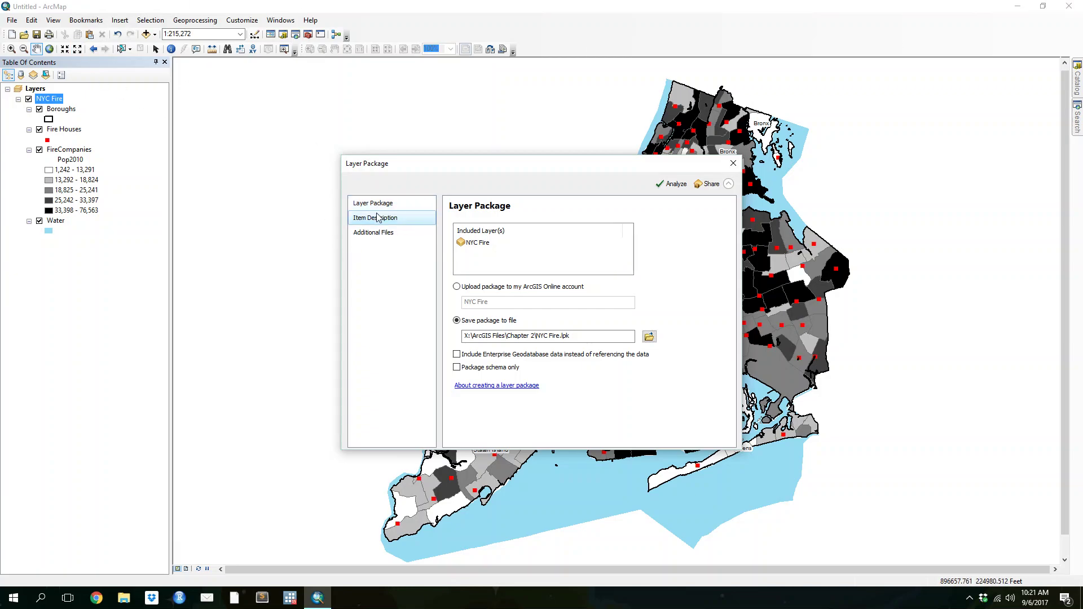
left_click(532, 255)
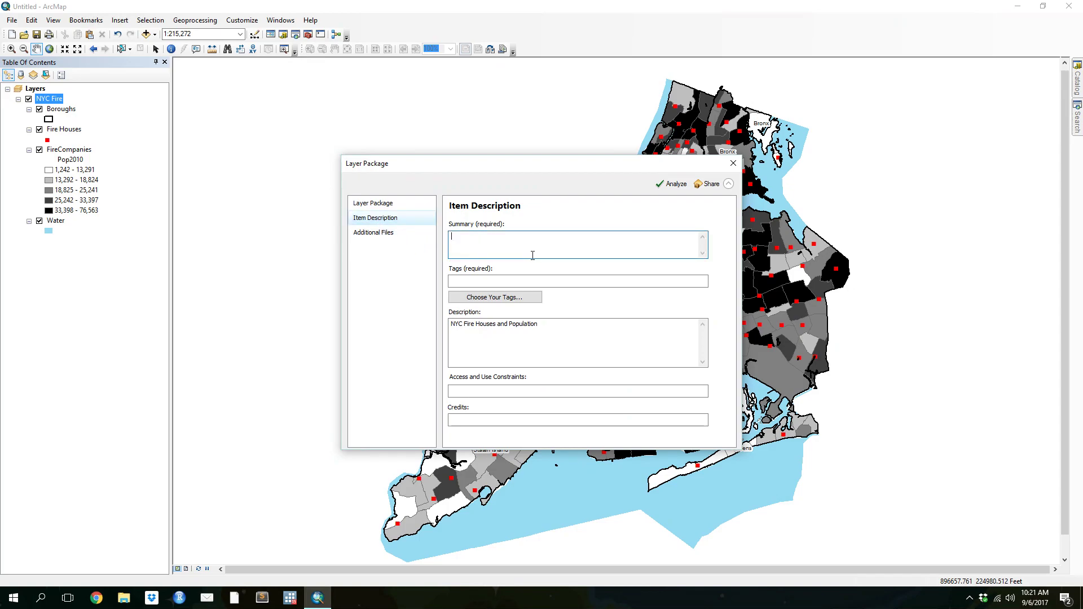
type("NYC Fire Houses and Population")
left_click(549, 284)
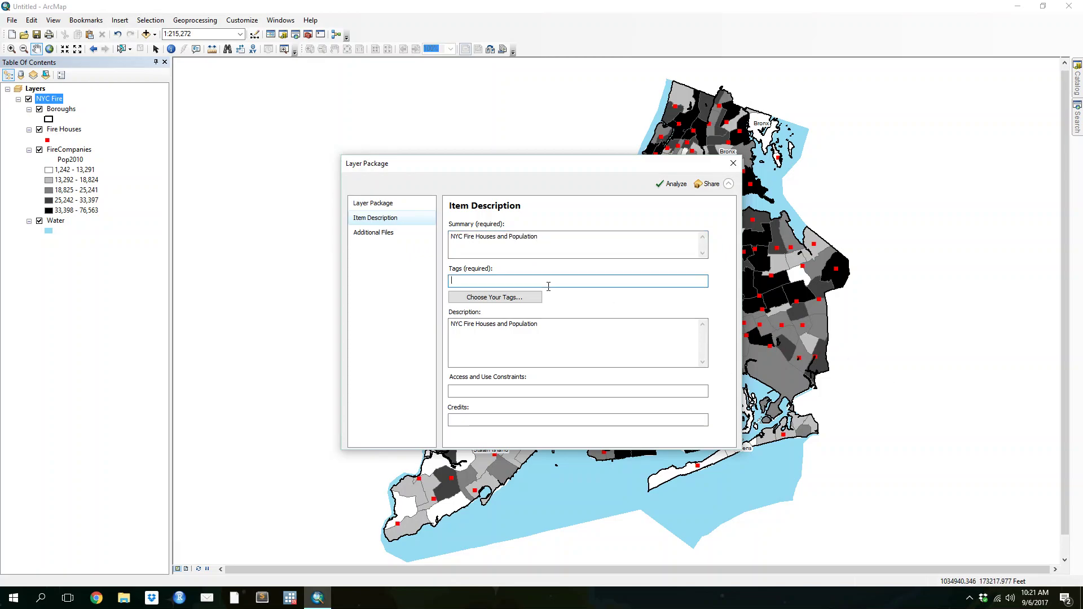
type("NYC_Fire")
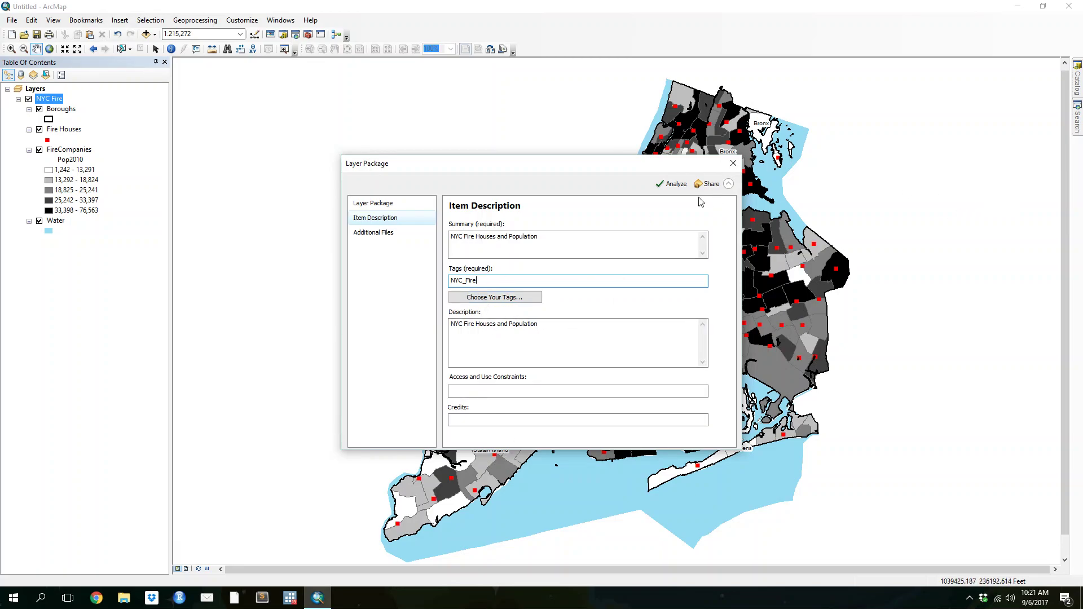
Check the package's additional files, share the package to create the file, and close the completion message
left_click(373, 235)
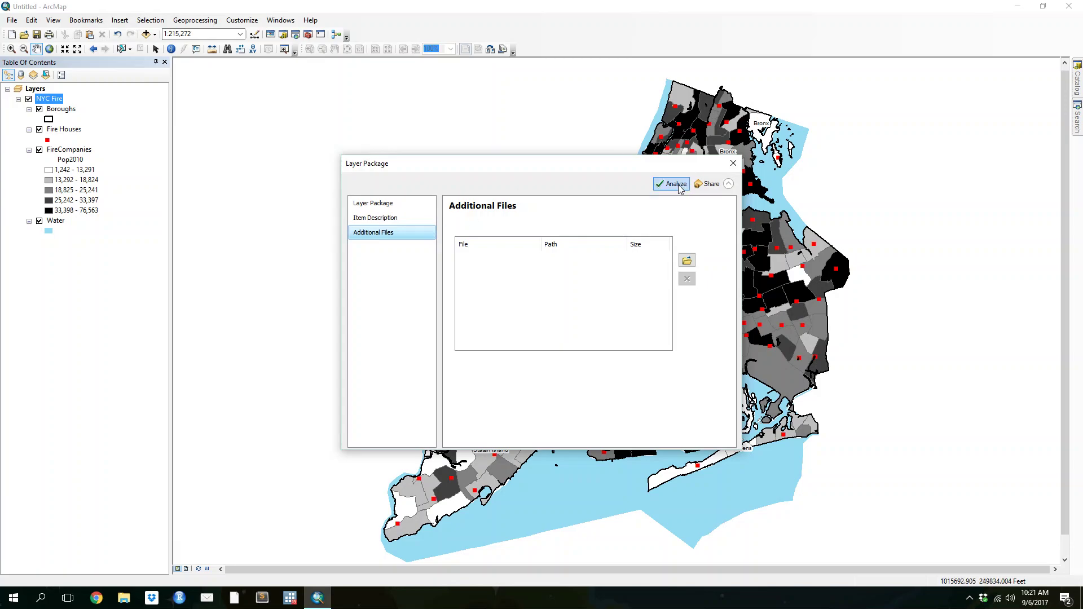
left_click(708, 184)
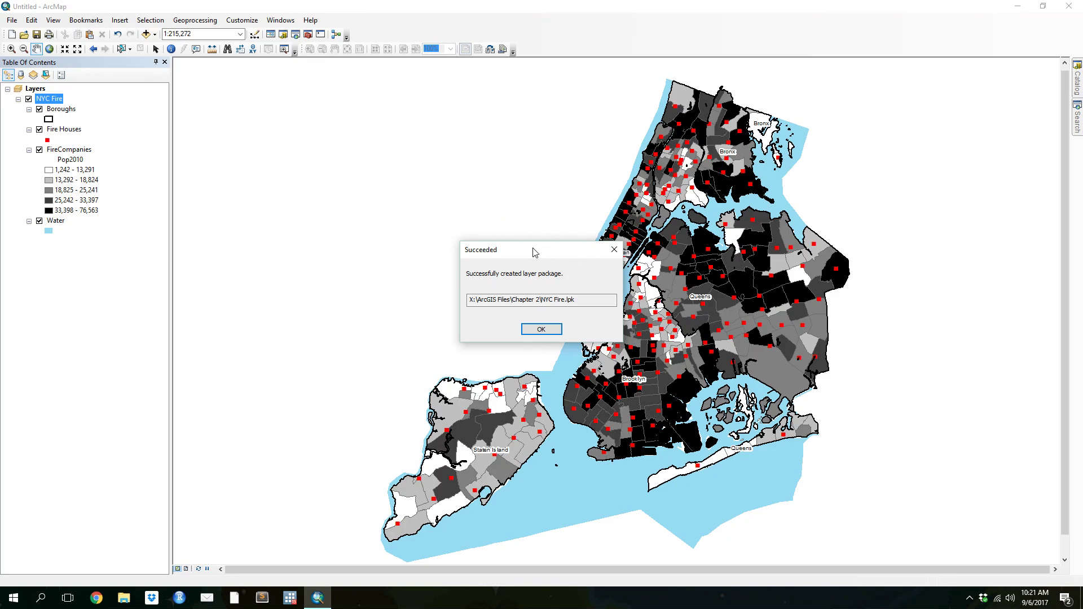
left_click(541, 329)
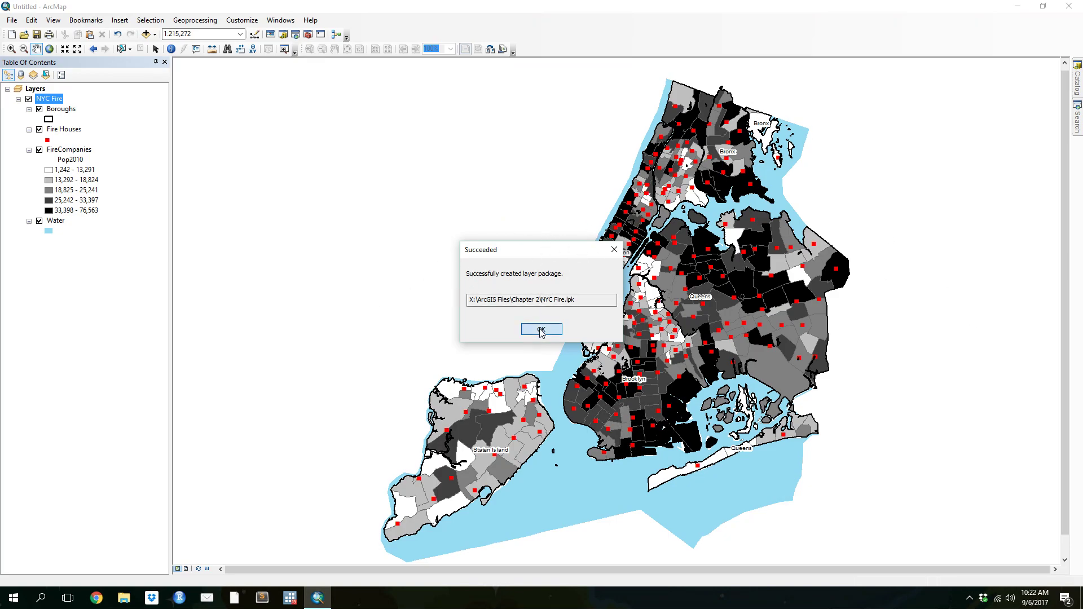